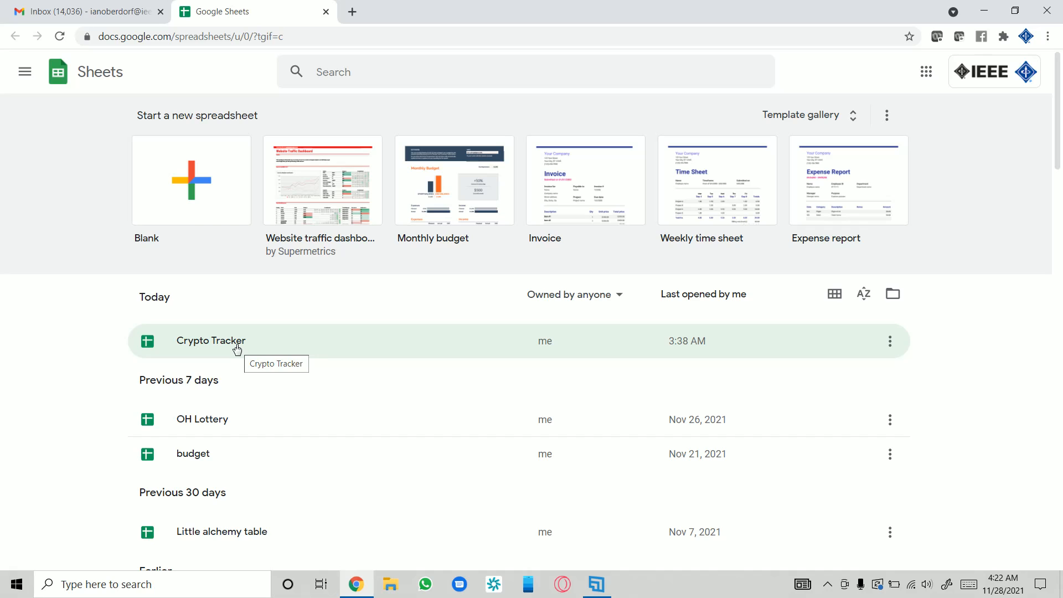
# - Open the Crypto Tracker spreadsheet and look over the coin charts on the Current sheet
pyautogui.click(238, 348)
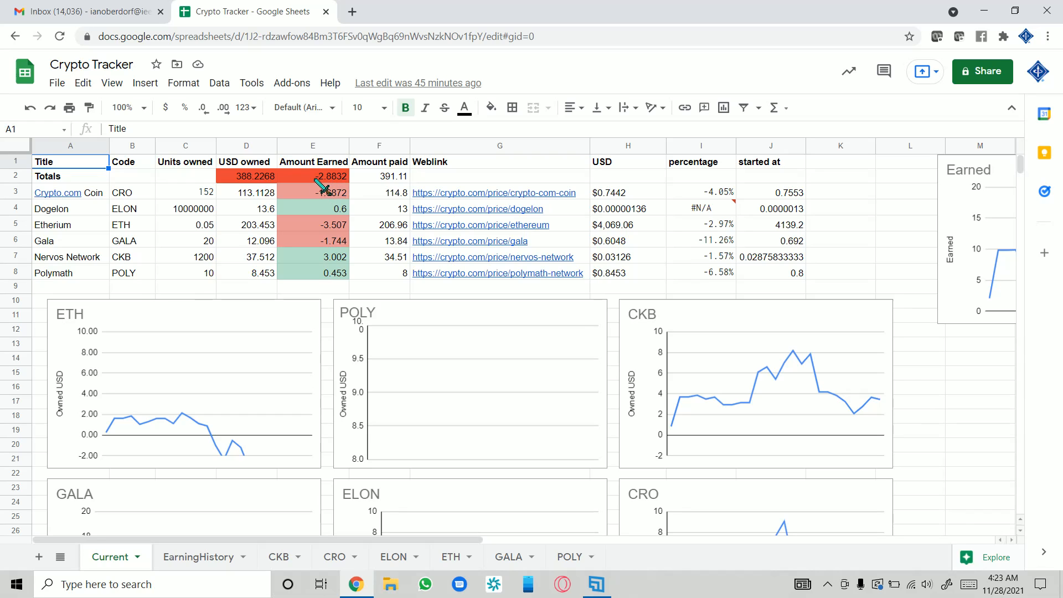
pyautogui.scroll(-4, 520, 269)
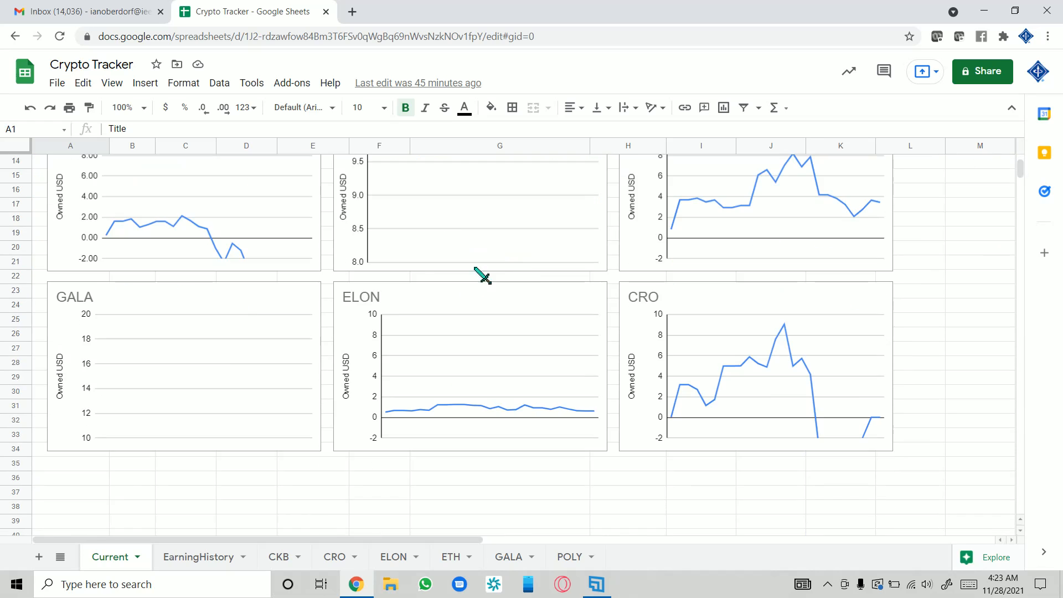
pyautogui.scroll(1, 736, 367)
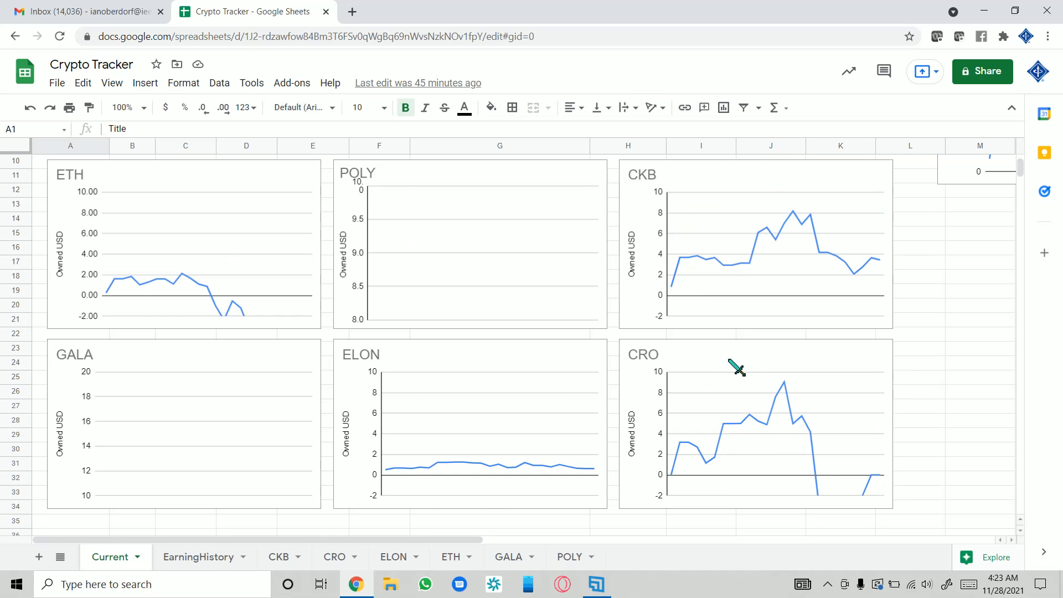
pyautogui.scroll(1, 737, 367)
pyautogui.scroll(-1, 742, 379)
# - Set the GALA chart's vertical axis minimum to -2 and maximum to 10
pyautogui.click(92, 441)
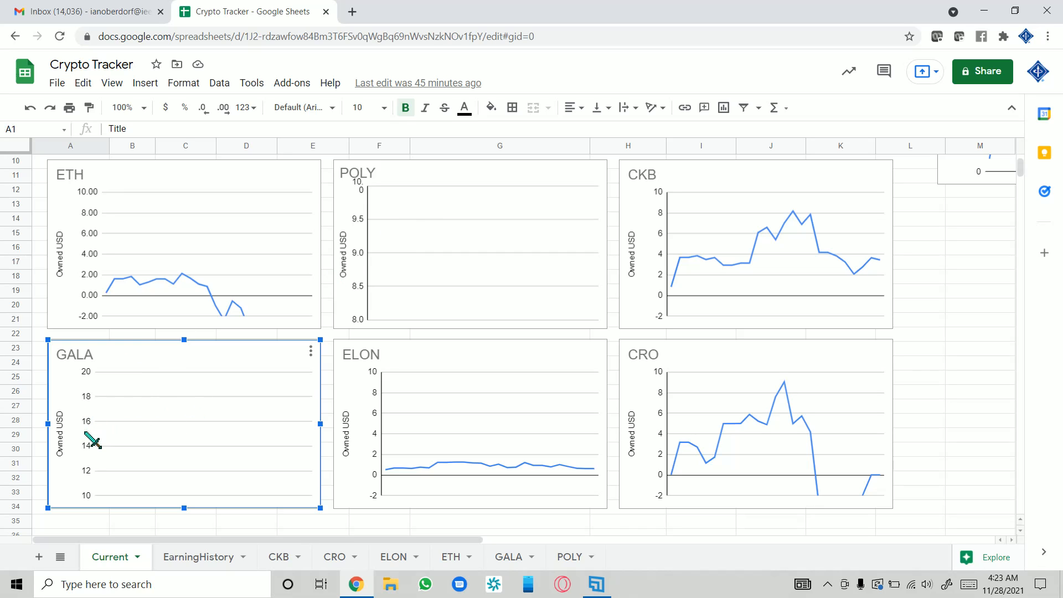
pyautogui.click(93, 440)
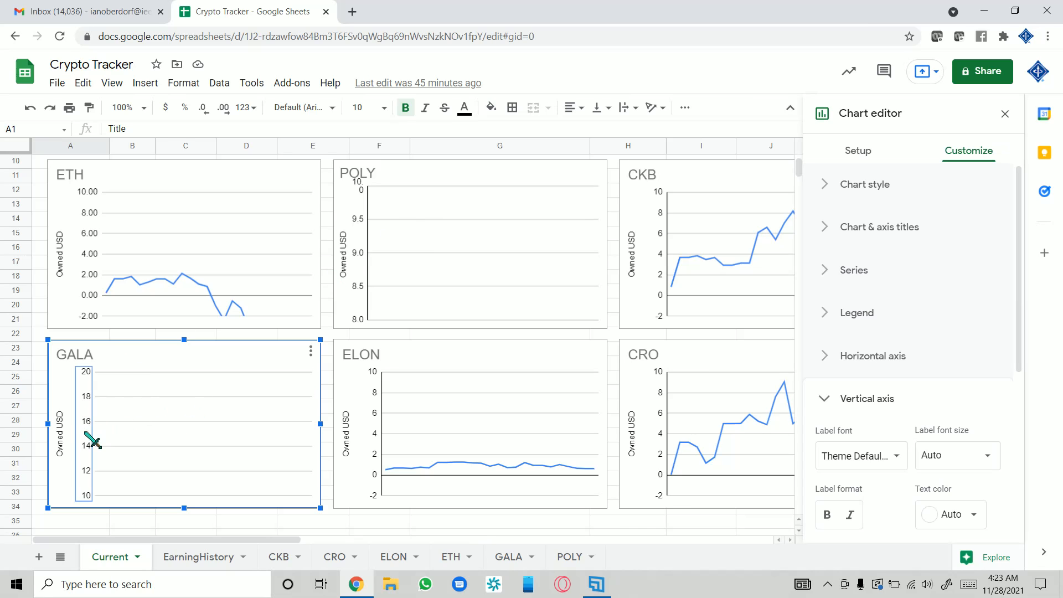
pyautogui.scroll(-3, 988, 441)
pyautogui.scroll(-2, 987, 441)
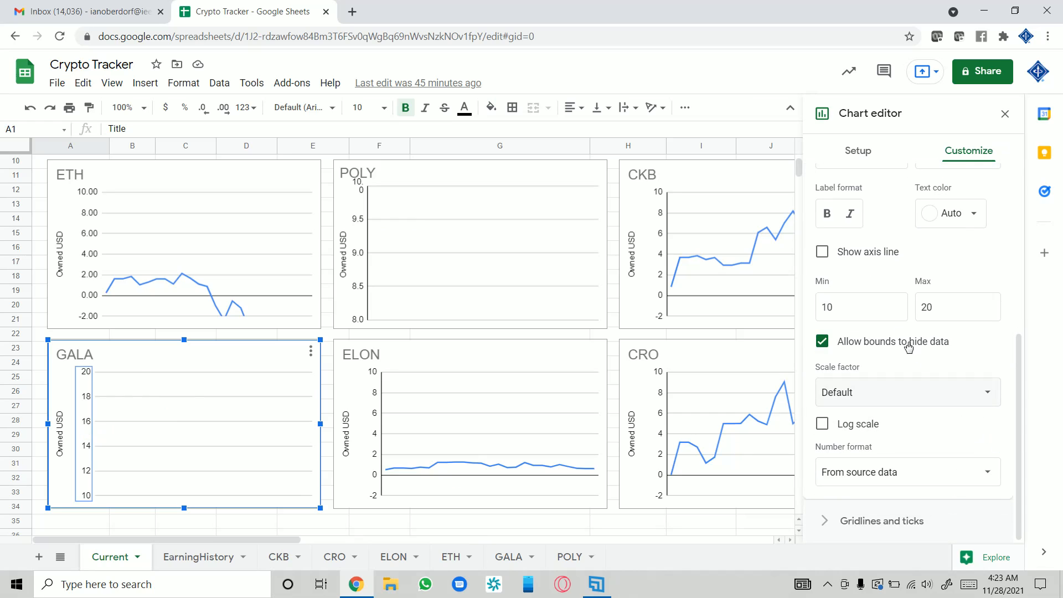
pyautogui.click(842, 306)
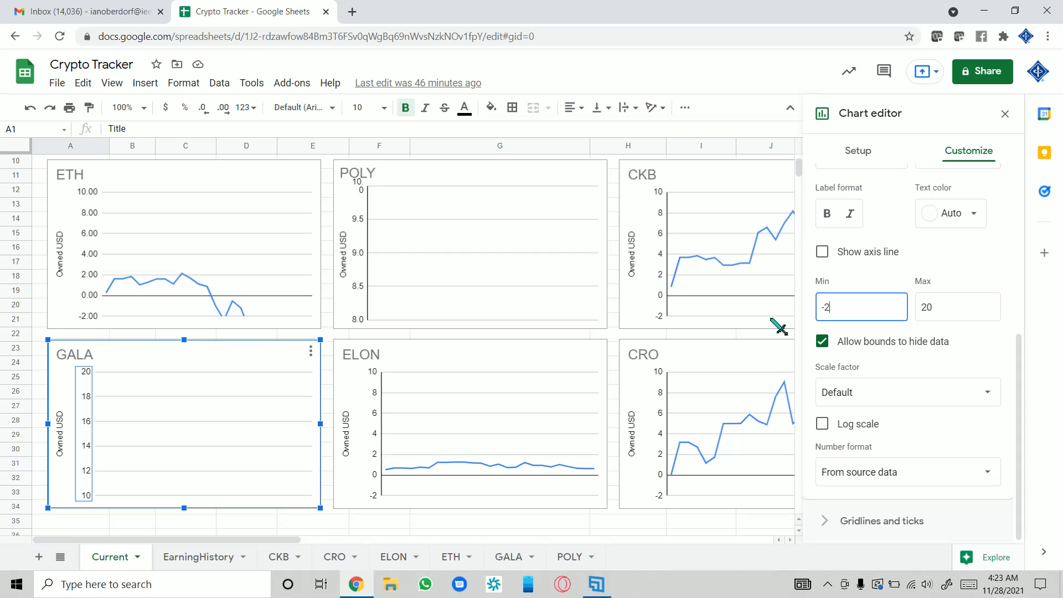
pyautogui.click(922, 308)
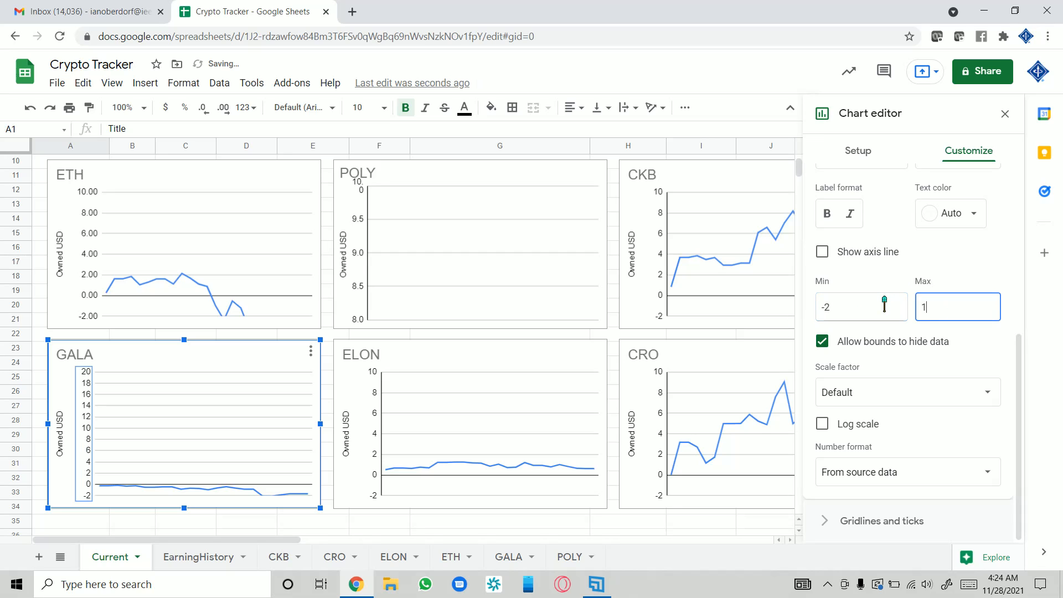
pyautogui.write('10')
# - Set the POLY chart's vertical axis minimum to -2, keep the maximum at 10, and close the chart settings
pyautogui.click(474, 279)
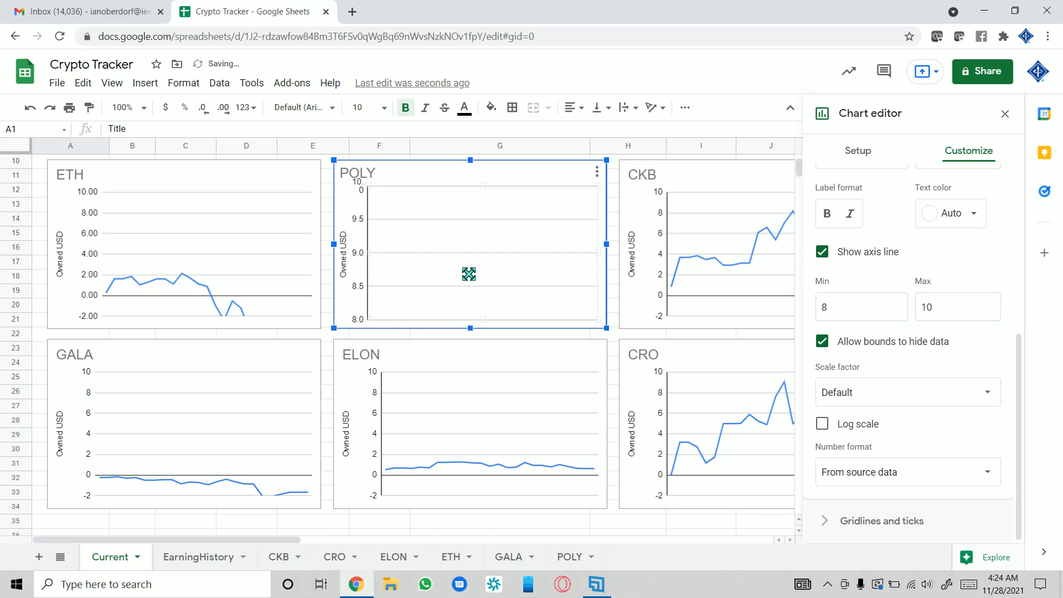
pyautogui.click(365, 254)
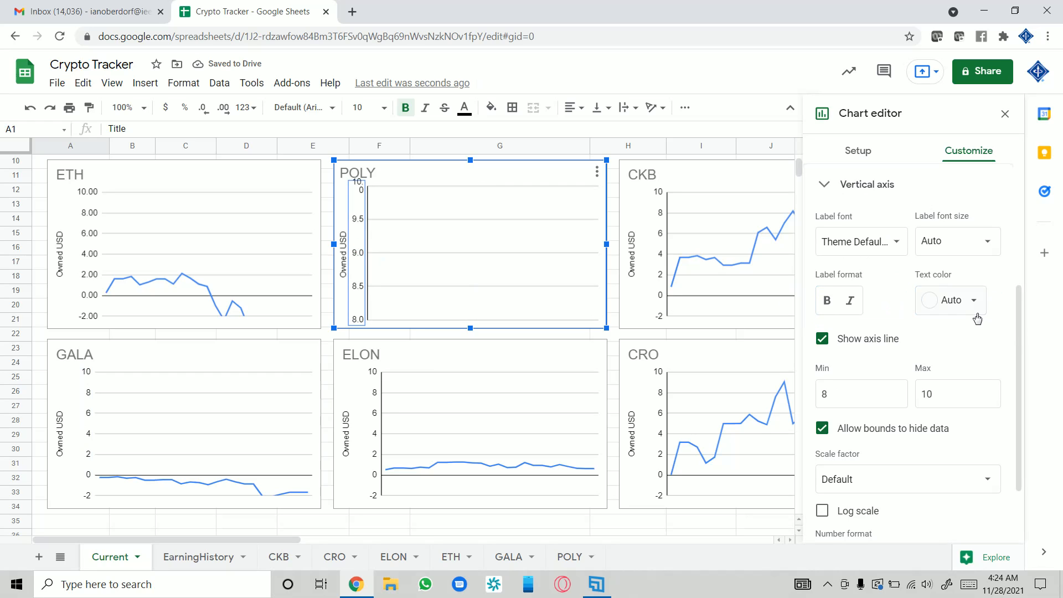
pyautogui.click(856, 394)
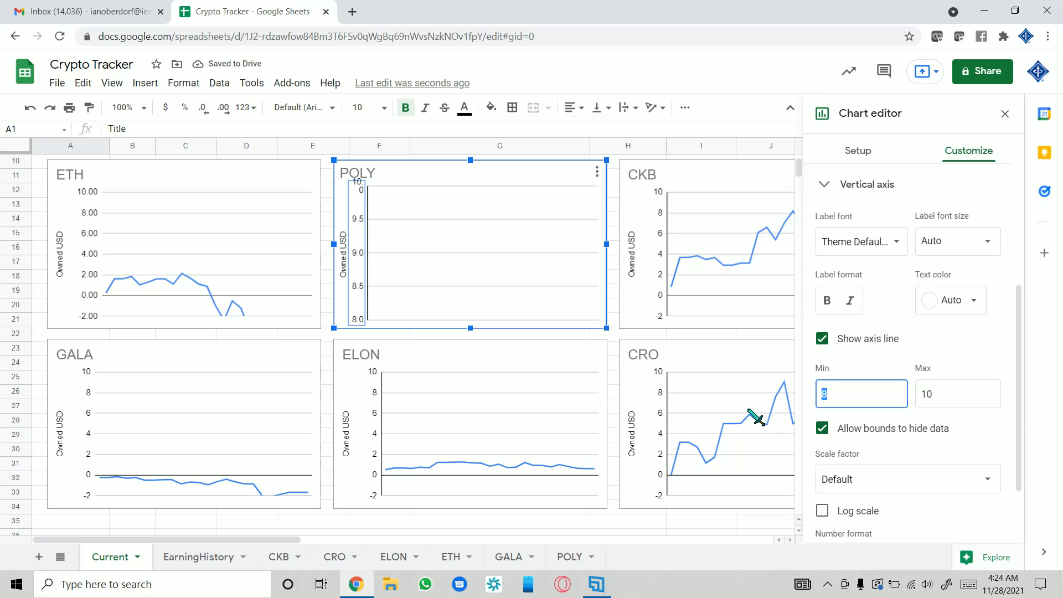
pyautogui.write('-2')
pyautogui.click(932, 393)
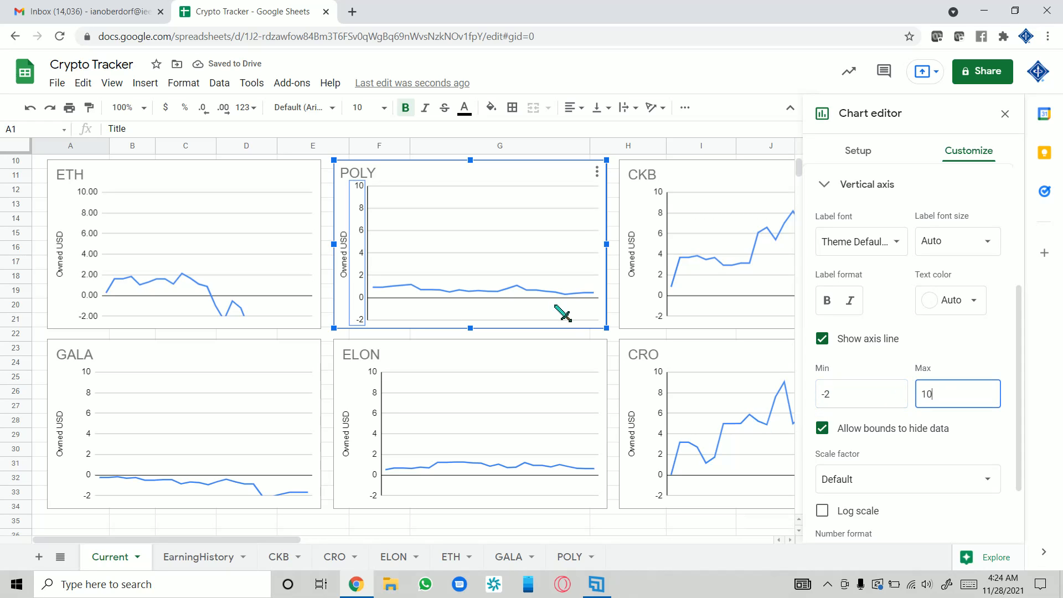
pyautogui.click(616, 339)
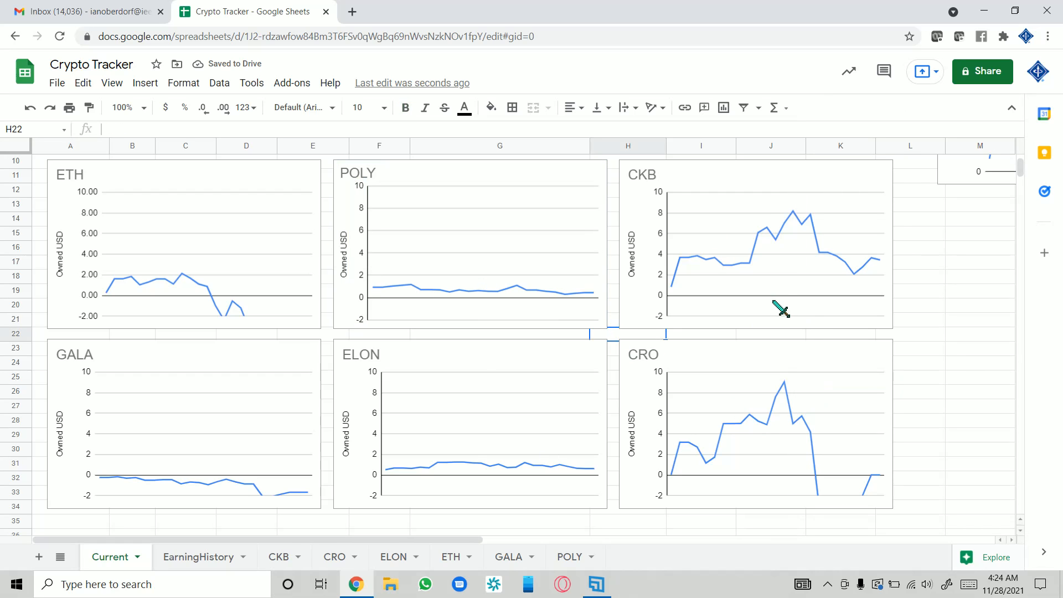
# - Examine the Earned chart on the Current sheet and preview the Ethereum and Crypto.com Coin weblinks in the coin table
pyautogui.moveTo(471, 541); pyautogui.dragTo(684, 537)
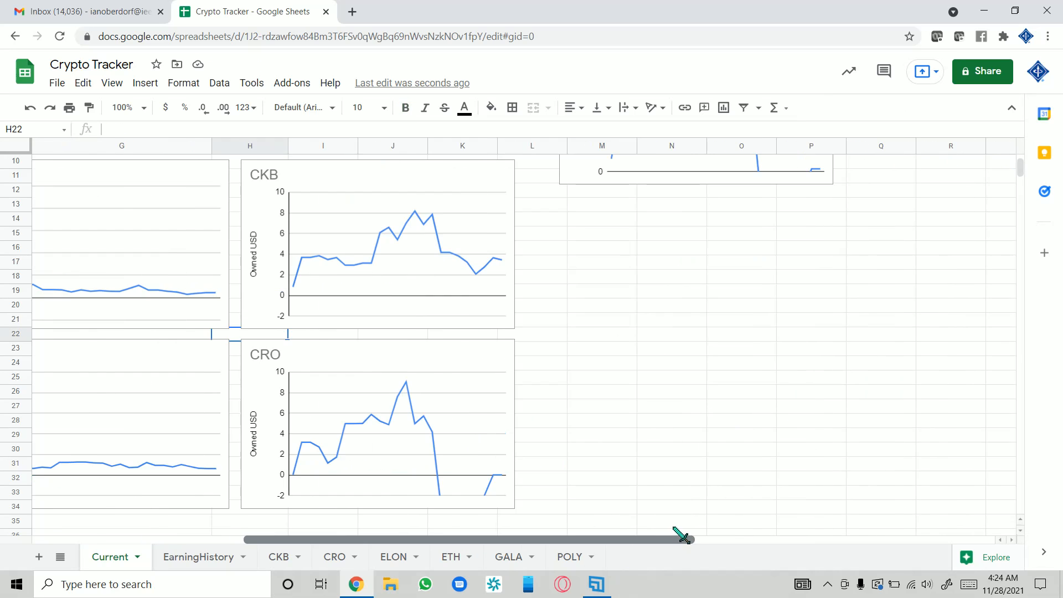
pyautogui.moveTo(1020, 165); pyautogui.dragTo(1019, 138)
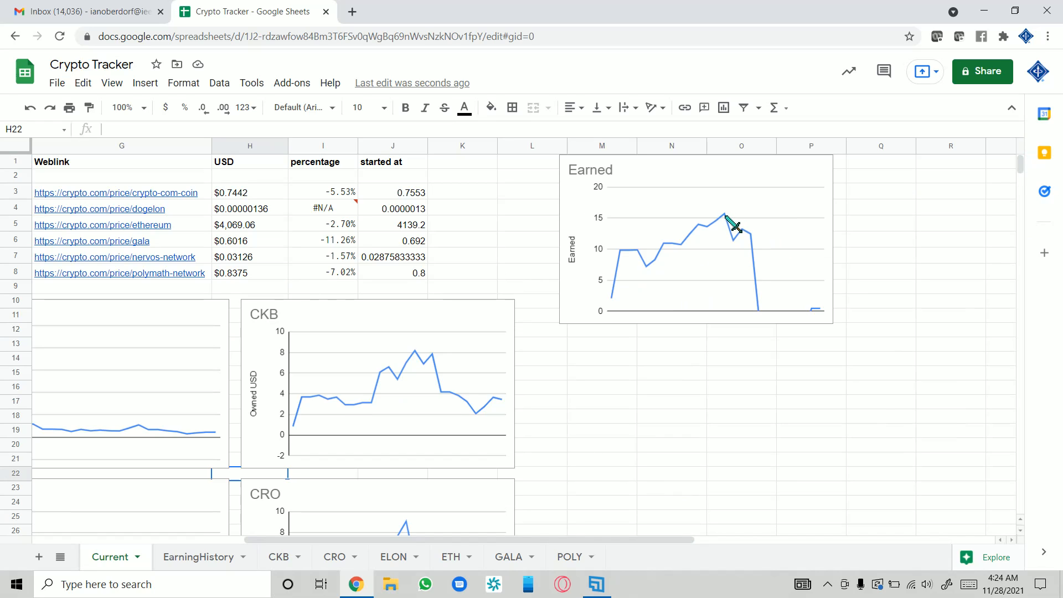
pyautogui.moveTo(505, 541); pyautogui.dragTo(259, 545)
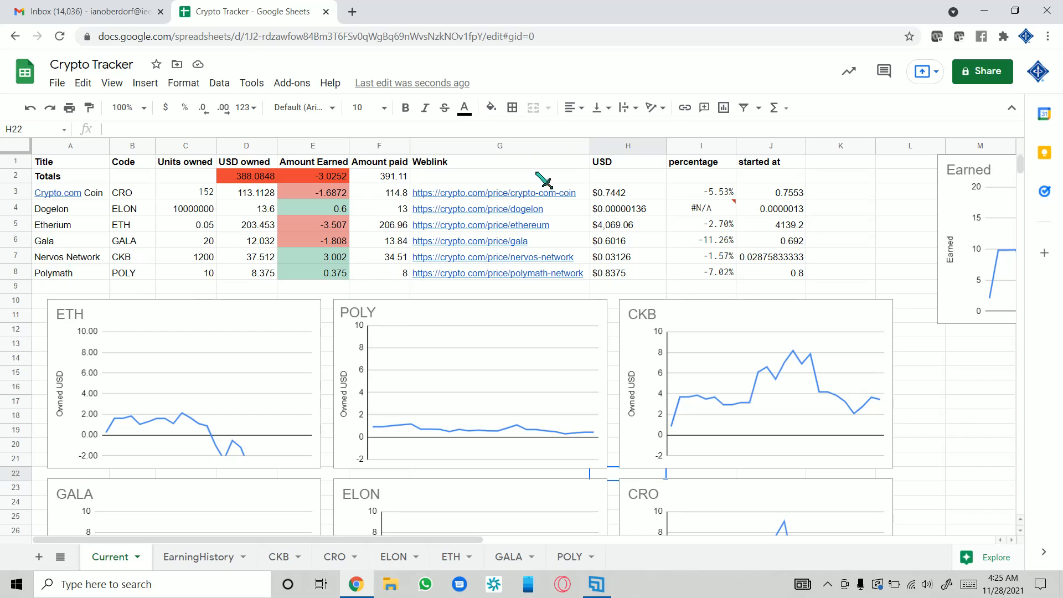
pyautogui.moveTo(419, 189)
pyautogui.moveTo(508, 196)
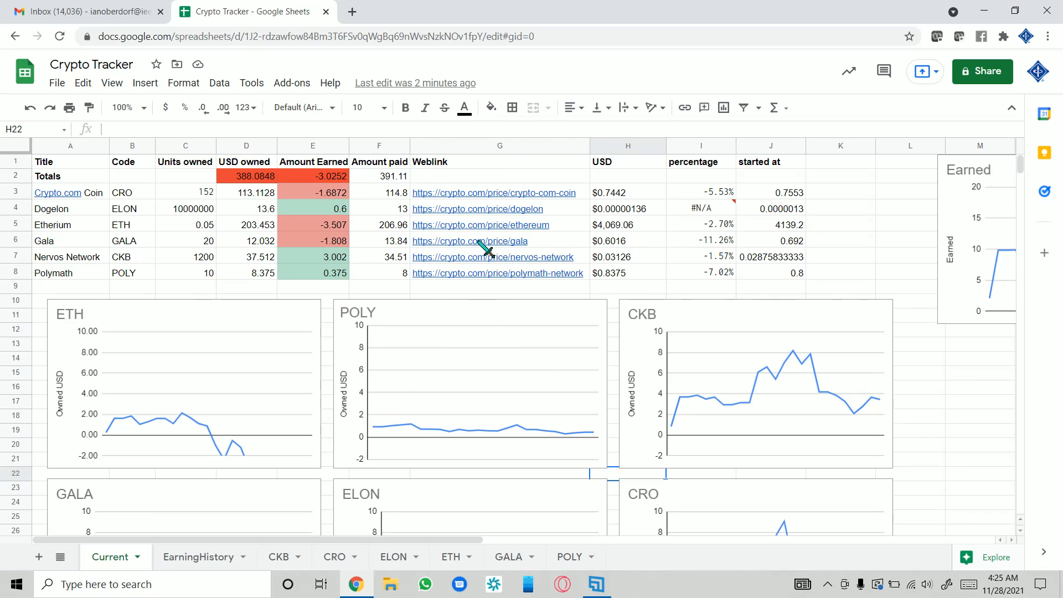
pyautogui.moveTo(476, 228)
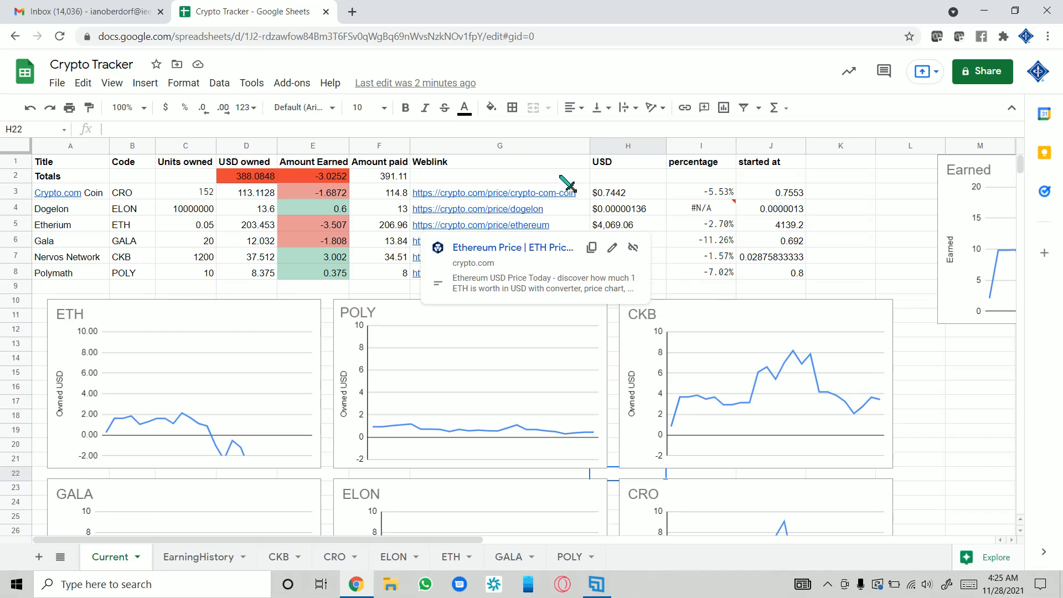
pyautogui.moveTo(566, 194)
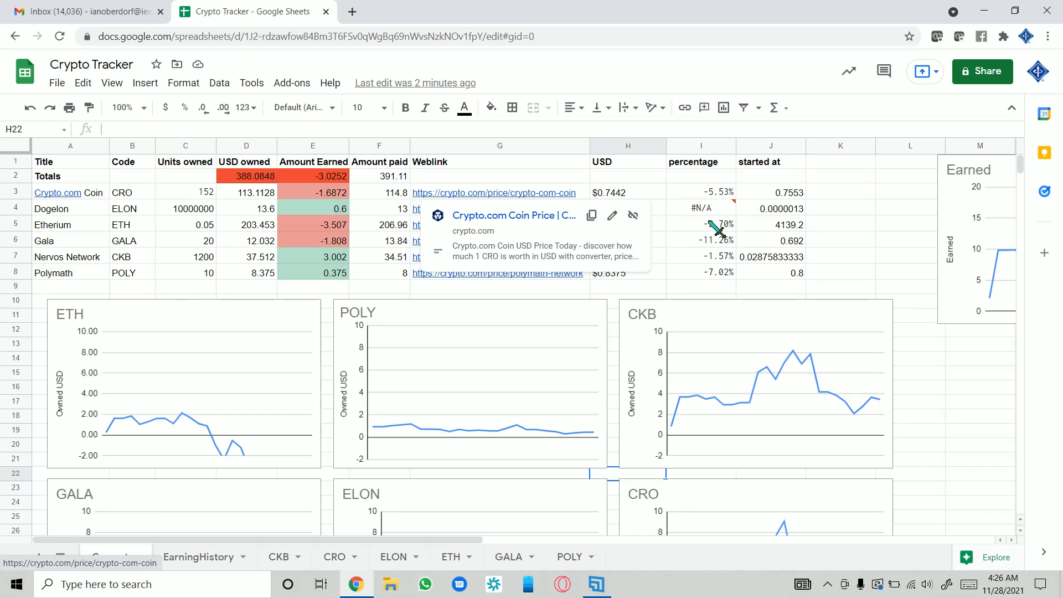
pyautogui.click(835, 230)
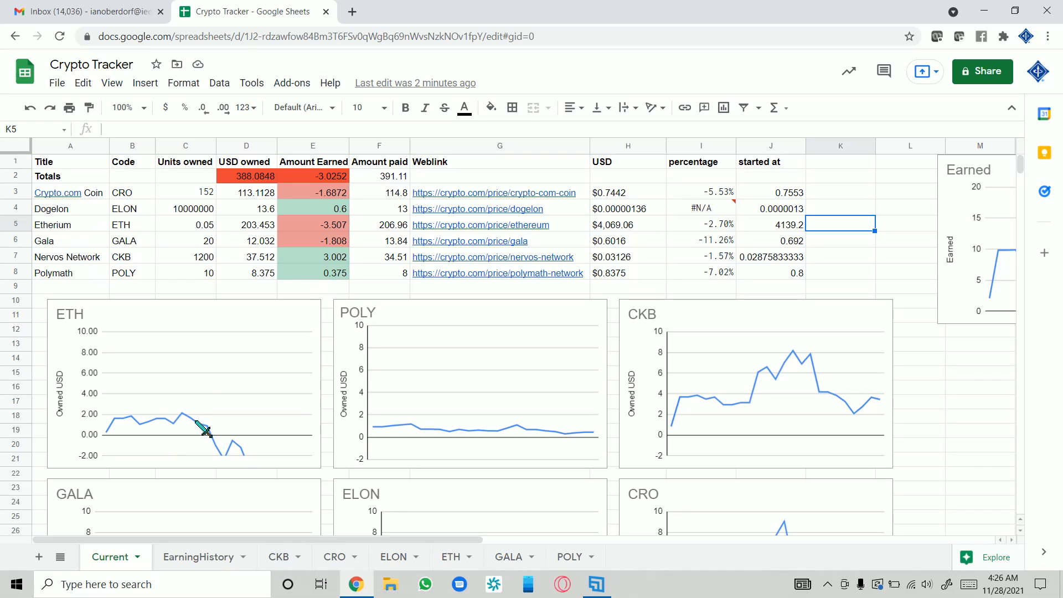
# - On the CKB sheet, set the chart's vertical axis minimum to -2 and maximum to 10
pyautogui.click(276, 557)
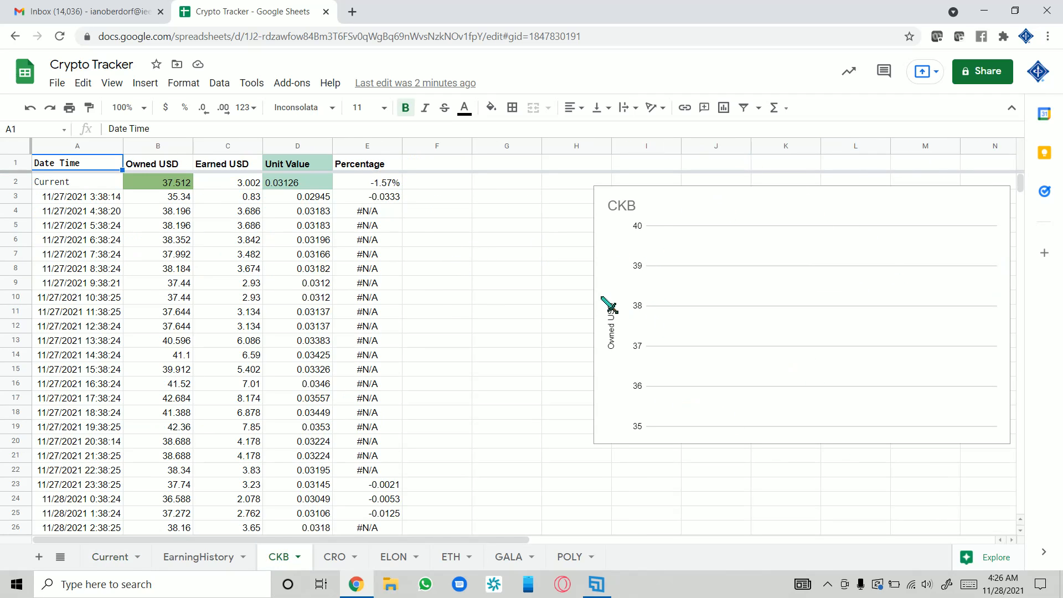
pyautogui.click(638, 296)
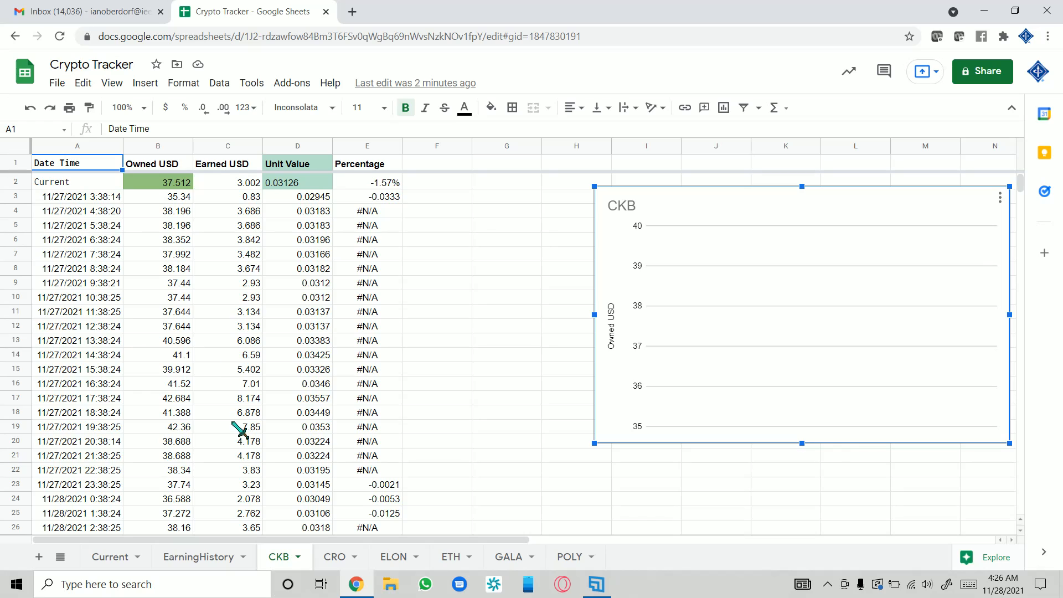
pyautogui.doubleClick(642, 311)
pyautogui.doubleClick(872, 409)
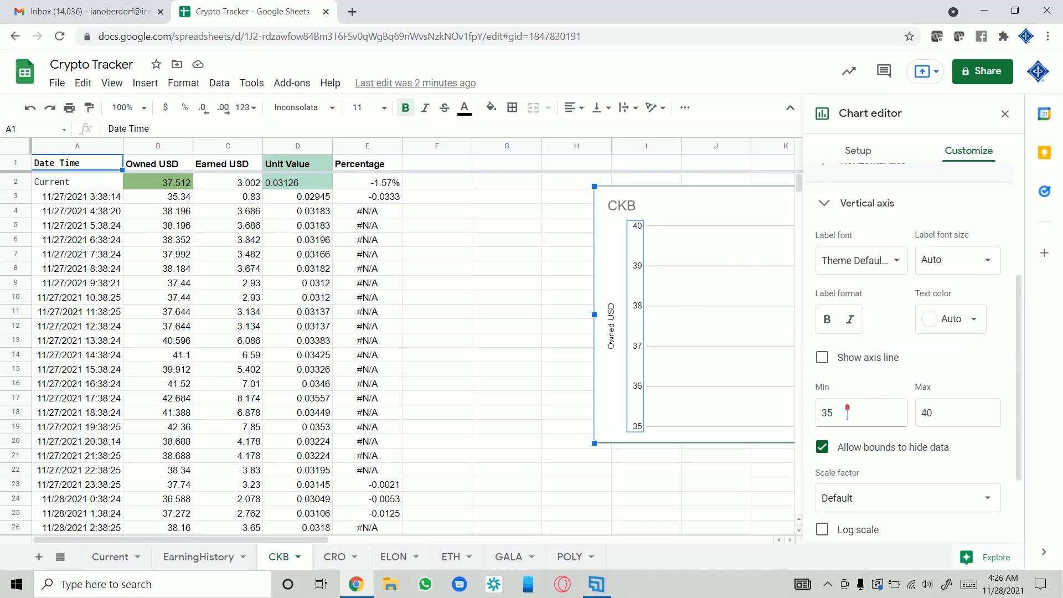
pyautogui.write('-2')
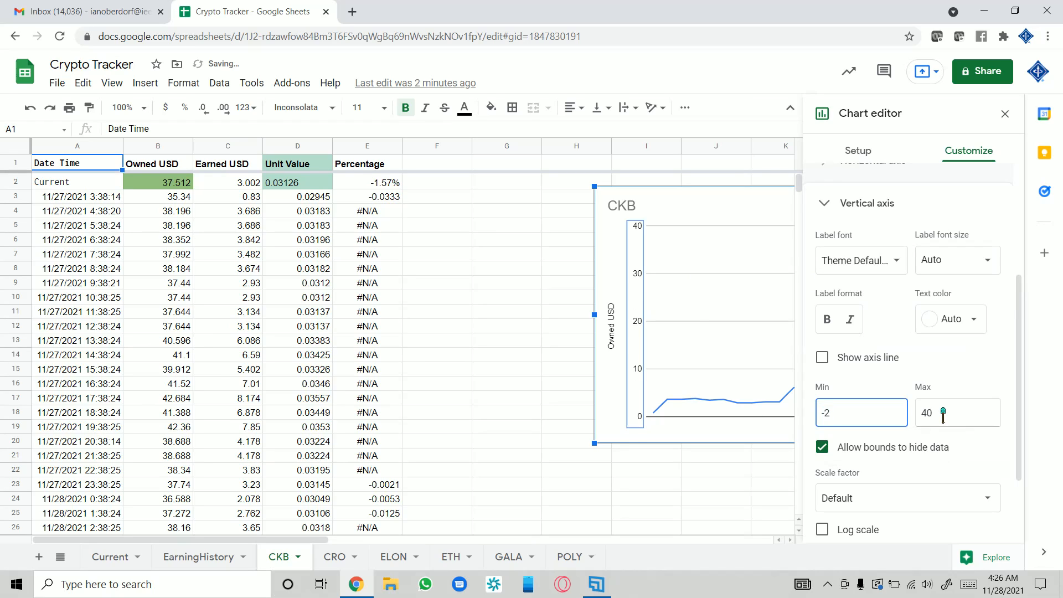
pyautogui.press('Tab')
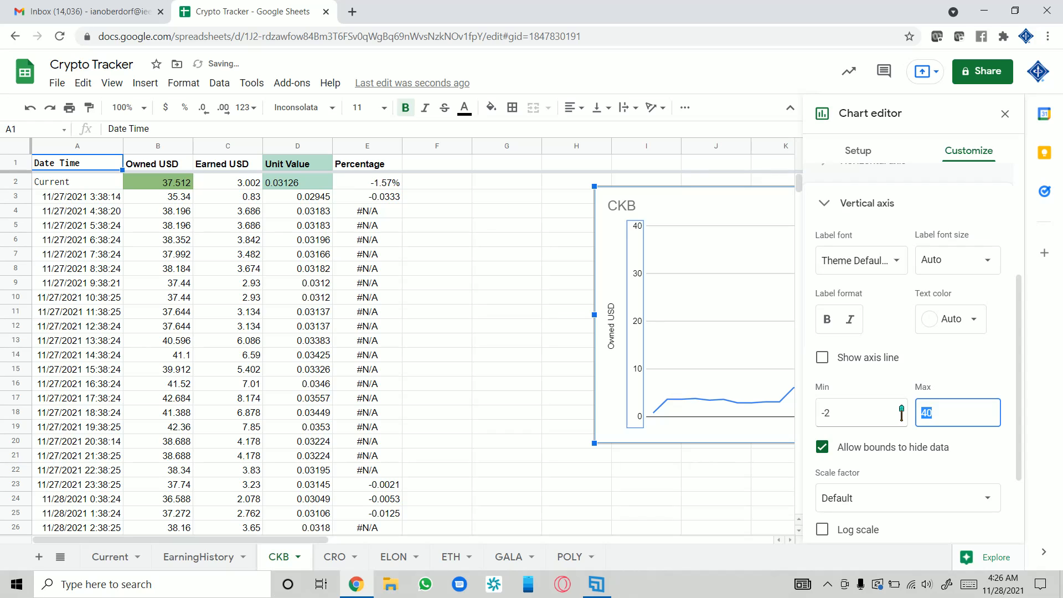
pyautogui.write('10')
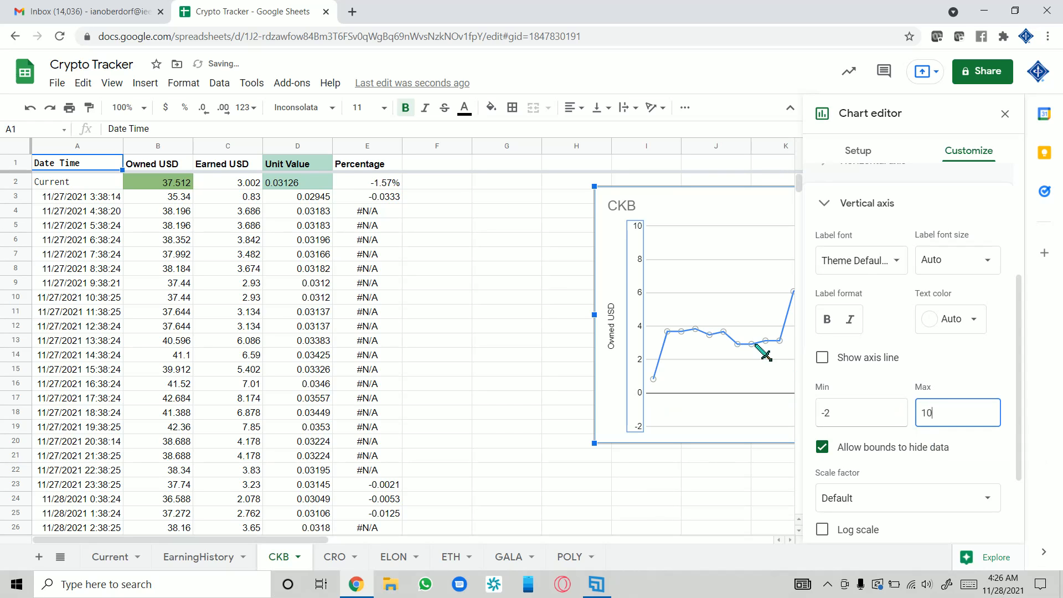
# - Move the CKB chart closer to the data table so it starts at about column G, row 2
pyautogui.moveTo(601, 249); pyautogui.dragTo(424, 237)
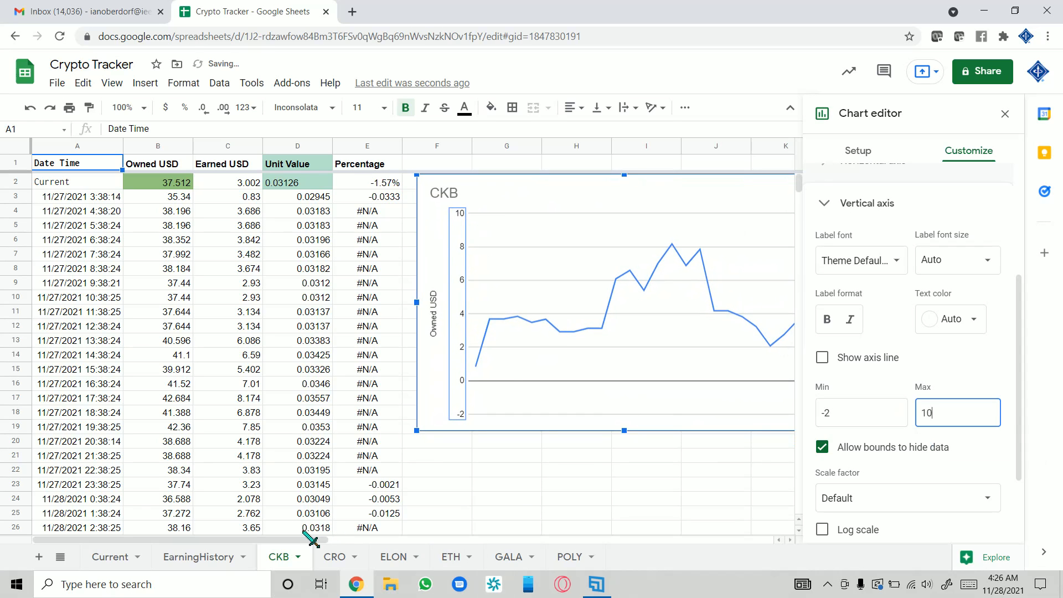
pyautogui.hscroll(5, 310, 537)
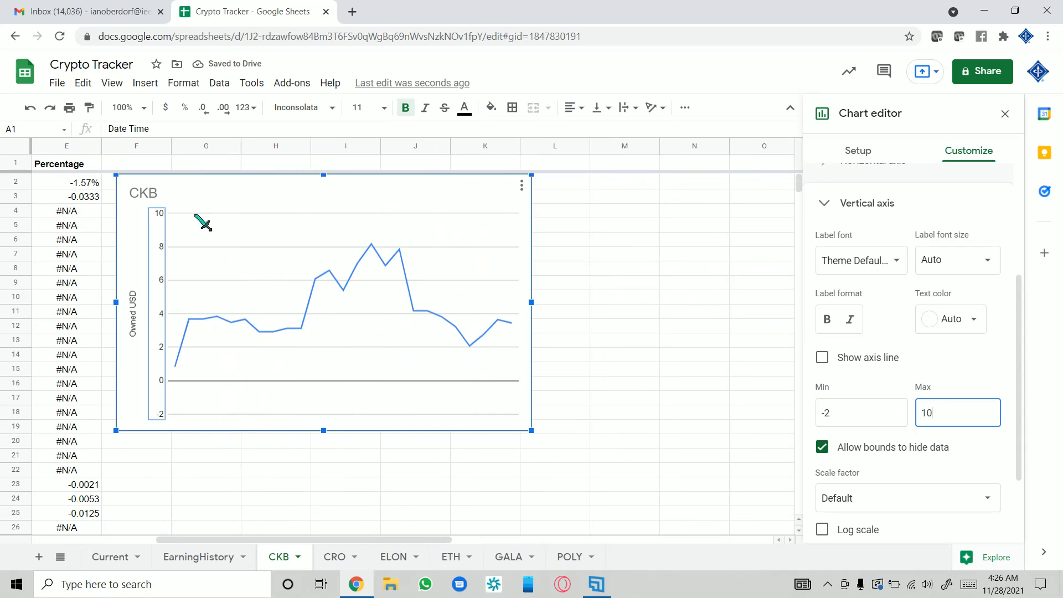
pyautogui.moveTo(203, 223); pyautogui.dragTo(250, 224)
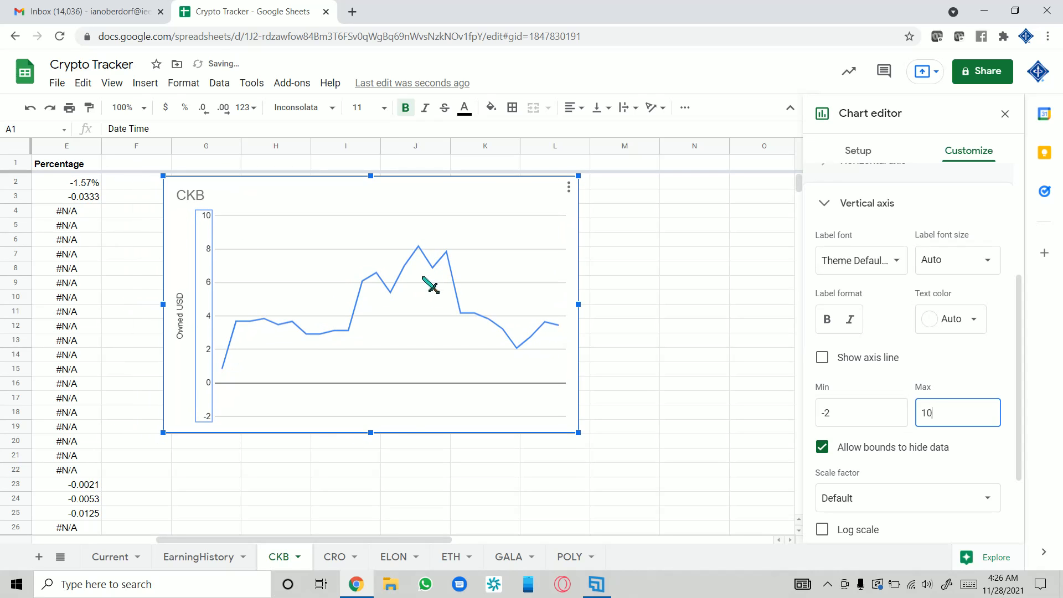
# - Examine the hourly records of owned USD, earned USD, unit value and percentage on the CKB sheet
pyautogui.moveTo(407, 540); pyautogui.dragTo(297, 539)
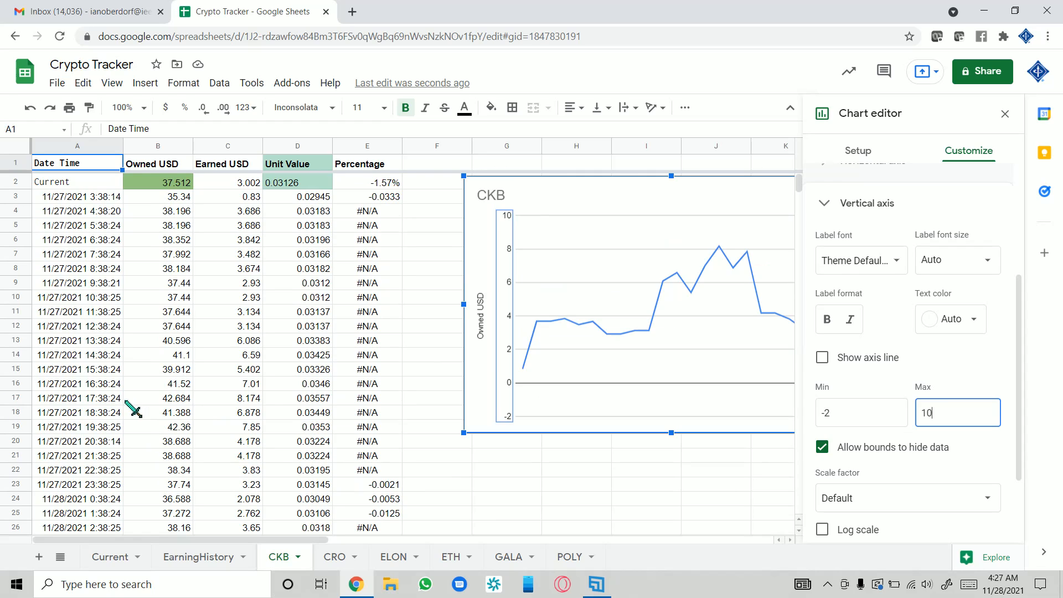
pyautogui.scroll(-3, 253, 410)
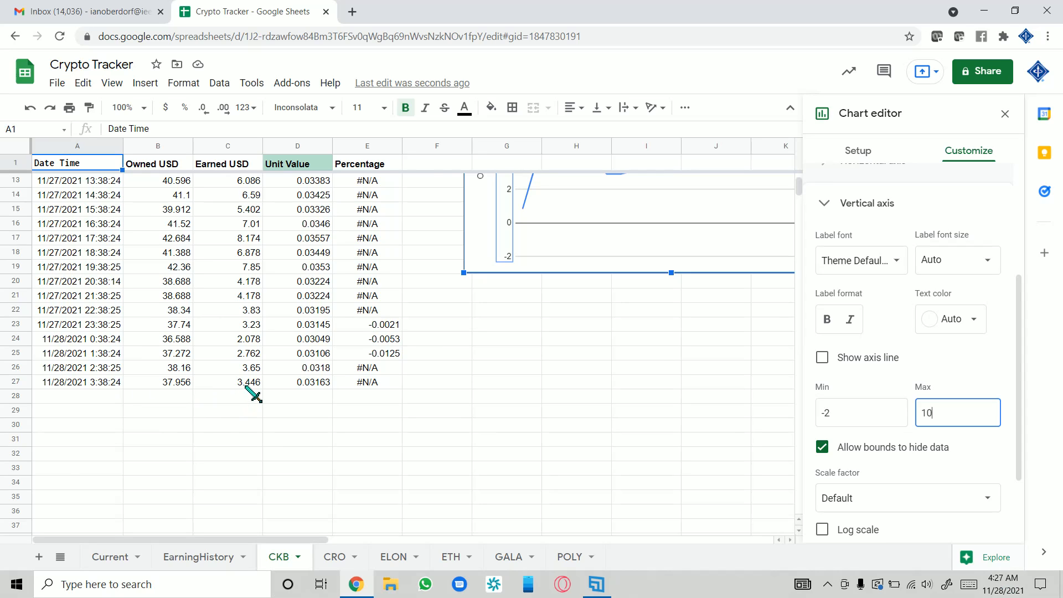
pyautogui.scroll(3, 342, 375)
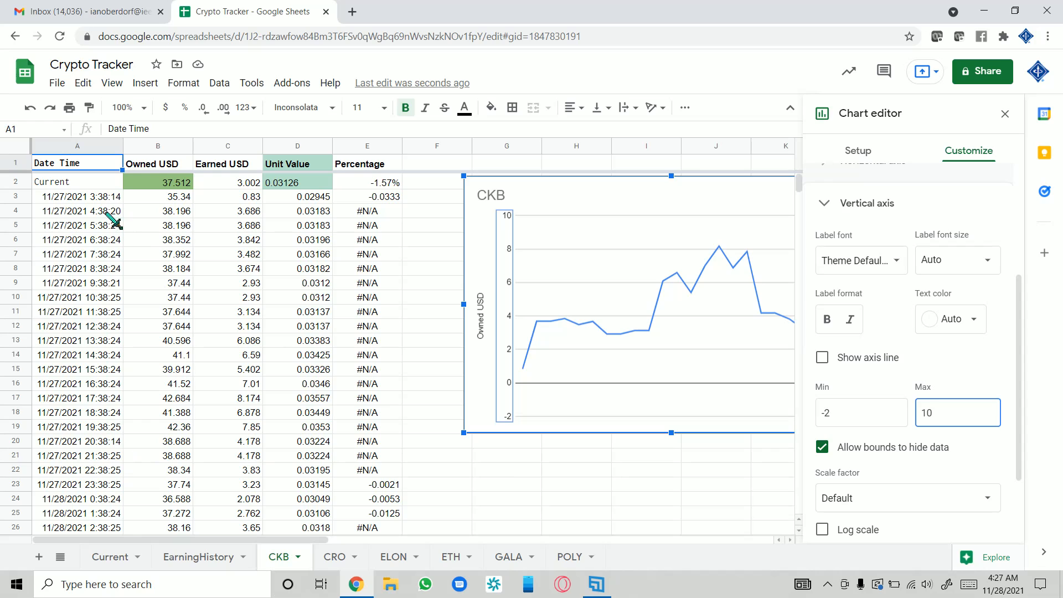
pyautogui.scroll(-3, 68, 475)
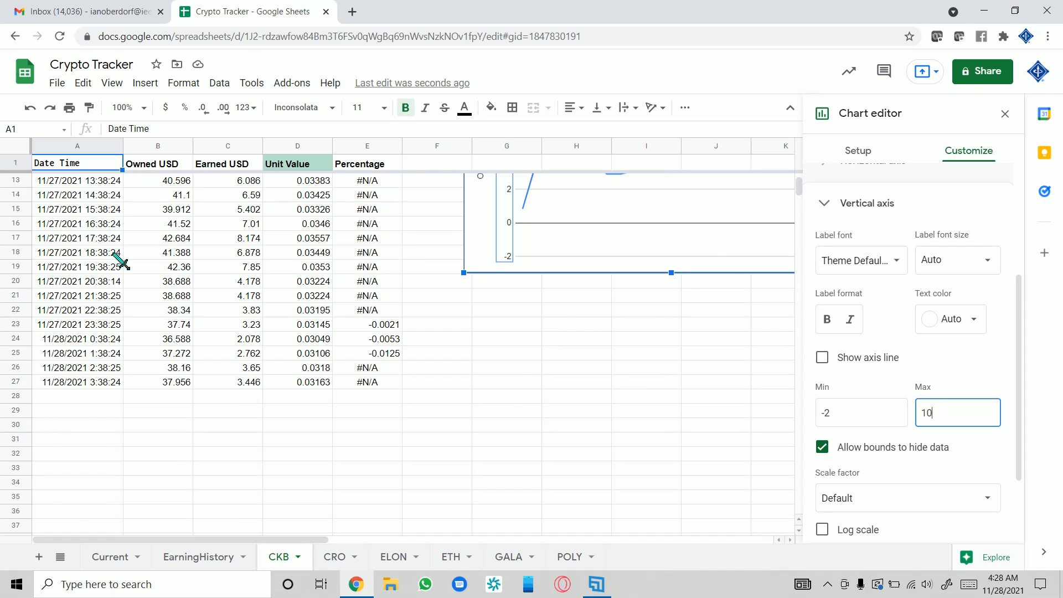
pyautogui.scroll(3, 116, 261)
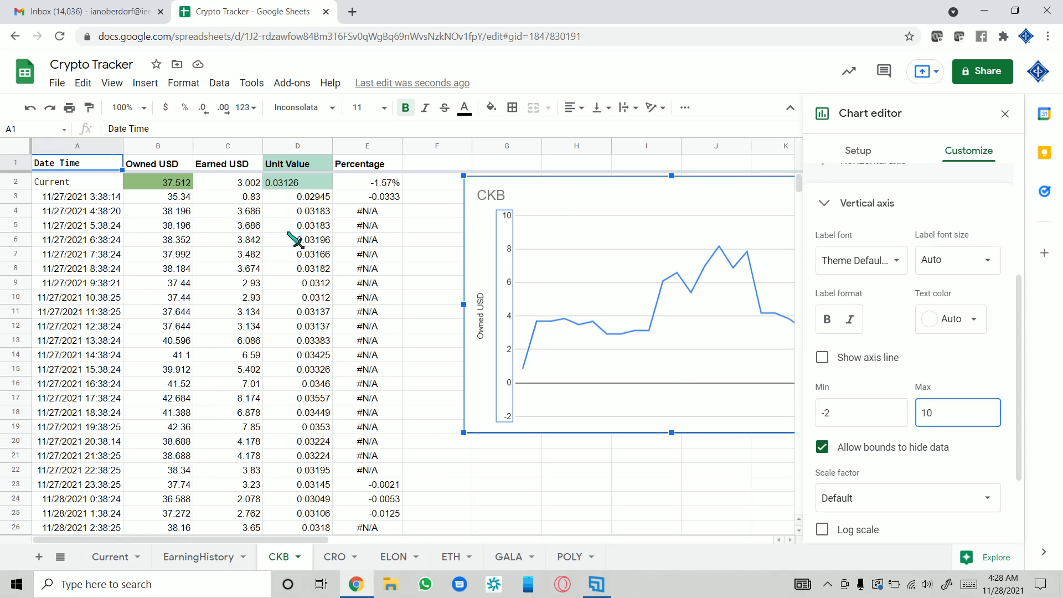
pyautogui.scroll(-2, 202, 321)
pyautogui.scroll(2, 202, 321)
# - On the EarningHistory sheet, move the Earned chart closer to the data table so it starts at about column E, row 2
pyautogui.click(180, 559)
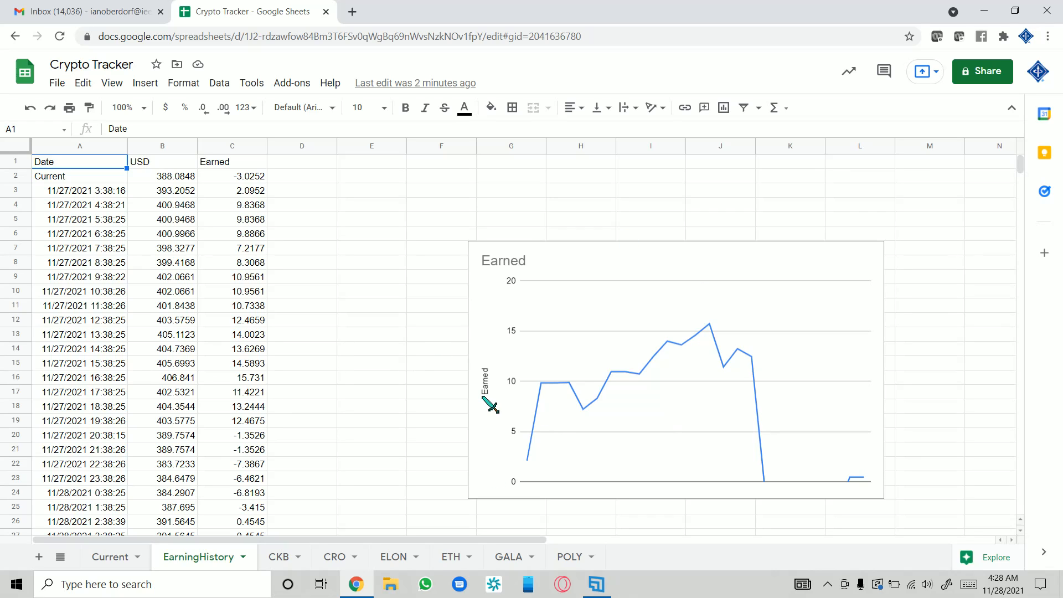
pyautogui.click(608, 244)
pyautogui.moveTo(609, 248); pyautogui.dragTo(477, 176)
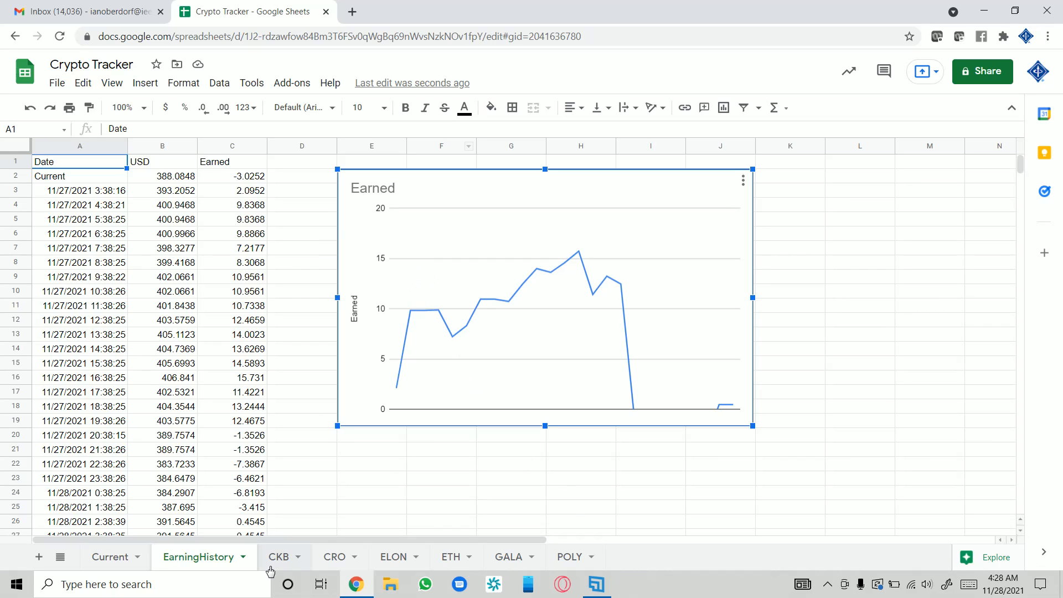
# - Examine the hourly records of owned USD, earned USD, unit value and percentage on the ETH sheet
pyautogui.click(460, 559)
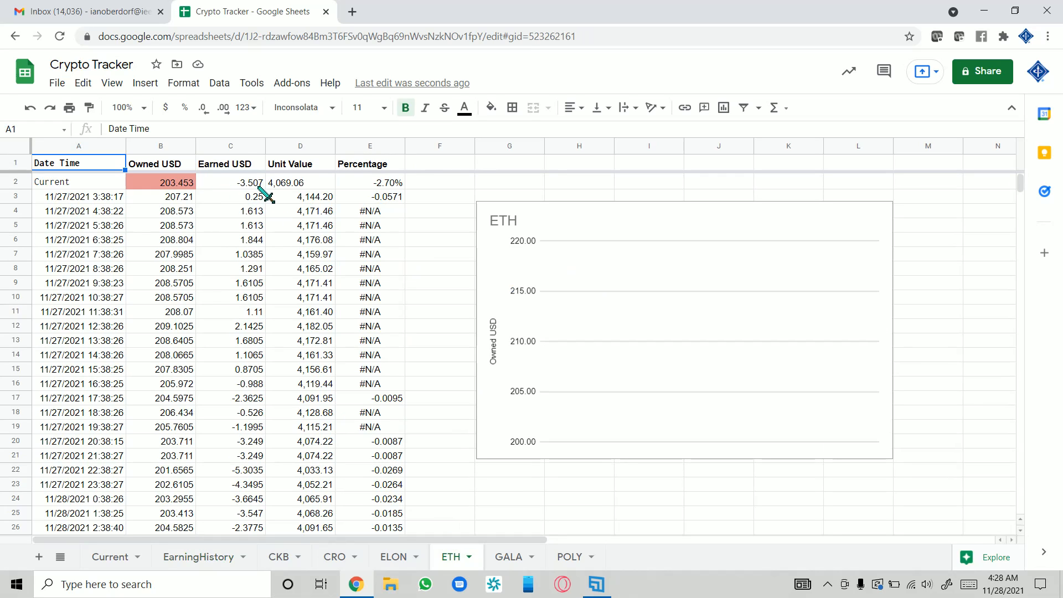
pyautogui.scroll(-1, 261, 194)
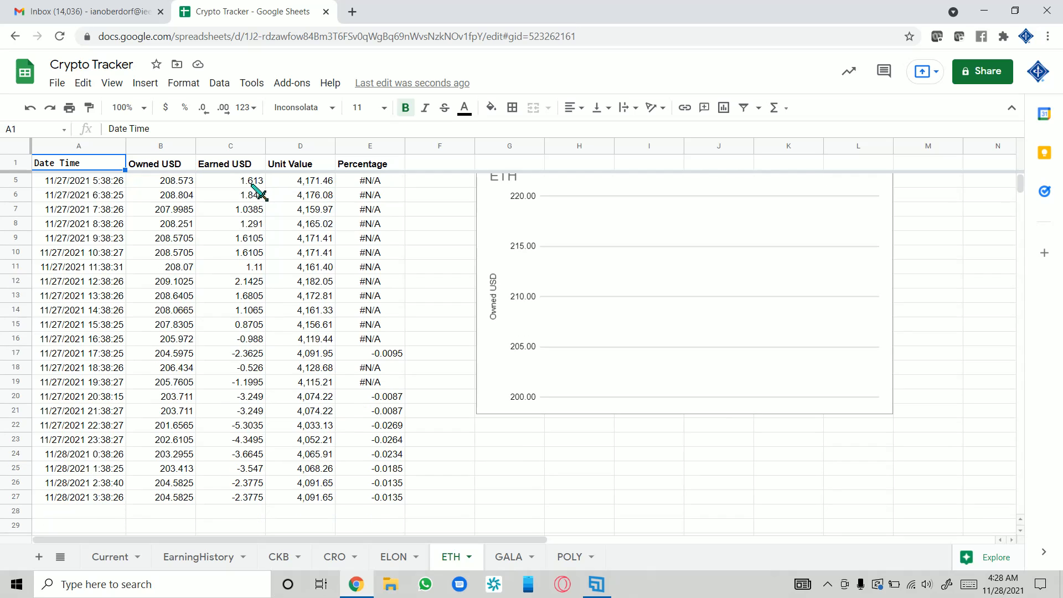
pyautogui.scroll(1, 254, 206)
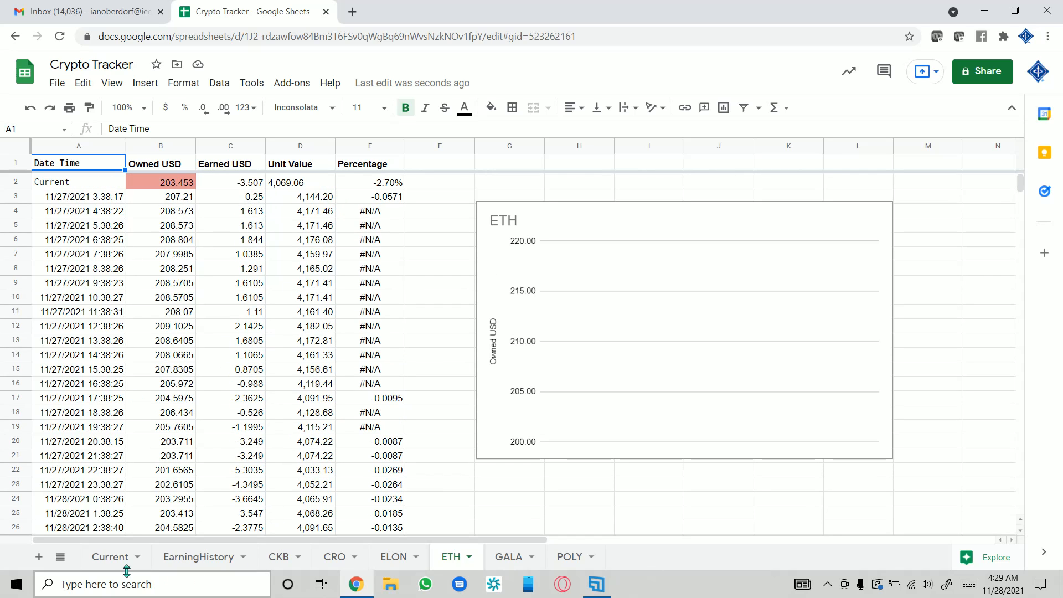
# - Return to the Current sheet and examine the coin table's weblinks, its header row and the Earned chart
pyautogui.click(113, 557)
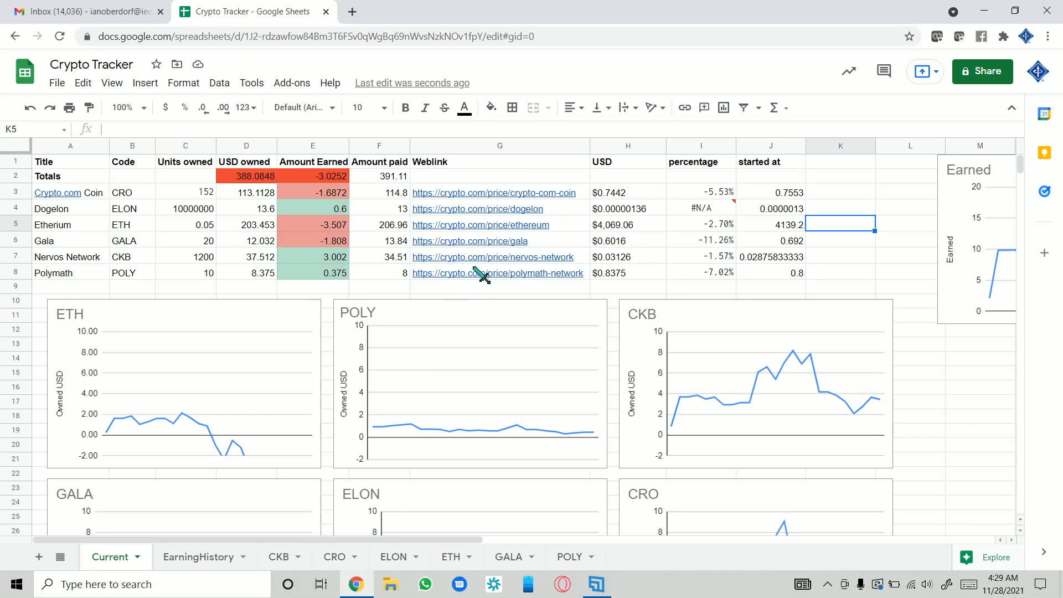
pyautogui.moveTo(543, 204)
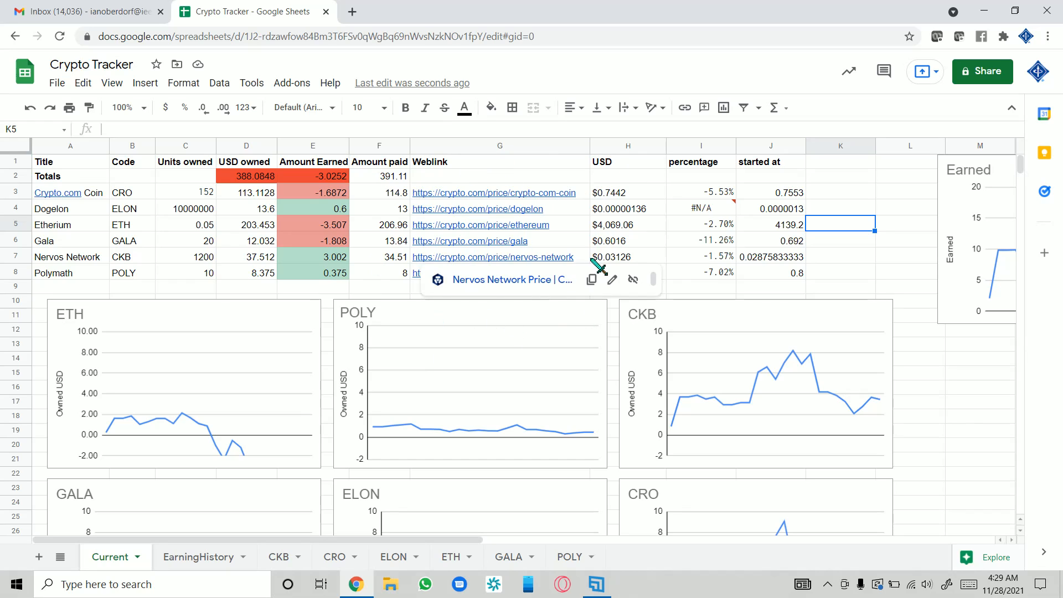
pyautogui.moveTo(478, 227)
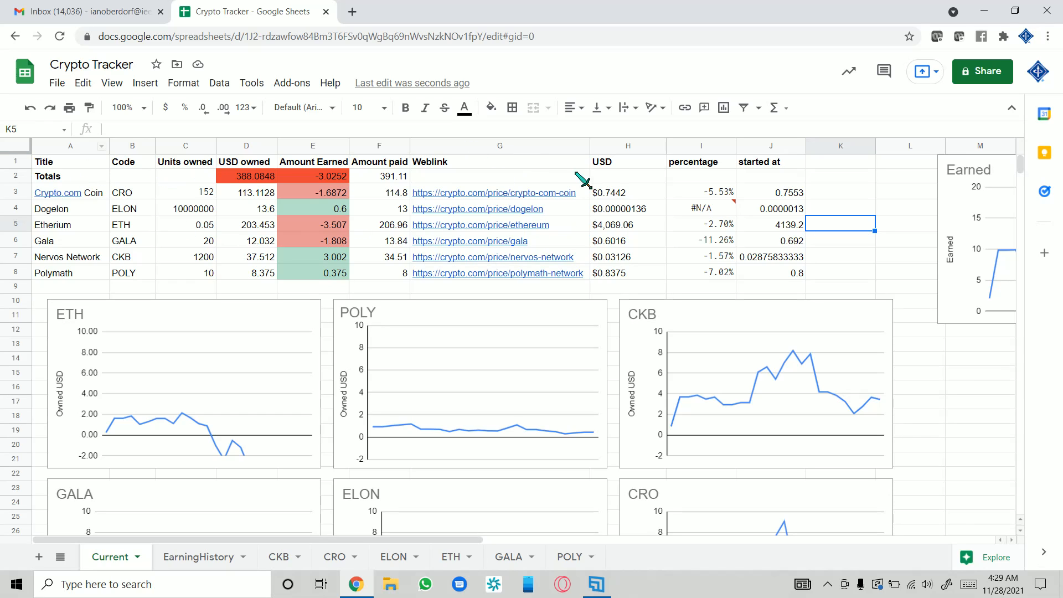
pyautogui.click(16, 161)
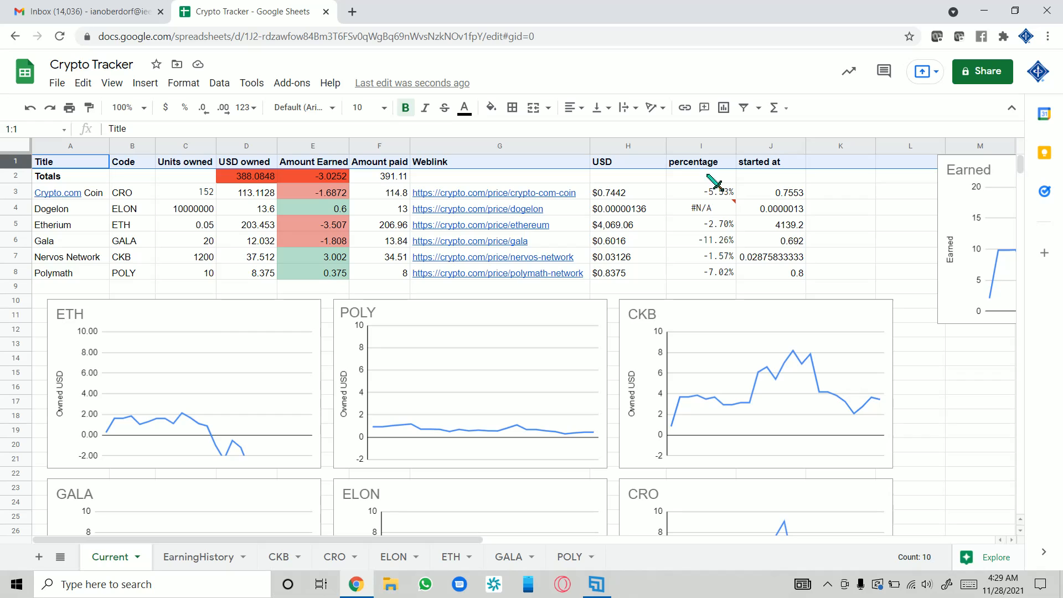
pyautogui.moveTo(717, 210)
pyautogui.click(943, 217)
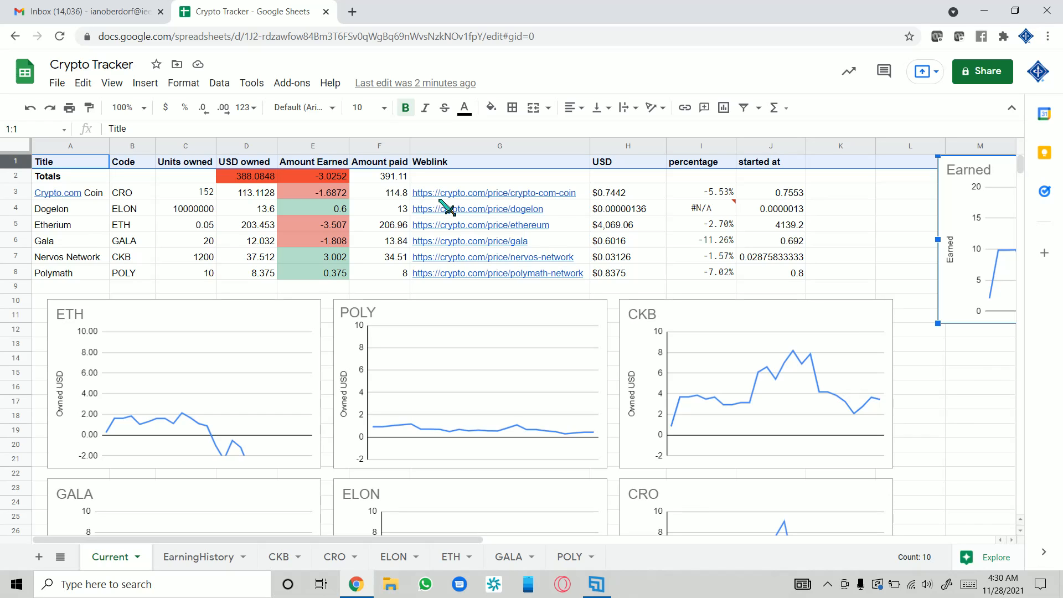
pyautogui.moveTo(441, 200)
pyautogui.moveTo(557, 219)
# - Examine the Title column of the coin table, including the Totals row and the individual coin names down to Gala
pyautogui.click(70, 145)
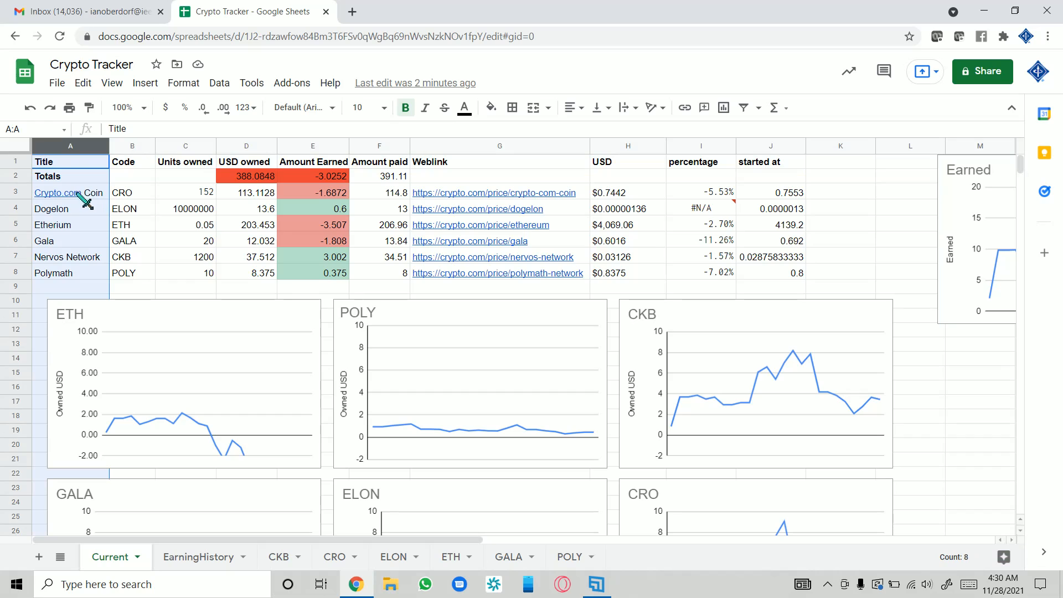
pyautogui.click(22, 177)
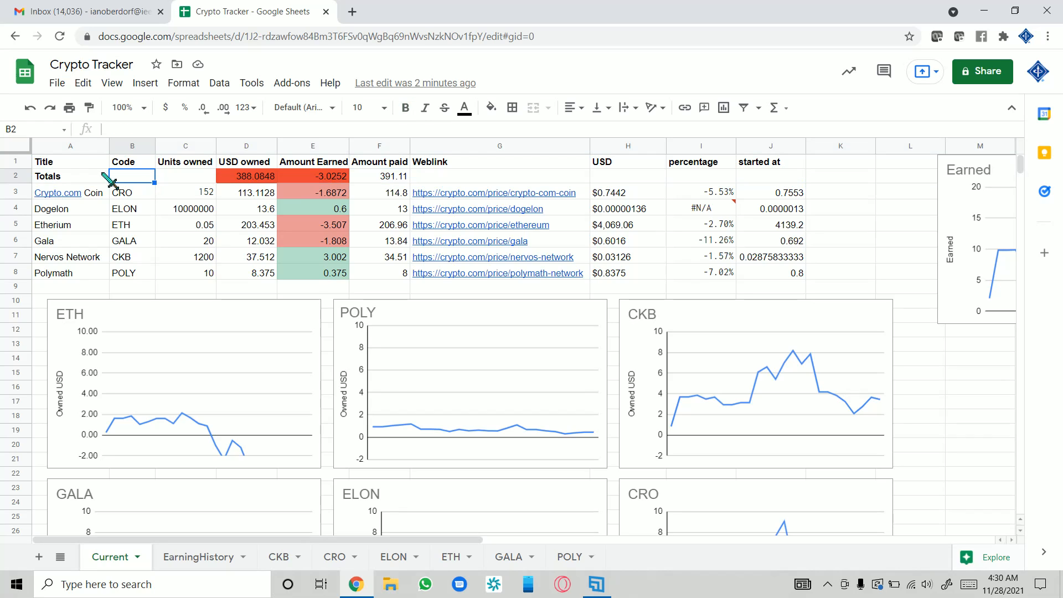
pyautogui.click(64, 178)
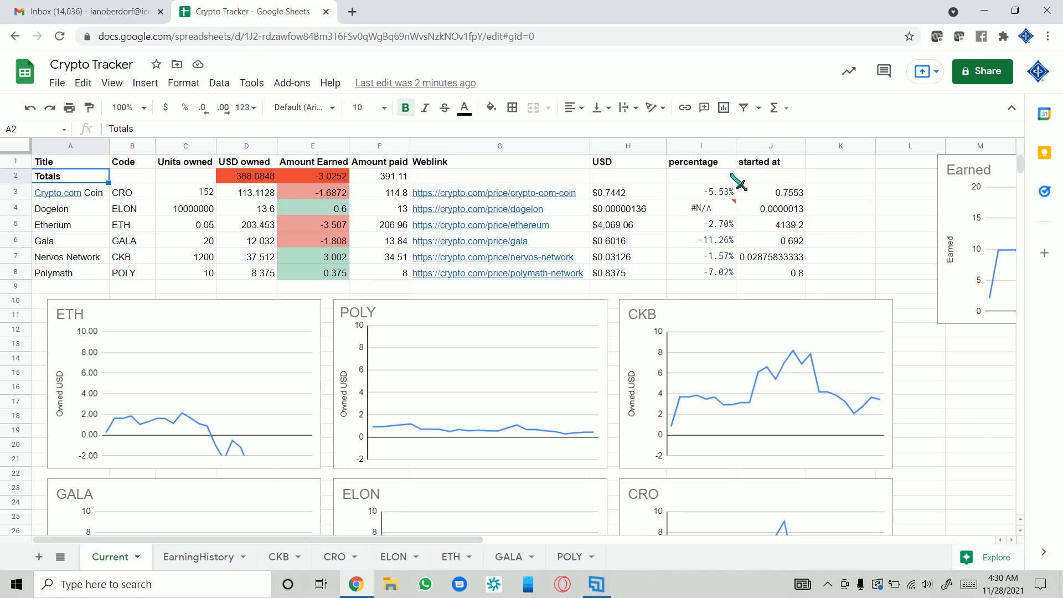
pyautogui.click(65, 196)
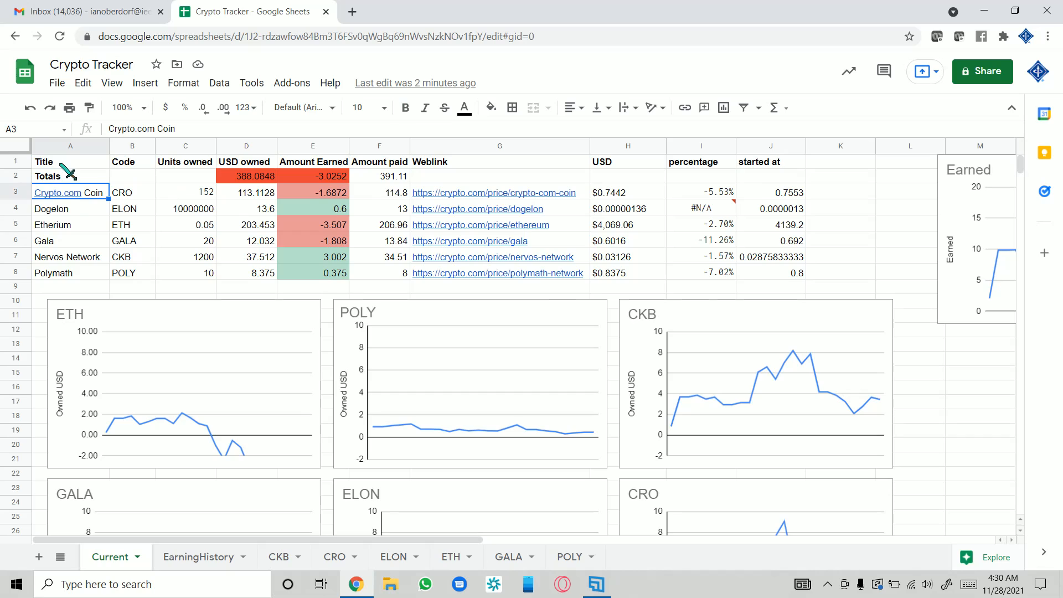
pyautogui.click(83, 212)
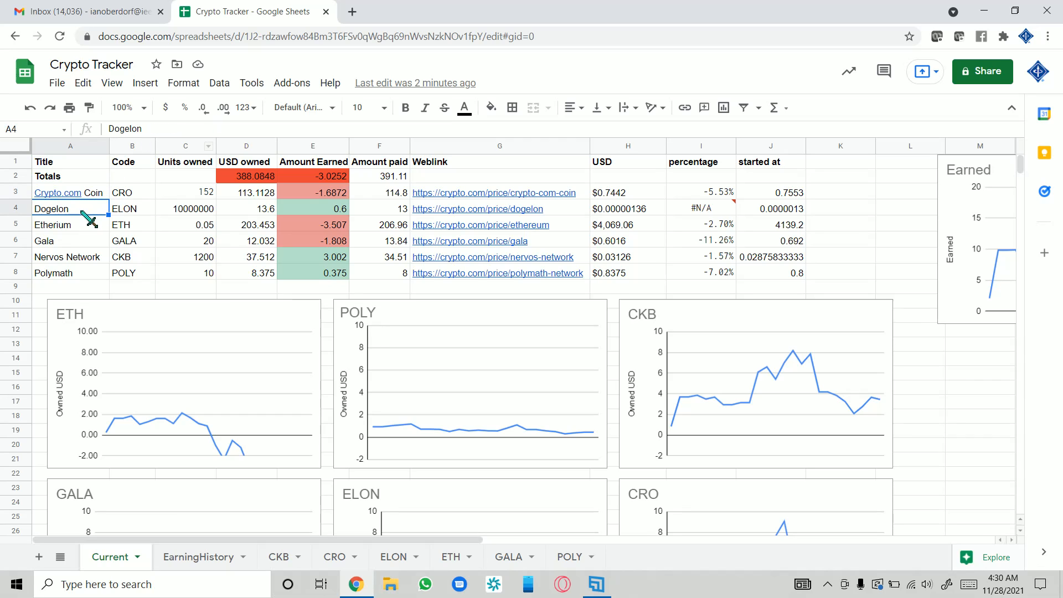
pyautogui.doubleClick(161, 126)
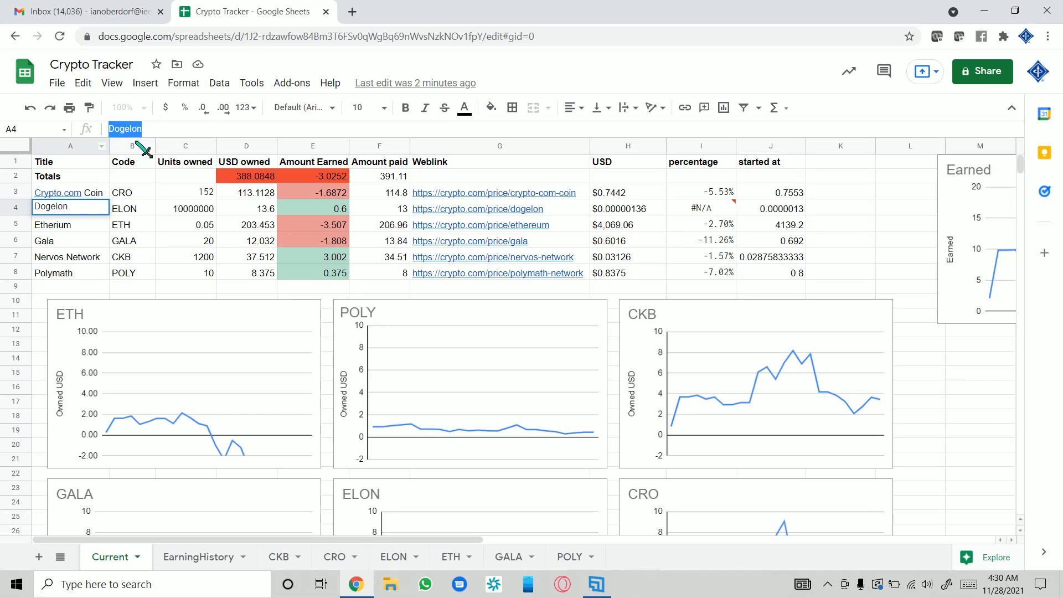
pyautogui.click(83, 227)
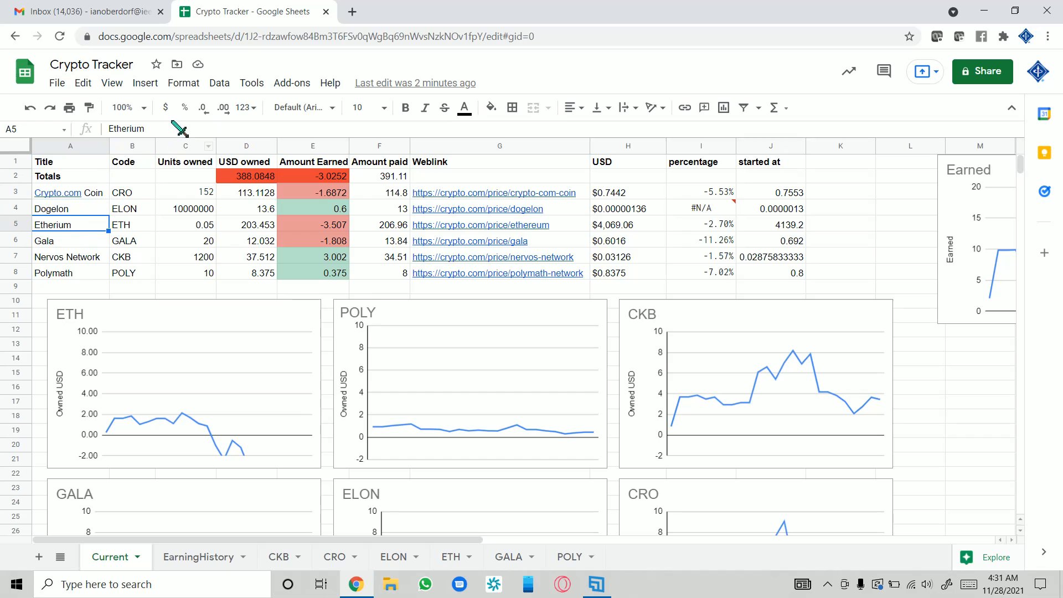
pyautogui.click(88, 240)
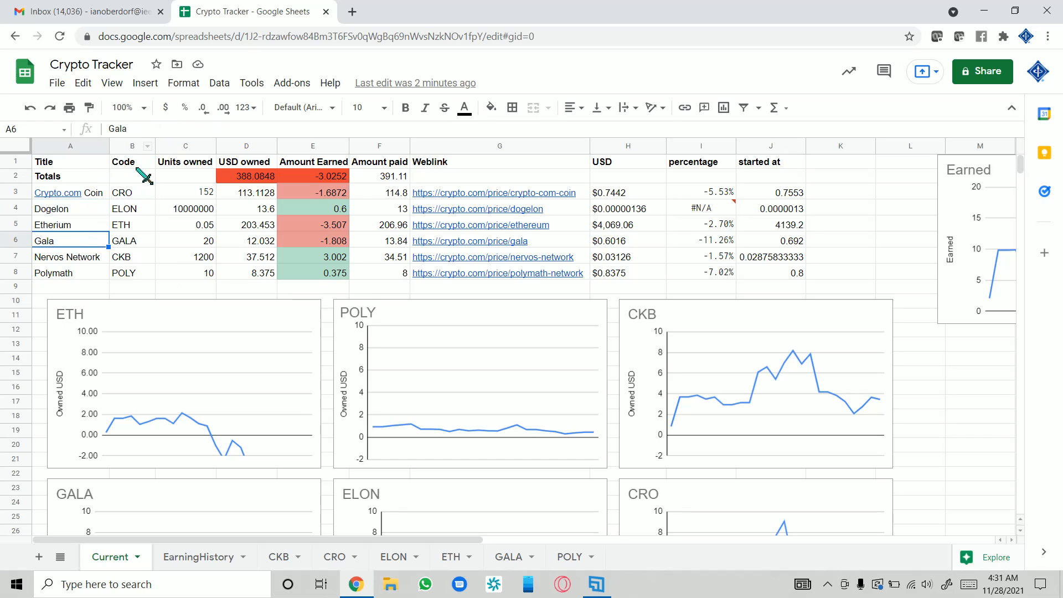
# - Examine the Code and Units owned columns, including the units held of Crypto.com Coin and Dogelon
pyautogui.click(134, 146)
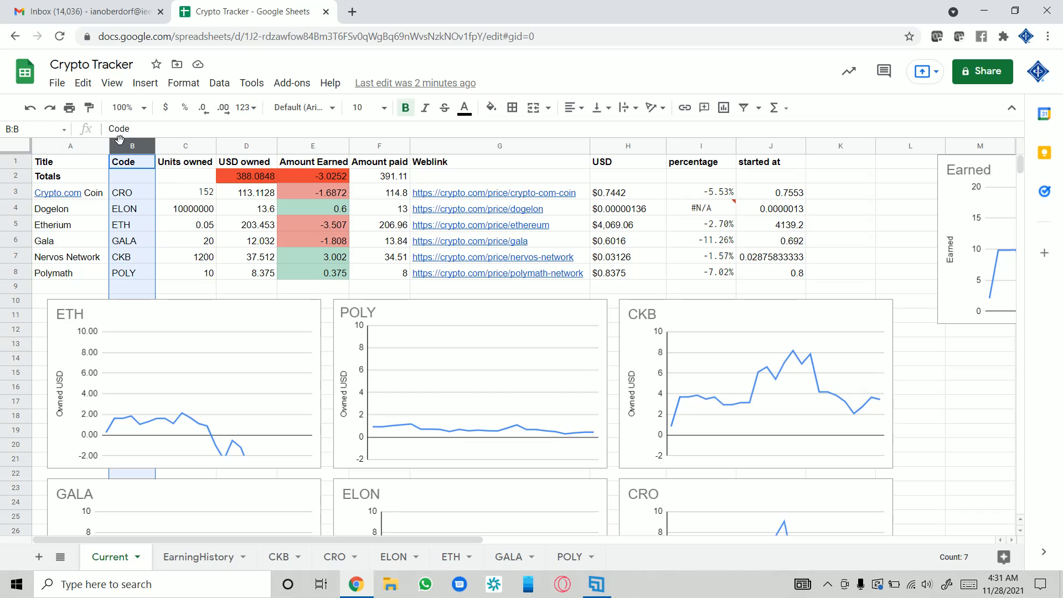
pyautogui.click(186, 147)
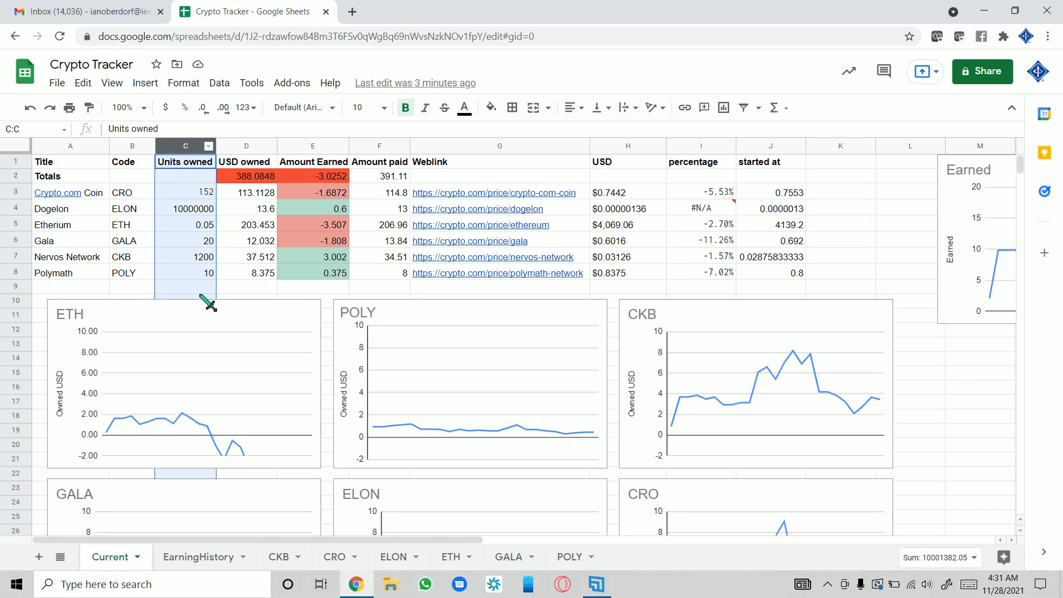
pyautogui.click(194, 196)
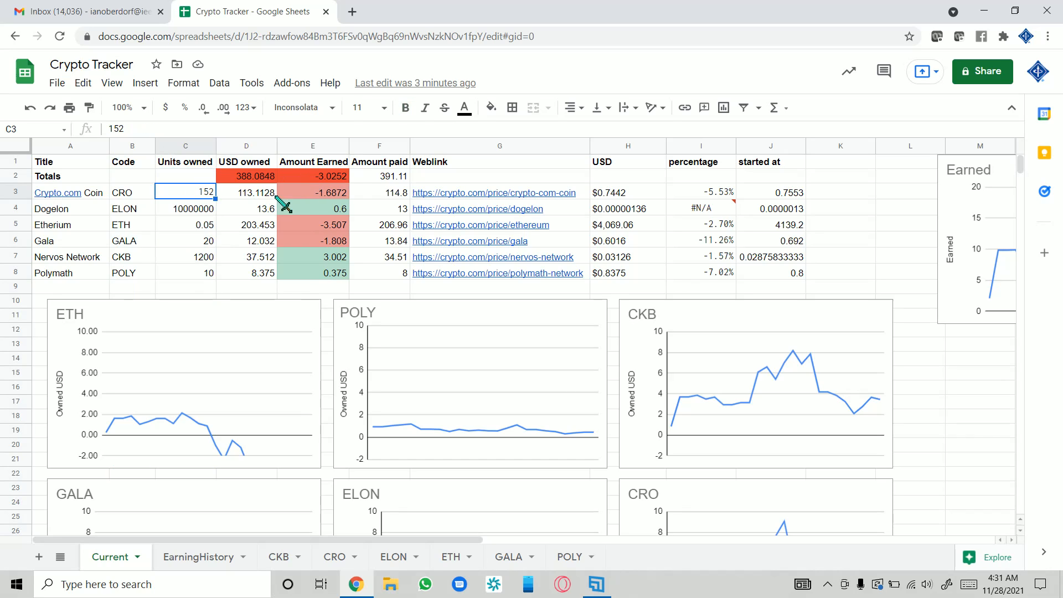
pyautogui.click(176, 146)
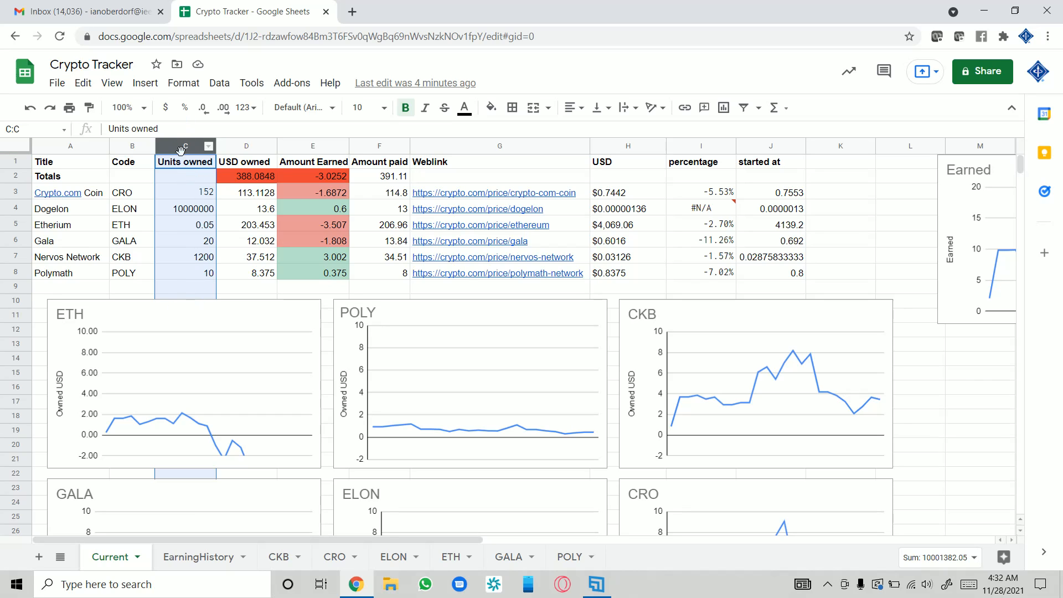
pyautogui.click(185, 261)
pyautogui.click(184, 204)
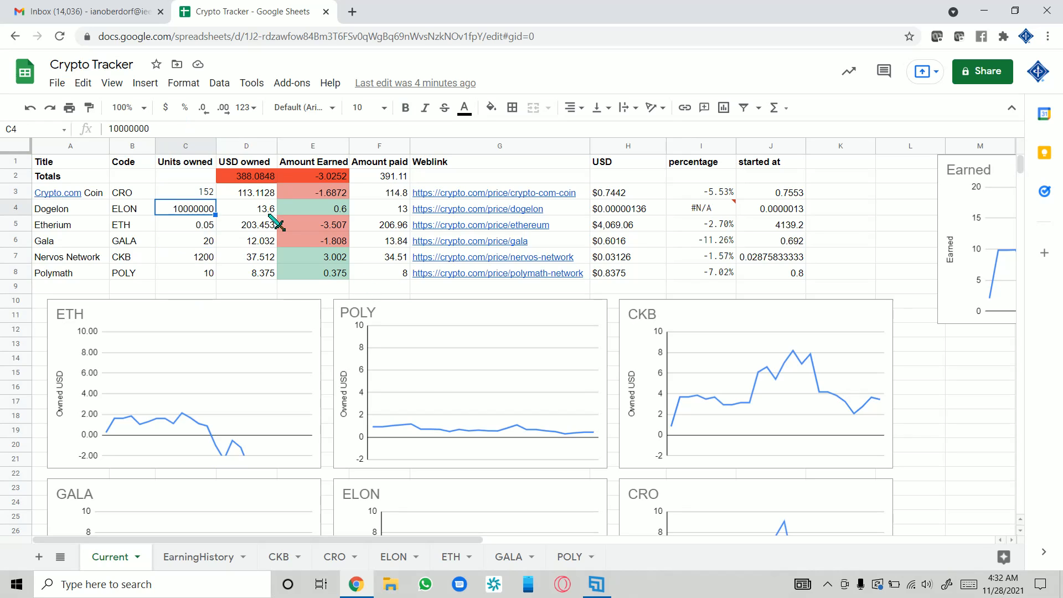
# - Inspect the USD owned and Amount Earned columns, including the formulas in cells D3, D2 and E3
pyautogui.click(244, 143)
pyautogui.click(308, 146)
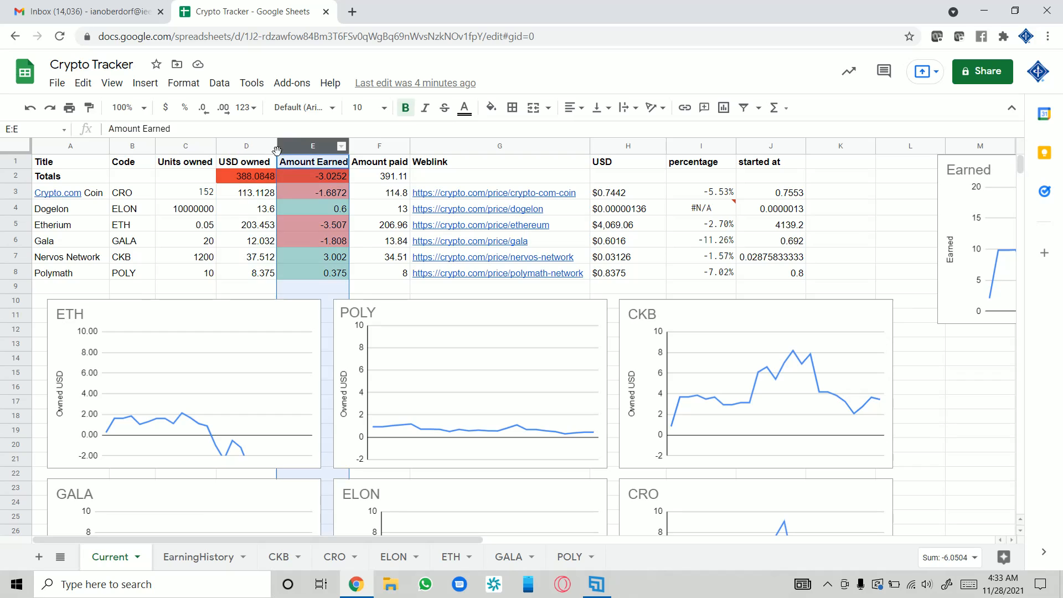
pyautogui.click(244, 146)
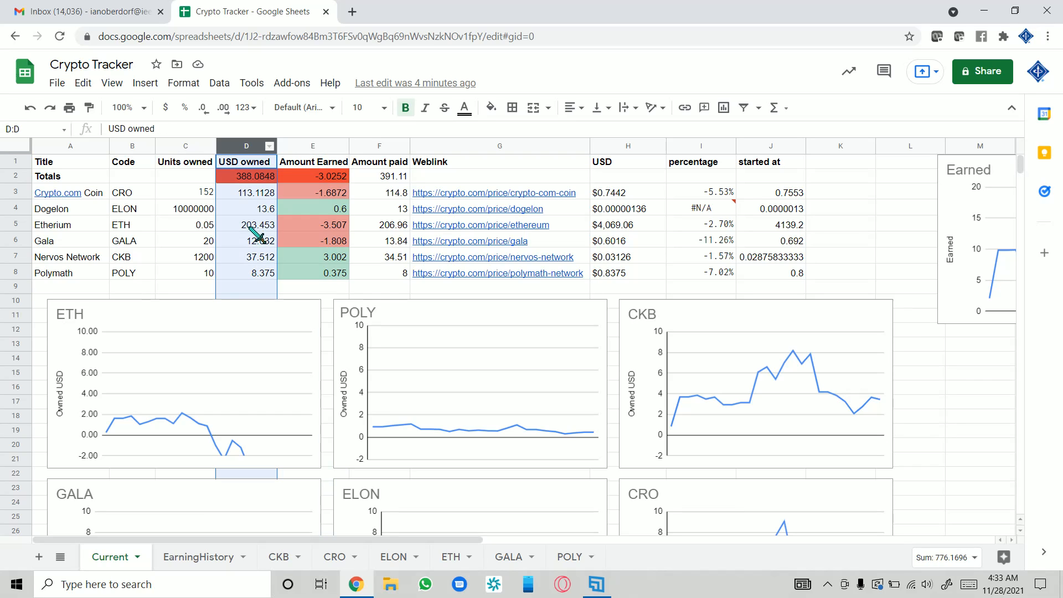
pyautogui.click(238, 192)
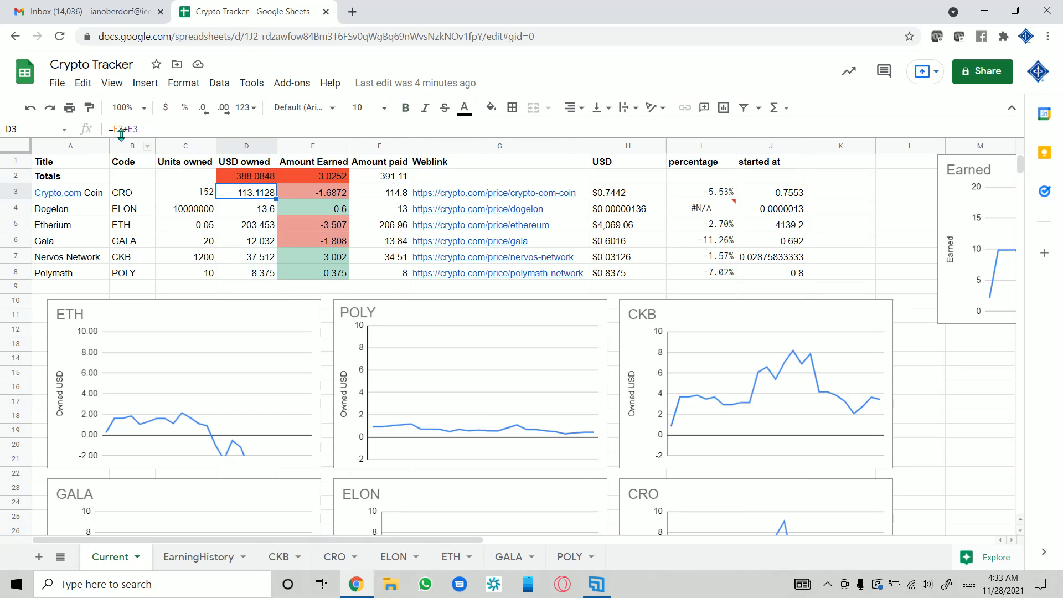
pyautogui.click(238, 178)
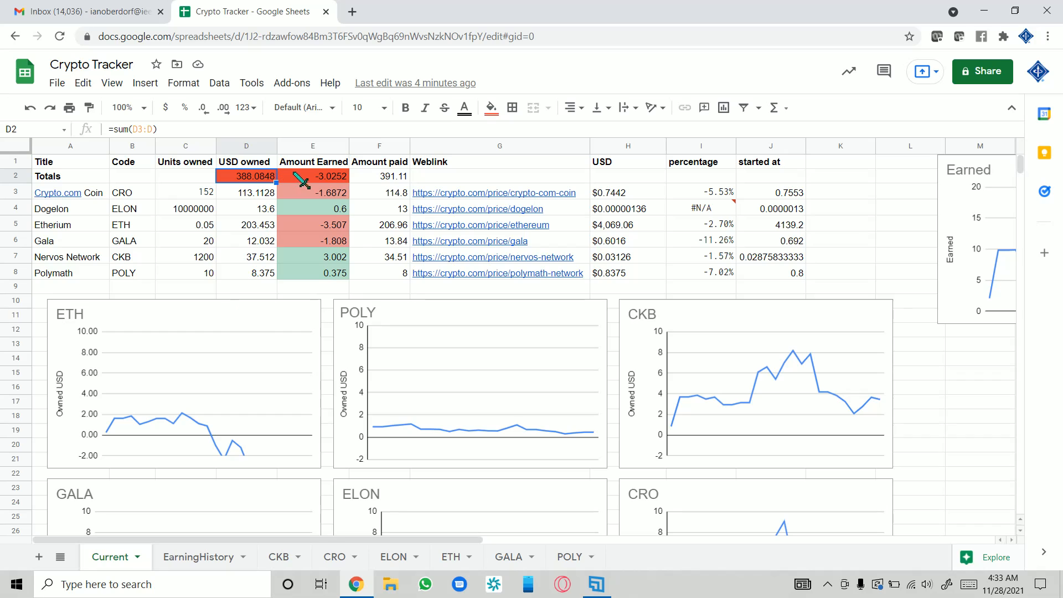
pyautogui.click(295, 194)
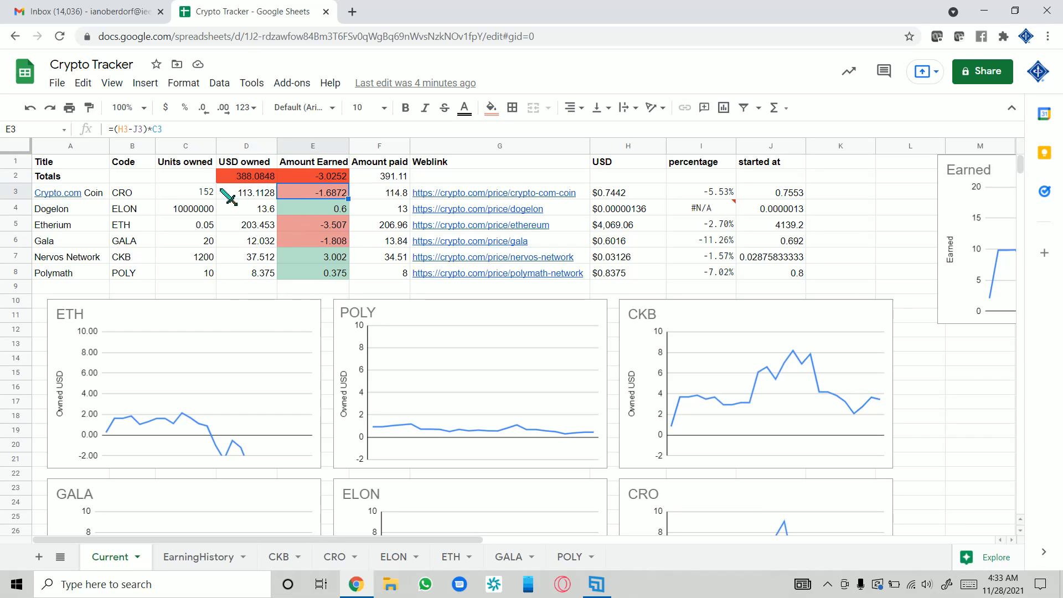
pyautogui.click(260, 145)
pyautogui.click(312, 145)
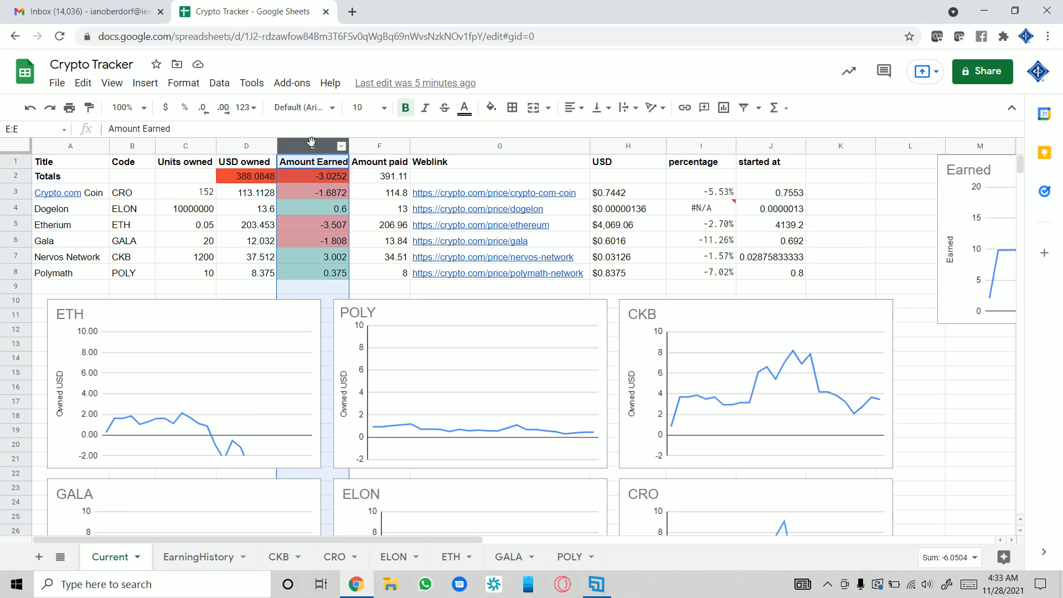
# - Examine the Amount paid column, including the sum formula in F2 and the individual amounts in F3 to F8
pyautogui.click(387, 147)
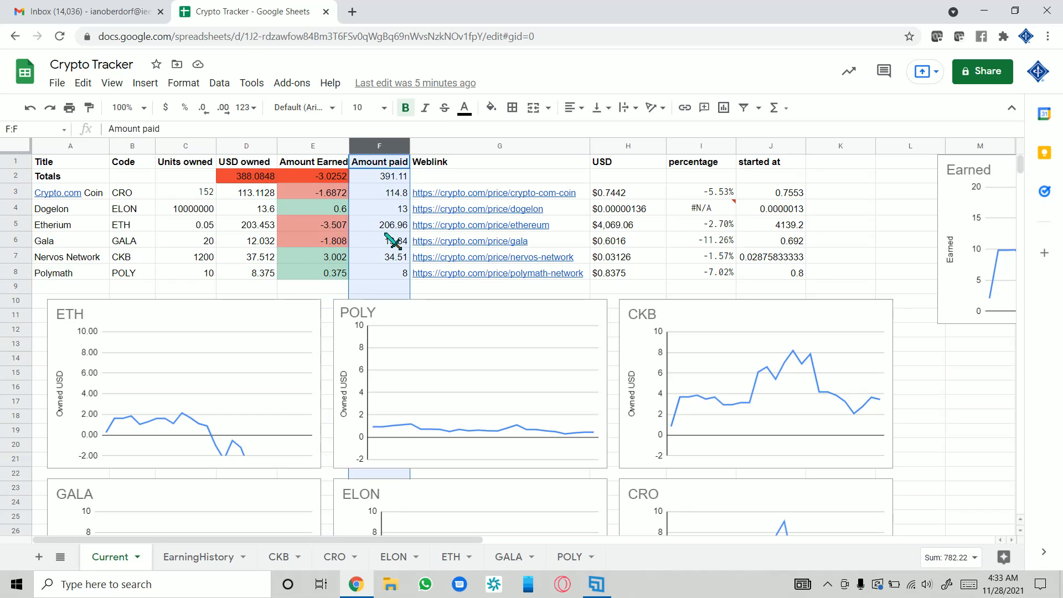
pyautogui.click(403, 177)
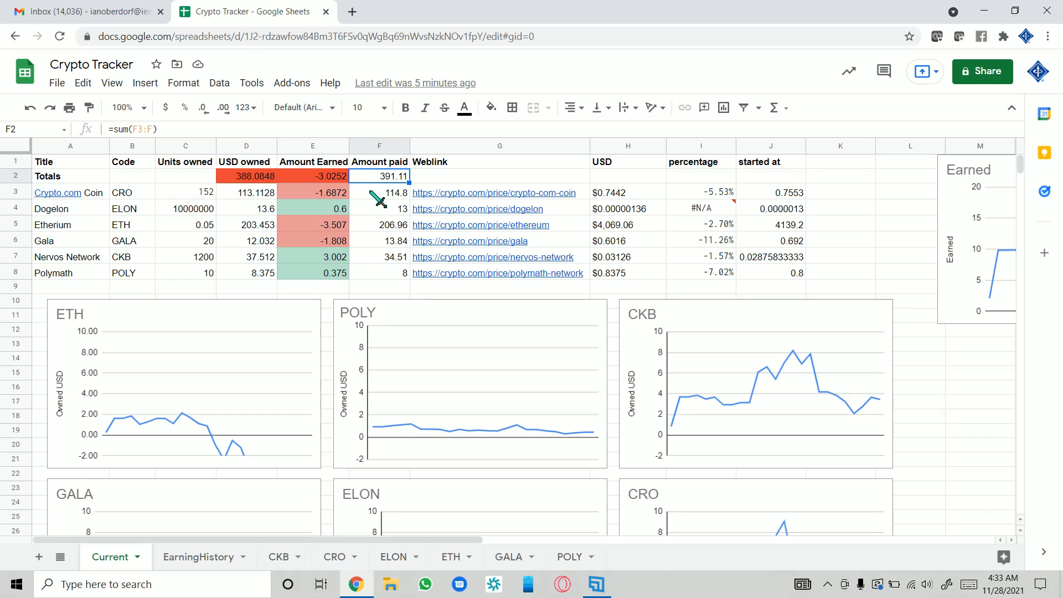
pyautogui.click(378, 199)
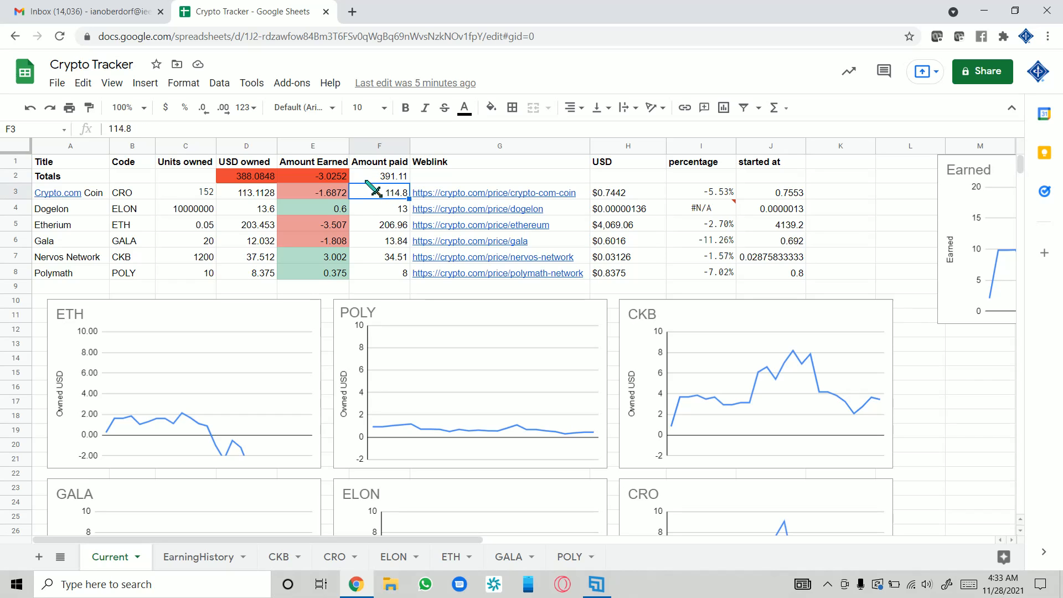
pyautogui.moveTo(487, 200)
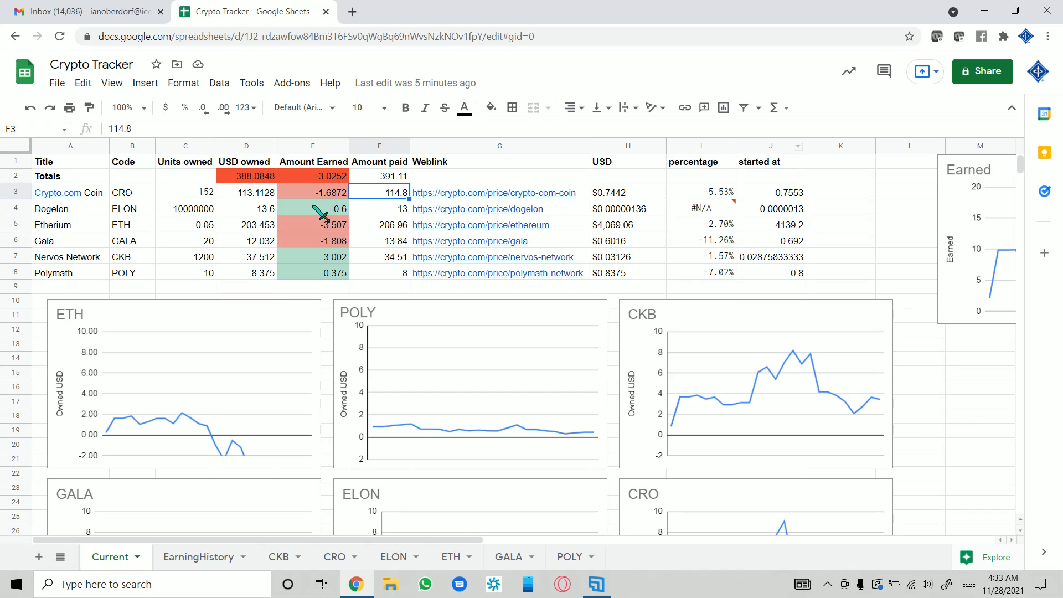
pyautogui.click(376, 178)
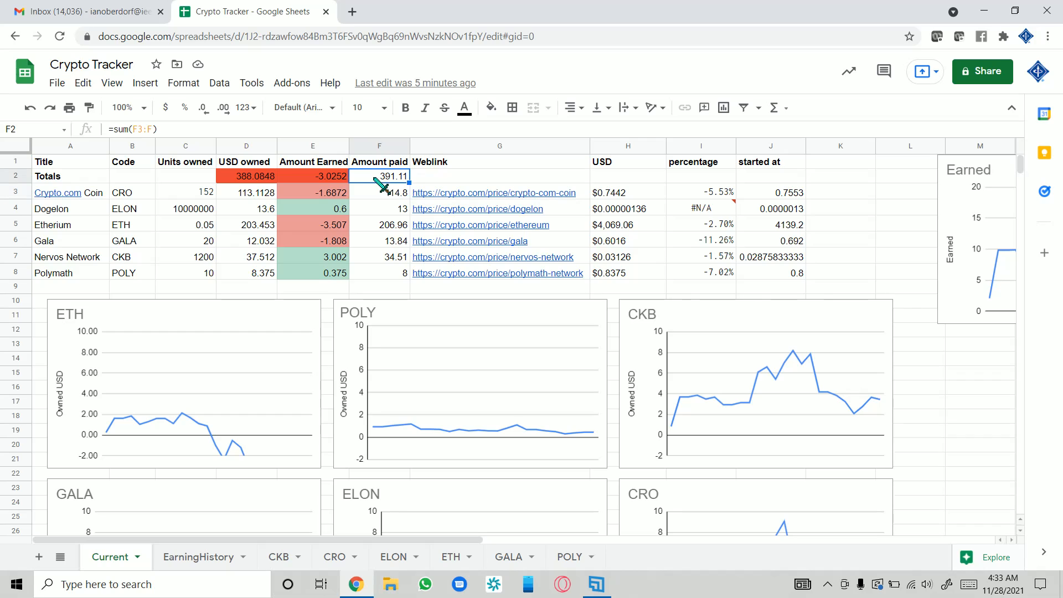
pyautogui.moveTo(181, 129); pyautogui.dragTo(106, 129)
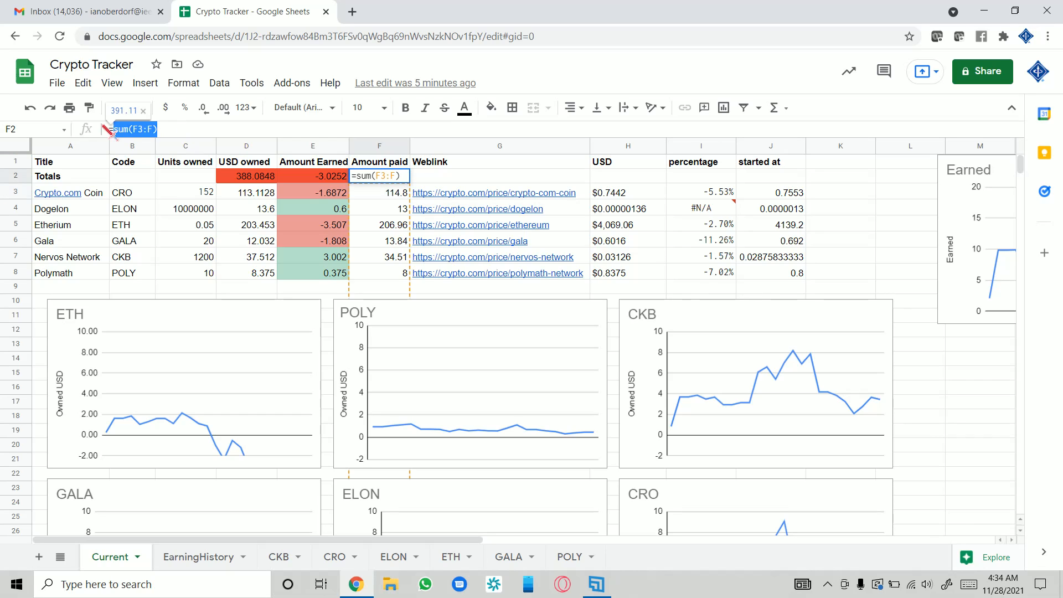
pyautogui.click(443, 177)
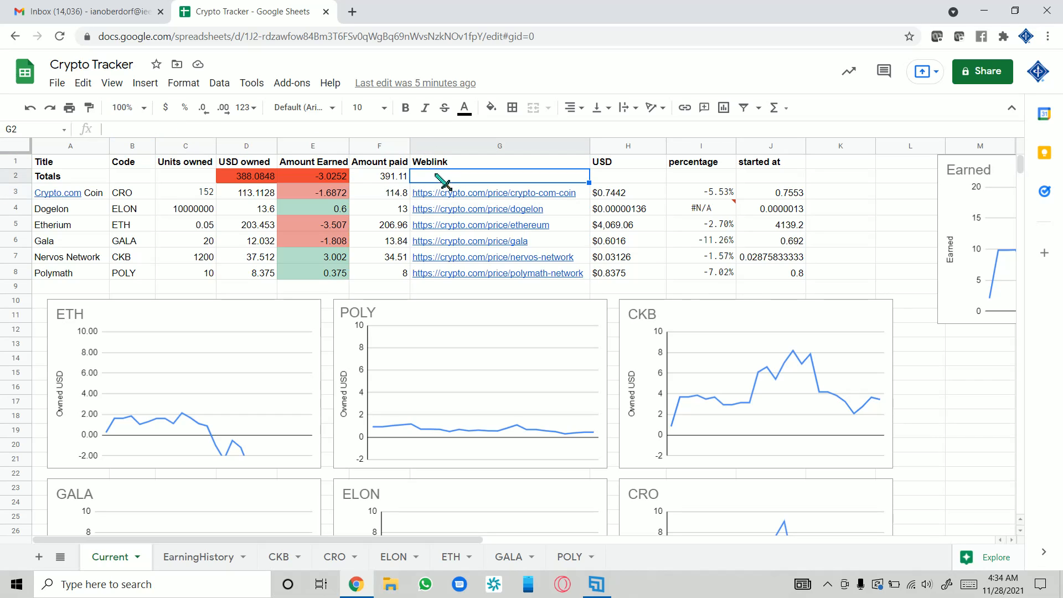
pyautogui.moveTo(380, 200); pyautogui.dragTo(380, 274)
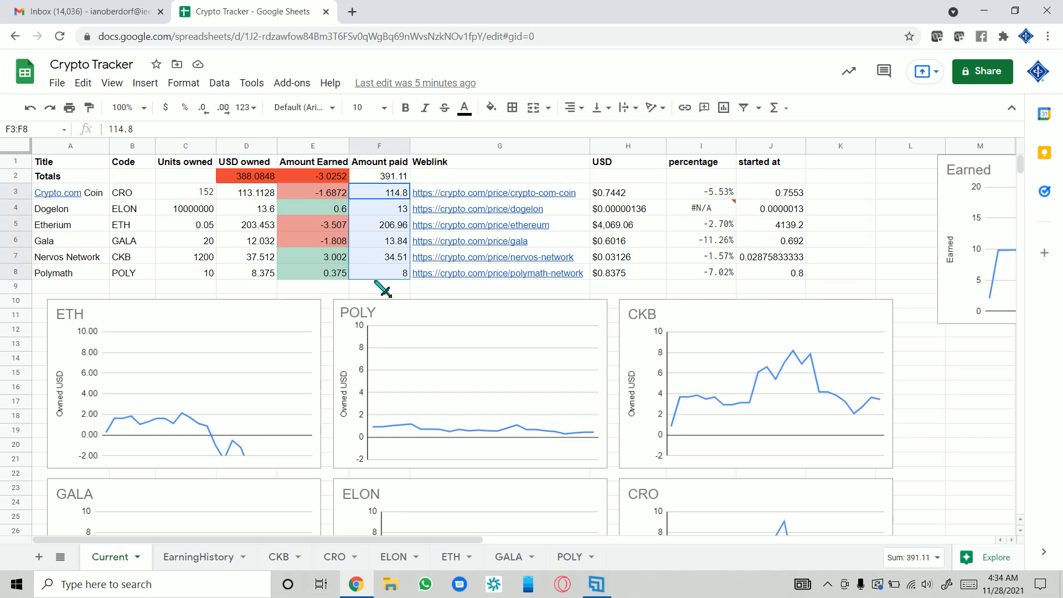
# - Examine the coin price page links in the Weblink column from G3 to G8, including the Crypto.com Coin link
pyautogui.click(459, 177)
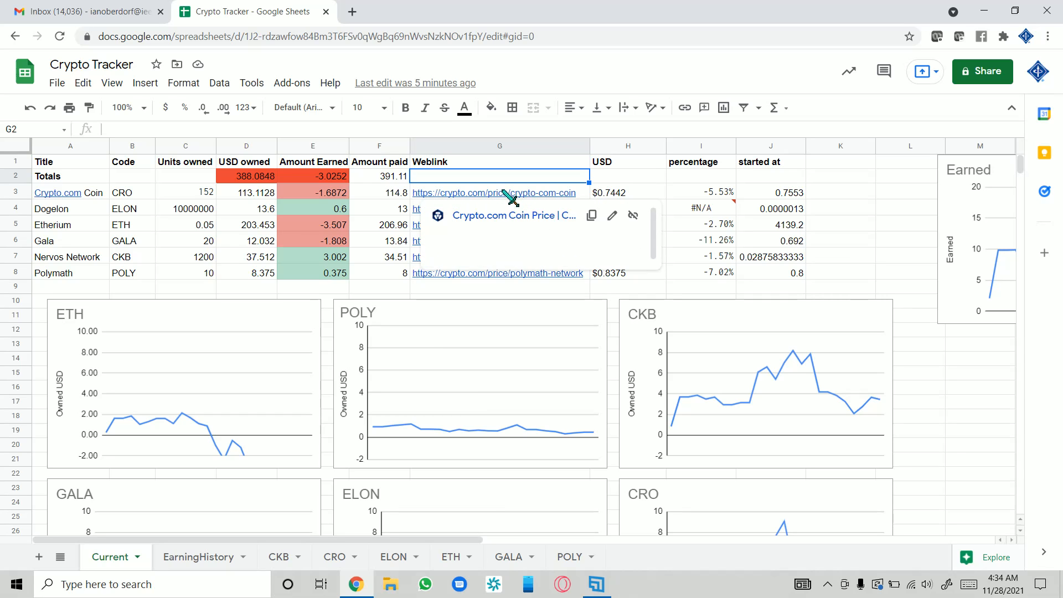
pyautogui.moveTo(510, 195); pyautogui.dragTo(505, 255)
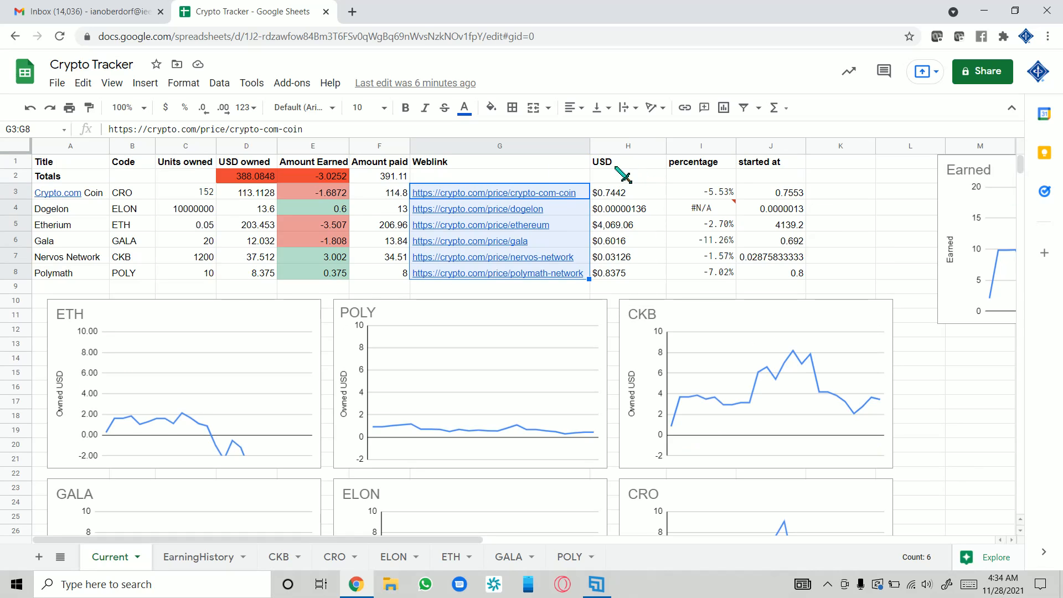
pyautogui.rightClick(628, 274)
pyautogui.click(521, 200)
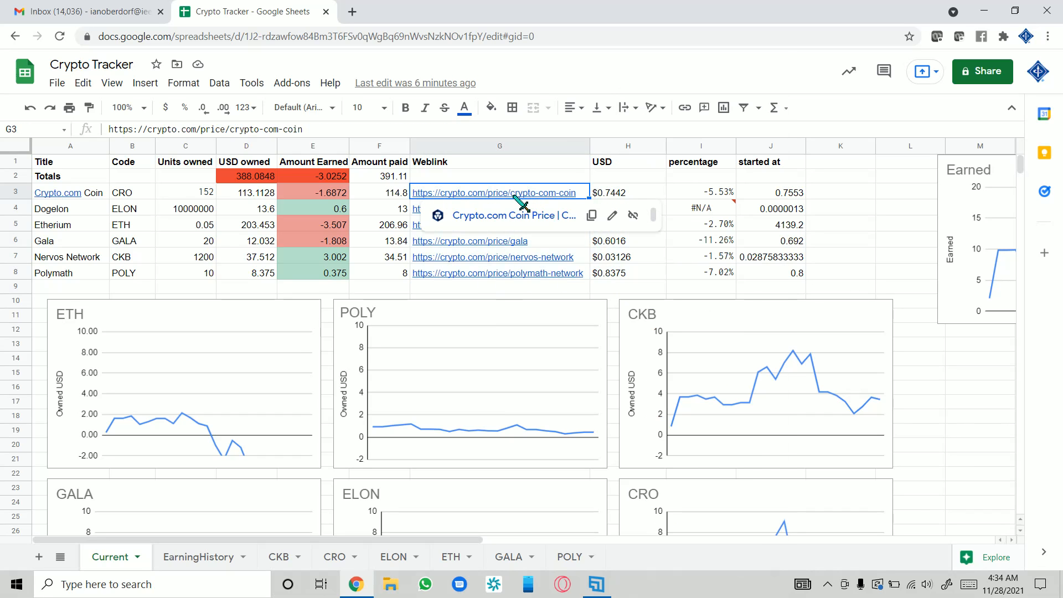
# - Inspect the SUBSTITUTE and IMPORTXML formula in H3 and its reference to the weblink in G3
pyautogui.click(630, 194)
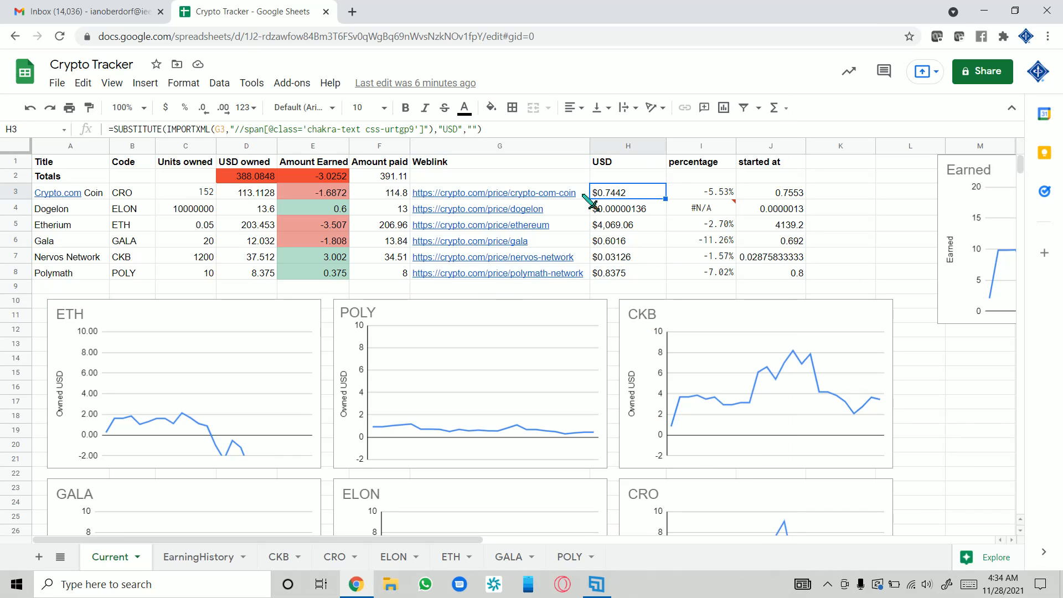
pyautogui.click(168, 129)
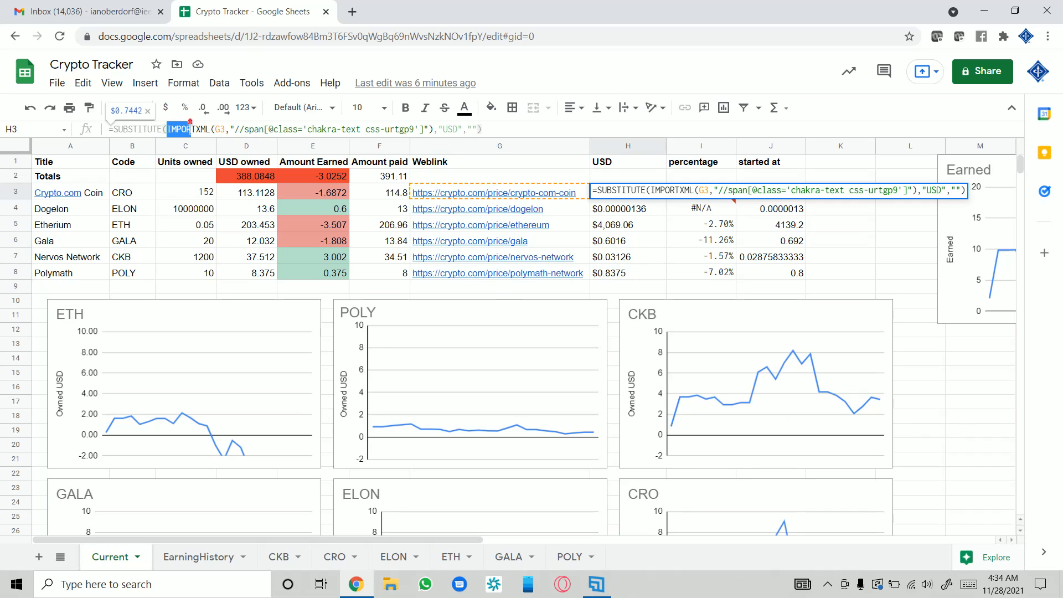
pyautogui.click(224, 129)
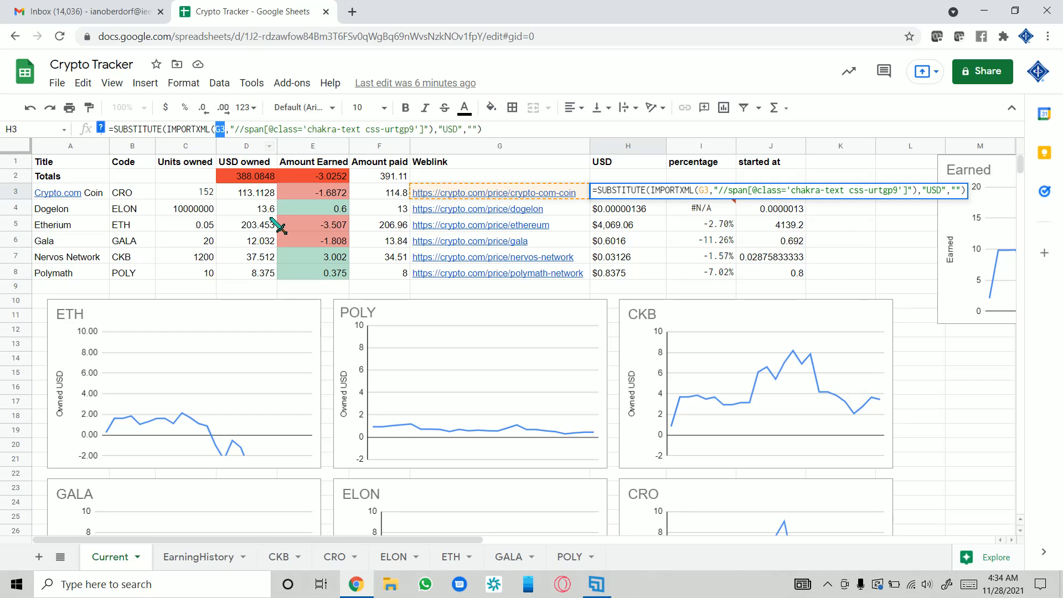
pyautogui.moveTo(452, 193)
pyautogui.press('Return')
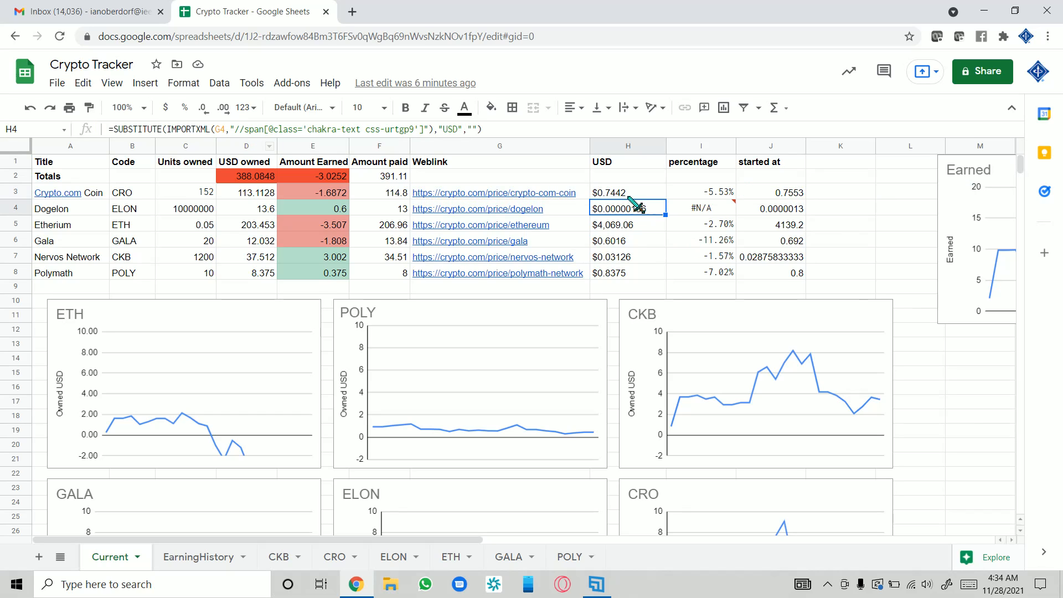
# - Open the Crypto.com Coin price page from the weblink in G3 and highlight the coin's USD price
pyautogui.click(537, 196)
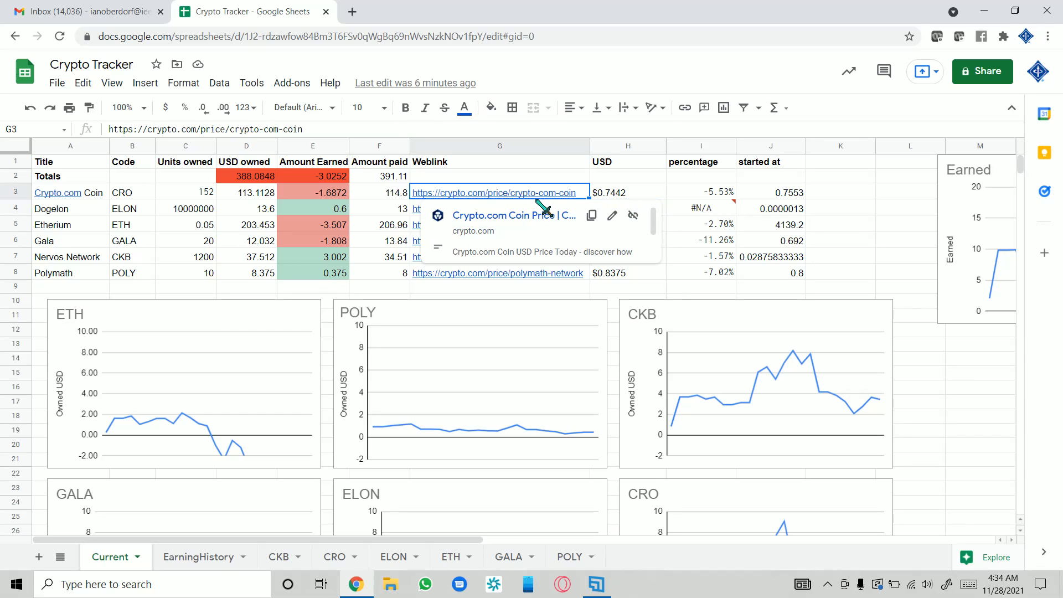
pyautogui.click(533, 215)
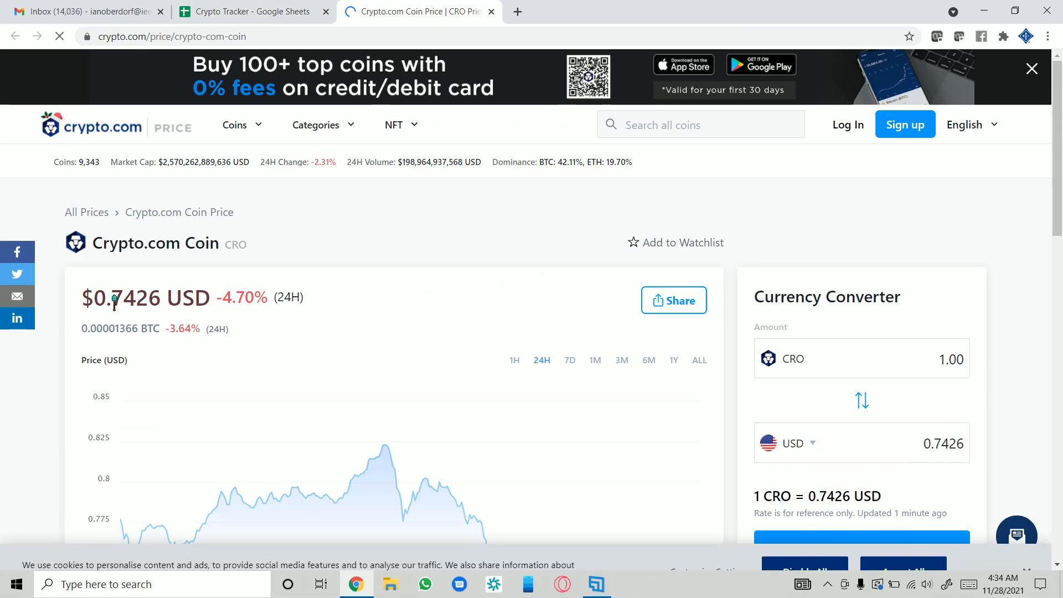
pyautogui.moveTo(82, 299); pyautogui.dragTo(213, 304)
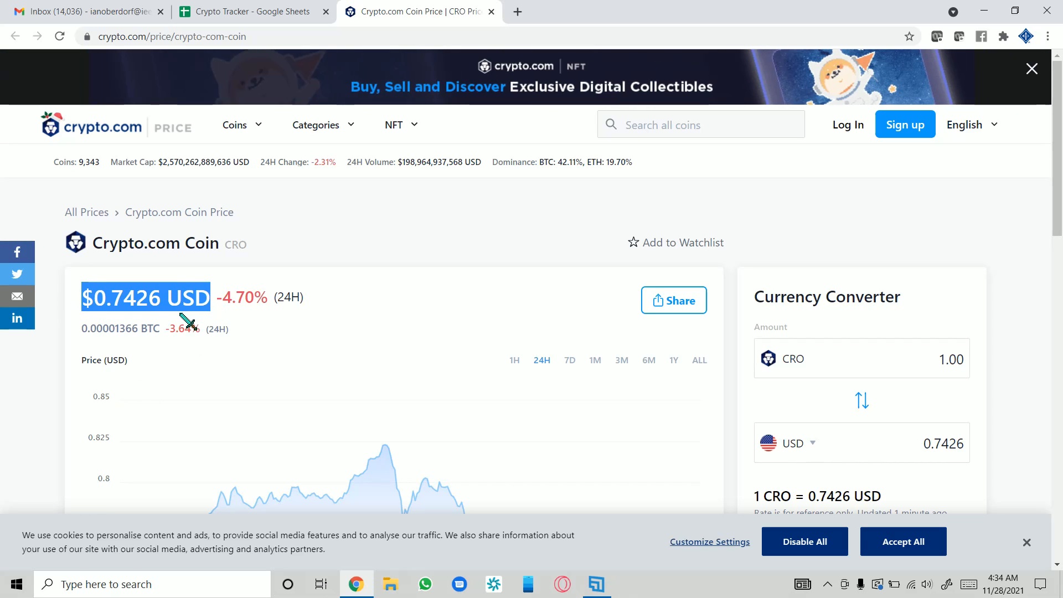
# - Compare the USD price on the Crypto.com Coin page with the imported price in the Crypto Tracker sheet
pyautogui.click(256, 15)
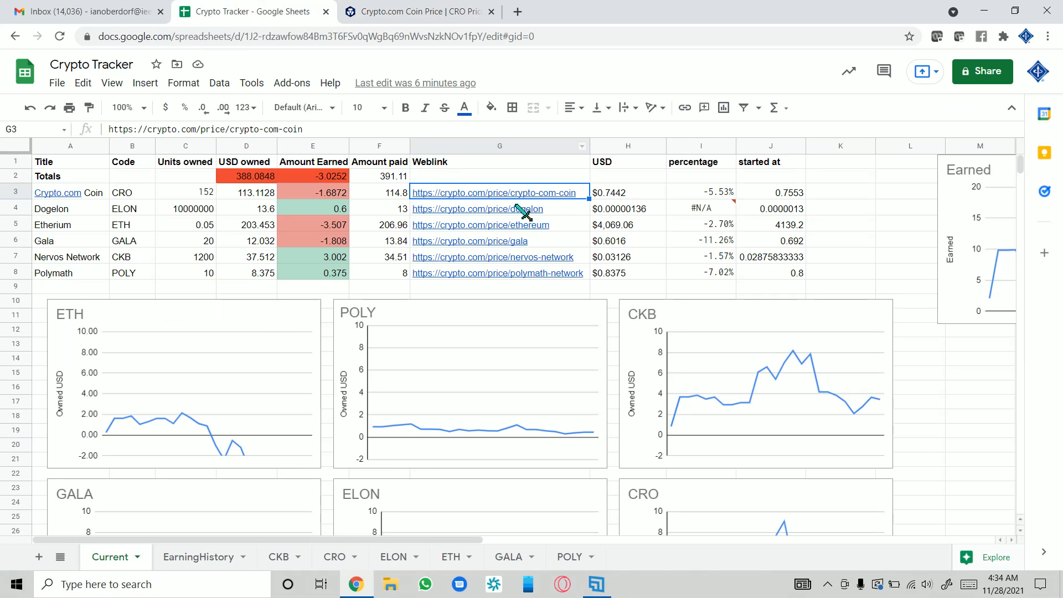
pyautogui.click(433, 16)
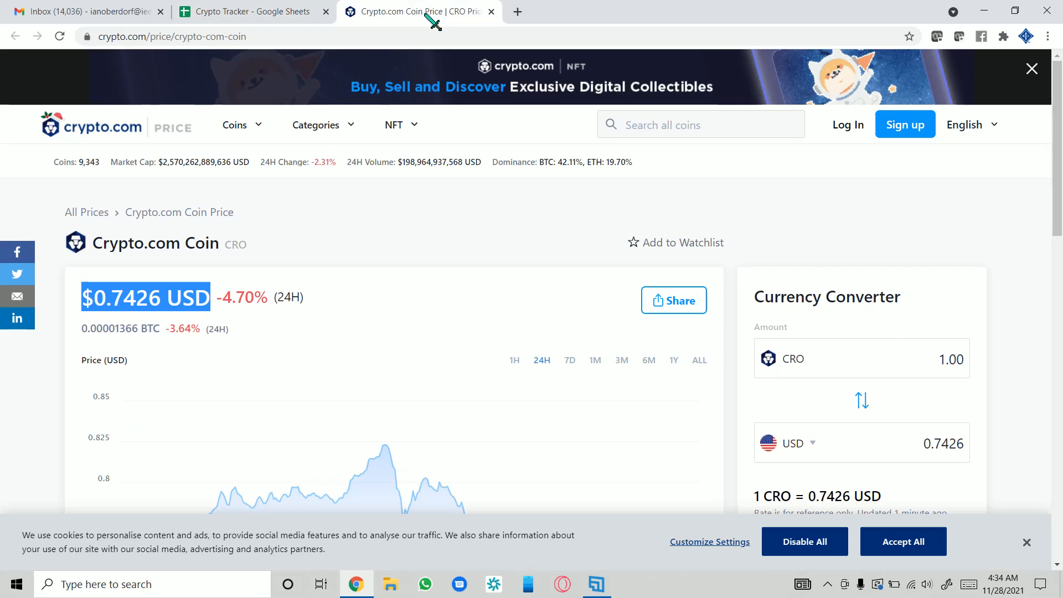
pyautogui.click(272, 6)
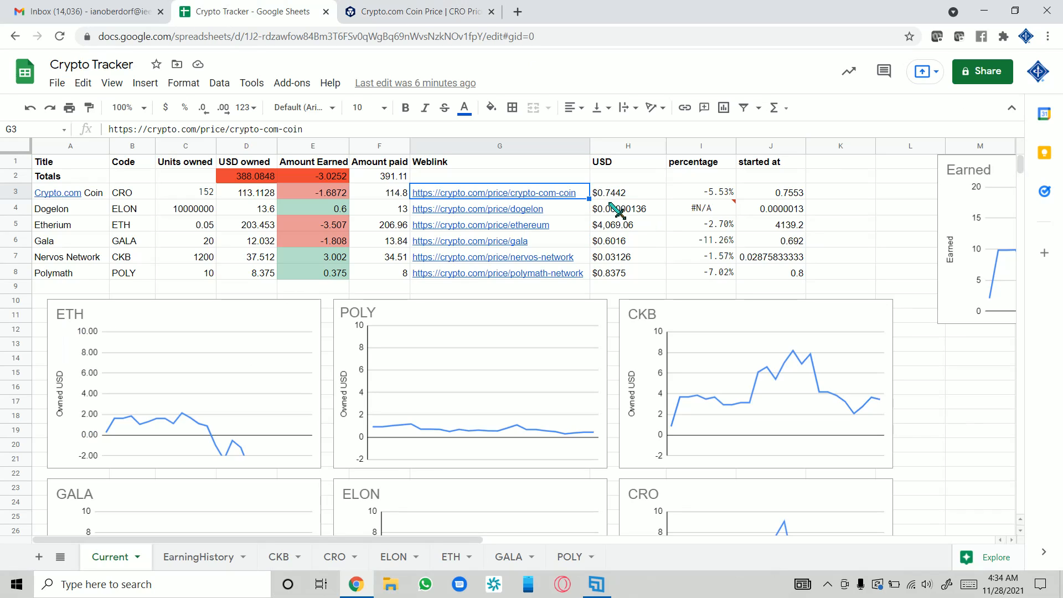
pyautogui.moveTo(501, 200)
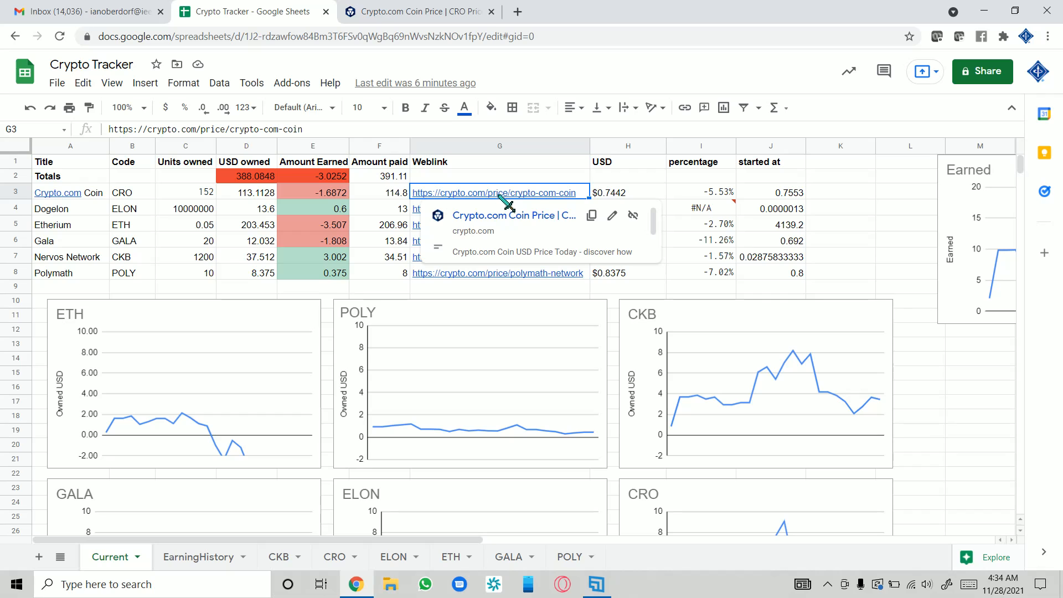
pyautogui.click(370, 11)
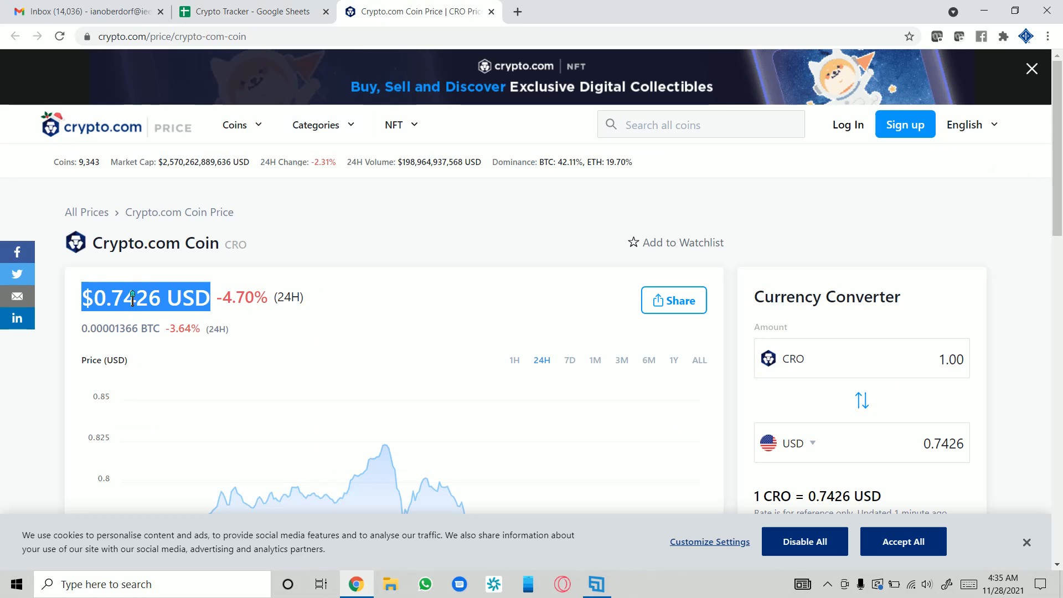
pyautogui.click(281, 17)
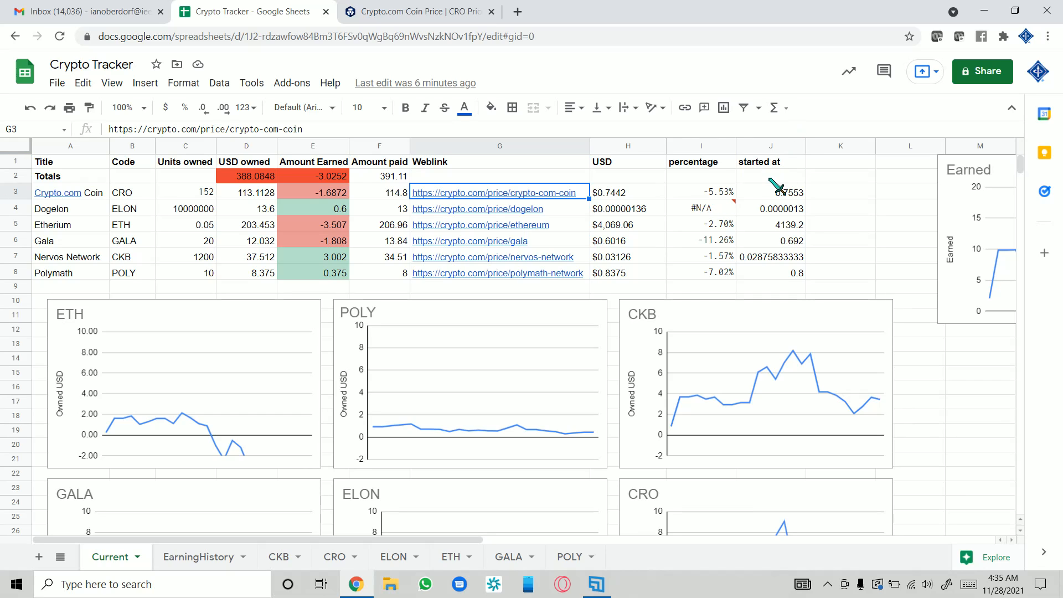
# - Examine the started at column and its J3 reference in the Amount Earned formula in E3
pyautogui.click(773, 146)
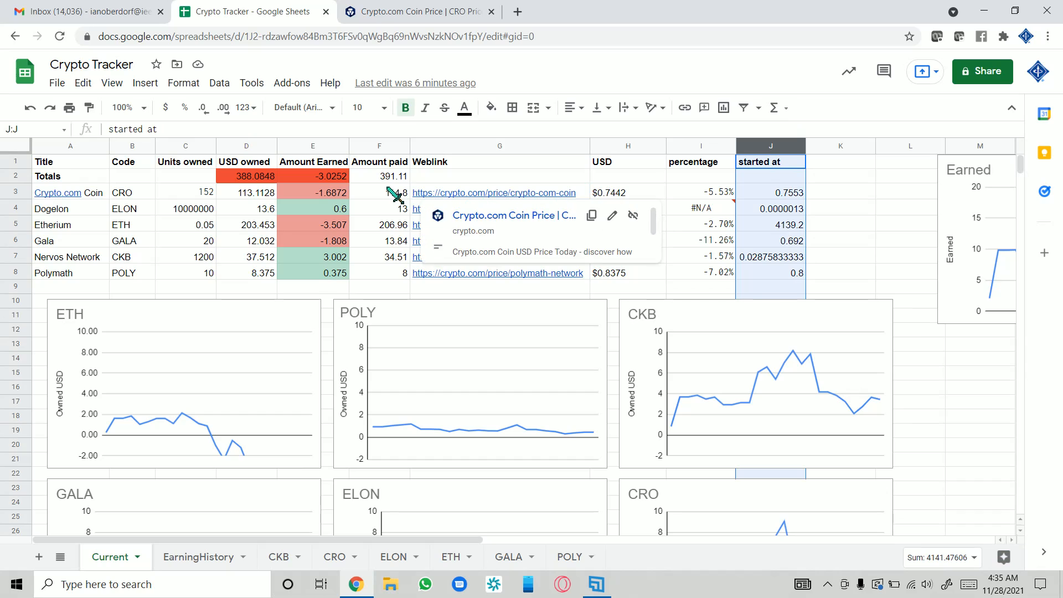
pyautogui.moveTo(699, 216)
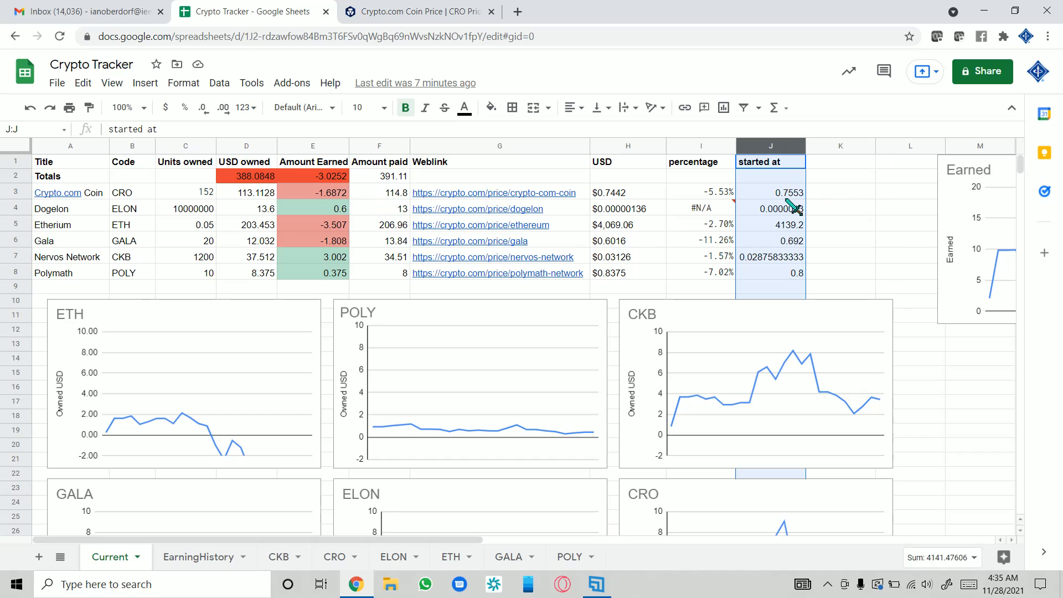
pyautogui.click(406, 192)
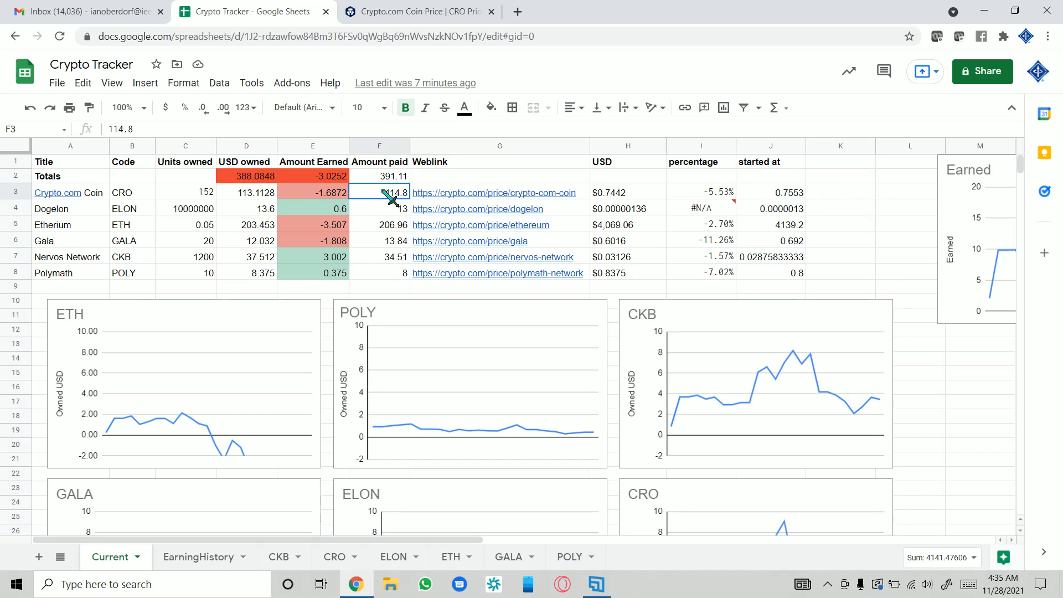
pyautogui.click(316, 198)
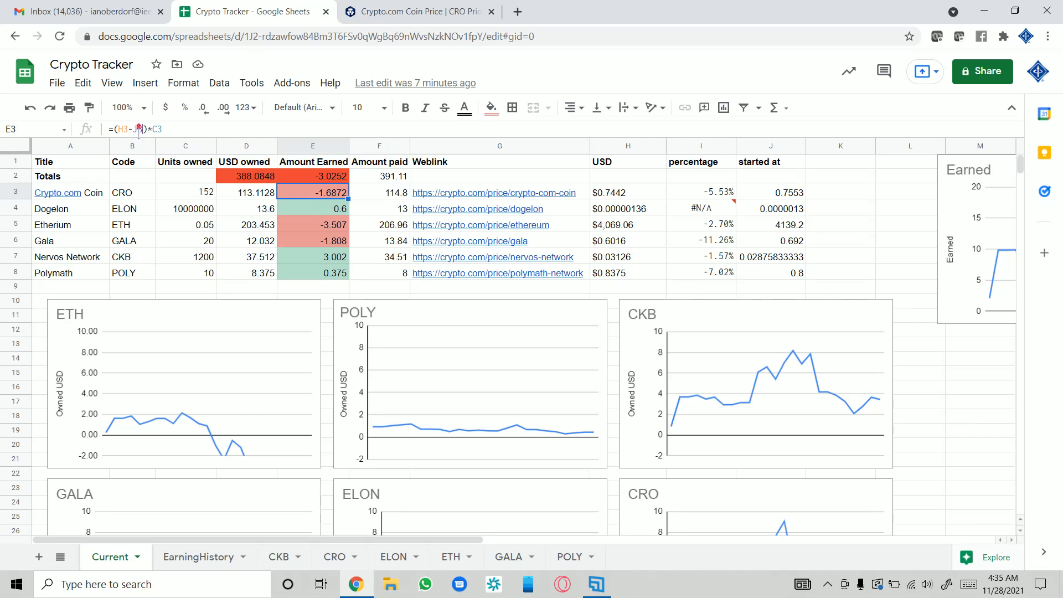
pyautogui.doubleClick(138, 129)
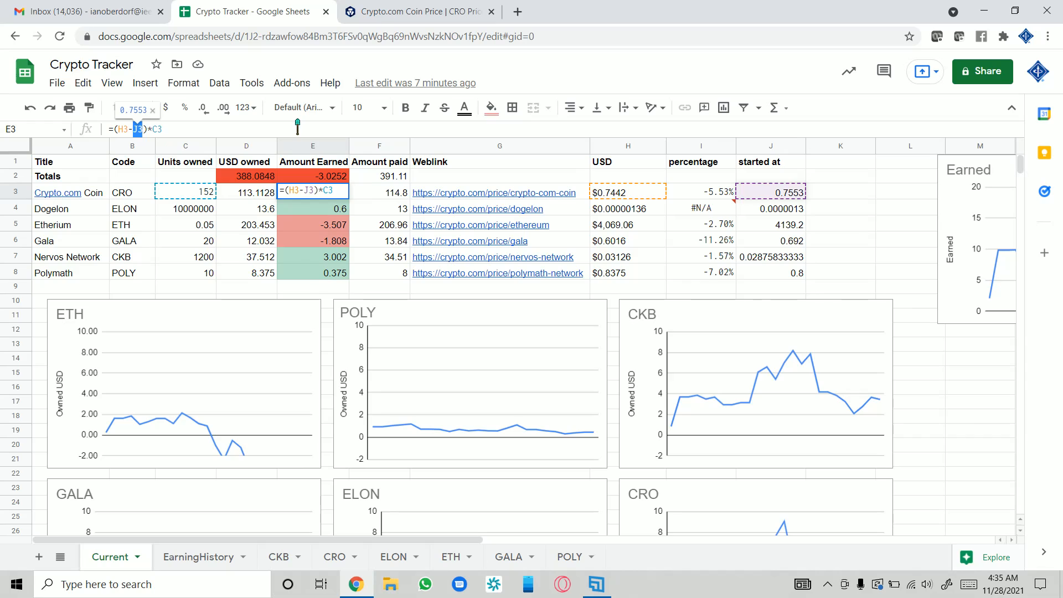
pyautogui.click(354, 208)
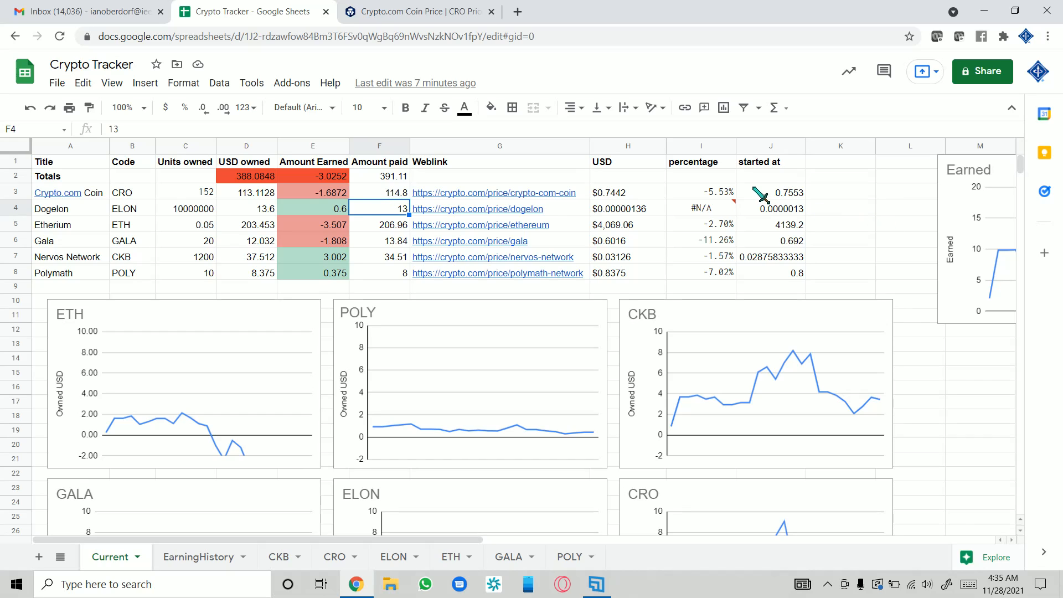
# - Compare Crypto.com Coin's amount paid in F3 with its starting price in J3
pyautogui.click(394, 195)
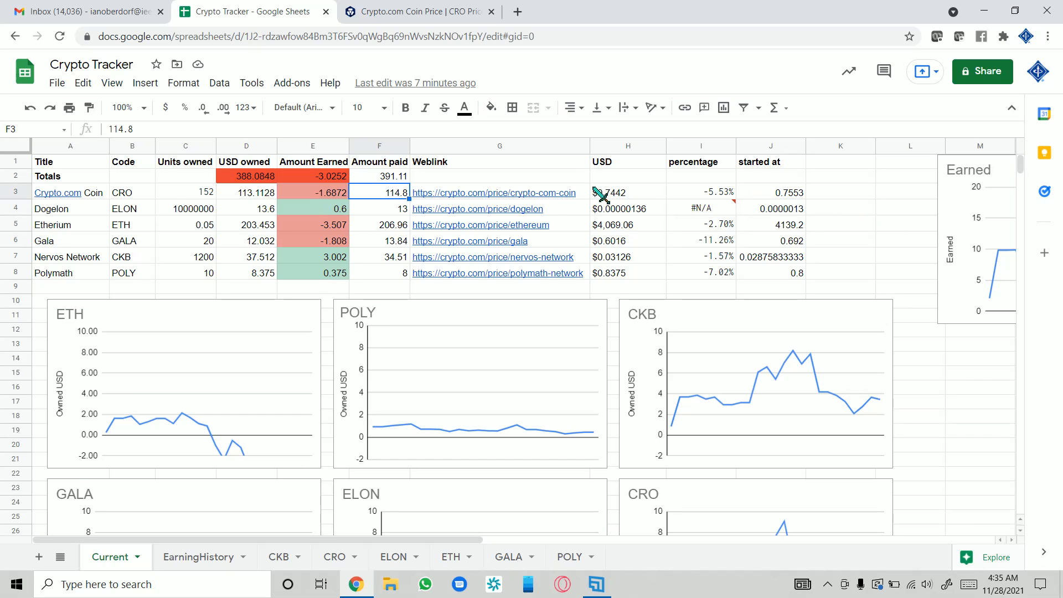
pyautogui.click(780, 193)
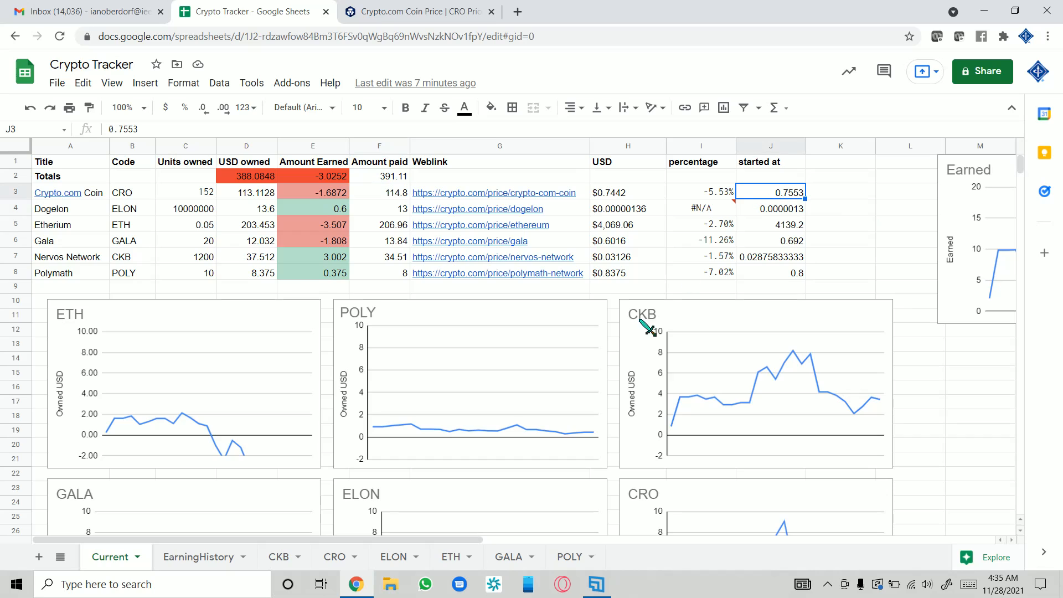
pyautogui.click(368, 195)
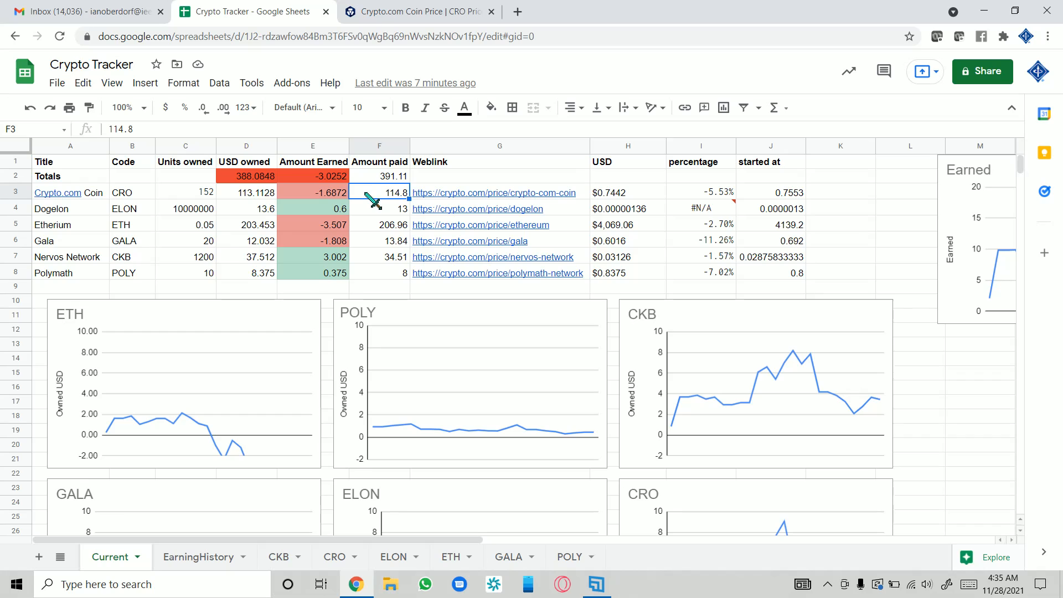
pyautogui.click(774, 196)
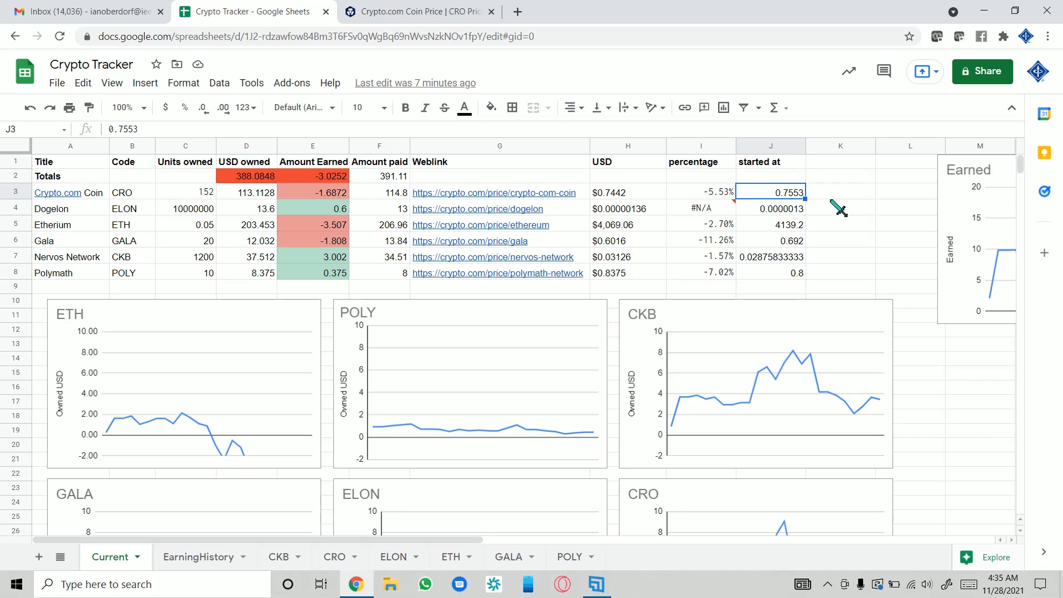
pyautogui.click(388, 194)
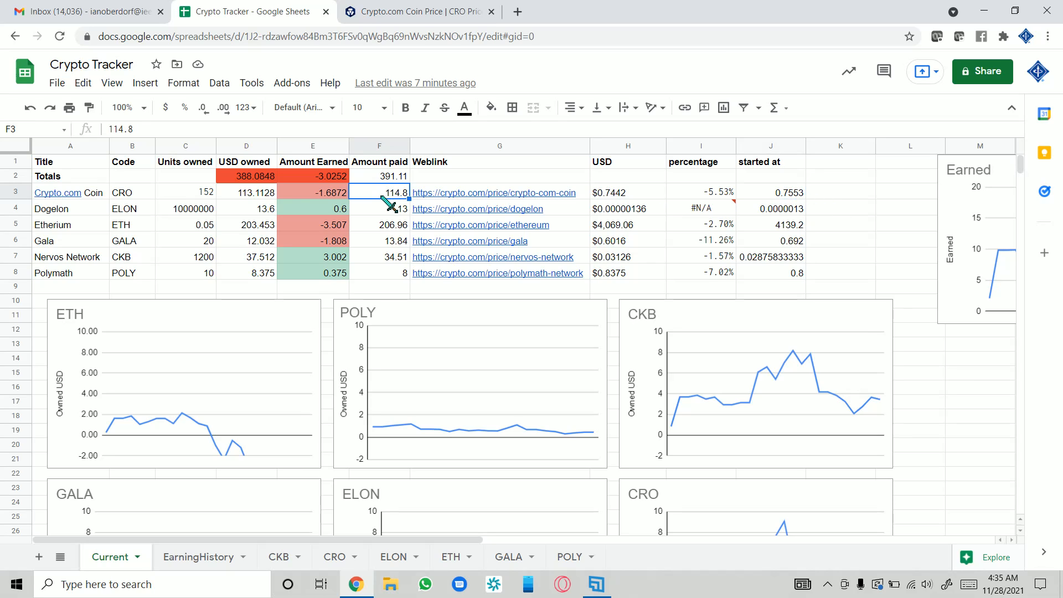
# - Review the started at price in J3 again alongside the Crypto.com Coin amount paid in F3
pyautogui.click(798, 196)
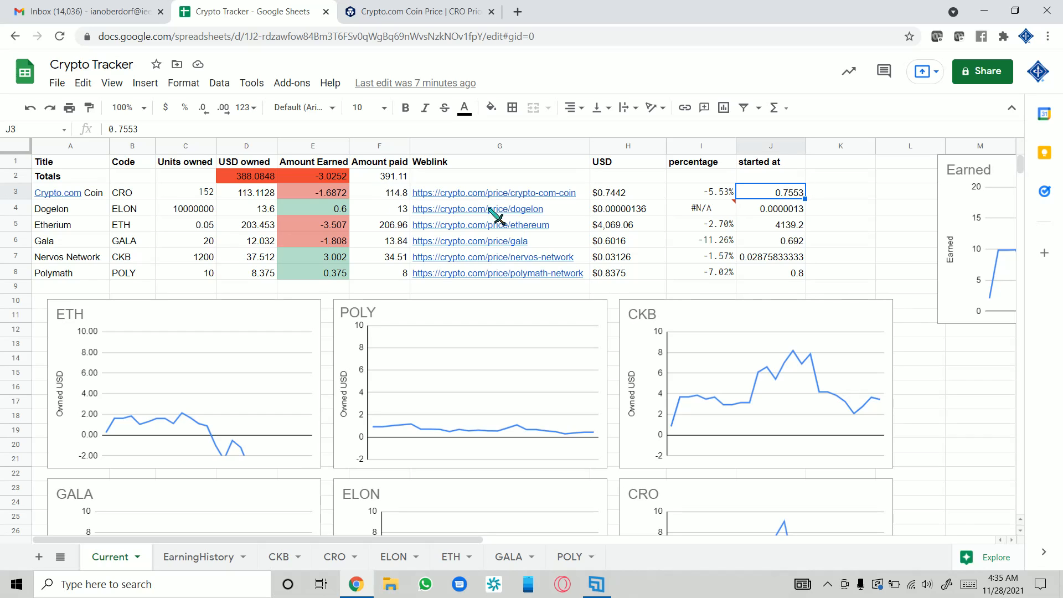
pyautogui.click(370, 198)
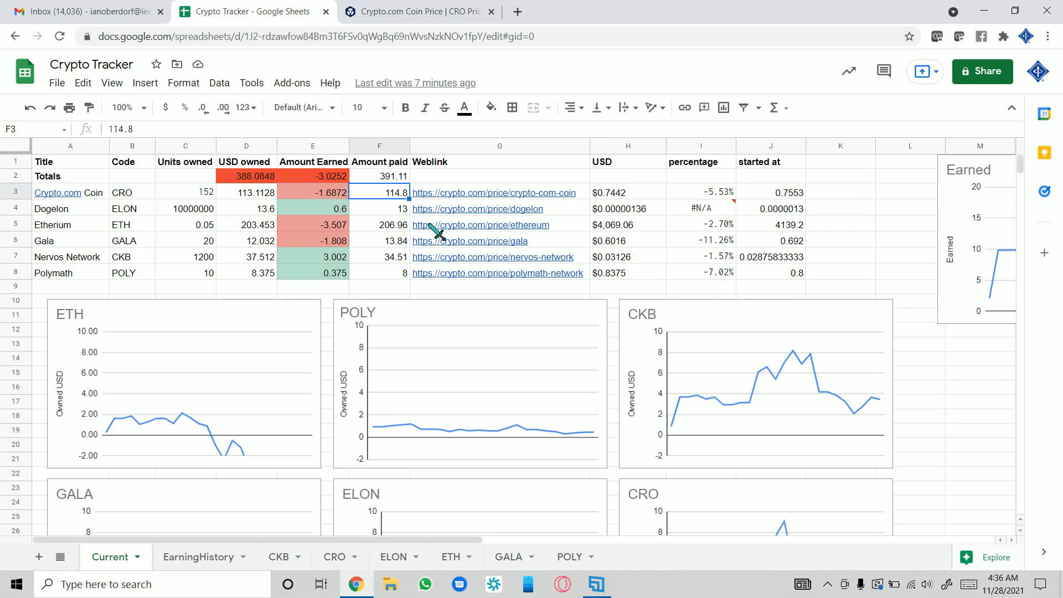
pyautogui.click(777, 195)
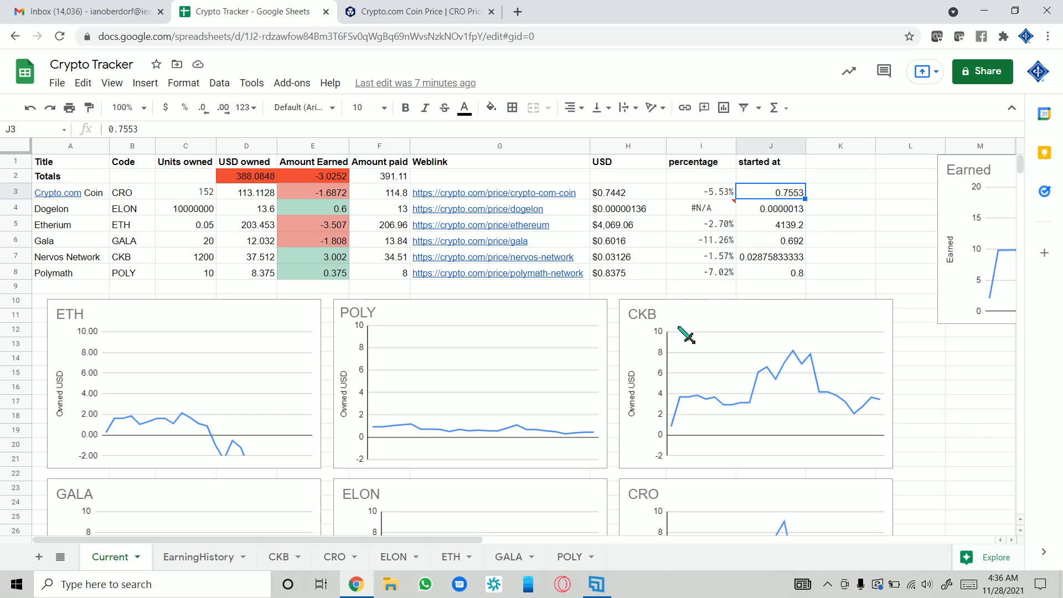
# - Compare the imported percentage in I3 with the 24-hour change highlighted on the Crypto.com Coin price page
pyautogui.click(699, 195)
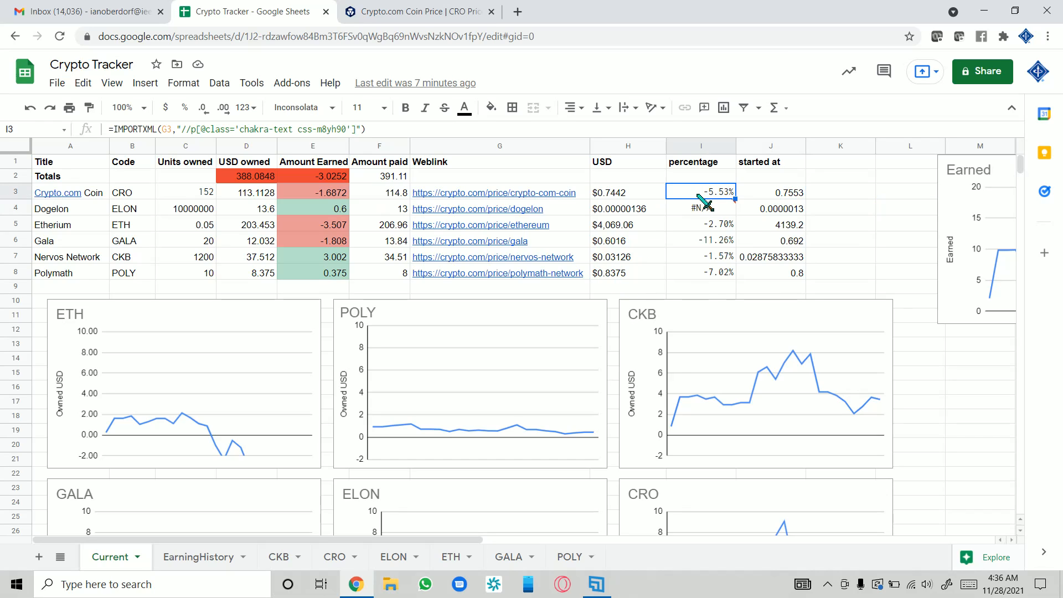
pyautogui.moveTo(498, 196)
pyautogui.click(421, 11)
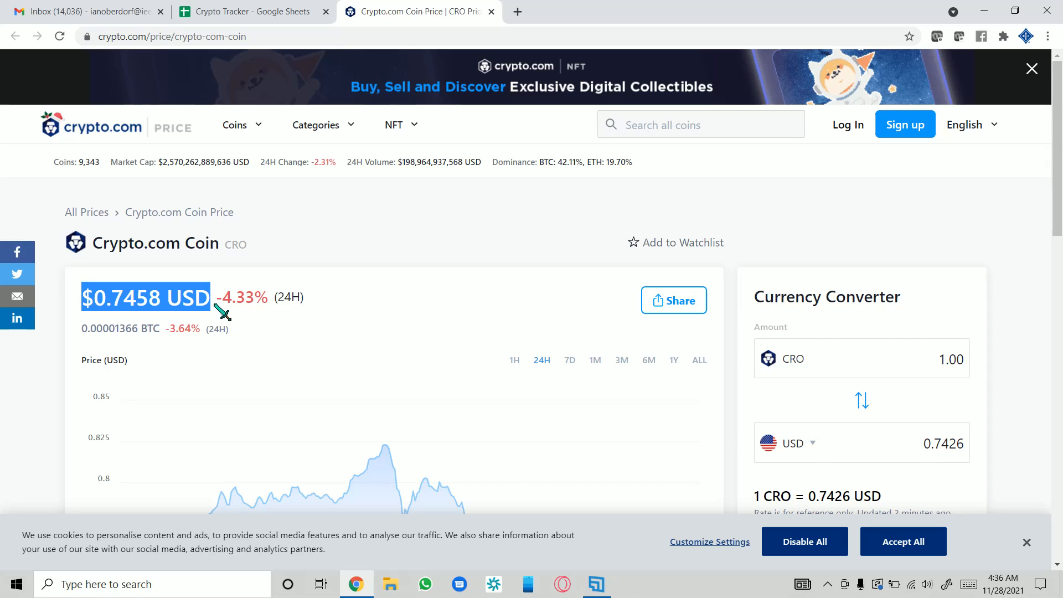
pyautogui.moveTo(219, 298)
pyautogui.mouseDown()
pyautogui.moveTo(265, 302)
pyautogui.moveTo(244, 315)
pyautogui.moveTo(217, 299)
pyautogui.mouseUp()
pyautogui.click(285, 324)
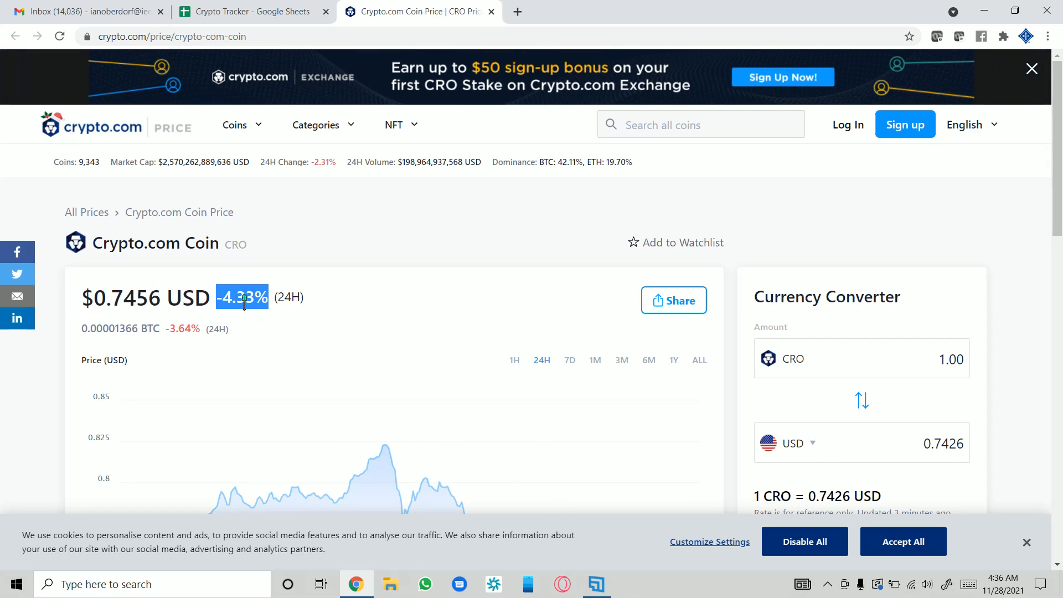
pyautogui.click(249, 15)
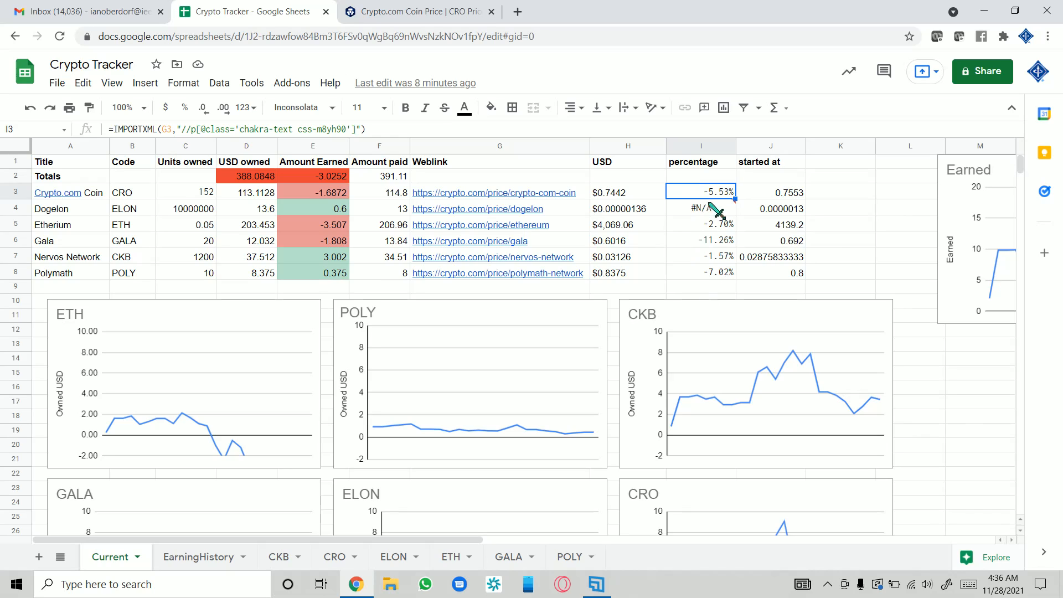
pyautogui.click(839, 244)
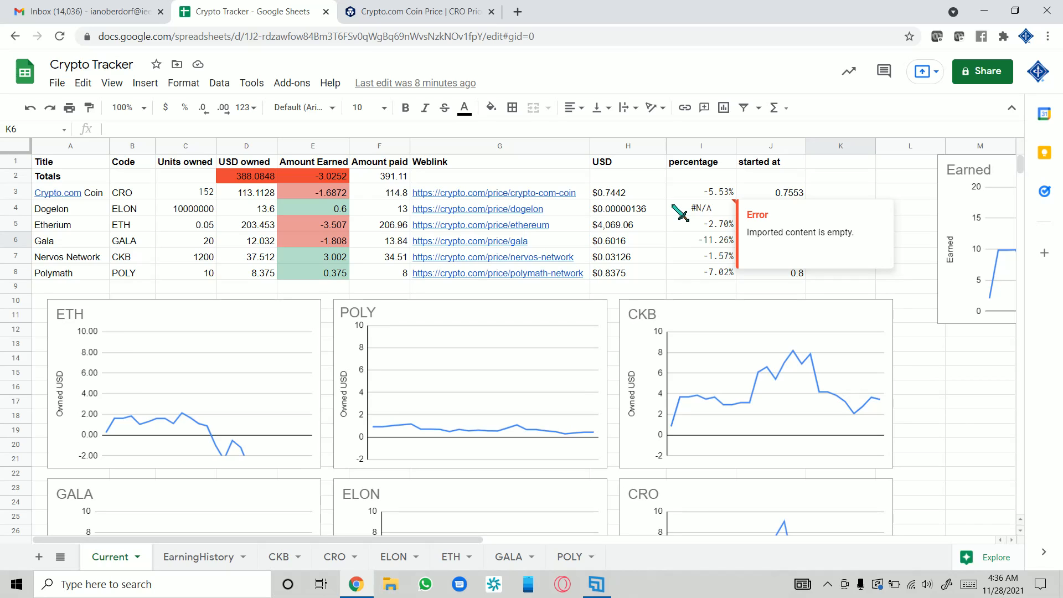
# - Examine the USD price-import formula in H3 alongside the Crypto.com Coin price page
pyautogui.click(645, 198)
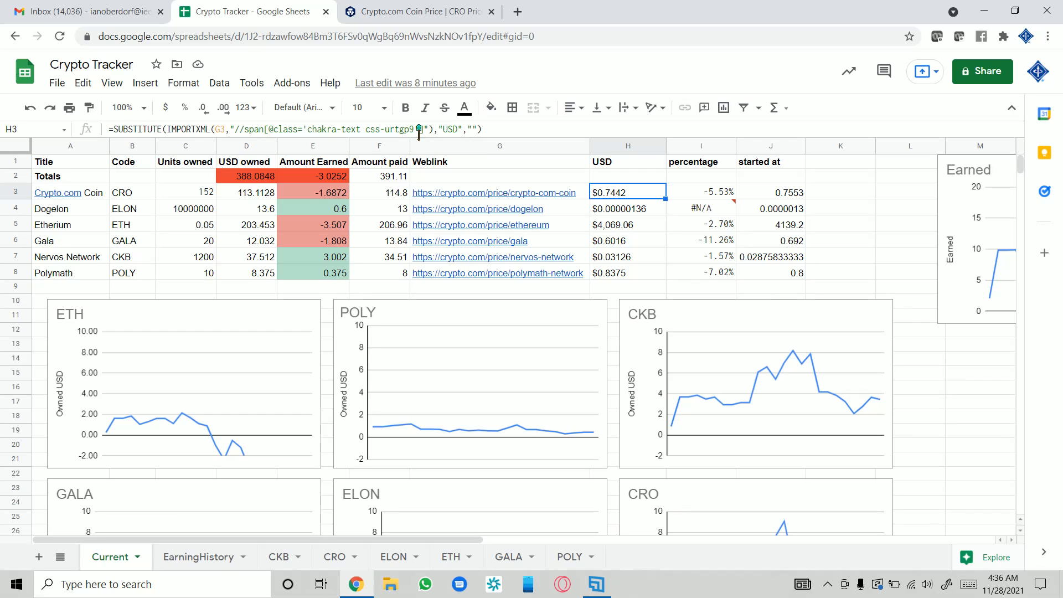
pyautogui.moveTo(506, 130); pyautogui.dragTo(109, 130)
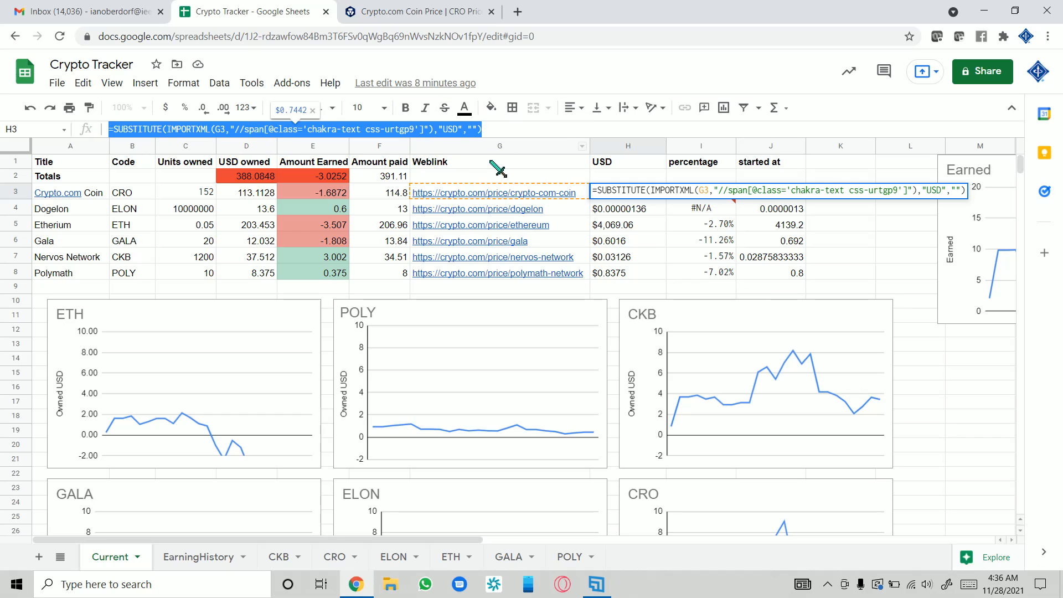
pyautogui.click(434, 12)
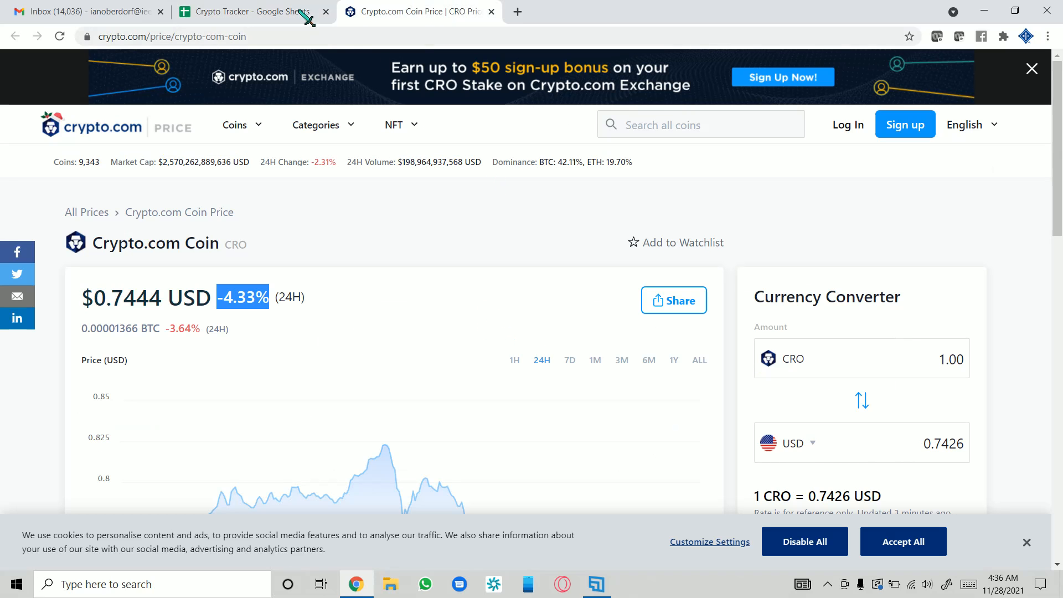
pyautogui.click(264, 16)
pyautogui.click(437, 11)
pyautogui.click(240, 11)
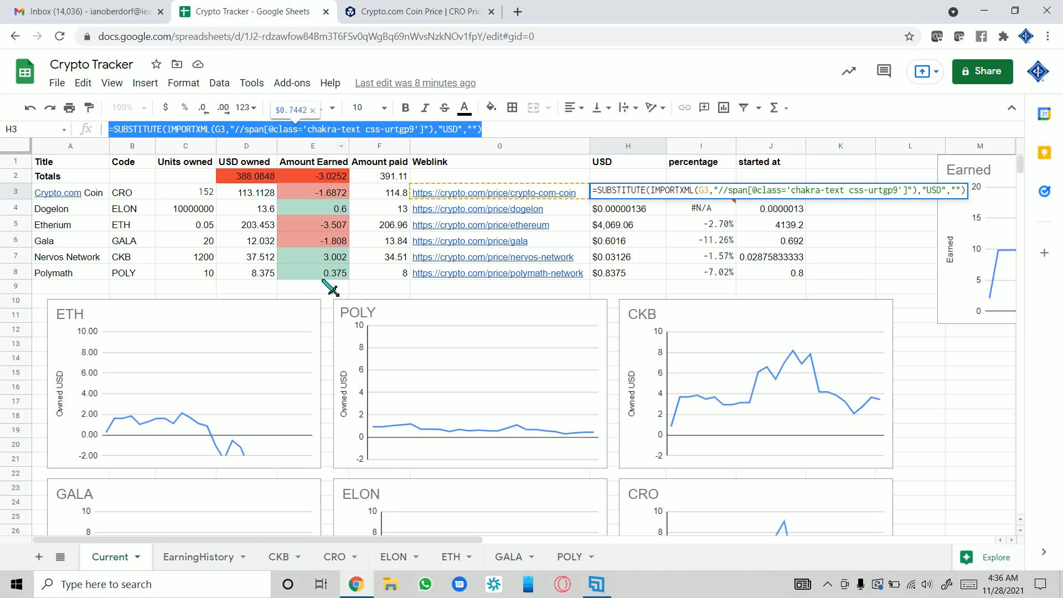
# - Highlight the entire SUBSTITUTE price formula in H3 and leave its editing
pyautogui.click(499, 126)
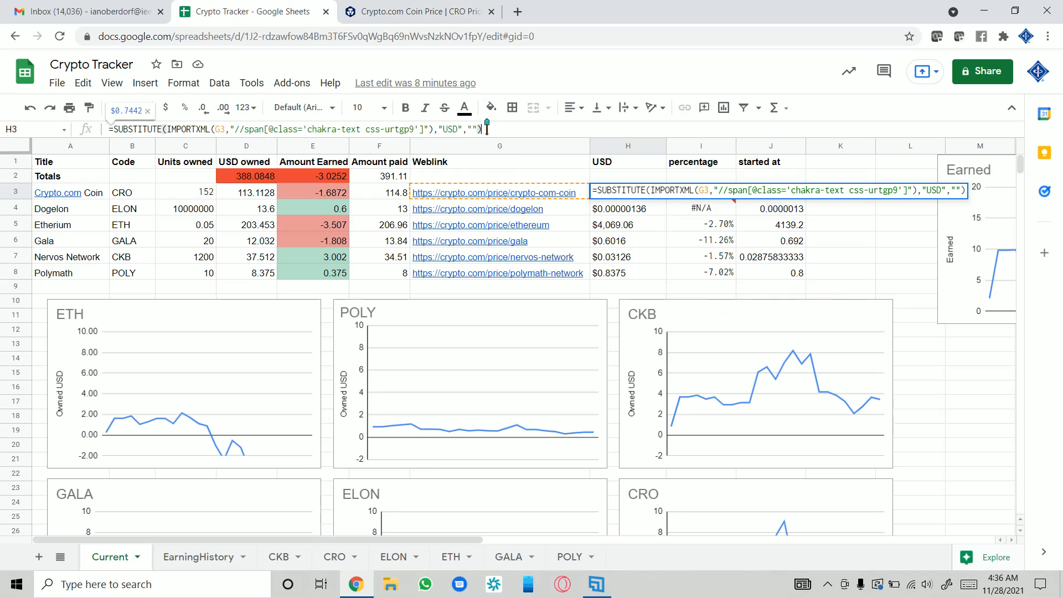
pyautogui.moveTo(485, 129); pyautogui.dragTo(448, 129)
pyautogui.moveTo(214, 149); pyautogui.dragTo(83, 150)
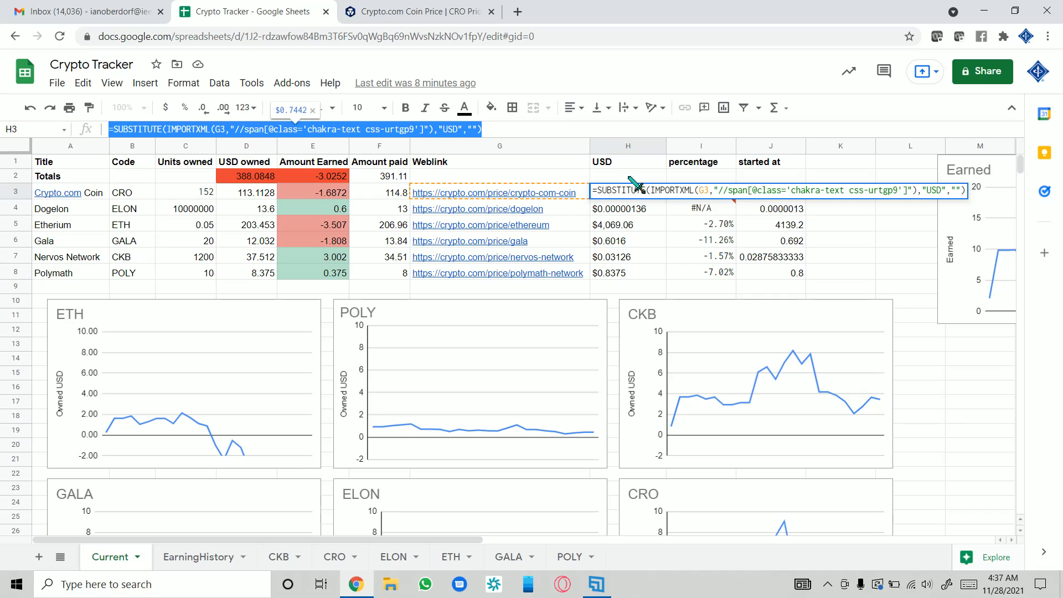
pyautogui.press('Escape')
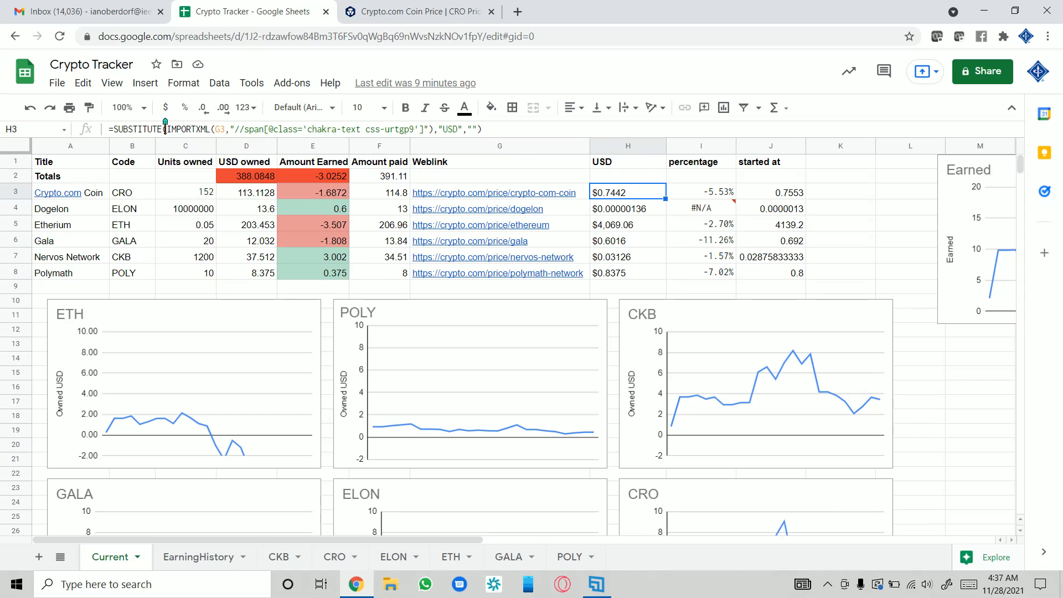
# - Highlight the IMPORTXML and SUBSTITUTE function names in the H3 formula
pyautogui.moveTo(167, 129); pyautogui.dragTo(198, 129)
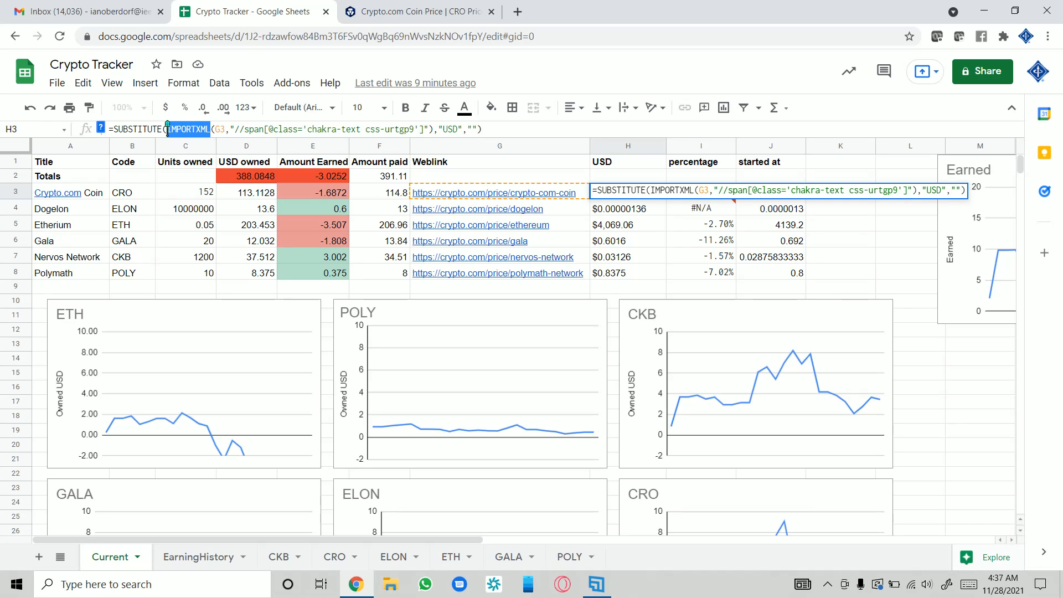
pyautogui.moveTo(162, 129); pyautogui.dragTo(113, 128)
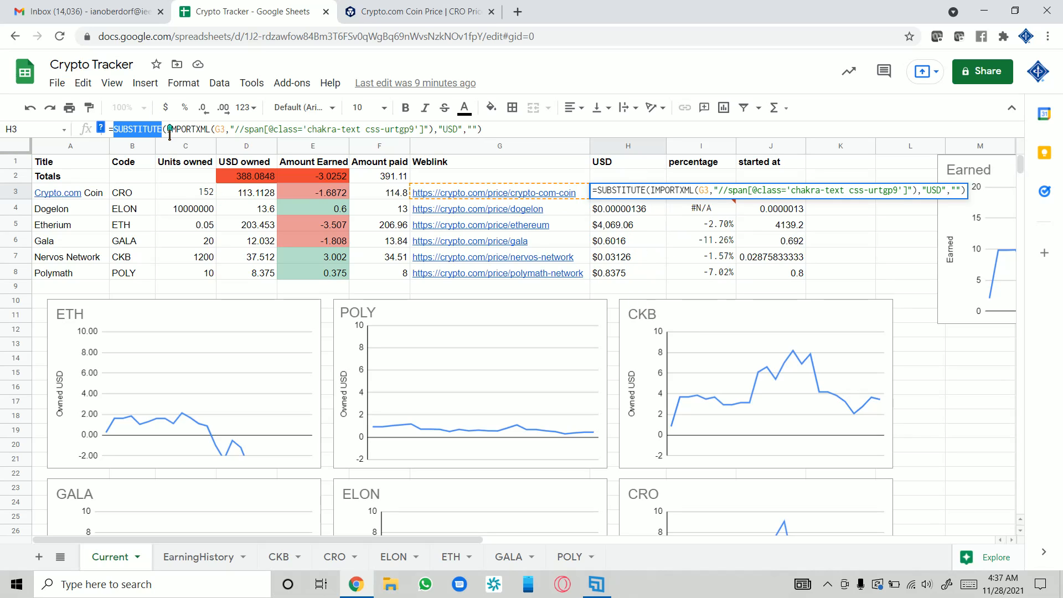
pyautogui.click(113, 129)
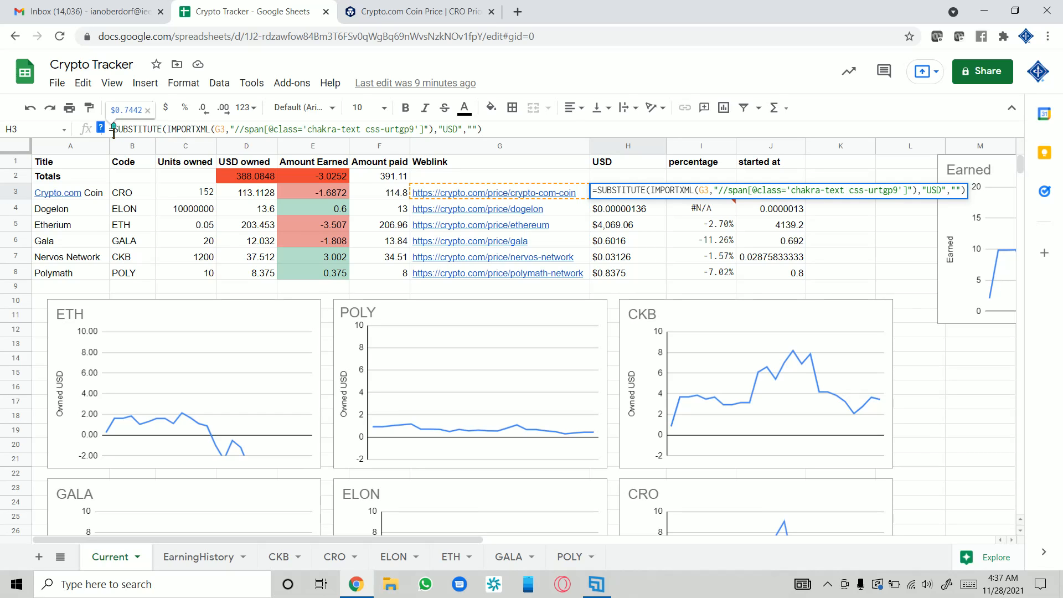
# - Highlight the price with its USD suffix on the Crypto.com Coin page and return to the spreadsheet
pyautogui.click(425, 12)
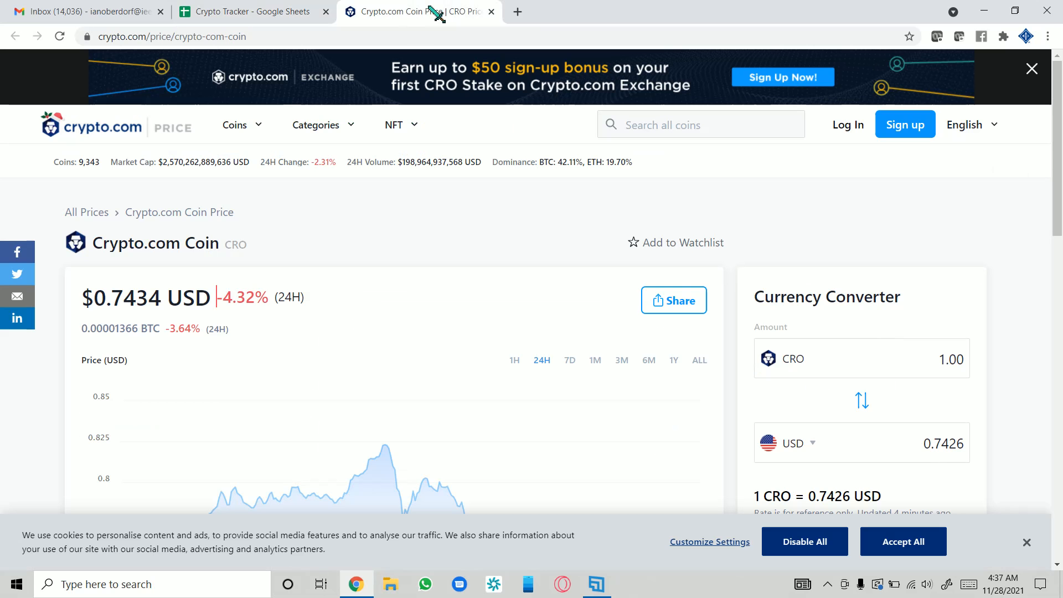
pyautogui.moveTo(82, 299); pyautogui.dragTo(200, 310)
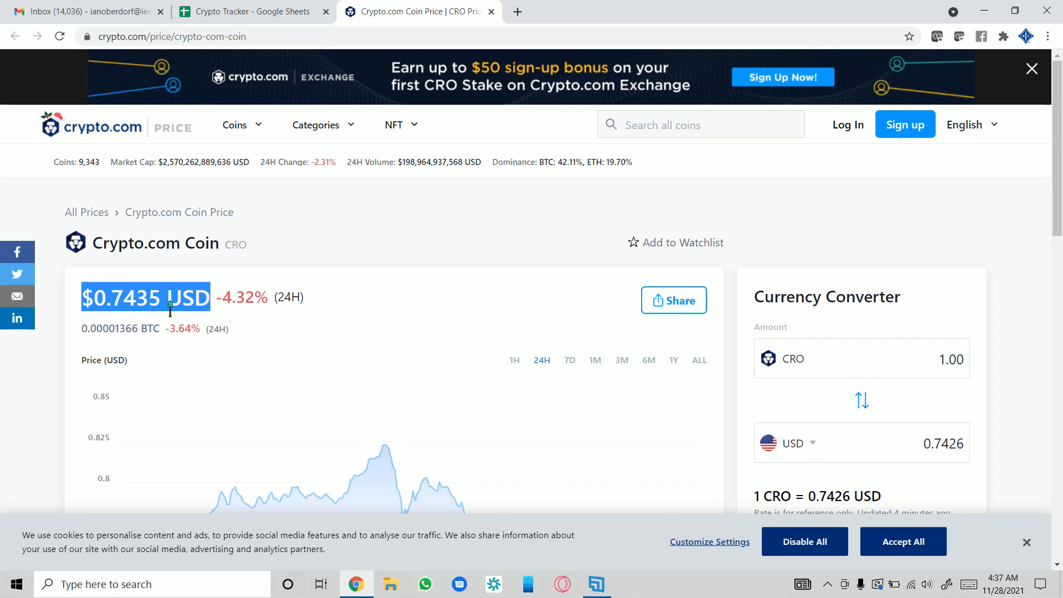
pyautogui.click(255, 12)
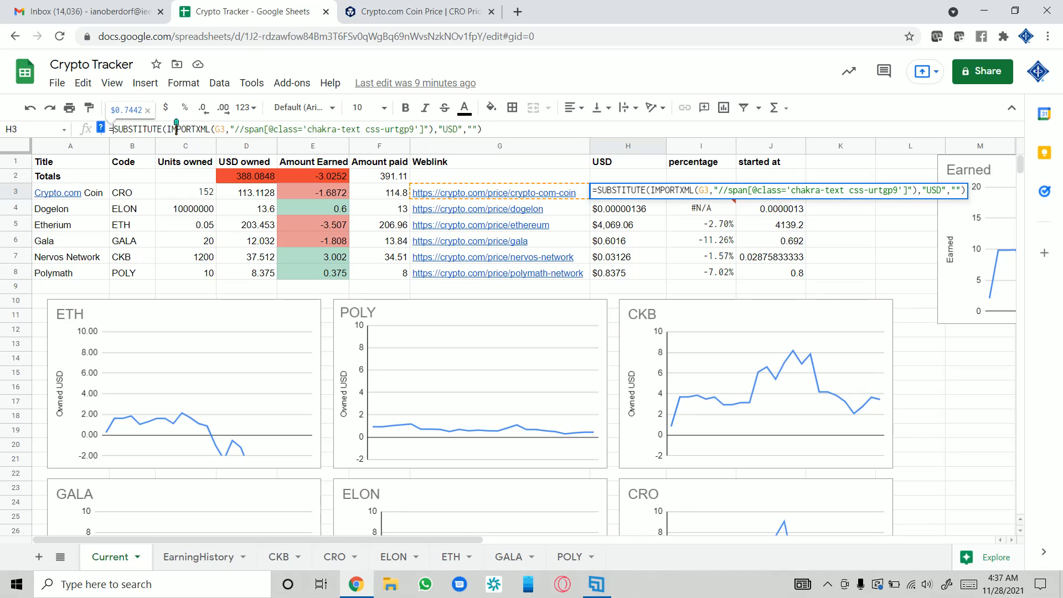
# - Highlight the nested IMPORTXML expression inside the SUBSTITUTE formula in H3
pyautogui.moveTo(167, 128); pyautogui.dragTo(423, 129)
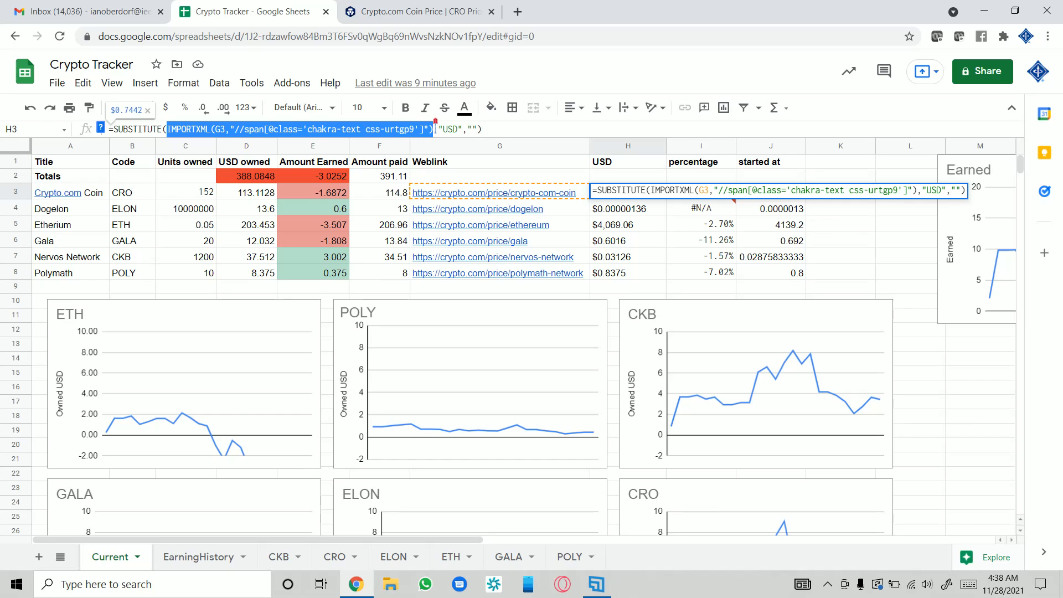
pyautogui.click(213, 128)
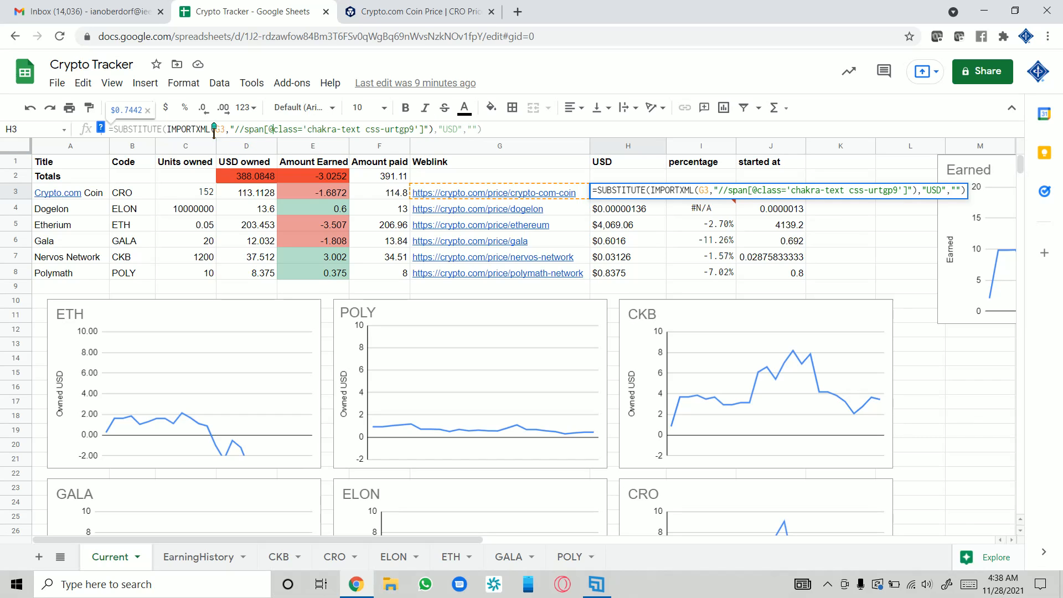
pyautogui.moveTo(167, 129); pyautogui.dragTo(433, 142)
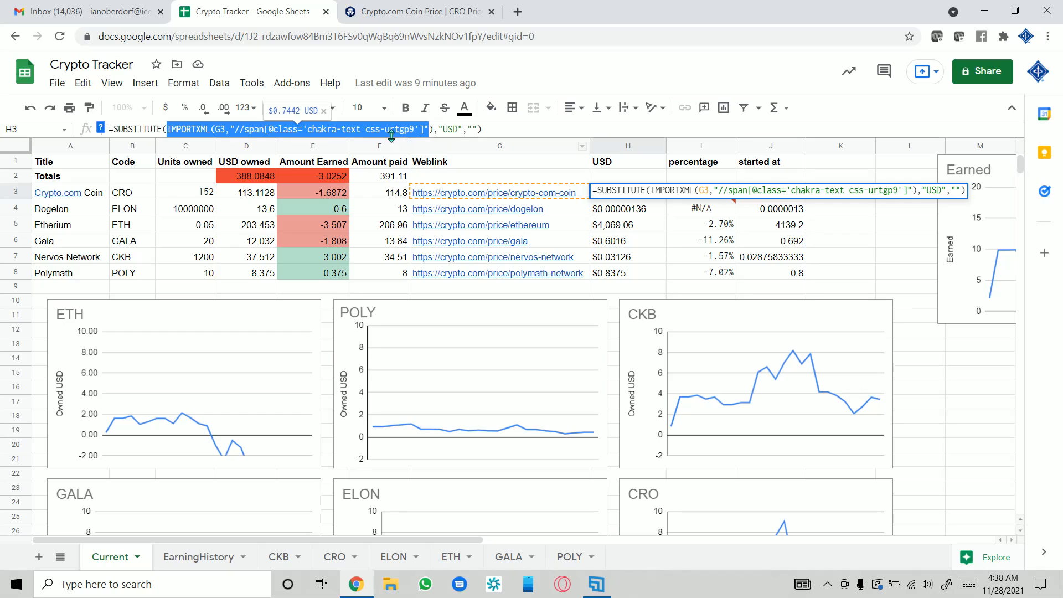
pyautogui.click(222, 128)
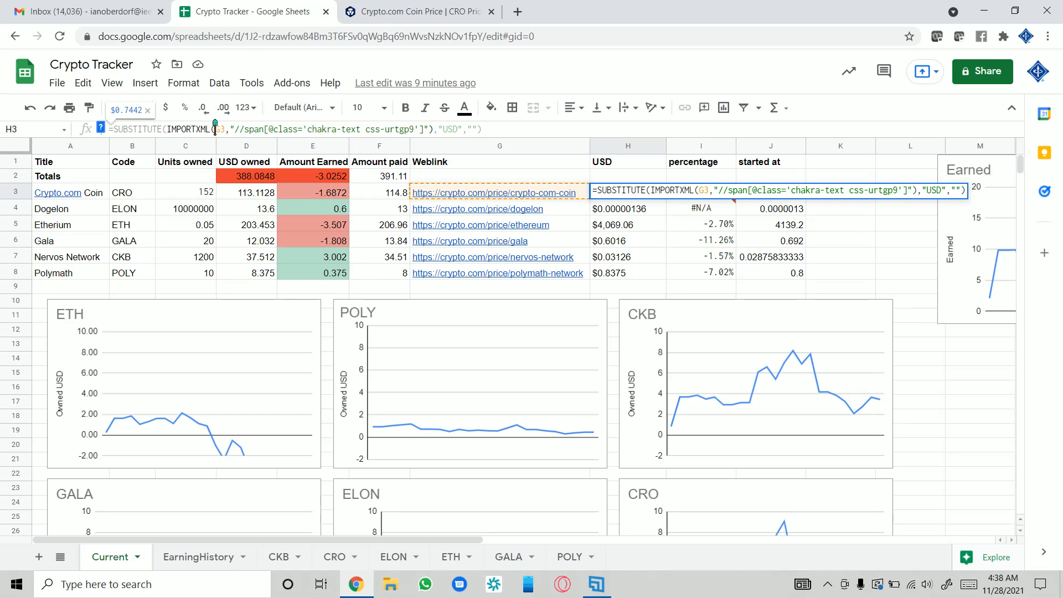
# - Examine the G3 reference in the H3 formula and the Crypto.com Coin weblink it points to
pyautogui.moveTo(215, 128); pyautogui.dragTo(227, 129)
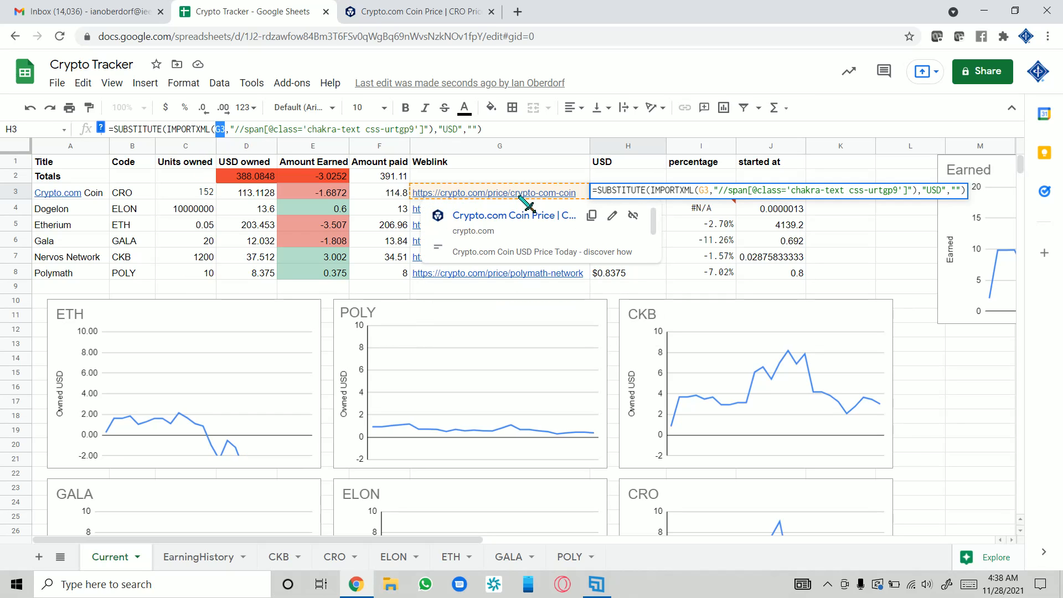
pyautogui.click(446, 22)
pyautogui.click(280, 12)
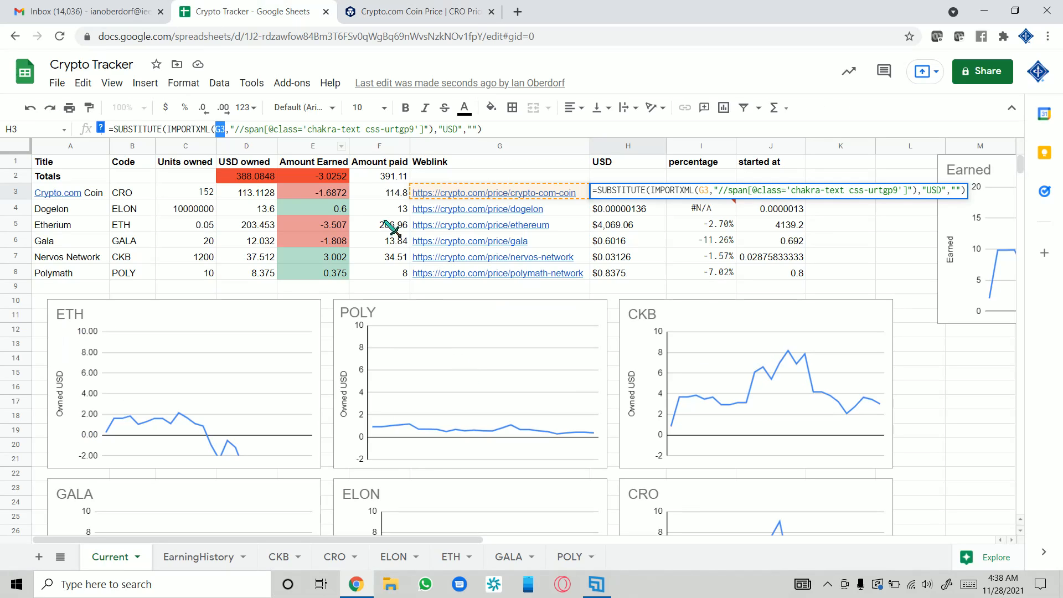
pyautogui.click(260, 146)
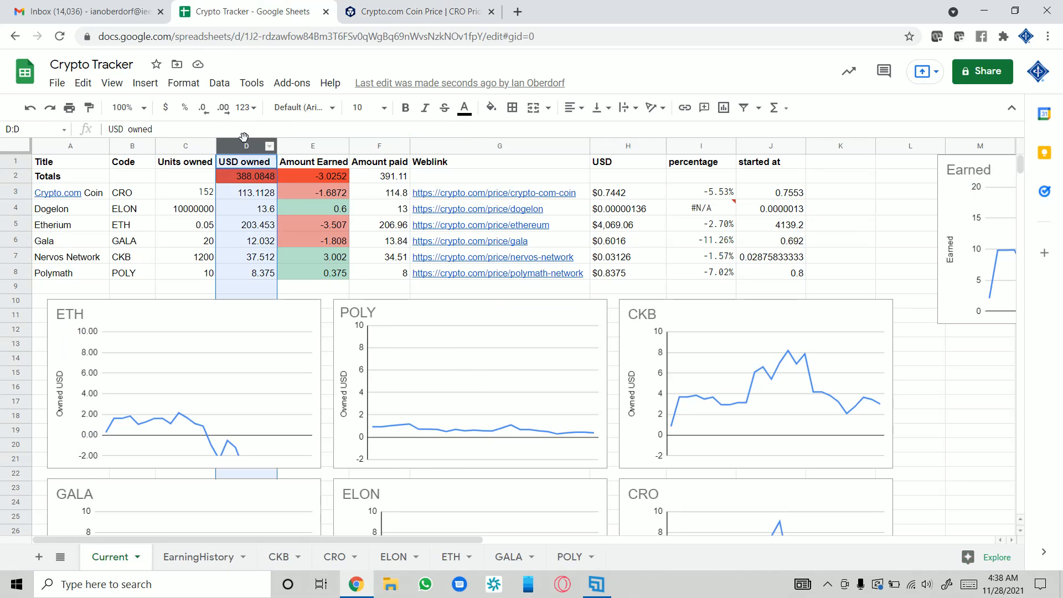
pyautogui.click(535, 198)
pyautogui.click(639, 197)
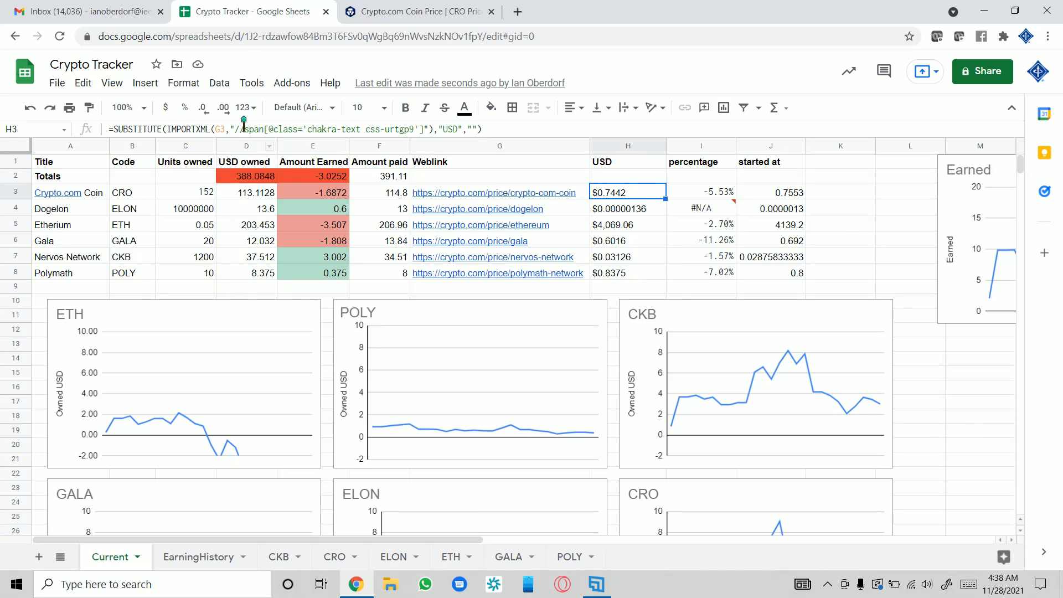
pyautogui.moveTo(233, 129); pyautogui.dragTo(428, 123)
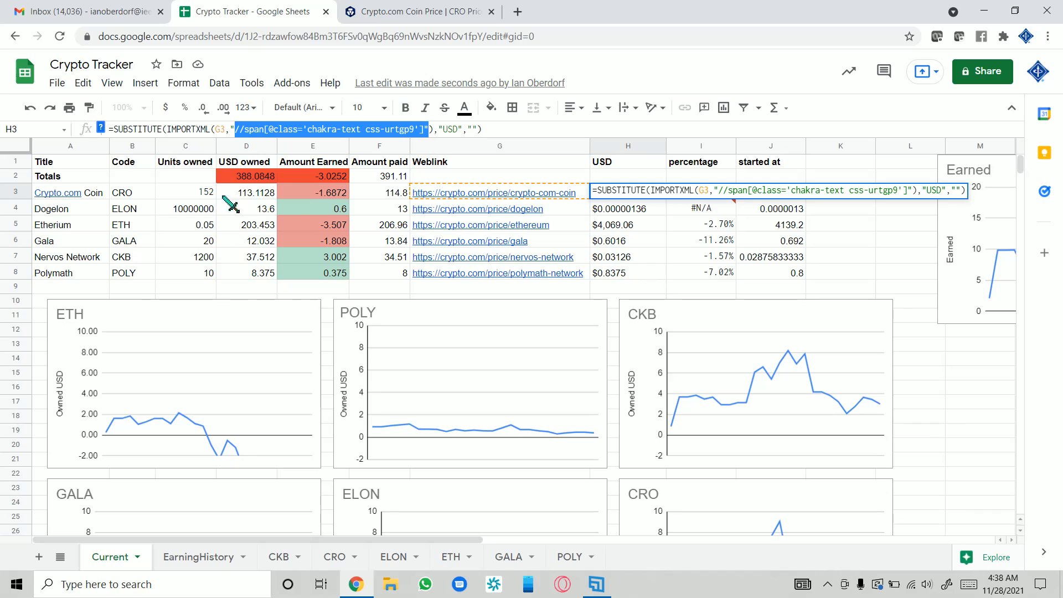
pyautogui.moveTo(231, 128); pyautogui.dragTo(432, 129)
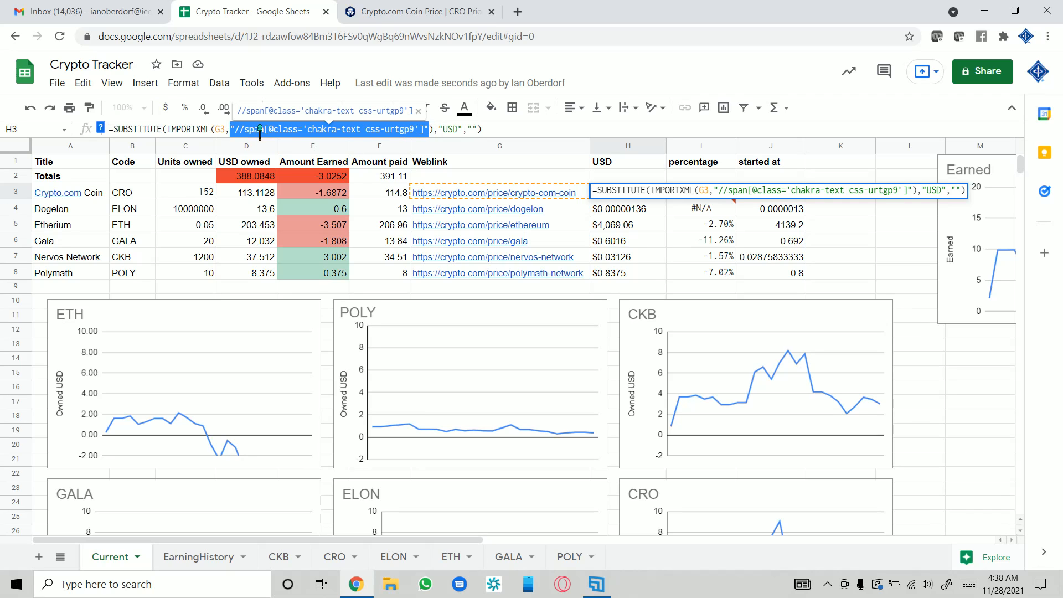
# - Copy the highlighted price on the Crypto.com Coin page and inspect its element in the page code
pyautogui.click(450, 12)
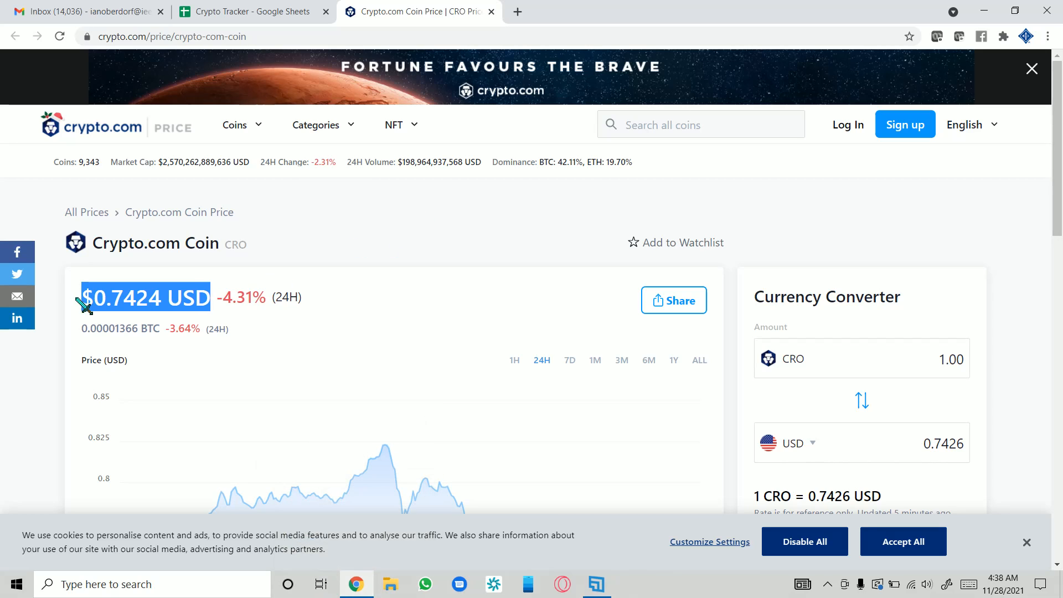
pyautogui.rightClick(128, 299)
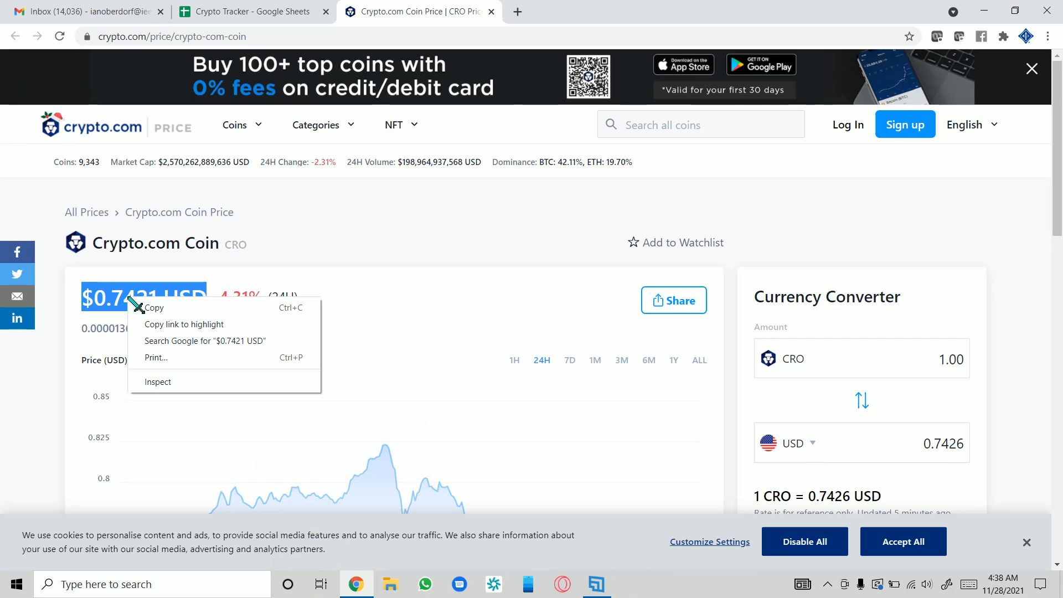
pyautogui.click(174, 312)
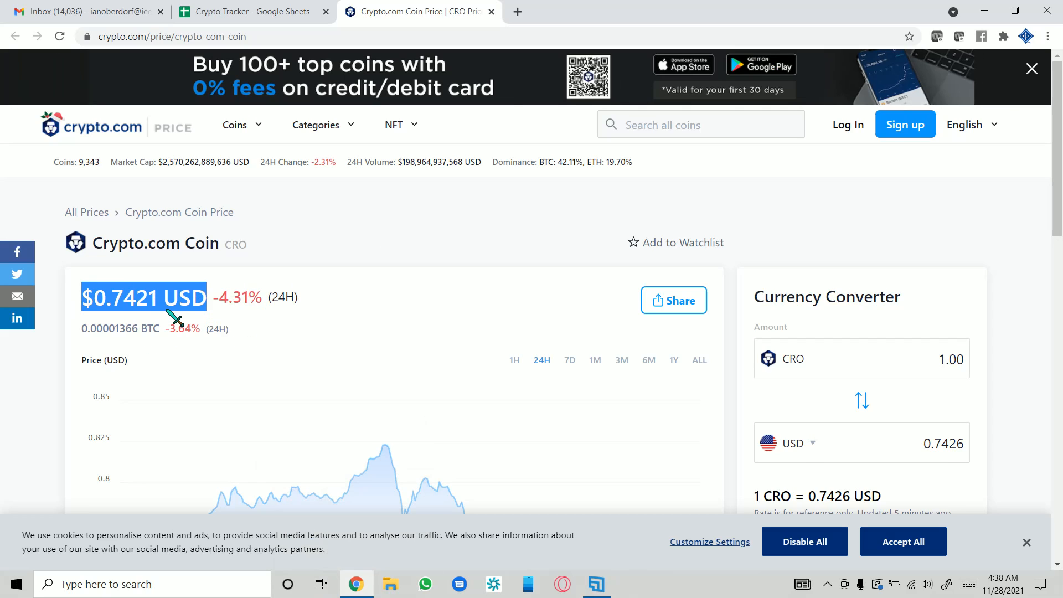
pyautogui.rightClick(135, 299)
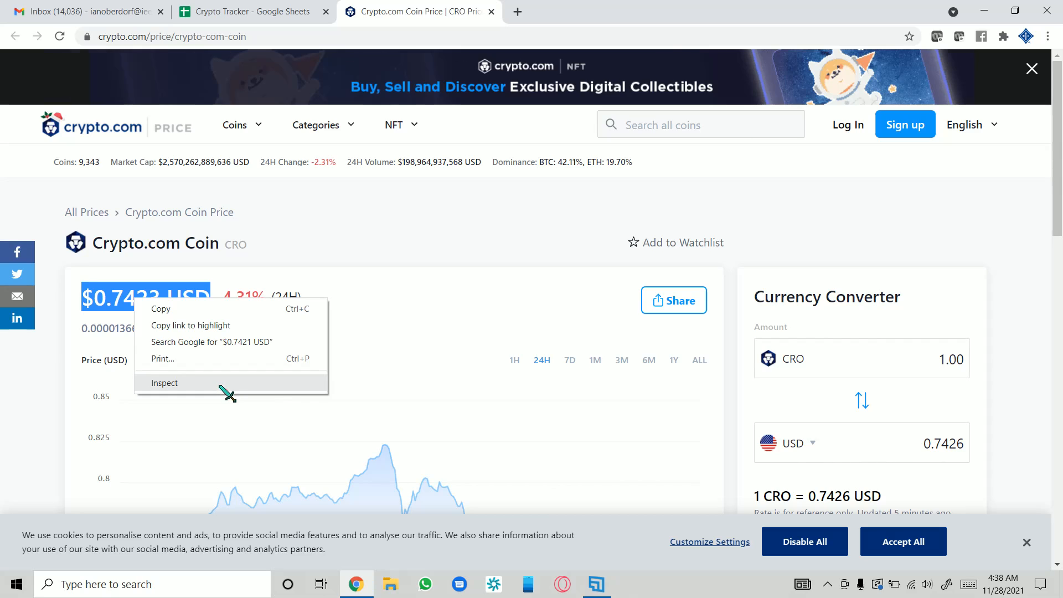
pyautogui.click(220, 387)
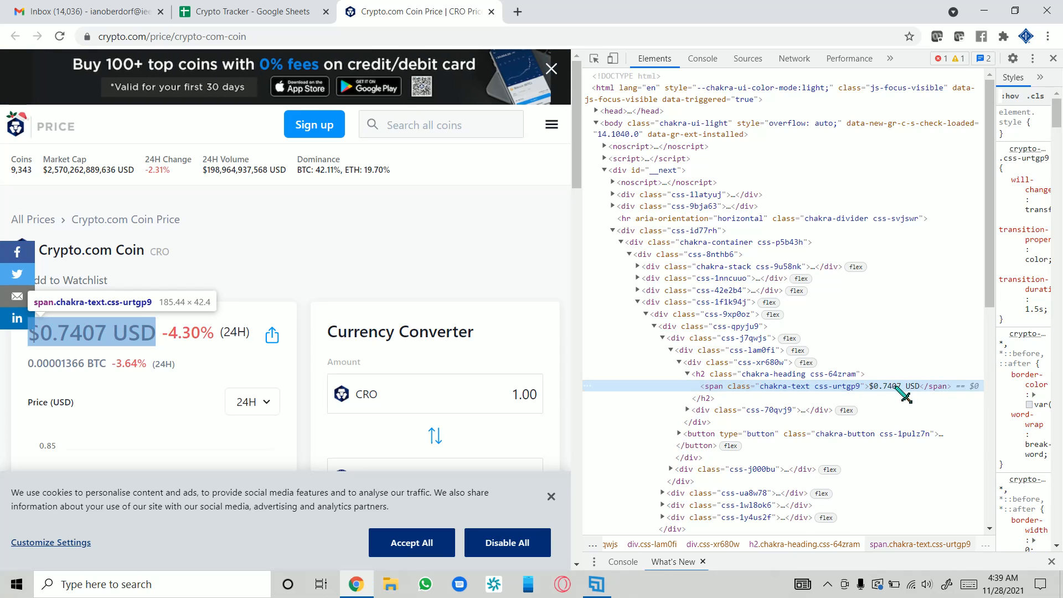
# - Try to replace the price text inside the chakra-text css-urtgp9 span with "hello"
pyautogui.rightClick(898, 387)
pyautogui.click(889, 387)
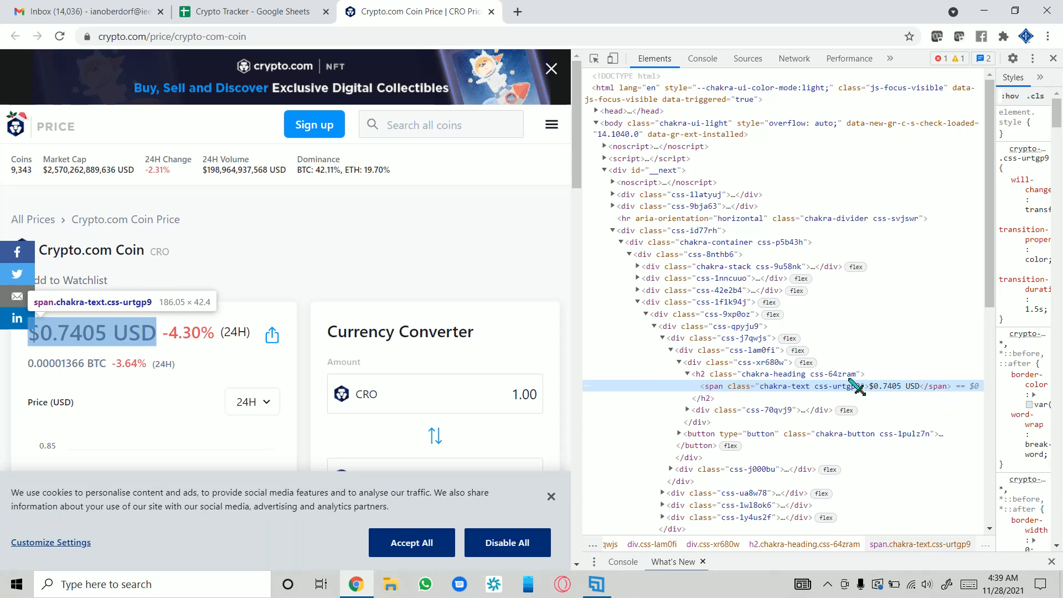
pyautogui.doubleClick(883, 386)
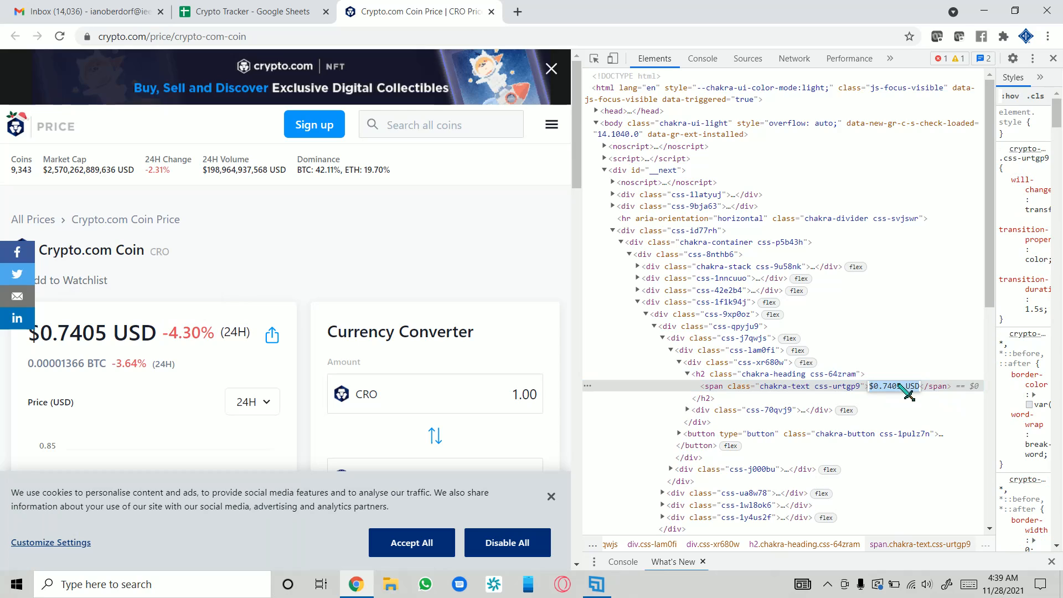
pyautogui.write('sello')
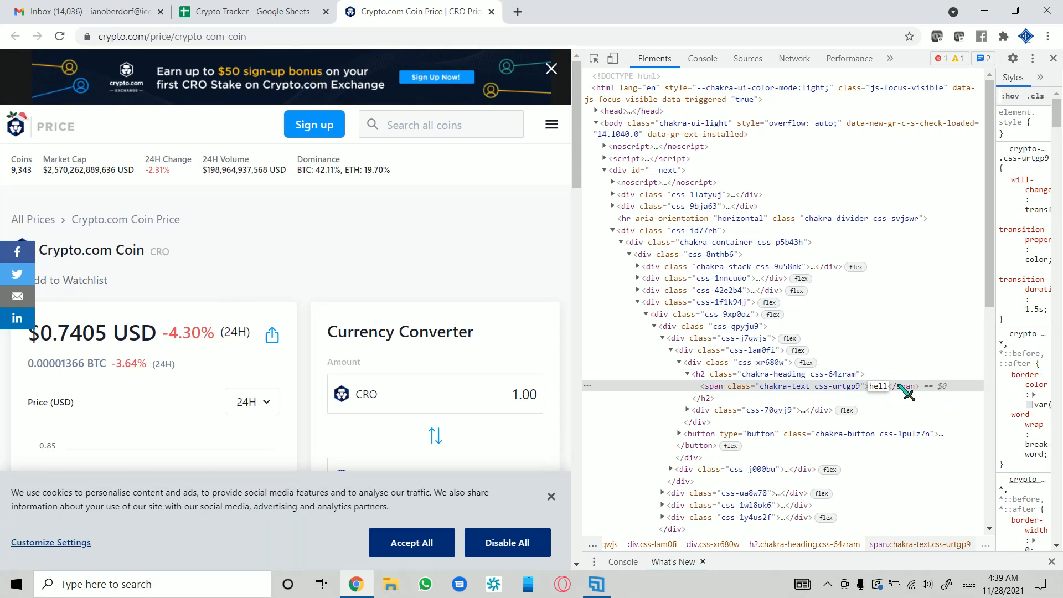
pyautogui.press('Return')
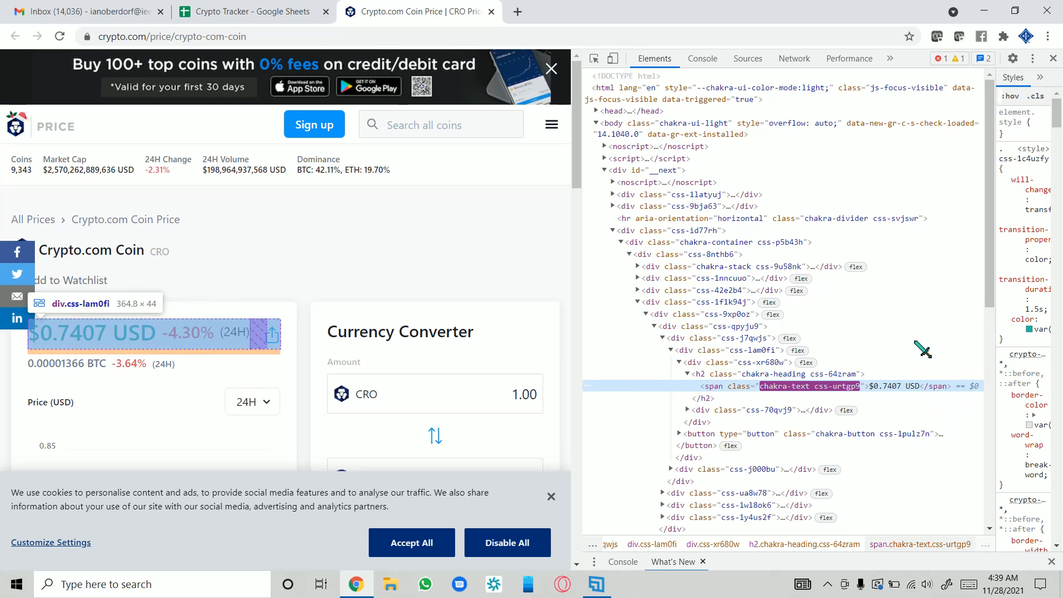
# - Try to replace the text of the price's span element with "hello world"
pyautogui.click(907, 398)
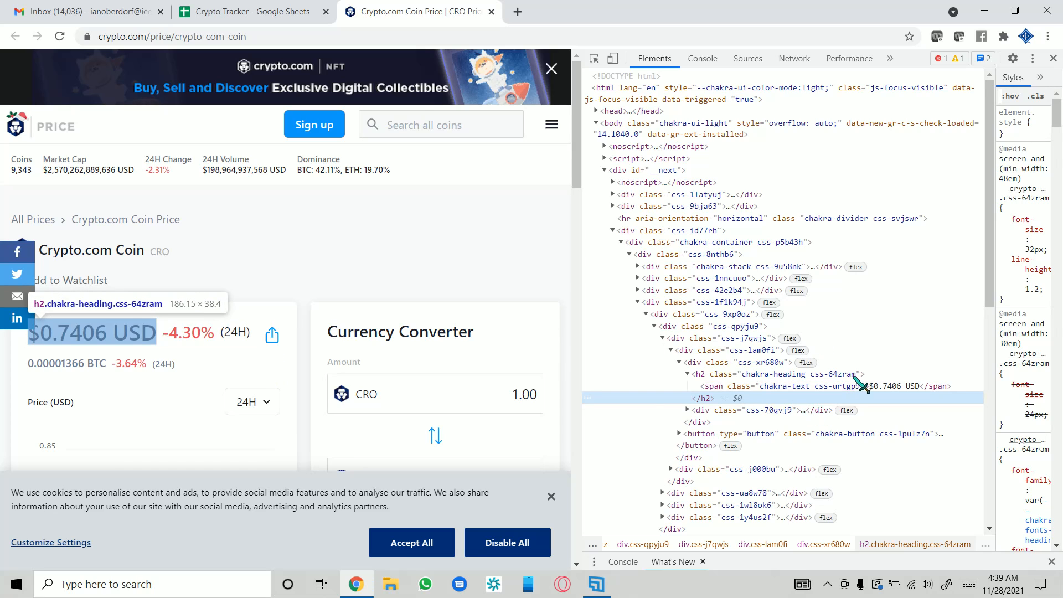
pyautogui.click(888, 386)
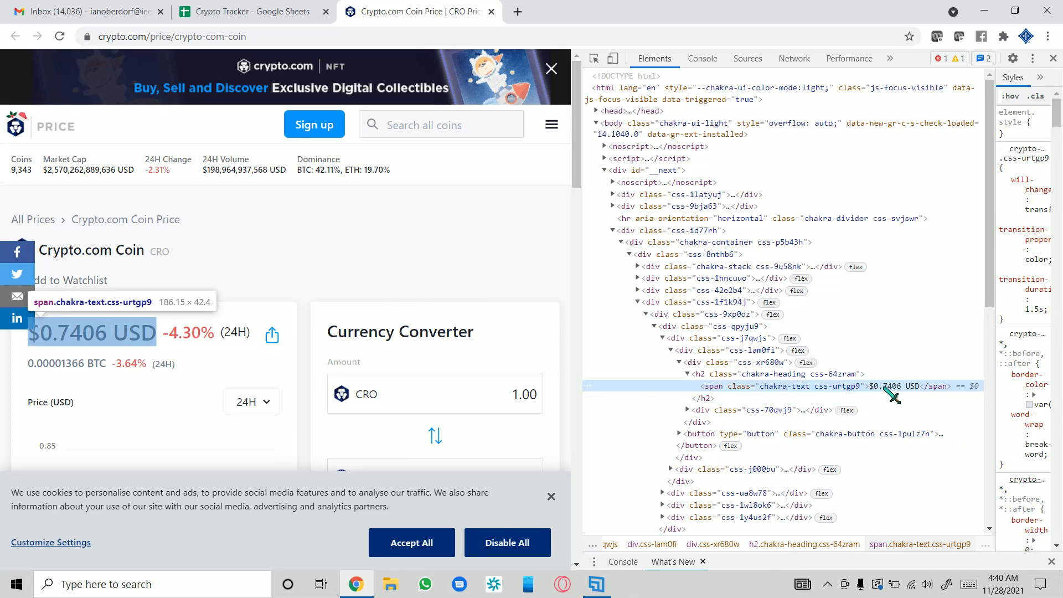
pyautogui.doubleClick(888, 386)
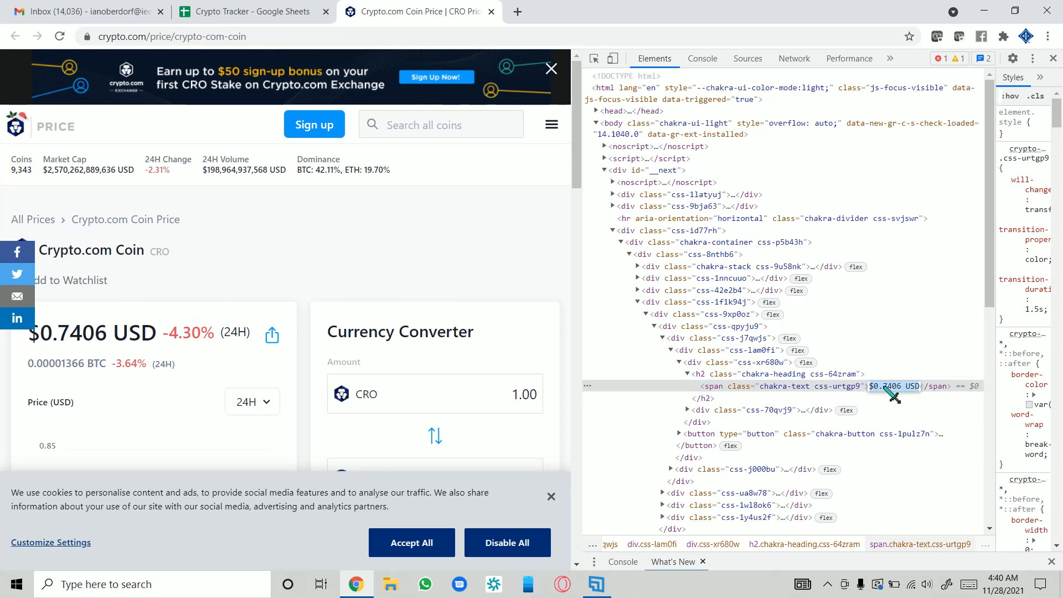
pyautogui.write('hello w')
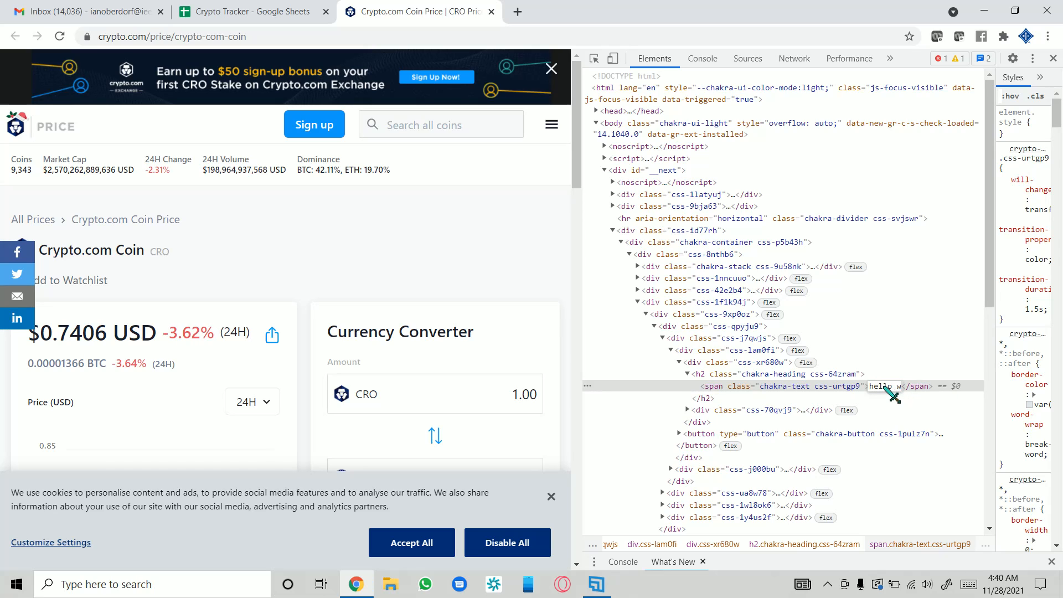
pyautogui.write('orld')
pyautogui.press('Return')
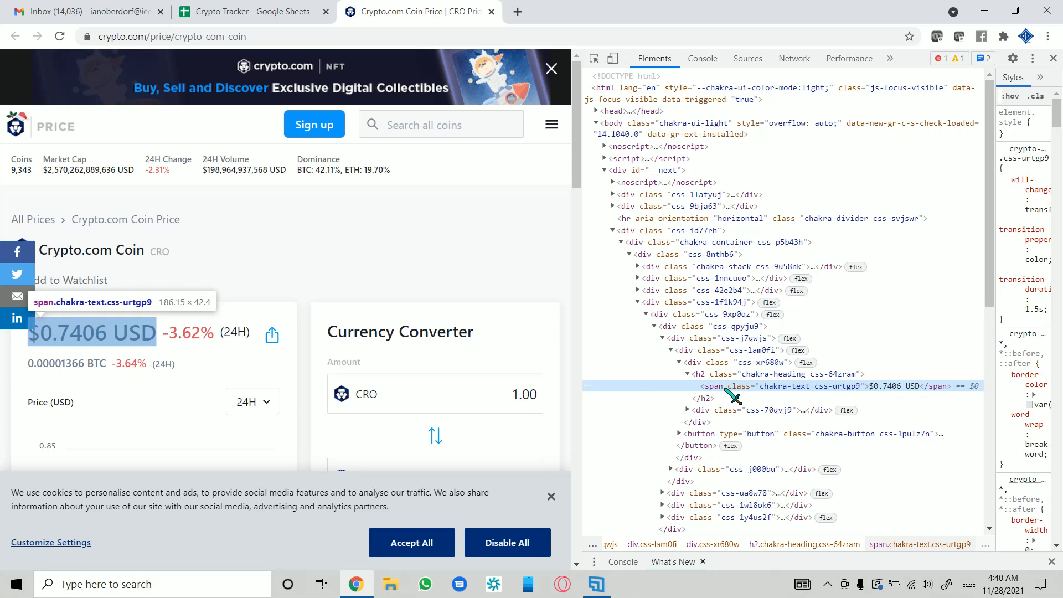
# - Select the price's span element in the page code and highlight the matching class name "chakra-text css-urtgp9" in the H3 formula
pyautogui.click(725, 411)
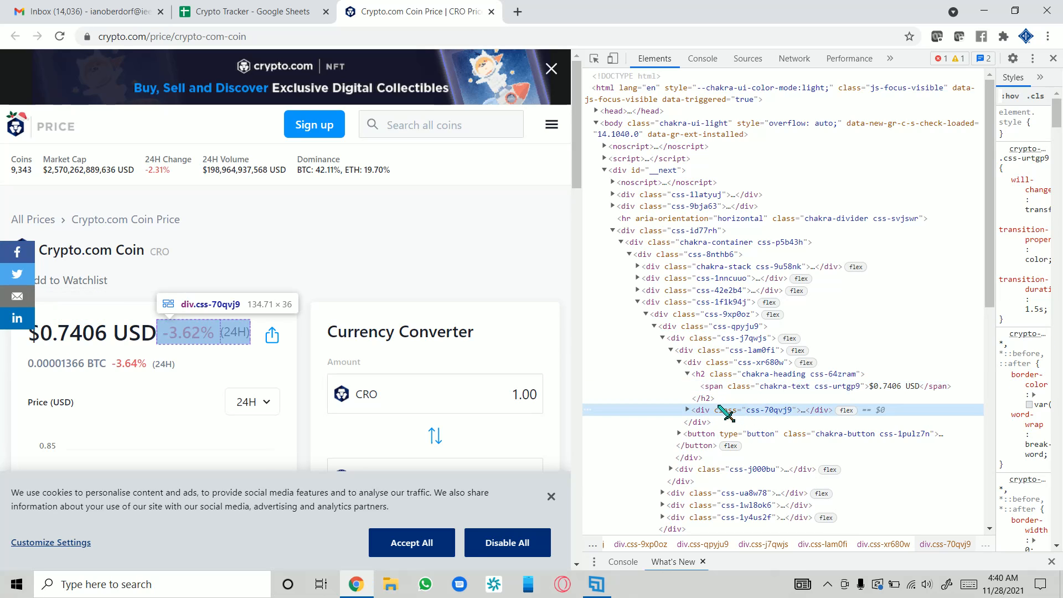
pyautogui.click(716, 388)
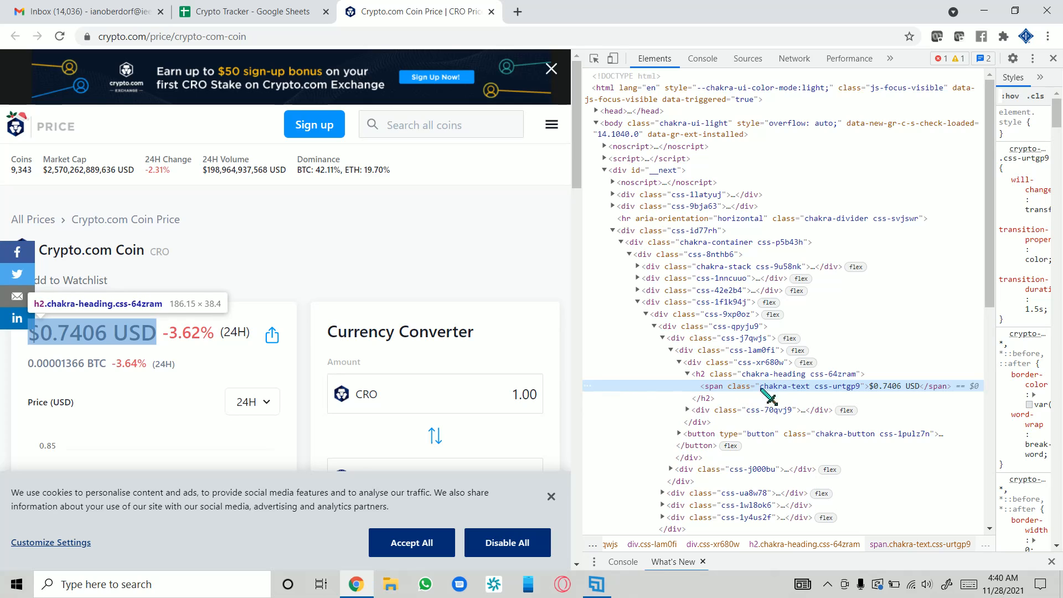
pyautogui.click(219, 13)
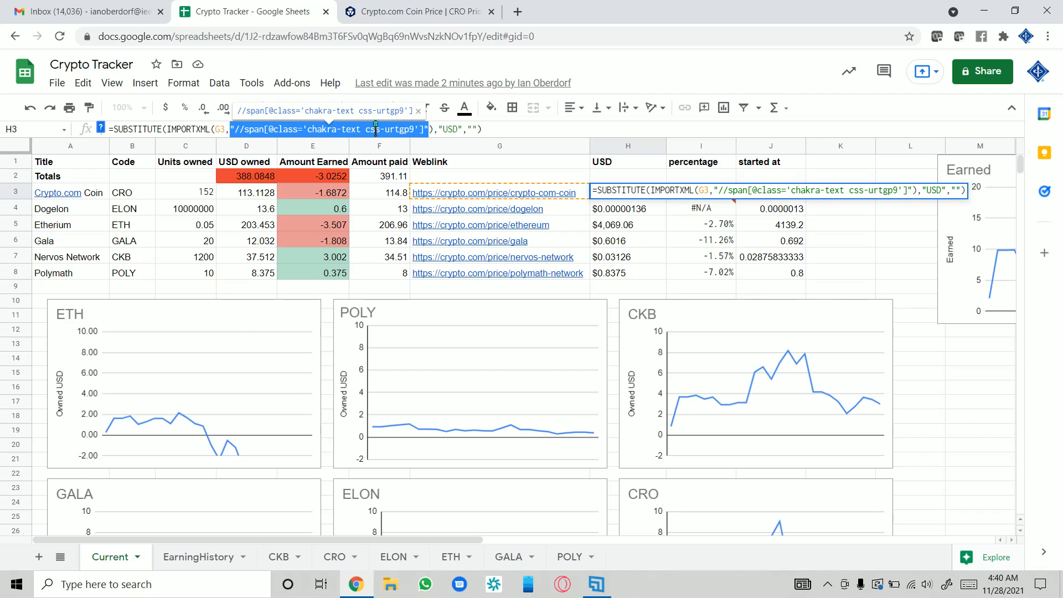
pyautogui.click(415, 129)
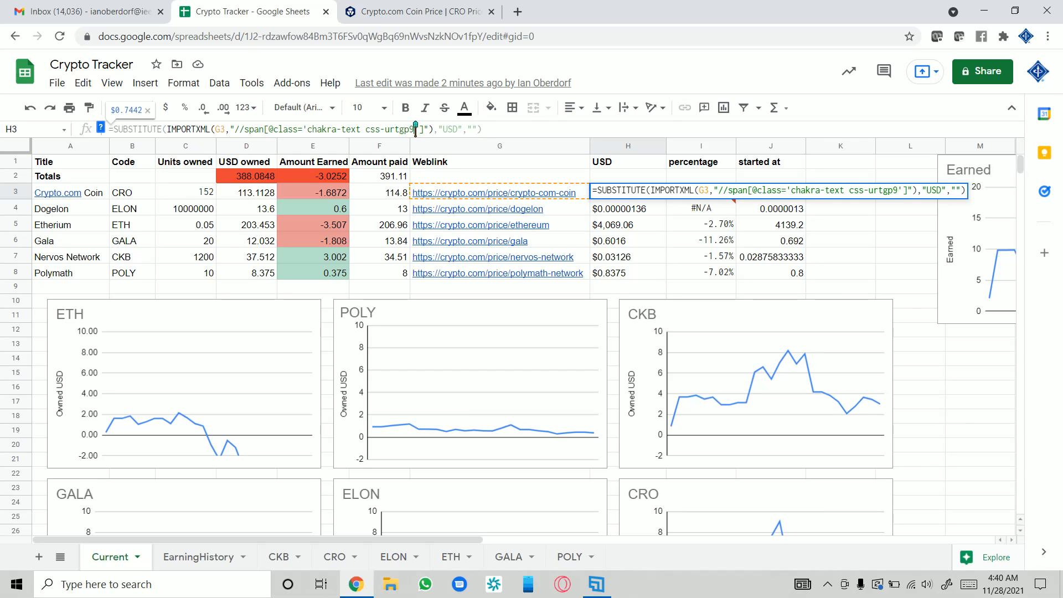
pyautogui.moveTo(415, 129); pyautogui.dragTo(308, 129)
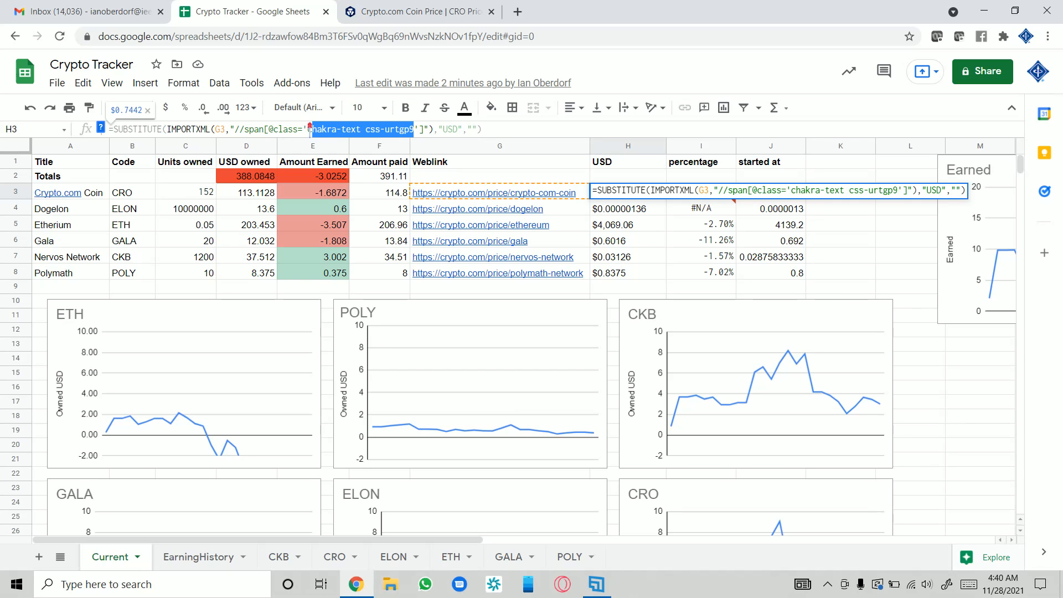
# - Go back to the Crypto.com Coin page and examine the class name on the price's span element
pyautogui.click(419, 11)
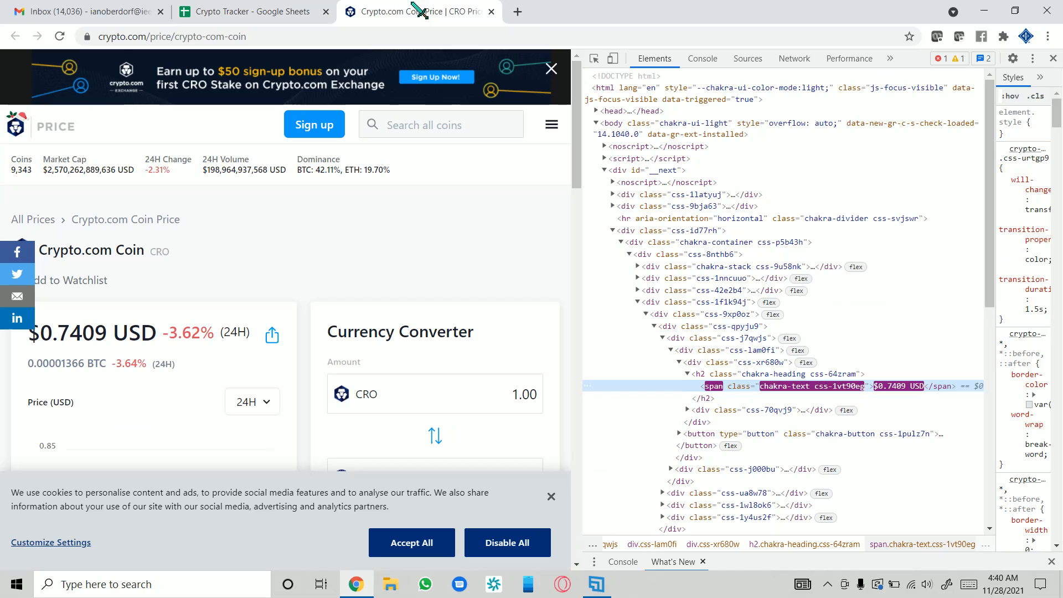
pyautogui.click(803, 398)
pyautogui.click(770, 389)
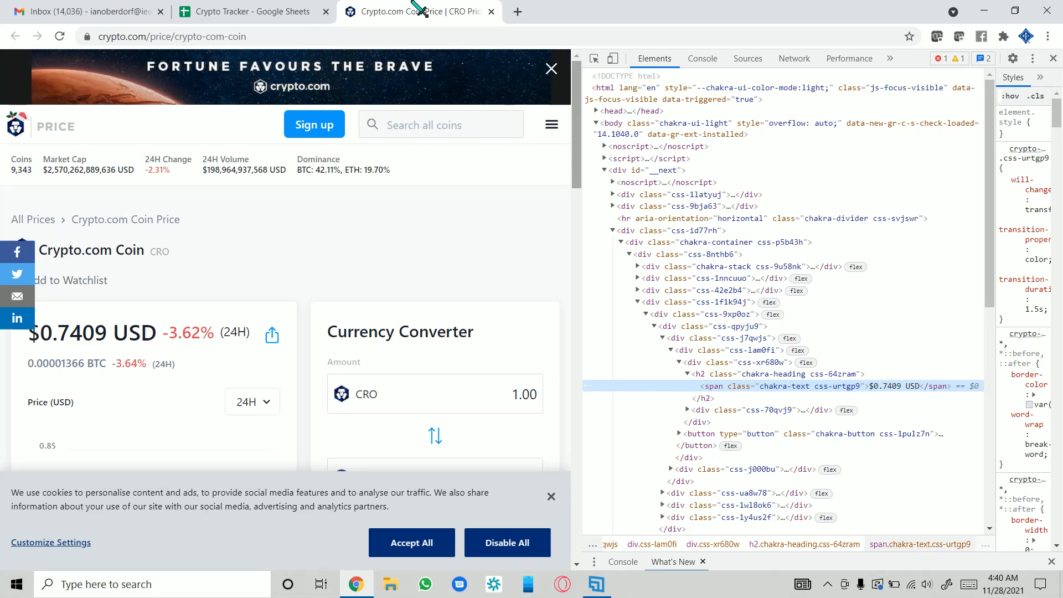
pyautogui.rightClick(235, 6)
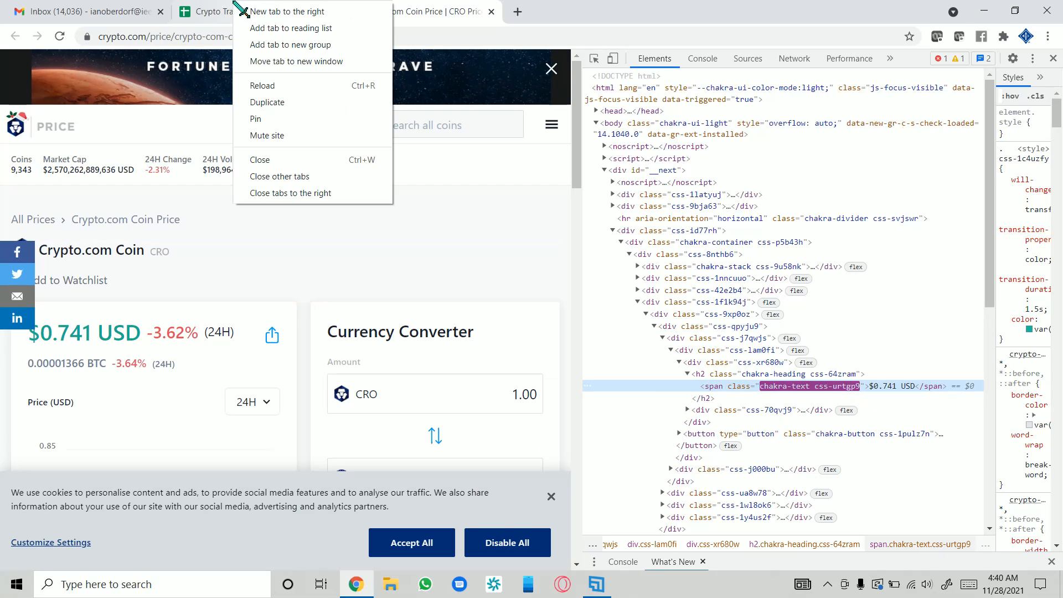
pyautogui.click(508, 32)
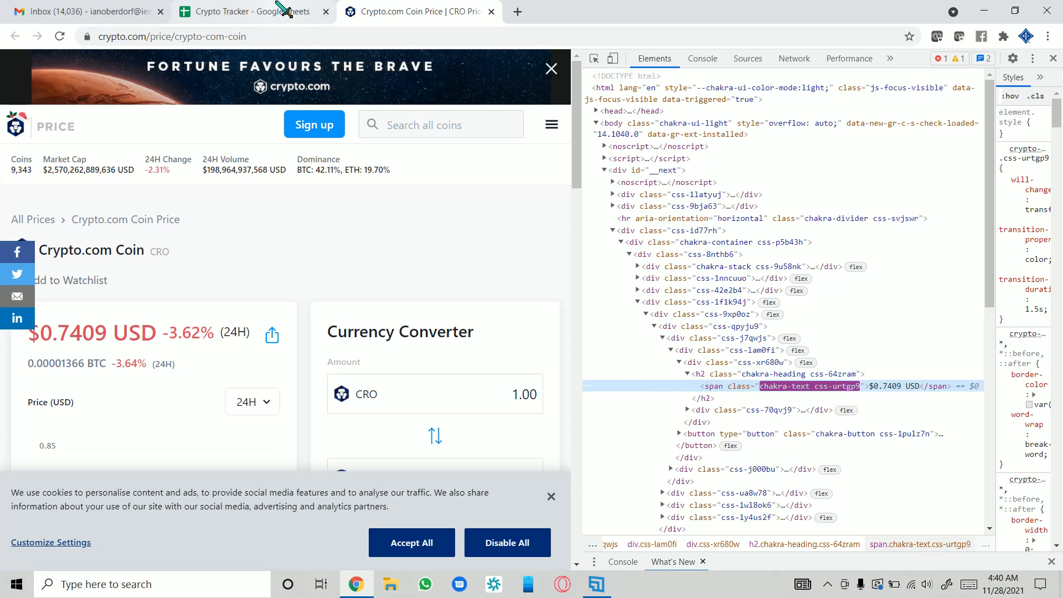
# - Return to the spreadsheet and highlight the p tag in the percentage formula of I3
pyautogui.click(283, 9)
pyautogui.click(728, 227)
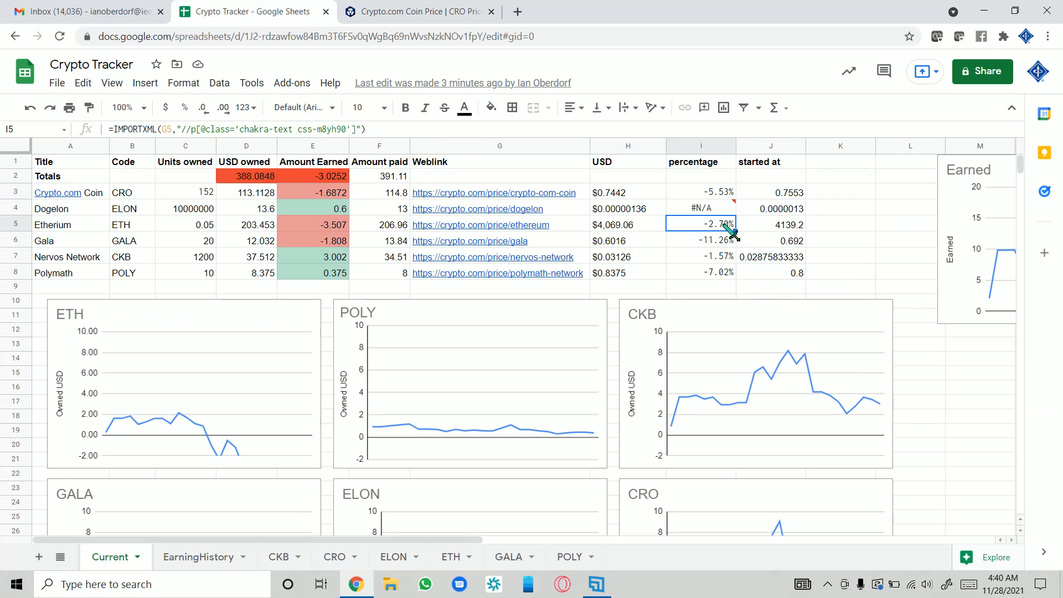
pyautogui.click(709, 195)
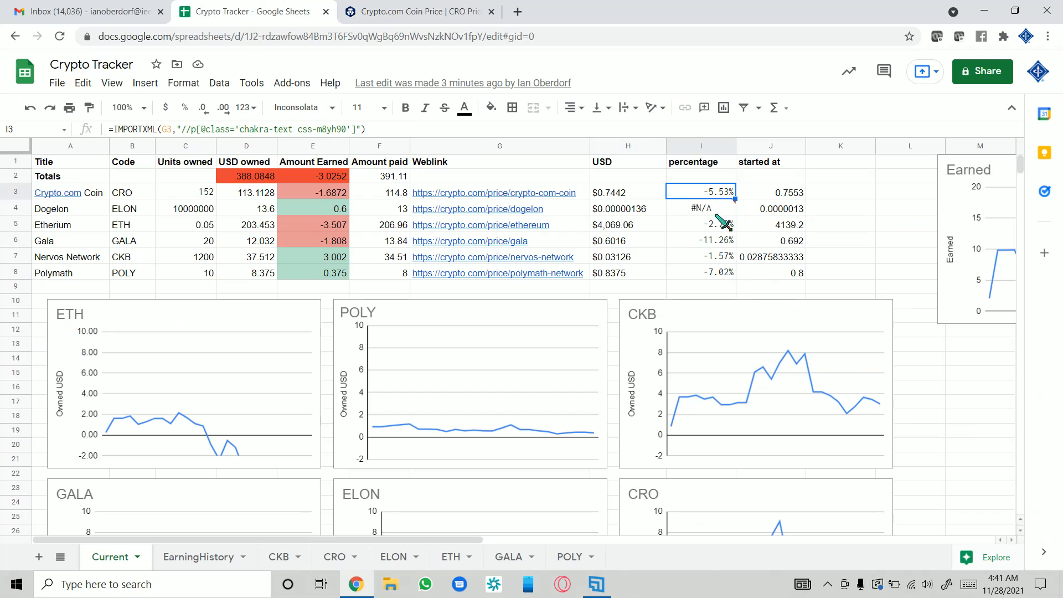
pyautogui.click(188, 131)
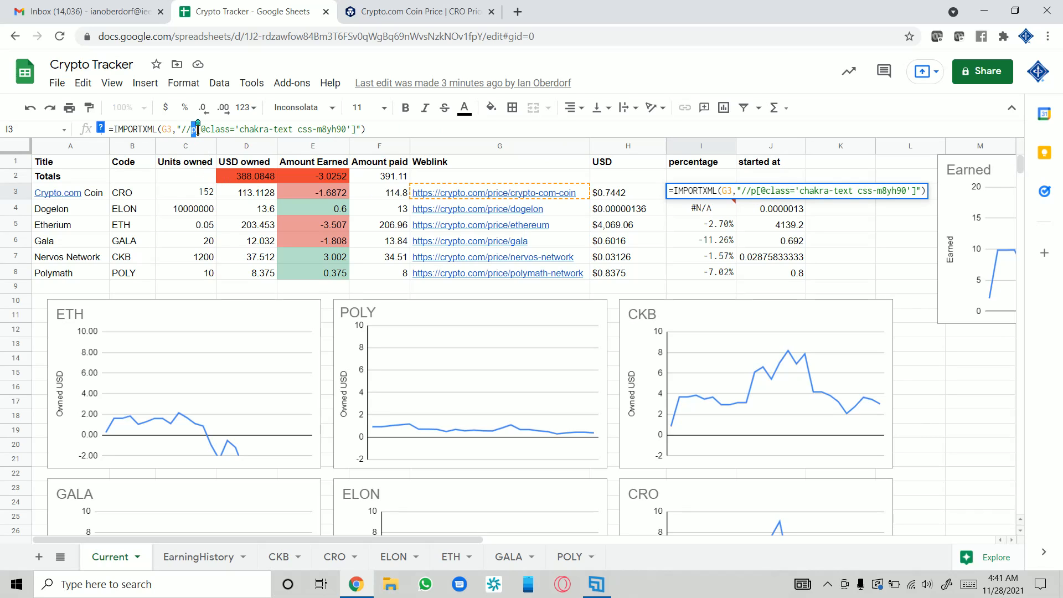
pyautogui.press('Return')
pyautogui.click(714, 192)
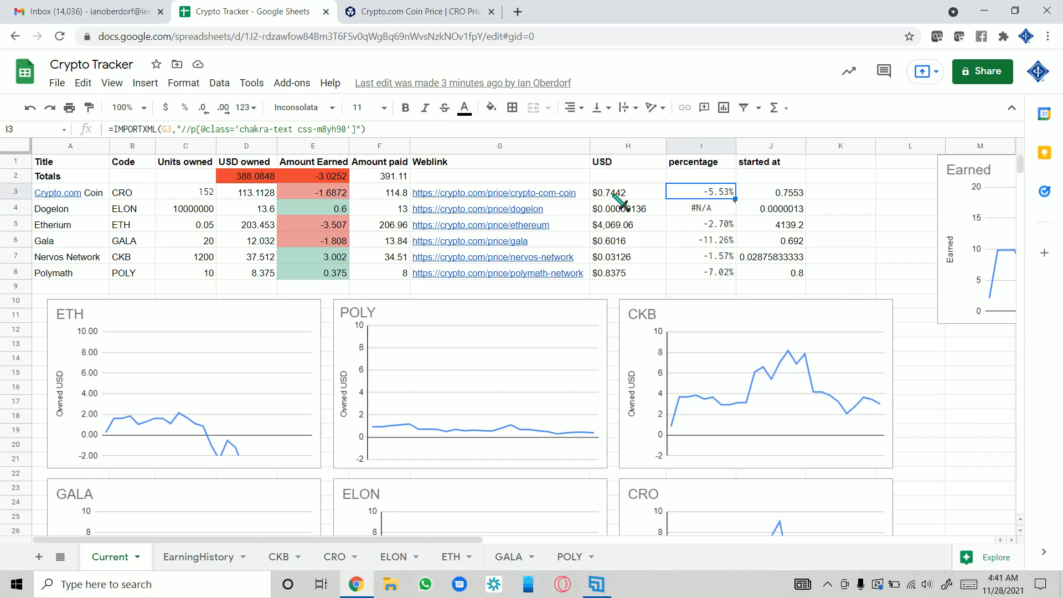
# - Highlight the span tag in the H3 price formula for comparison, and reselect the percentage cell I3
pyautogui.click(648, 197)
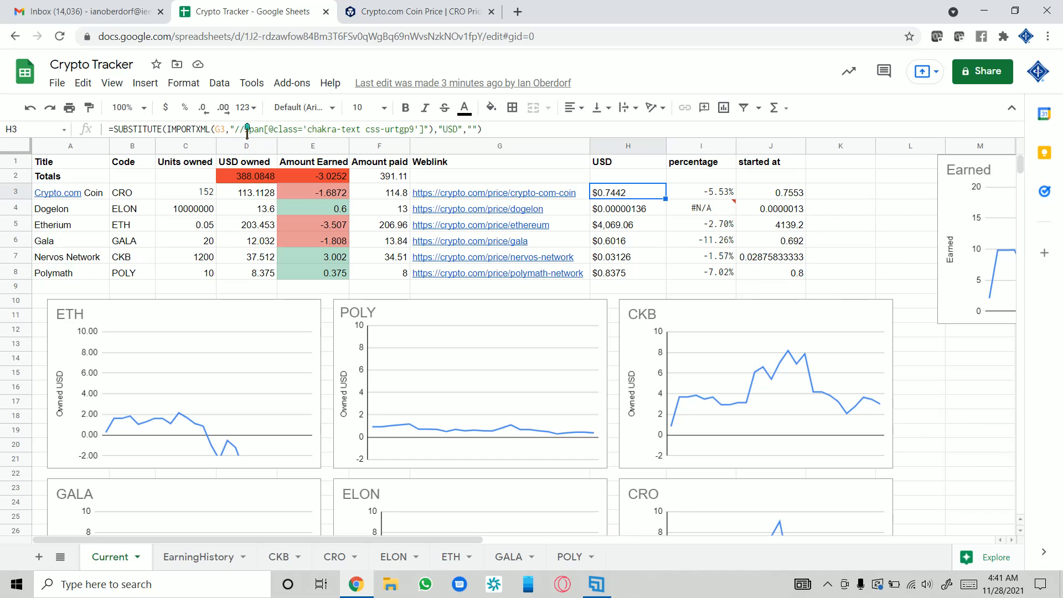
pyautogui.moveTo(244, 129); pyautogui.dragTo(259, 129)
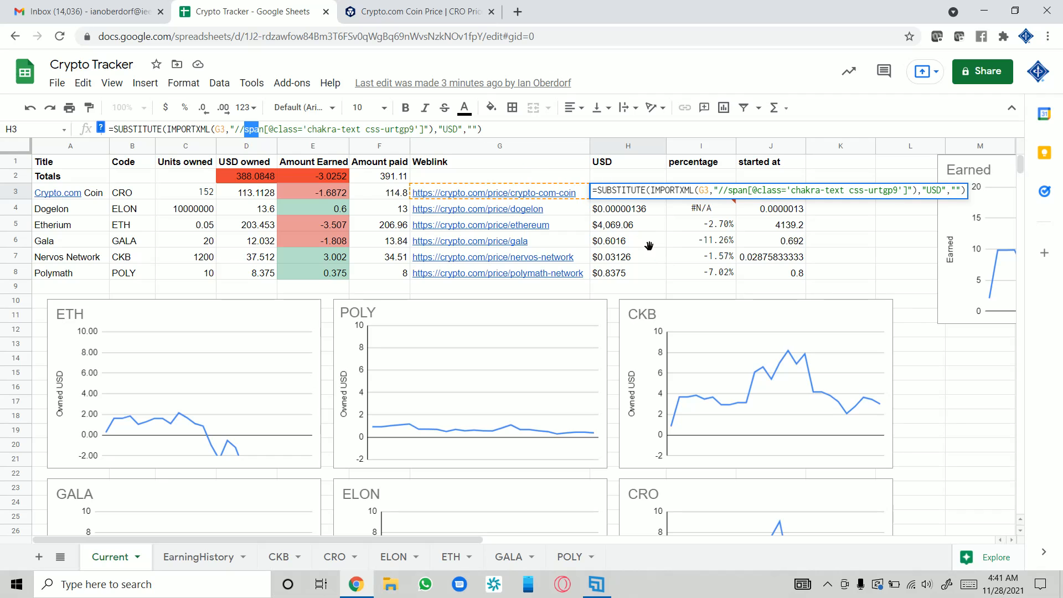
pyautogui.click(692, 192)
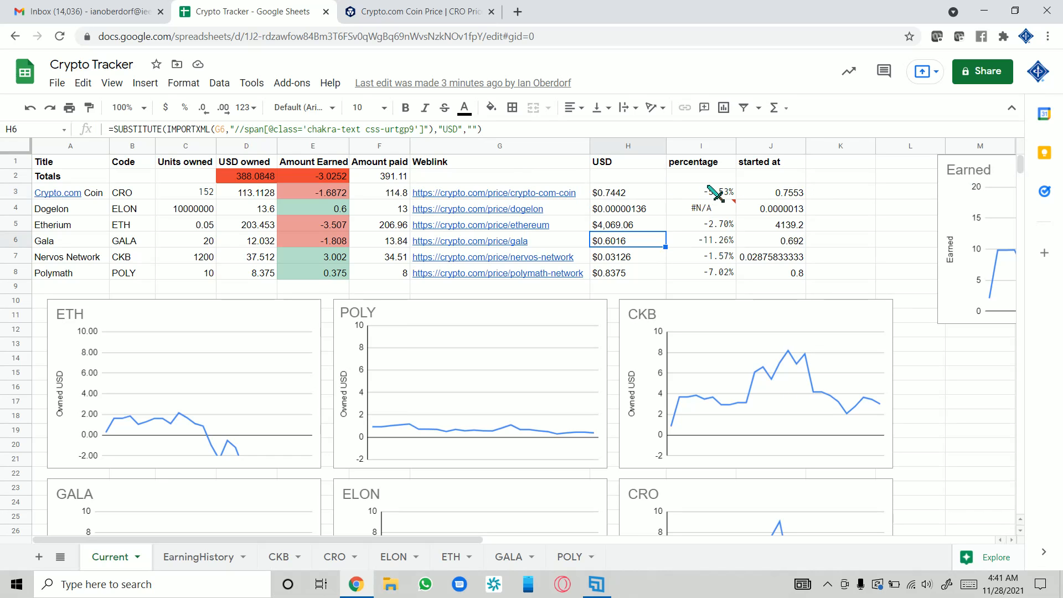
# - Inspect the 24H percentage element on the Crypto.com Coin page and highlight the whole IMPORTXML formula in I3 that references its class
pyautogui.click(388, 12)
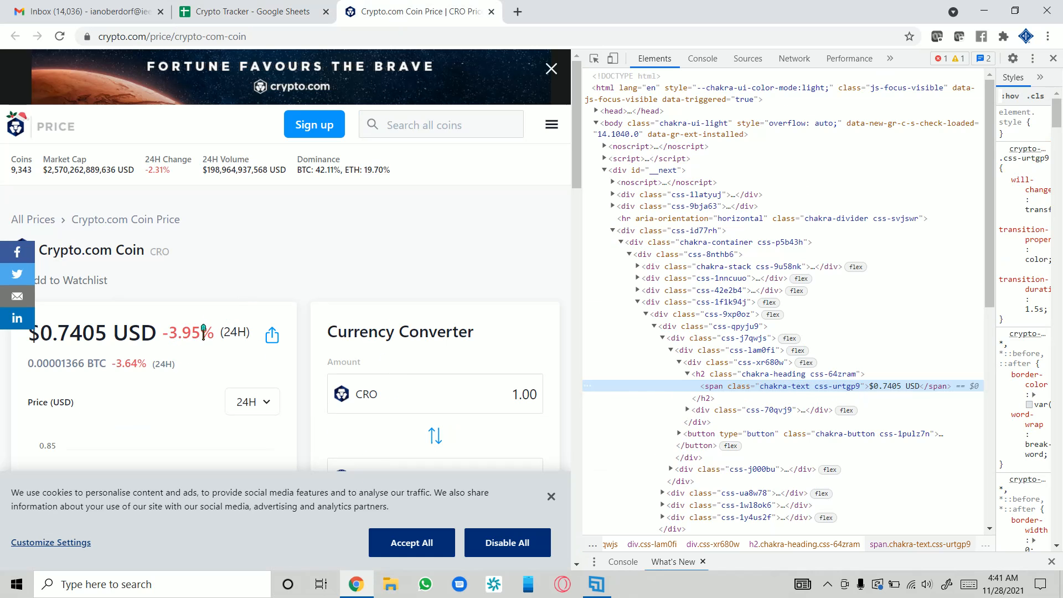
pyautogui.rightClick(180, 332)
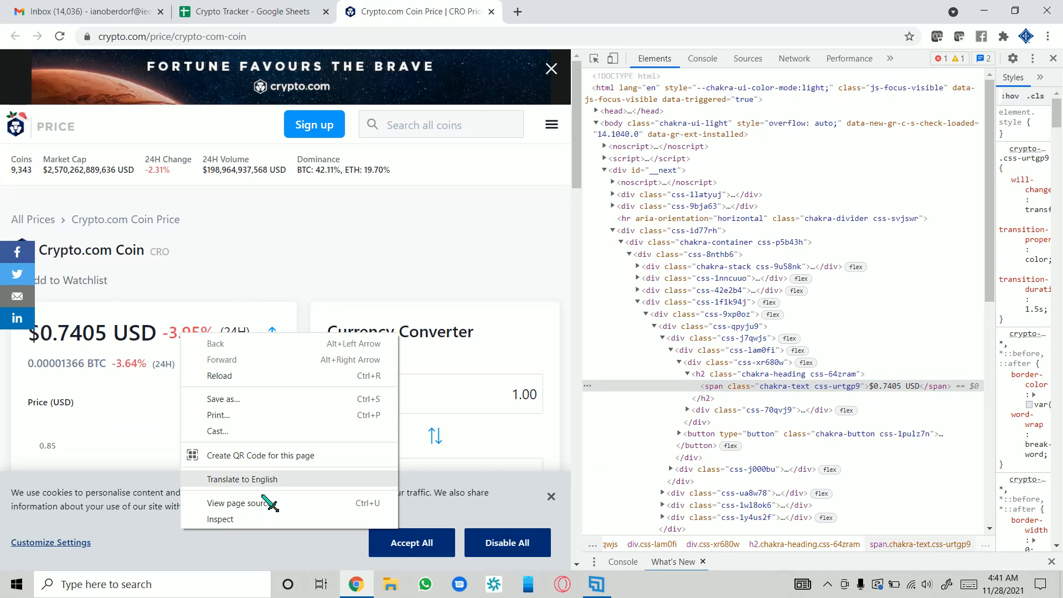
pyautogui.click(256, 519)
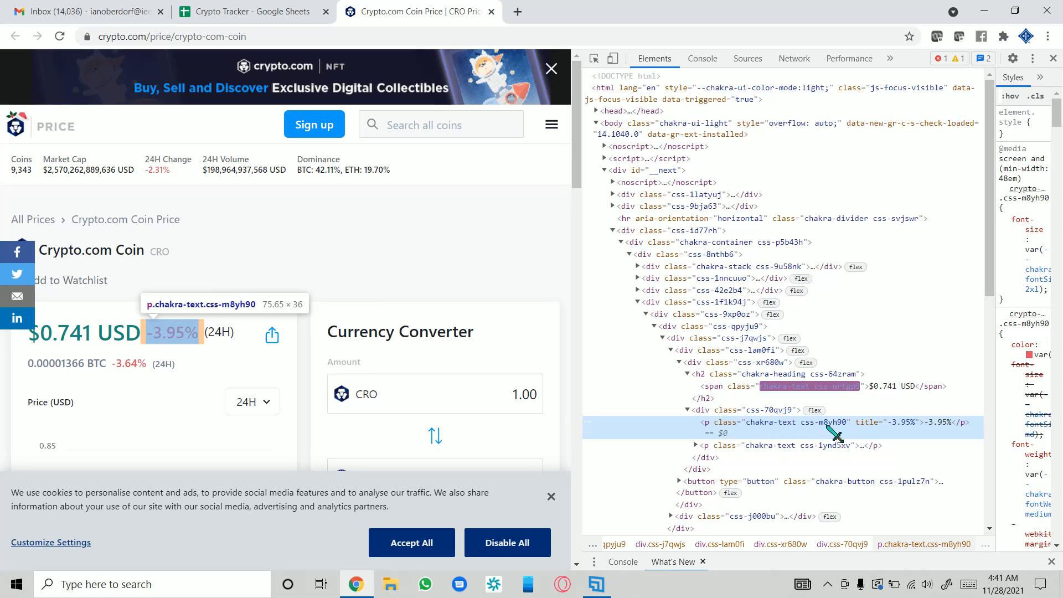
pyautogui.click(238, 12)
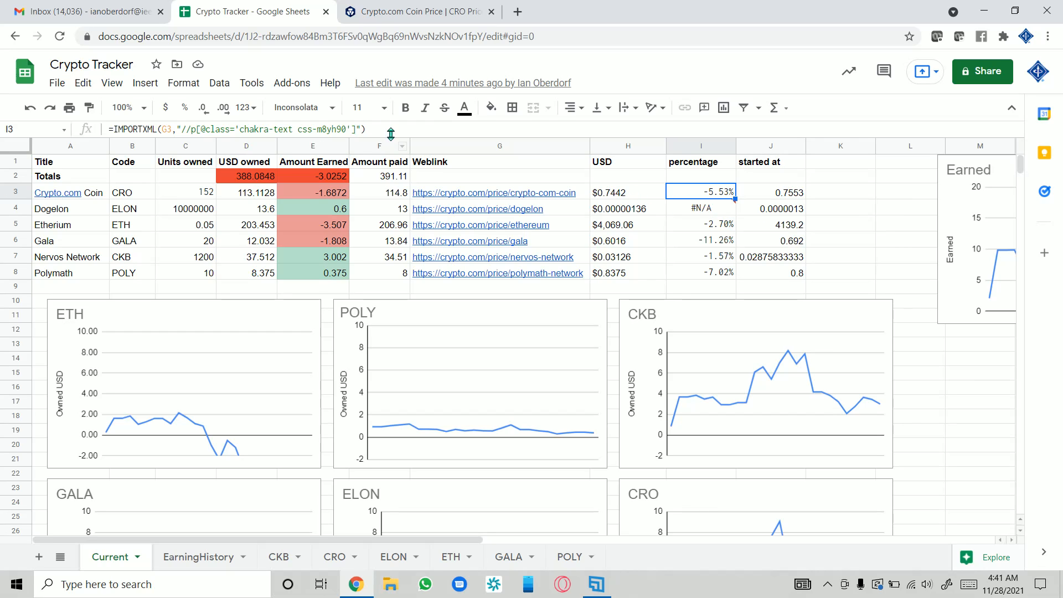
pyautogui.moveTo(377, 129); pyautogui.dragTo(89, 140)
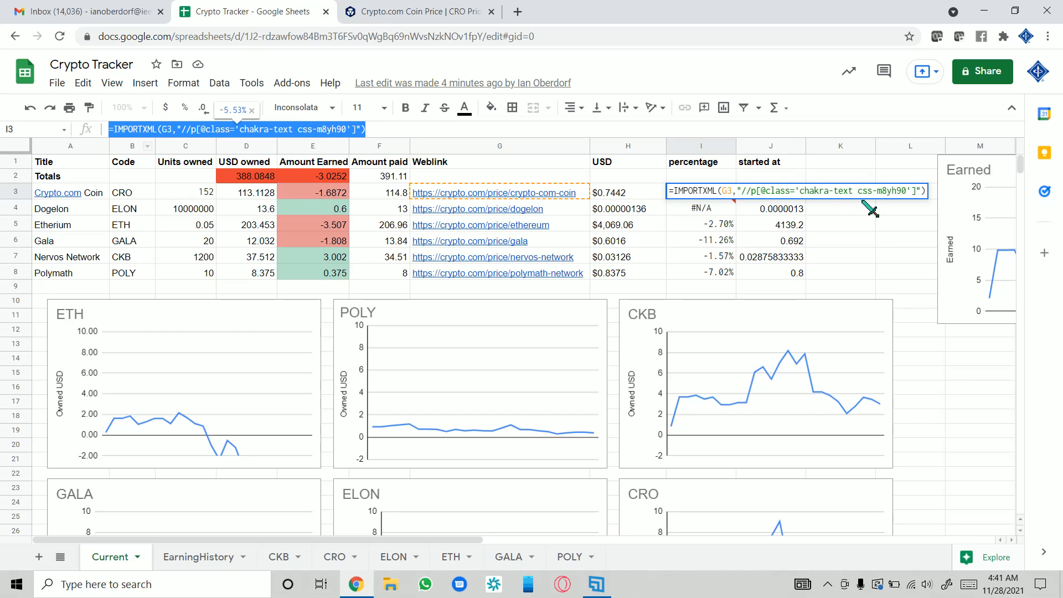
# - Highlight the whole SUBSTITUTE formula in the H3 price cell, and its "USD" argument that gets replaced with an empty string
pyautogui.click(615, 192)
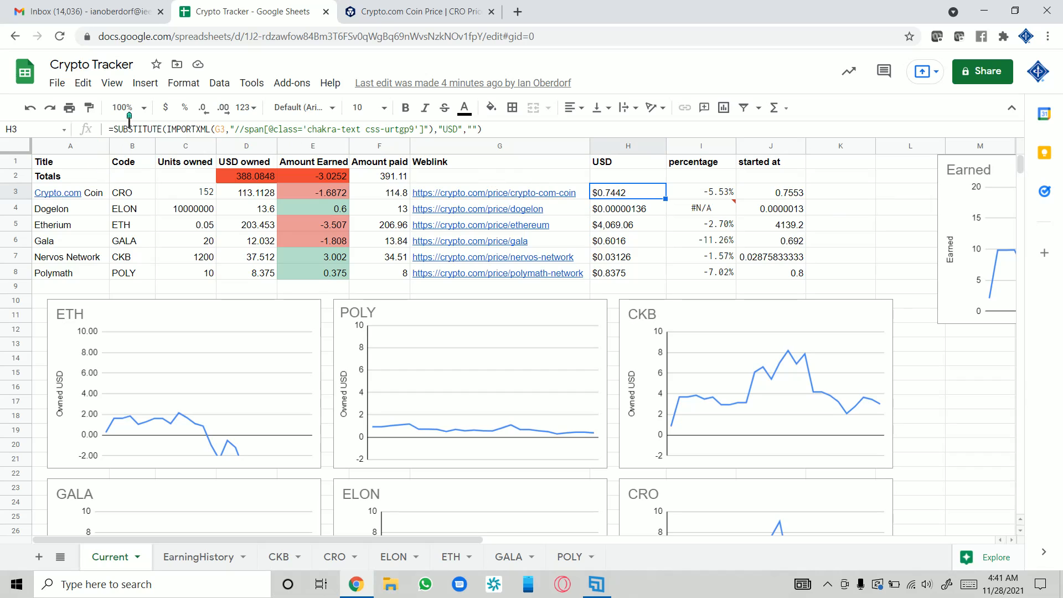
pyautogui.moveTo(483, 129); pyautogui.dragTo(105, 141)
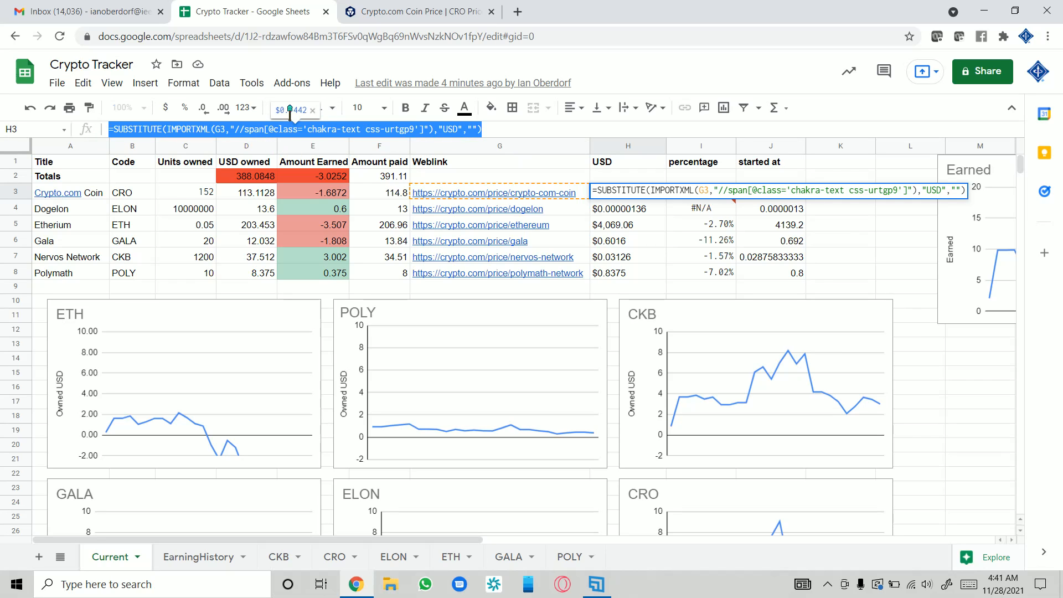
pyautogui.click(515, 128)
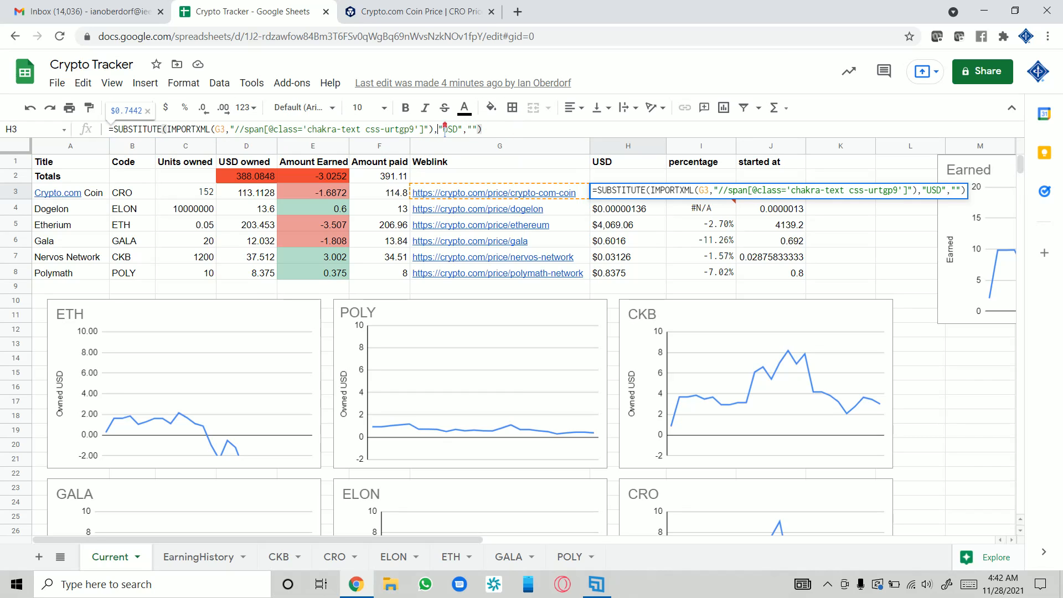
pyautogui.moveTo(439, 128)
pyautogui.mouseDown()
pyautogui.moveTo(496, 128)
pyautogui.moveTo(457, 128)
pyautogui.mouseUp()
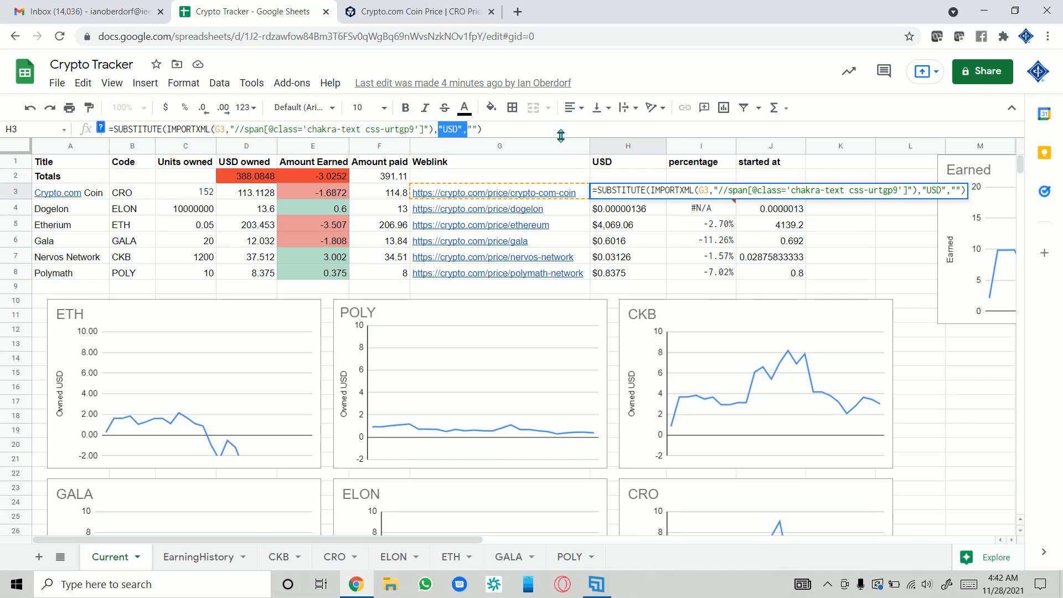
pyautogui.click(544, 128)
pyautogui.press('Return')
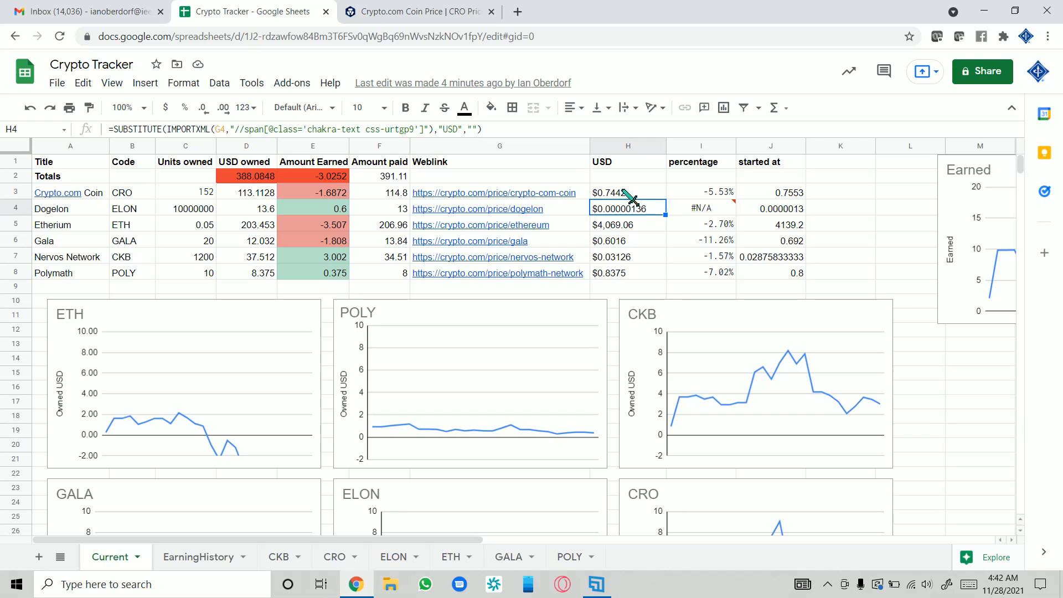
# - Review the H3 price formula again and compare it with the price shown on the Crypto.com Coin page
pyautogui.click(631, 197)
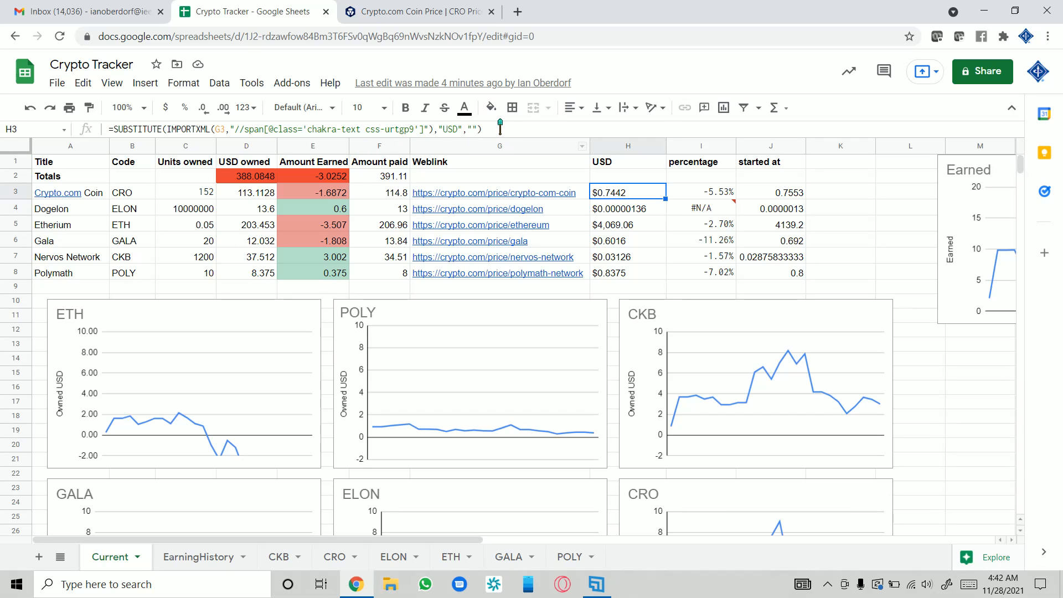
pyautogui.press('Return')
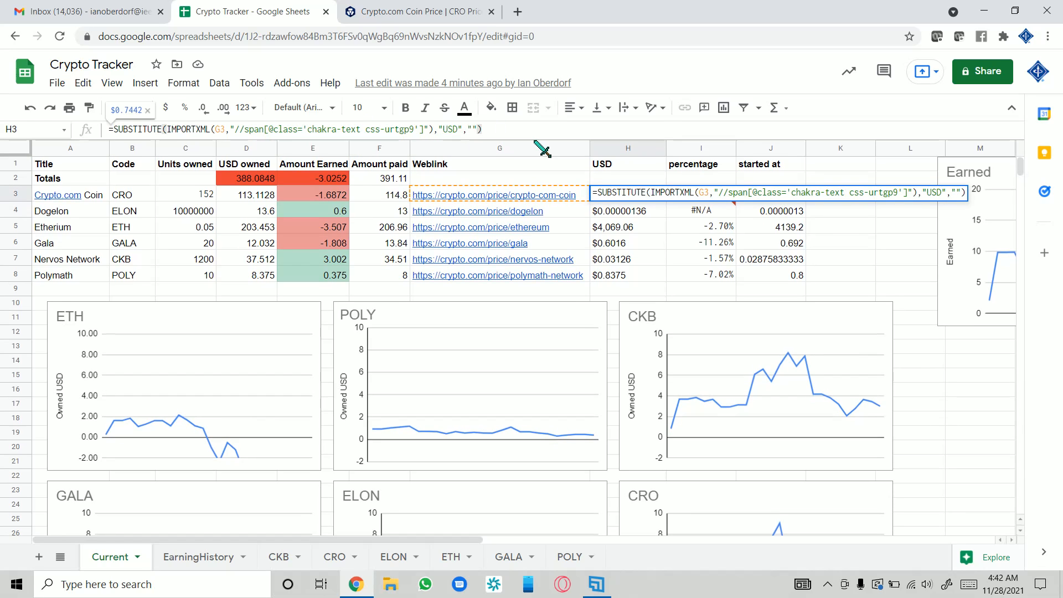
pyautogui.click(659, 215)
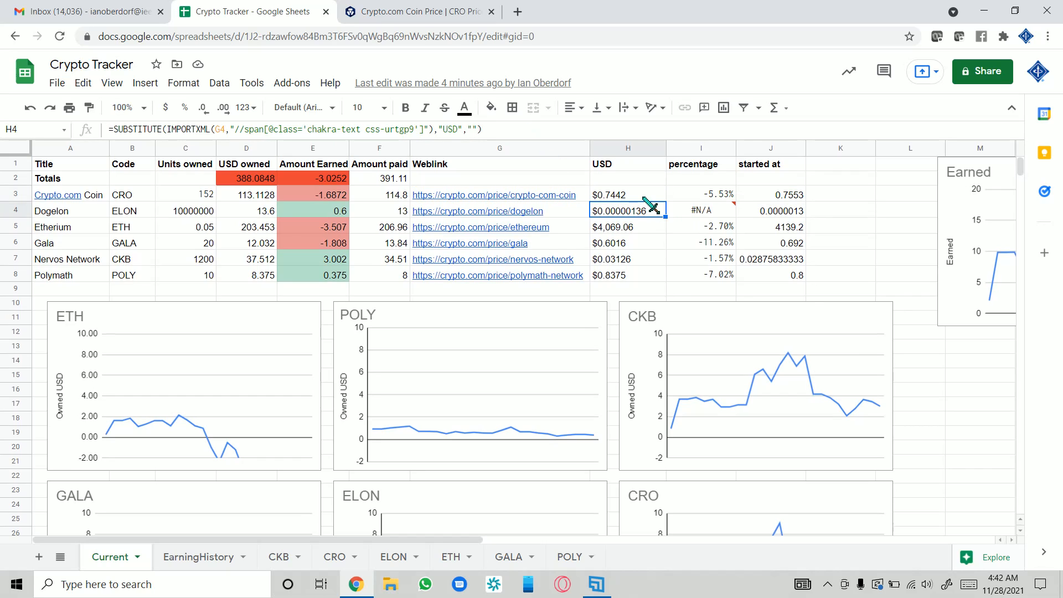
pyautogui.click(644, 199)
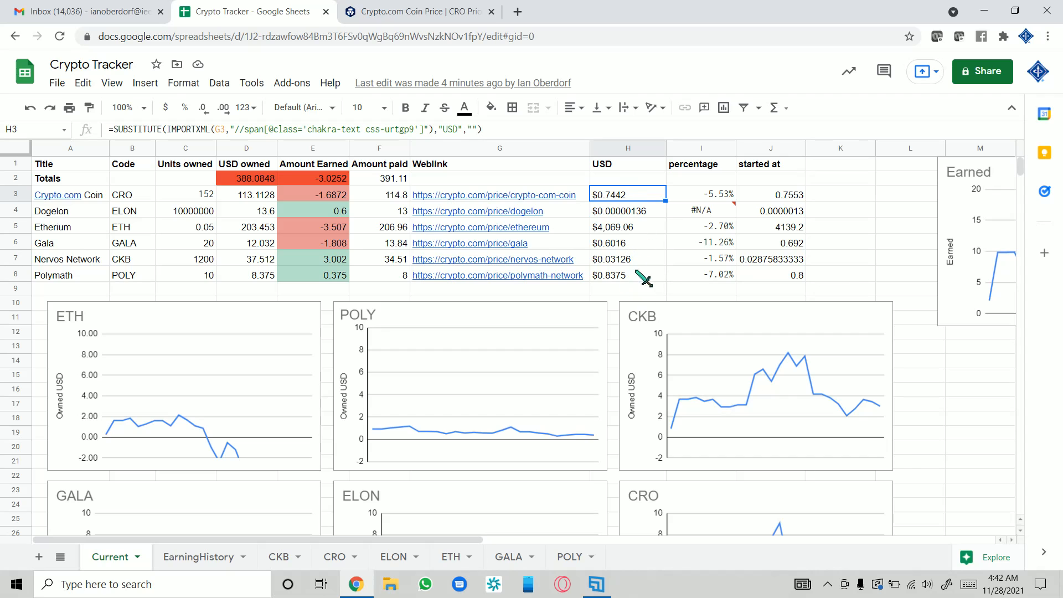
pyautogui.click(421, 12)
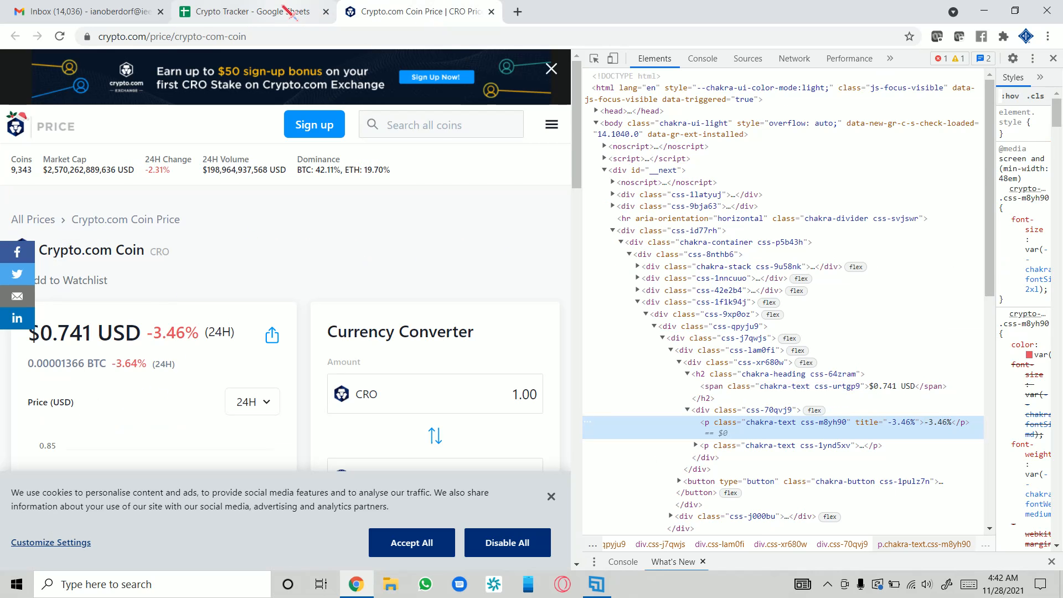
pyautogui.click(300, 9)
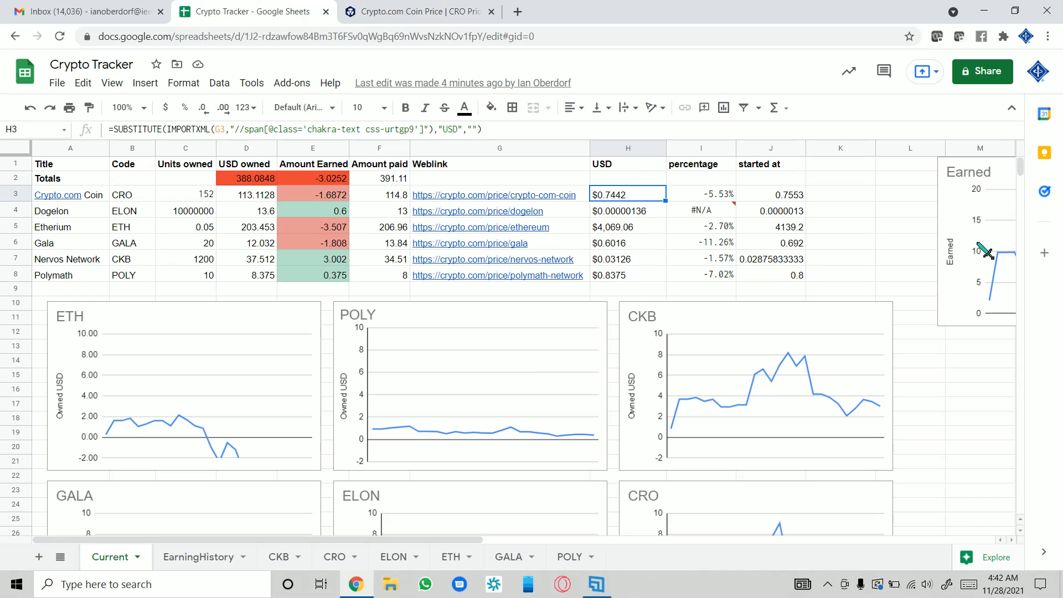
# - Examine the units owned, amount paid and USD price cells in the Crypto.com Coin row
pyautogui.click(869, 258)
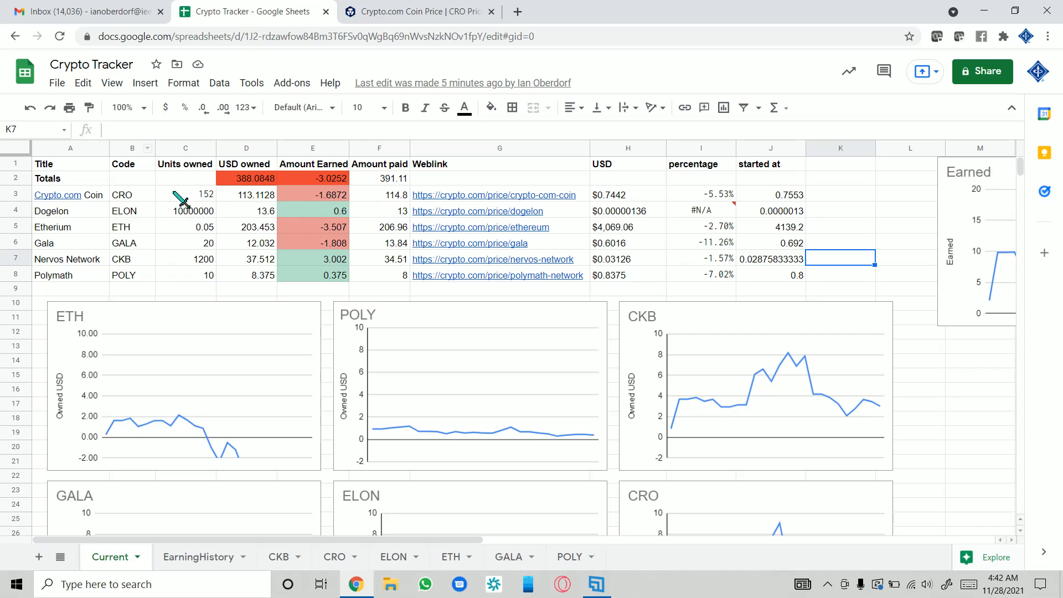
pyautogui.click(189, 194)
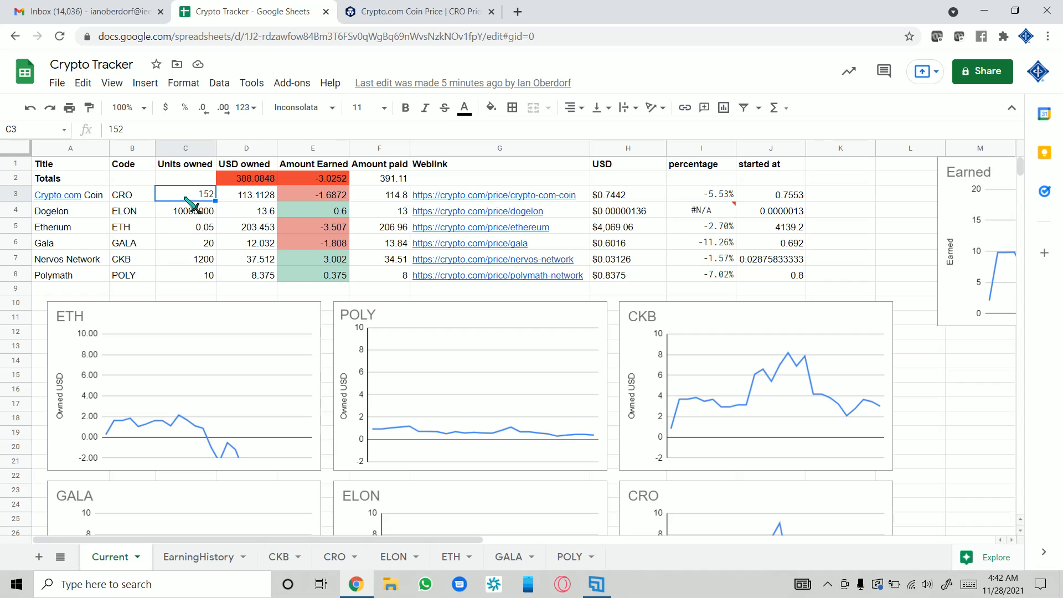
pyautogui.click(380, 201)
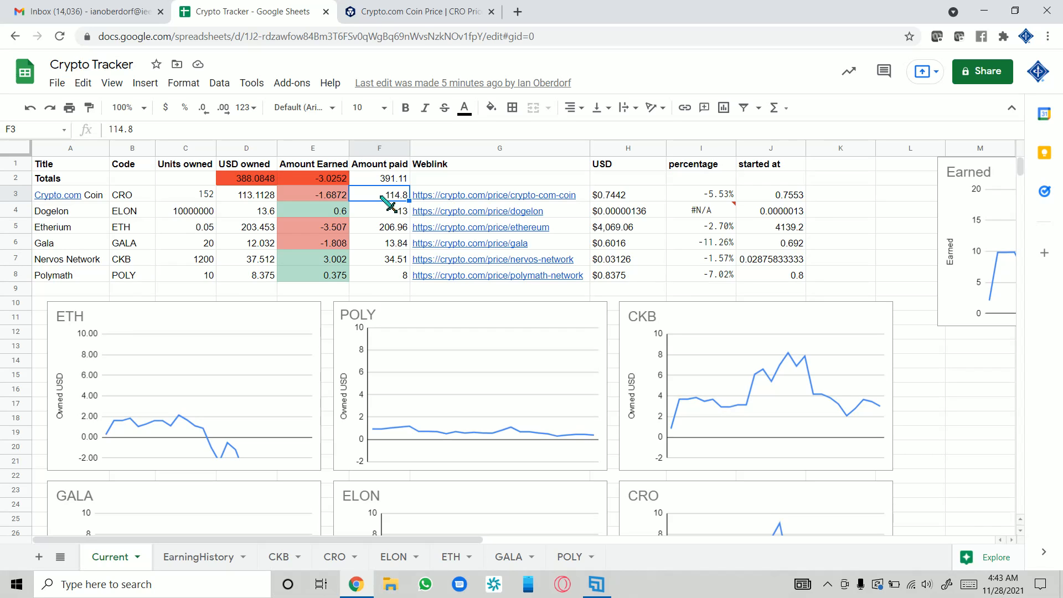
pyautogui.click(649, 201)
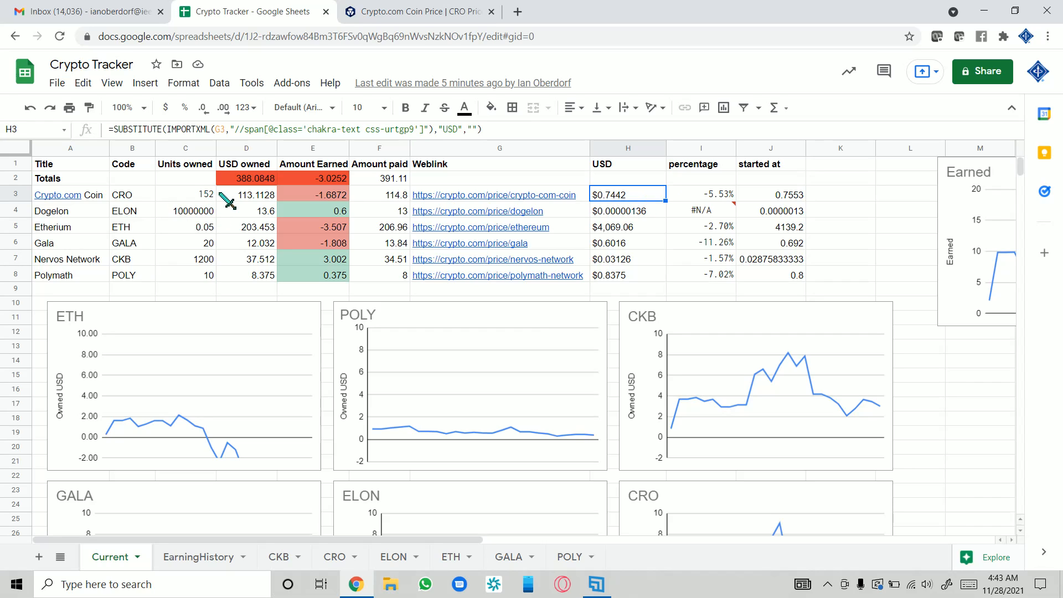
pyautogui.click(380, 197)
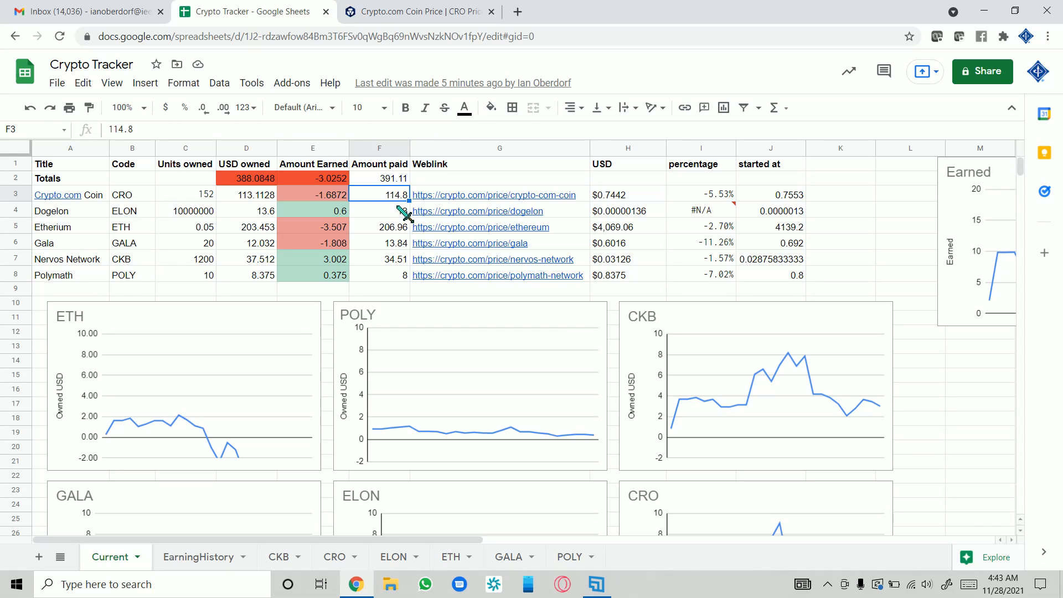
# - Draft the formula =h3*c3 in K3 to multiply the coin's USD price by the units owned
pyautogui.click(858, 196)
pyautogui.write('=')
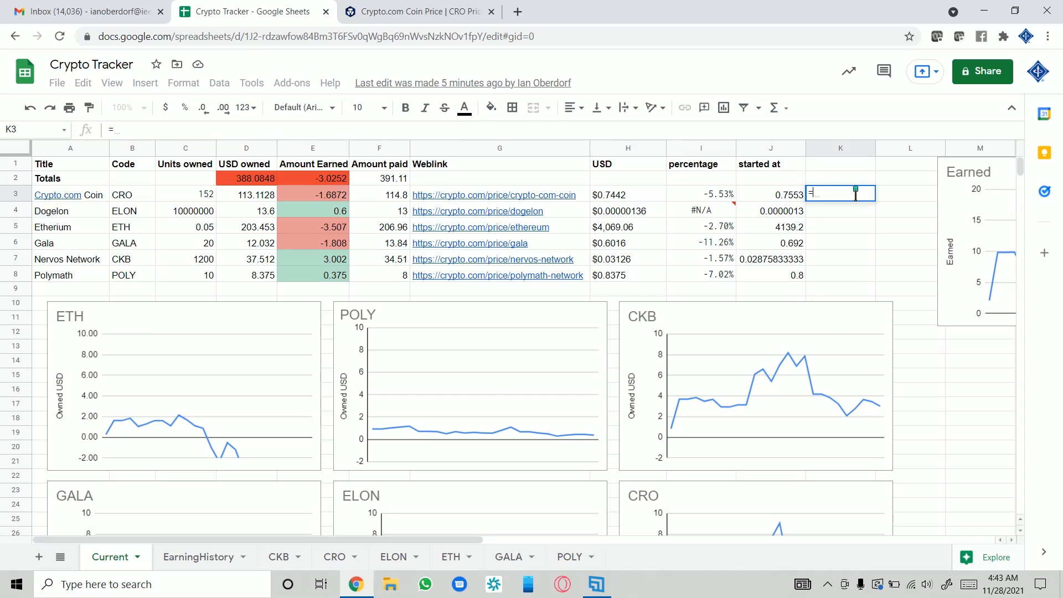
pyautogui.write('h')
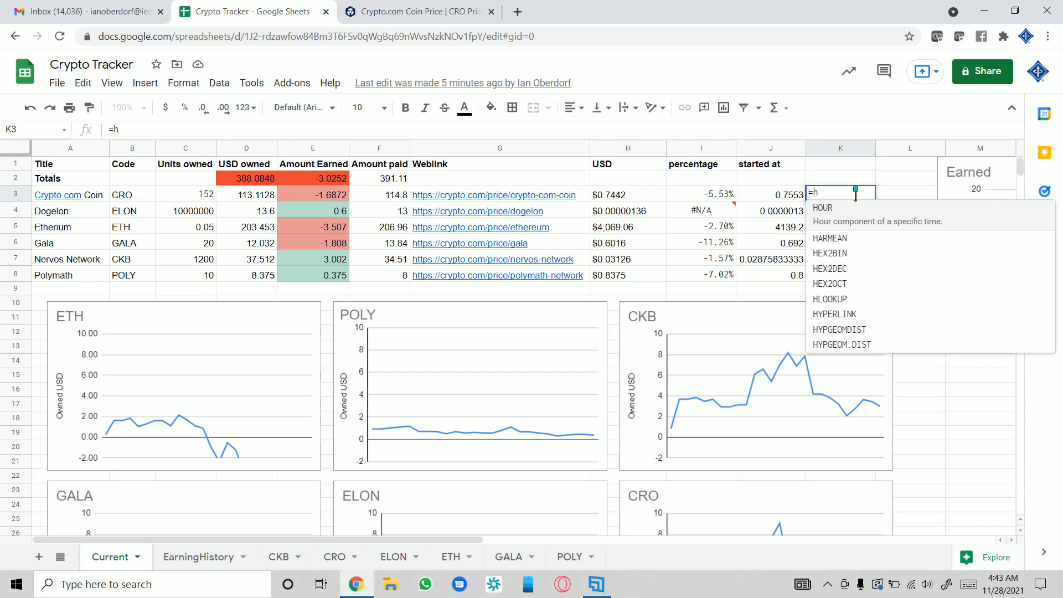
pyautogui.write('3+')
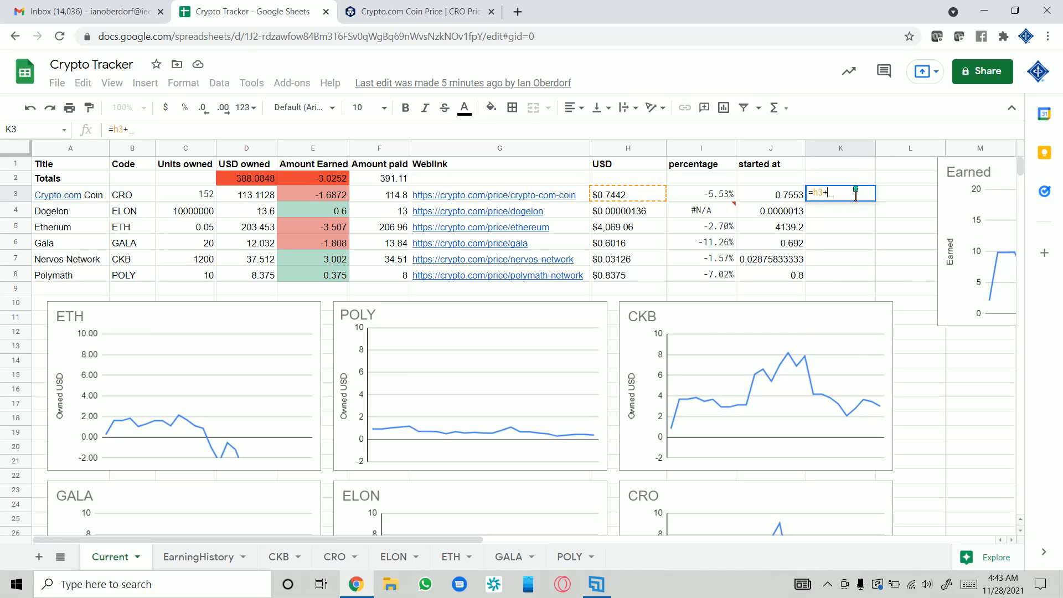
pyautogui.write('c')
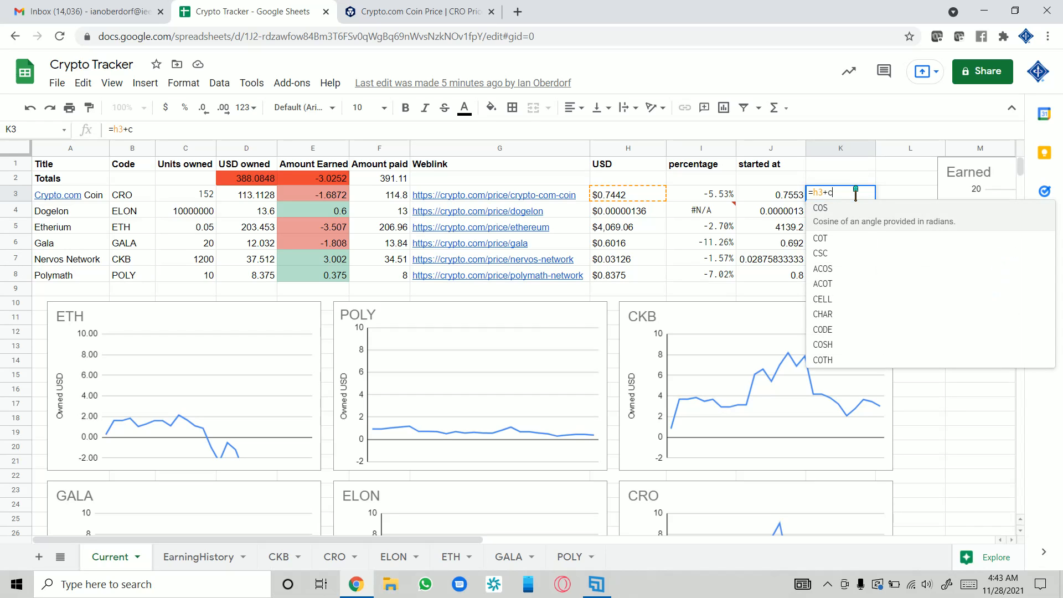
pyautogui.write('3')
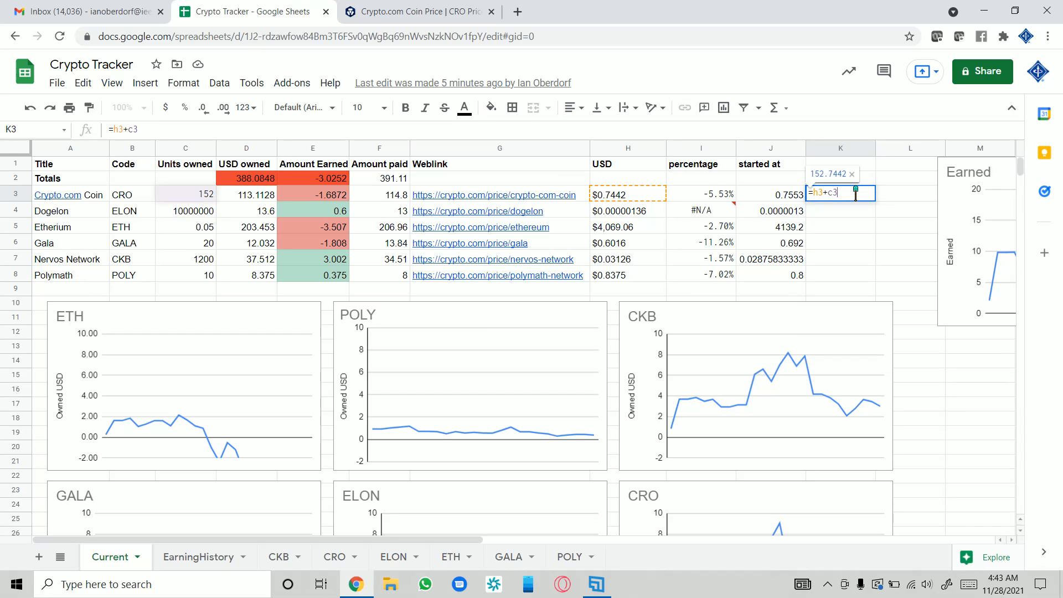
pyautogui.press('Left')
pyautogui.press('Left')
pyautogui.press('BackSpace')
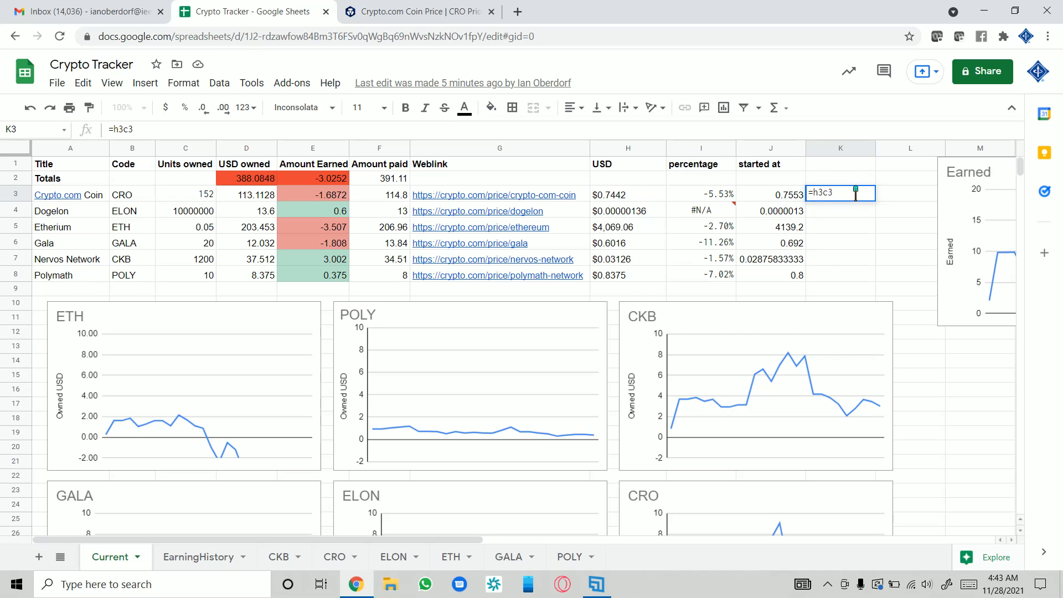
pyautogui.write('*')
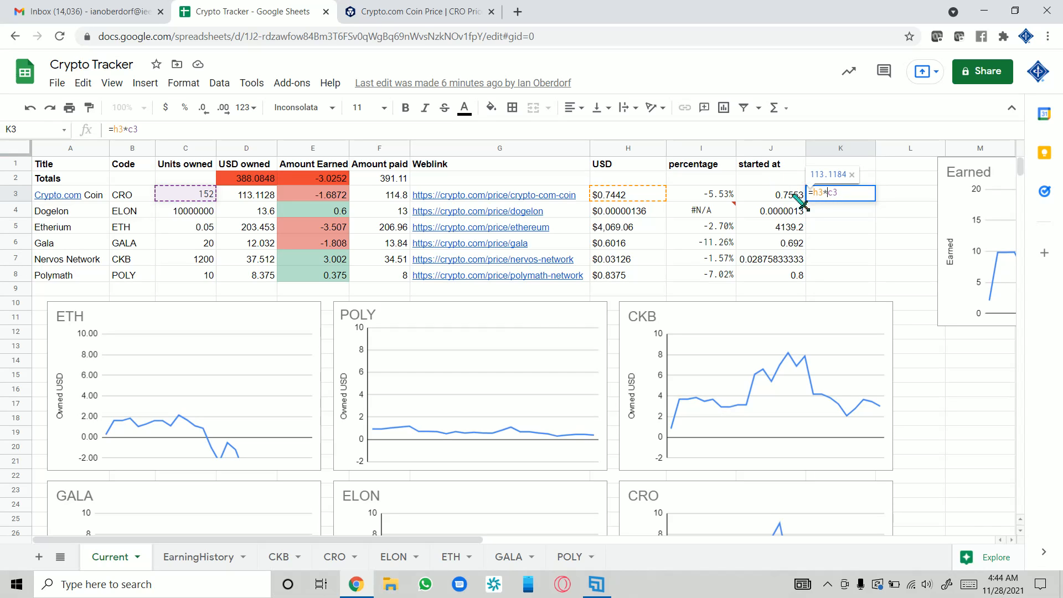
# - Change the K3 formula to =j3*c3 so it multiplies the started at price by the units owned
pyautogui.click(823, 192)
pyautogui.press('Left')
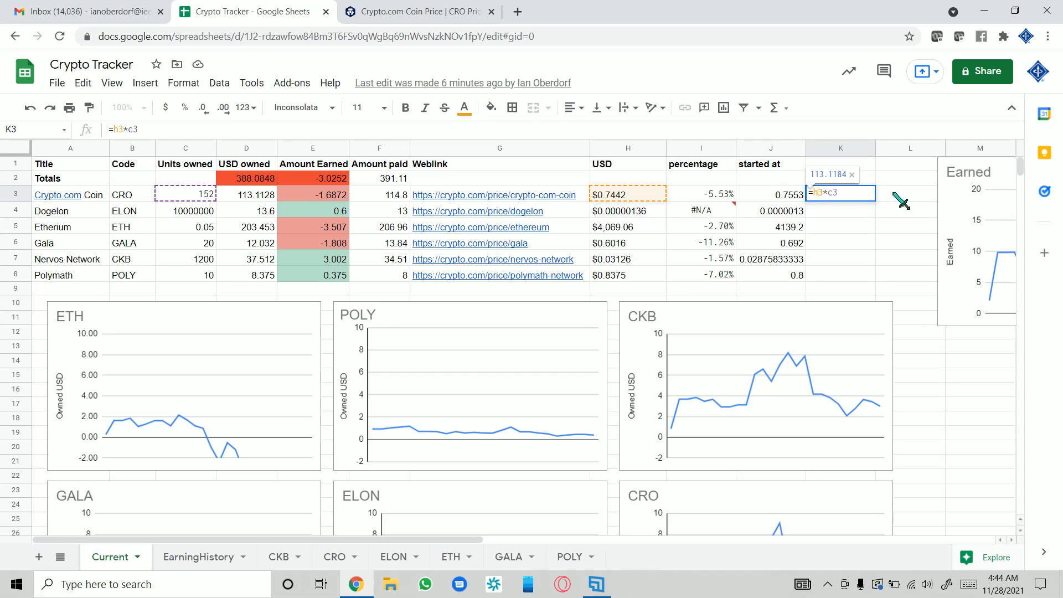
pyautogui.press('BackSpace')
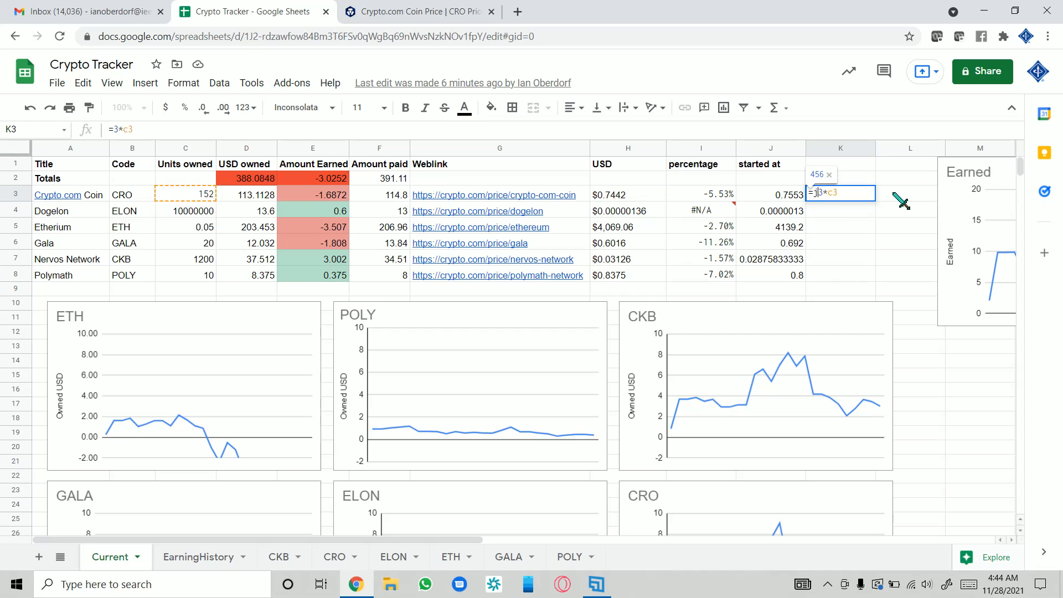
pyautogui.write('j')
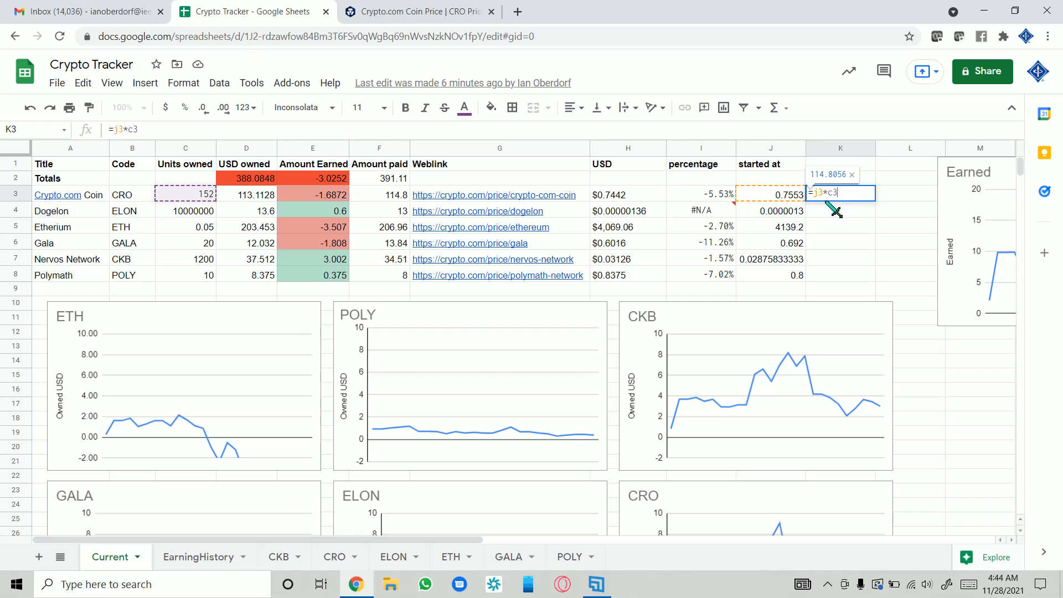
pyautogui.moveTo(847, 191); pyautogui.dragTo(808, 192)
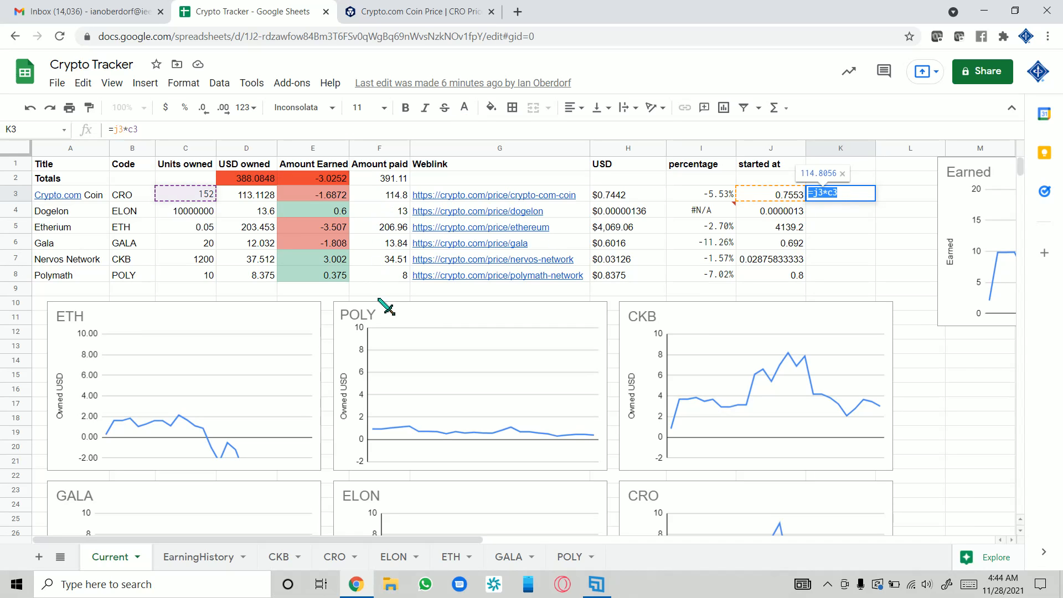
pyautogui.click(845, 192)
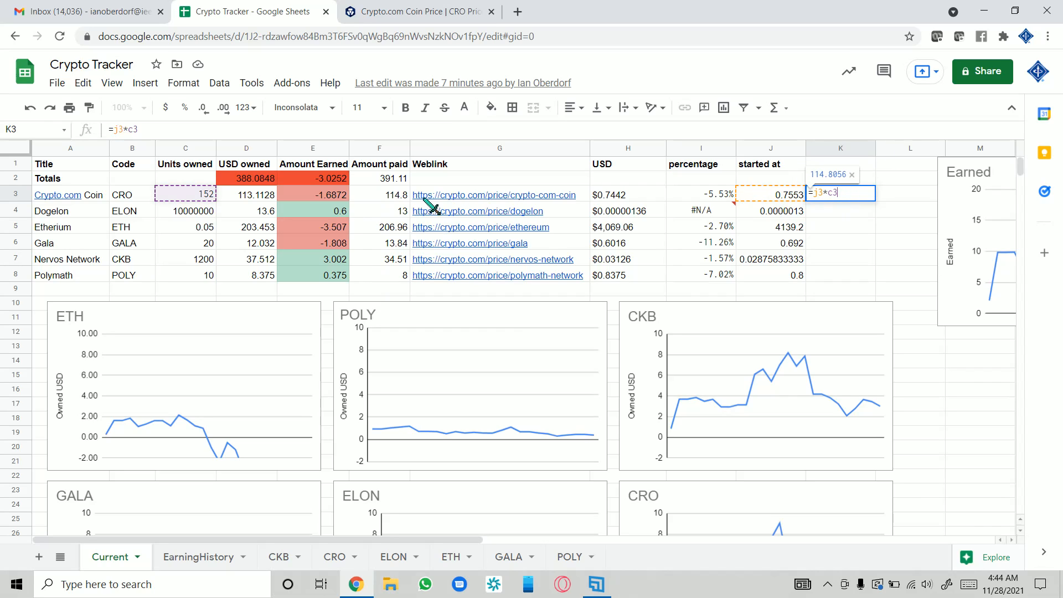
pyautogui.click(867, 244)
# - Copy the K3 formula into K4 through K6 for the Dogelon, Etherium and Gala rows
pyautogui.click(850, 196)
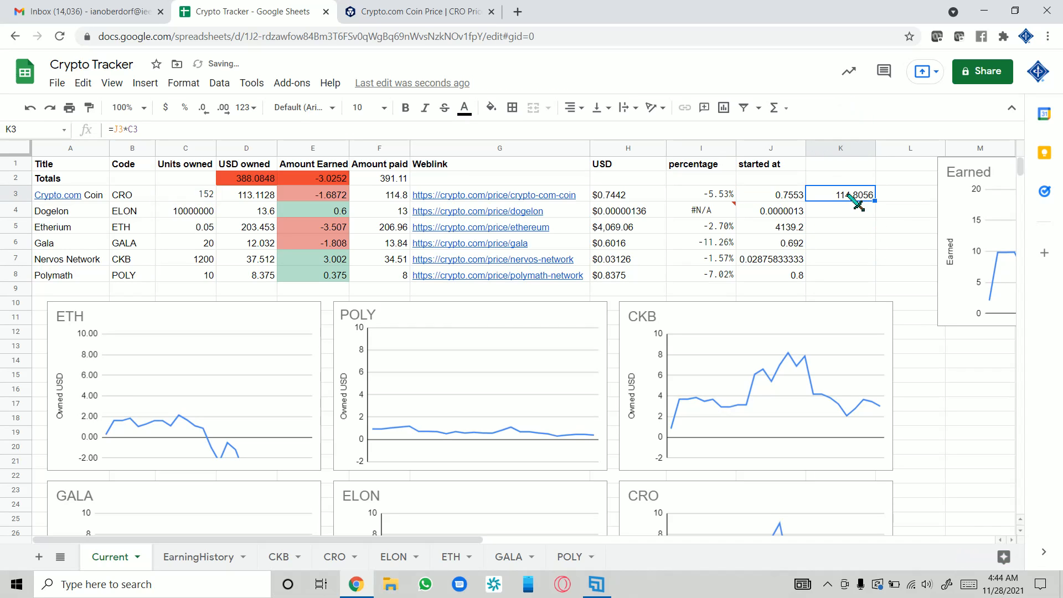
pyautogui.hotkey('ctrl', 'c')
pyautogui.click(864, 216)
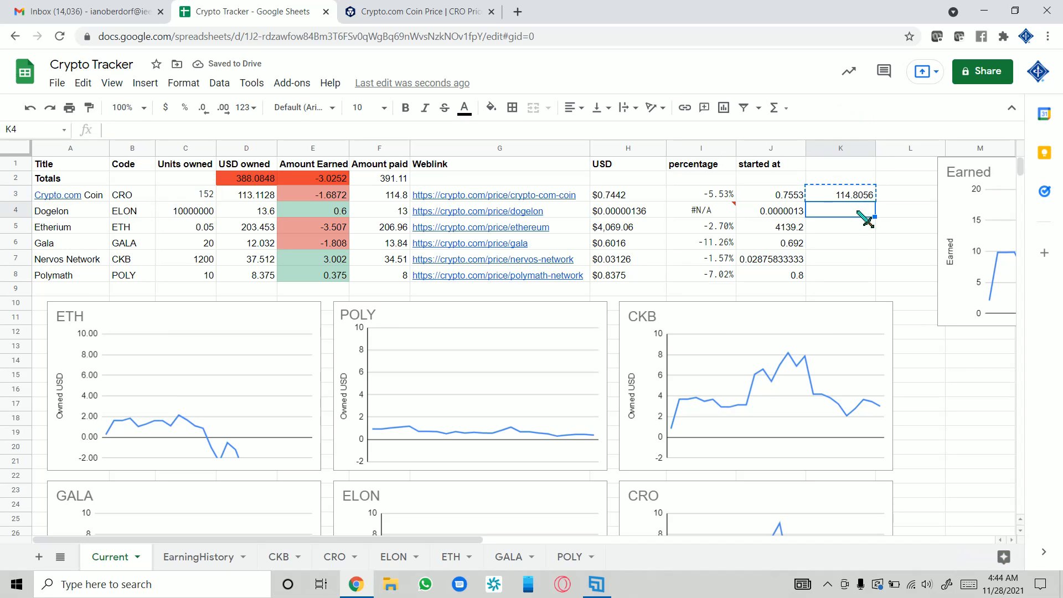
pyautogui.hotkey('ctrl', 'v')
pyautogui.press('Return')
pyautogui.hotkey('ctrl', 'v')
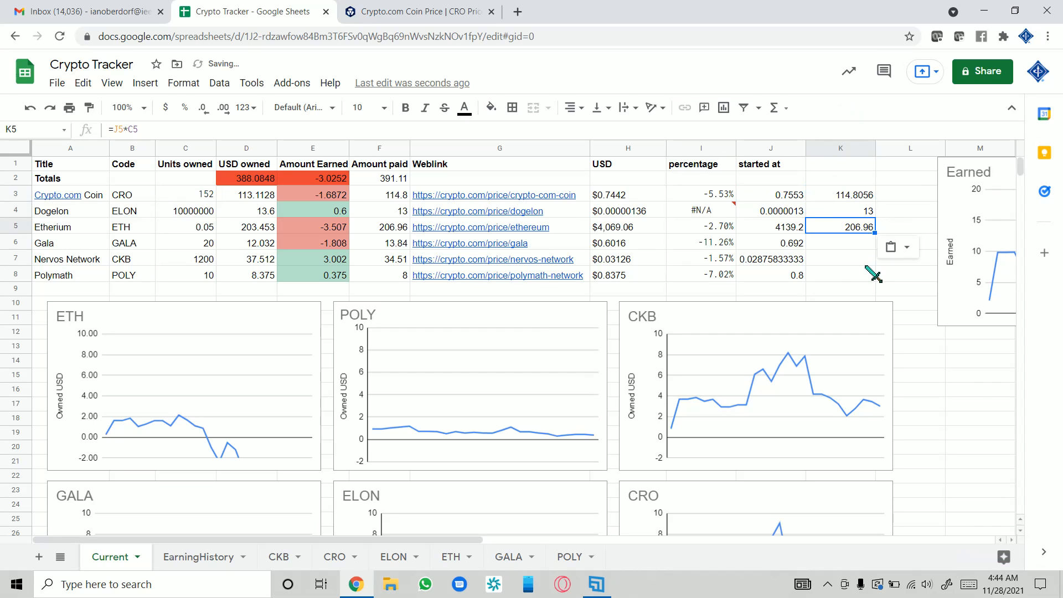
pyautogui.press('Return')
pyautogui.hotkey('ctrl', 'v')
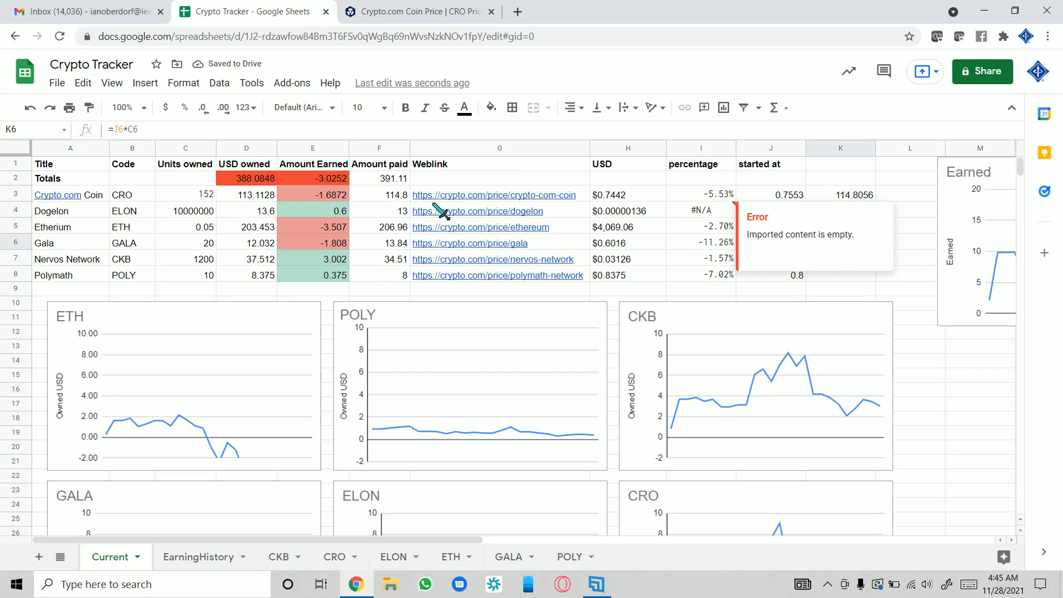
# - Clear the trial amount paid calculations from cells K2:K7
pyautogui.moveTo(925, 219); pyautogui.dragTo(841, 261)
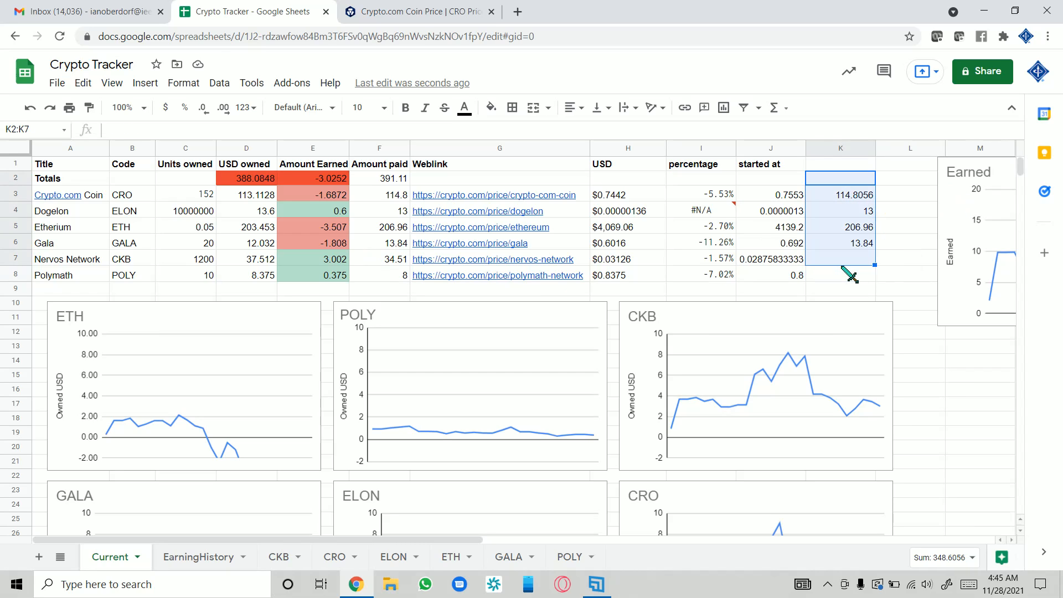
pyautogui.press('Delete')
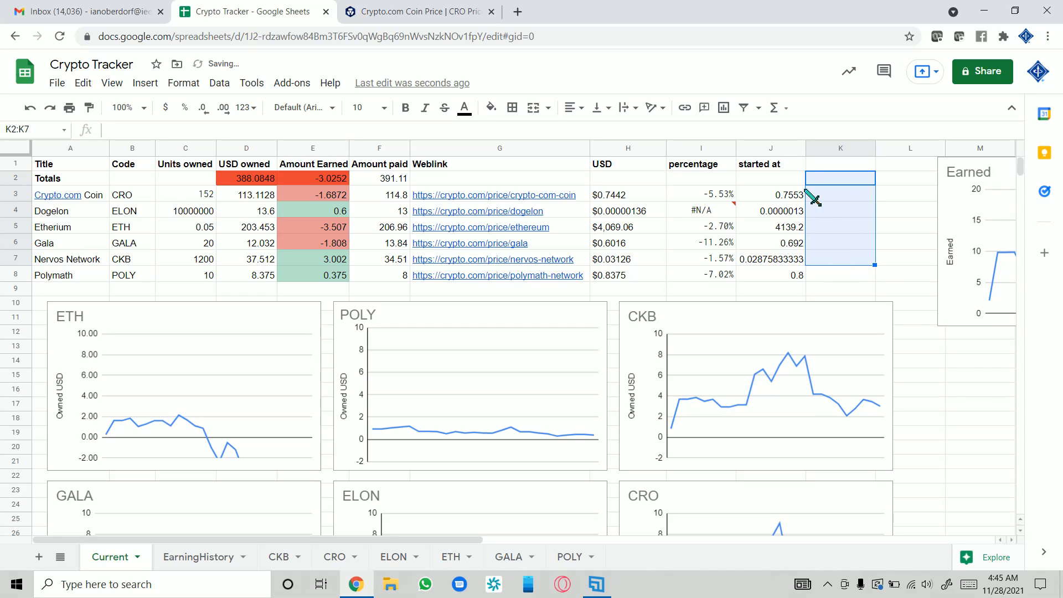
pyautogui.click(781, 178)
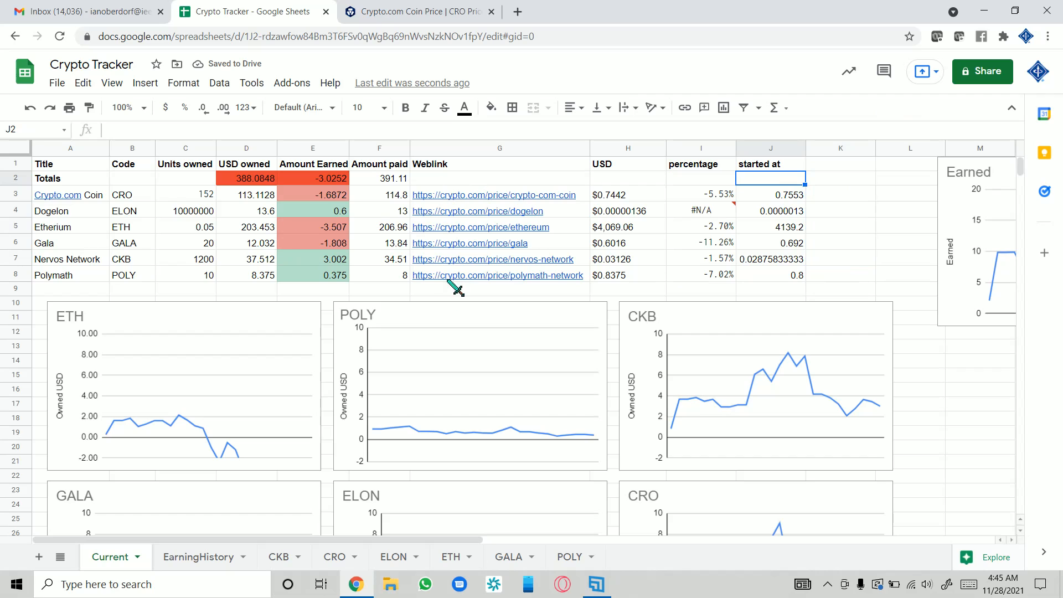
pyautogui.click(597, 584)
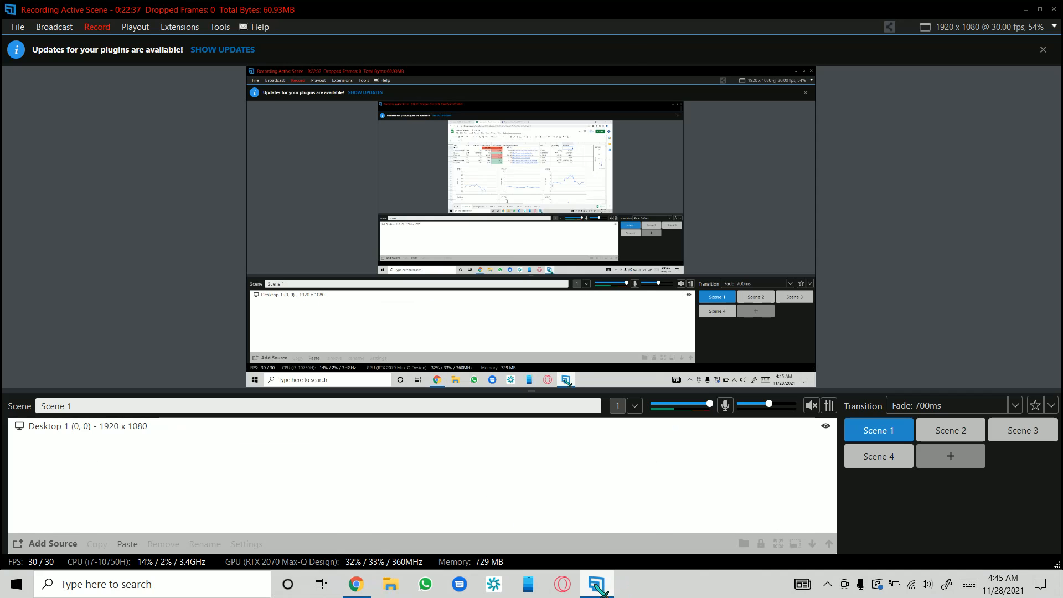
pyautogui.hotkey('alt', 'Tab')
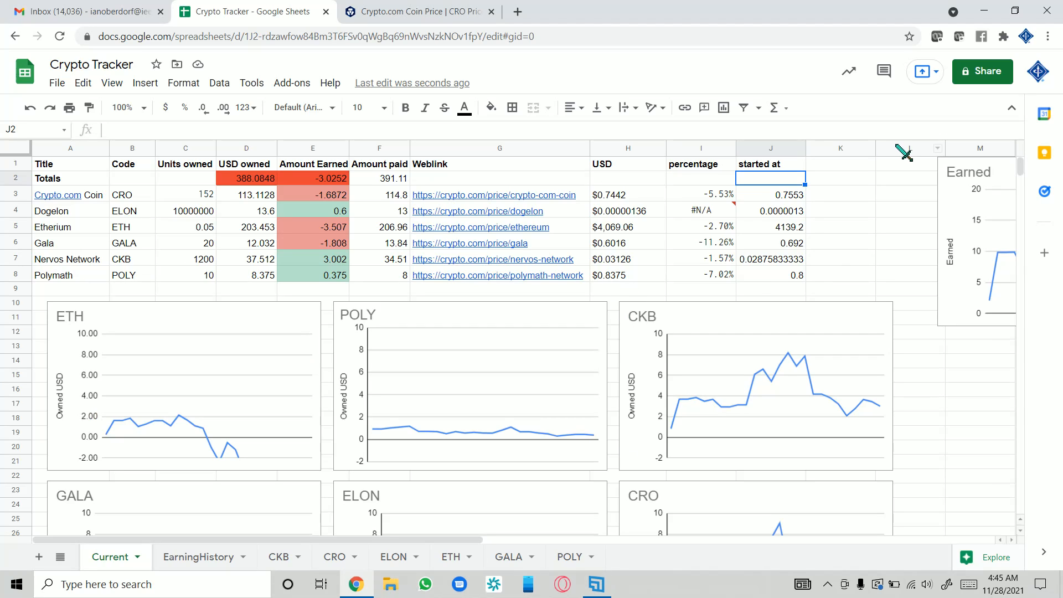
pyautogui.moveTo(518, 243)
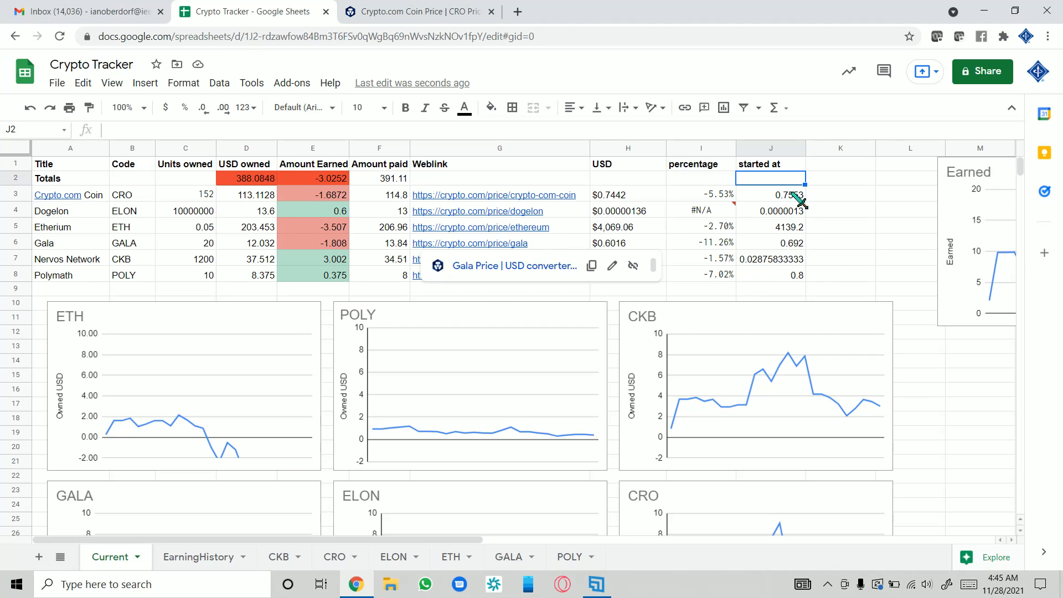
pyautogui.click(894, 213)
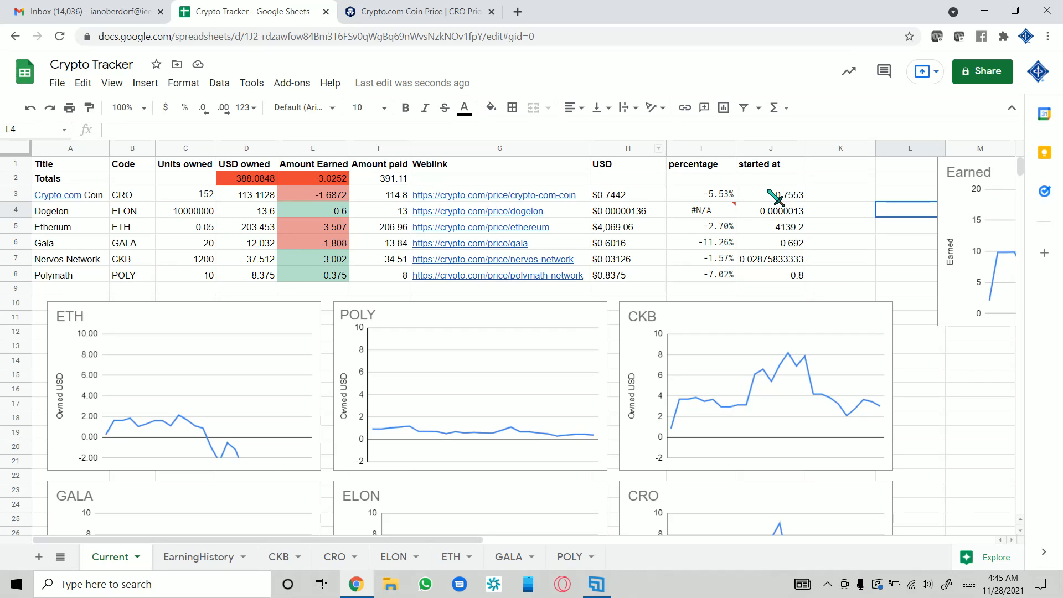
# - Examine the Amount Earned formula in E3 for the Crypto.com Coin row
pyautogui.click(319, 198)
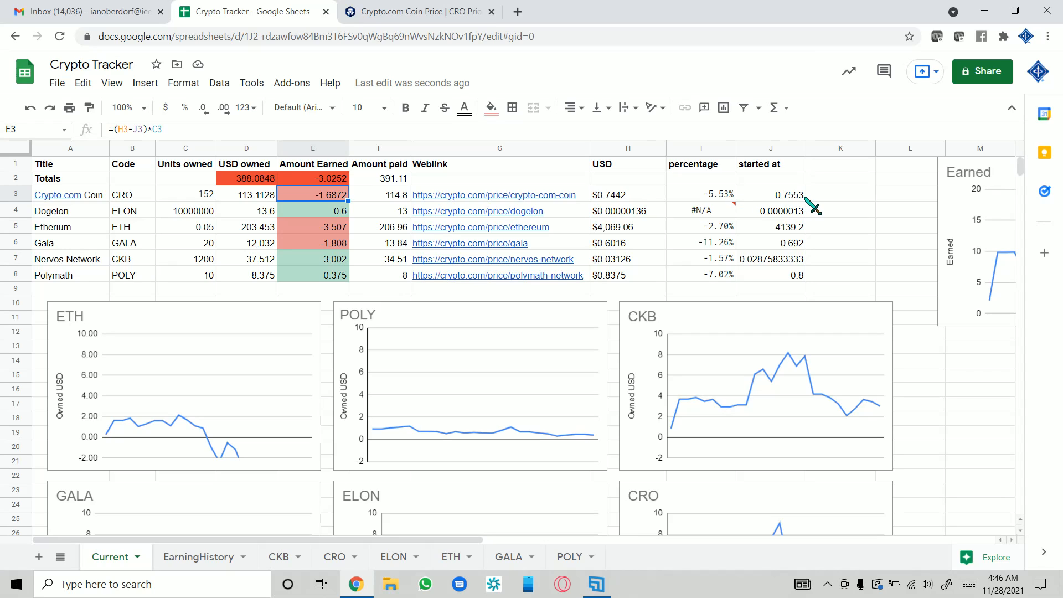
pyautogui.moveTo(429, 199)
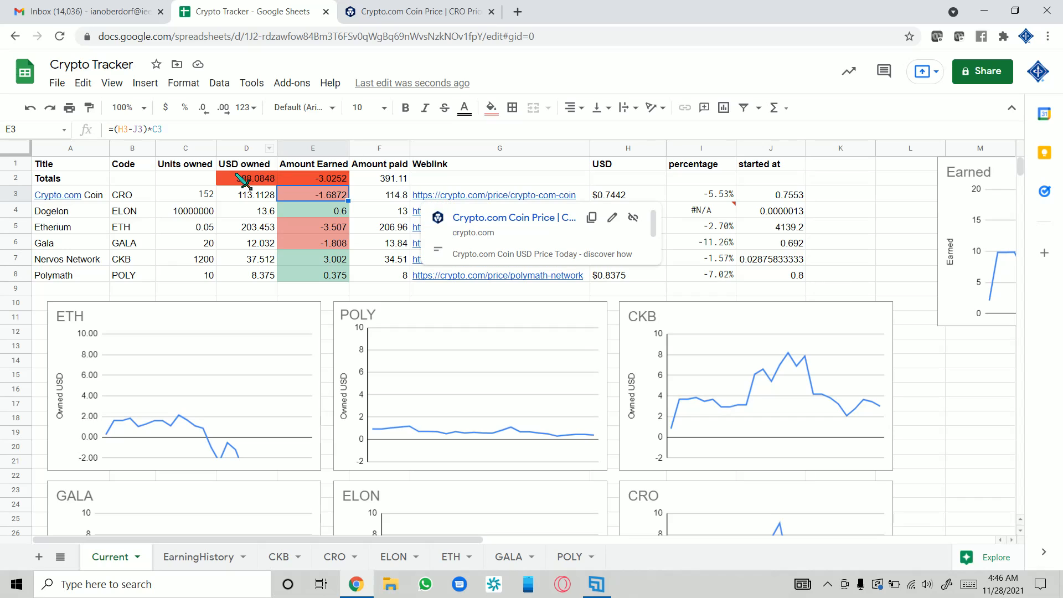
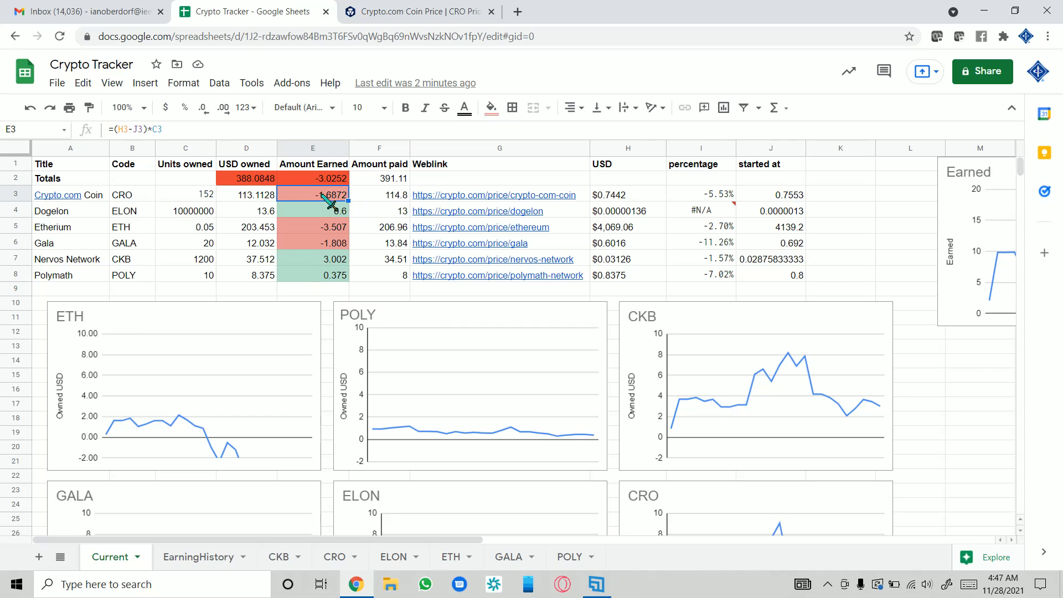
pyautogui.click(326, 213)
# - Inspect the sum formula and its range in the Amount Earned total cell E2, along with the coin values in E3:E8
pyautogui.click(319, 183)
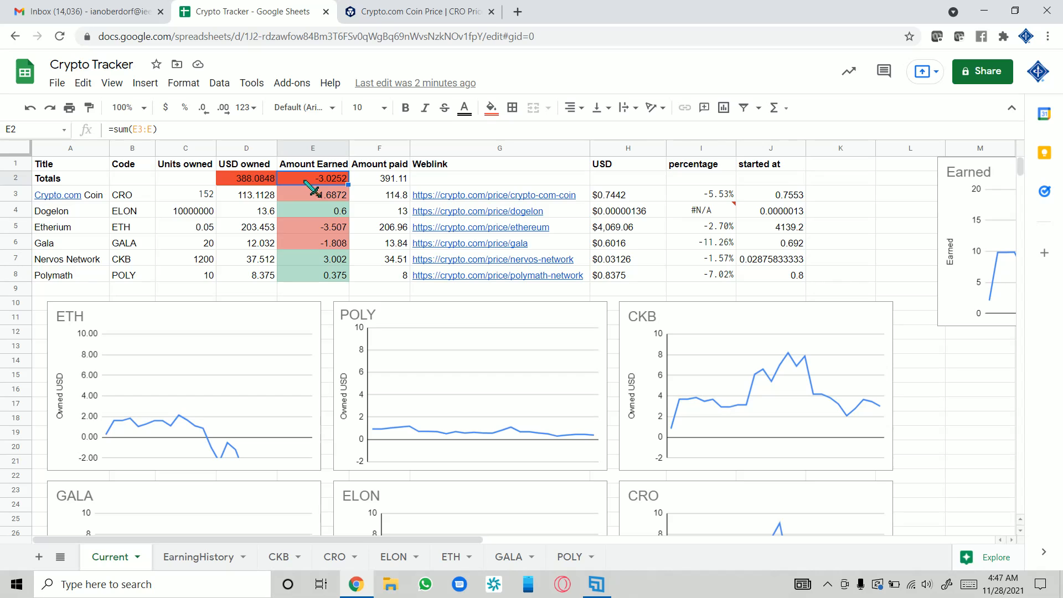
pyautogui.moveTo(308, 195); pyautogui.dragTo(320, 281)
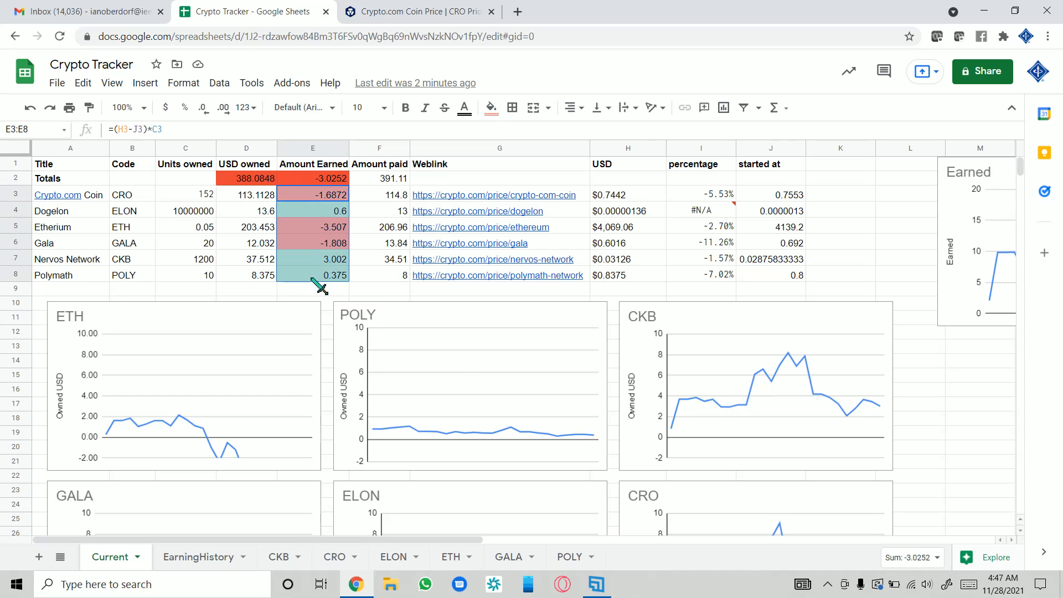
pyautogui.rightClick(311, 198)
pyautogui.press('Escape')
pyautogui.click(308, 180)
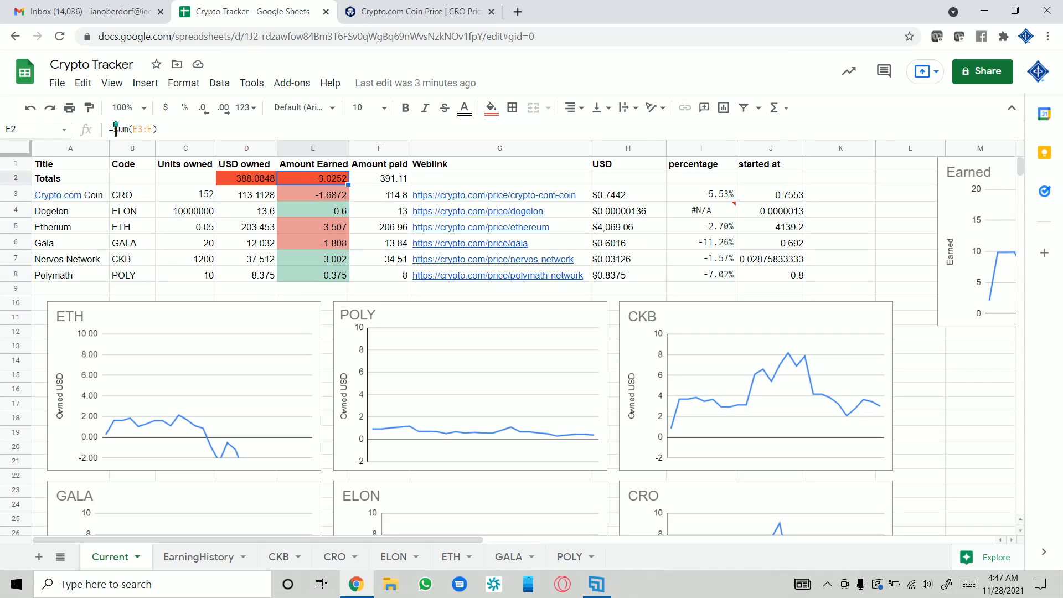
pyautogui.click(141, 129)
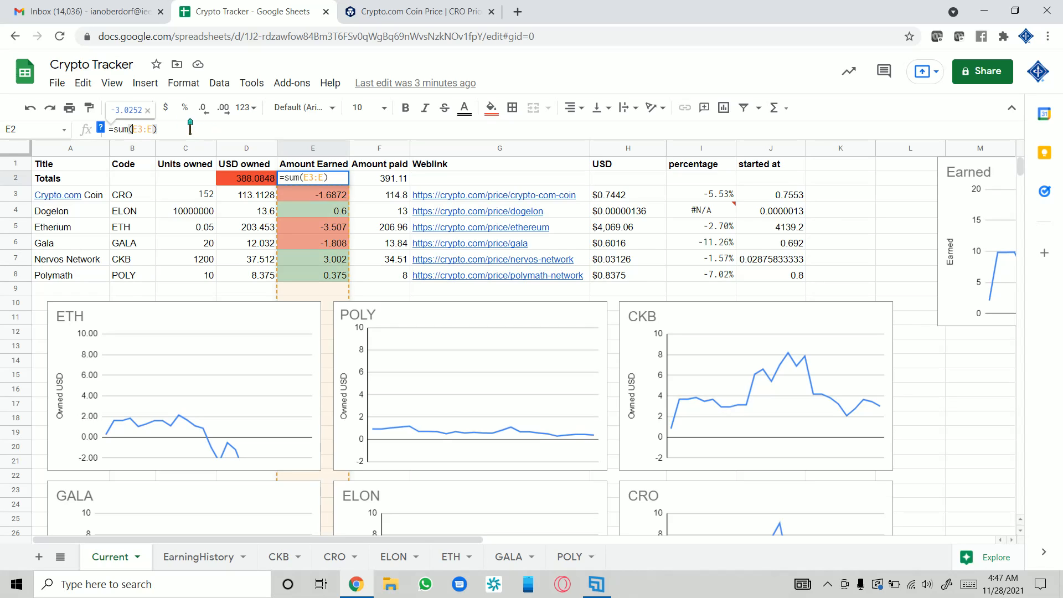
pyautogui.click(128, 133)
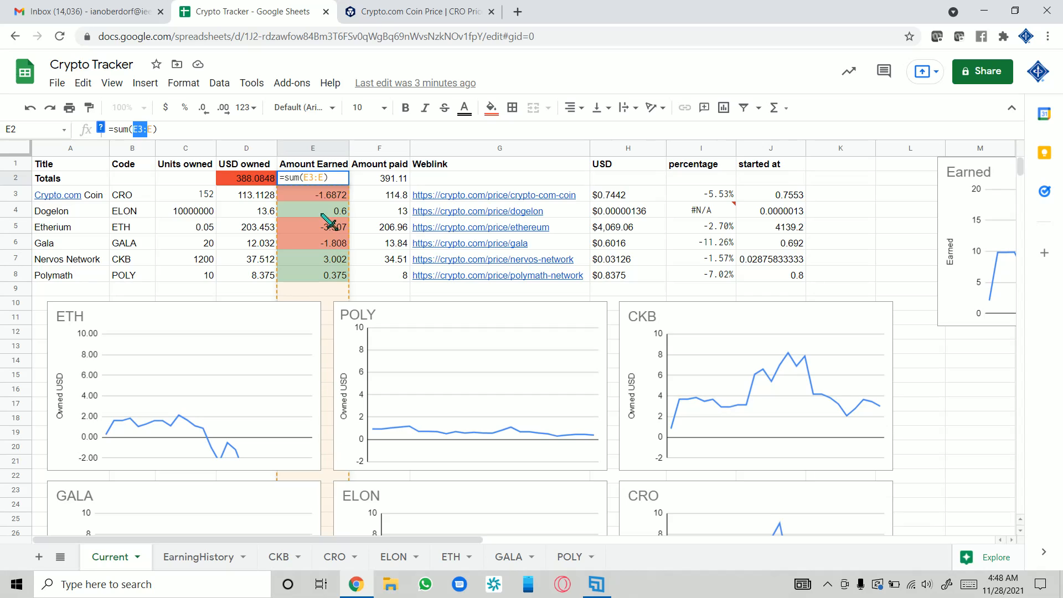
pyautogui.click(418, 178)
pyautogui.click(333, 180)
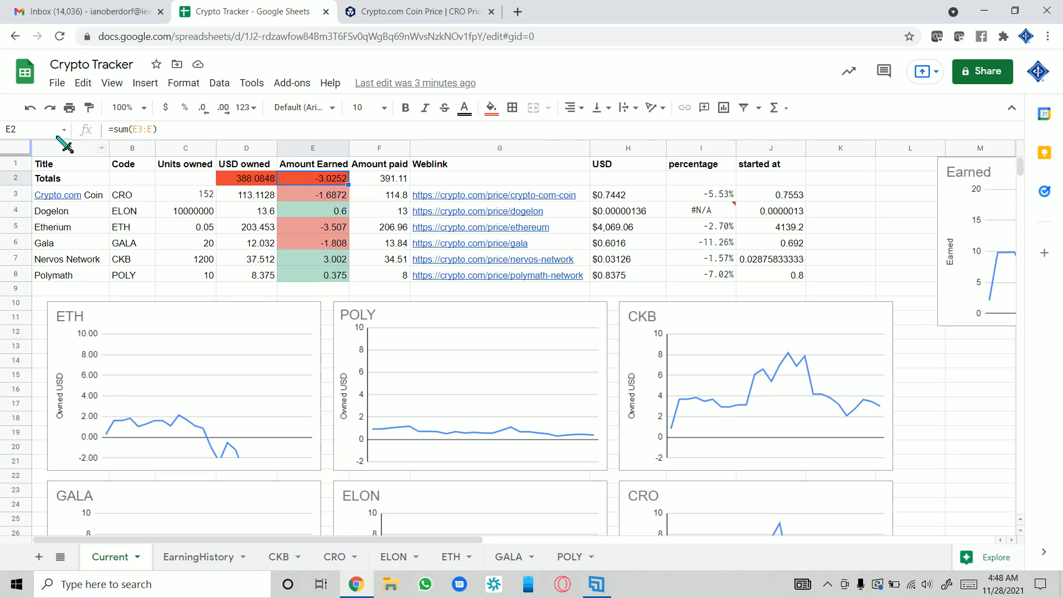
# - Select the Amount Earned values E3:E8 and highlight the entire formula in total cell E2 to compare them
pyautogui.click(315, 198)
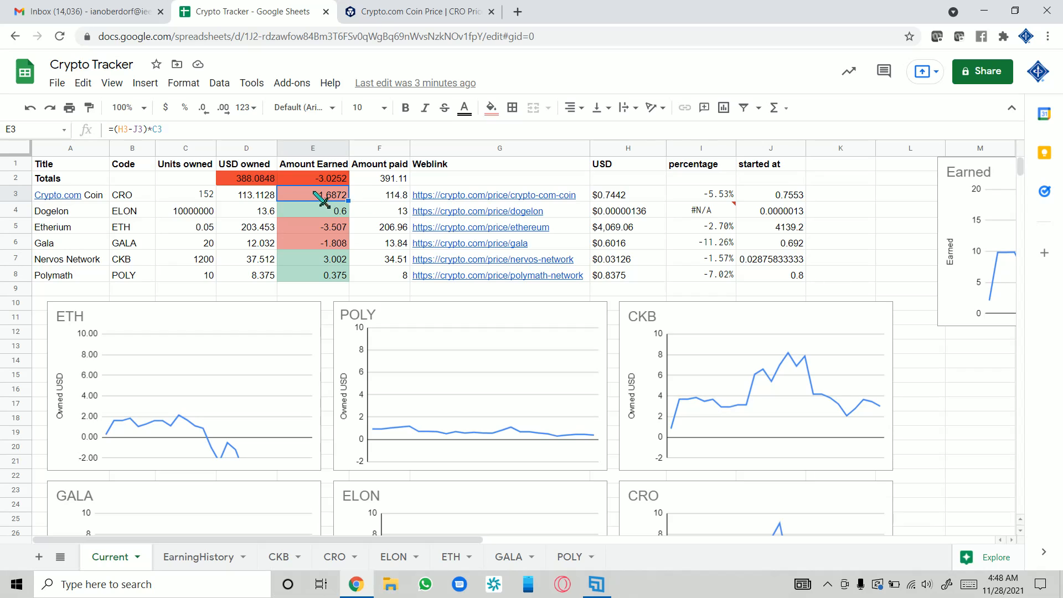
pyautogui.moveTo(317, 197); pyautogui.dragTo(320, 282)
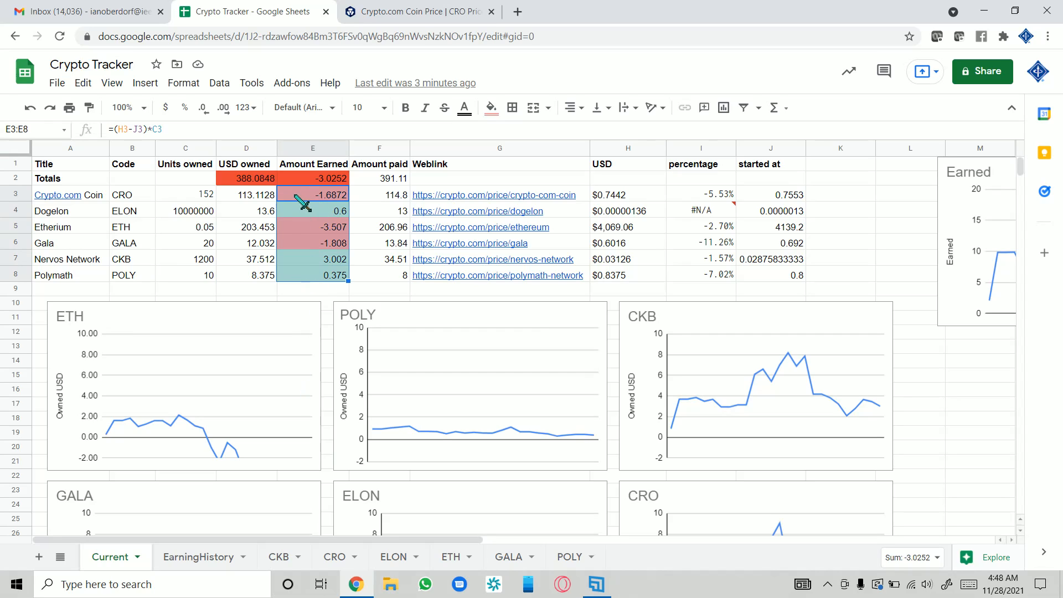
pyautogui.click(332, 179)
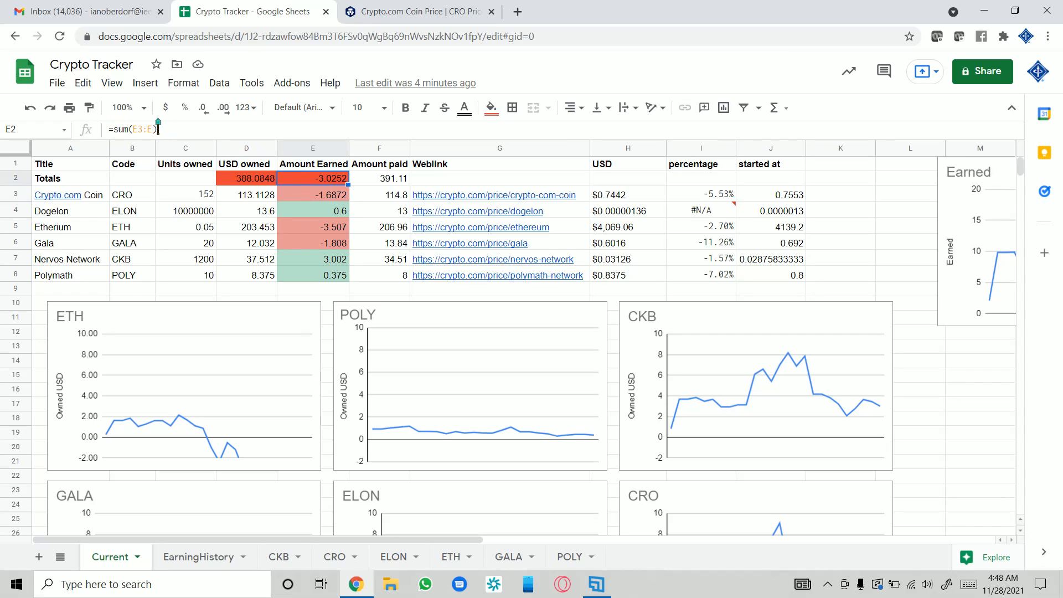
pyautogui.click(123, 129)
pyautogui.moveTo(123, 129); pyautogui.dragTo(72, 126)
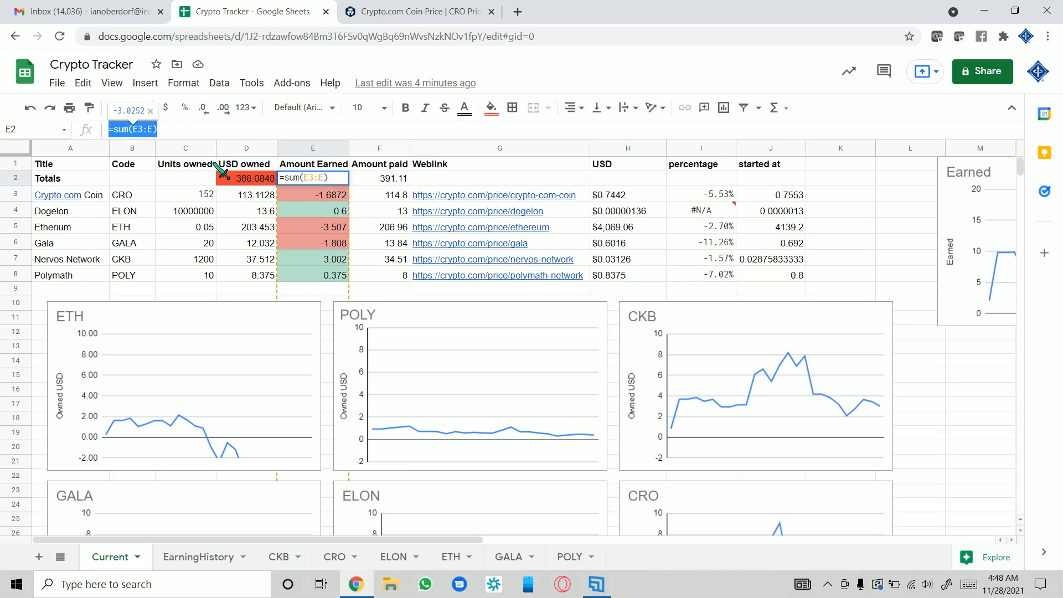
# - Check the USD owned total formula in D2 and the Crypto.com Coin formula in D3 against cells E3 and F3
pyautogui.click(244, 180)
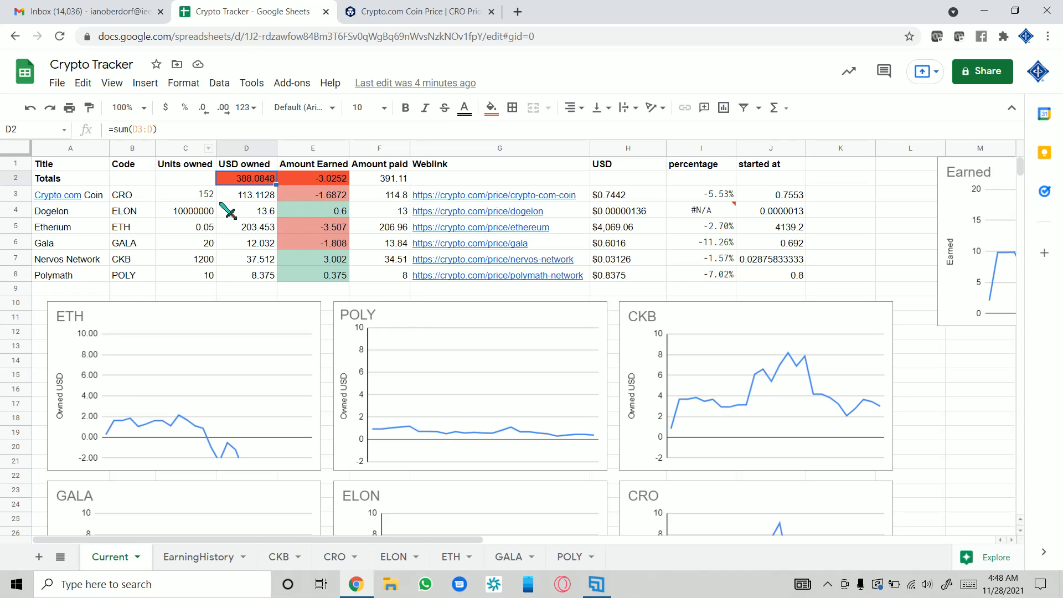
pyautogui.click(239, 195)
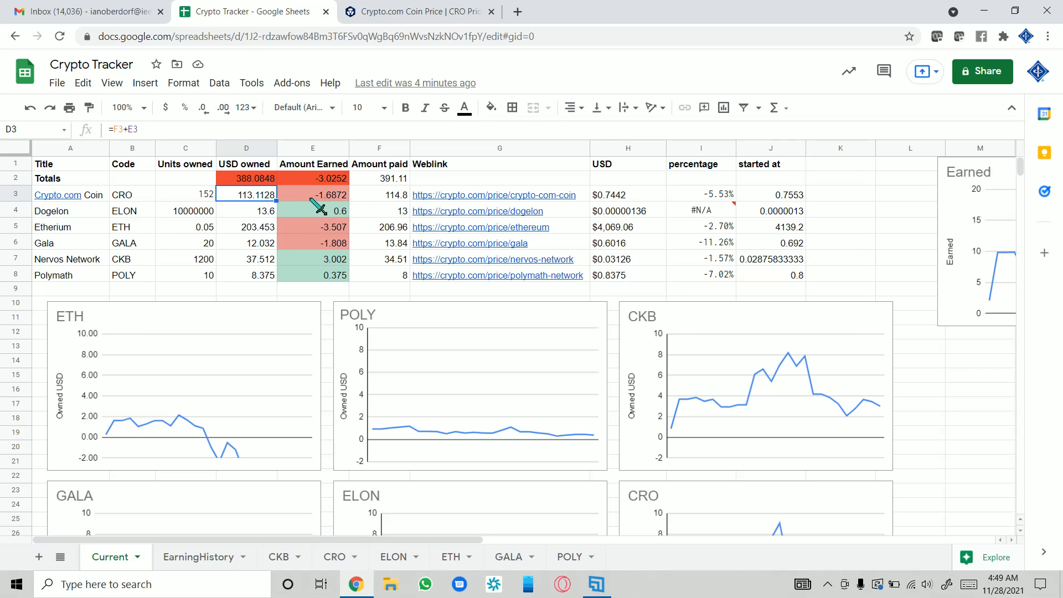
pyautogui.click(327, 197)
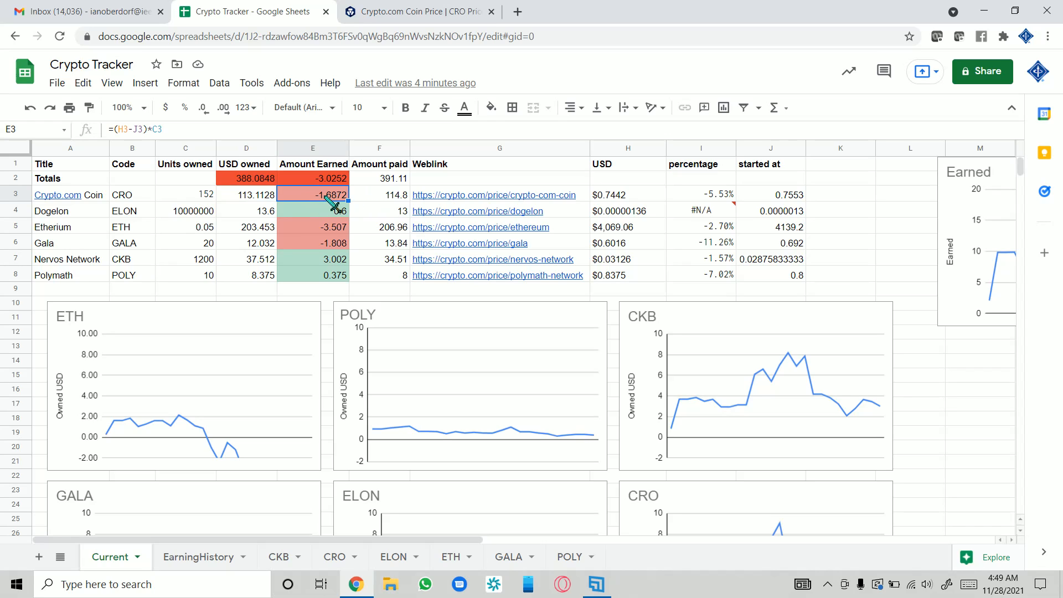
pyautogui.click(380, 195)
pyautogui.click(252, 198)
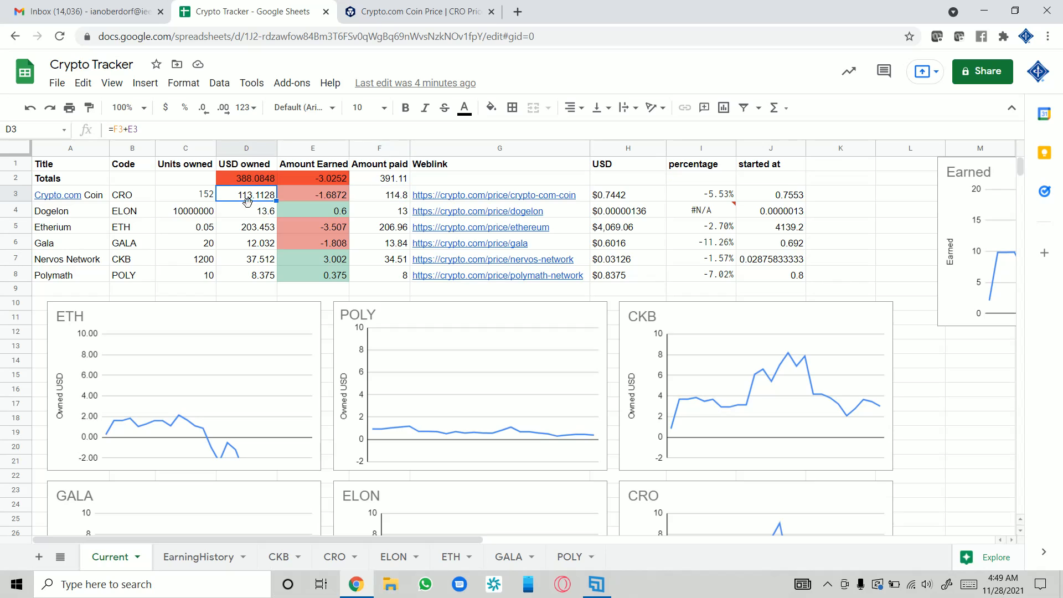
# - Compare the Crypto.com Coin formulas in D3 and E3, and select the USD owned values D3:D8
pyautogui.click(334, 198)
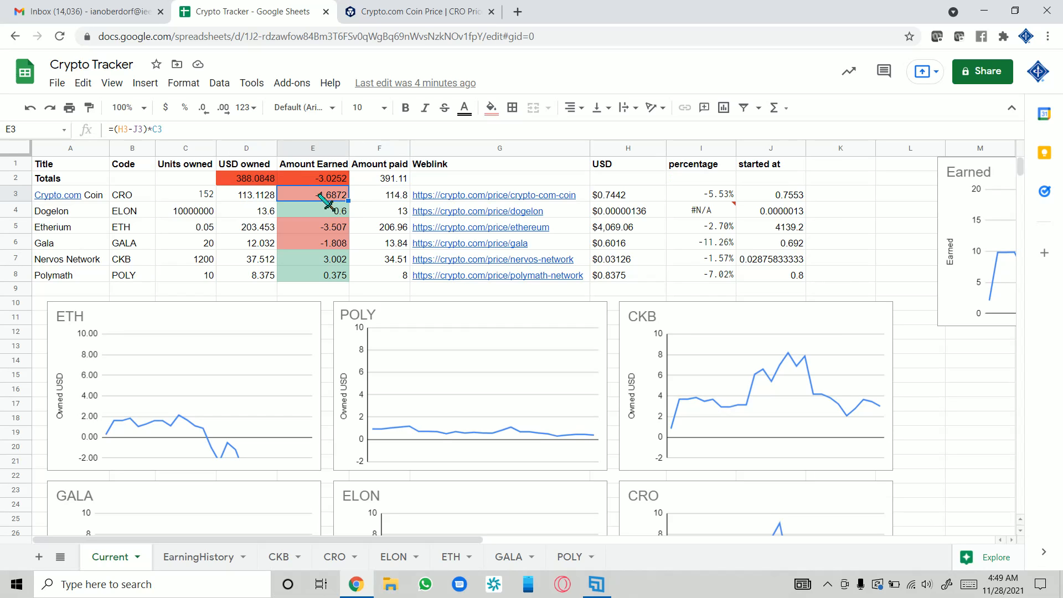
pyautogui.click(258, 199)
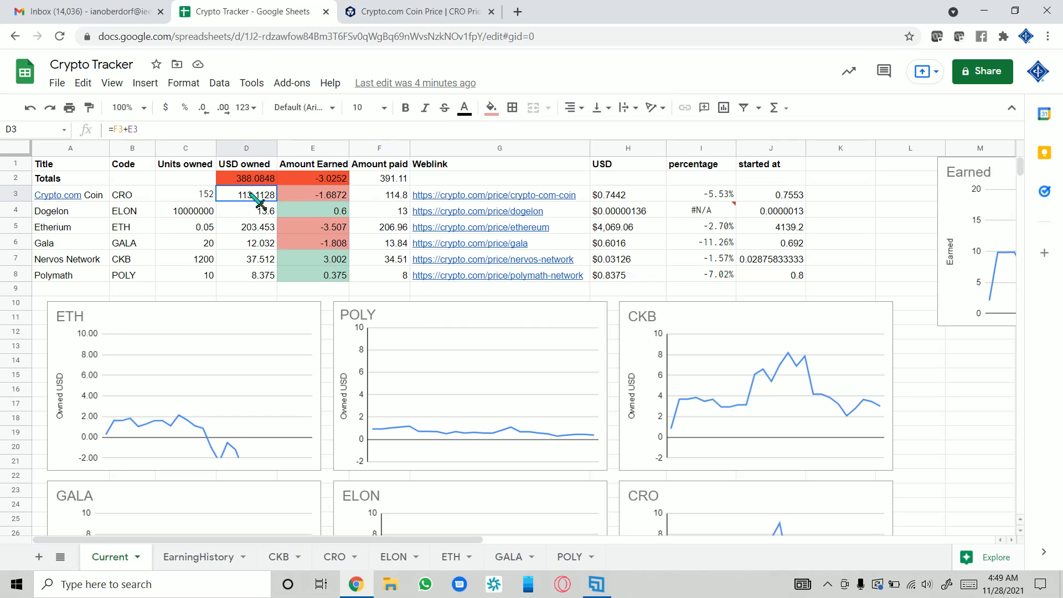
pyautogui.click(331, 198)
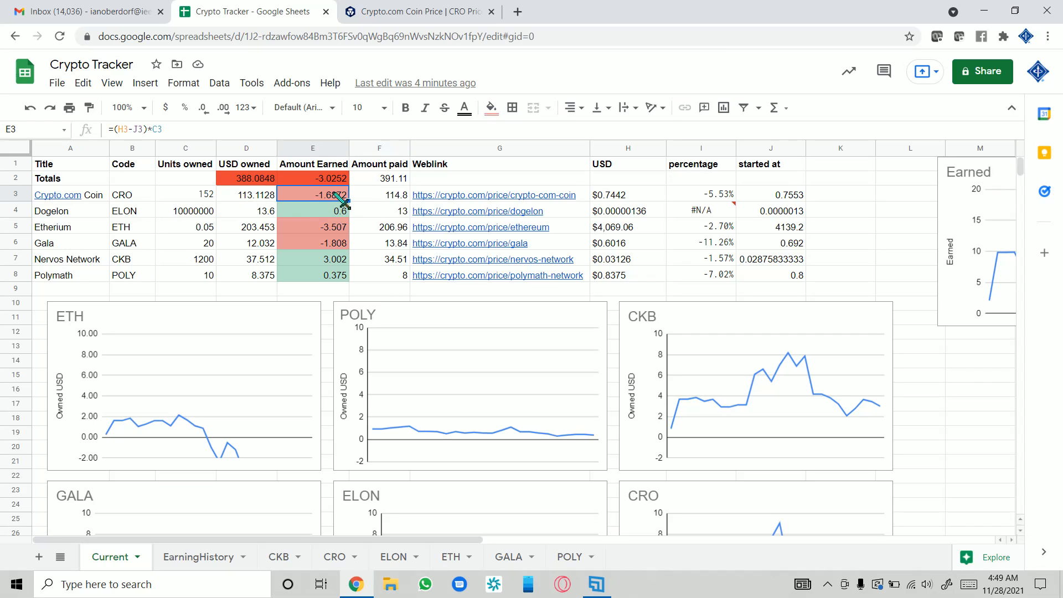
pyautogui.click(256, 203)
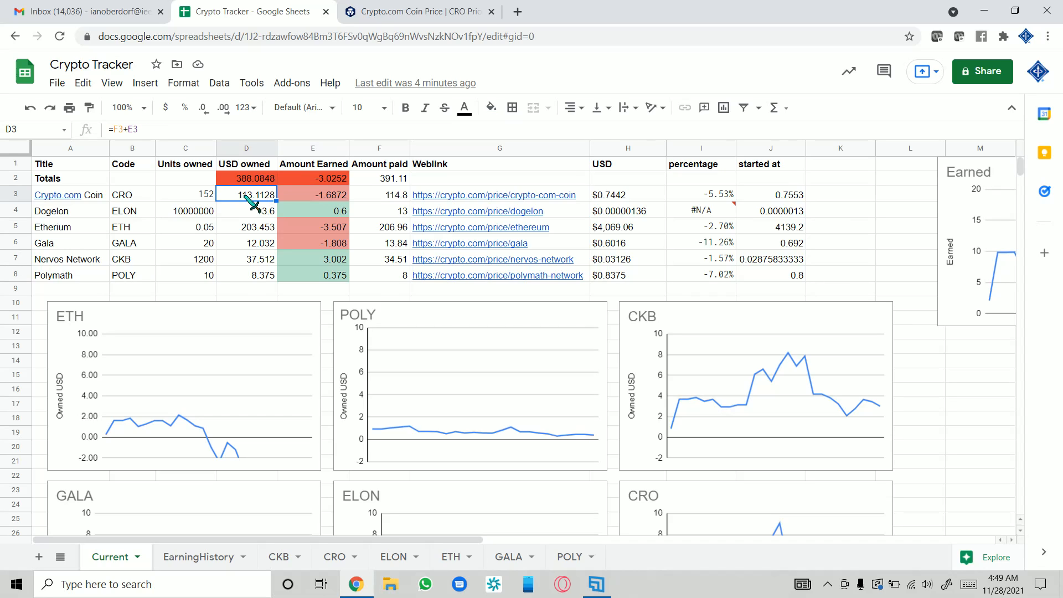
pyautogui.click(320, 197)
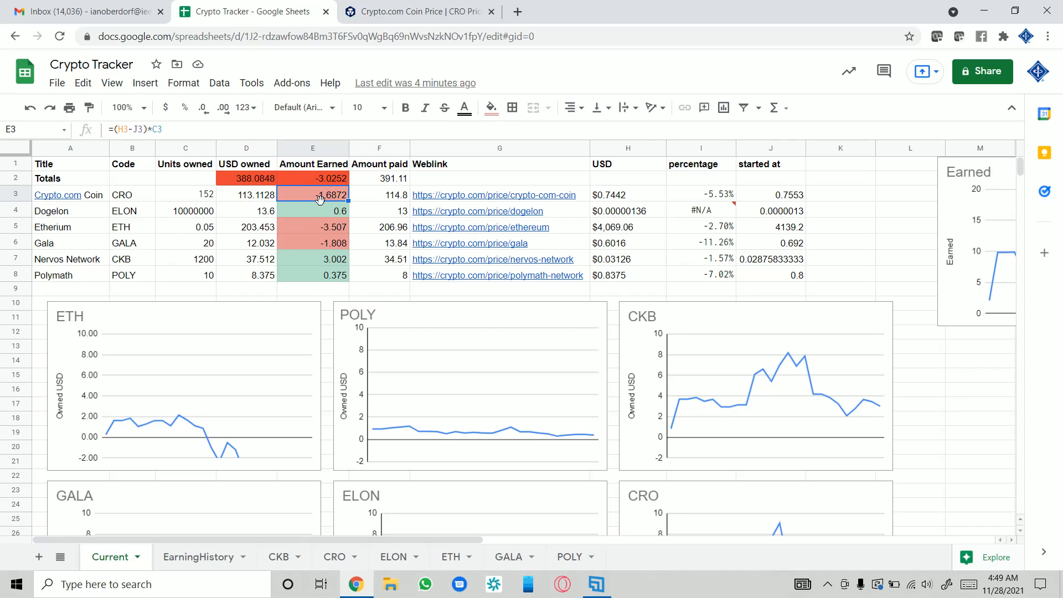
pyautogui.click(250, 201)
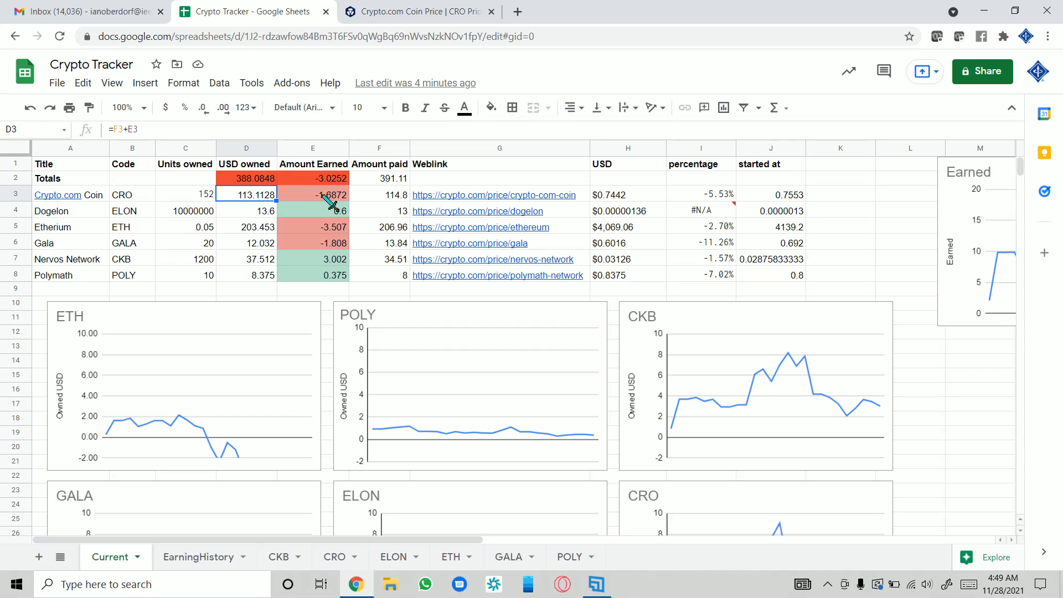
pyautogui.rightClick(371, 186)
pyautogui.click(314, 199)
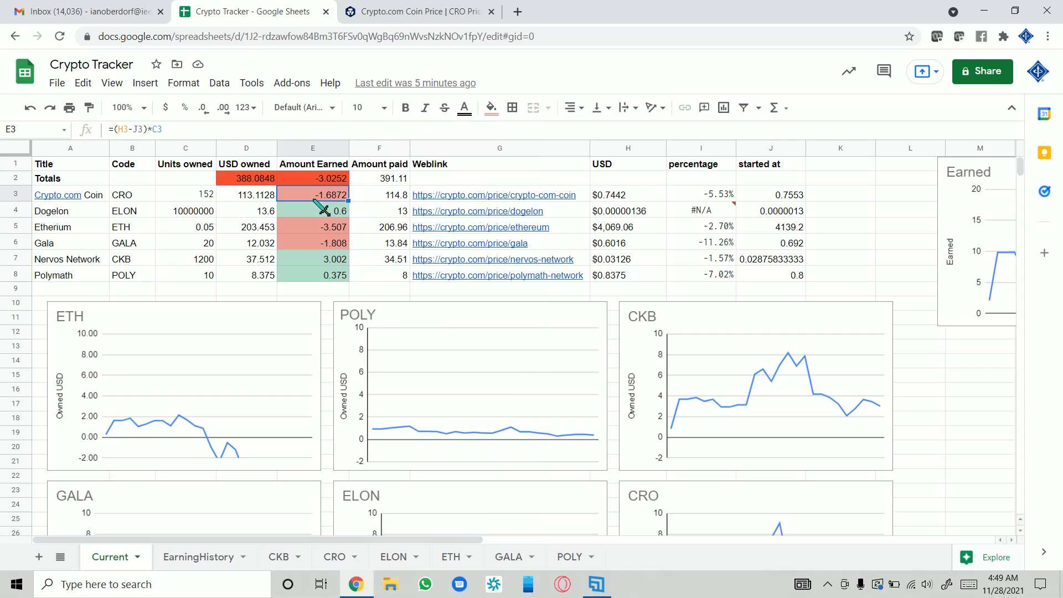
pyautogui.click(263, 191)
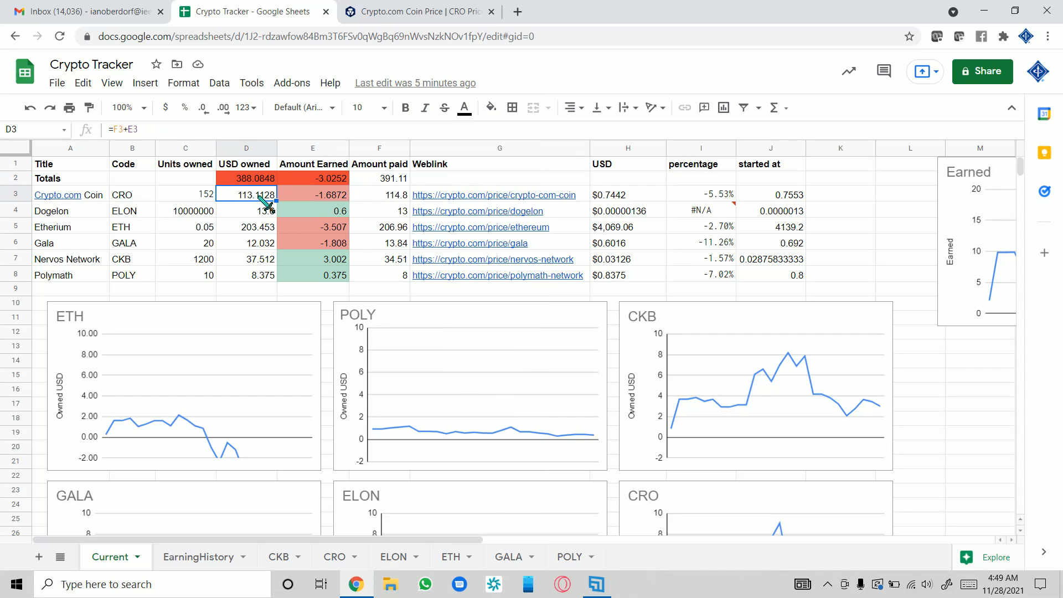
pyautogui.keyDown('shift'); pyautogui.click(263, 271); pyautogui.keyUp('shift')
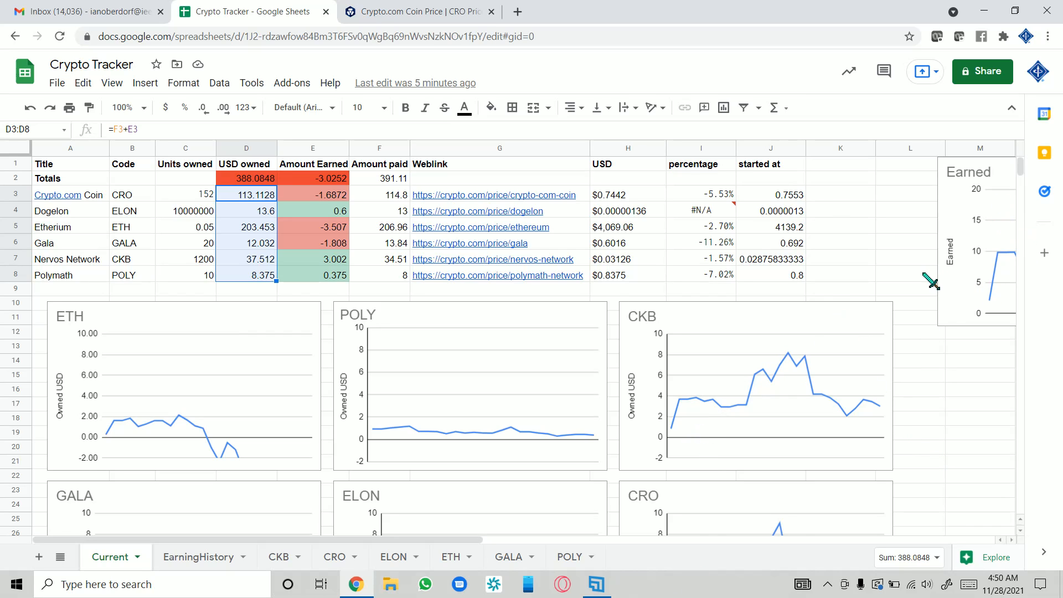
# - Review the individual coin charts below the table and the Earned chart beside it
pyautogui.scroll(-3, 960, 281)
pyautogui.scroll(-4, 959, 282)
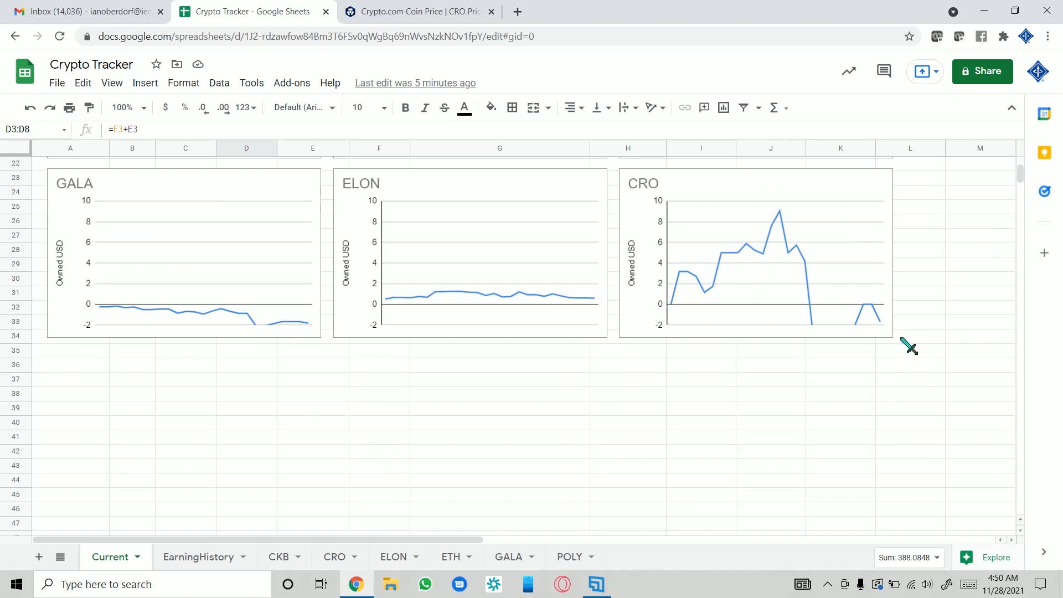
pyautogui.scroll(1, 930, 350)
pyautogui.scroll(4, 831, 367)
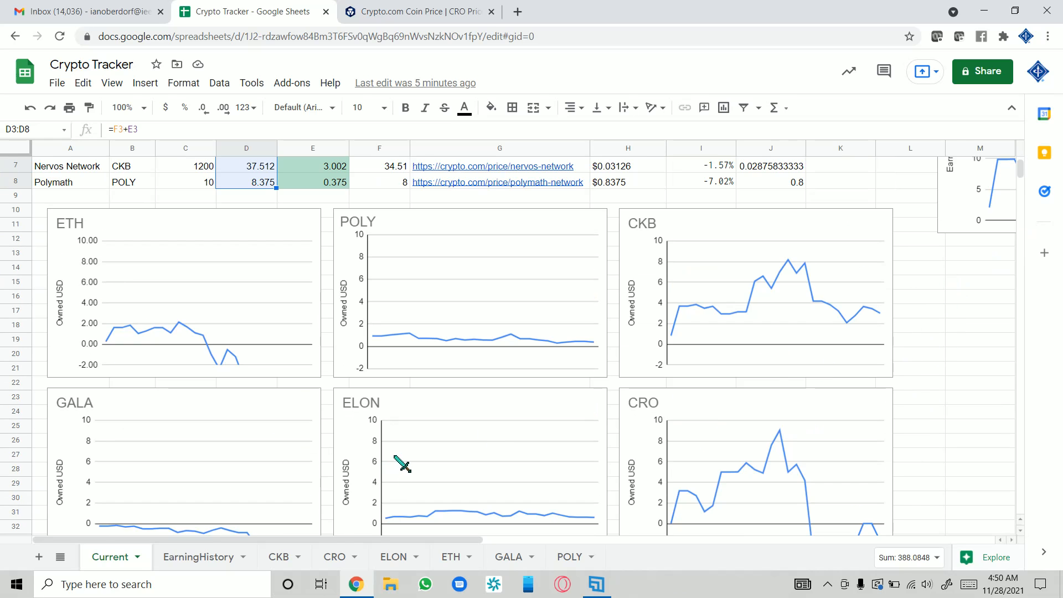
pyautogui.scroll(-1, 401, 454)
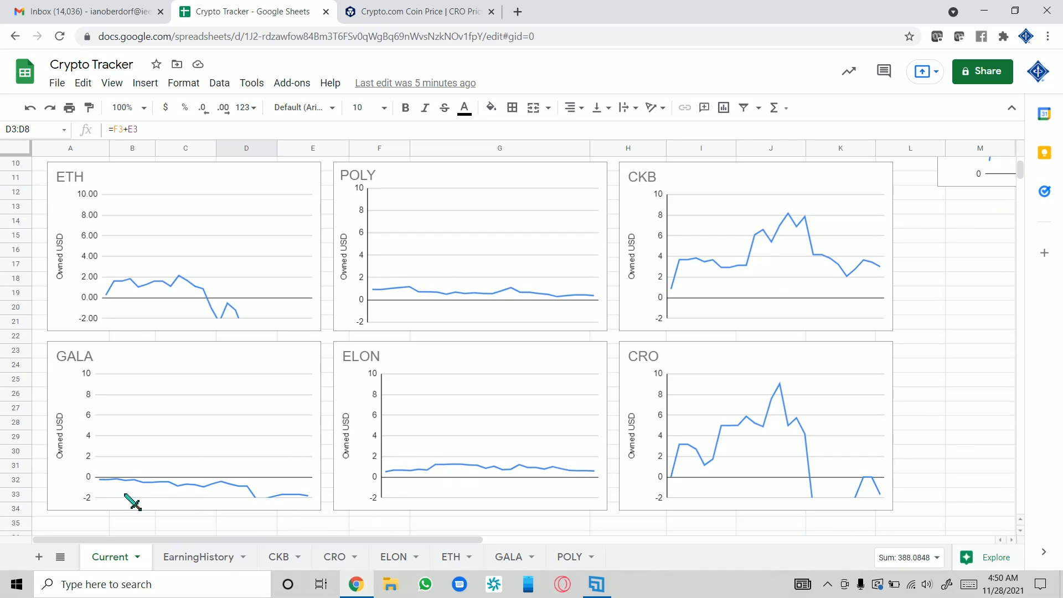
pyautogui.scroll(3, 833, 353)
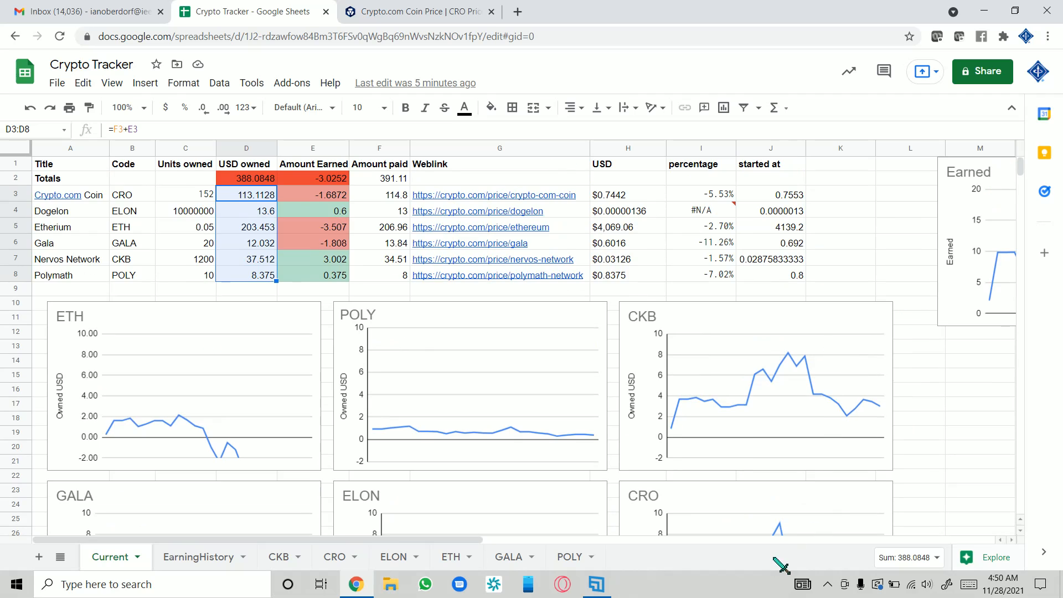
pyautogui.moveTo(468, 540); pyautogui.dragTo(717, 540)
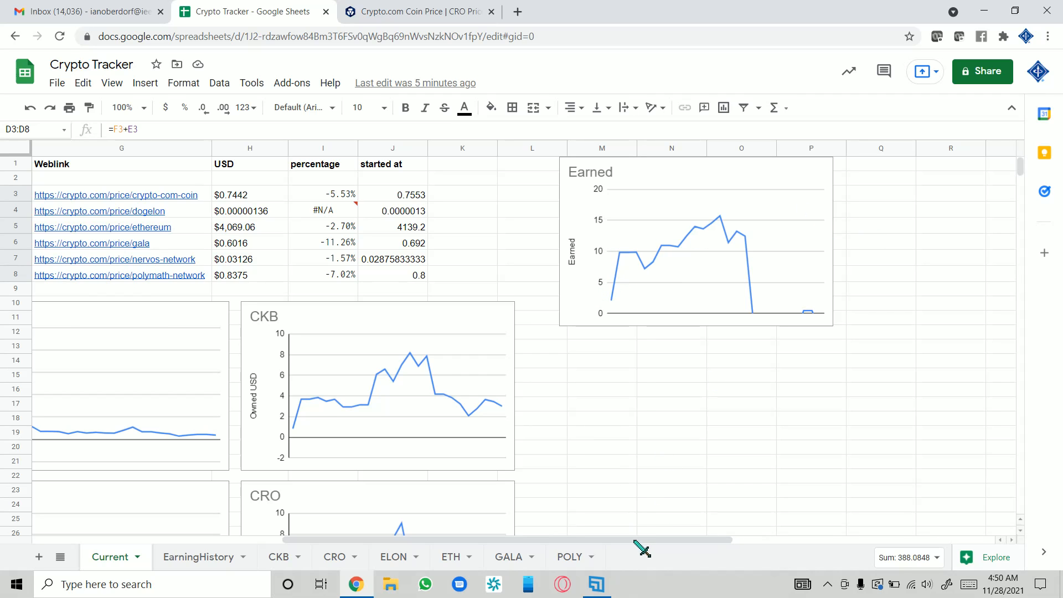
# - Switch to the EarningHistory sheet and select its logged date, USD and Earned entries A3:C28
pyautogui.moveTo(635, 540); pyautogui.dragTo(428, 541)
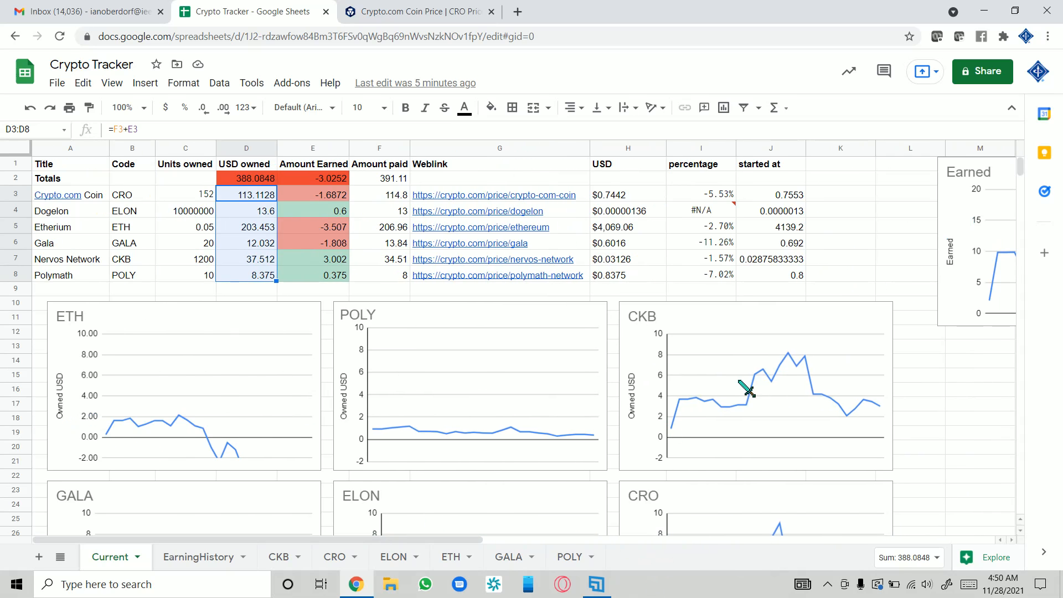
pyautogui.click(862, 200)
pyautogui.moveTo(537, 197)
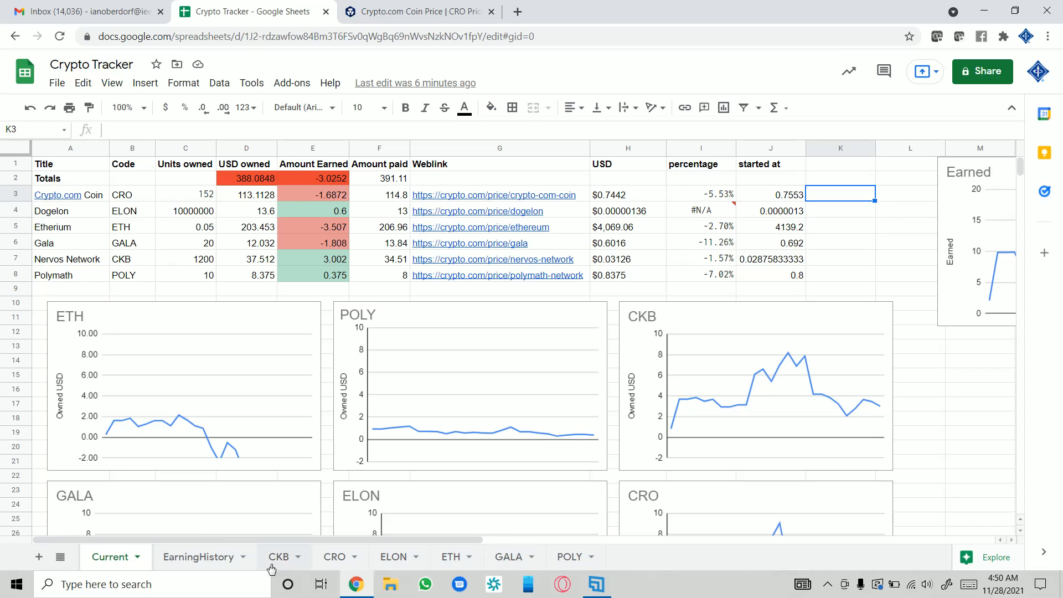
pyautogui.click(192, 558)
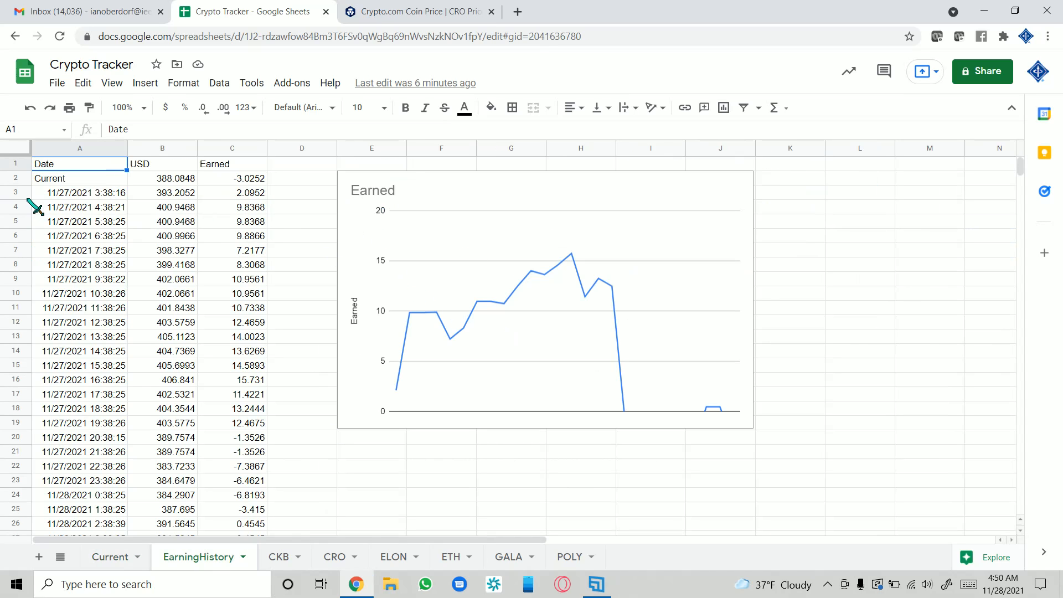
pyautogui.moveTo(49, 198); pyautogui.dragTo(221, 311)
pyautogui.scroll(2, 223, 336)
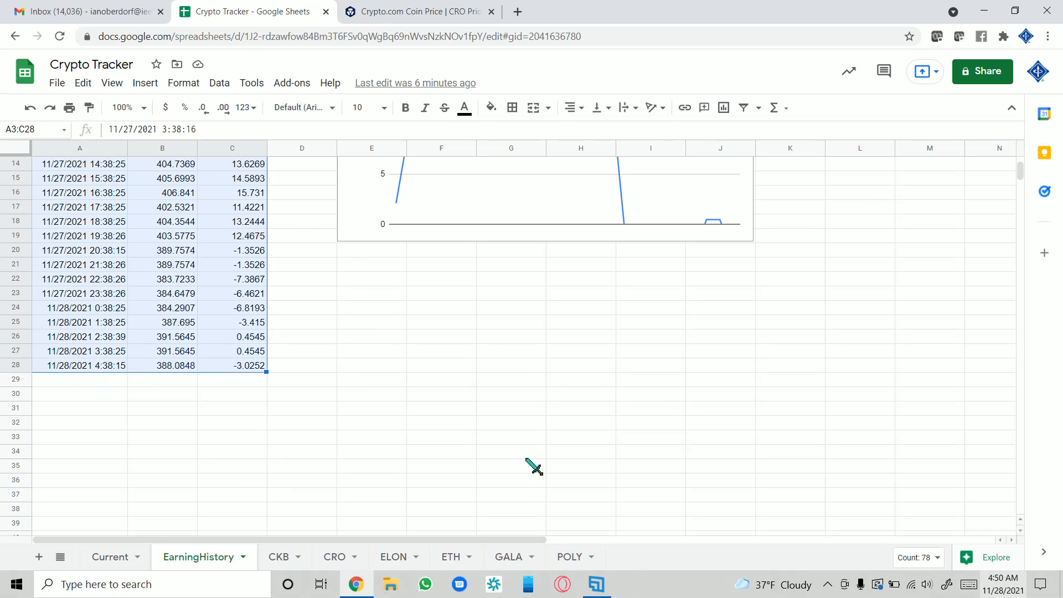
# - Highlight the two most recent hourly log entries, A28:C28 and A27:C27, to compare them
pyautogui.click(89, 368)
pyautogui.click(71, 389)
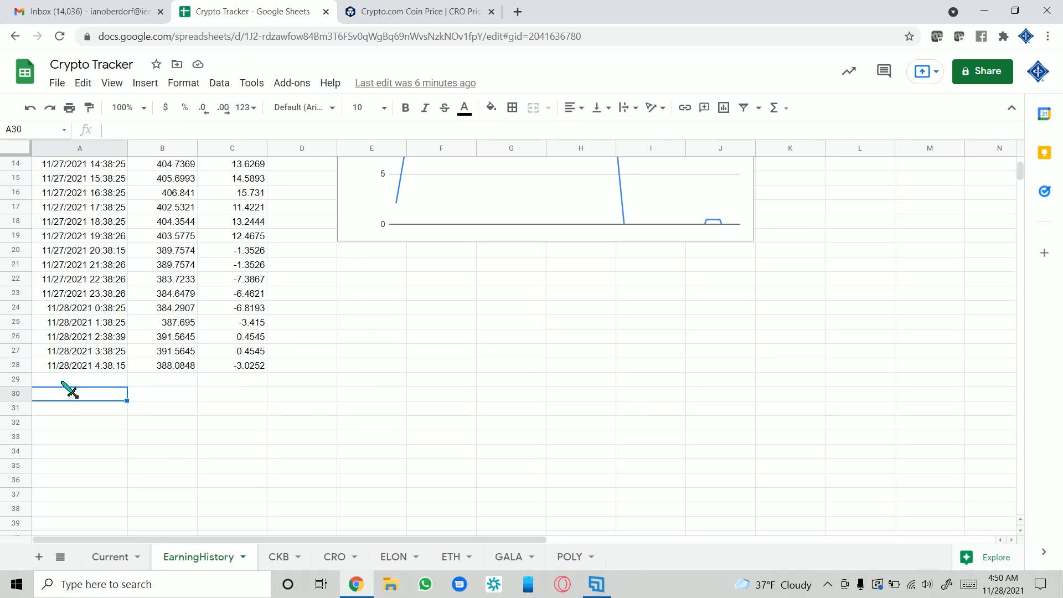
pyautogui.moveTo(70, 369); pyautogui.dragTo(247, 367)
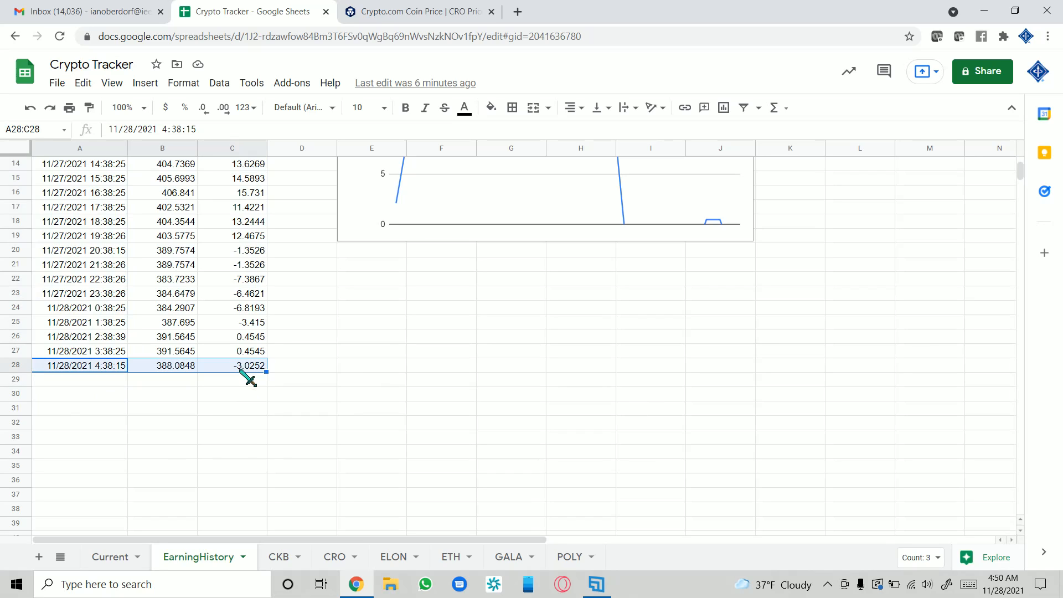
pyautogui.click(261, 451)
pyautogui.moveTo(105, 355); pyautogui.dragTo(258, 357)
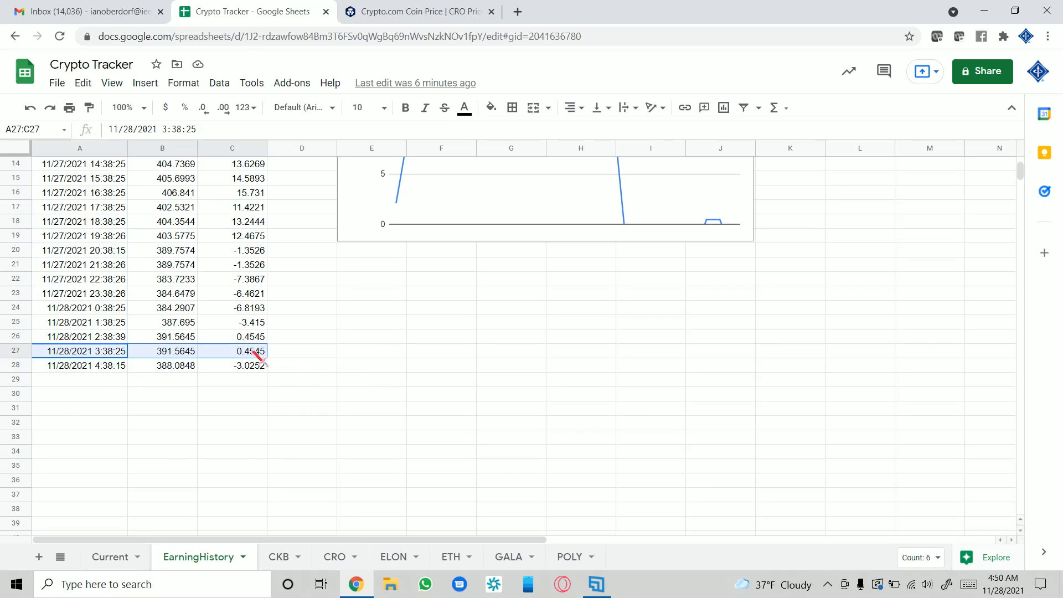
pyautogui.click(225, 410)
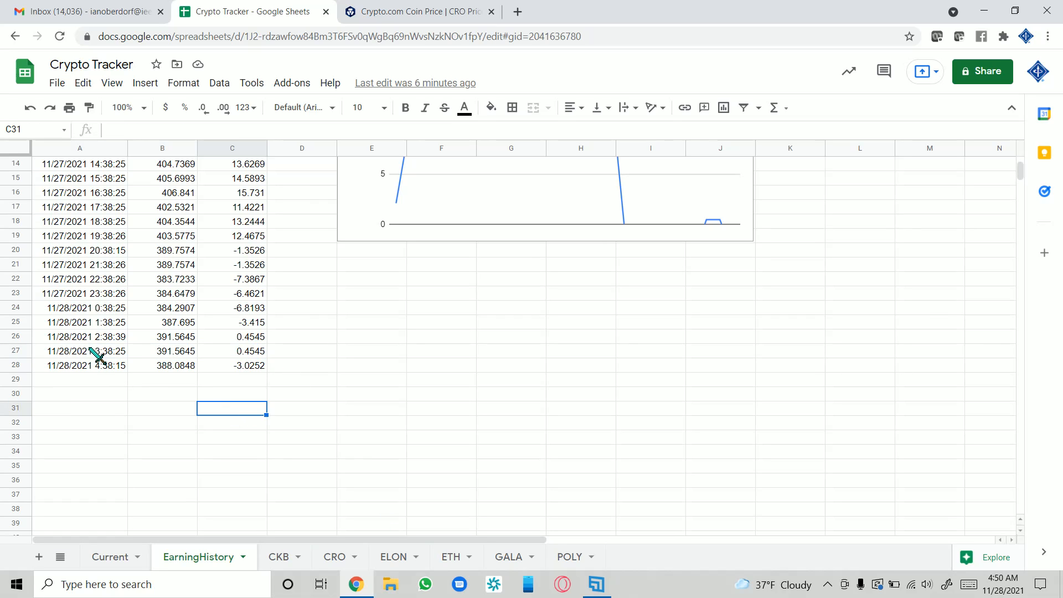
pyautogui.moveTo(91, 351); pyautogui.dragTo(267, 355)
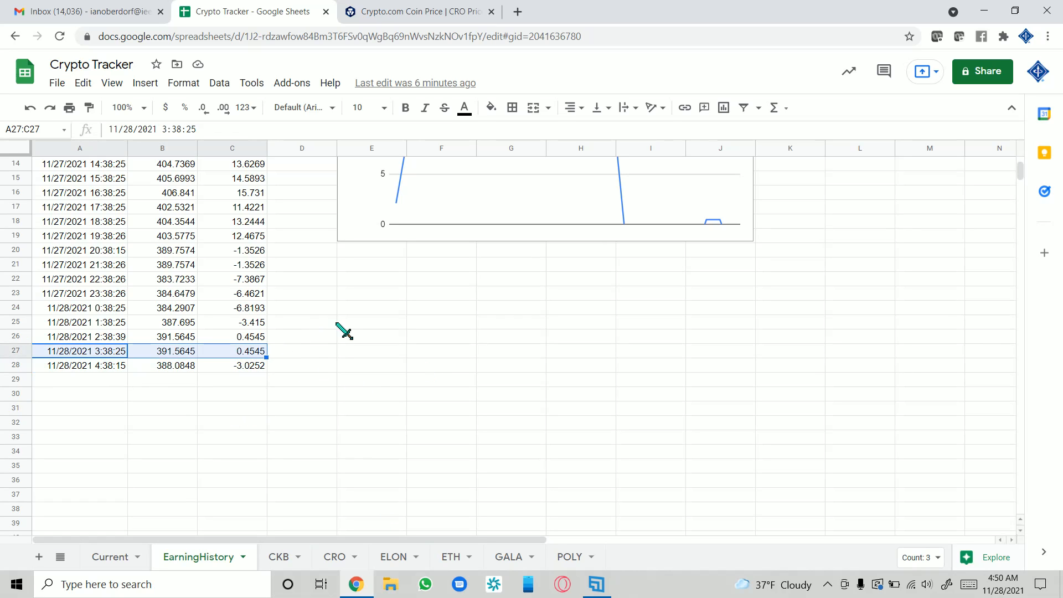
pyautogui.click(285, 351)
# - Select the headers together with the Current row, A1:C2, and examine header row 1 from Date to Earned
pyautogui.scroll(3, 145, 382)
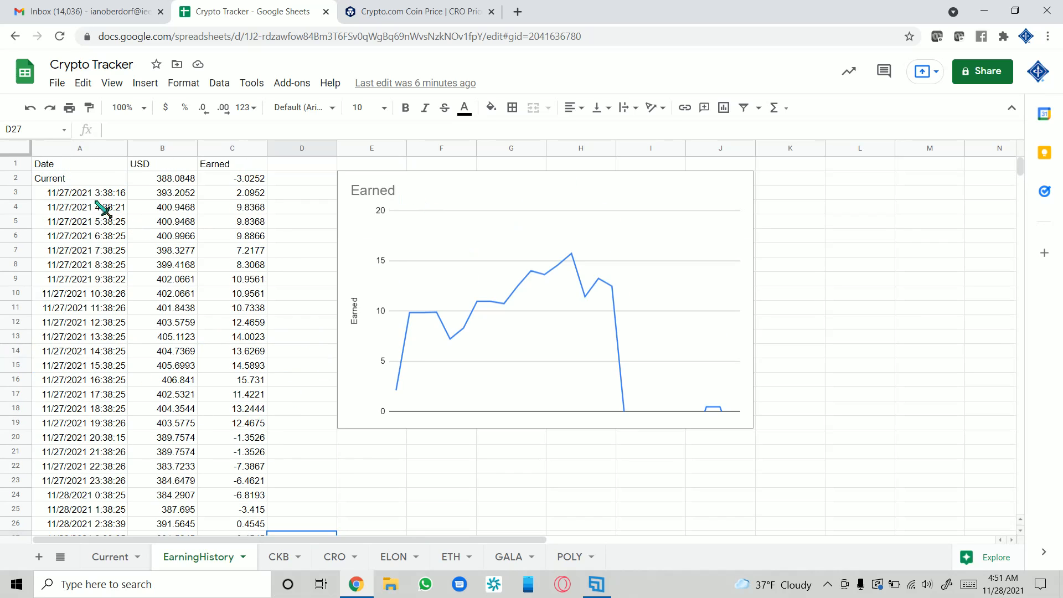
pyautogui.moveTo(44, 166); pyautogui.dragTo(230, 186)
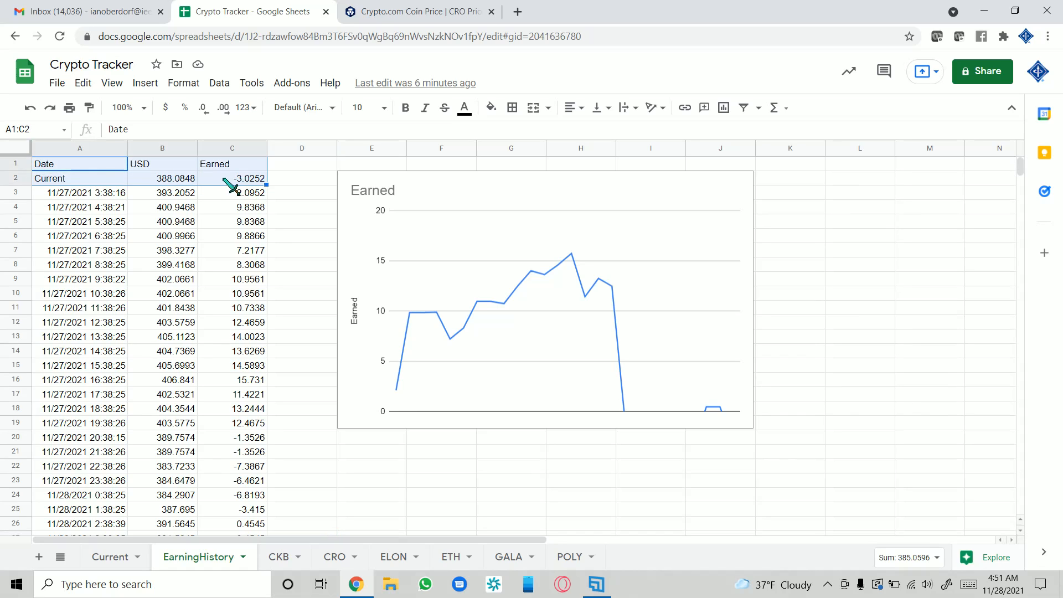
pyautogui.click(63, 170)
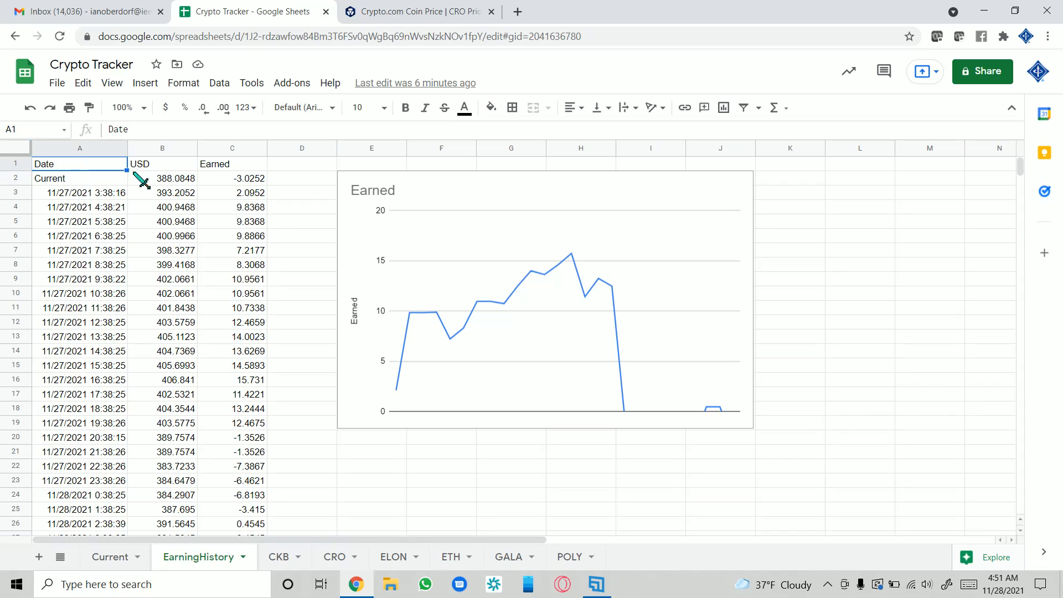
pyautogui.click(15, 161)
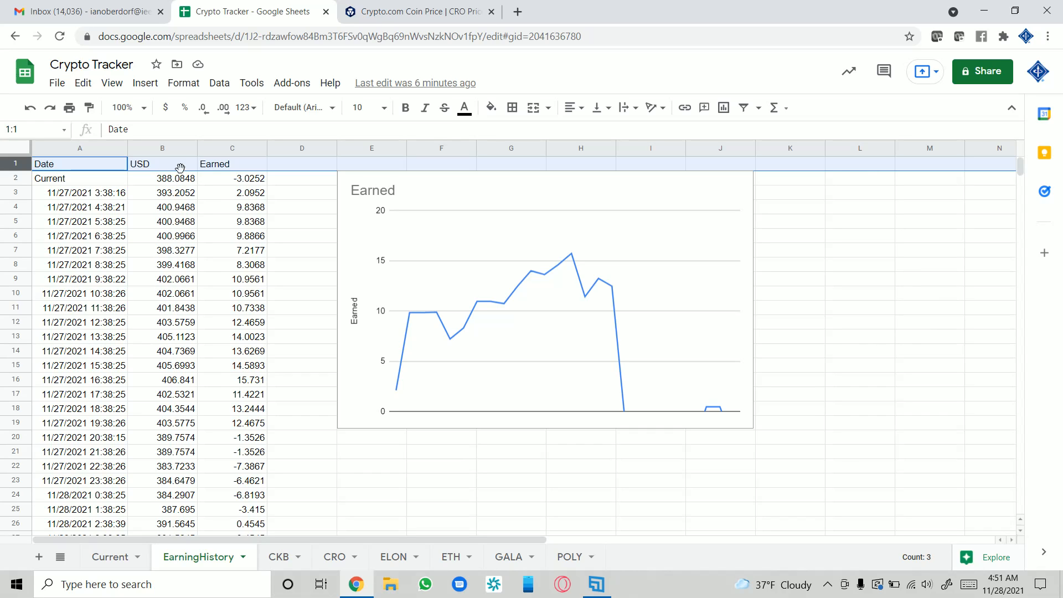
pyautogui.click(250, 168)
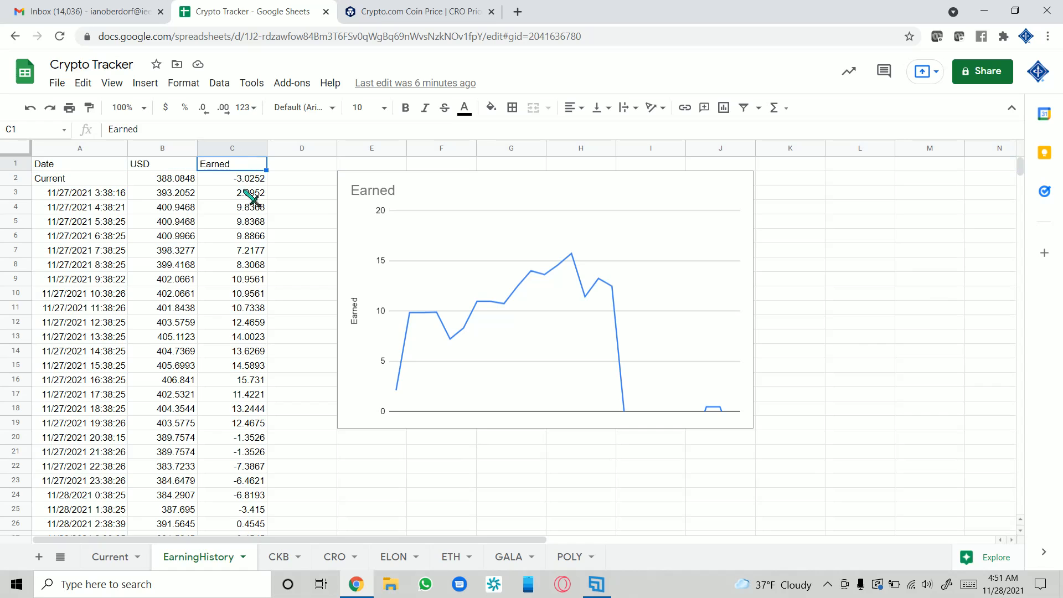
# - Select the whole Earned column, inspect its first logged value in C3, and return to the Date header
pyautogui.click(229, 150)
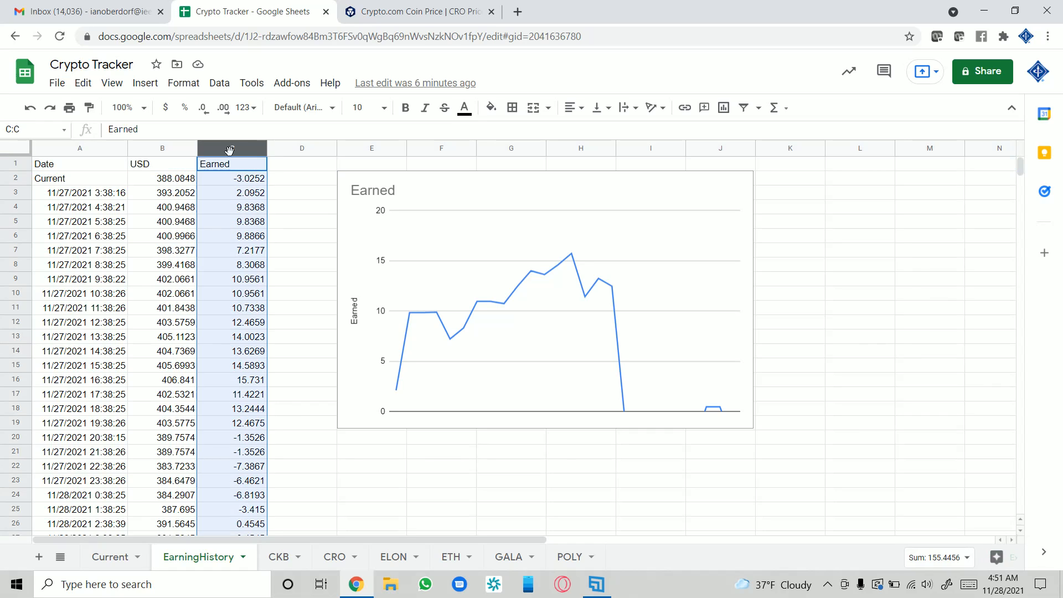
pyautogui.click(258, 194)
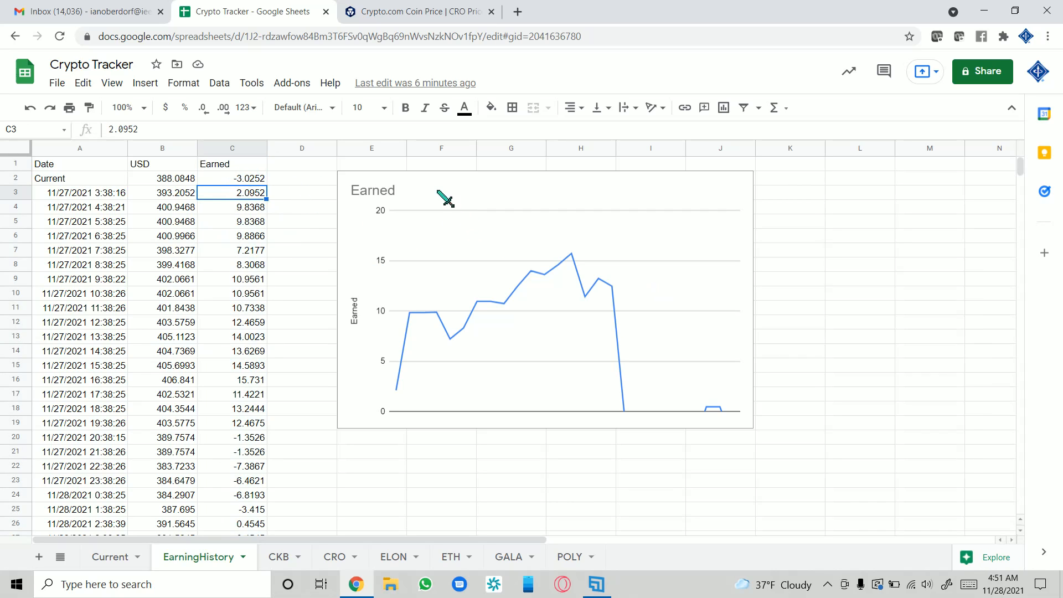
pyautogui.click(240, 165)
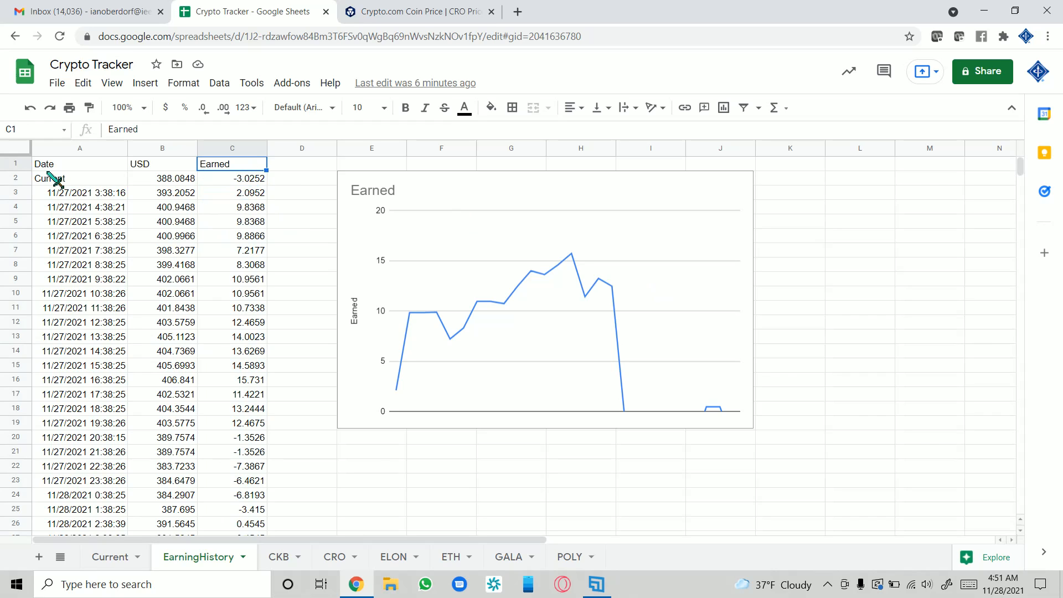
pyautogui.click(16, 164)
pyautogui.click(43, 166)
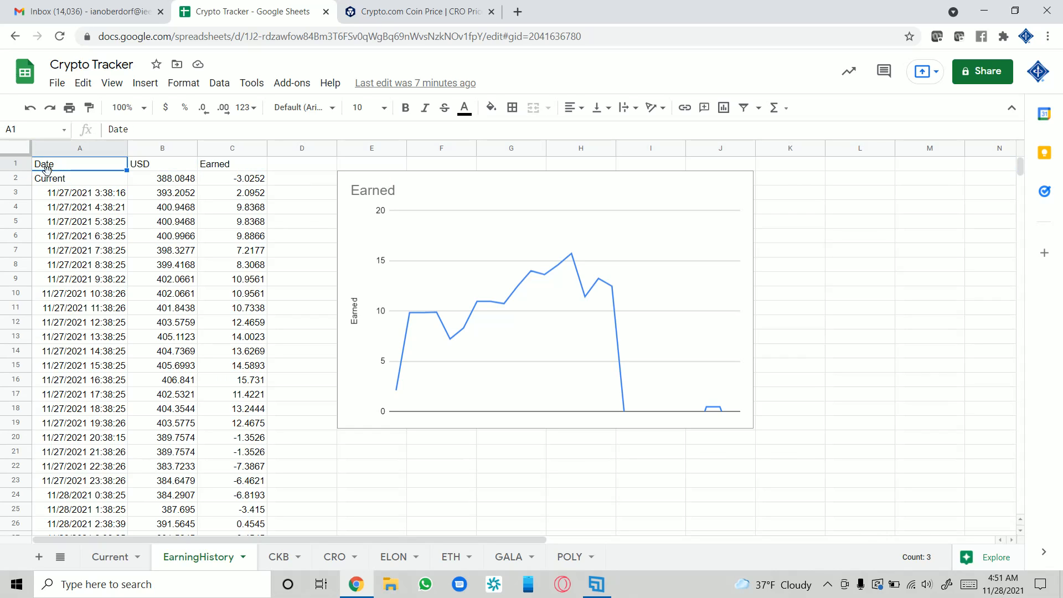
# - Select the Current row 2 and check the contents of cells A2, B2 and C2
pyautogui.click(9, 177)
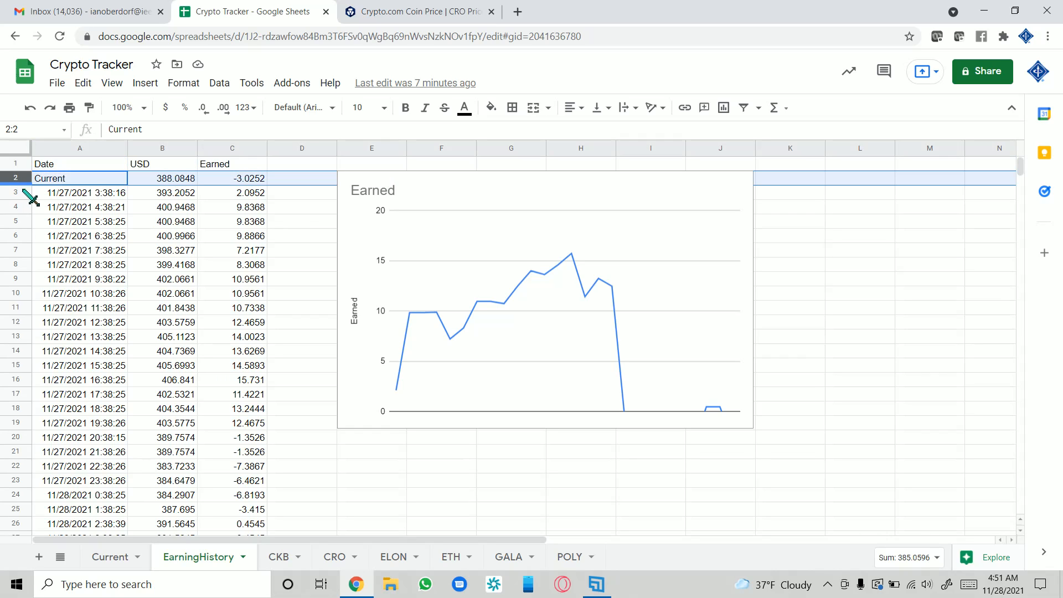
pyautogui.click(166, 202)
pyautogui.click(102, 182)
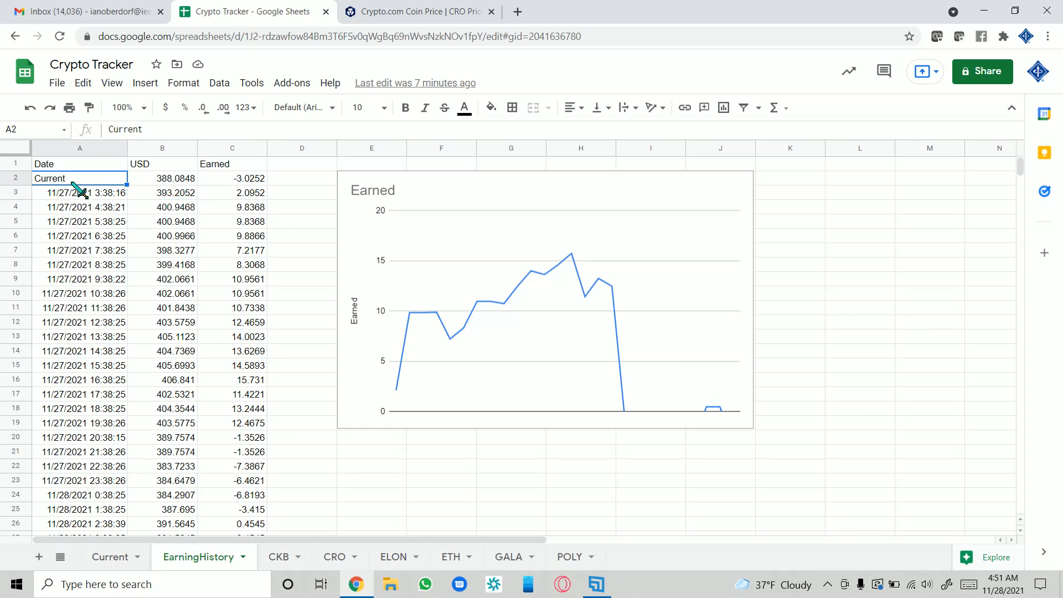
pyautogui.click(154, 180)
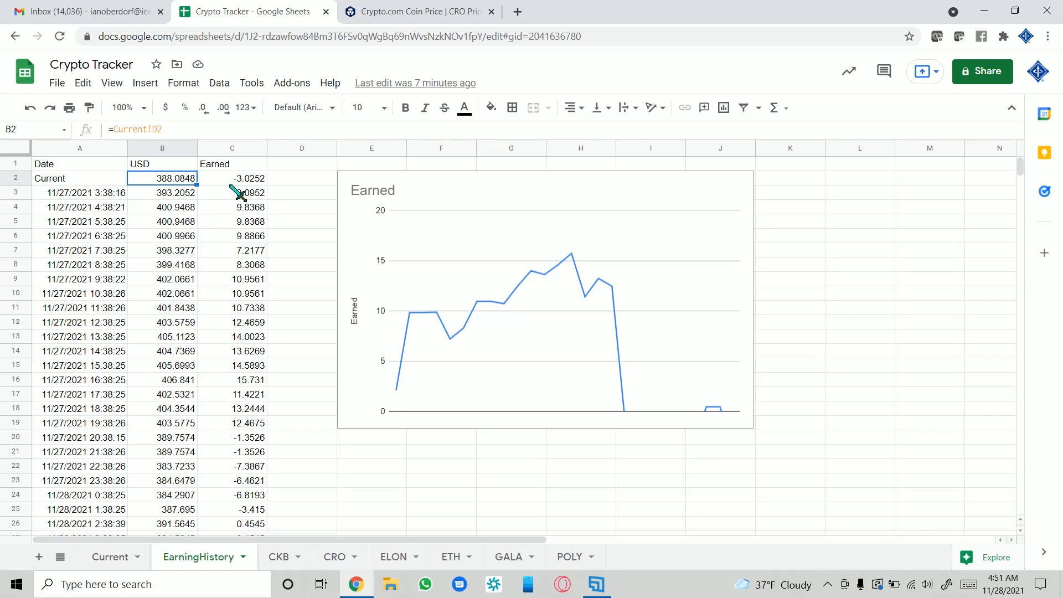
pyautogui.click(230, 178)
pyautogui.click(157, 176)
pyautogui.click(53, 182)
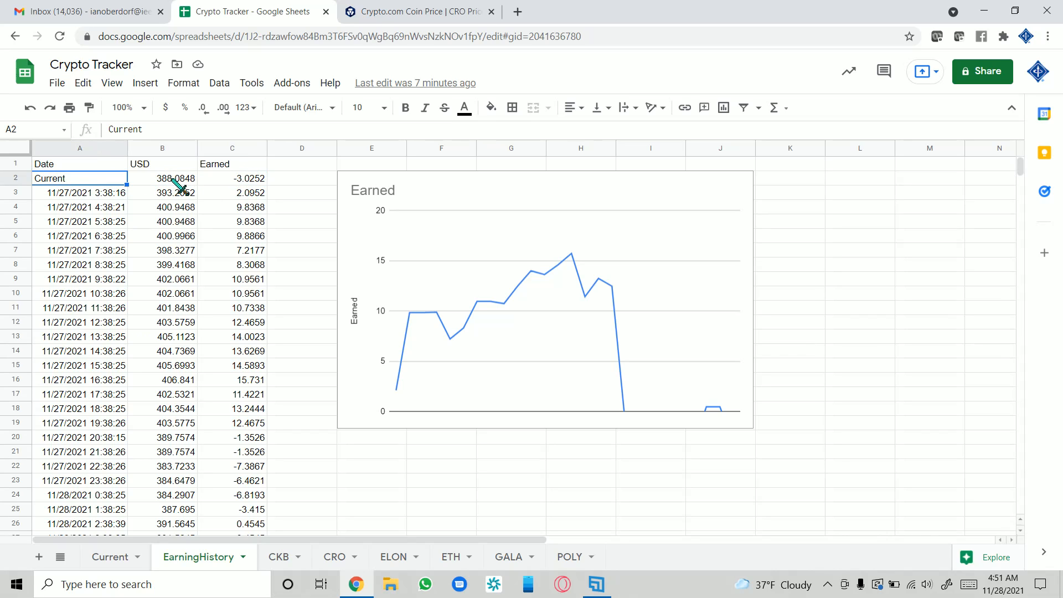
# - Inspect the first logged entry in A3:C3 and compare it with the current USD formula in B2
pyautogui.click(107, 195)
pyautogui.click(174, 197)
pyautogui.click(214, 194)
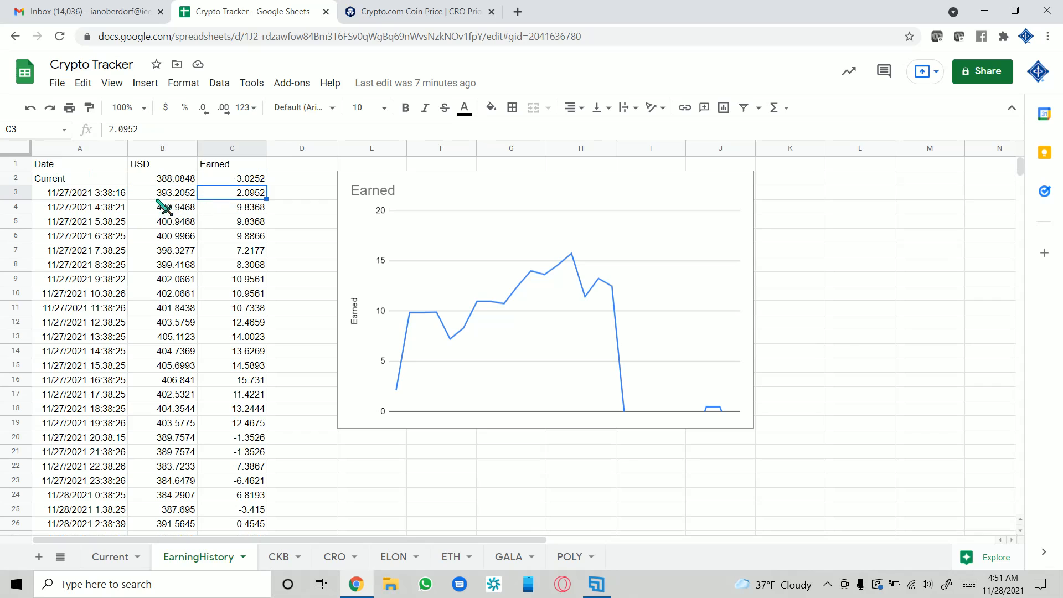
pyautogui.click(157, 198)
pyautogui.click(107, 194)
pyautogui.click(169, 199)
pyautogui.click(173, 180)
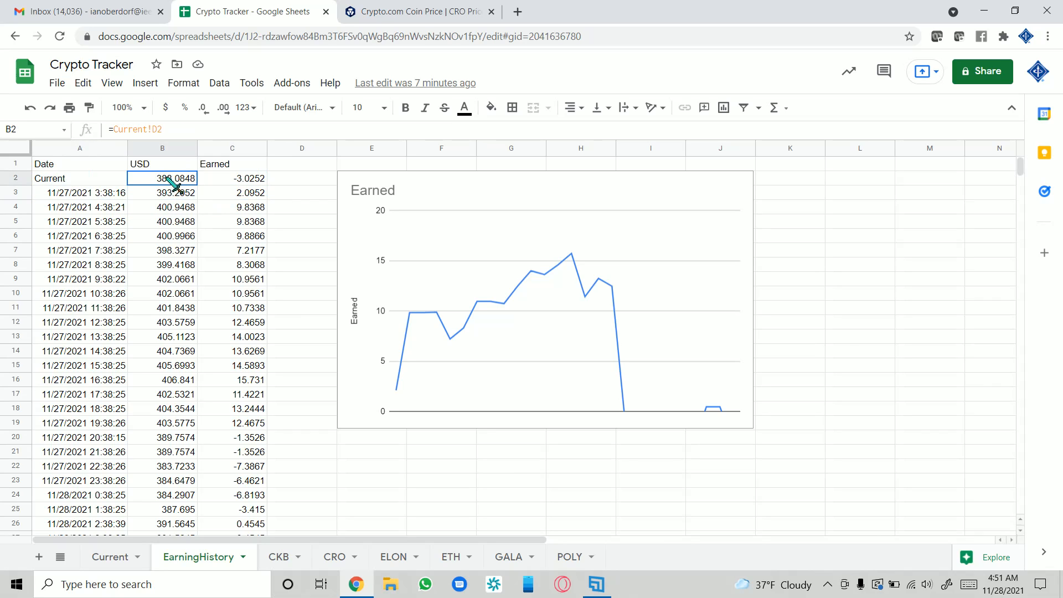
# - Select the whole Current row, and highlight the logged dates and USD values A3:B22 below it
pyautogui.click(25, 178)
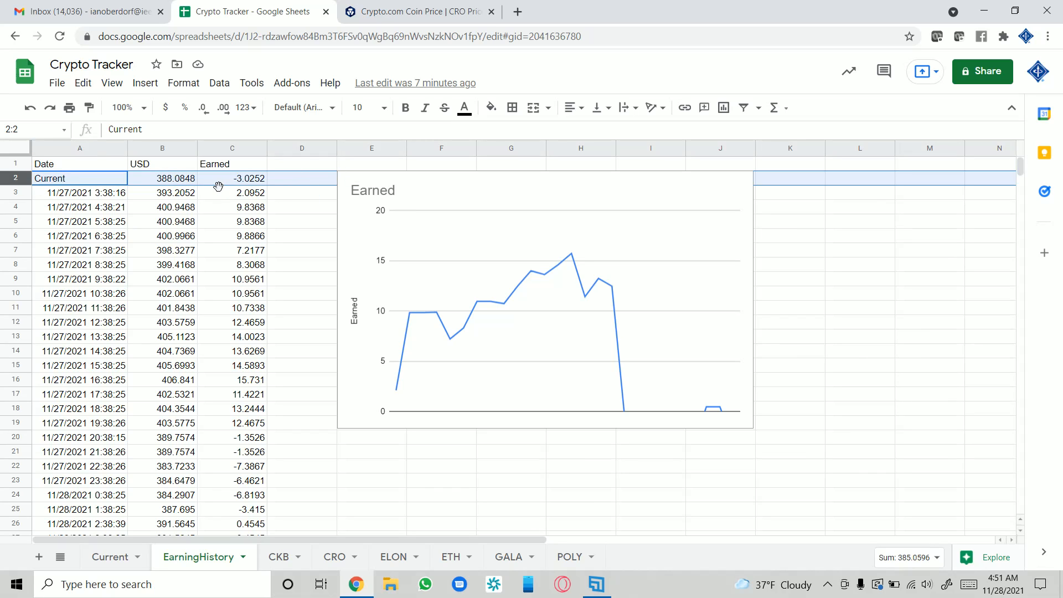
pyautogui.moveTo(56, 199); pyautogui.dragTo(166, 466)
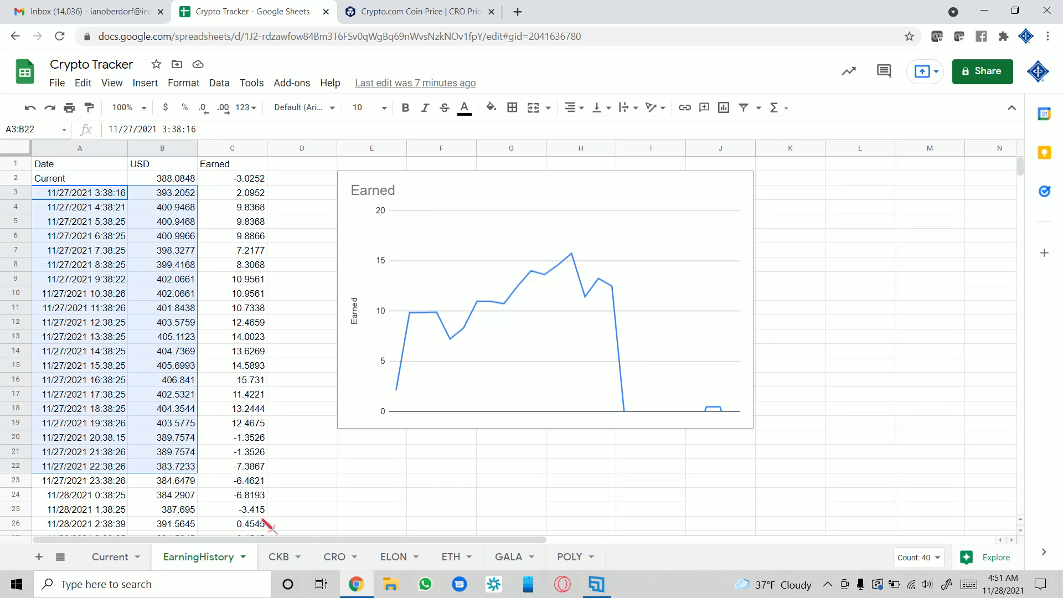
pyautogui.click(299, 224)
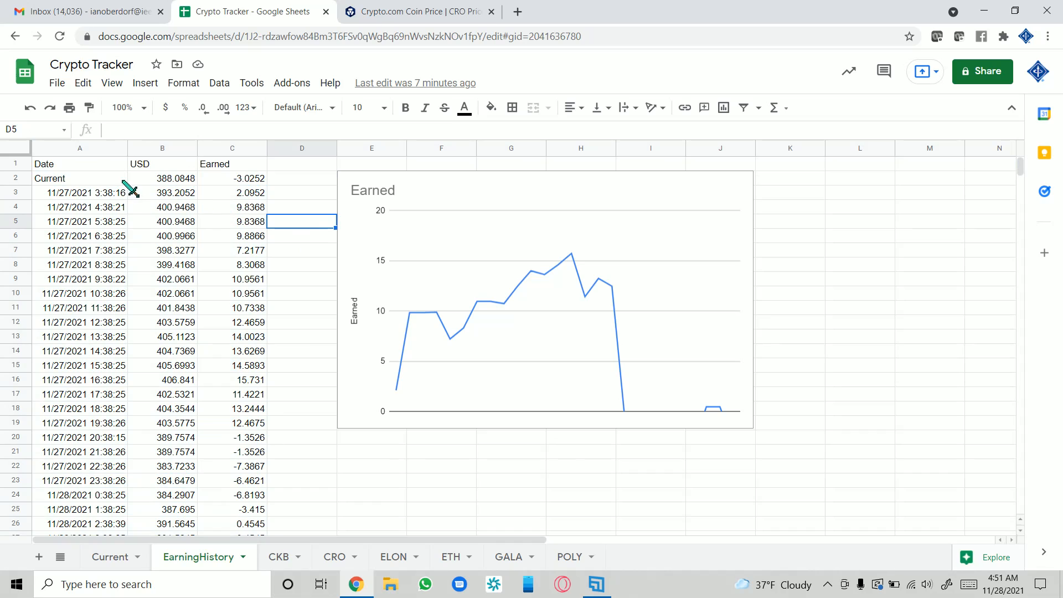
# - Compare the Current row with the first logged entry, checking B2 against B3 and C2 against C3
pyautogui.click(25, 176)
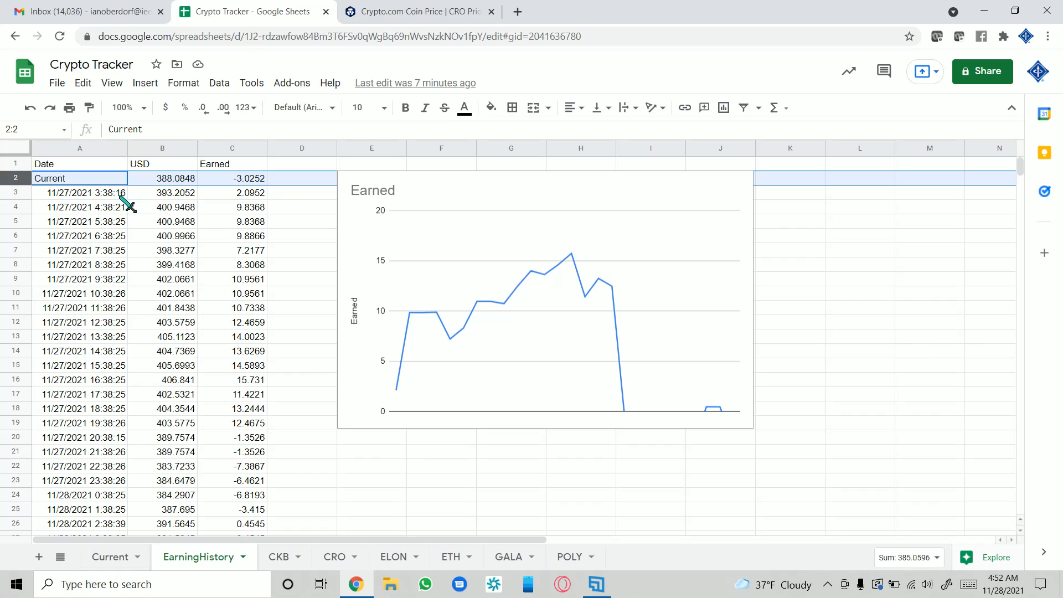
pyautogui.click(171, 194)
pyautogui.click(168, 182)
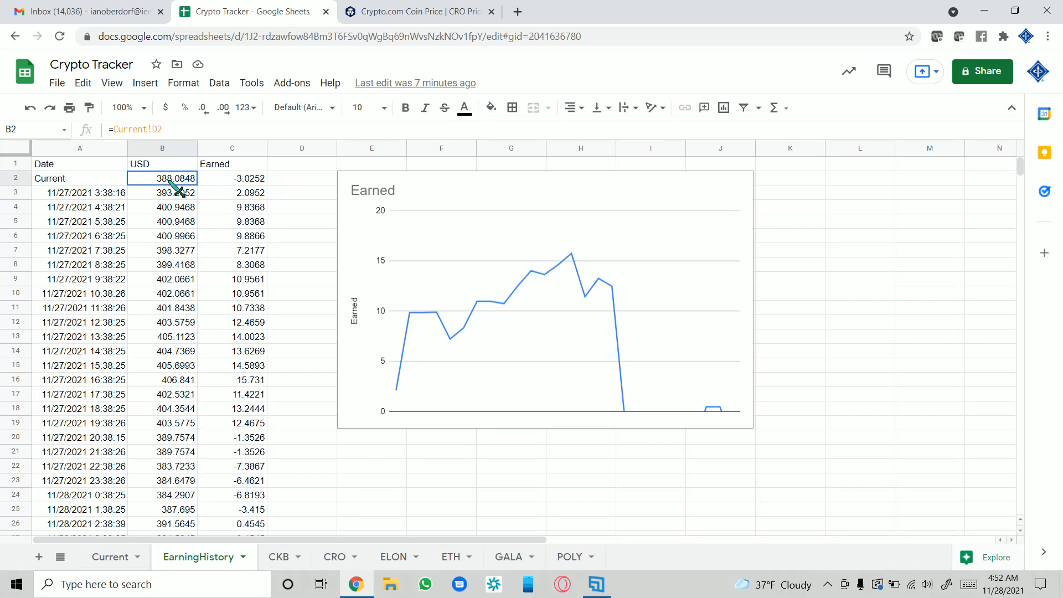
pyautogui.click(219, 193)
pyautogui.click(224, 181)
pyautogui.click(288, 194)
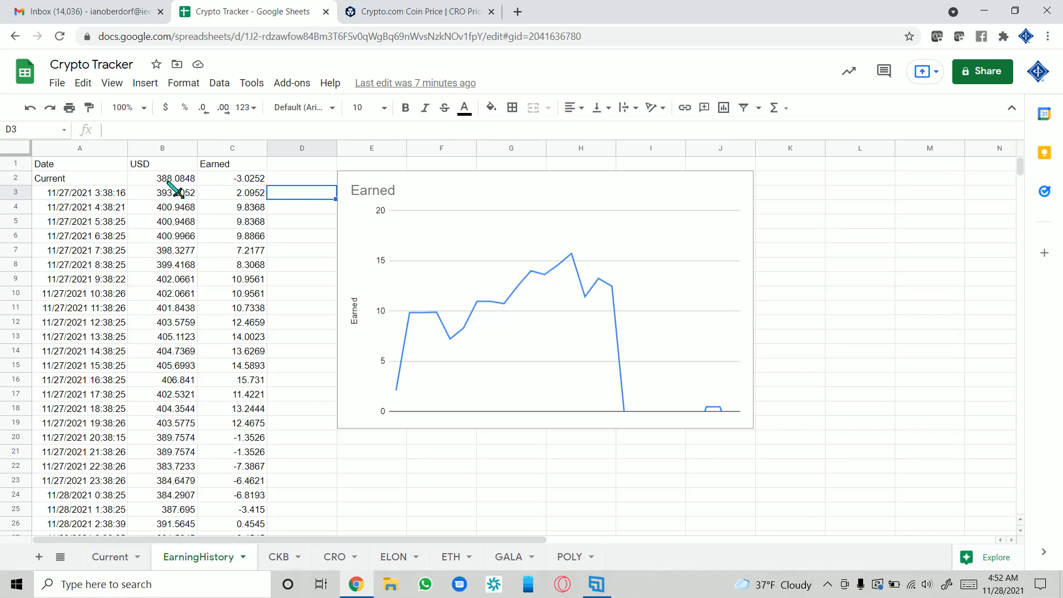
# - Check the formulas behind the current USD value in B2 and the current Earned value in C2
pyautogui.click(169, 182)
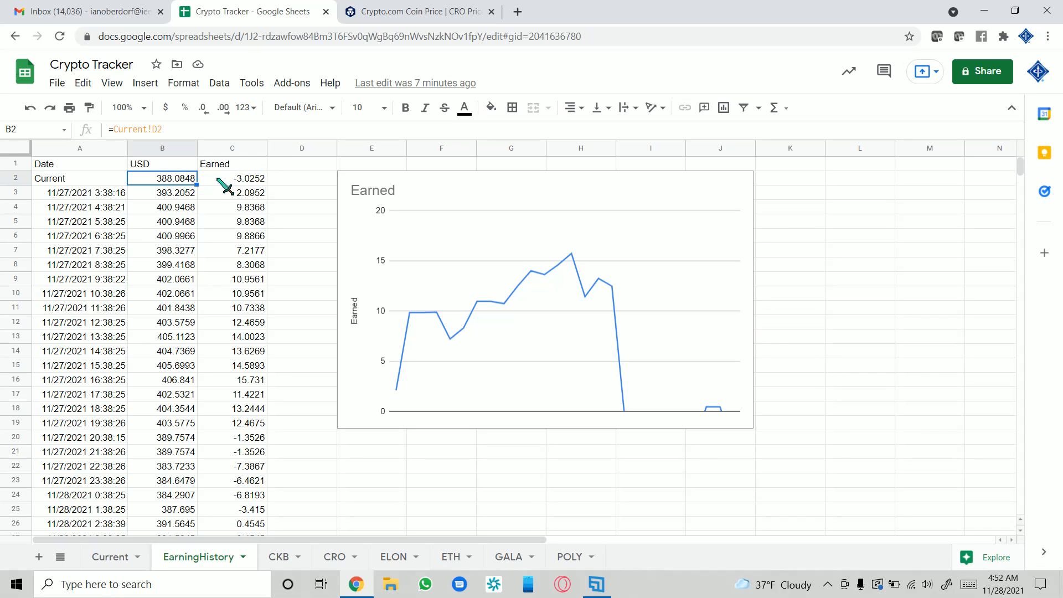
pyautogui.click(218, 178)
pyautogui.moveTo(168, 167); pyautogui.dragTo(180, 175)
pyautogui.click(243, 178)
pyautogui.click(272, 178)
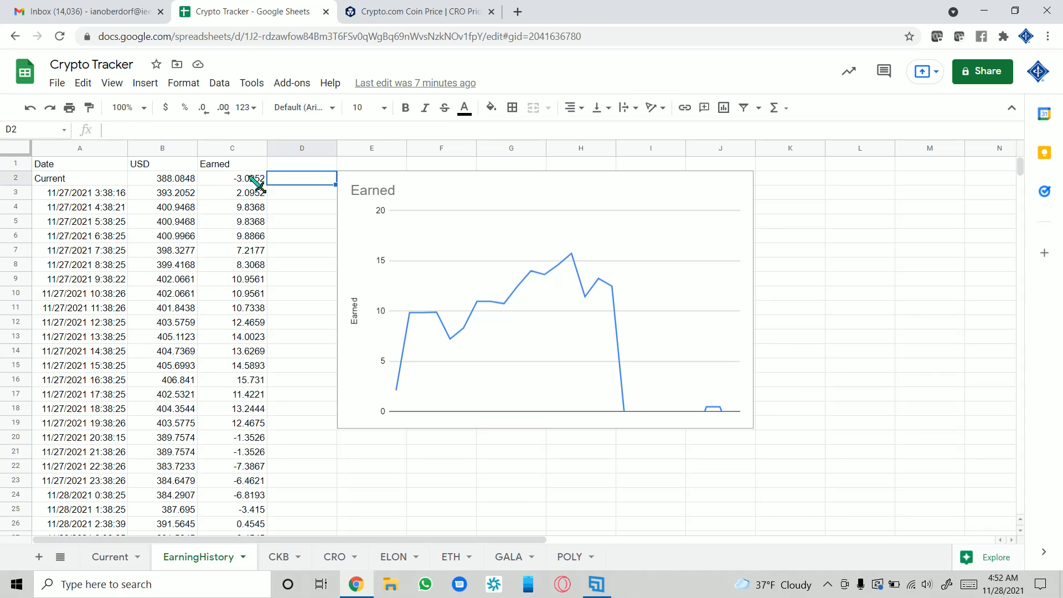
pyautogui.click(176, 177)
pyautogui.click(233, 177)
# - Highlight the sheet name Current and the cell reference D2 in the formula of cell B2
pyautogui.click(166, 179)
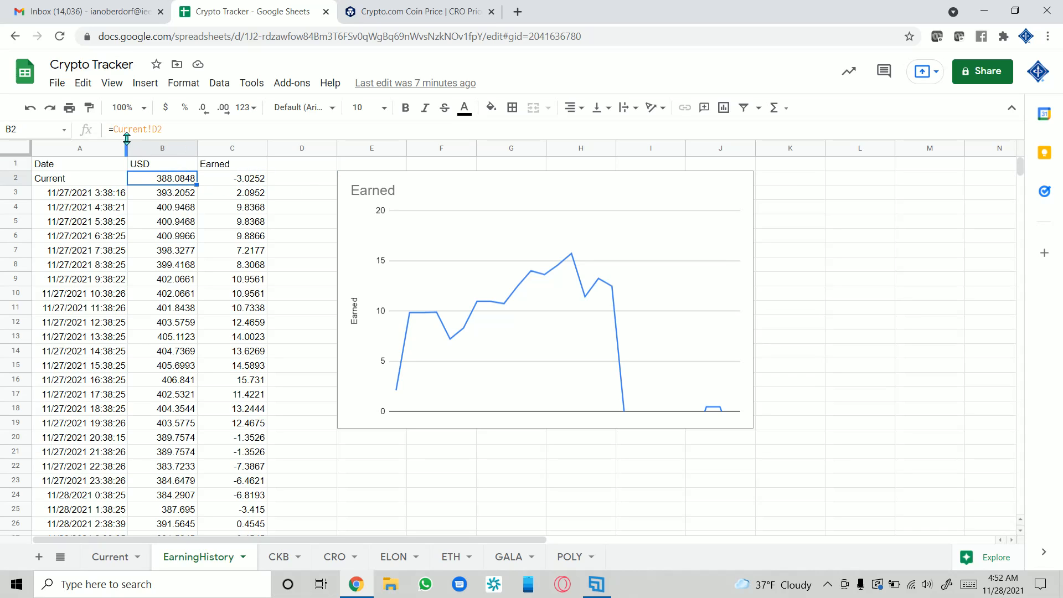
pyautogui.moveTo(113, 130); pyautogui.dragTo(146, 130)
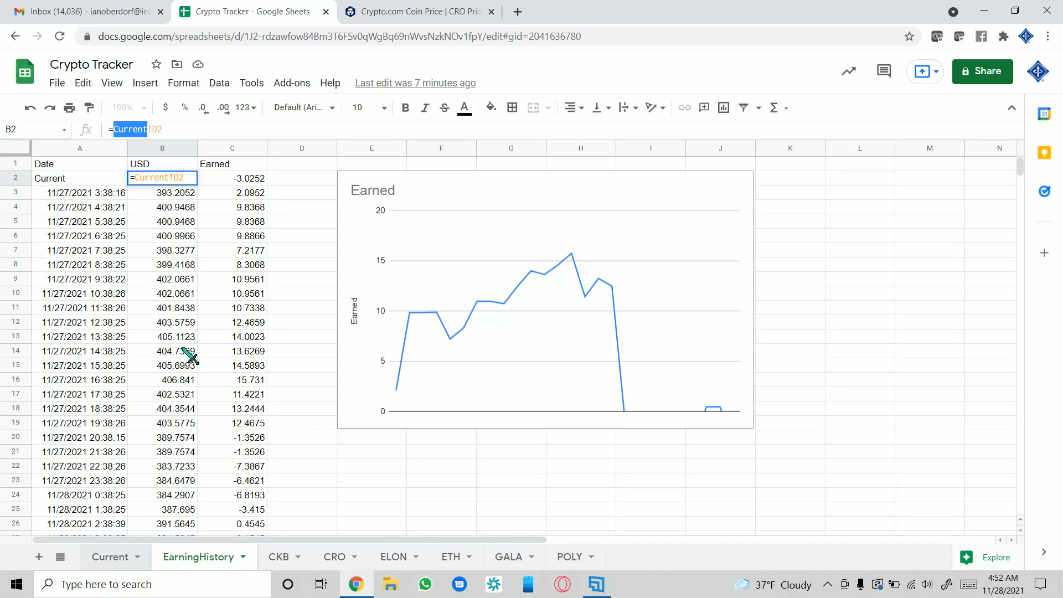
pyautogui.moveTo(163, 129); pyautogui.dragTo(154, 129)
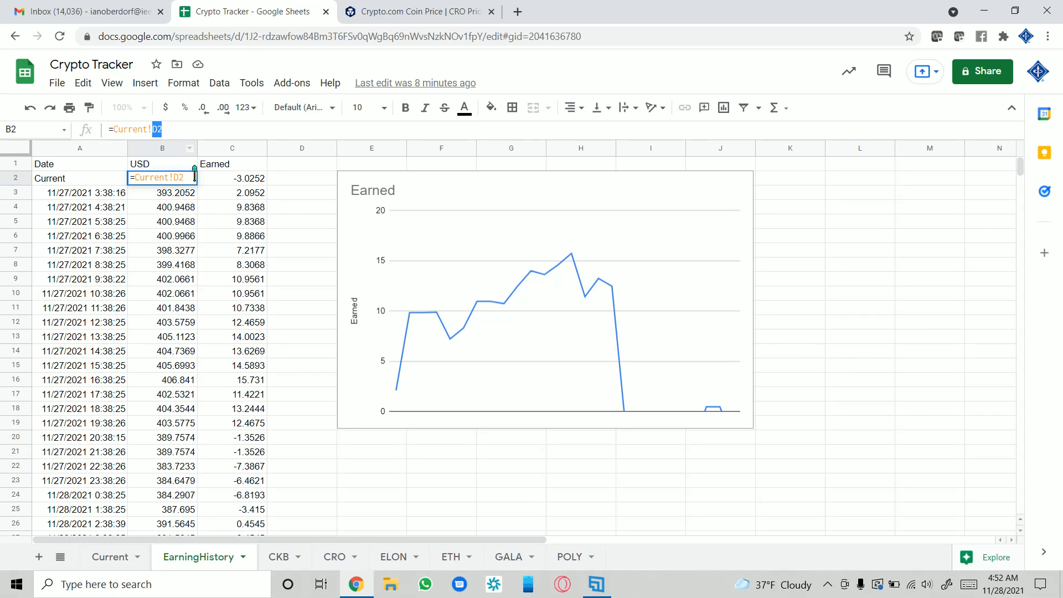
# - Move the Earned chart off column E so that it starts in column F, around row 3
pyautogui.moveTo(480, 207); pyautogui.dragTo(577, 231)
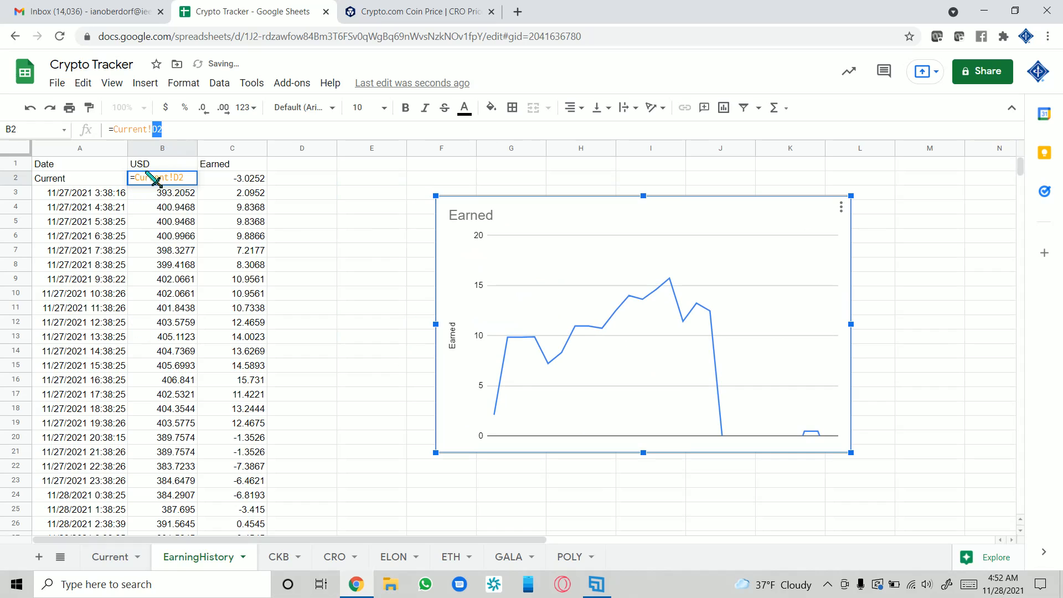
pyautogui.moveTo(344, 204); pyautogui.dragTo(339, 197)
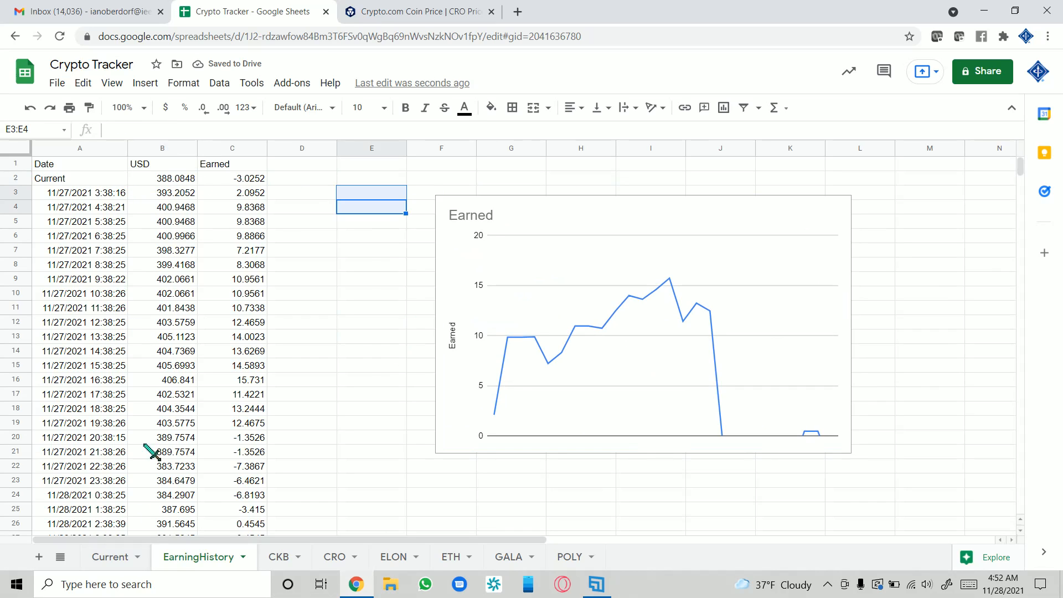
# - Select empty cell E2 on EarningHistory, and check the USD owned total in D2 of the Current sheet
pyautogui.click(114, 557)
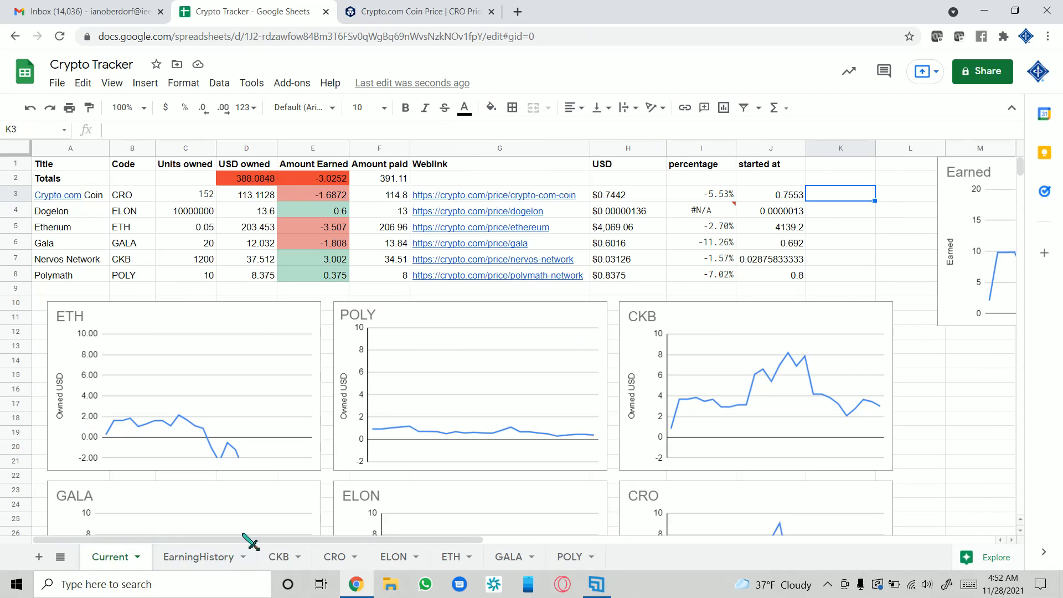
pyautogui.click(203, 559)
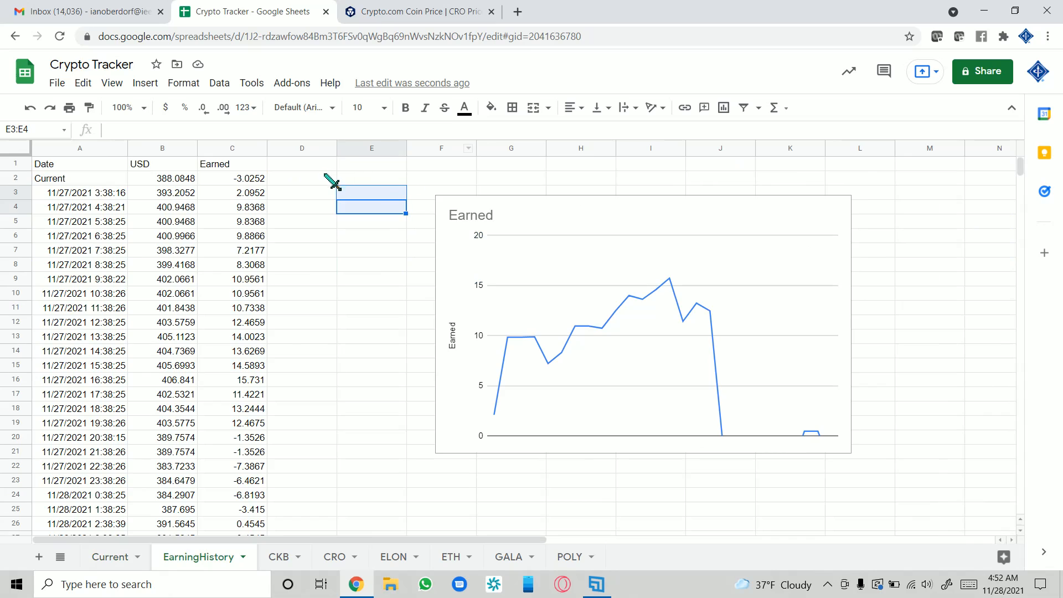
pyautogui.click(348, 179)
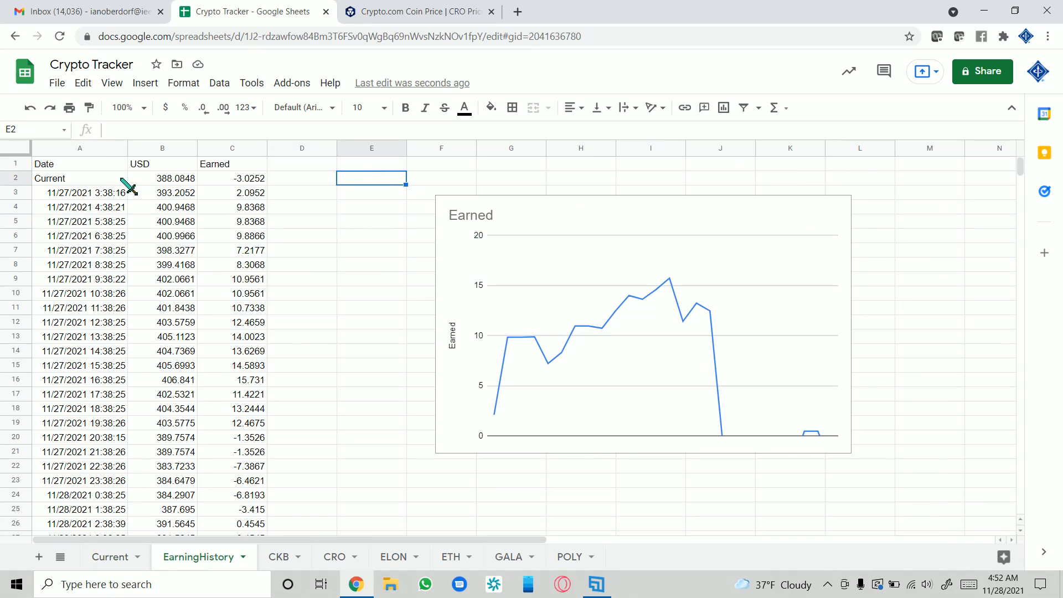
pyautogui.click(93, 566)
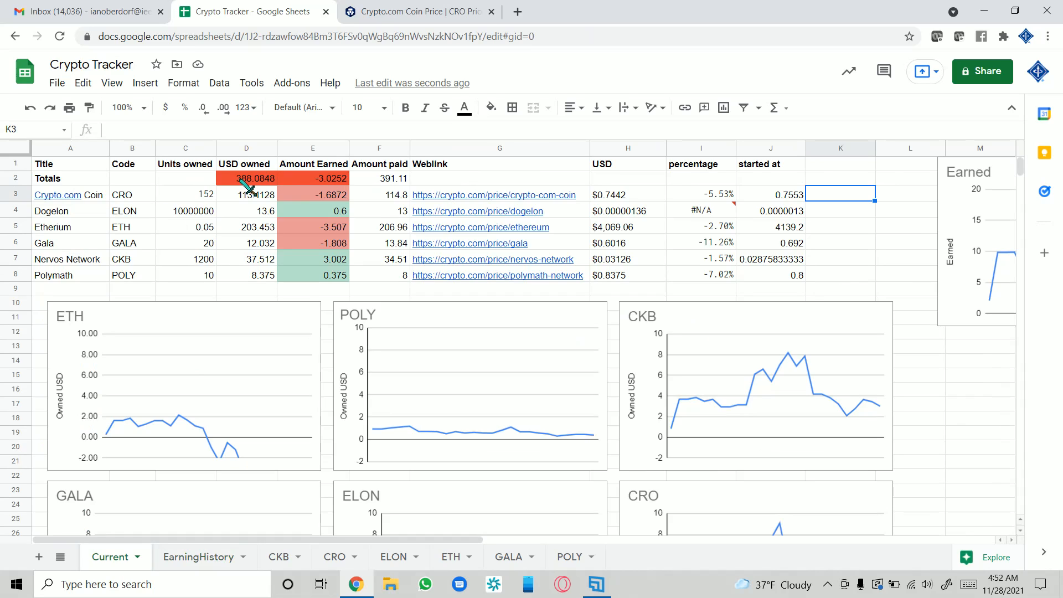
pyautogui.click(247, 183)
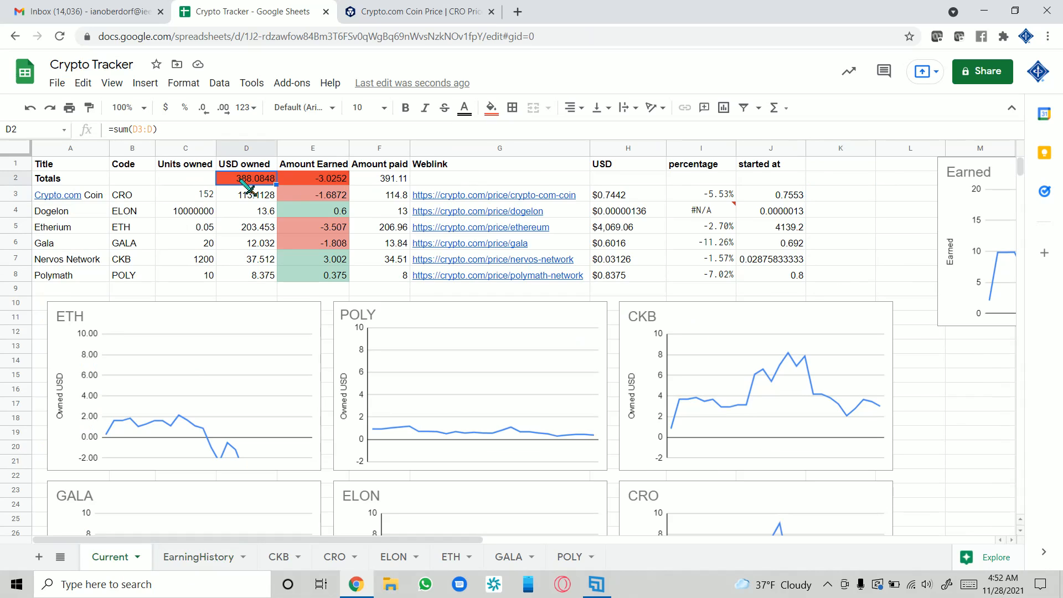
pyautogui.click(283, 559)
pyautogui.click(234, 560)
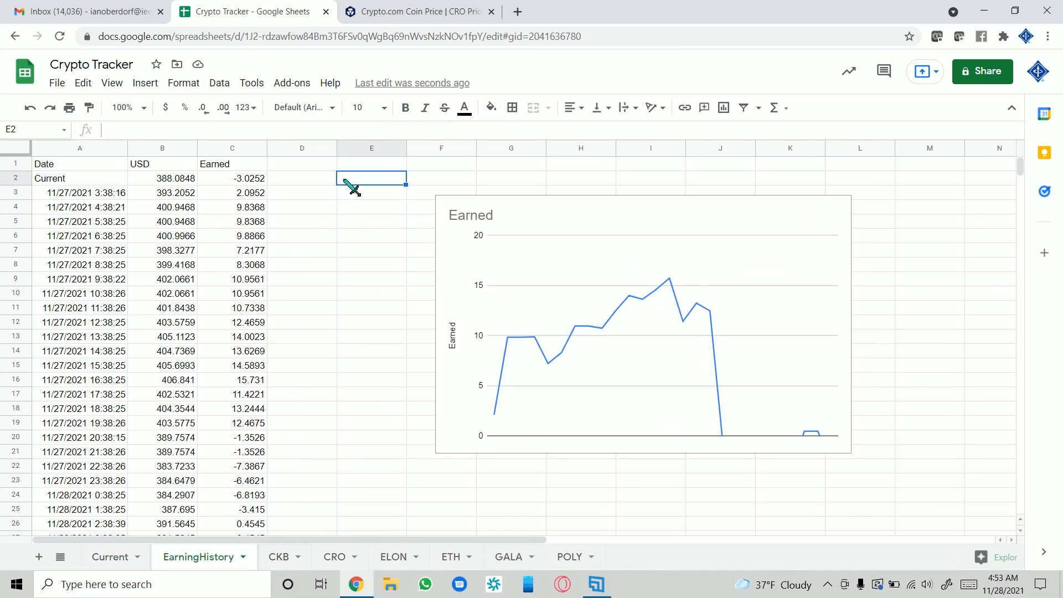
# - Enter the cross-sheet formula =Current!D2 in cell E2 of EarningHistory, and review it
pyautogui.write('=')
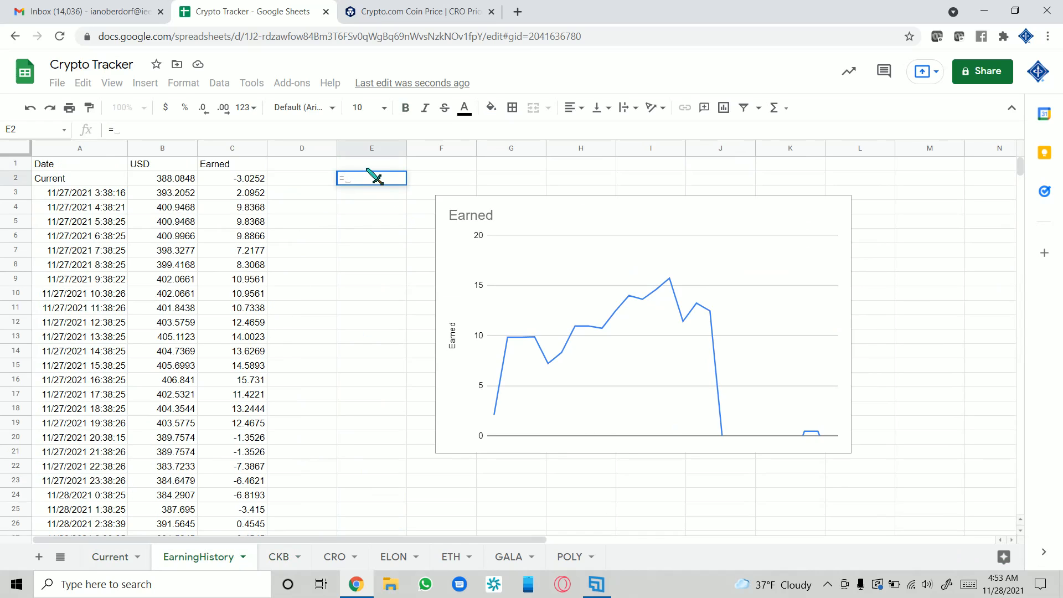
pyautogui.click(112, 558)
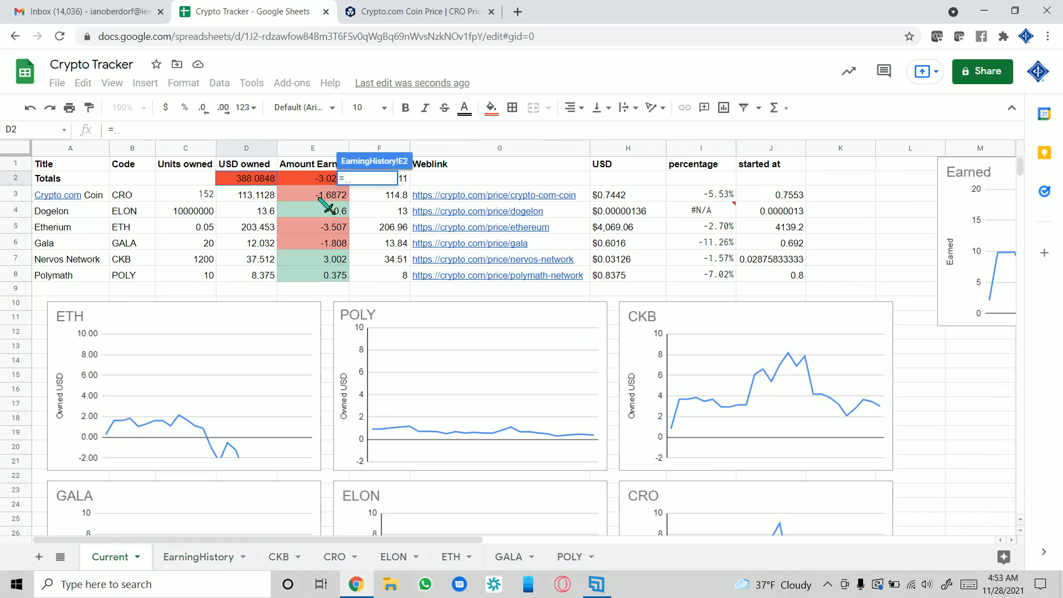
pyautogui.click(261, 186)
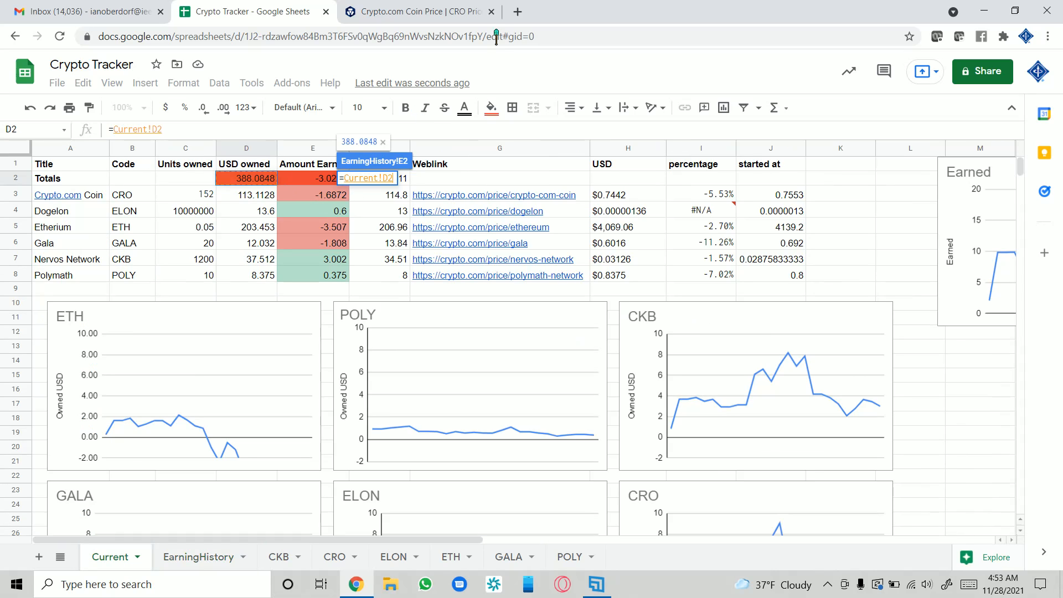
pyautogui.click(214, 556)
pyautogui.press('Return')
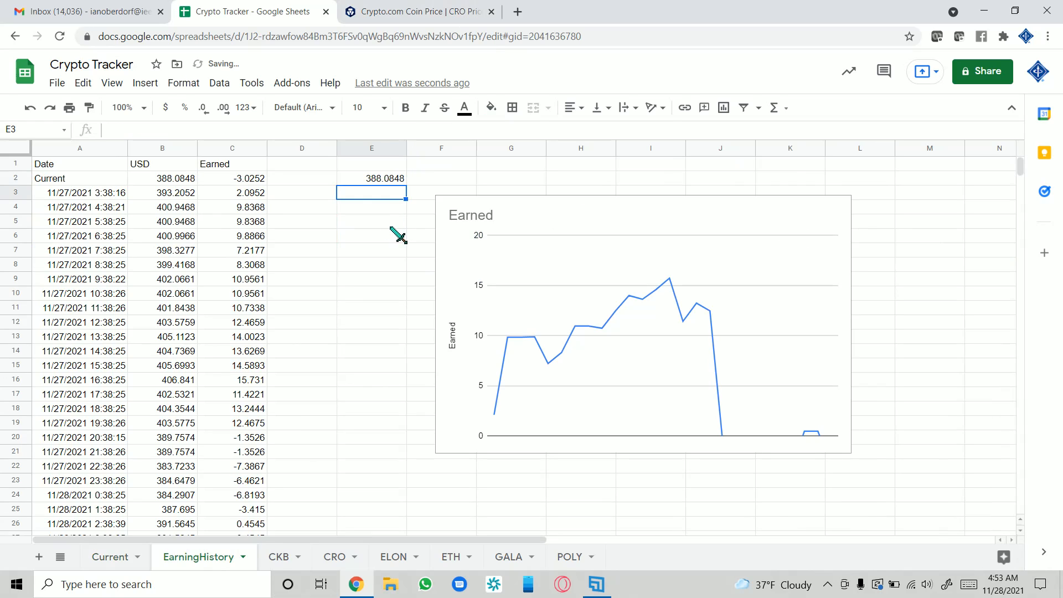
pyautogui.click(392, 176)
pyautogui.click(381, 193)
pyautogui.click(372, 182)
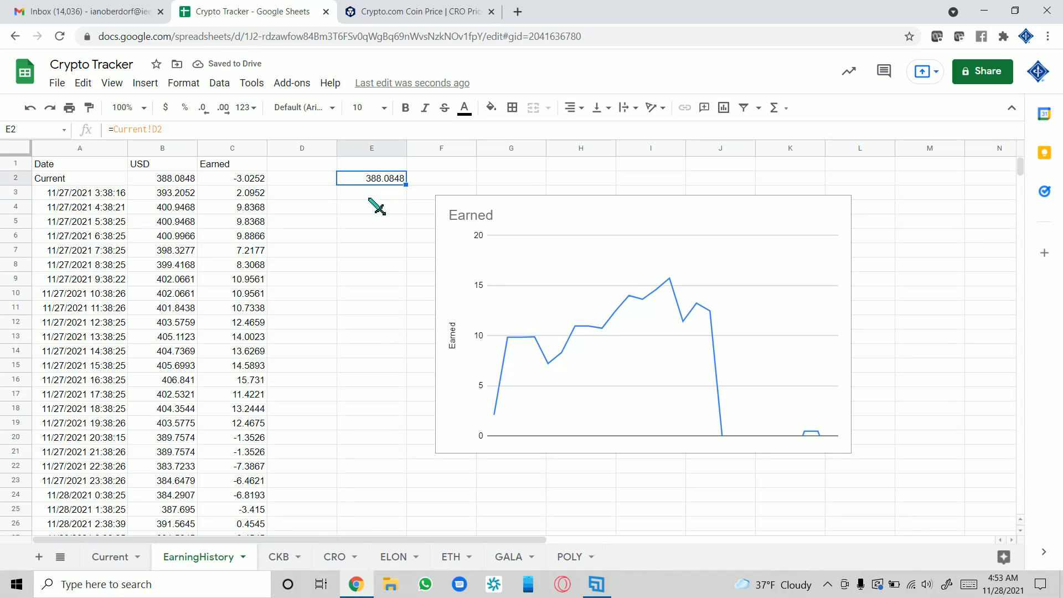
# - Enter a formula in cell E3 that references cell C4 on the same sheet
pyautogui.click(365, 194)
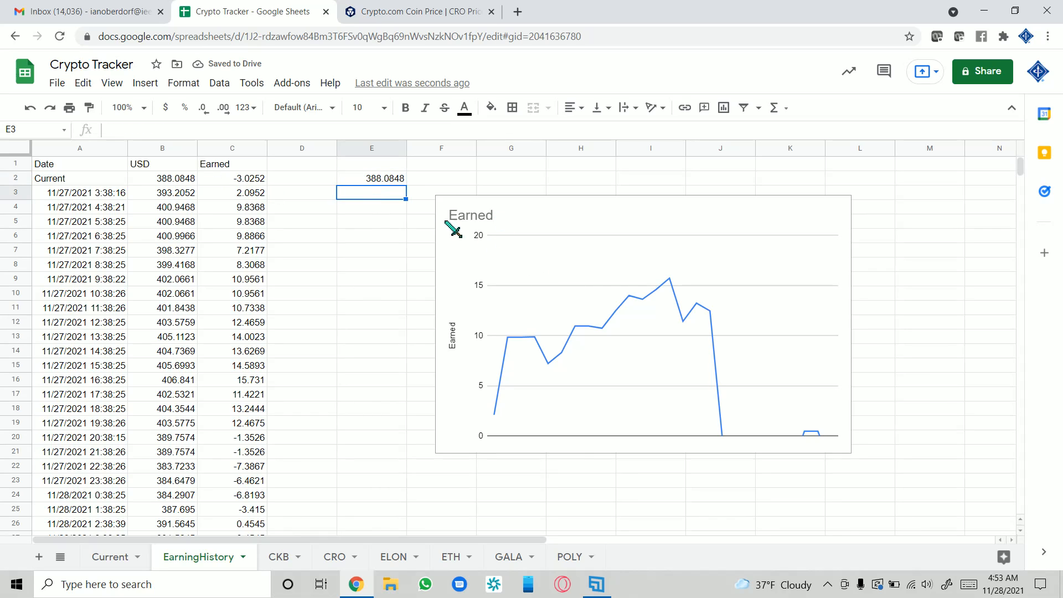
pyautogui.write('=')
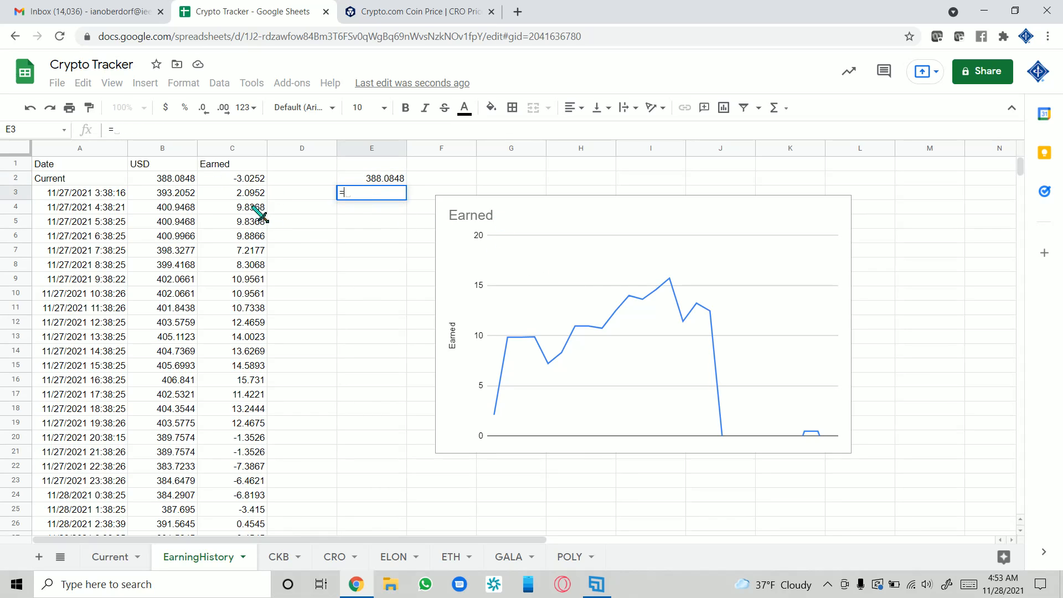
pyautogui.click(253, 207)
pyautogui.press('Return')
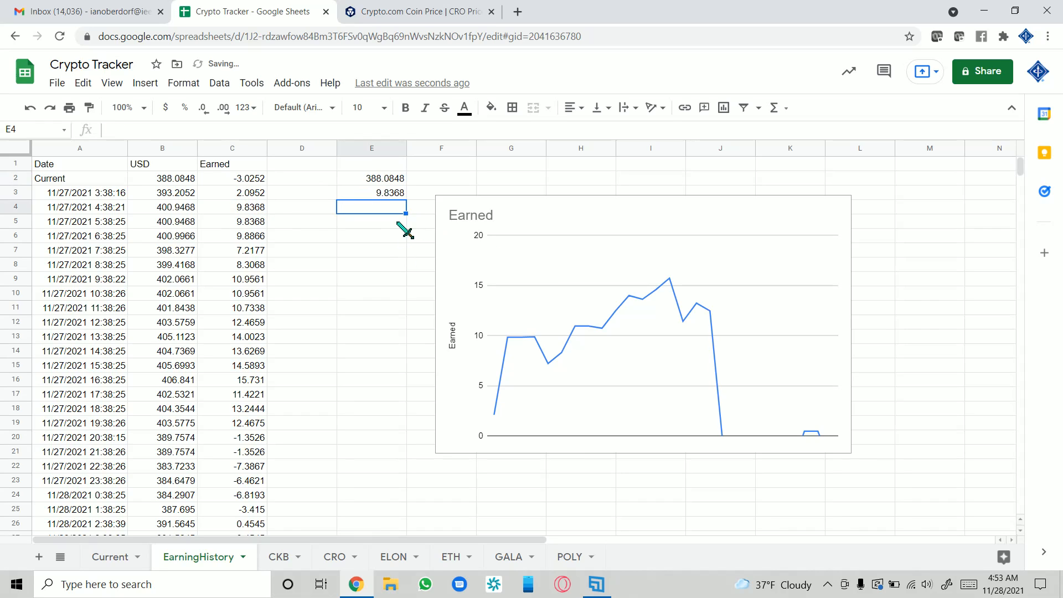
# - Clear the two demonstration formulas from cells E3 and E2
pyautogui.click(396, 194)
pyautogui.press('Delete')
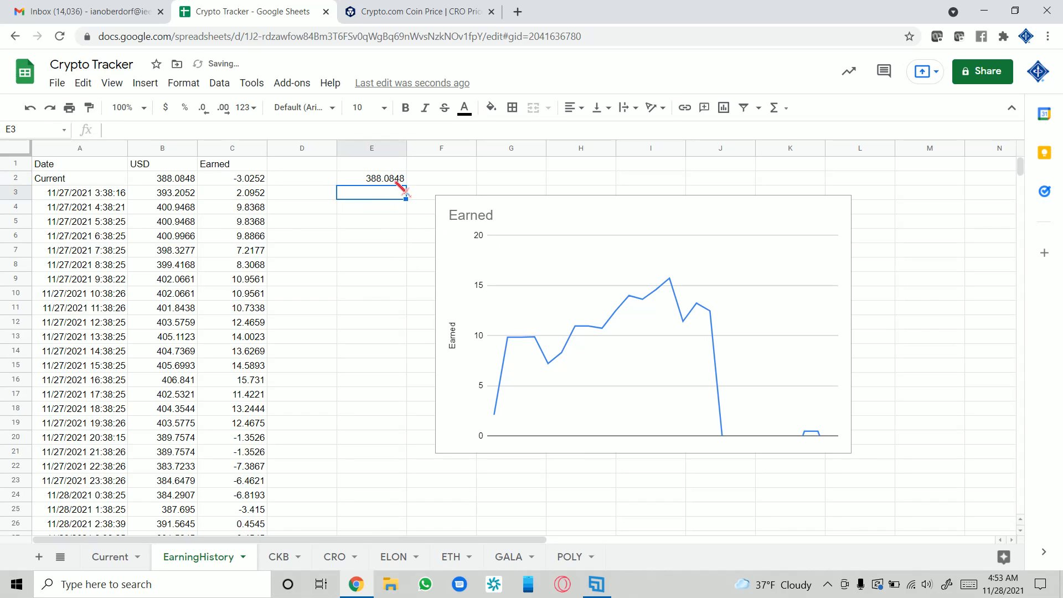
pyautogui.click(396, 181)
pyautogui.press('Delete')
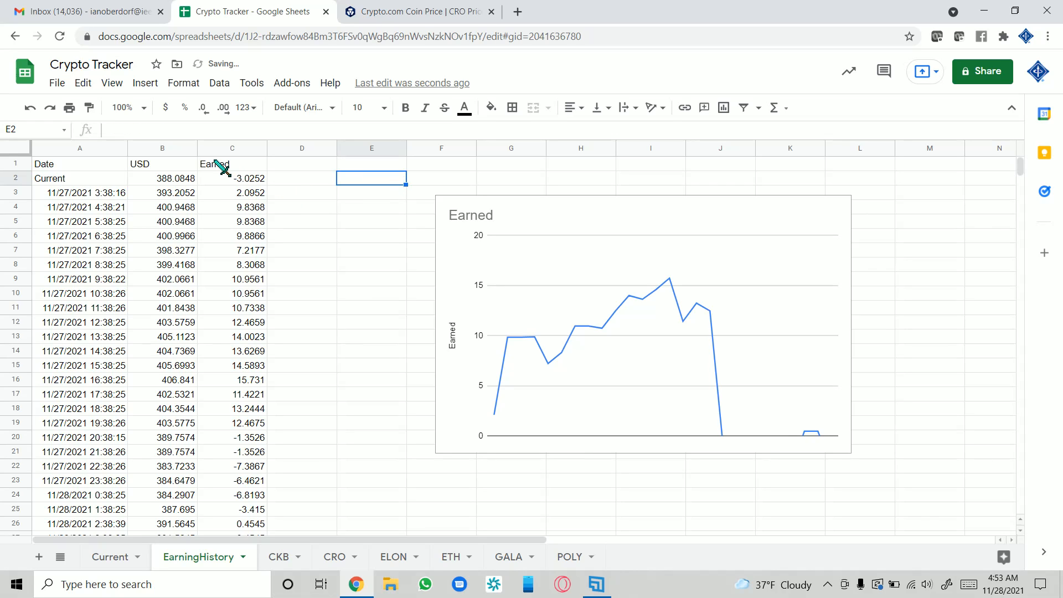
# - Trace the formulas in EarningHistory cells B2 and C2 to the totals in D2 and E2 of the Current sheet
pyautogui.click(191, 183)
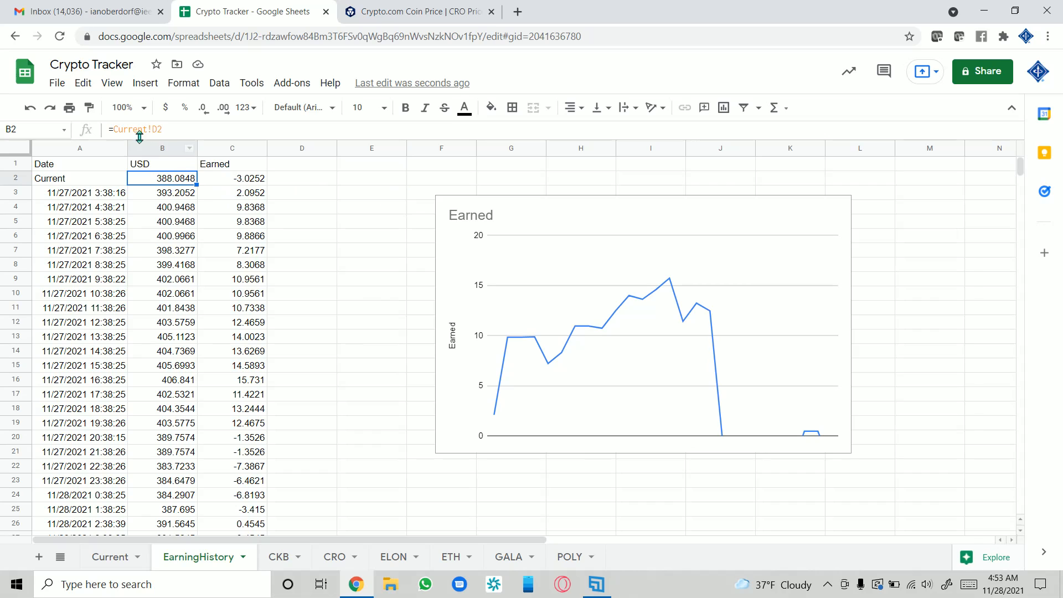
pyautogui.click(121, 570)
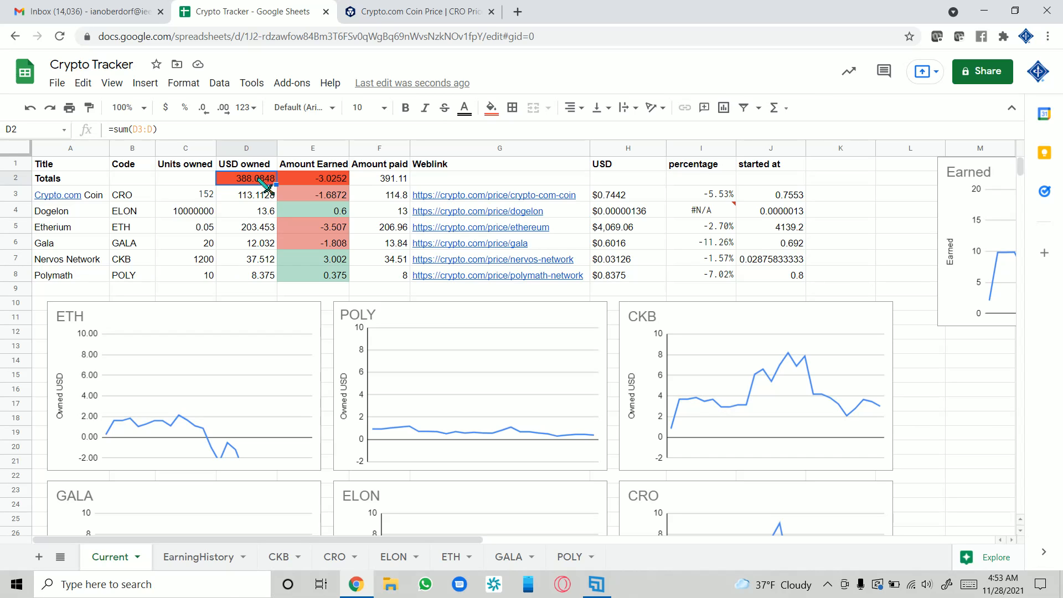
pyautogui.click(216, 560)
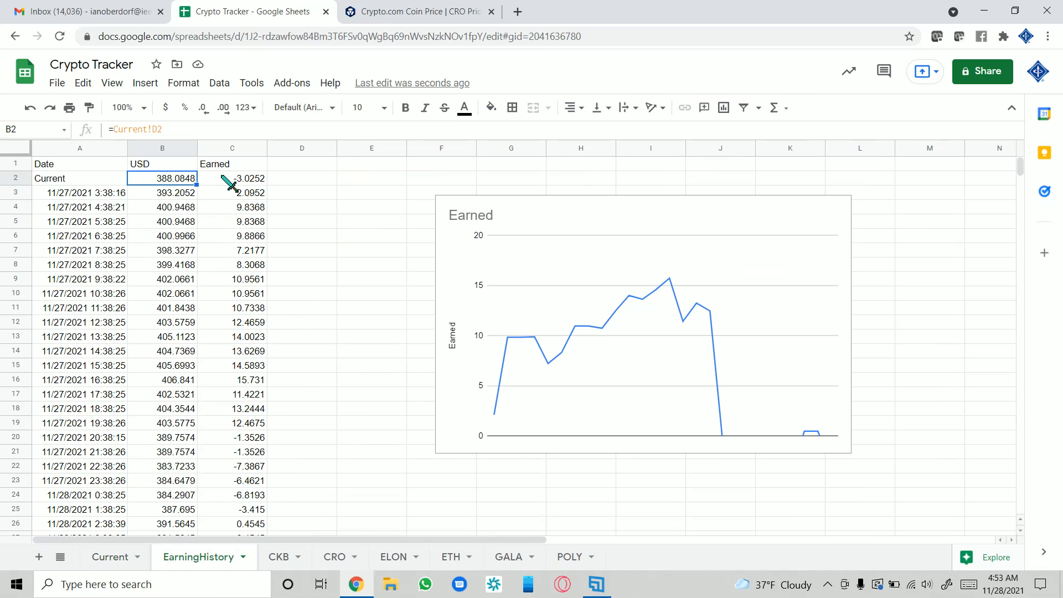
pyautogui.click(228, 180)
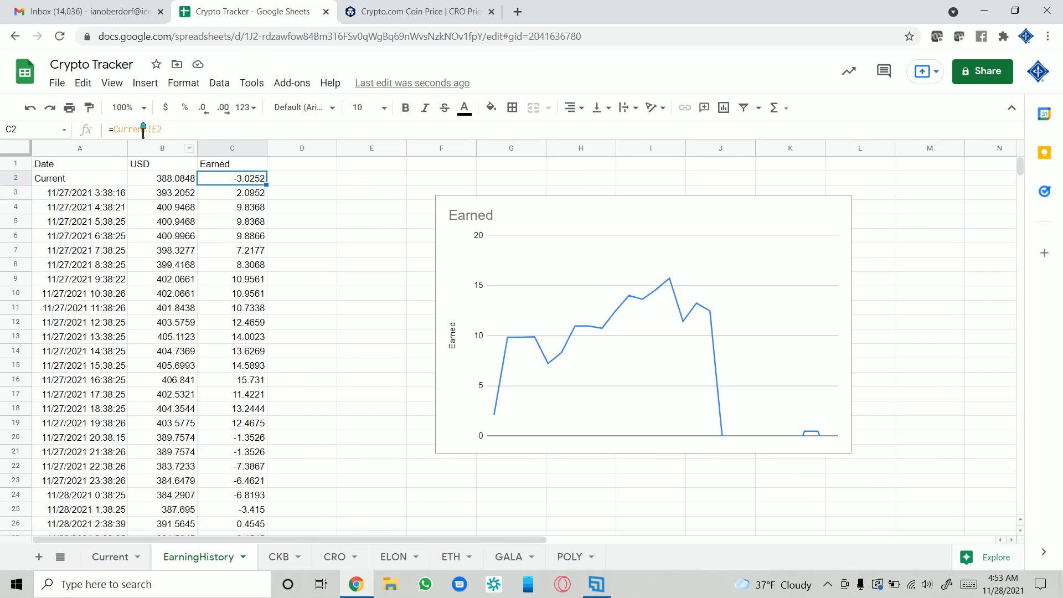
pyautogui.click(100, 554)
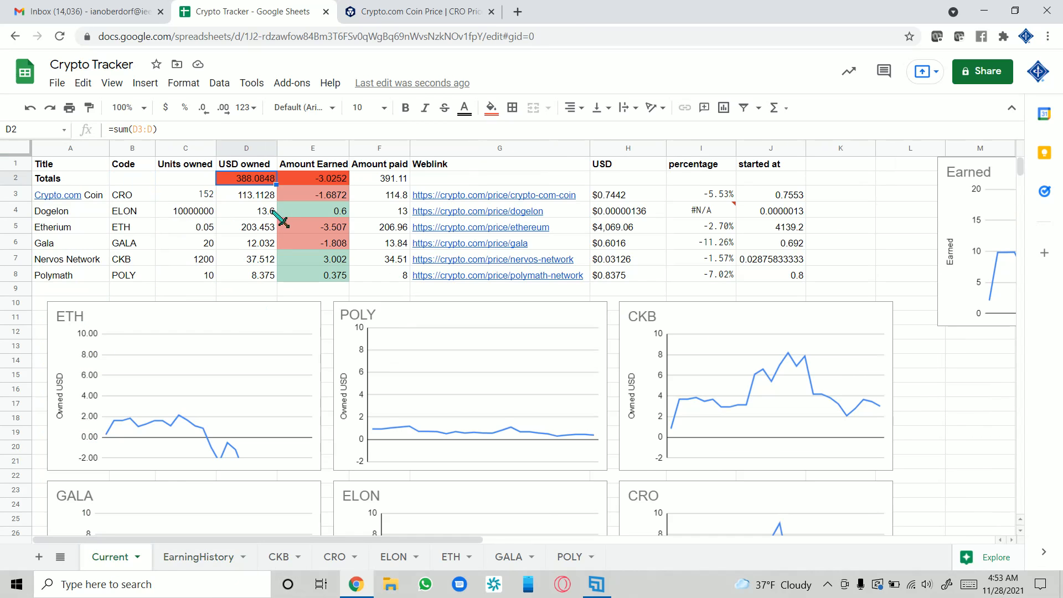
pyautogui.click(313, 178)
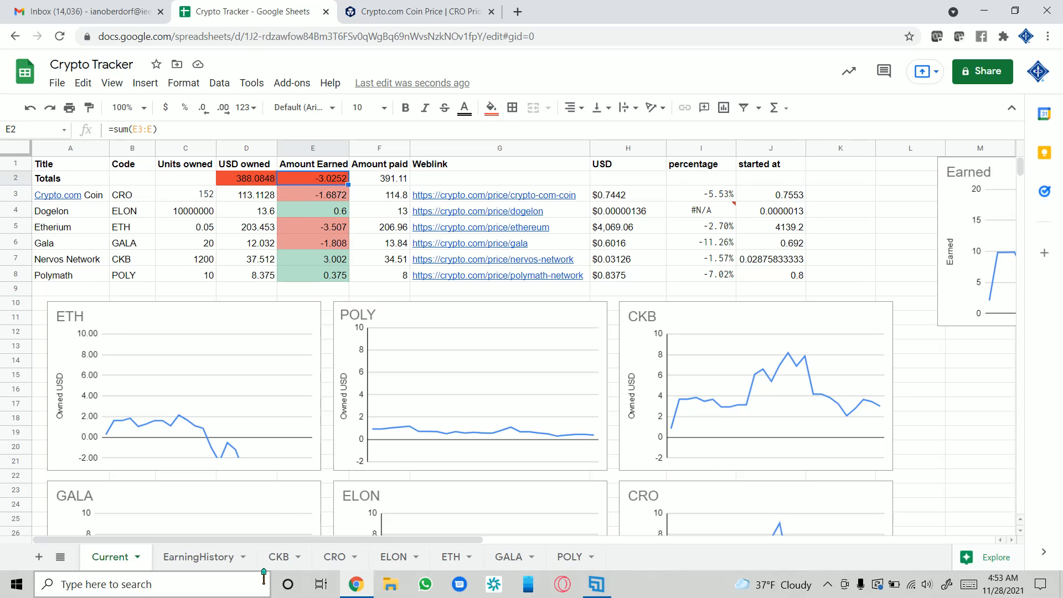
# - Recheck the USD and Earned references in the Current row of the EarningHistory sheet
pyautogui.click(198, 556)
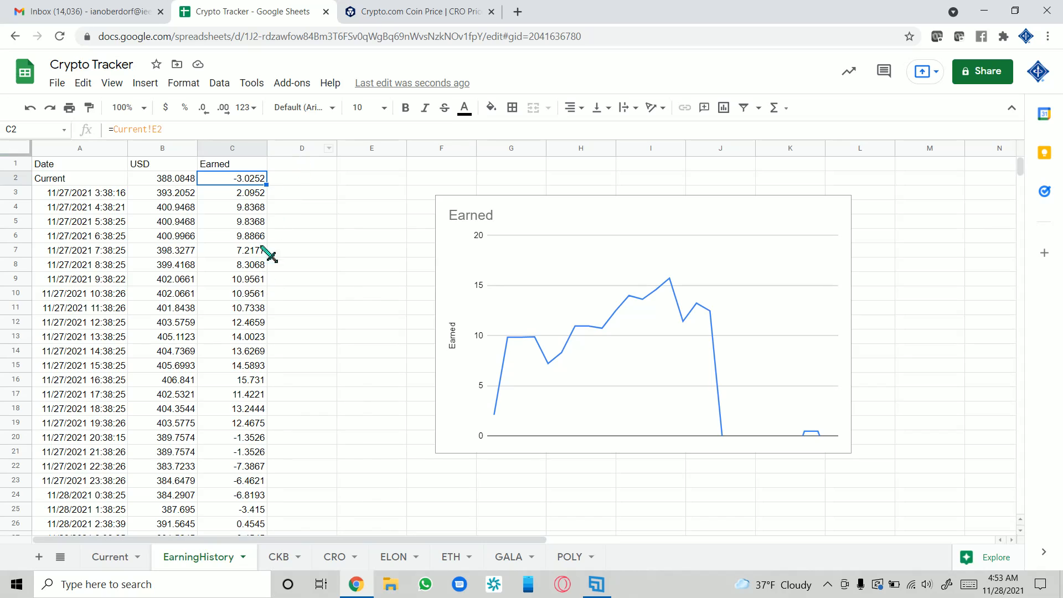
pyautogui.click(302, 178)
pyautogui.click(187, 181)
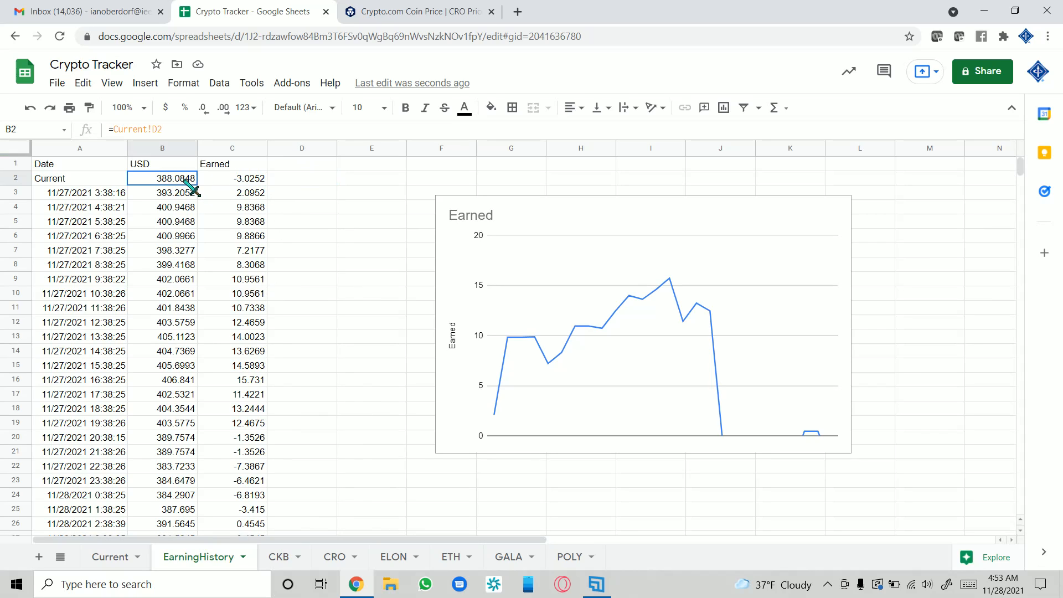
pyautogui.click(213, 180)
pyautogui.click(166, 178)
pyautogui.click(232, 181)
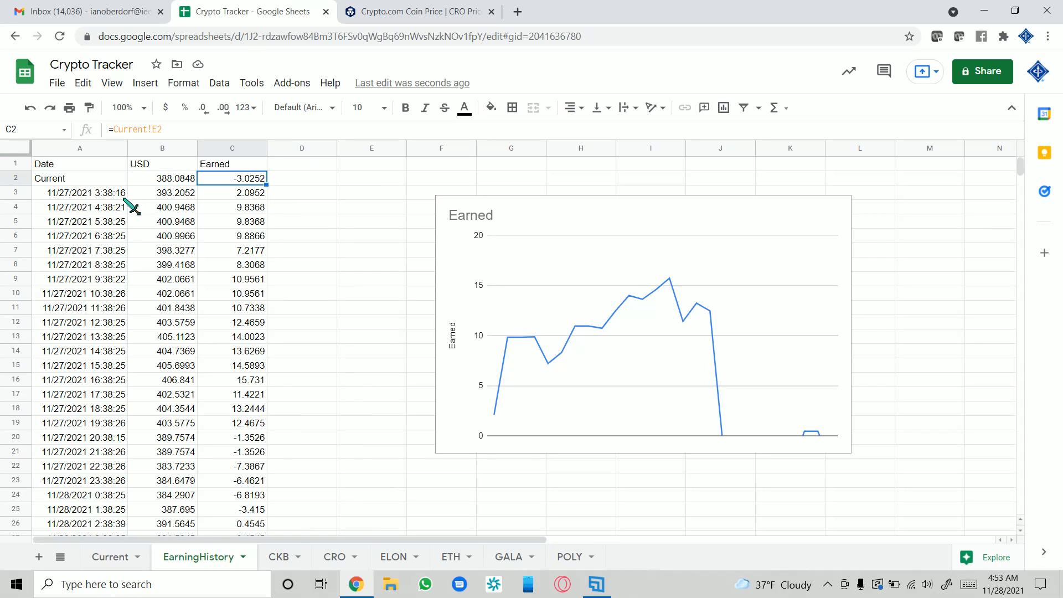
# - Examine the hourly history records in A3:C28 and compare them with the live formulas in row 2
pyautogui.moveTo(113, 197); pyautogui.dragTo(254, 343)
pyautogui.scroll(5, 253, 343)
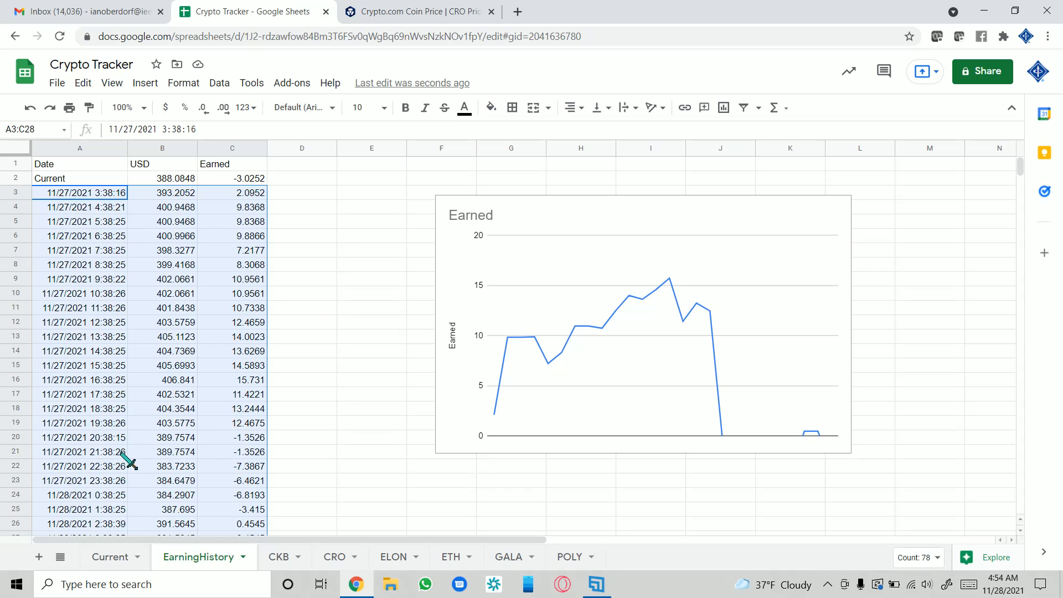
pyautogui.click(349, 235)
pyautogui.click(193, 177)
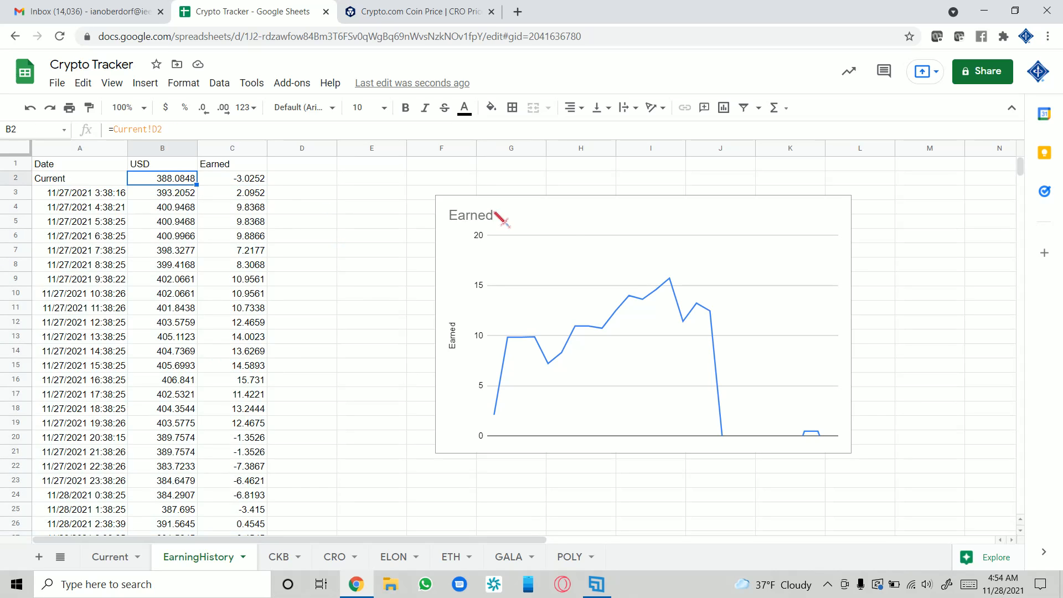
pyautogui.click(572, 238)
pyautogui.click(351, 209)
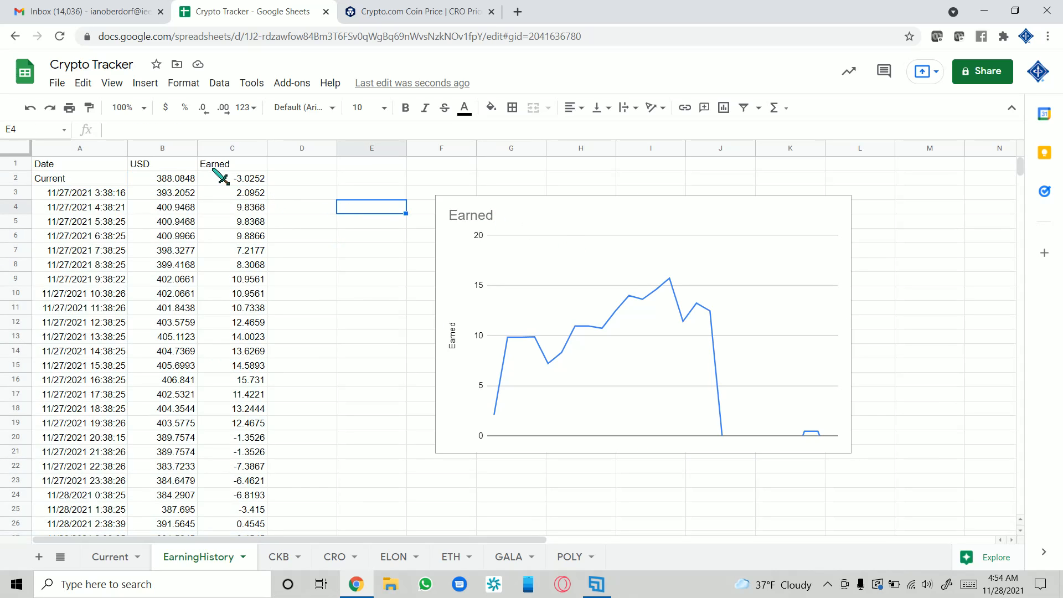
pyautogui.click(182, 178)
pyautogui.click(310, 178)
pyautogui.click(236, 179)
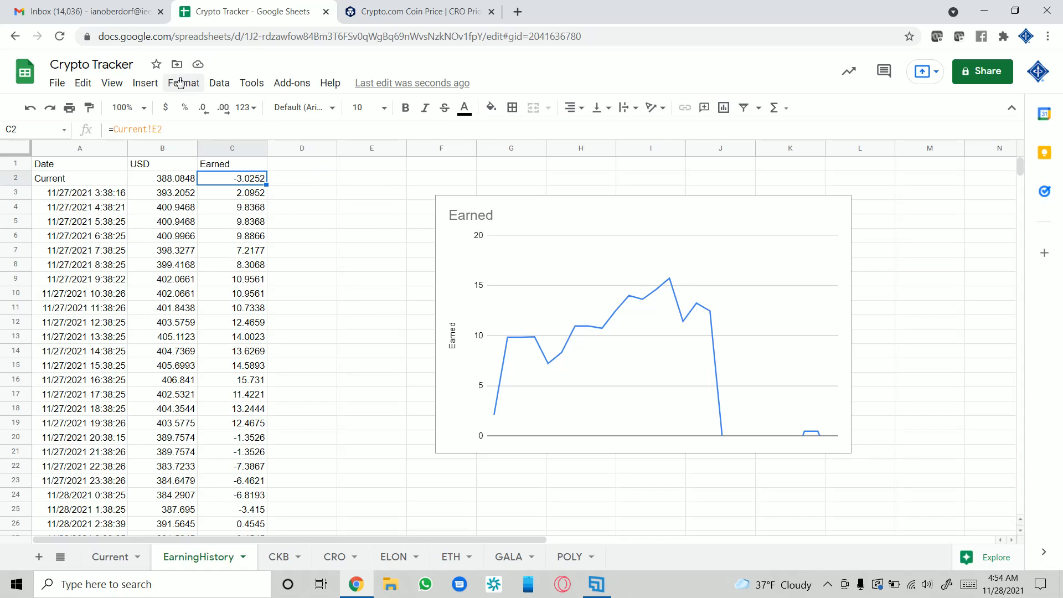
# - Open the spreadsheet's script editor and continue with the preselected account in the Google Drive account chooser
pyautogui.click(249, 87)
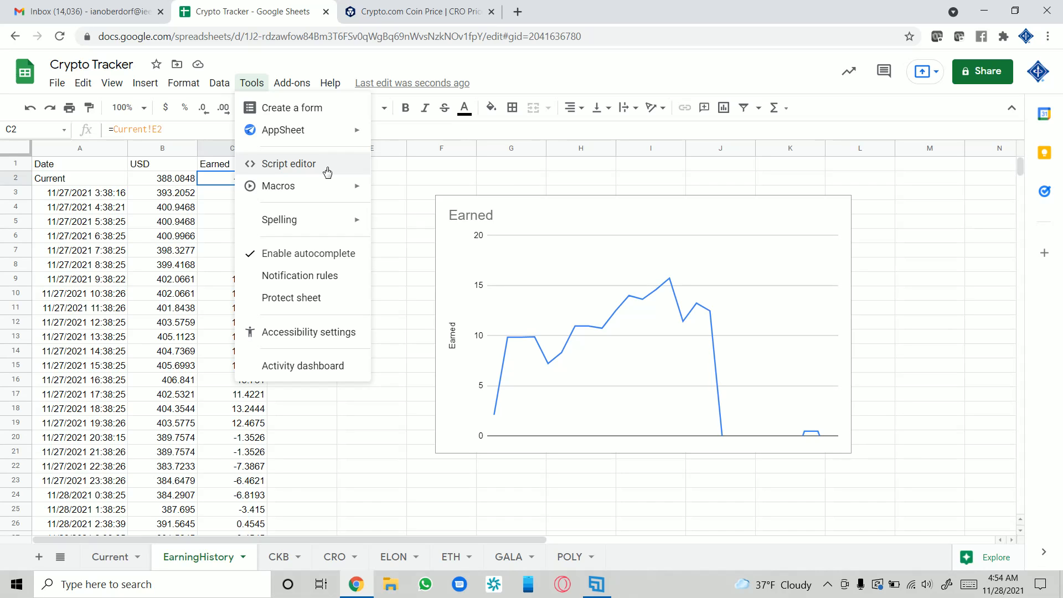
pyautogui.click(327, 172)
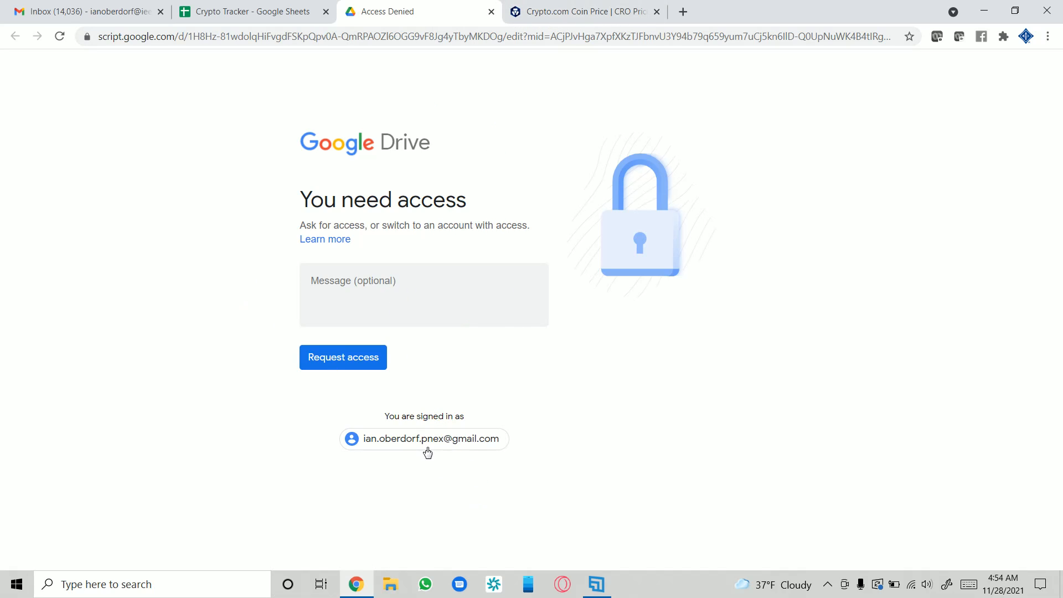
pyautogui.click(460, 438)
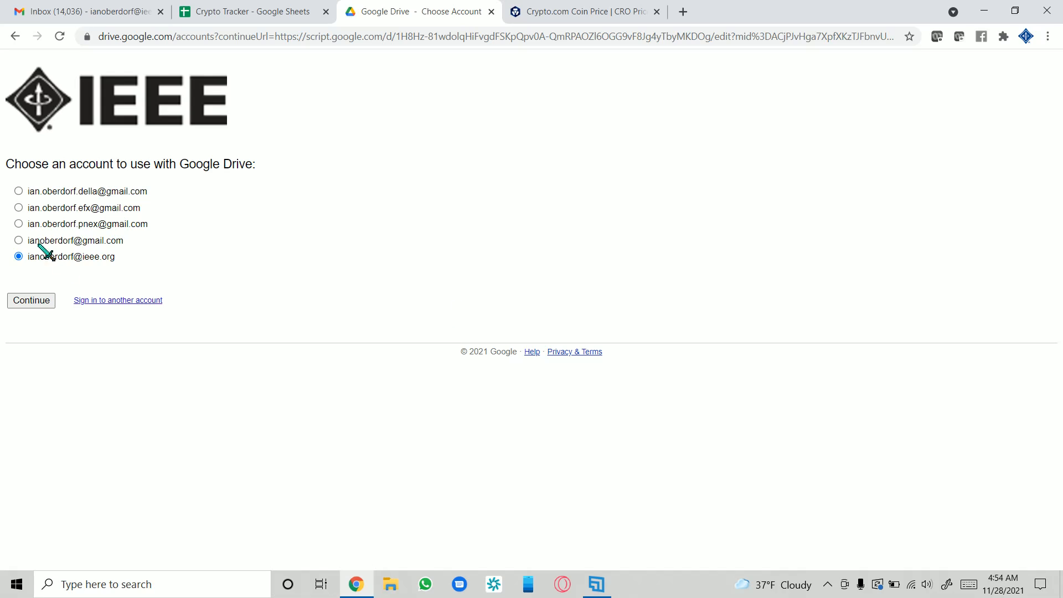
pyautogui.click(31, 304)
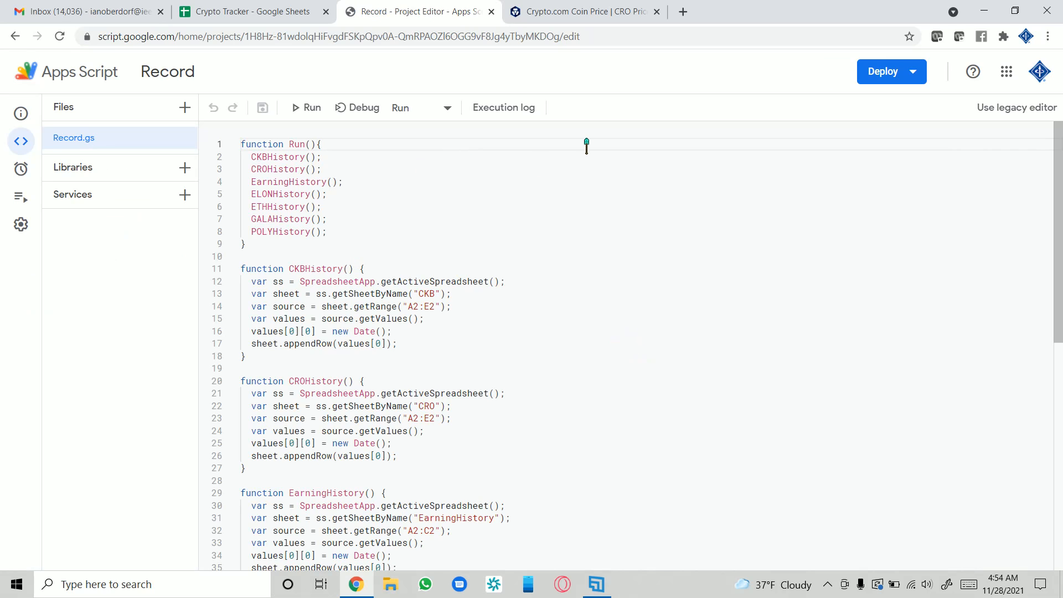
pyautogui.click(582, 11)
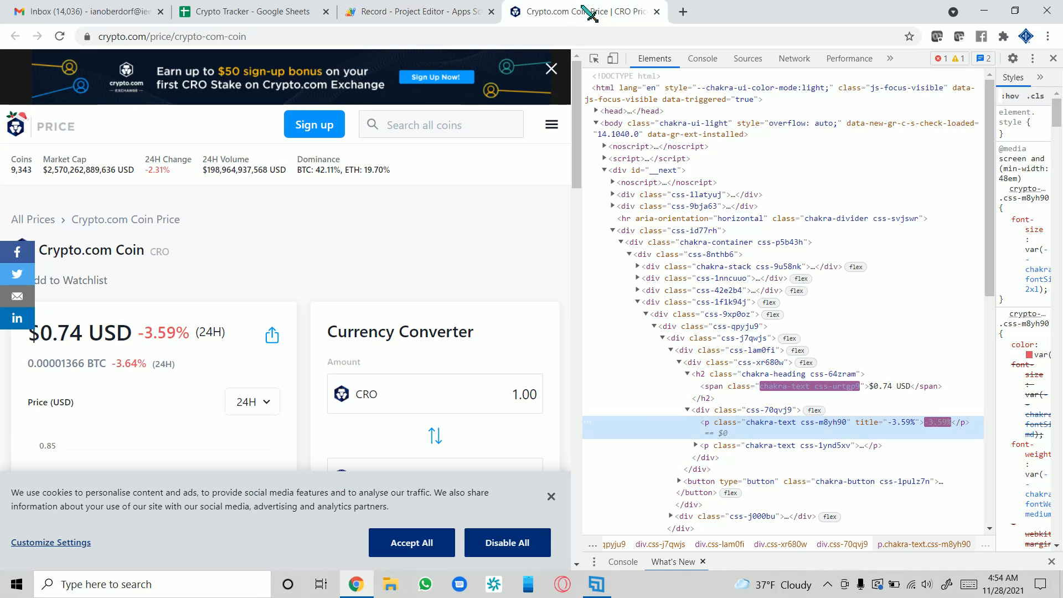
pyautogui.click(421, 11)
pyautogui.click(550, 11)
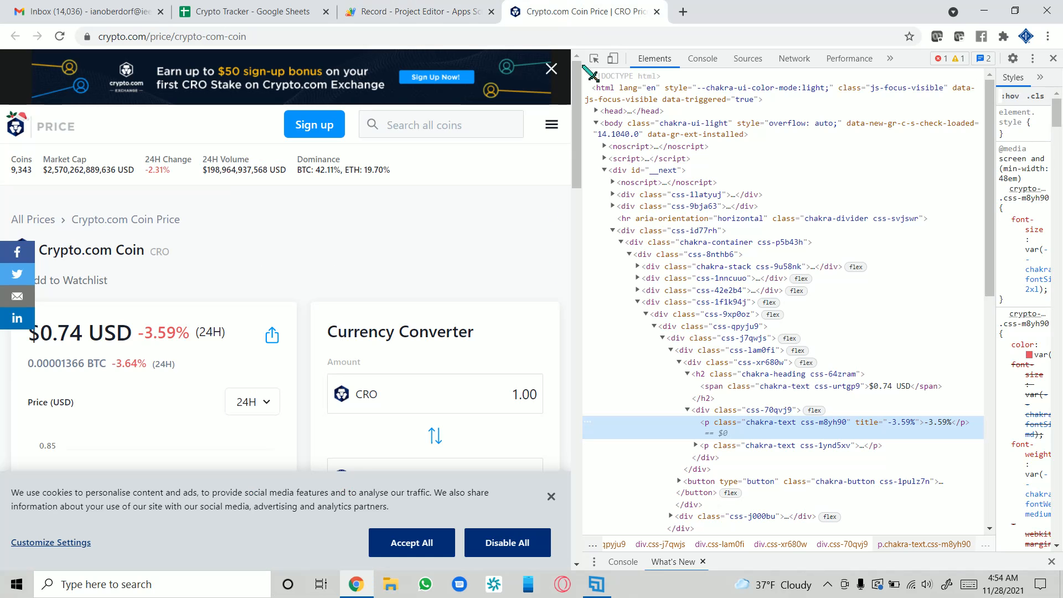
pyautogui.click(439, 11)
pyautogui.click(284, 12)
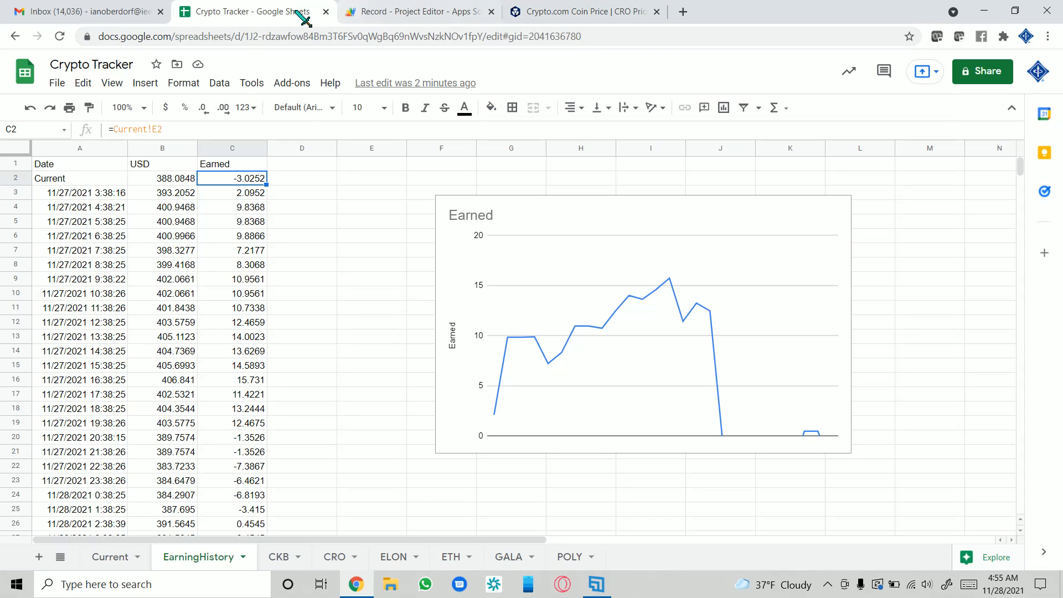
# - Review the Record.gs script, from the Run function through the individual coin history functions down to EarningHistory
pyautogui.click(422, 16)
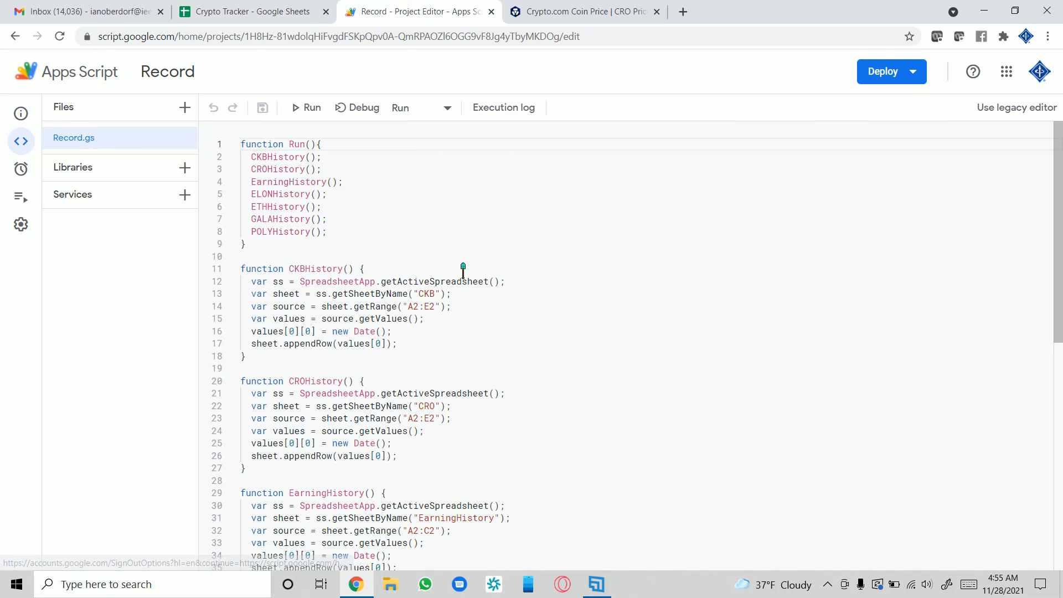
pyautogui.scroll(-8, 334, 205)
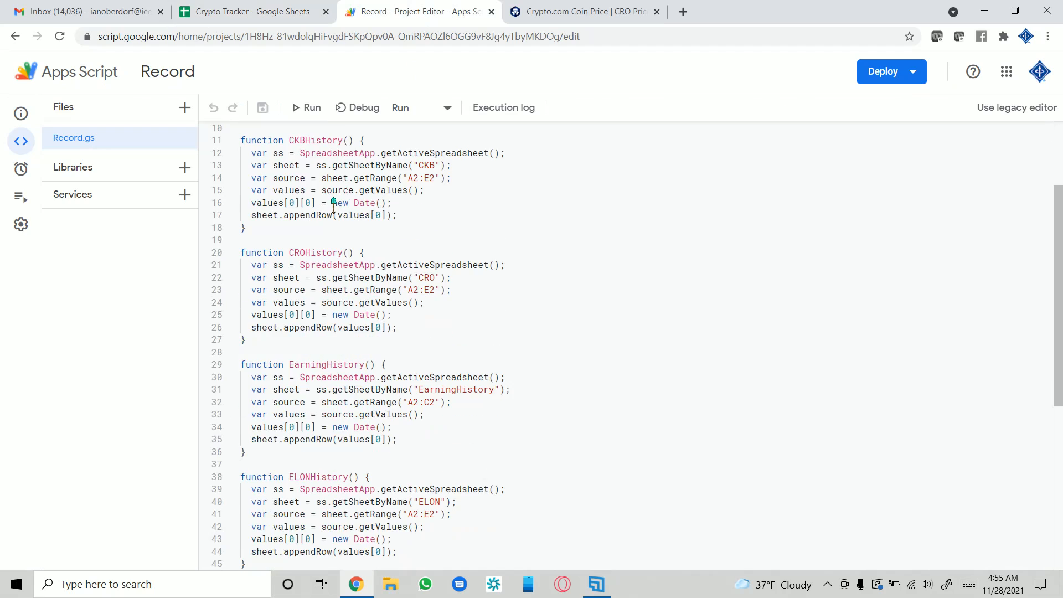
pyautogui.scroll(3, 333, 206)
pyautogui.scroll(5, 334, 206)
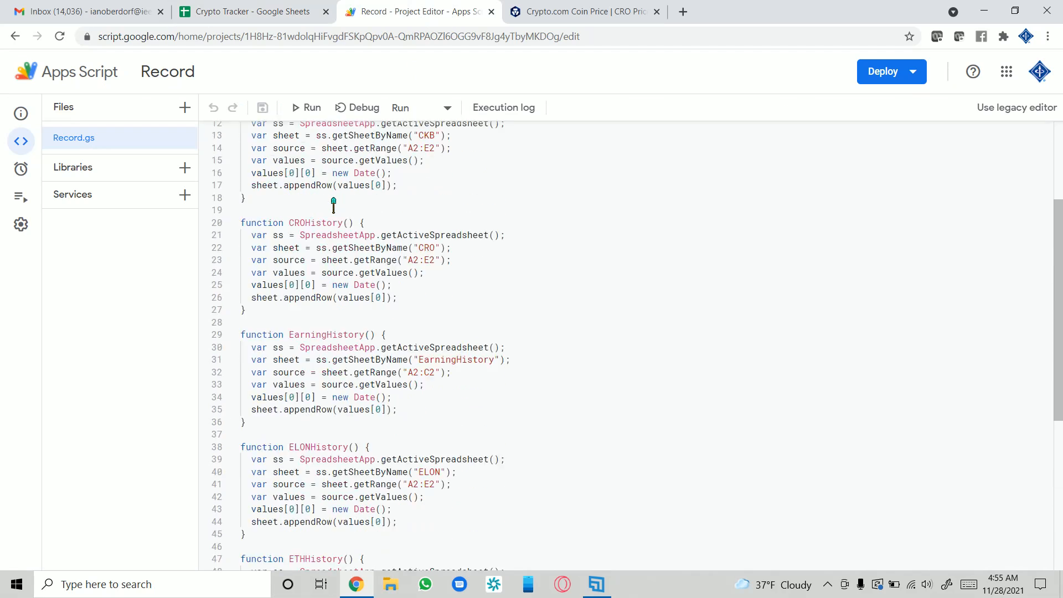
pyautogui.scroll(-8, 248, 280)
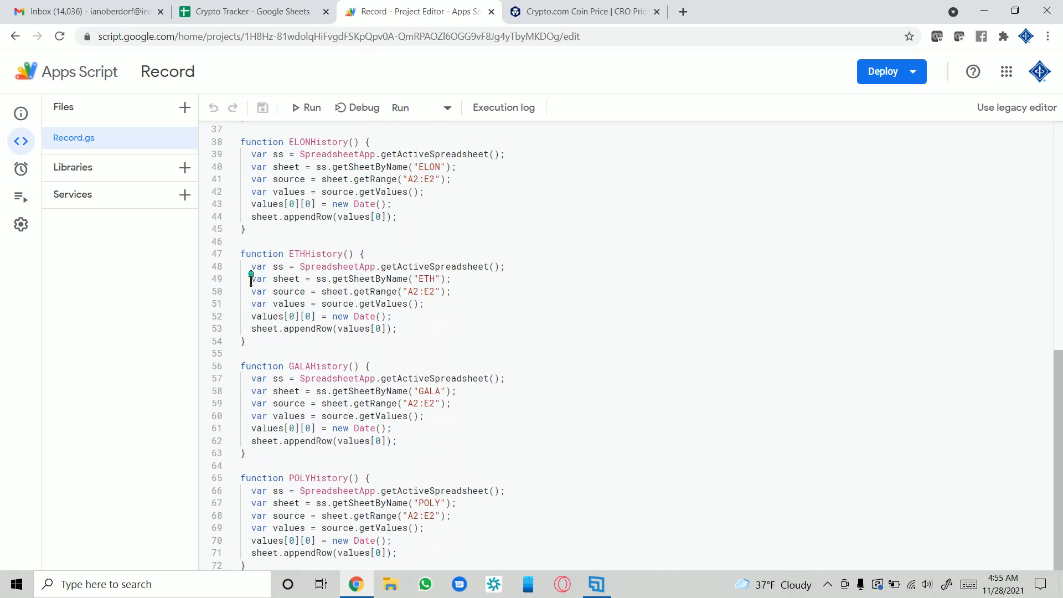
pyautogui.scroll(8, 250, 285)
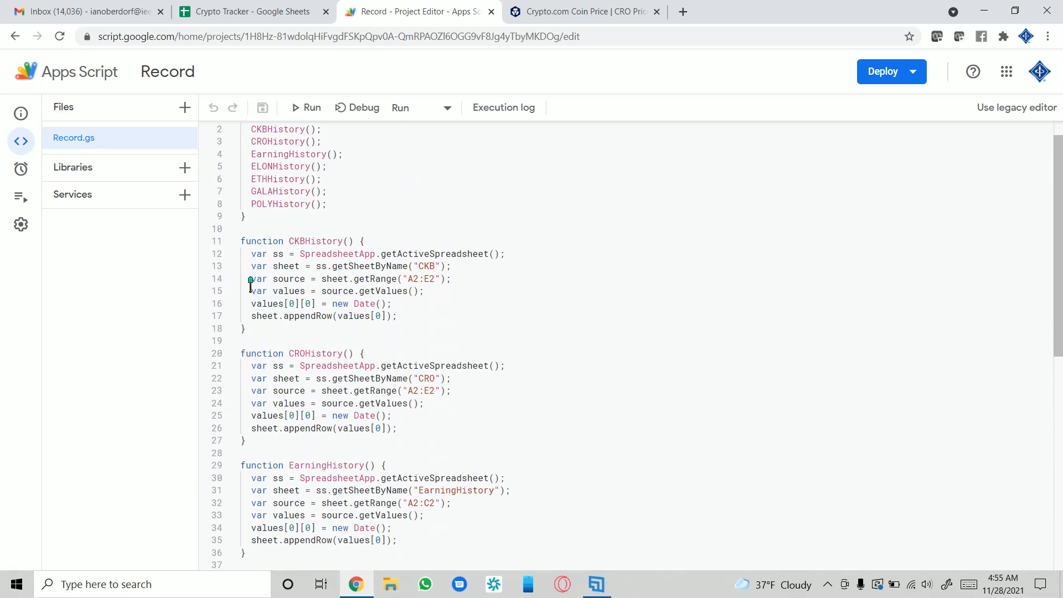
pyautogui.scroll(-8, 249, 283)
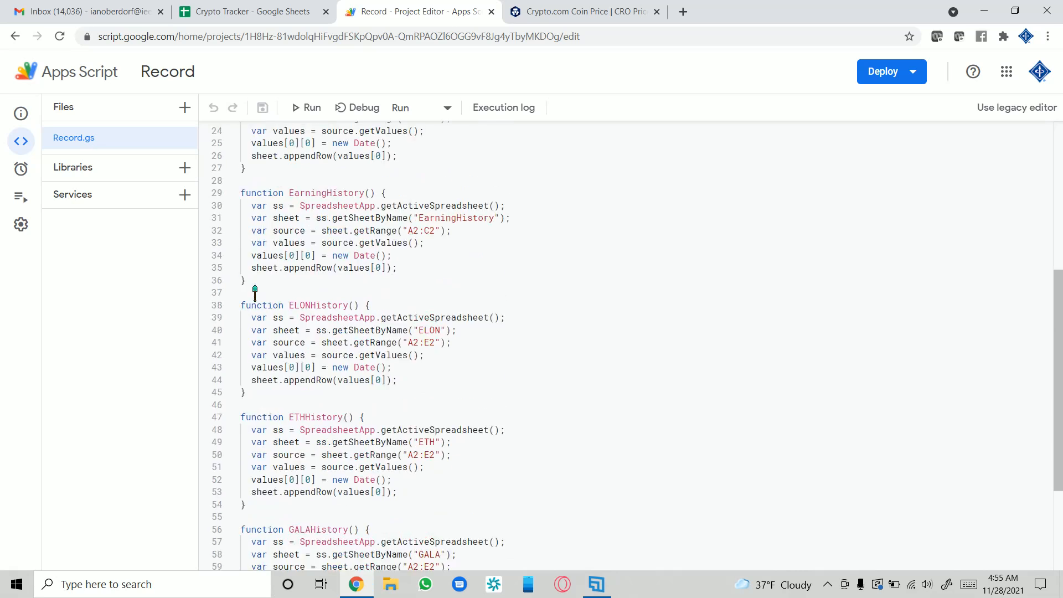
pyautogui.scroll(8, 338, 496)
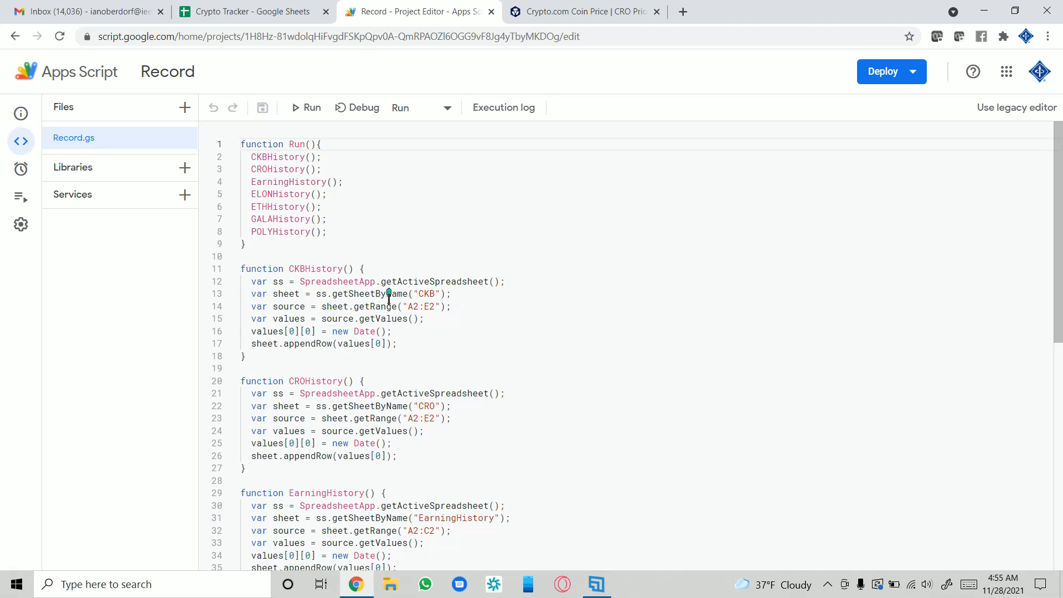
pyautogui.scroll(-1, 388, 310)
pyautogui.scroll(-3, 386, 320)
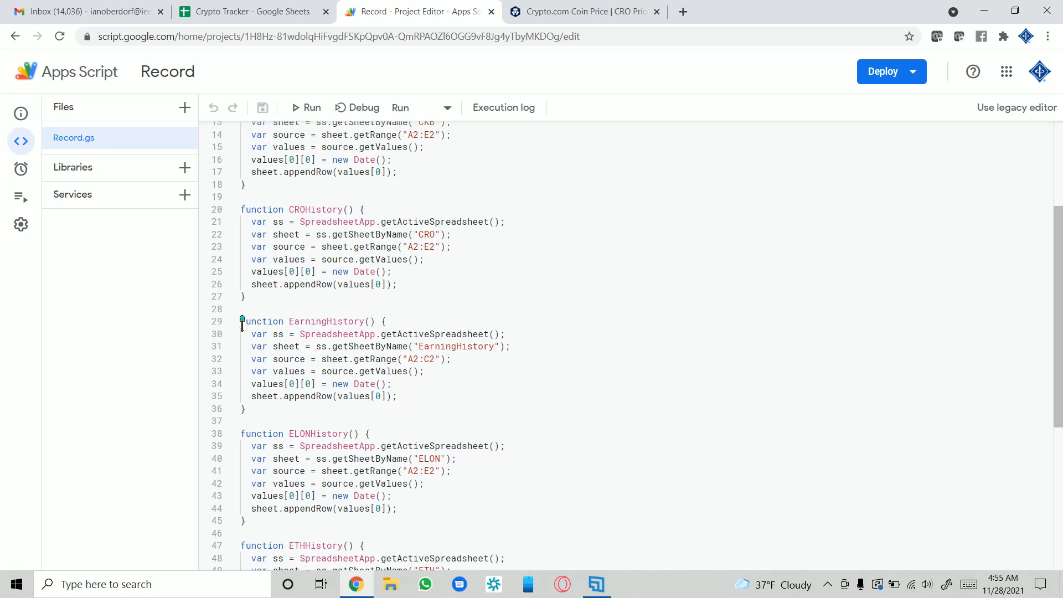
# - Examine the EarningHistory function and compare its name and sheet reference with the EarningHistory sheet in the Crypto Tracker spreadsheet
pyautogui.moveTo(271, 413); pyautogui.dragTo(359, 413)
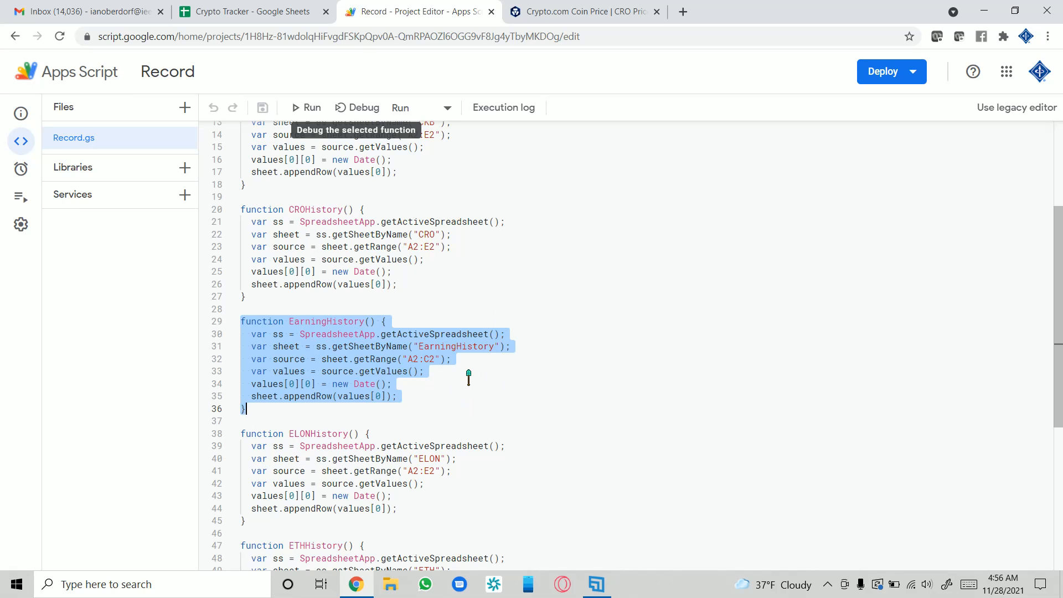
pyautogui.click(417, 347)
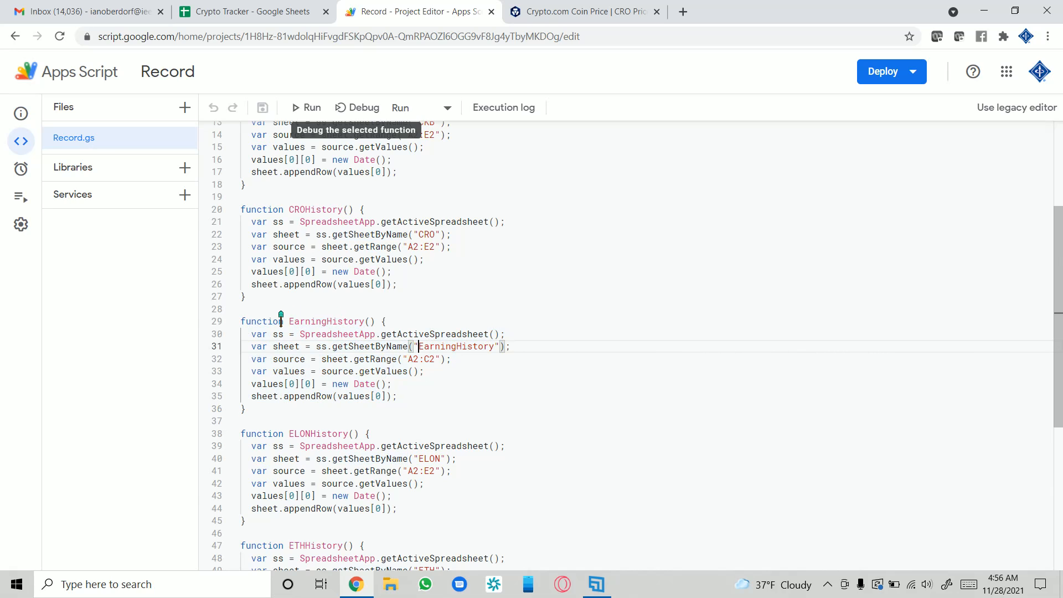
pyautogui.moveTo(289, 321); pyautogui.dragTo(365, 321)
pyautogui.doubleClick(363, 321)
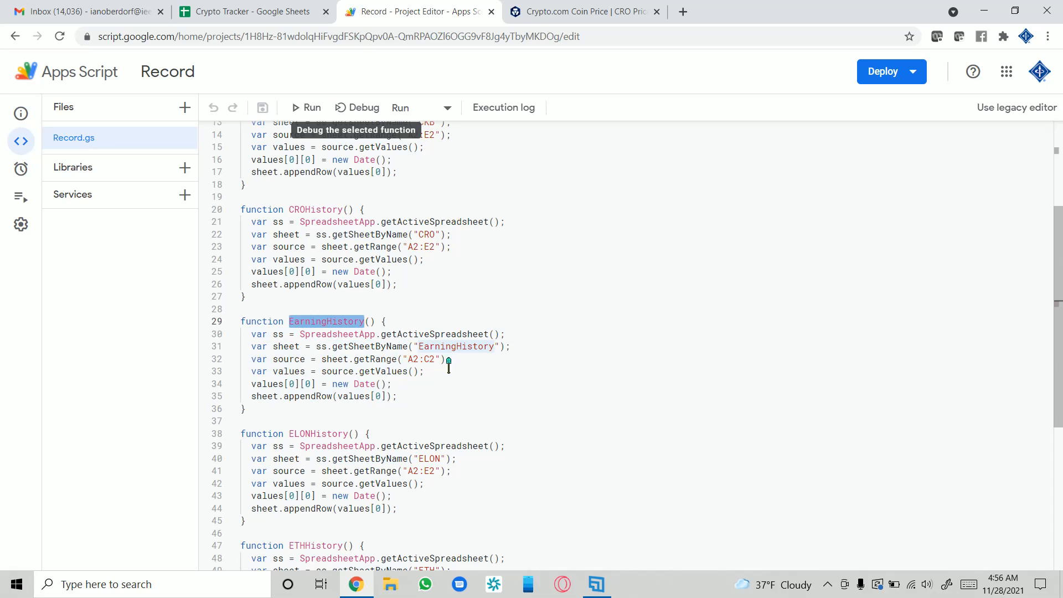
pyautogui.click(338, 343)
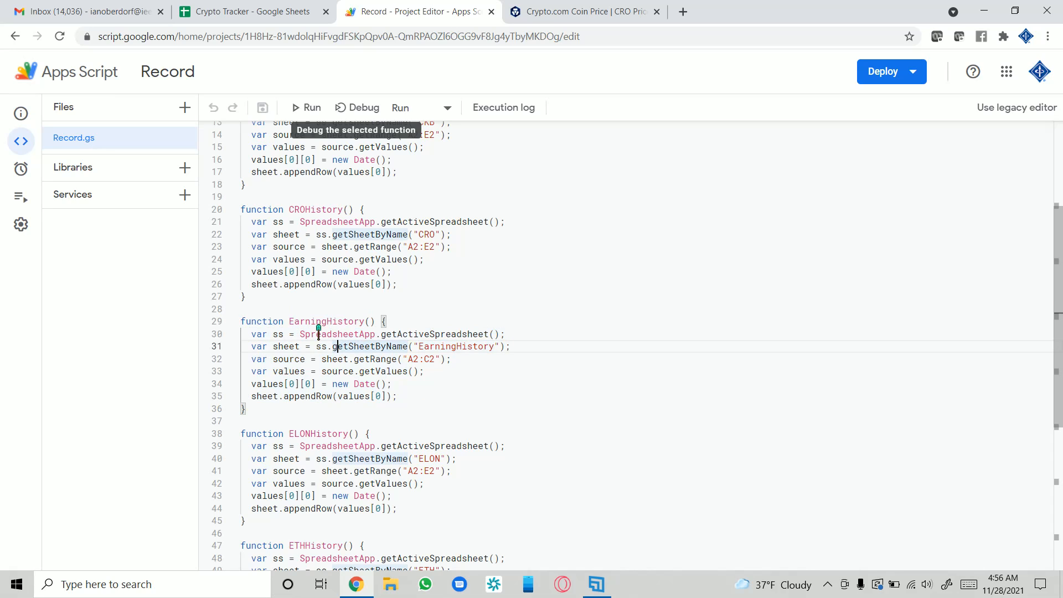
pyautogui.moveTo(291, 321); pyautogui.dragTo(362, 320)
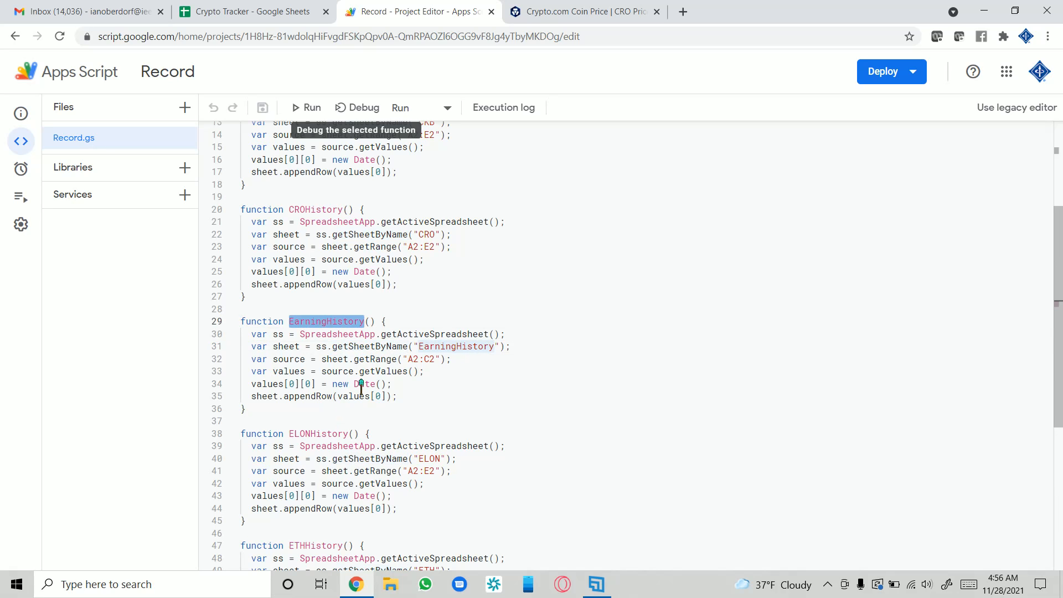
pyautogui.click(249, 12)
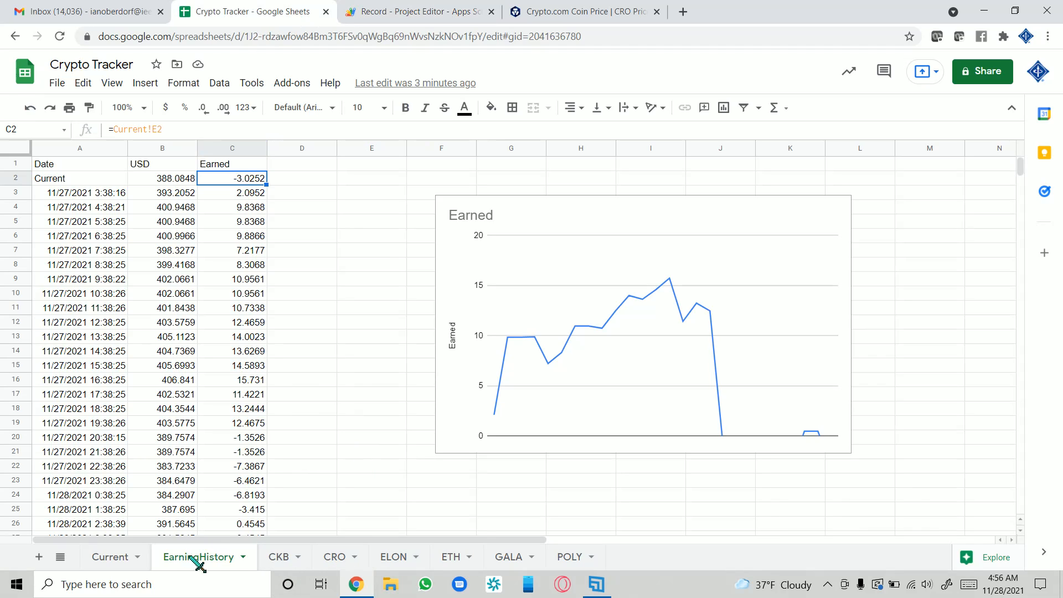
pyautogui.click(394, 16)
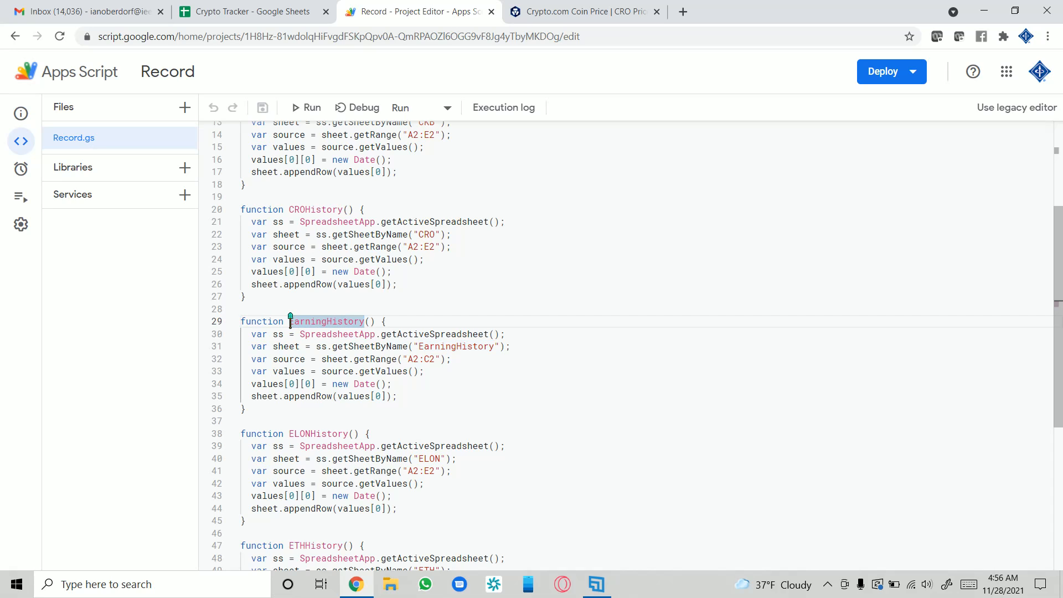
# - Compare how the EarningHistory and CROHistory functions are named with the sheet name each one references
pyautogui.moveTo(291, 321); pyautogui.dragTo(364, 321)
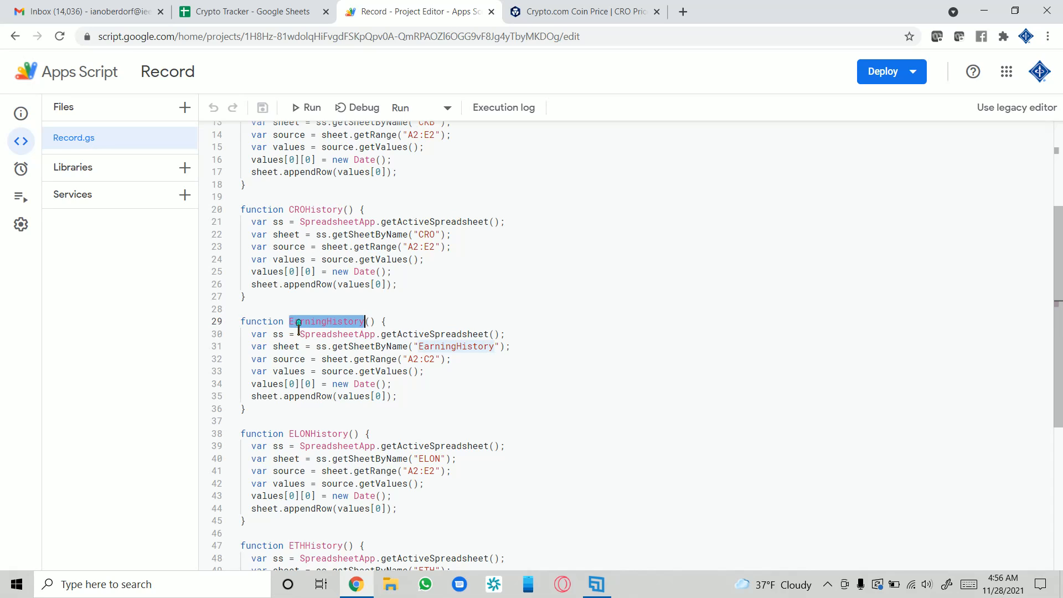
pyautogui.click(300, 322)
pyautogui.moveTo(289, 321); pyautogui.dragTo(381, 320)
pyautogui.click(320, 334)
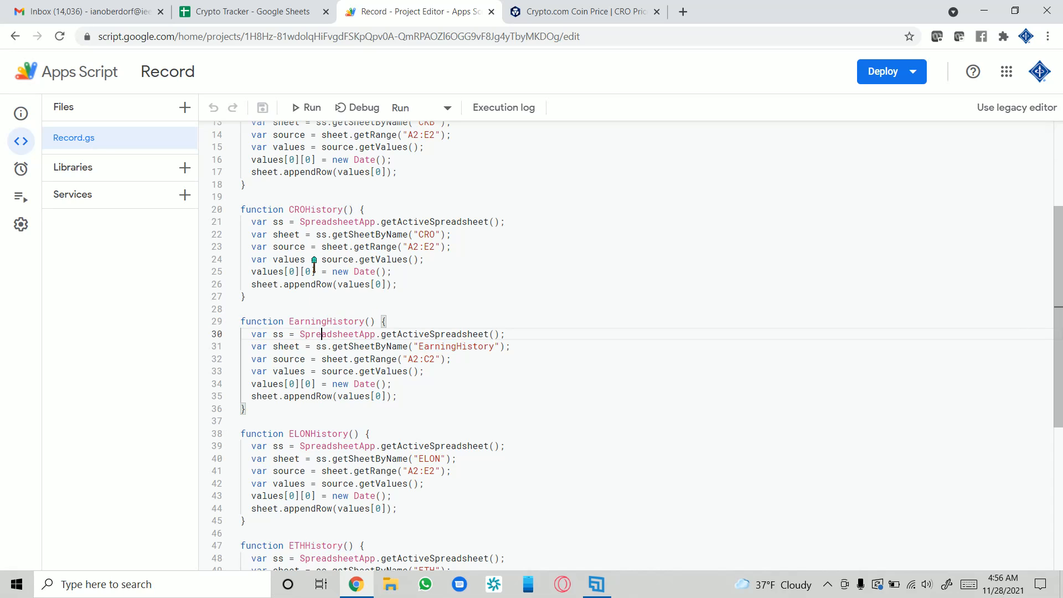
pyautogui.moveTo(419, 234); pyautogui.dragTo(435, 234)
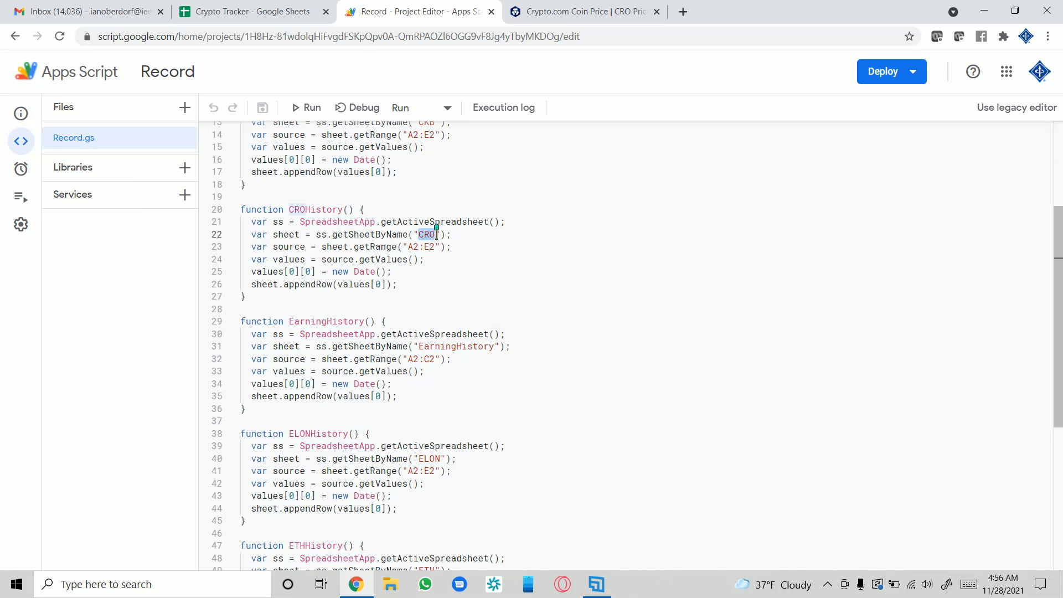
pyautogui.click(299, 220)
pyautogui.moveTo(288, 210); pyautogui.dragTo(306, 209)
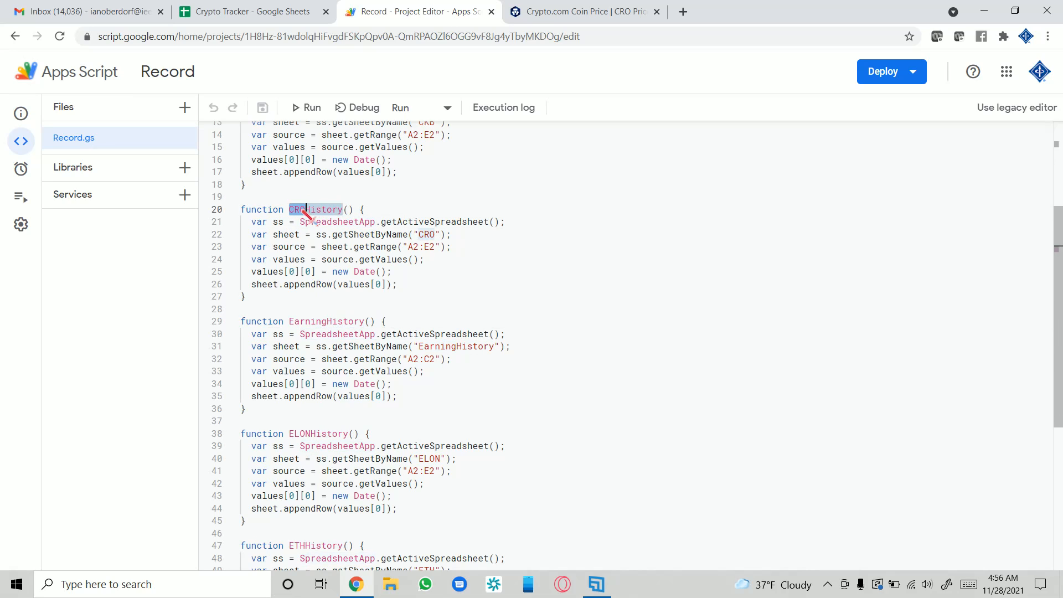
pyautogui.doubleClick(356, 321)
pyautogui.click(324, 347)
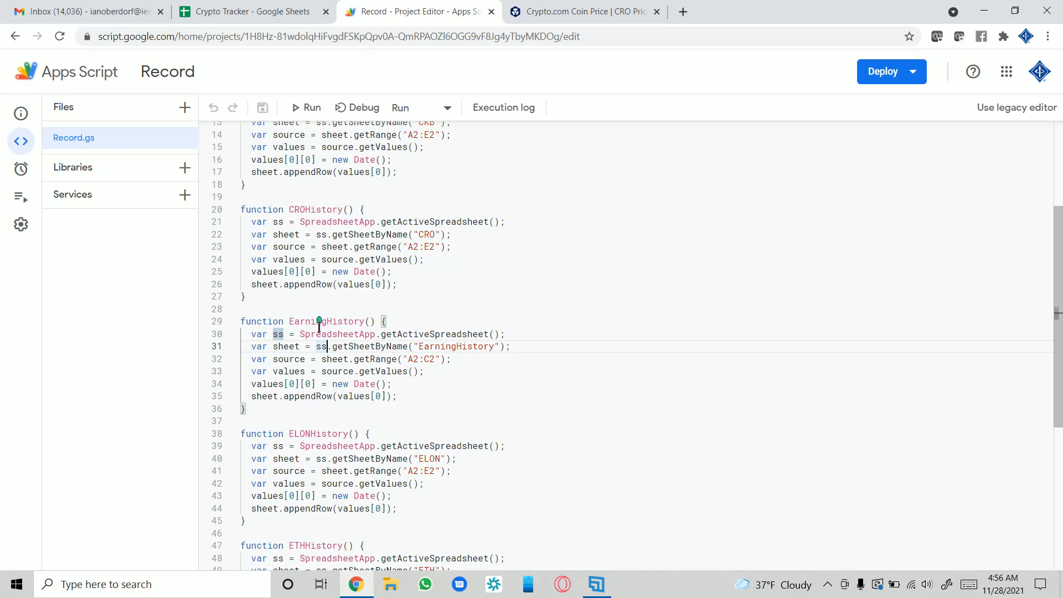
# - Examine the getSheetByName call in the EarningHistory function and match its sheet name to the function name
pyautogui.moveTo(289, 321); pyautogui.dragTo(365, 321)
pyautogui.moveTo(419, 346); pyautogui.dragTo(493, 347)
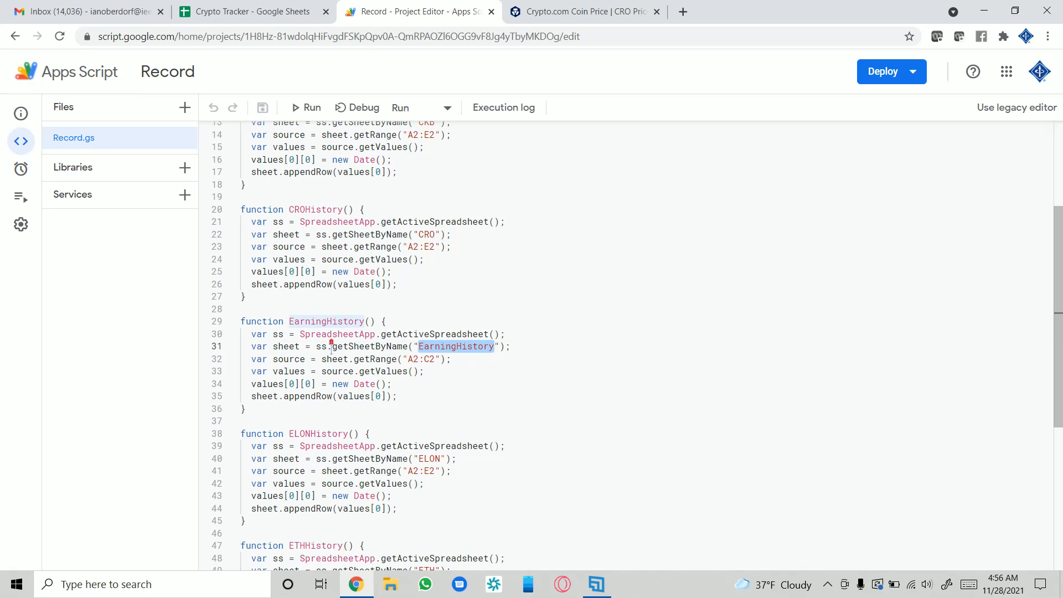
pyautogui.doubleClick(338, 346)
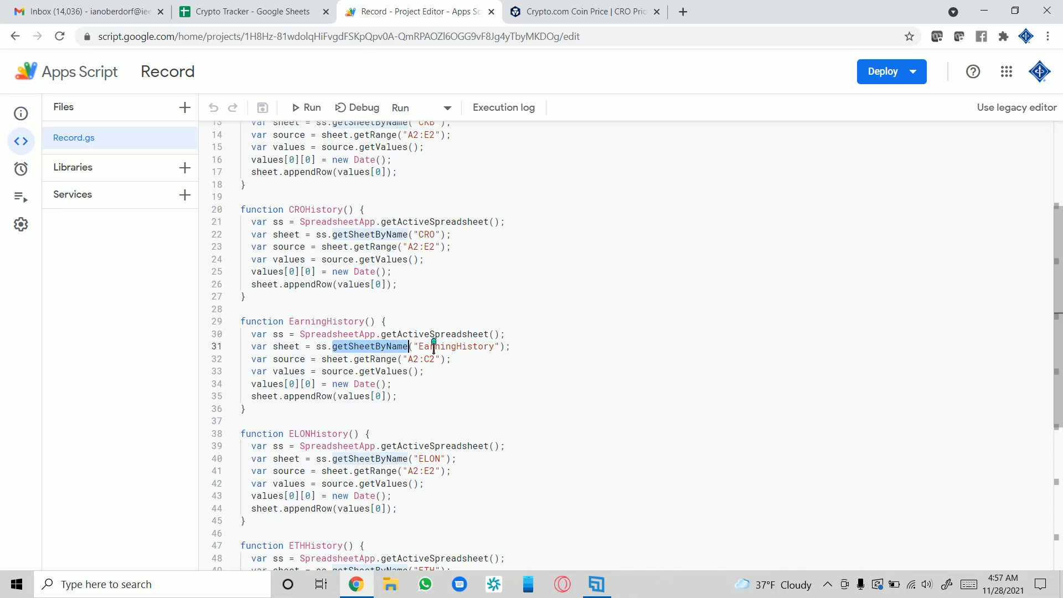
pyautogui.moveTo(418, 346); pyautogui.dragTo(491, 346)
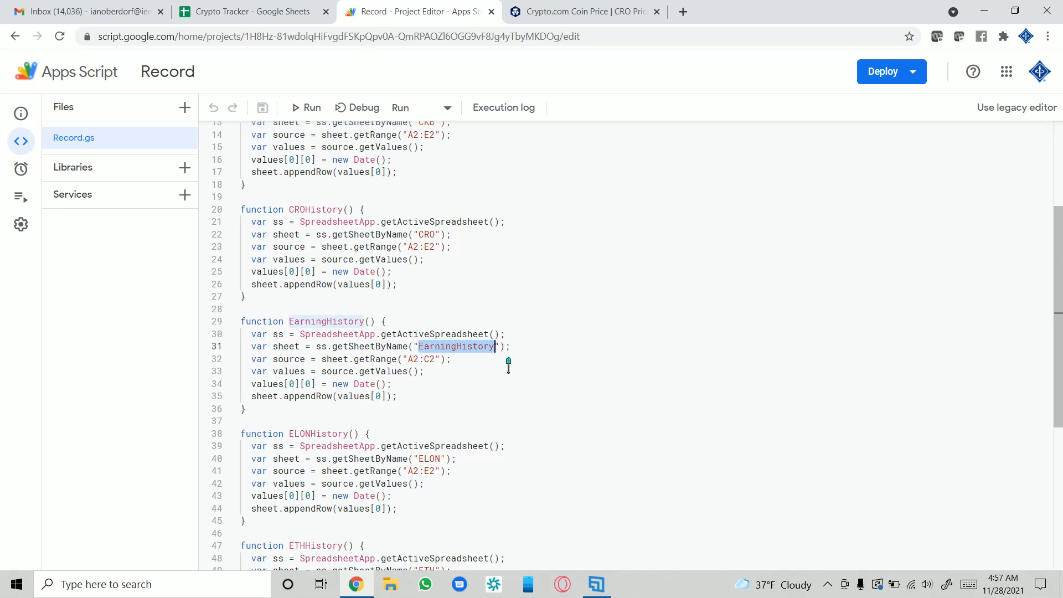
# - Compare the source range in the EarningHistory function's getRange call with the one in CROHistory
pyautogui.click(458, 359)
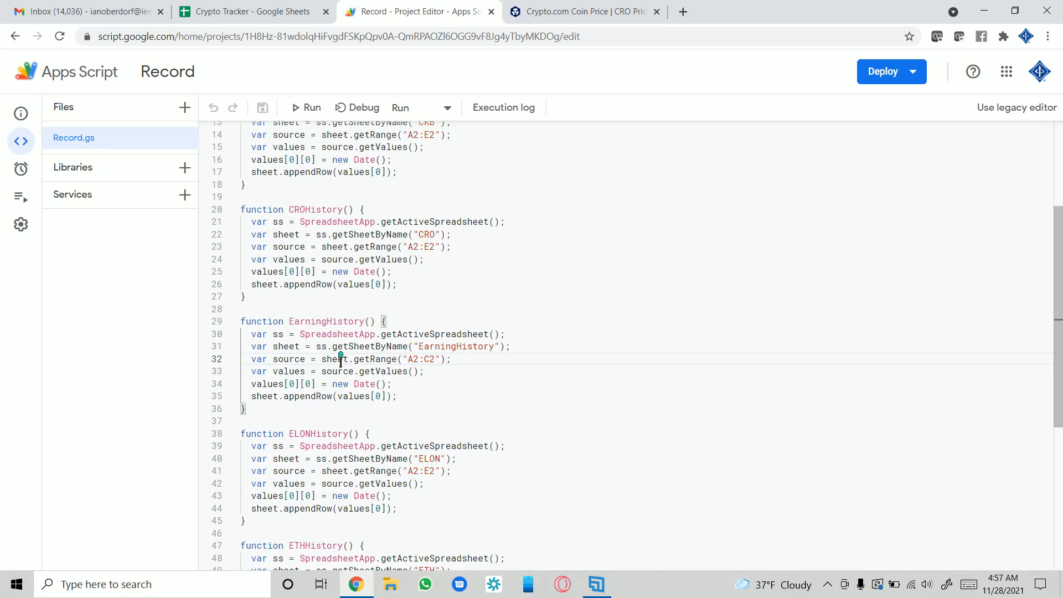
pyautogui.moveTo(282, 359); pyautogui.dragTo(475, 359)
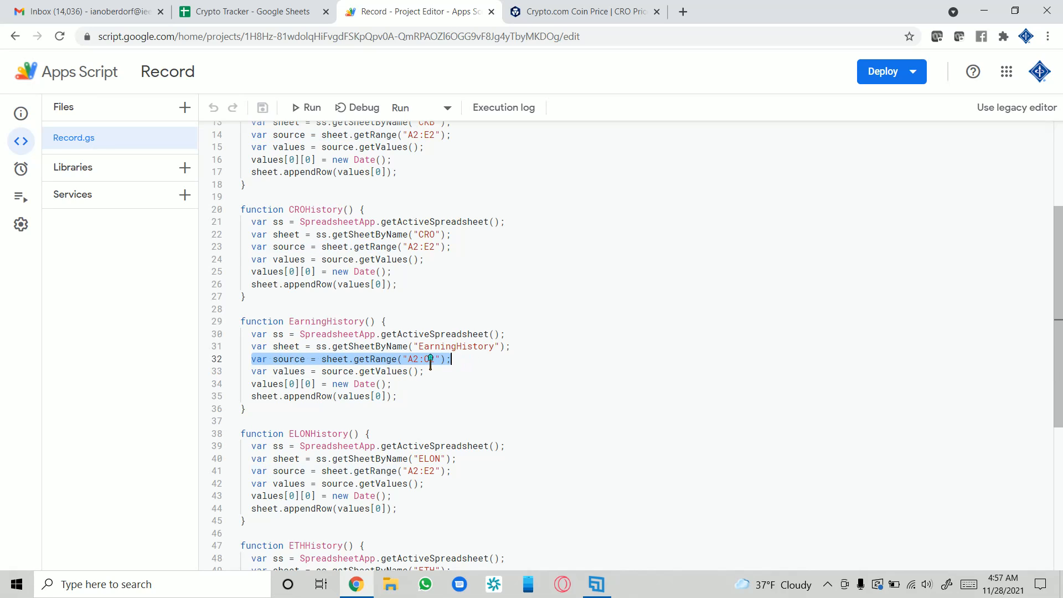
pyautogui.click(406, 359)
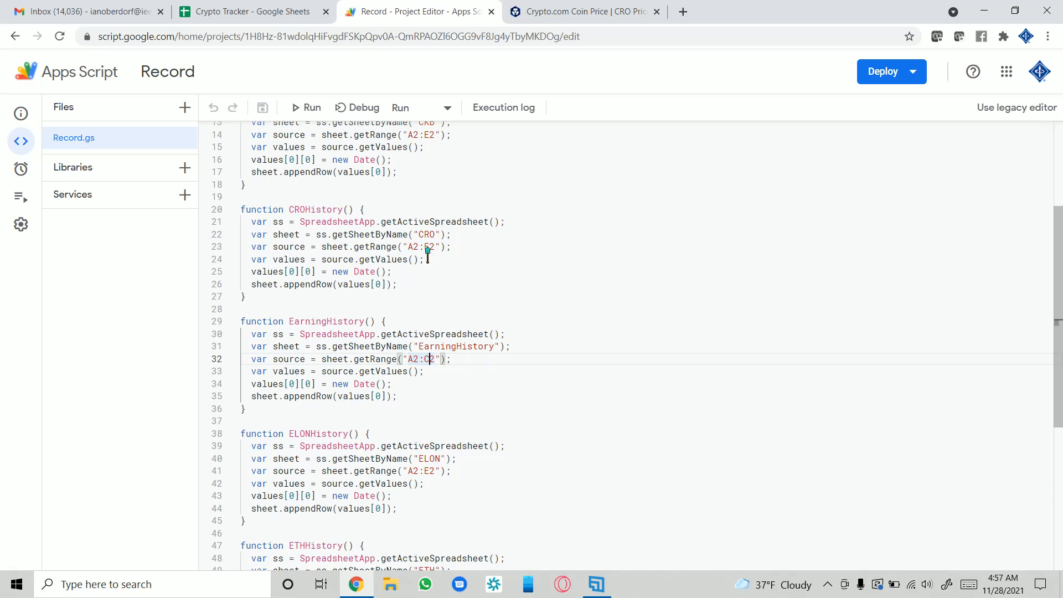
pyautogui.moveTo(408, 247); pyautogui.dragTo(447, 244)
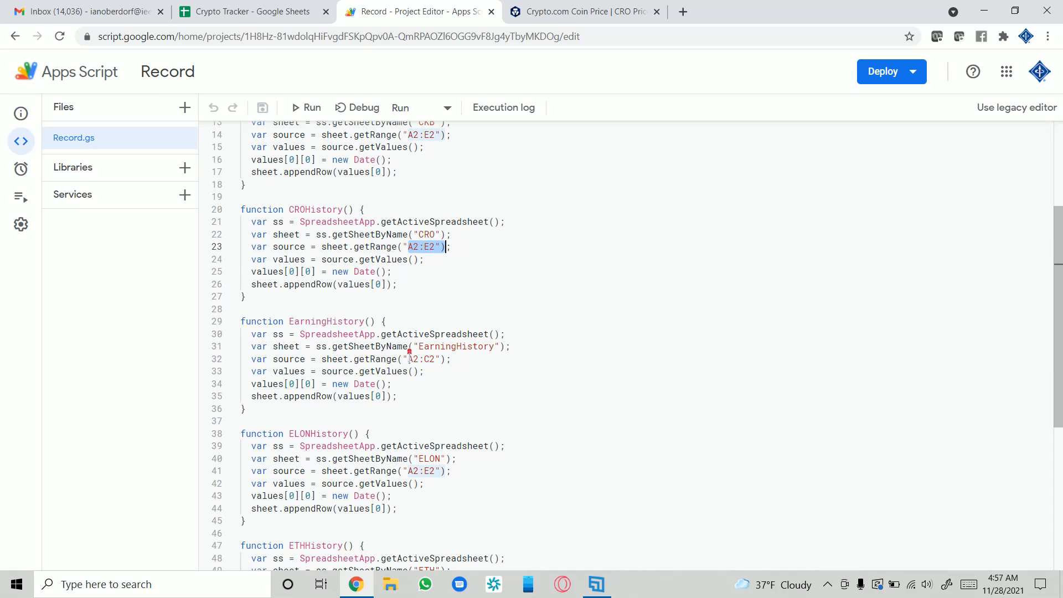
pyautogui.moveTo(408, 359); pyautogui.dragTo(431, 359)
pyautogui.moveTo(408, 247); pyautogui.dragTo(451, 246)
pyautogui.moveTo(242, 209); pyautogui.dragTo(535, 304)
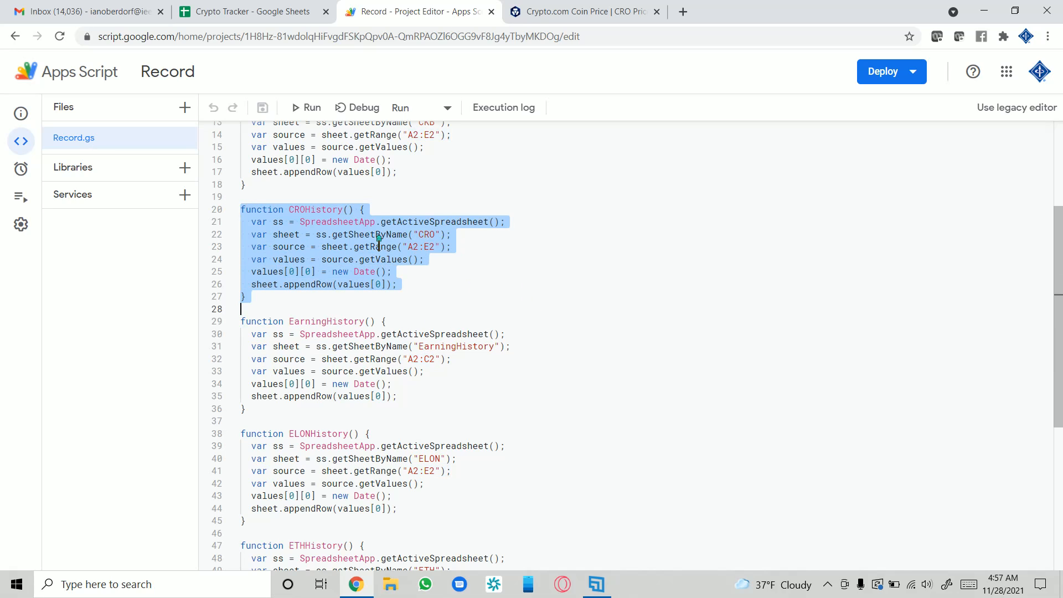
pyautogui.click(341, 293)
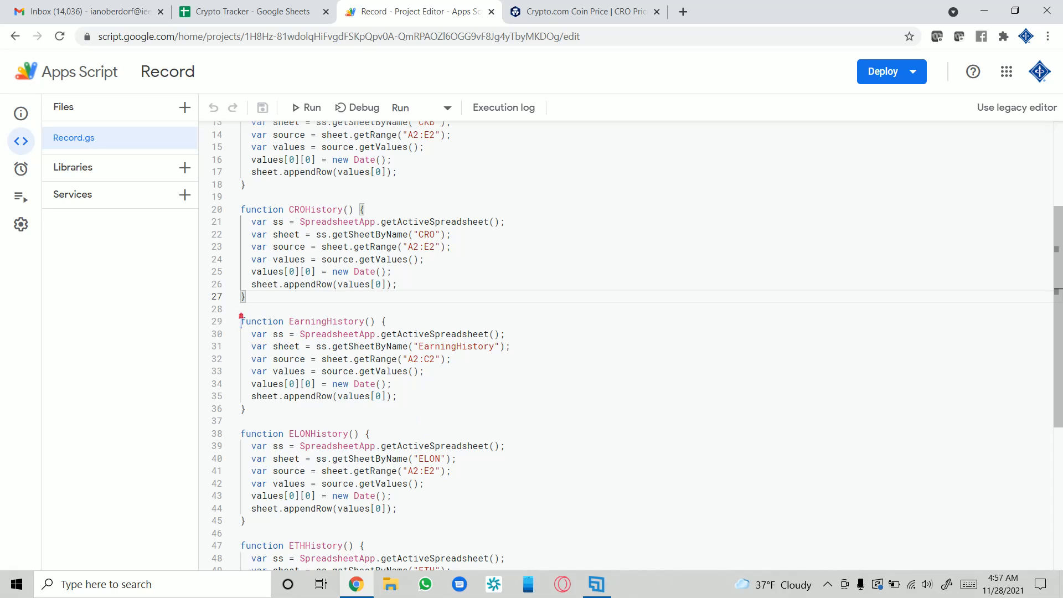
# - Review the whole EarningHistory function, including the line that inserts the new date and the appendRow call
pyautogui.moveTo(241, 320); pyautogui.dragTo(423, 413)
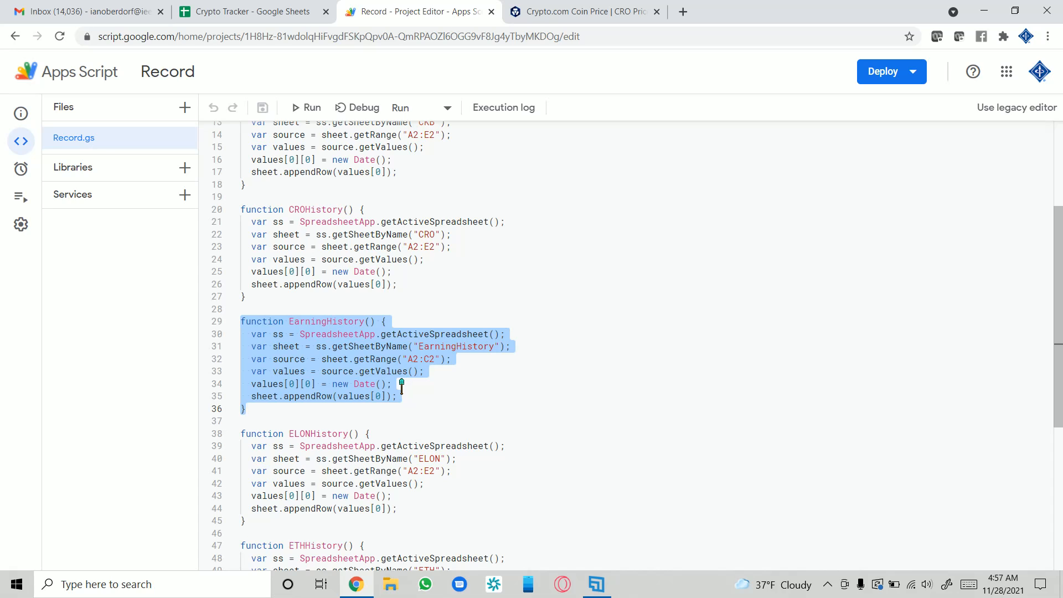
pyautogui.moveTo(402, 386); pyautogui.dragTo(239, 386)
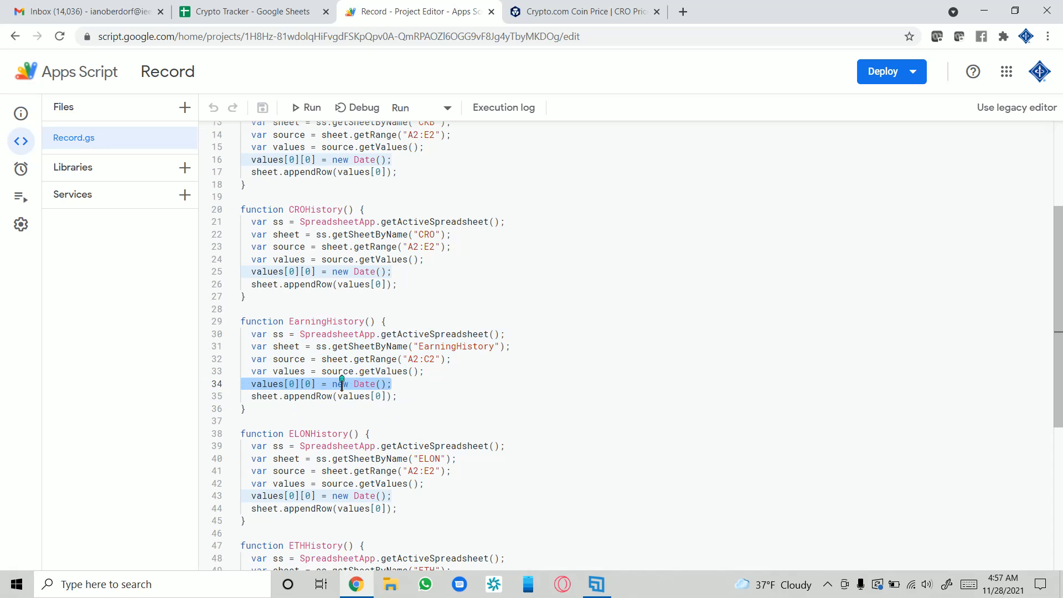
pyautogui.click(407, 395)
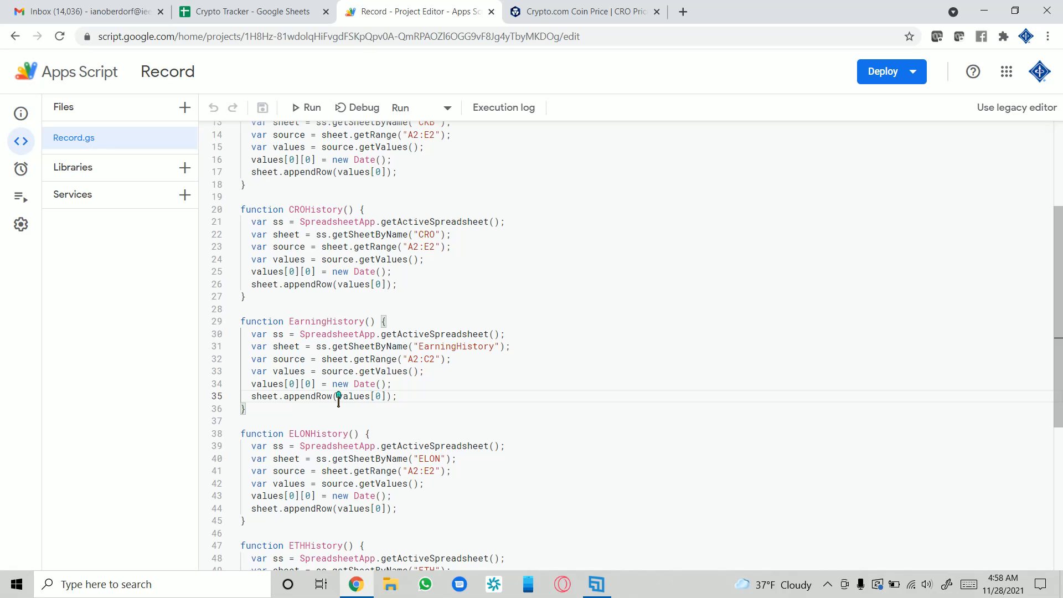
pyautogui.moveTo(241, 321); pyautogui.dragTo(535, 392)
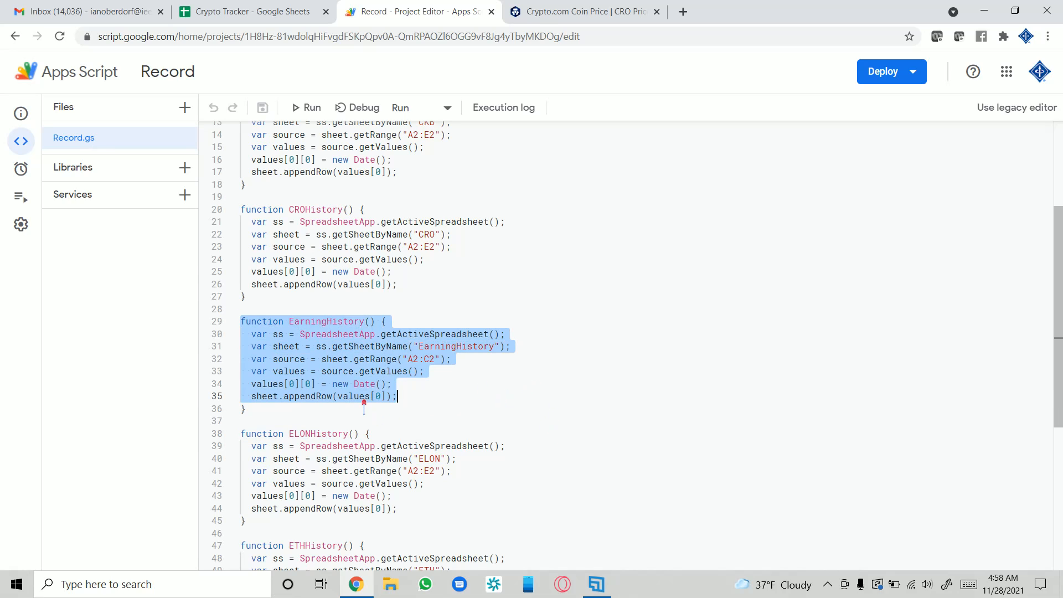
pyautogui.moveTo(364, 408); pyautogui.dragTo(238, 328)
pyautogui.click(423, 391)
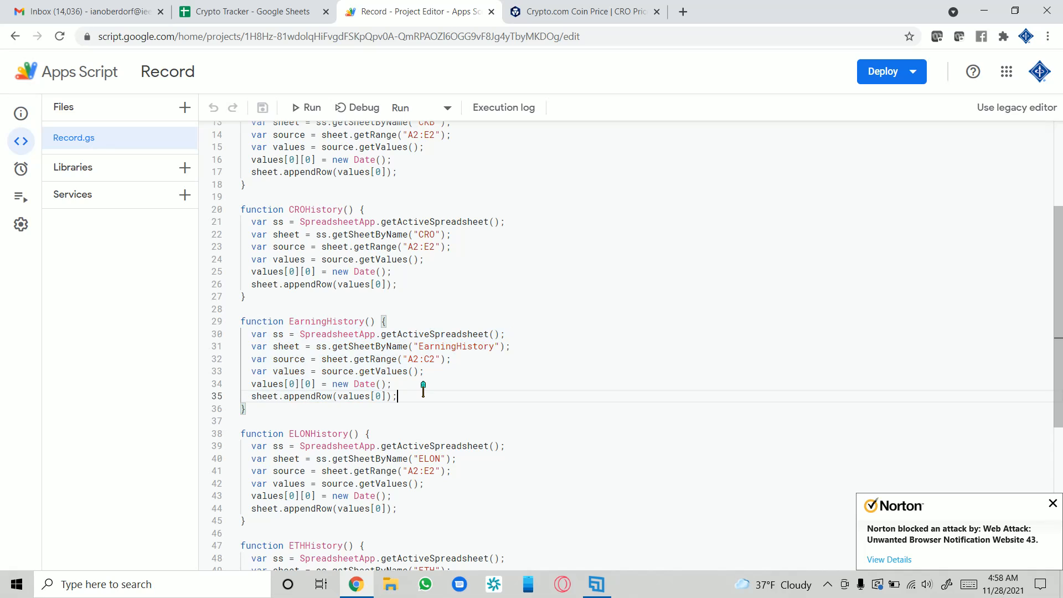
# - Select EarningHistory as the function to run in the Record script
pyautogui.click(448, 113)
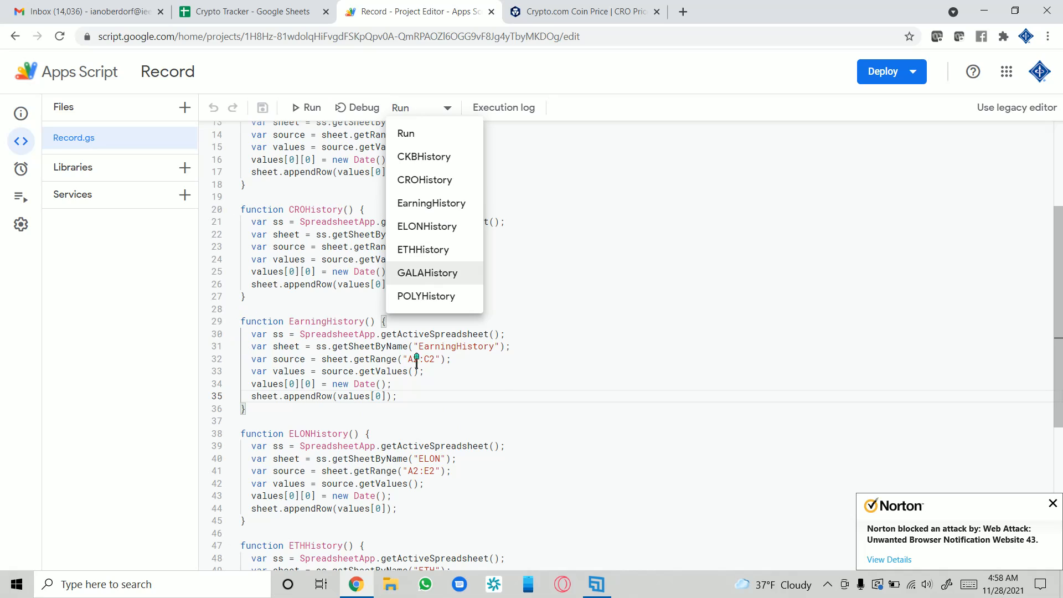
pyautogui.click(422, 204)
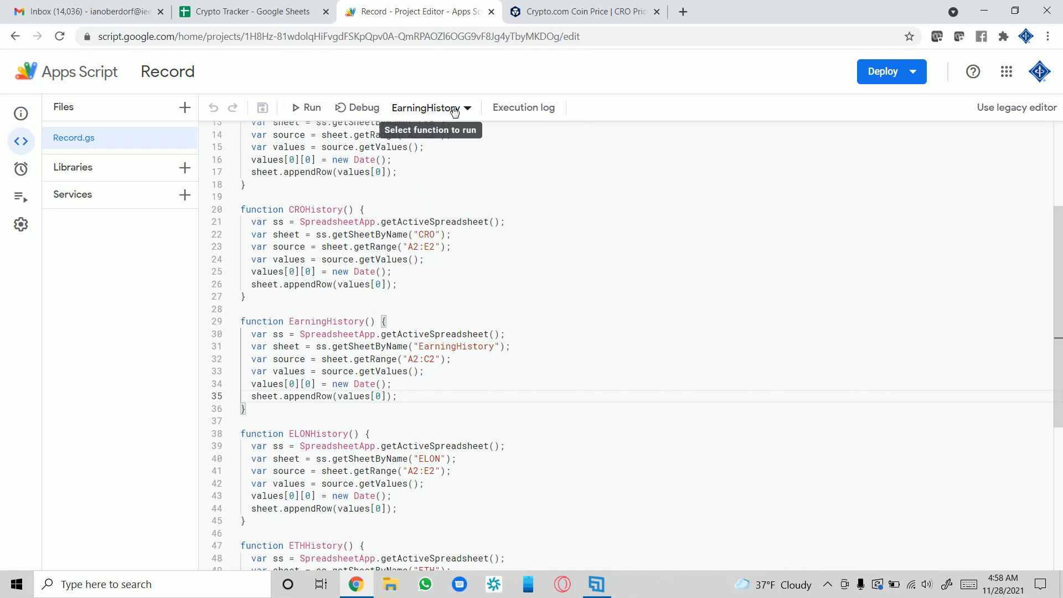
# - Switch to the Crypto Tracker spreadsheet and examine the timestamped records in A3:C5 of the EarningHistory sheet, comparing their hourly times
pyautogui.click(244, 12)
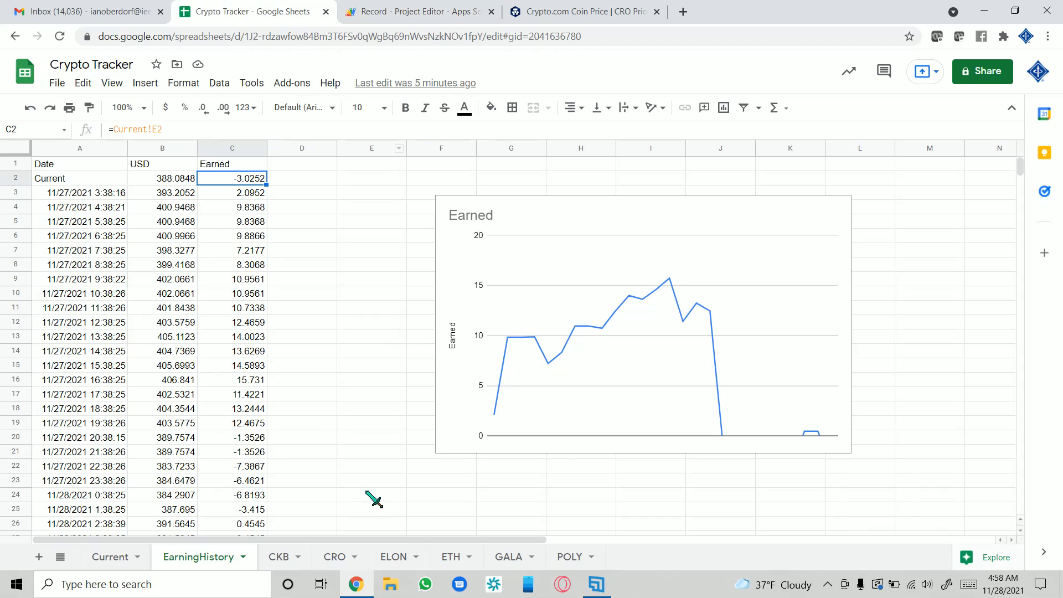
pyautogui.scroll(-5, 310, 424)
pyautogui.scroll(5, 288, 401)
pyautogui.moveTo(47, 200); pyautogui.dragTo(249, 205)
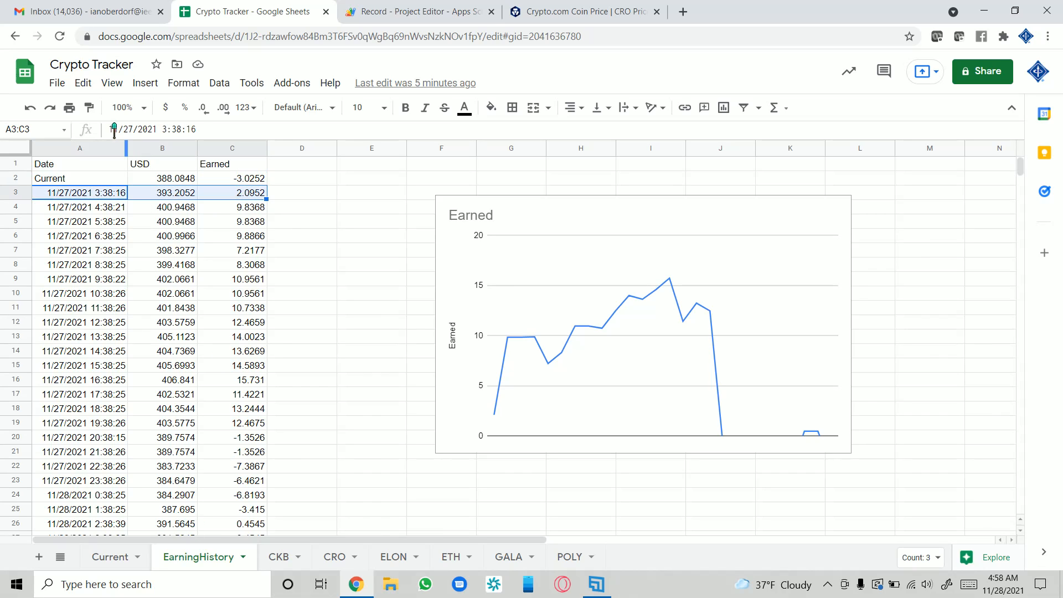
pyautogui.click(48, 194)
pyautogui.moveTo(49, 209); pyautogui.dragTo(259, 211)
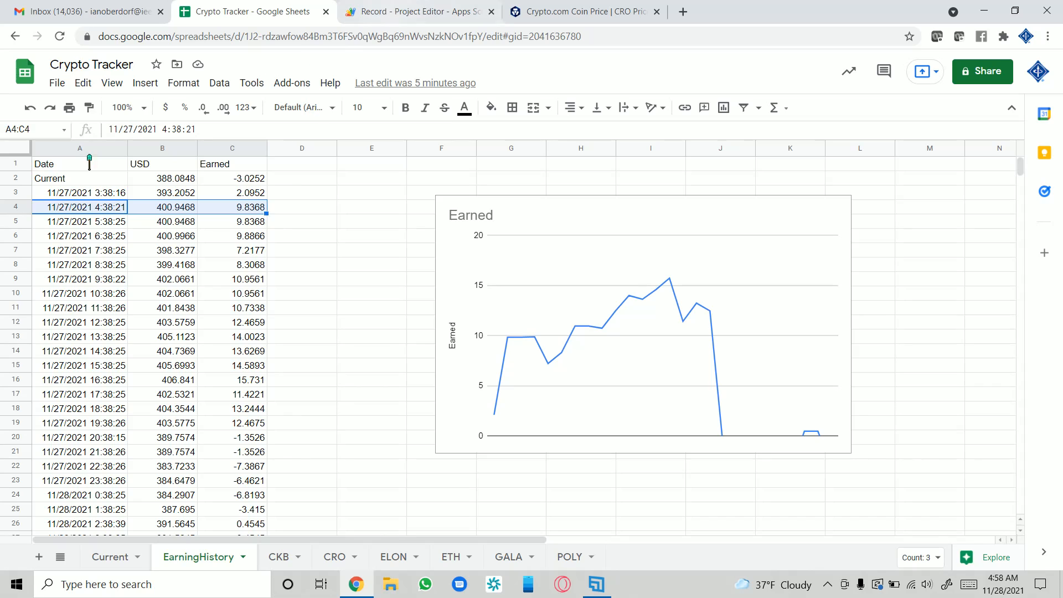
pyautogui.moveTo(88, 221); pyautogui.dragTo(264, 224)
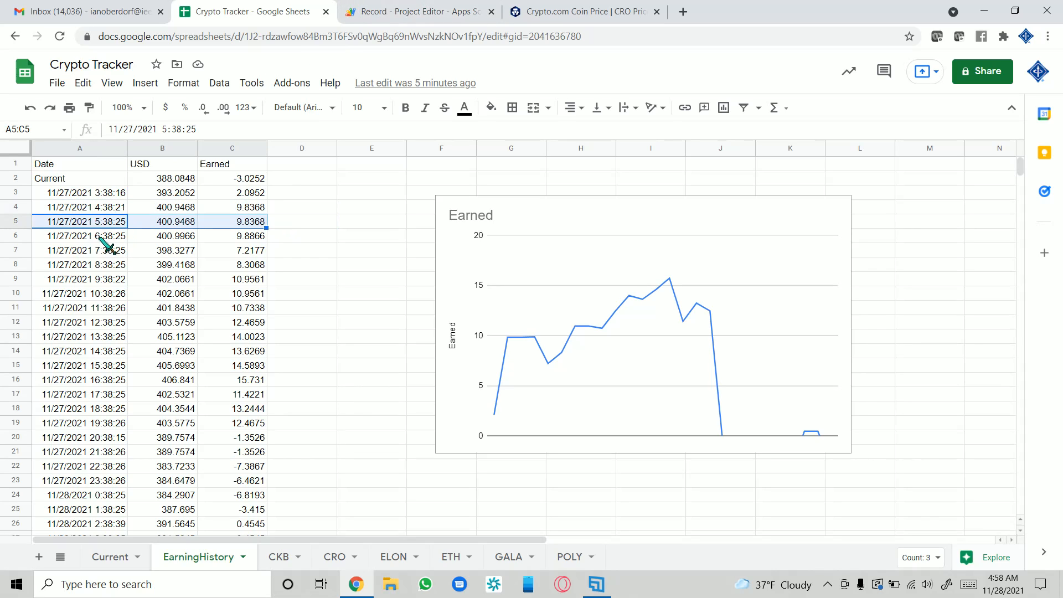
pyautogui.click(121, 210)
pyautogui.click(122, 217)
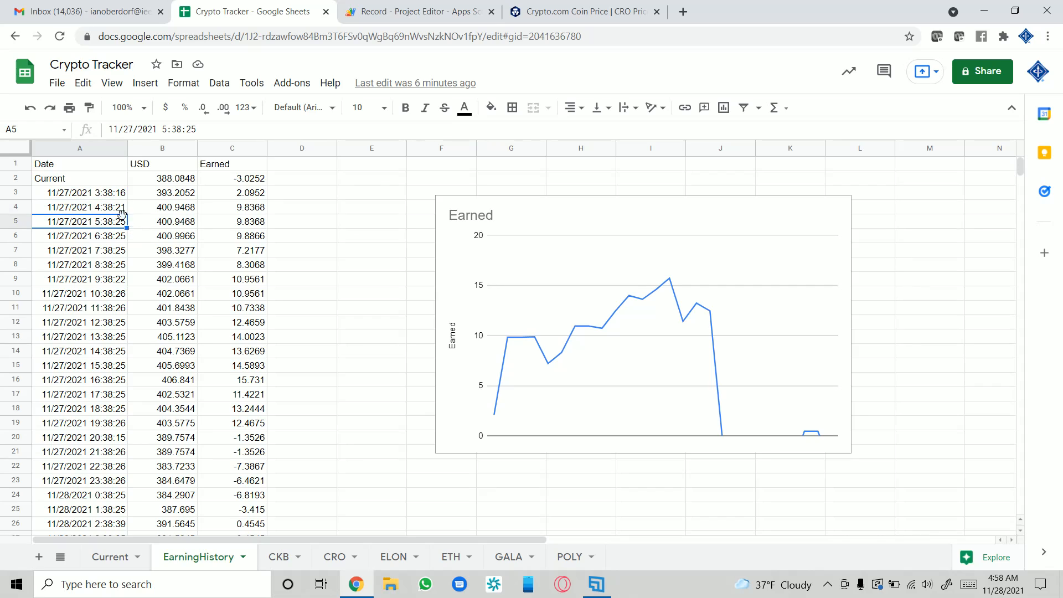
pyautogui.click(120, 209)
pyautogui.click(122, 222)
pyautogui.click(349, 223)
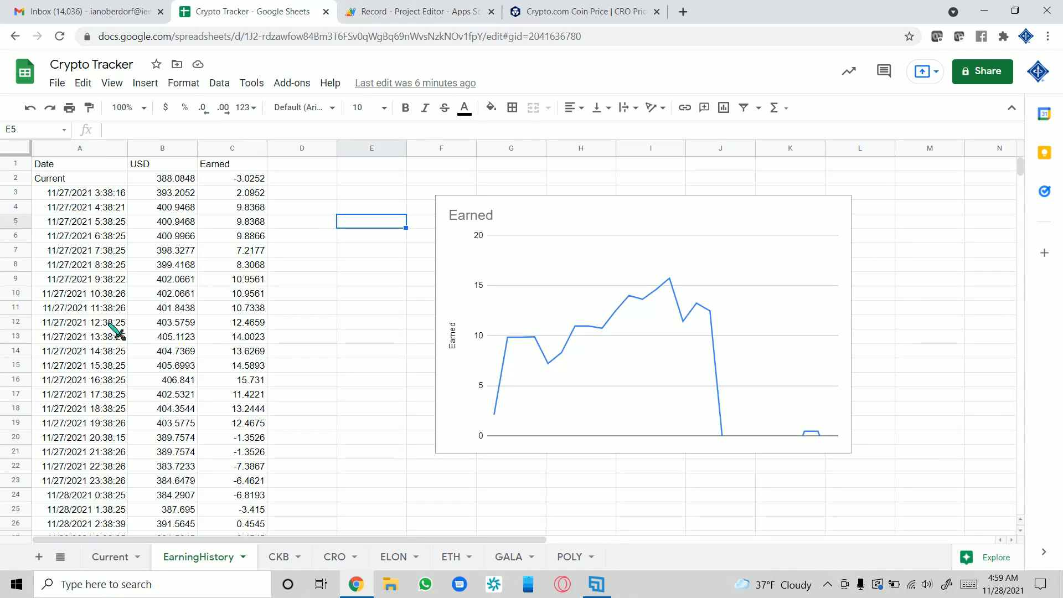
pyautogui.moveTo(119, 193); pyautogui.dragTo(238, 224)
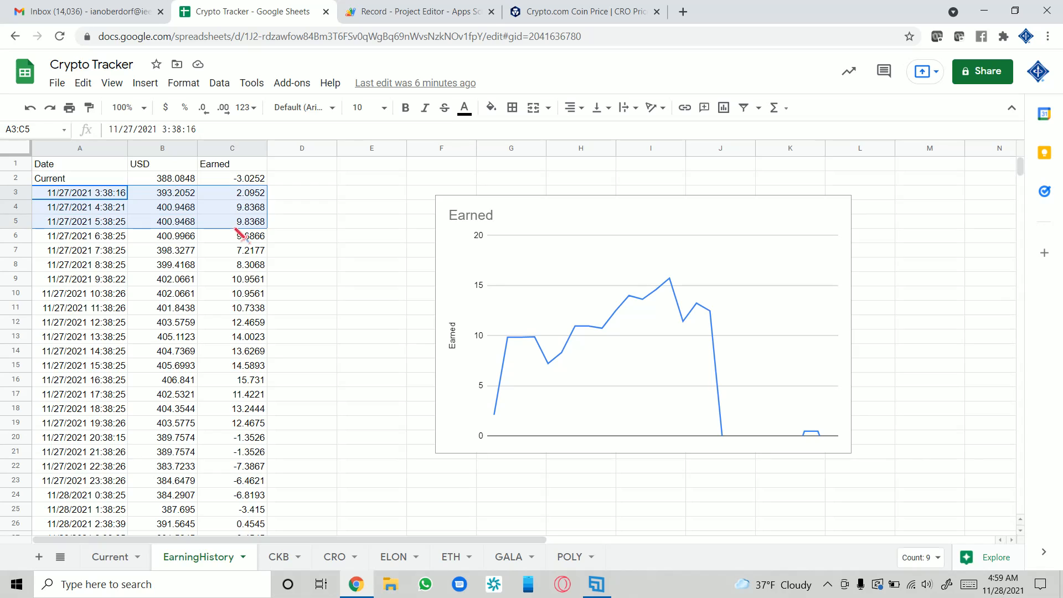
pyautogui.click(303, 237)
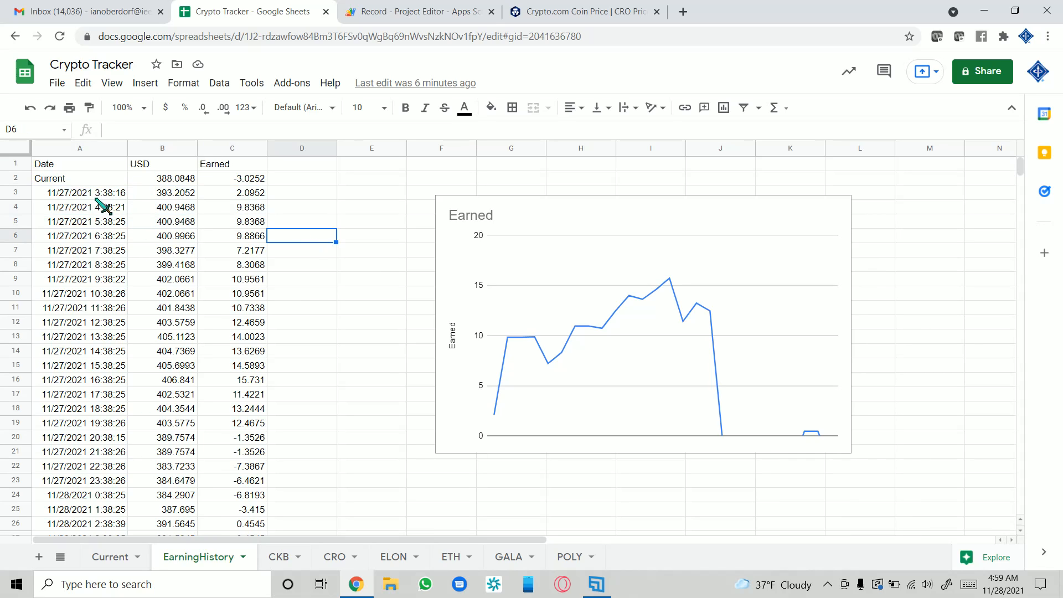
# - Return to the Record script, review the EarningHistory function's full code, and open the project's triggers
pyautogui.click(457, 15)
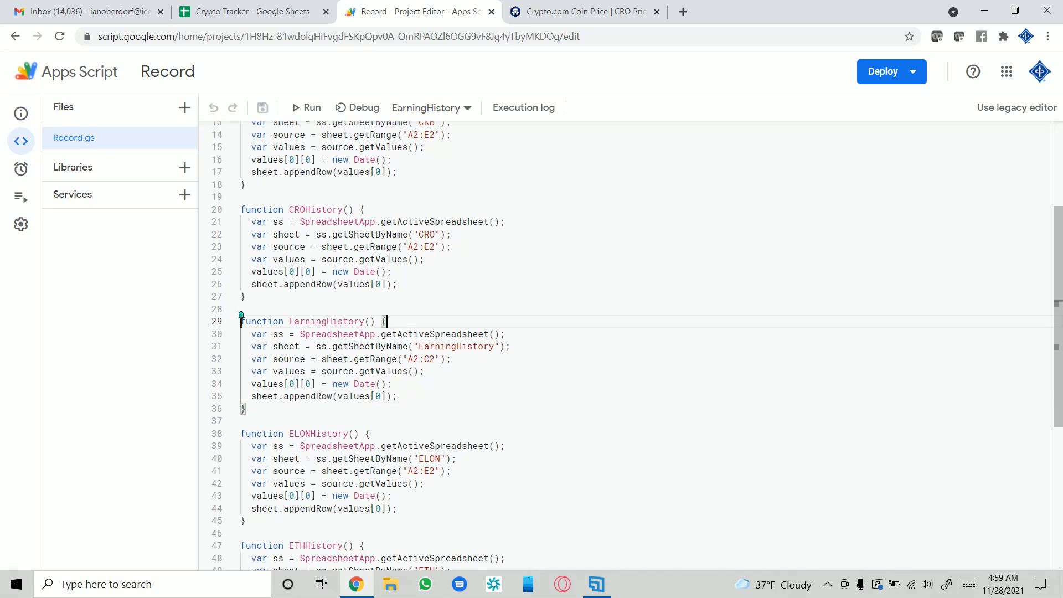
pyautogui.moveTo(241, 321); pyautogui.dragTo(317, 322)
pyautogui.moveTo(435, 351); pyautogui.dragTo(477, 408)
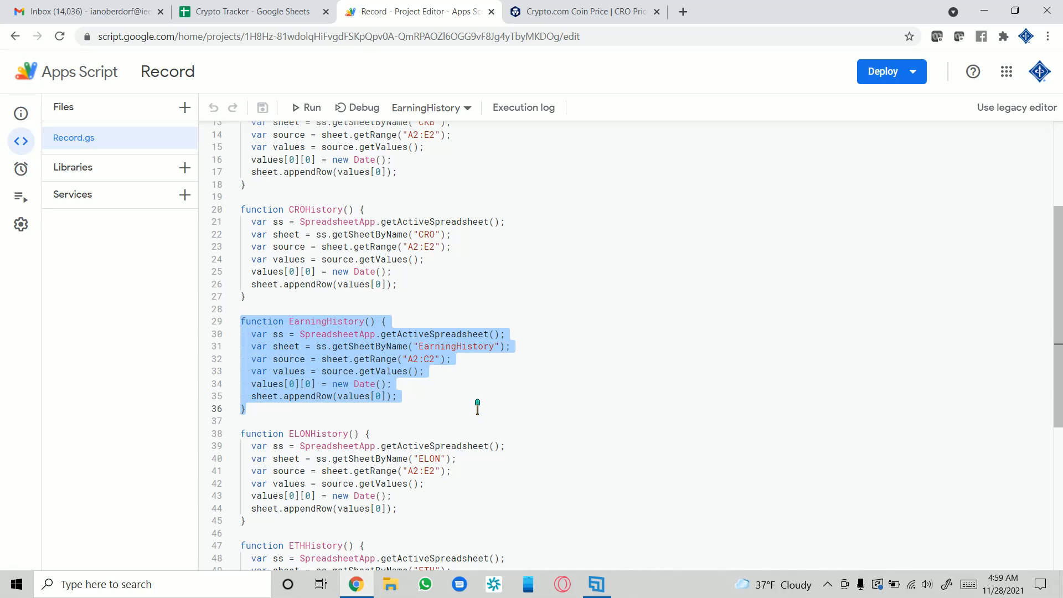
pyautogui.click(313, 349)
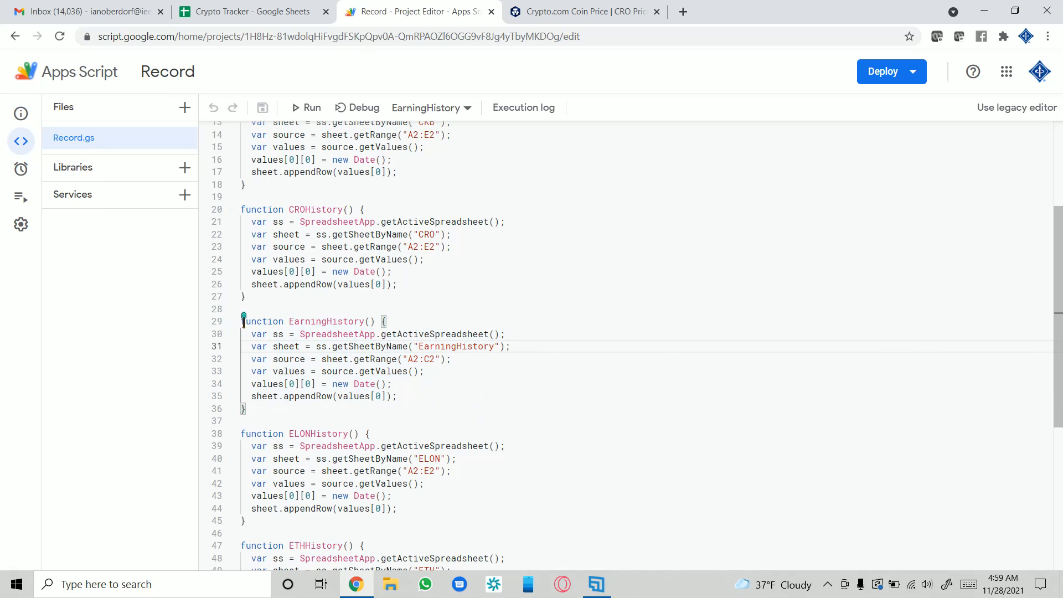
pyautogui.moveTo(243, 321); pyautogui.dragTo(412, 412)
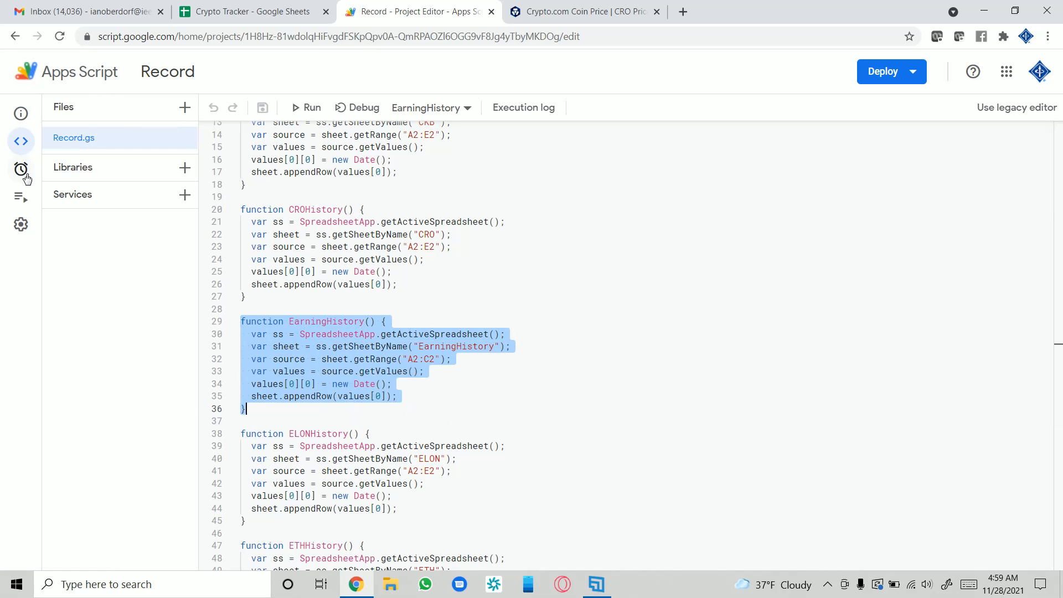
pyautogui.moveTo(21, 180)
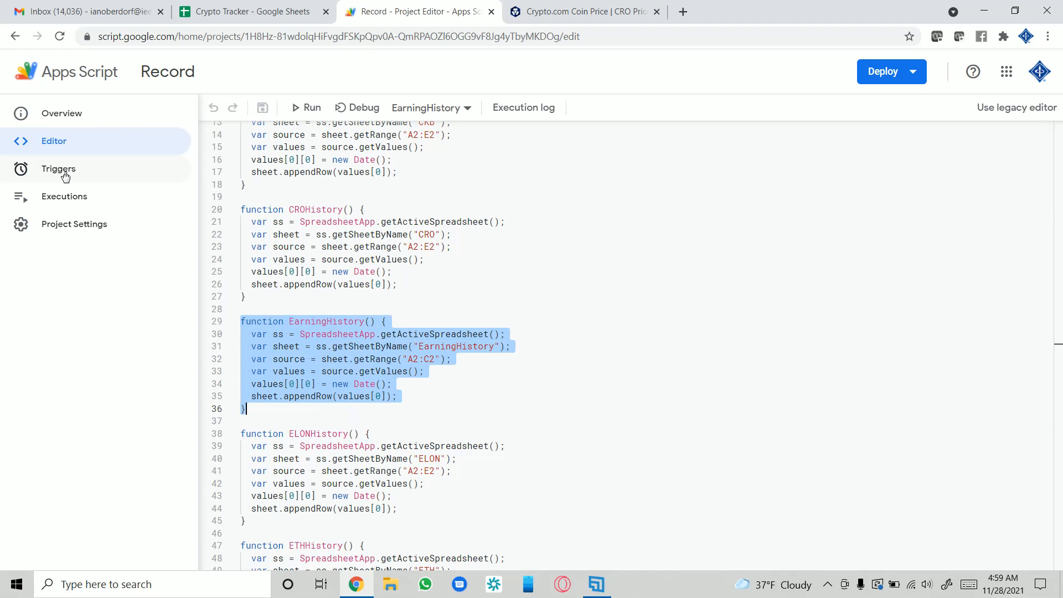
pyautogui.click(28, 176)
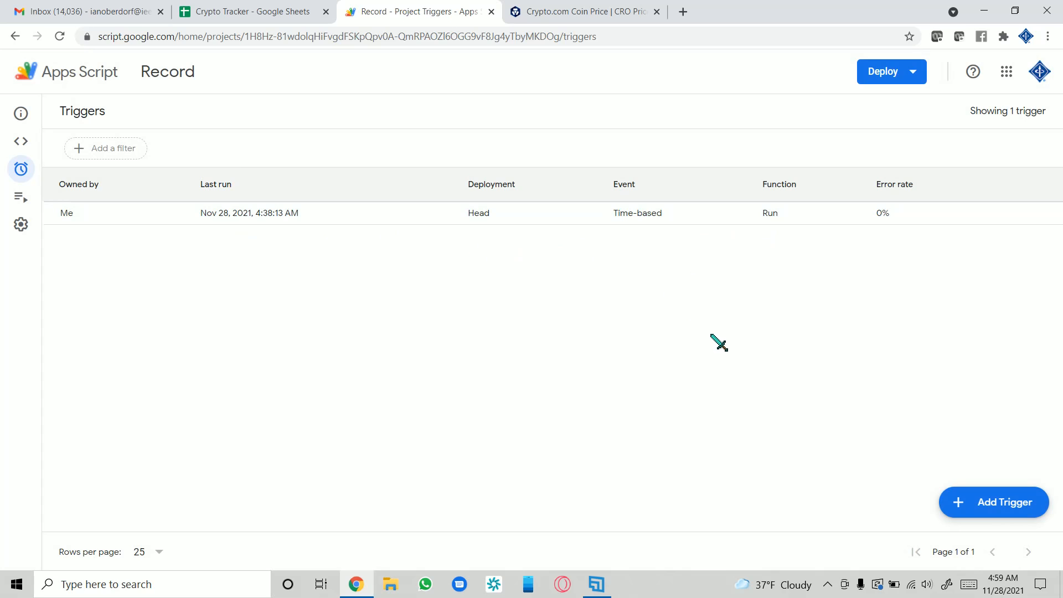
# - Start a new trigger for the Record project that runs EarningHistory from a time-driven event source
pyautogui.click(975, 514)
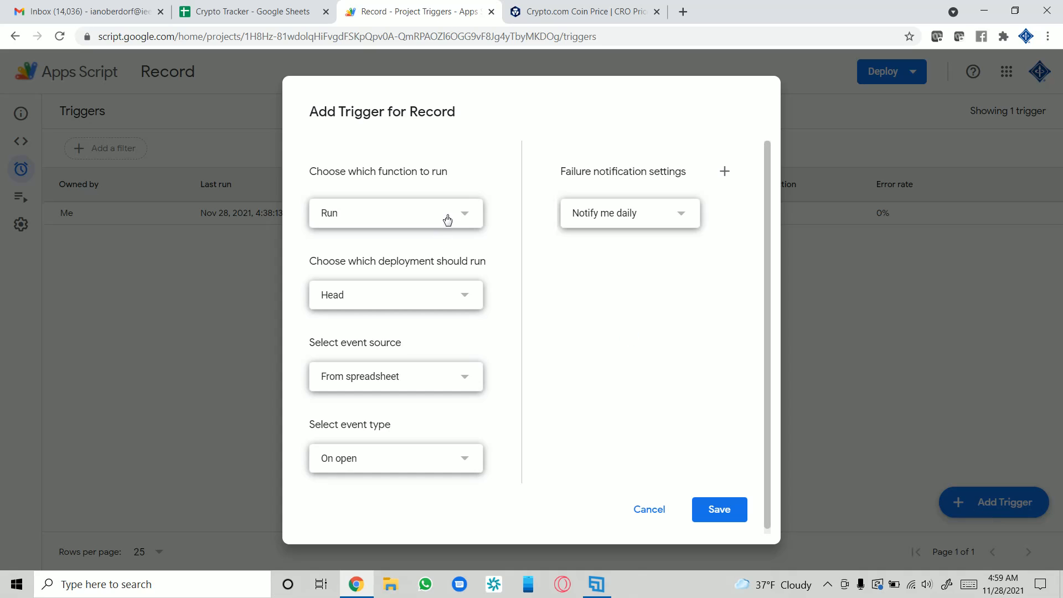
pyautogui.click(373, 213)
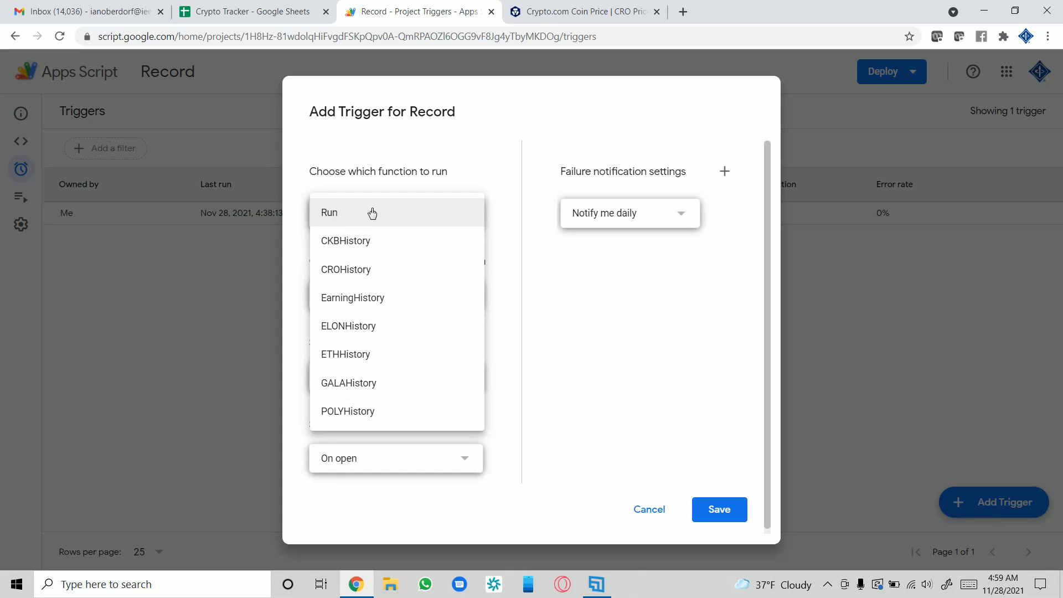
pyautogui.click(378, 309)
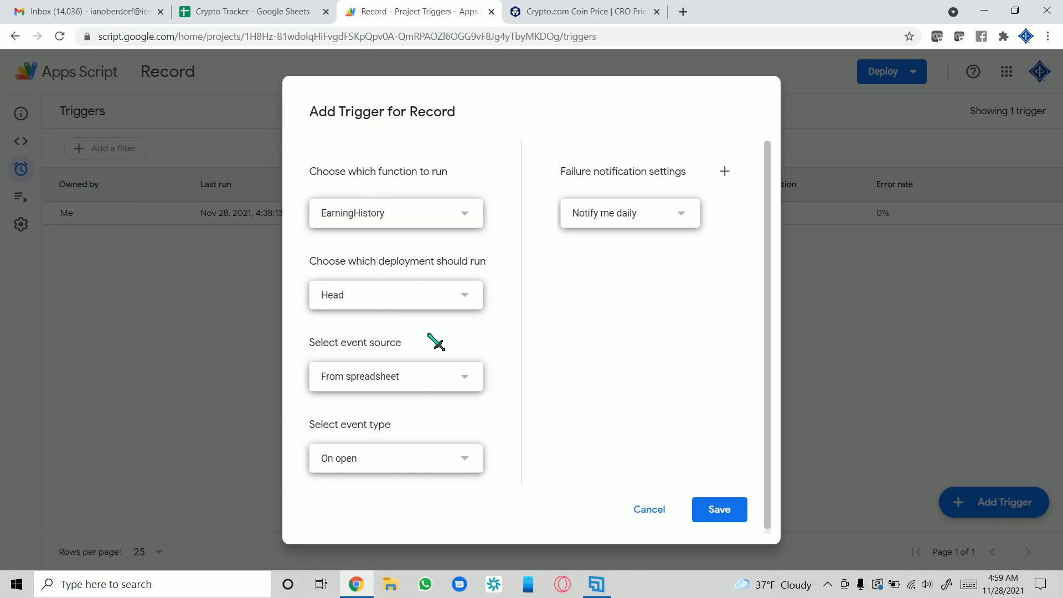
pyautogui.click(418, 388)
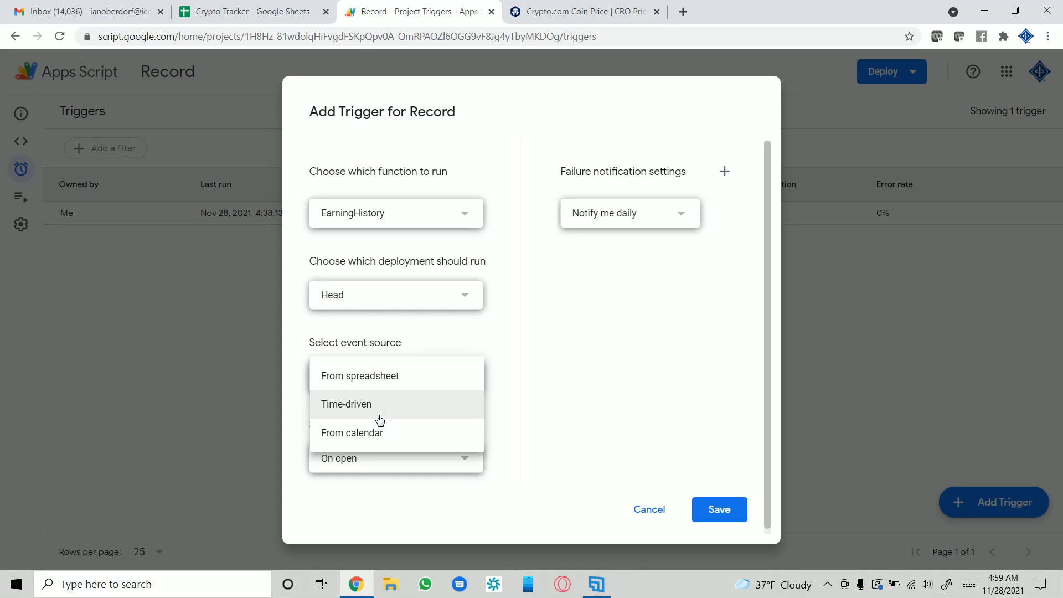
pyautogui.click(349, 417)
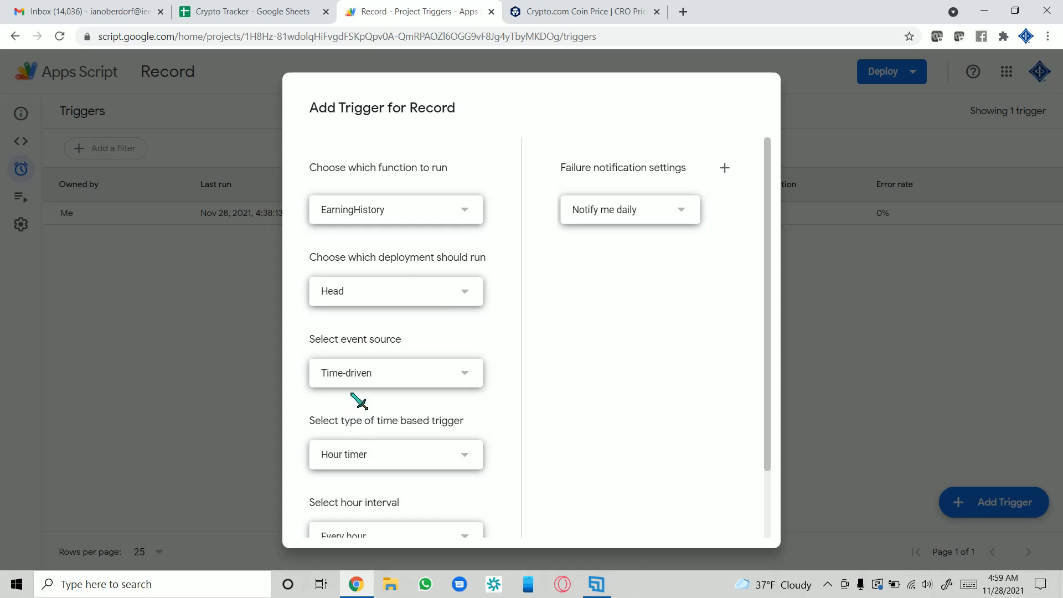
pyautogui.scroll(-2, 361, 399)
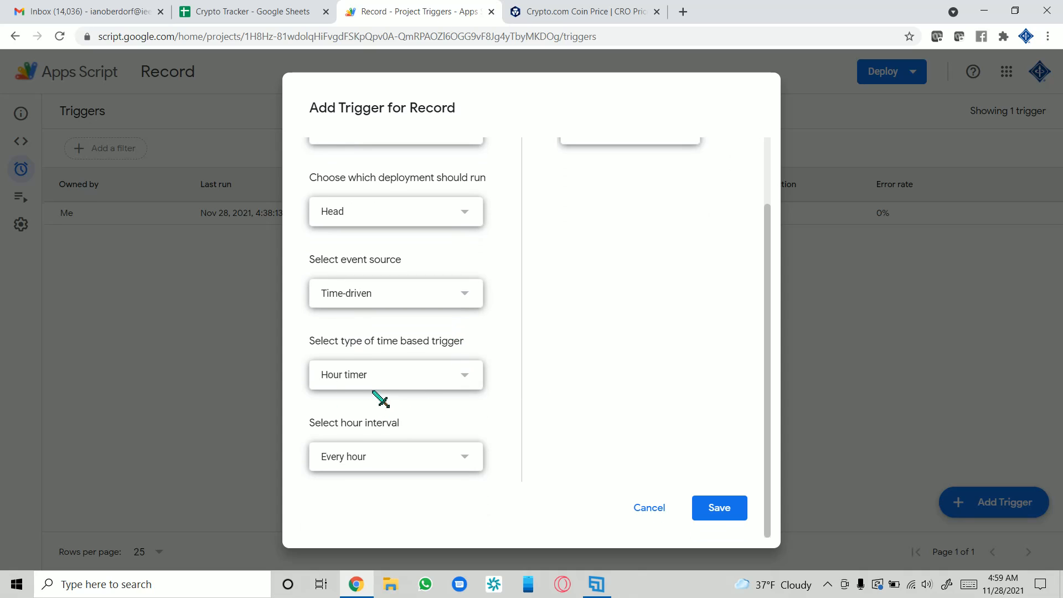
# - Review the time-based trigger types, switch the new trigger to a minutes timer, and check its available minute intervals
pyautogui.click(358, 377)
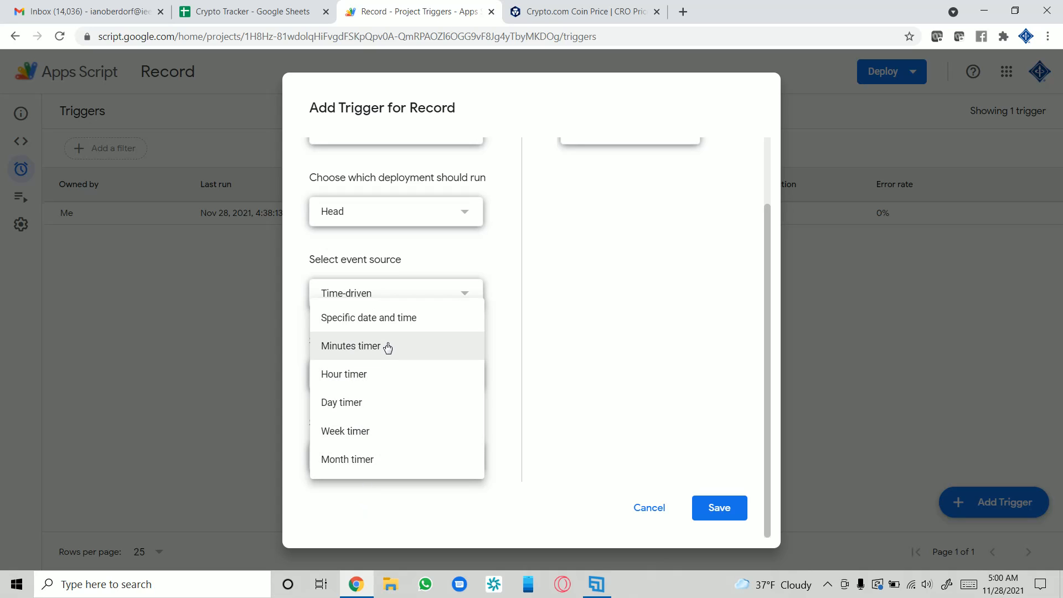
pyautogui.click(504, 353)
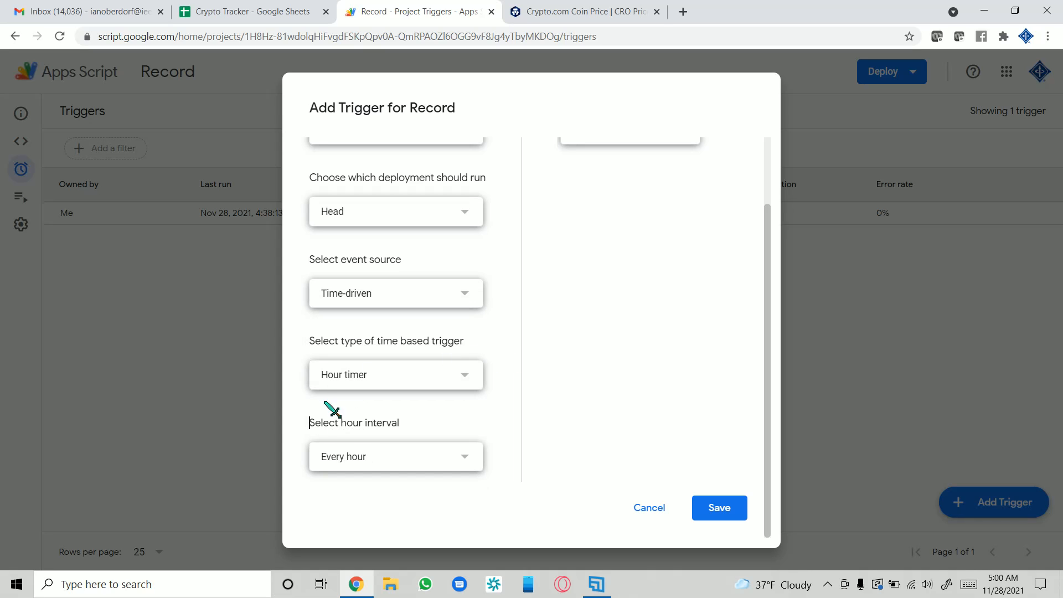
pyautogui.click(352, 375)
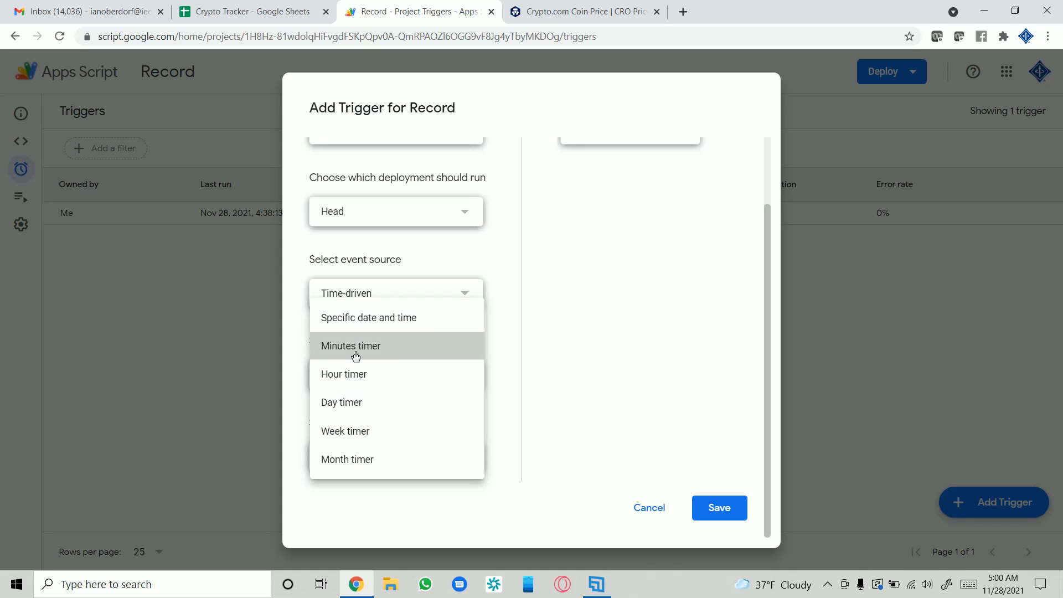
pyautogui.click(356, 348)
pyautogui.click(387, 453)
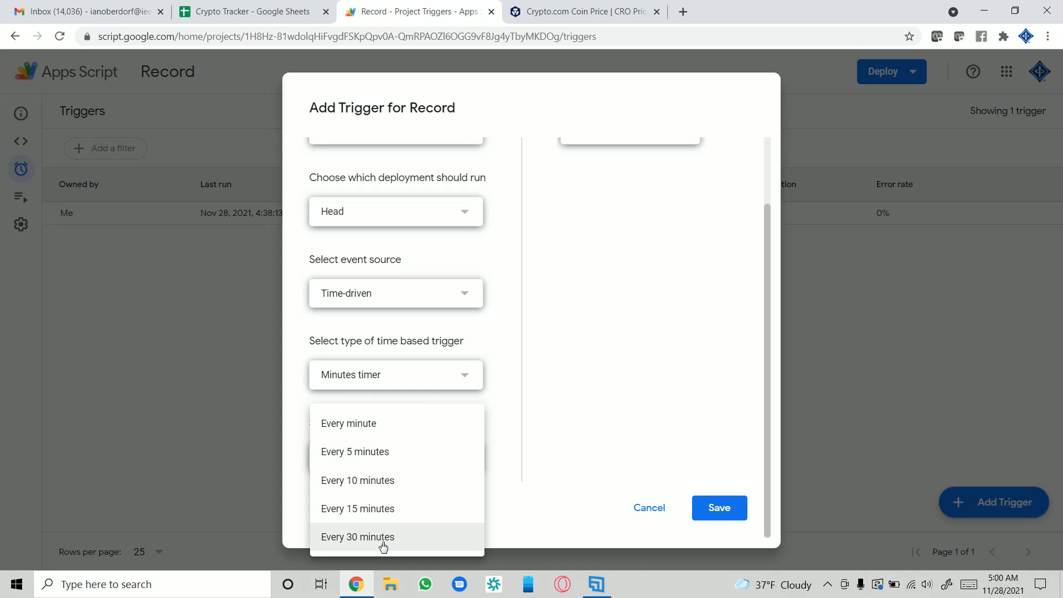
pyautogui.click(434, 428)
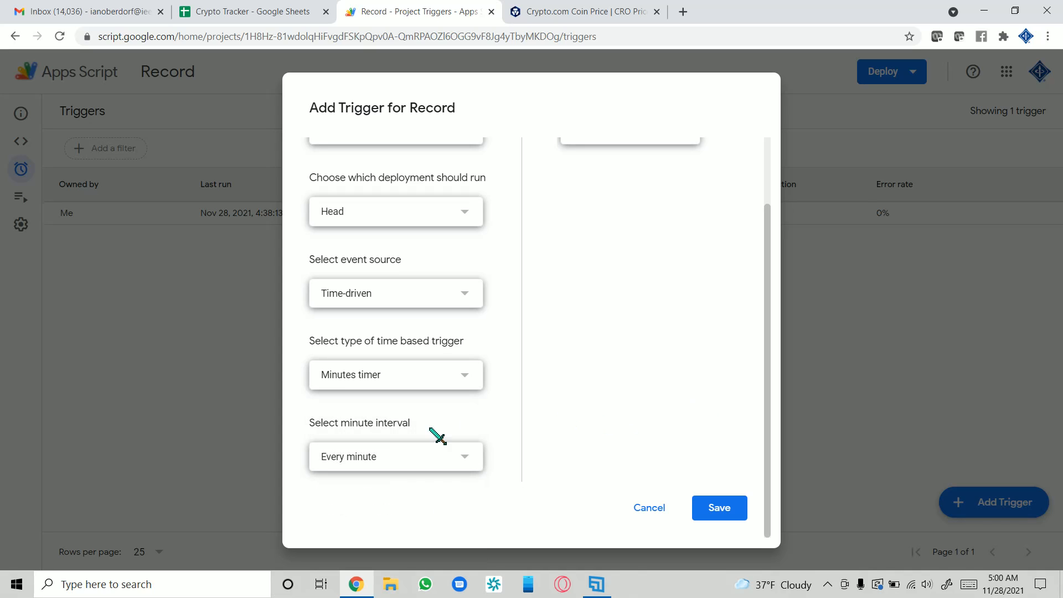
# - Set the new trigger back to an hour timer and review the available hour intervals
pyautogui.click(443, 380)
pyautogui.click(406, 407)
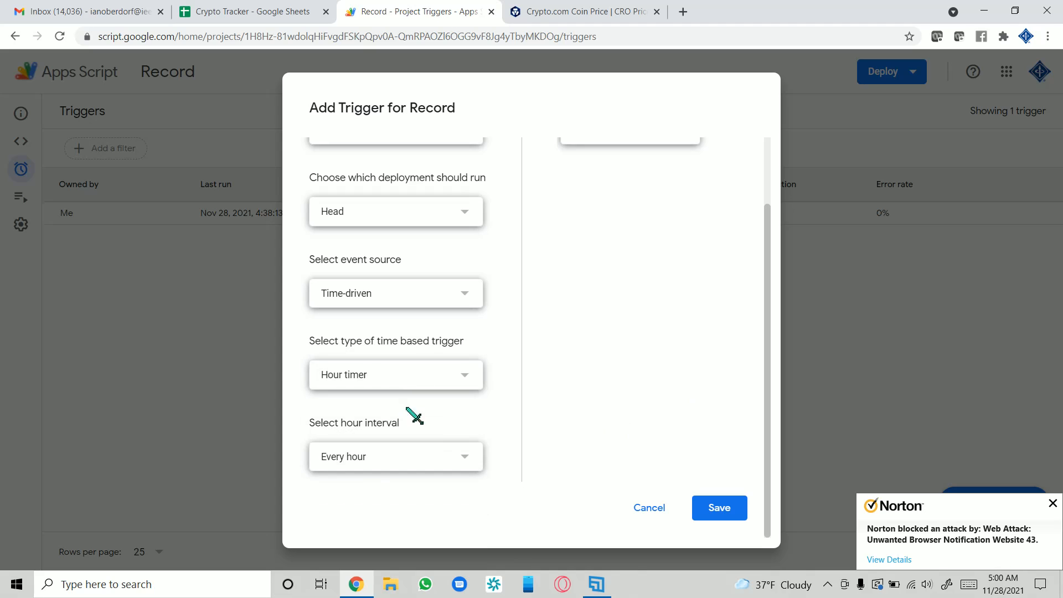
pyautogui.click(467, 464)
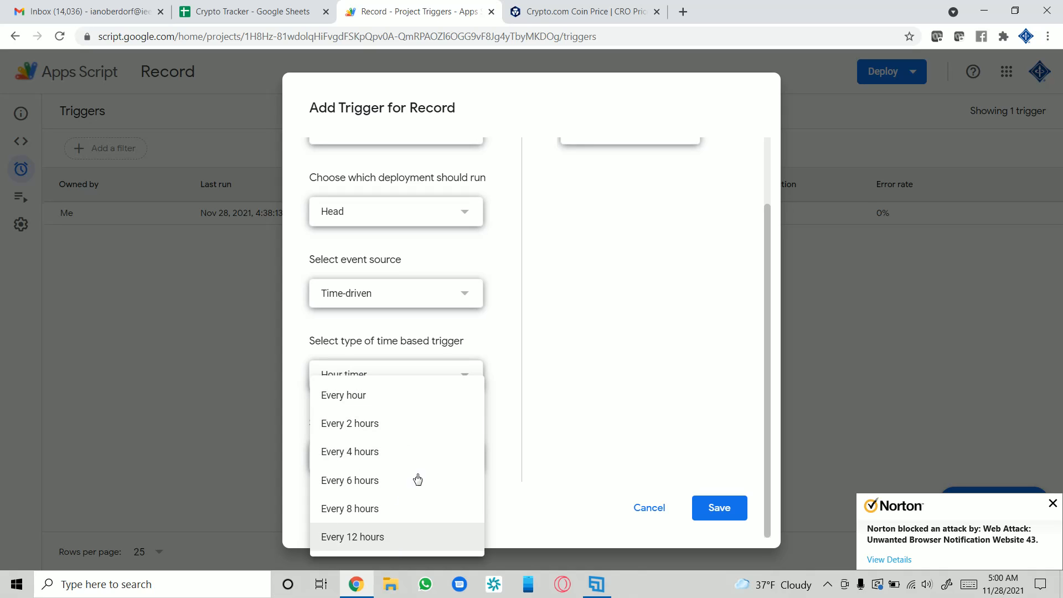
pyautogui.scroll(2, 607, 366)
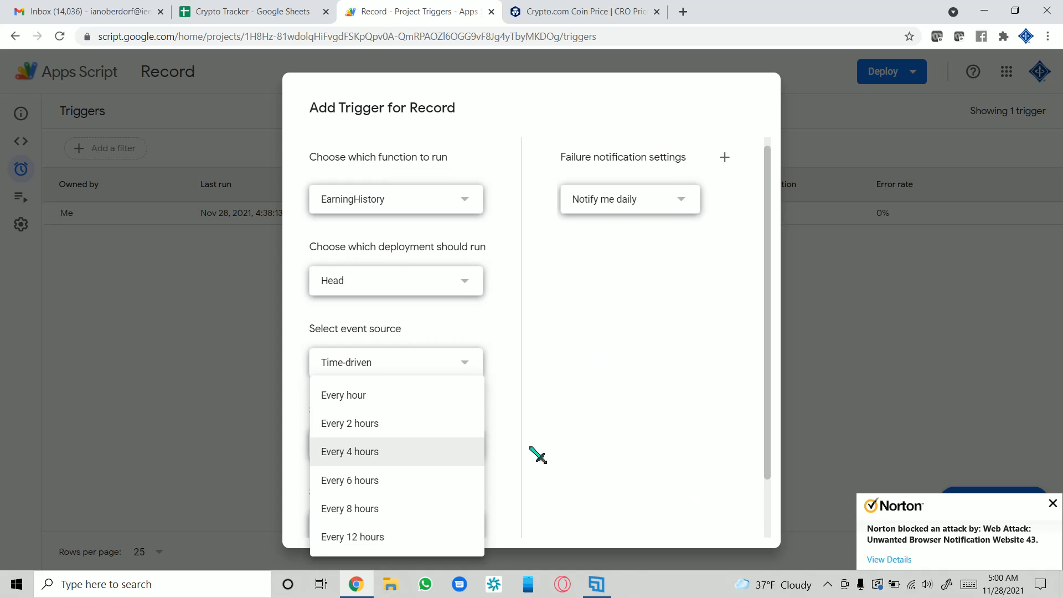
pyautogui.scroll(-2, 536, 454)
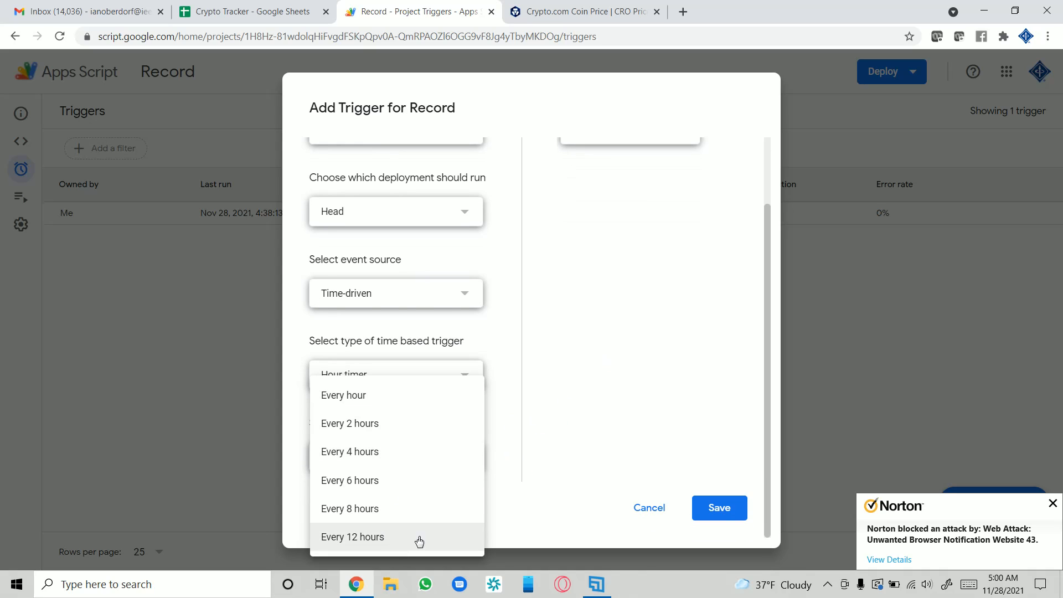
pyautogui.click(593, 447)
pyautogui.click(392, 384)
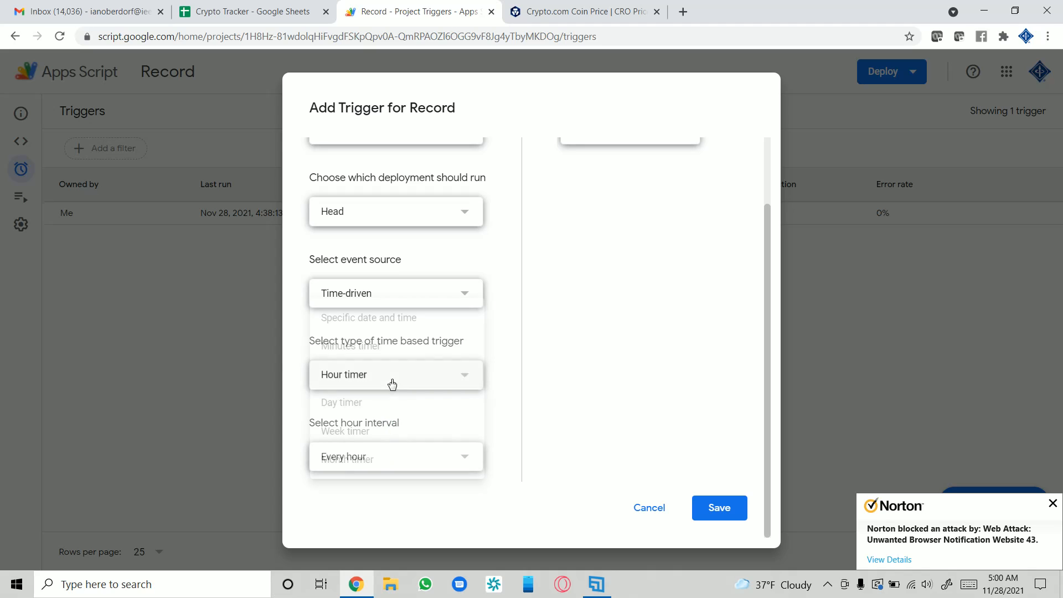
pyautogui.click(631, 425)
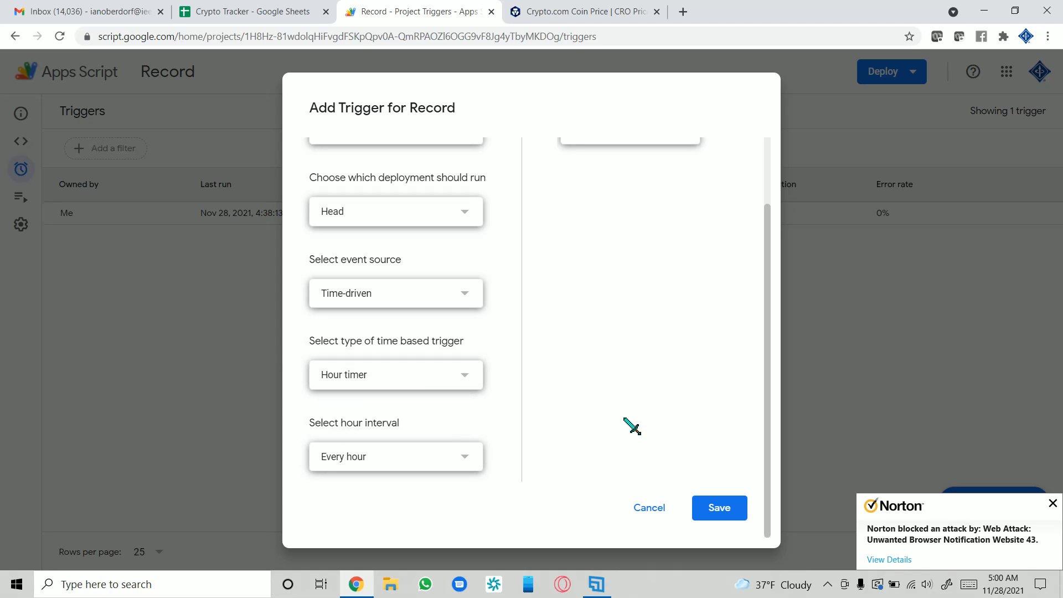
# - Review the new trigger's failure notification options and overall settings, and cancel it without saving
pyautogui.scroll(2, 359, 490)
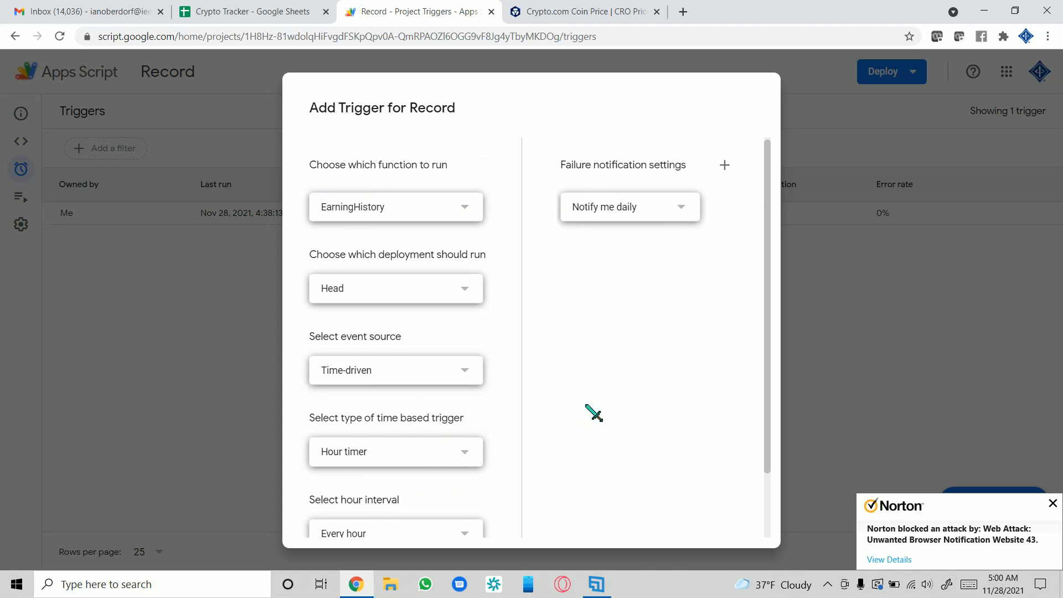
pyautogui.scroll(-2, 591, 391)
pyautogui.scroll(2, 637, 277)
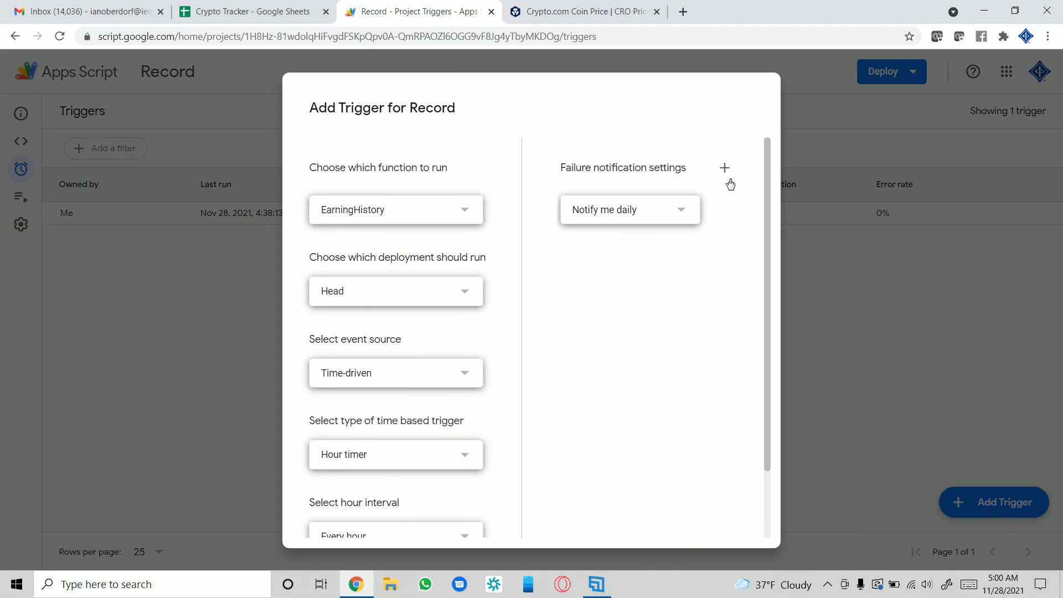
pyautogui.click(676, 218)
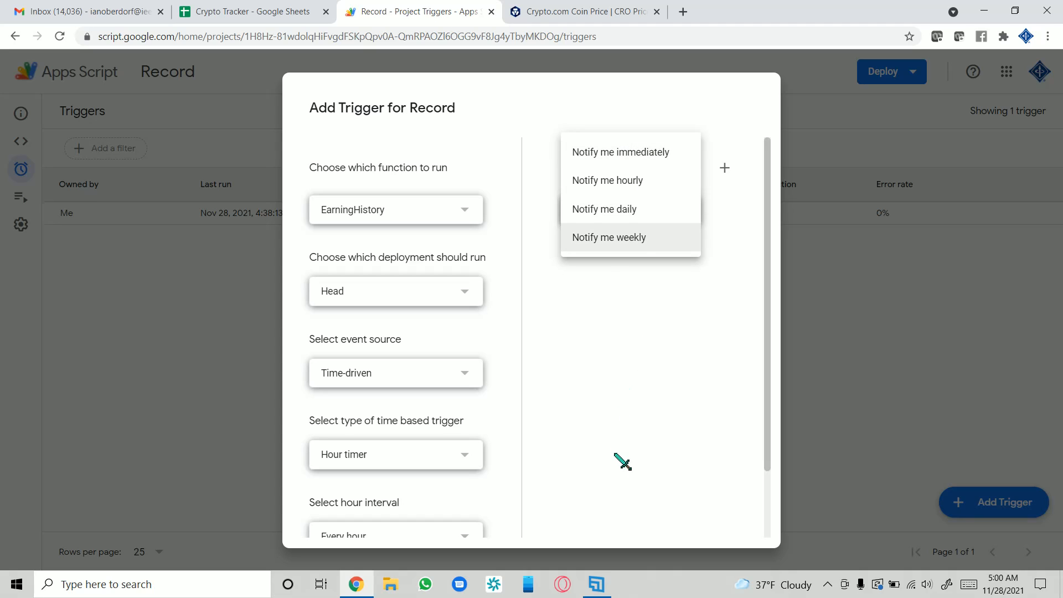
pyautogui.click(621, 461)
pyautogui.scroll(-2, 558, 321)
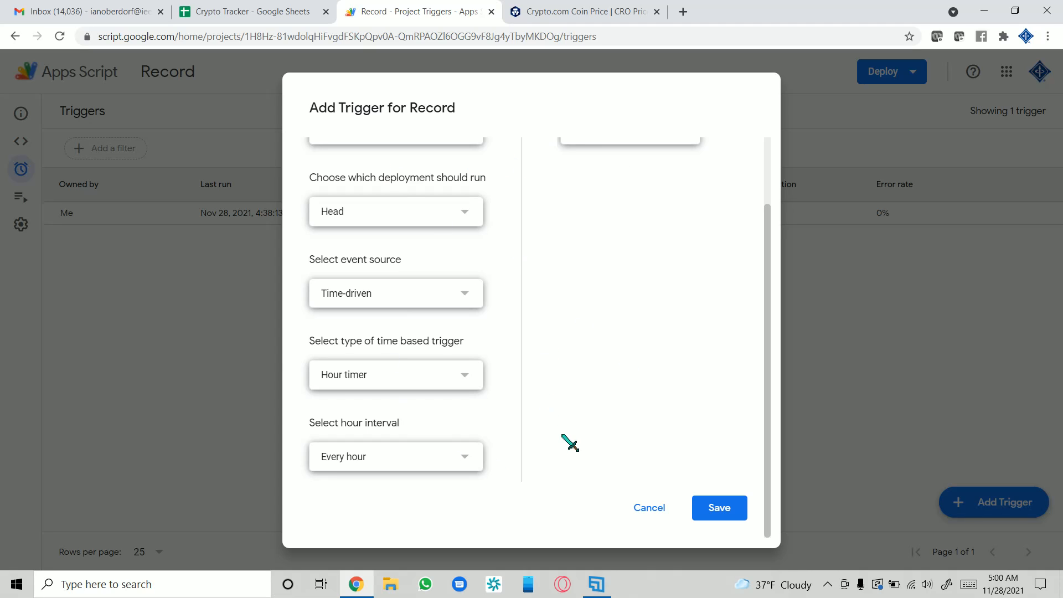
pyautogui.scroll(2, 504, 357)
pyautogui.scroll(-2, 506, 356)
pyautogui.click(652, 509)
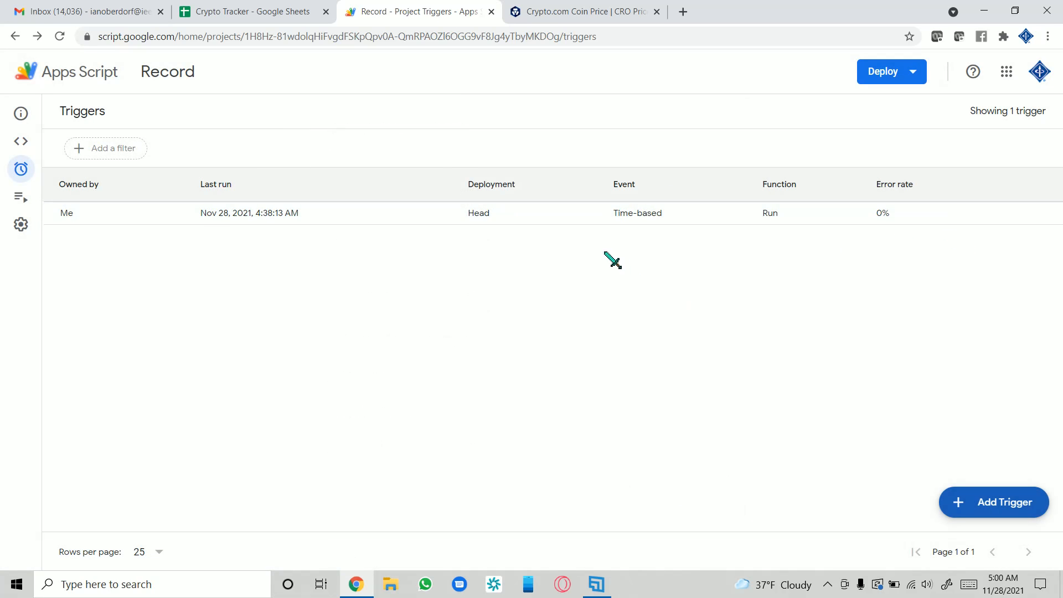
# - Glance at the EarningHistory sheet, highlight the script's Run function, and check which function the existing time-based trigger runs
pyautogui.click(293, 15)
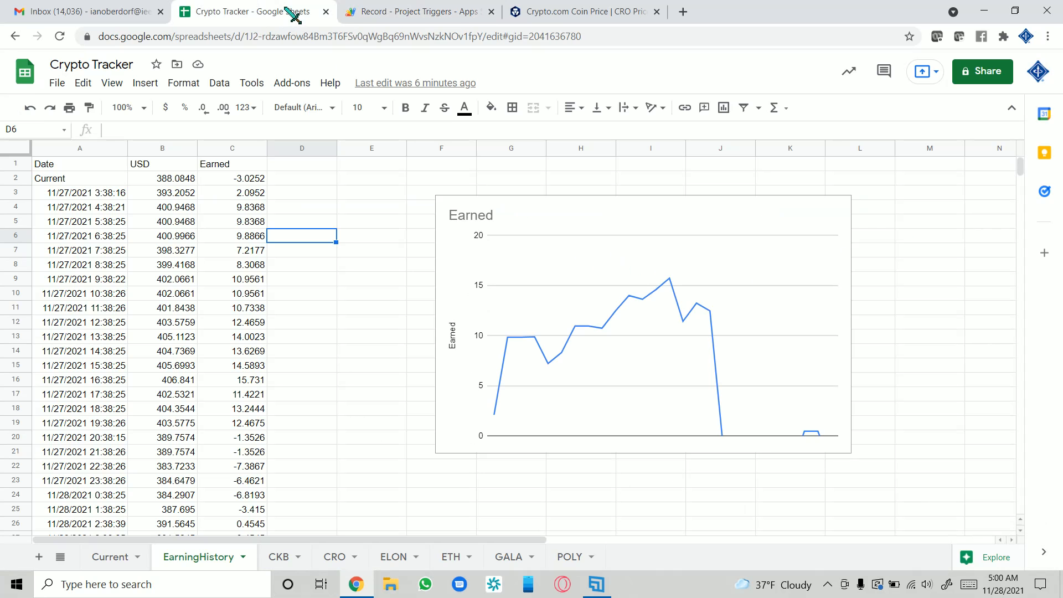
pyautogui.click(458, 12)
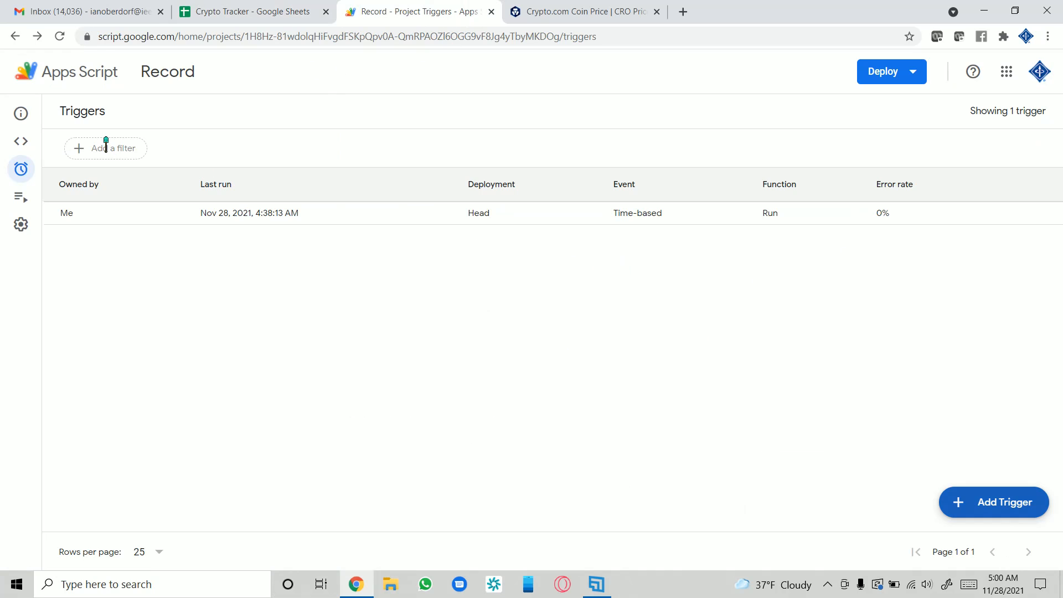
pyautogui.click(33, 142)
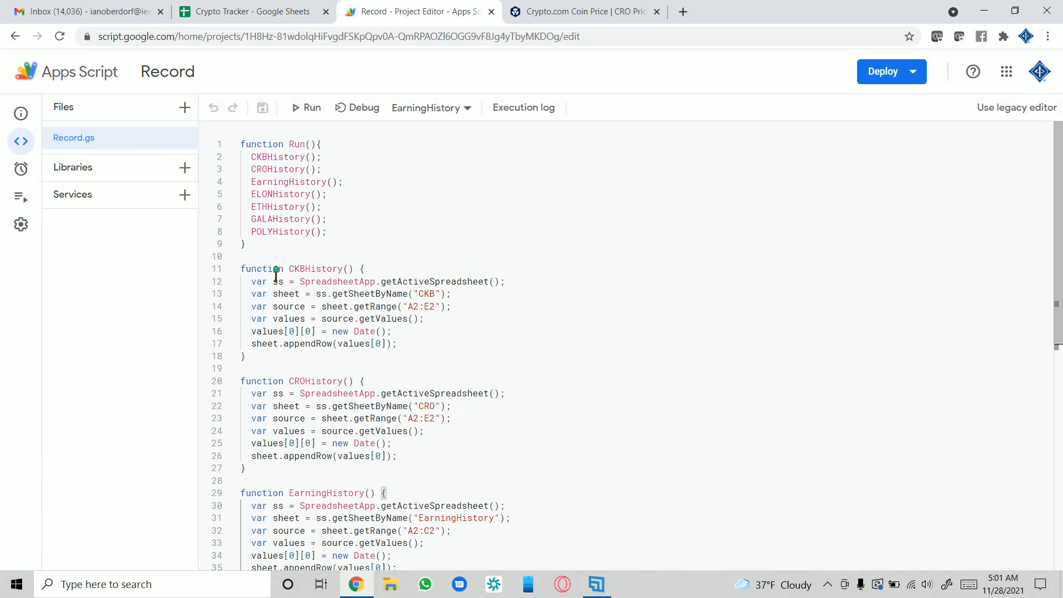
pyautogui.moveTo(240, 142); pyautogui.dragTo(403, 235)
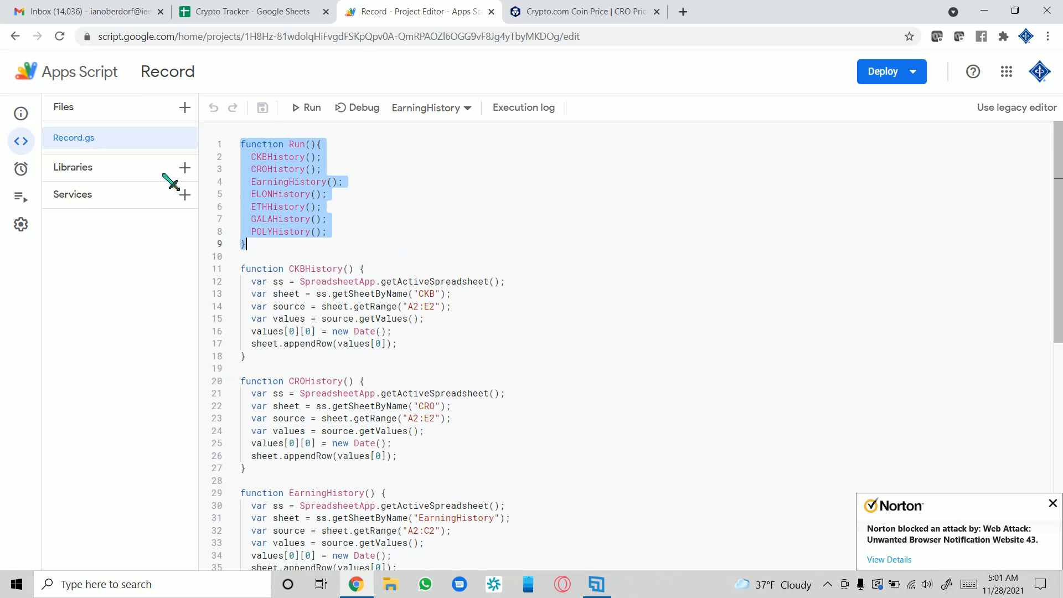
pyautogui.click(21, 169)
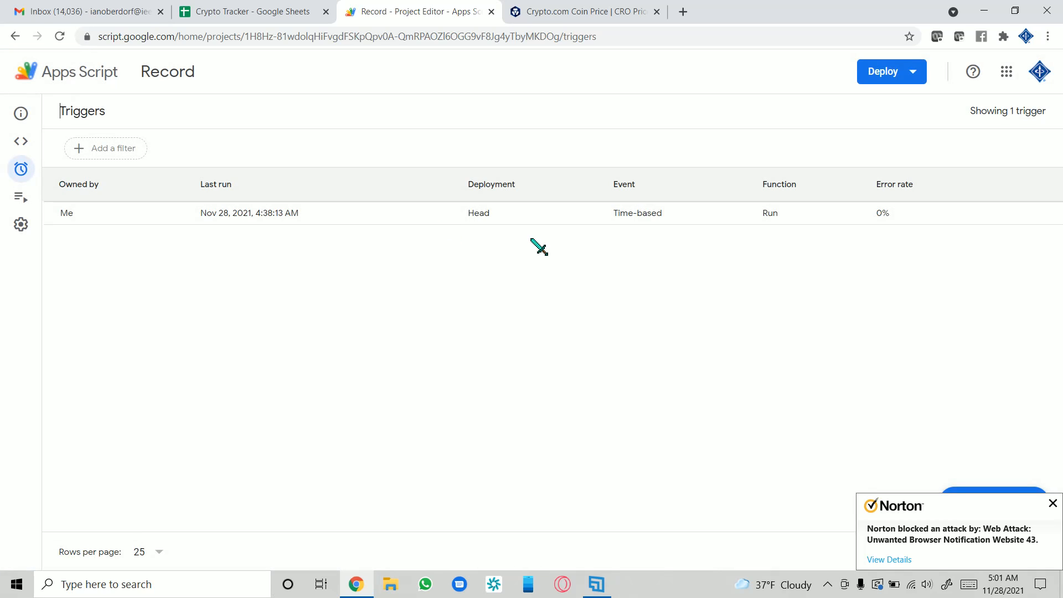
pyautogui.doubleClick(770, 213)
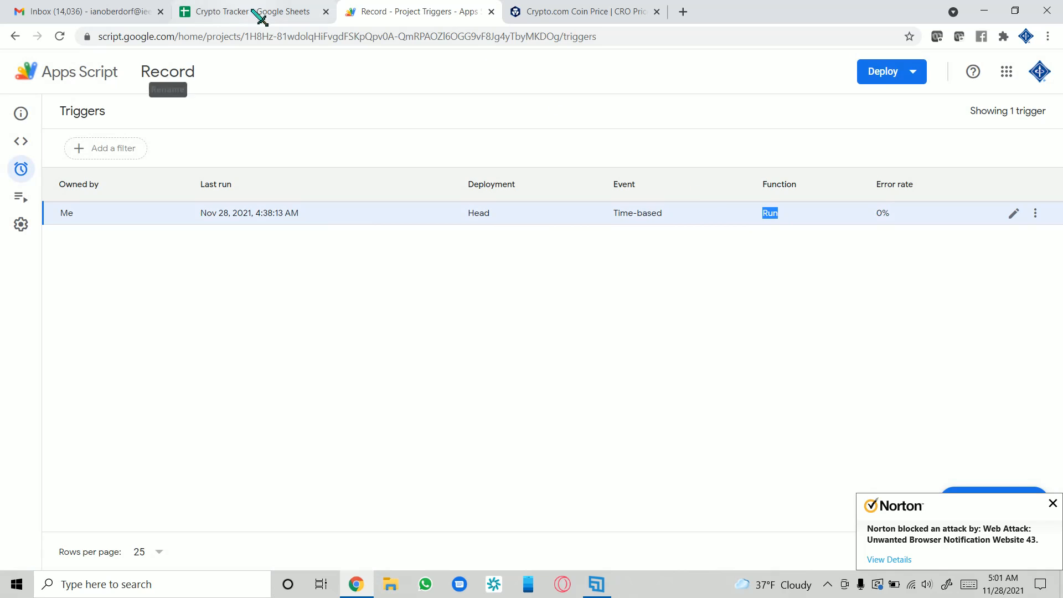
# - Return to the Record code and examine the Run function, including its list of calls from CKBHistory to POLYHistory
pyautogui.click(16, 139)
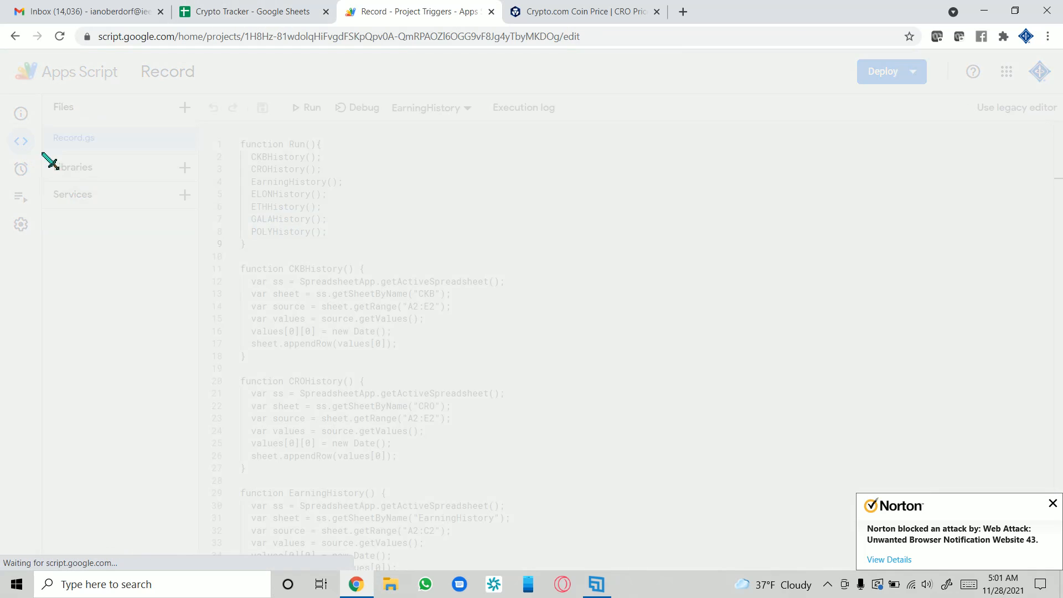
pyautogui.moveTo(241, 144); pyautogui.dragTo(358, 242)
pyautogui.moveTo(253, 156); pyautogui.dragTo(342, 231)
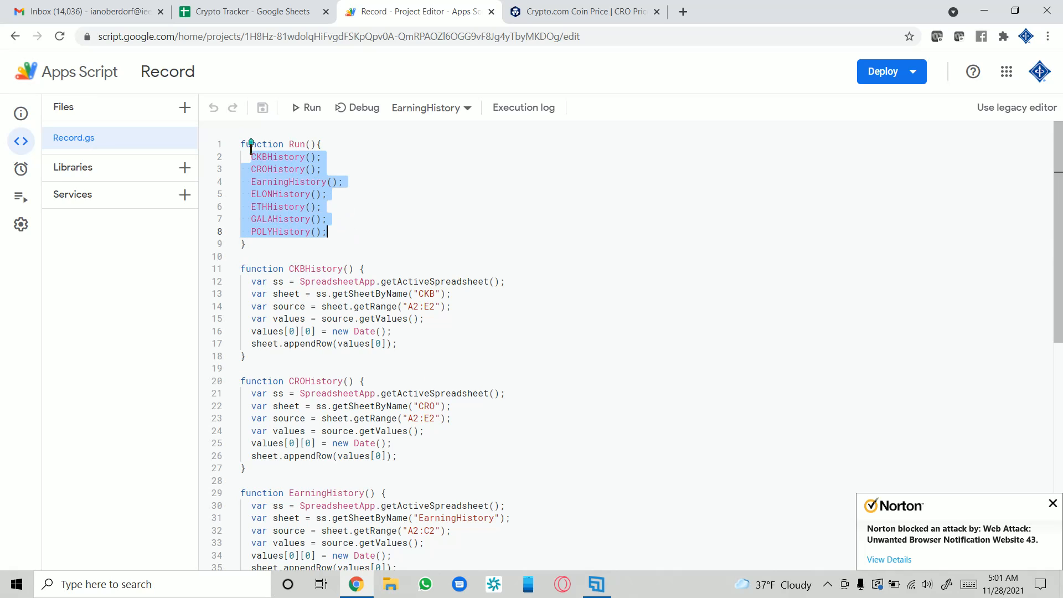
pyautogui.moveTo(242, 142); pyautogui.dragTo(363, 245)
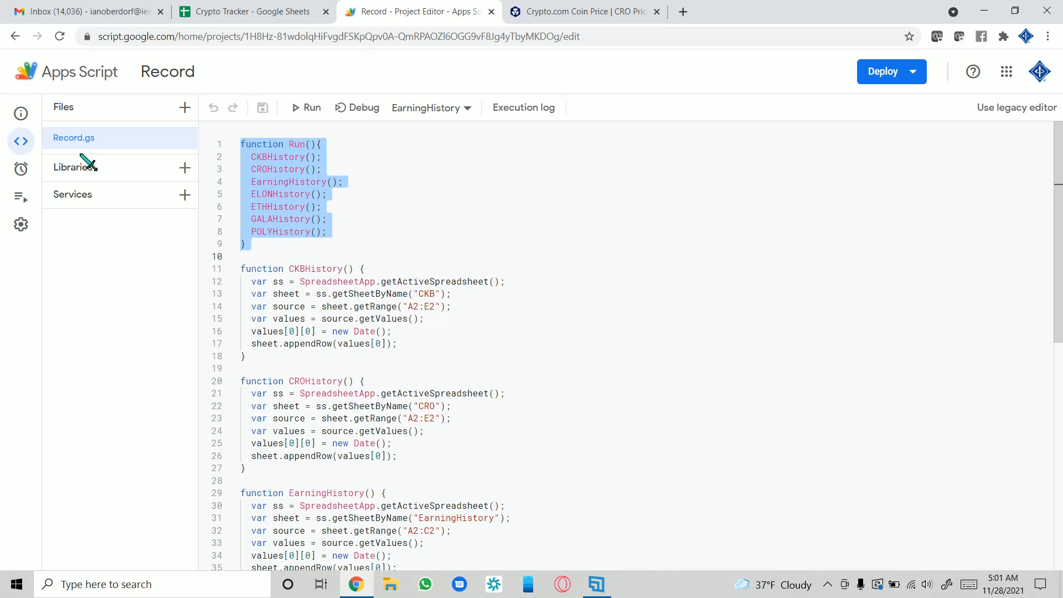
pyautogui.moveTo(18, 173)
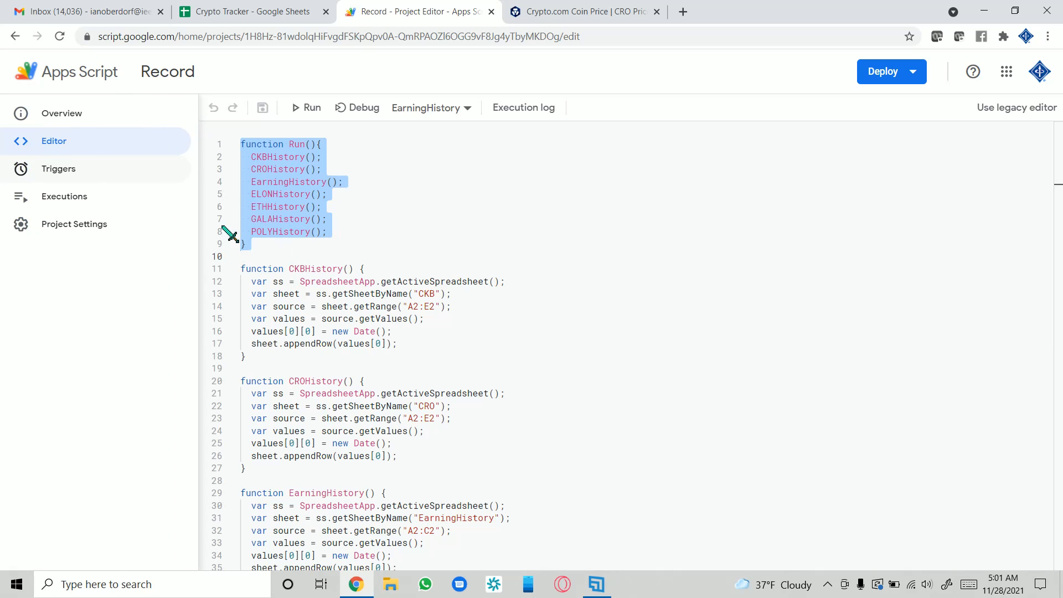
# - Review the individual history functions below Run and place the cursor after the POLYHistory call in Run
pyautogui.scroll(-2, 379, 443)
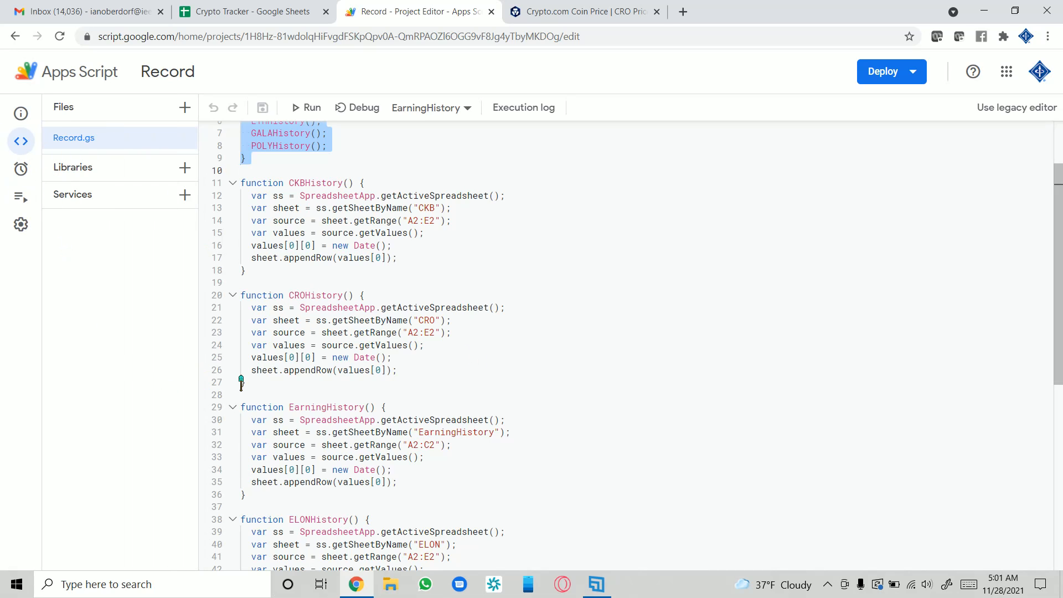
pyautogui.scroll(-2, 241, 382)
pyautogui.scroll(4, 308, 271)
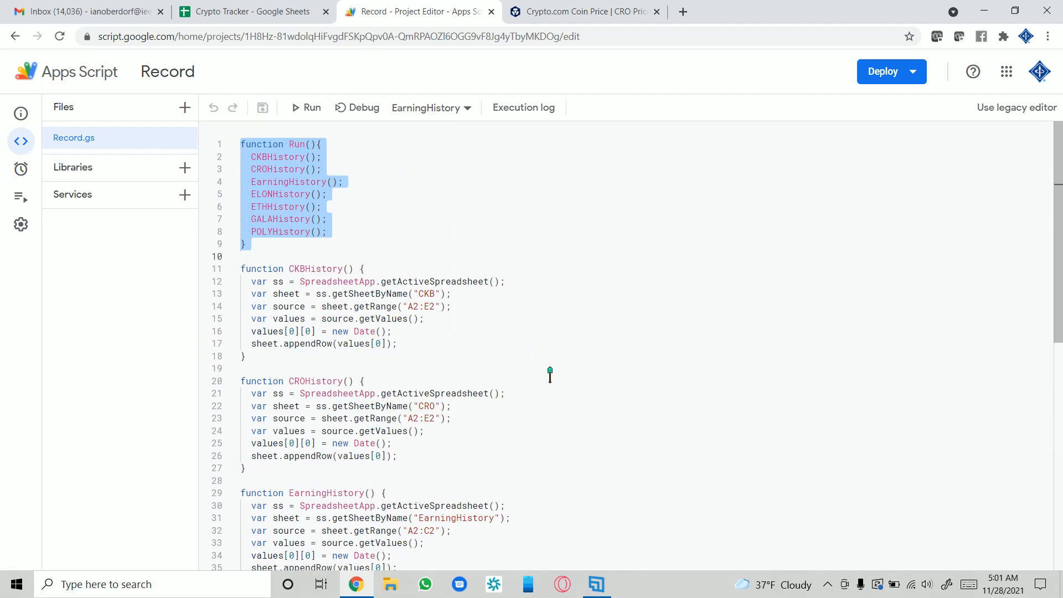
pyautogui.click(365, 230)
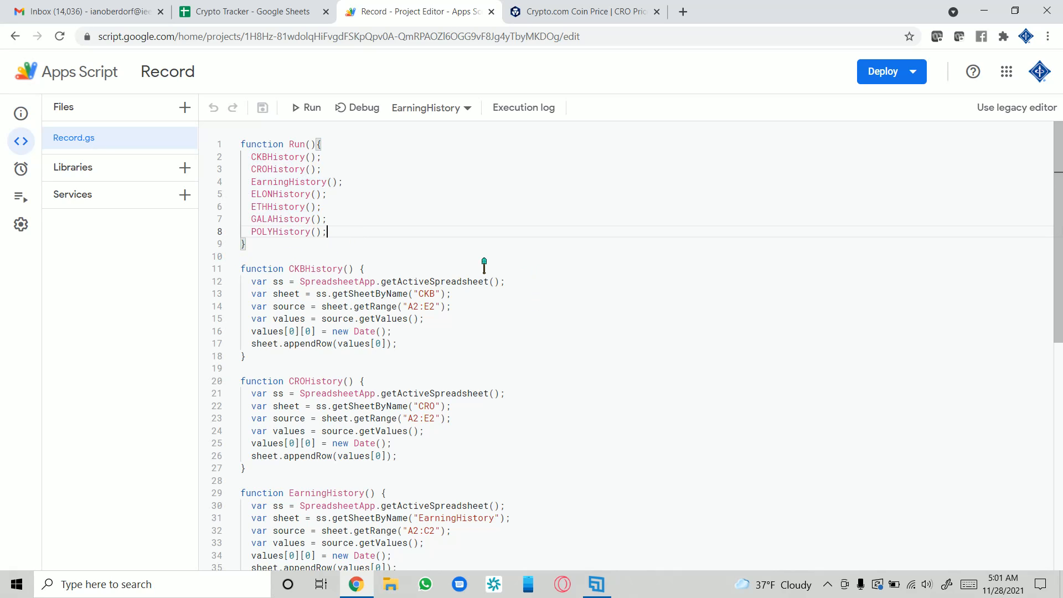
# - Examine the separate history functions below Run, highlighting the whole CKBHistory and EarningHistory blocks
pyautogui.moveTo(240, 268); pyautogui.dragTo(385, 361)
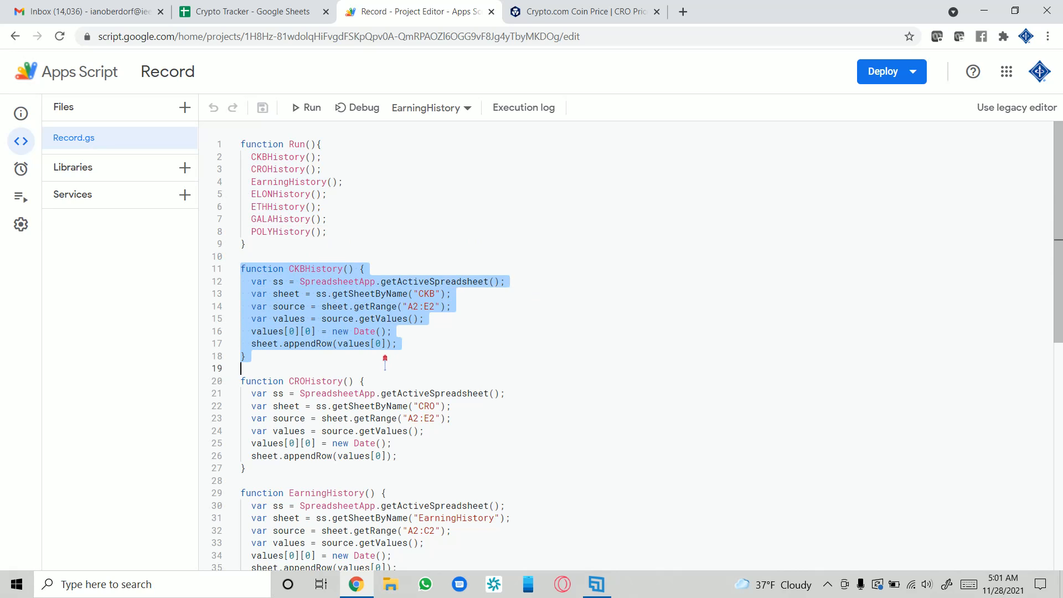
pyautogui.click(259, 351)
pyautogui.scroll(-3, 422, 354)
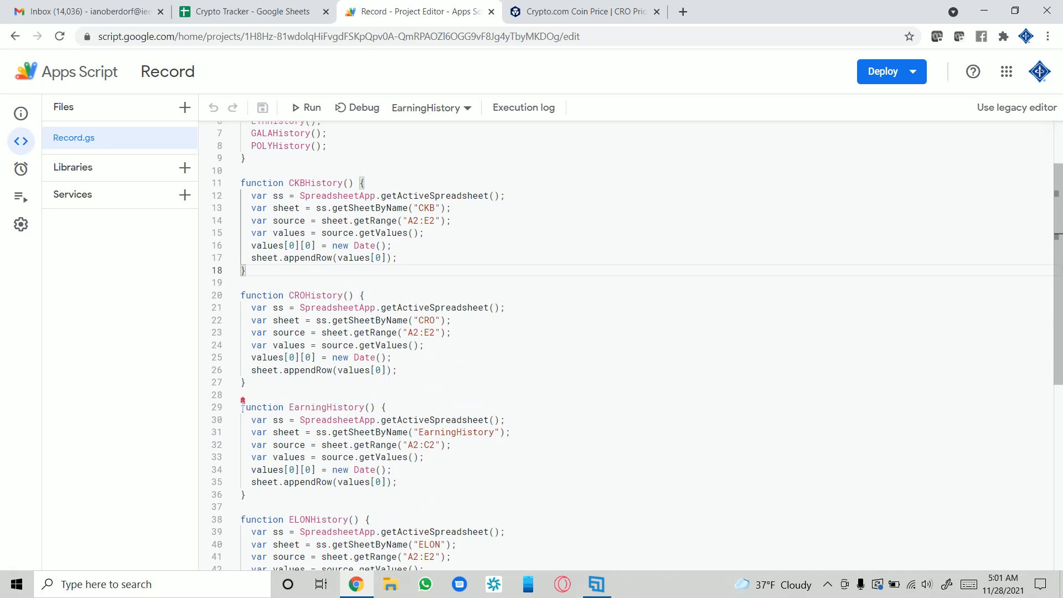
pyautogui.moveTo(242, 407); pyautogui.dragTo(431, 483)
pyautogui.scroll(3, 294, 157)
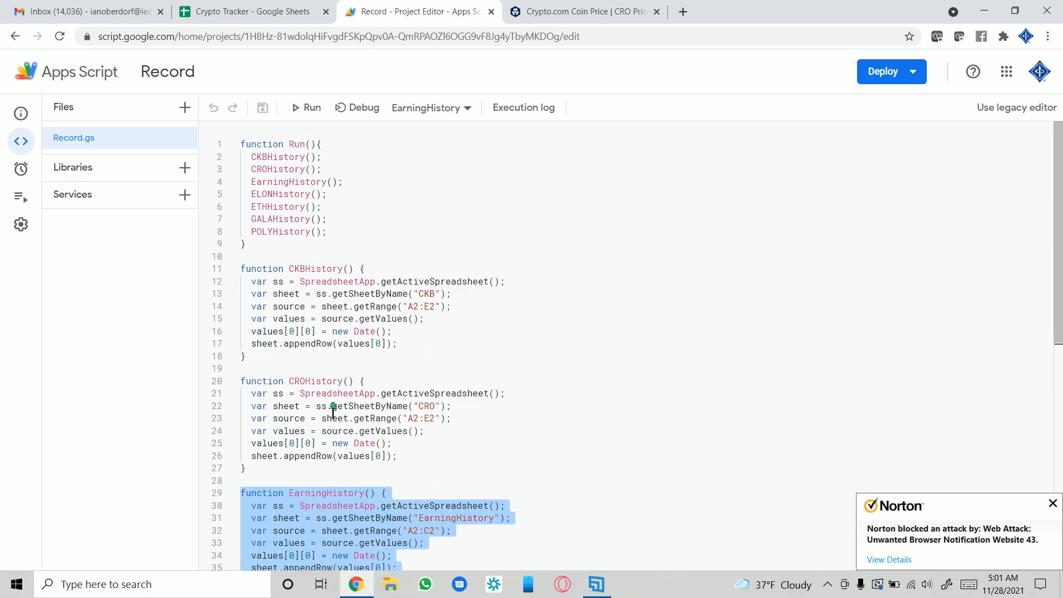
pyautogui.scroll(-6, 333, 411)
pyautogui.scroll(6, 329, 287)
pyautogui.scroll(-3, 377, 430)
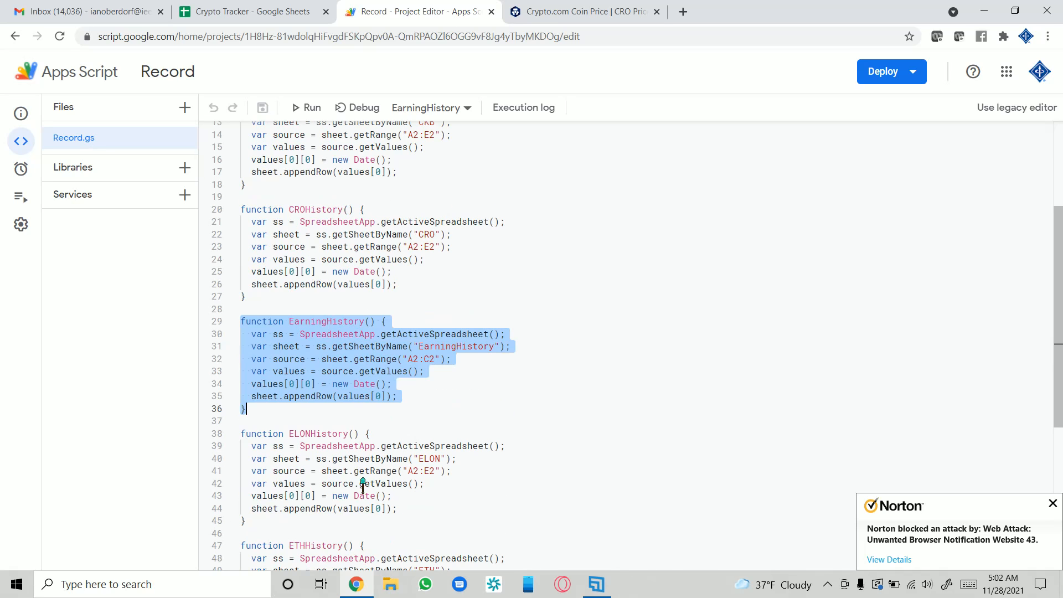
pyautogui.scroll(3, 407, 372)
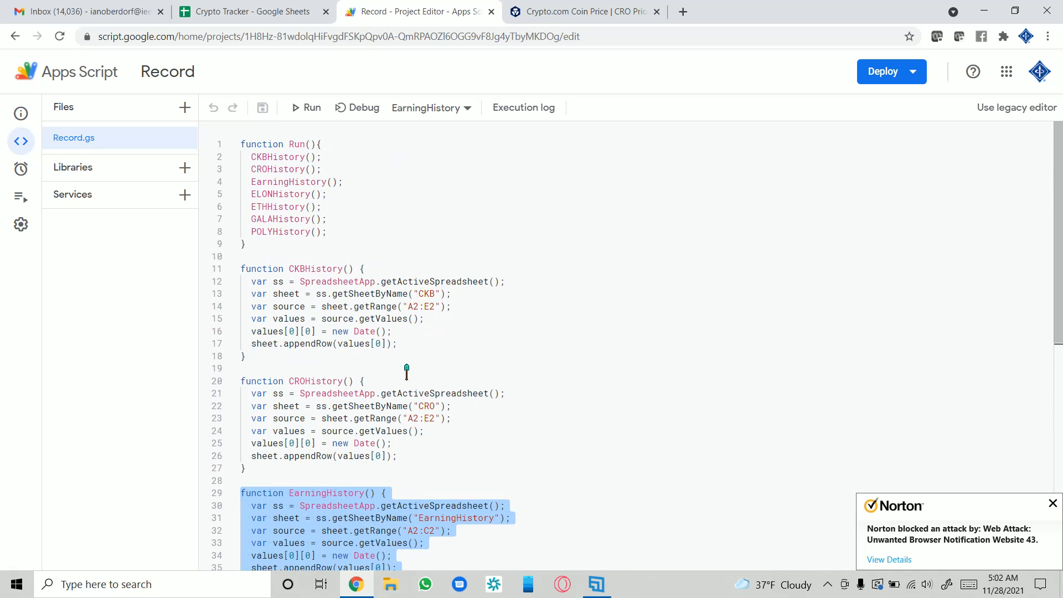
pyautogui.click(408, 368)
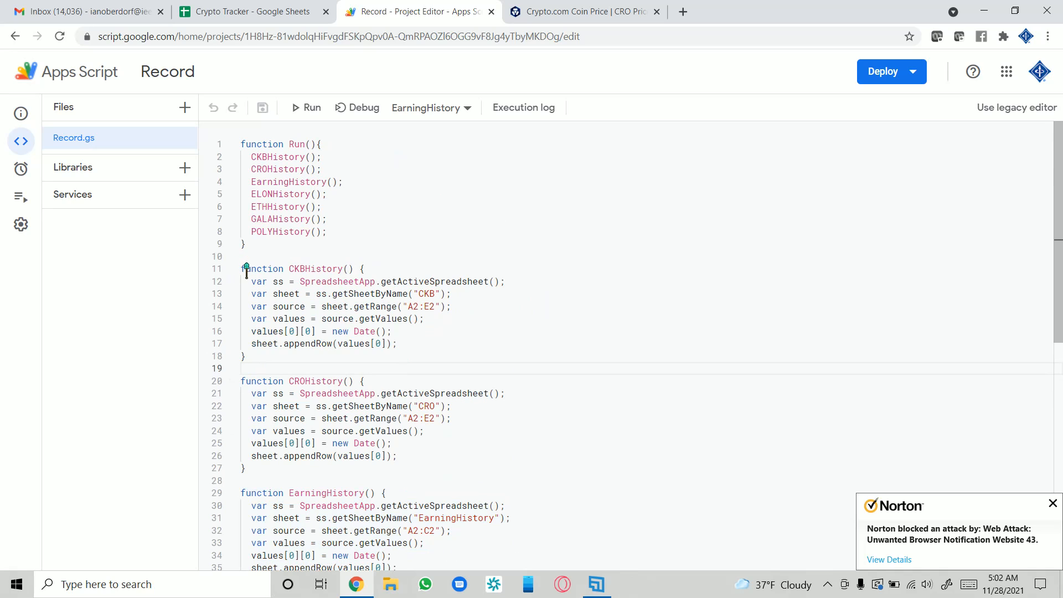
# - Highlight the CKBHistory function and view the CKB sheet of the Crypto Tracker spreadsheet that it records to
pyautogui.moveTo(247, 271); pyautogui.dragTo(373, 363)
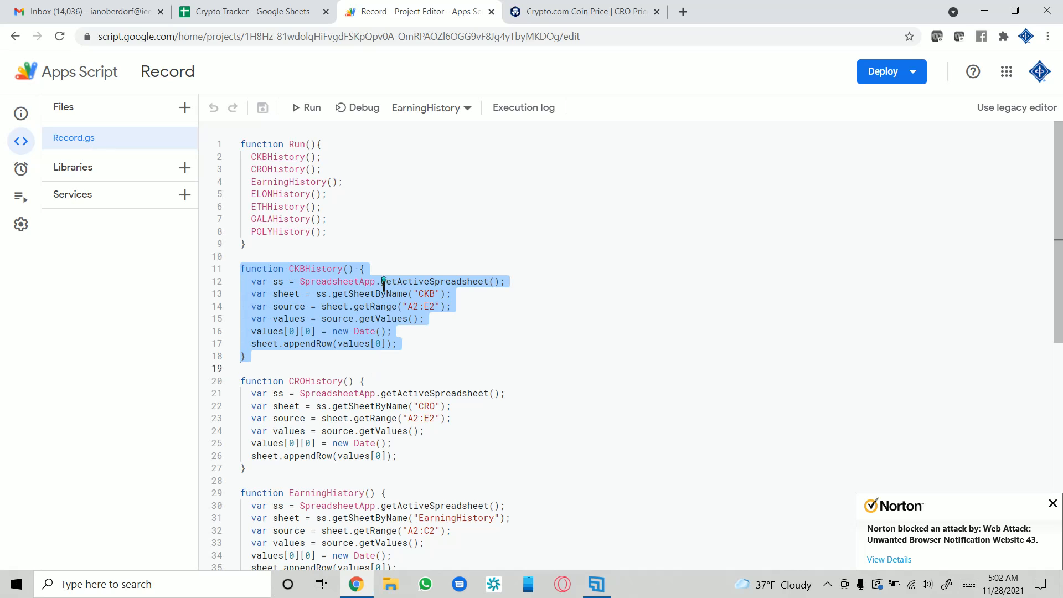
pyautogui.click(387, 244)
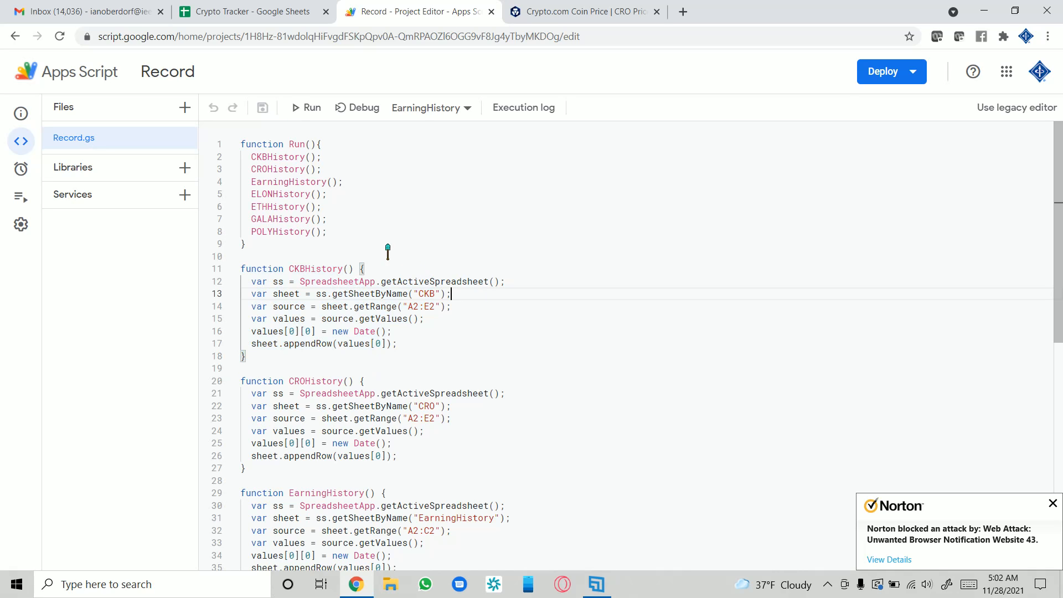
pyautogui.click(271, 12)
pyautogui.click(279, 558)
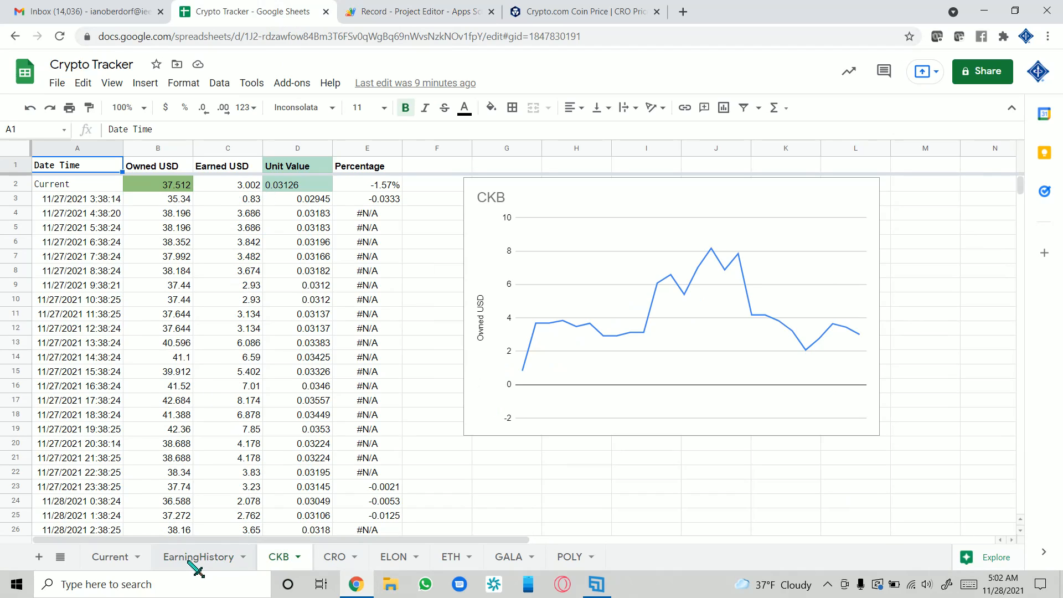
# - Return to the Record code and review the history functions from CROHistory down to POLYHistory
pyautogui.click(421, 11)
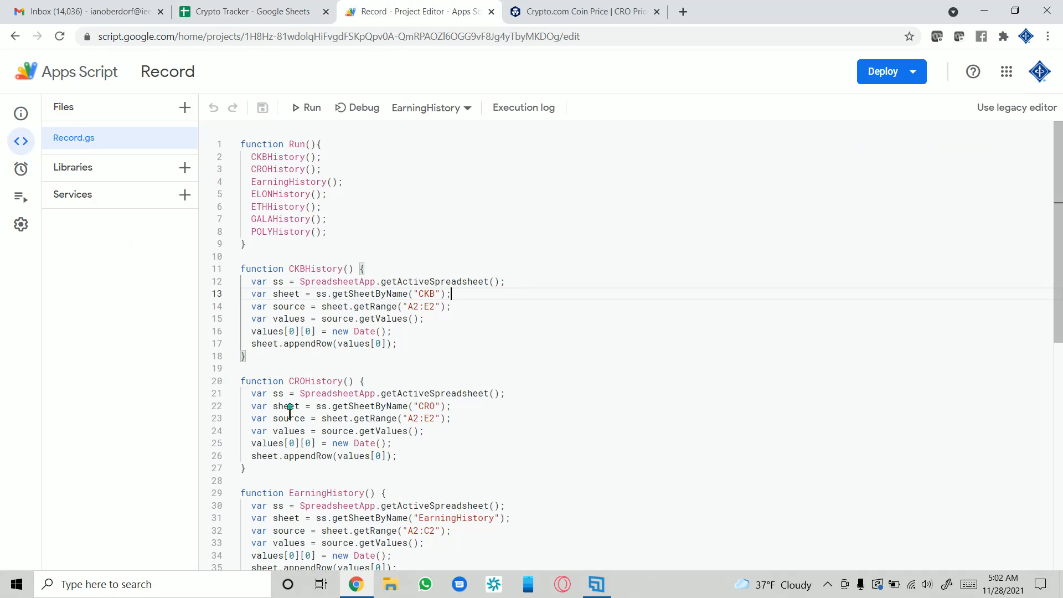
pyautogui.doubleClick(307, 380)
pyautogui.scroll(-2, 308, 380)
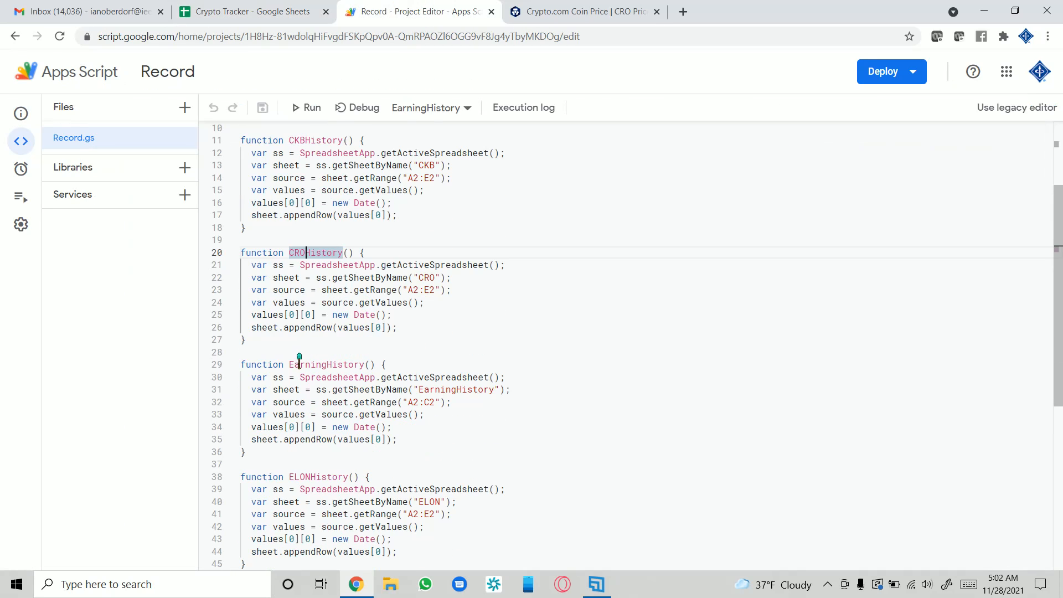
pyautogui.scroll(-1, 287, 410)
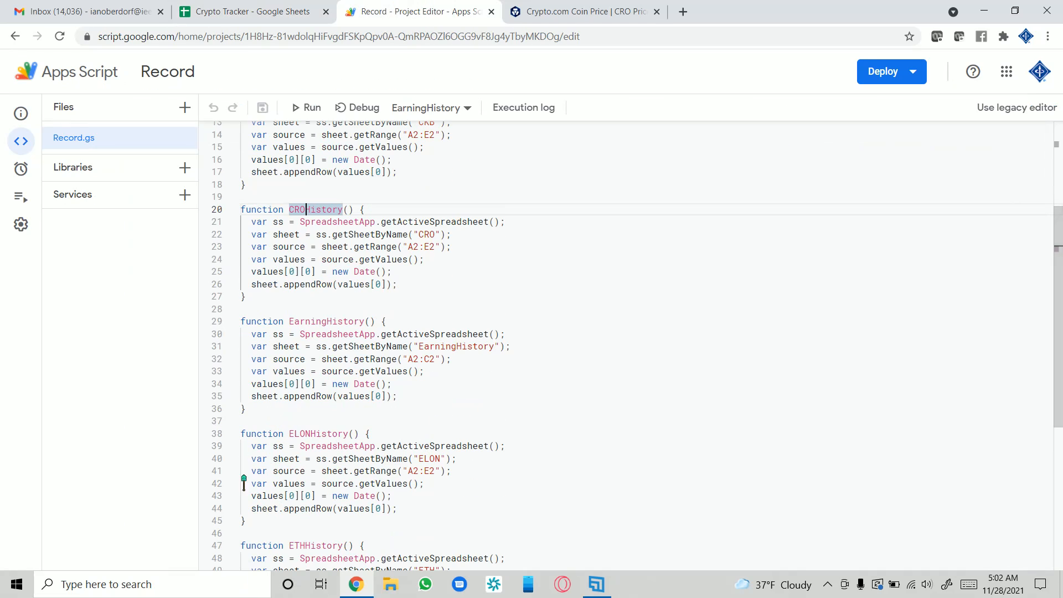
pyautogui.scroll(-2, 290, 397)
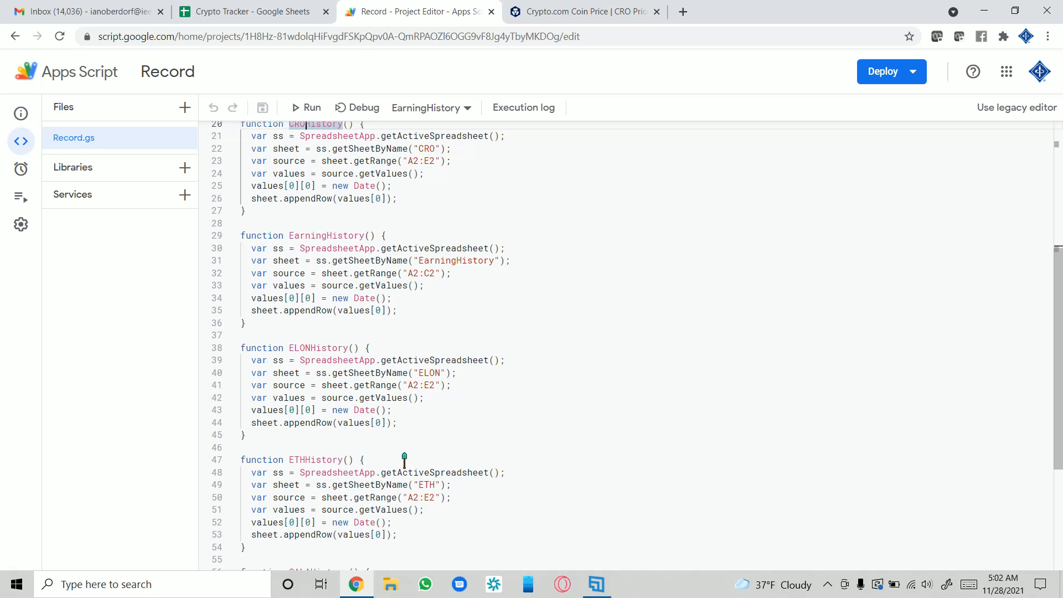
pyautogui.scroll(-2, 422, 485)
pyautogui.scroll(-1, 431, 462)
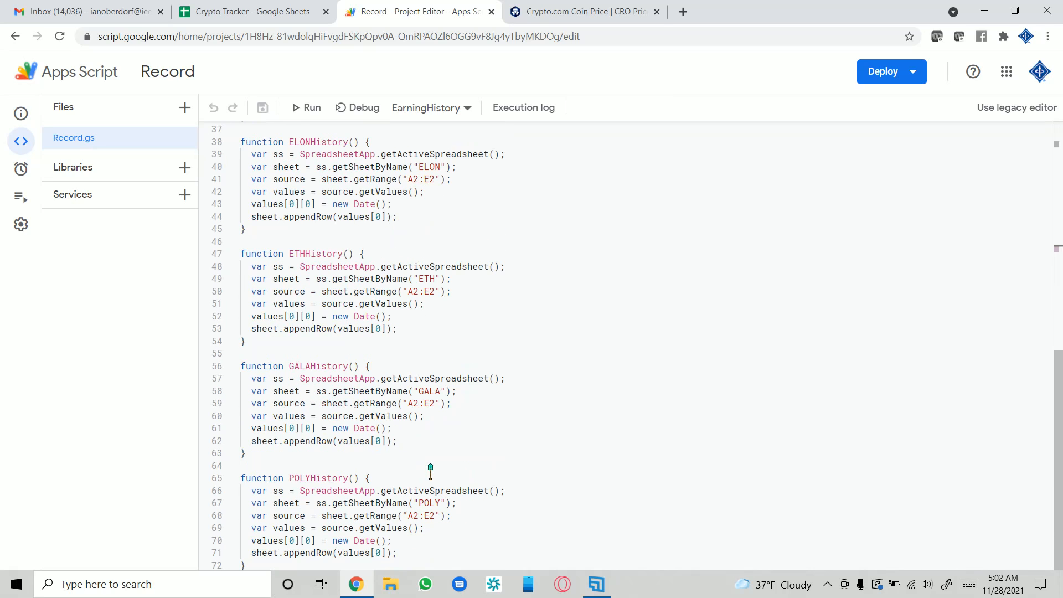
pyautogui.scroll(8, 460, 343)
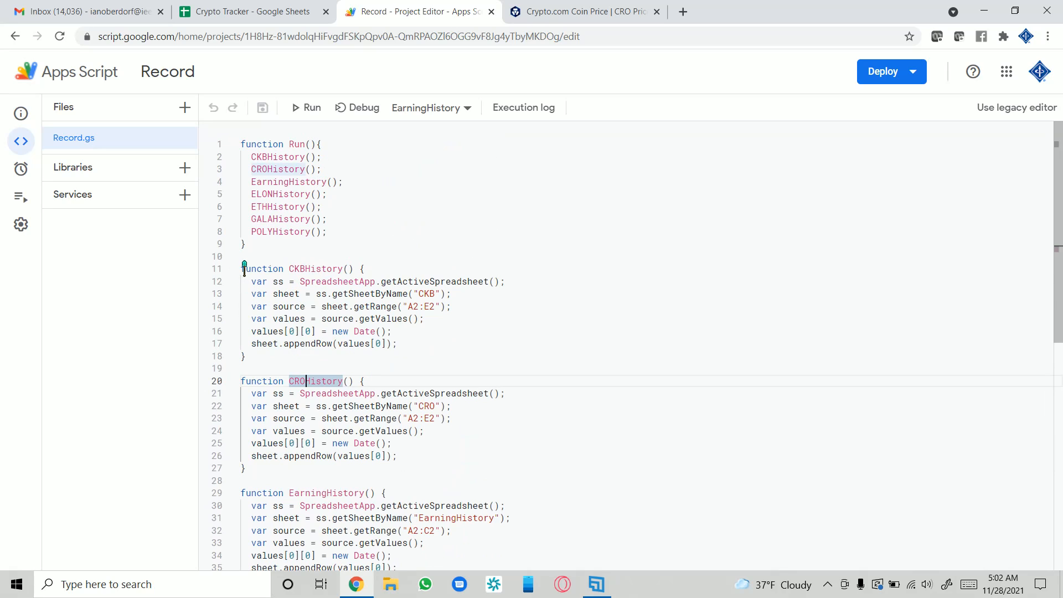
# - Compare the CKBHistory call inside Run with the CKBHistory function definition, highlighting the matching name in both
pyautogui.moveTo(244, 268); pyautogui.dragTo(352, 359)
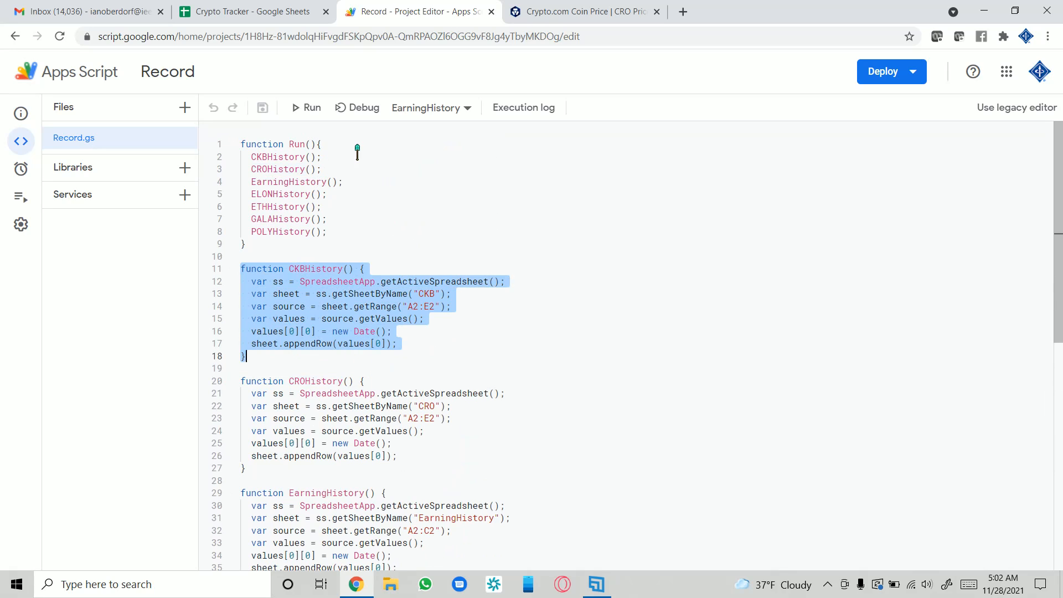
pyautogui.click(307, 168)
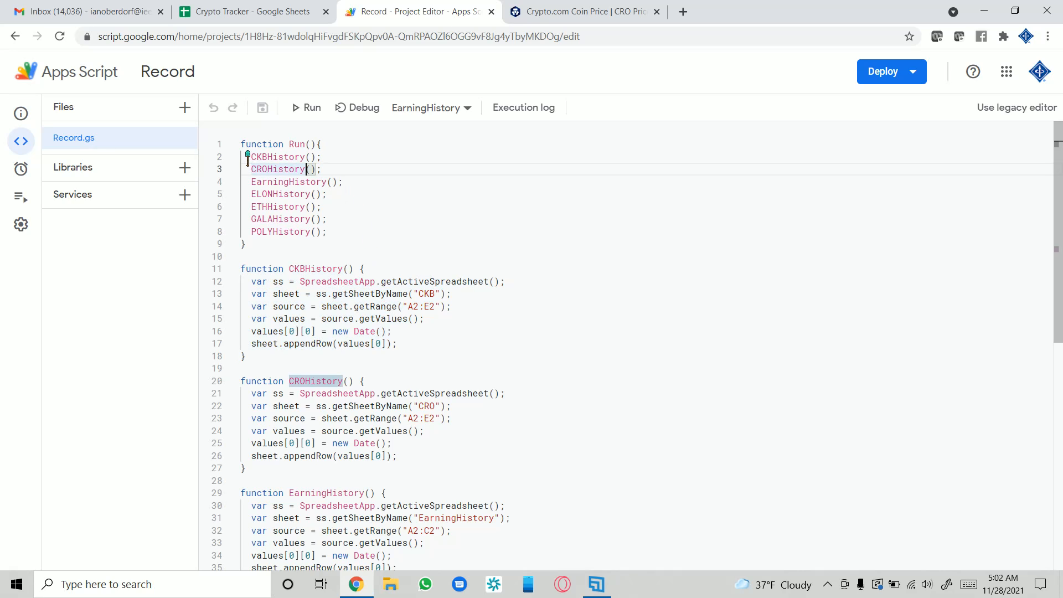
pyautogui.moveTo(247, 158); pyautogui.dragTo(316, 157)
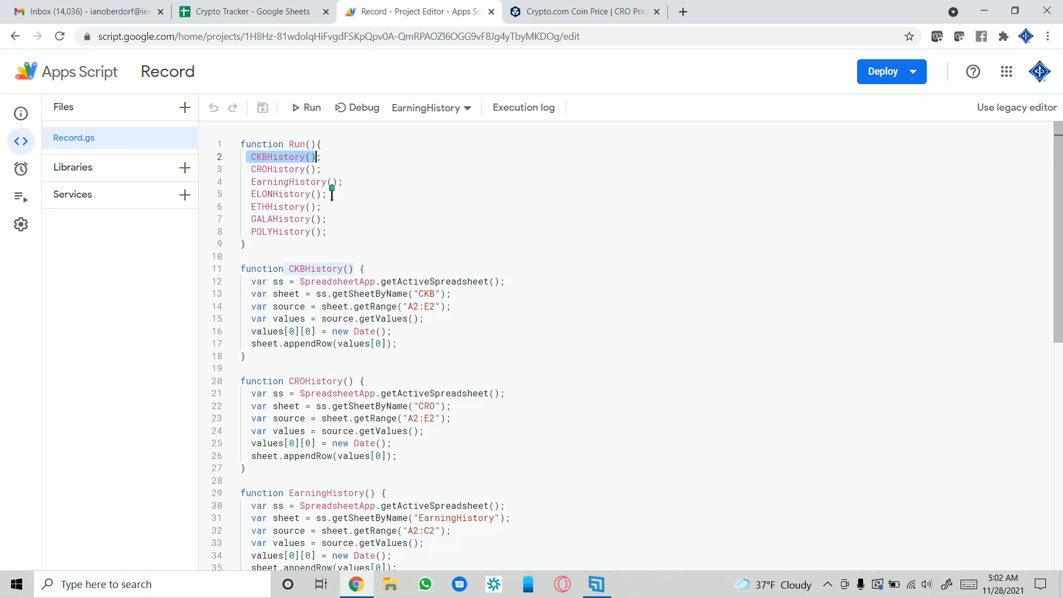
pyautogui.doubleClick(292, 269)
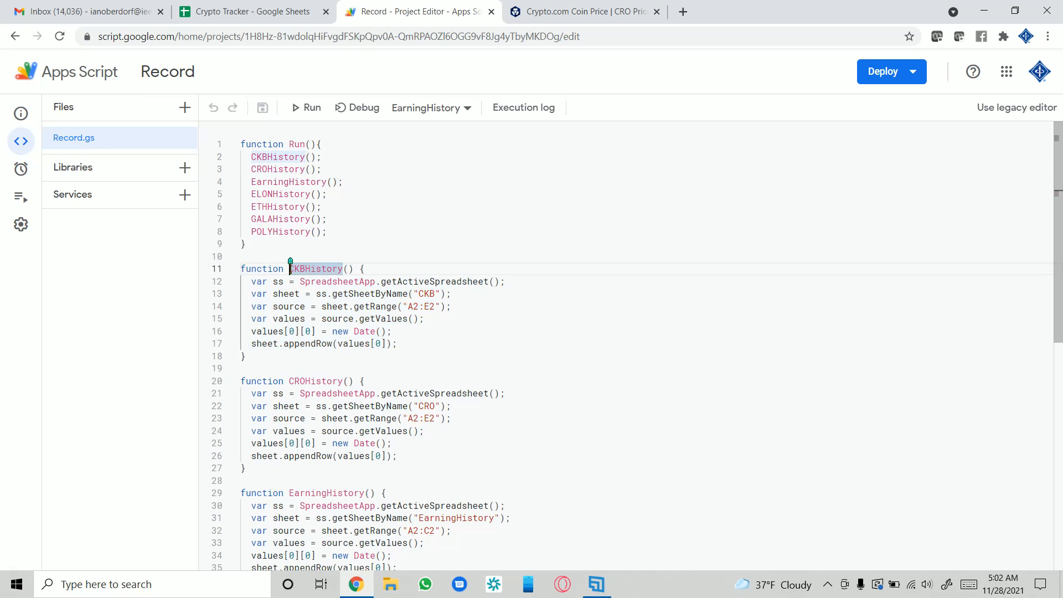
pyautogui.moveTo(297, 268); pyautogui.dragTo(354, 268)
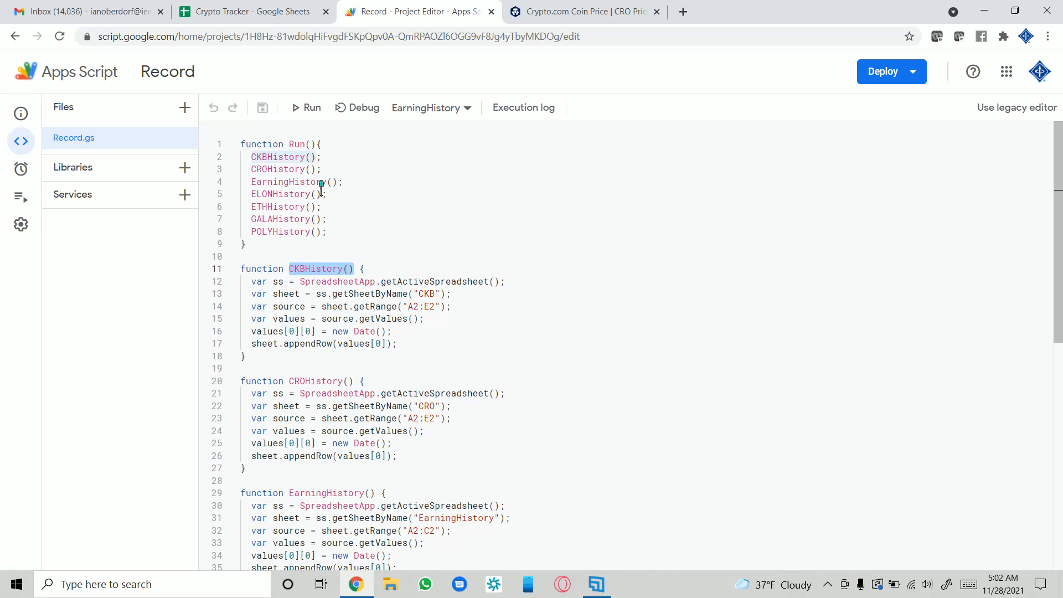
pyautogui.click(253, 156)
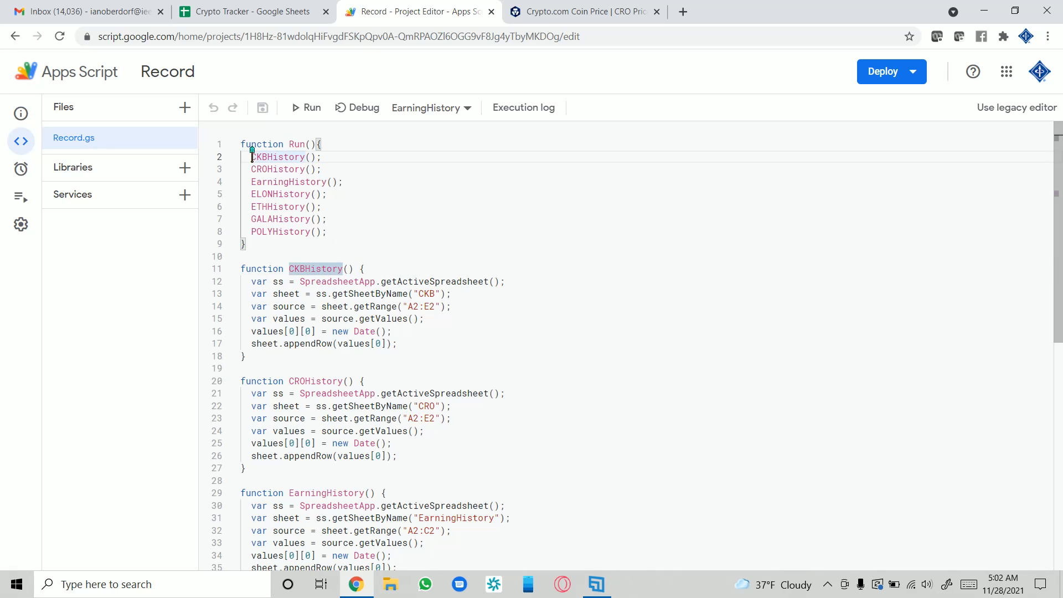
pyautogui.click(324, 159)
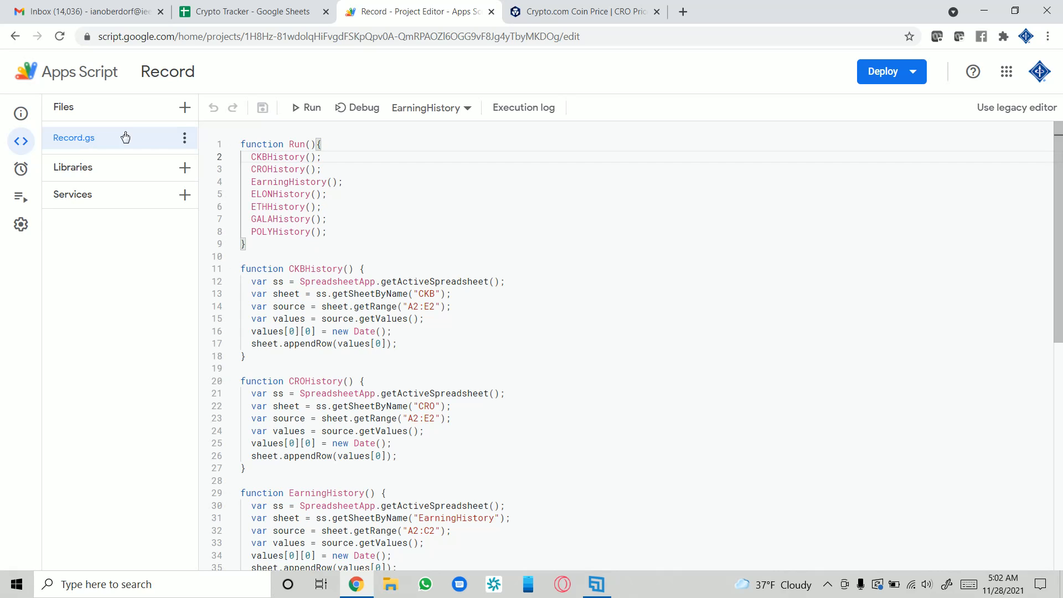
# - Check the project's trigger list against the code, highlighting the entire Run function that the time-based trigger executes
pyautogui.click(20, 170)
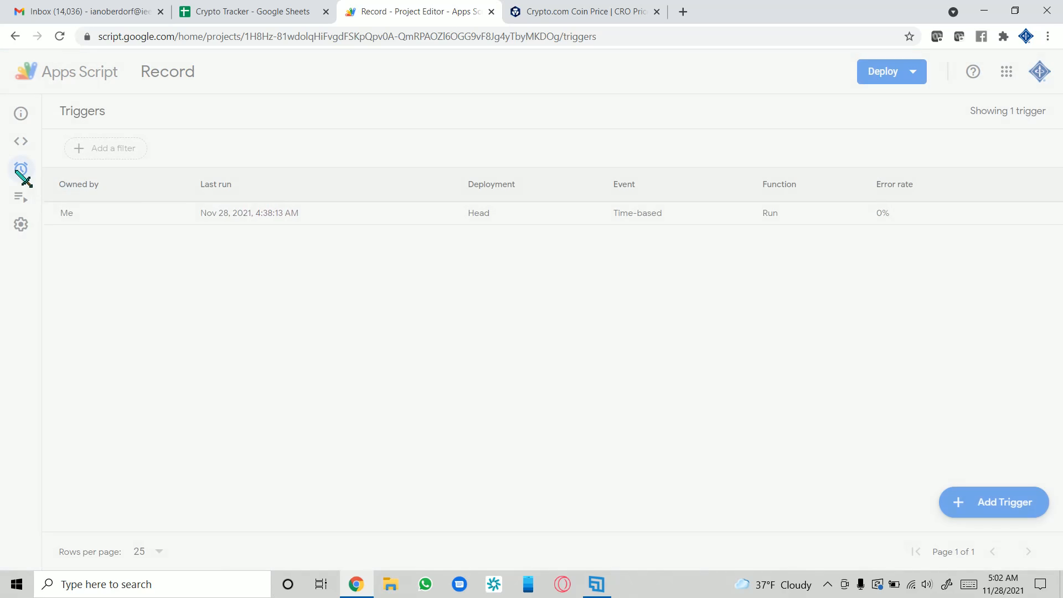
pyautogui.moveTo(21, 166)
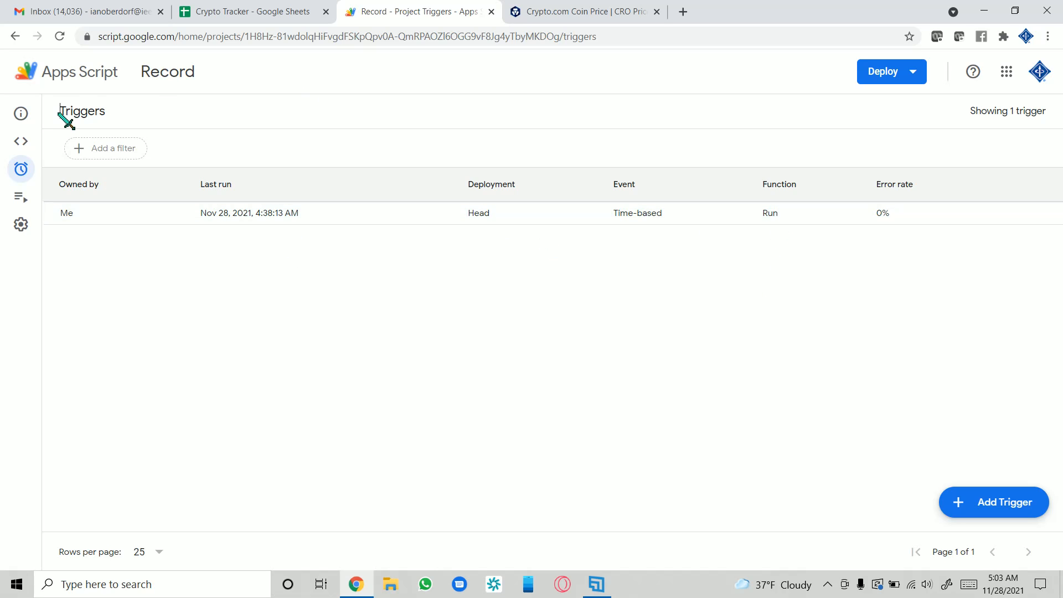
pyautogui.click(21, 141)
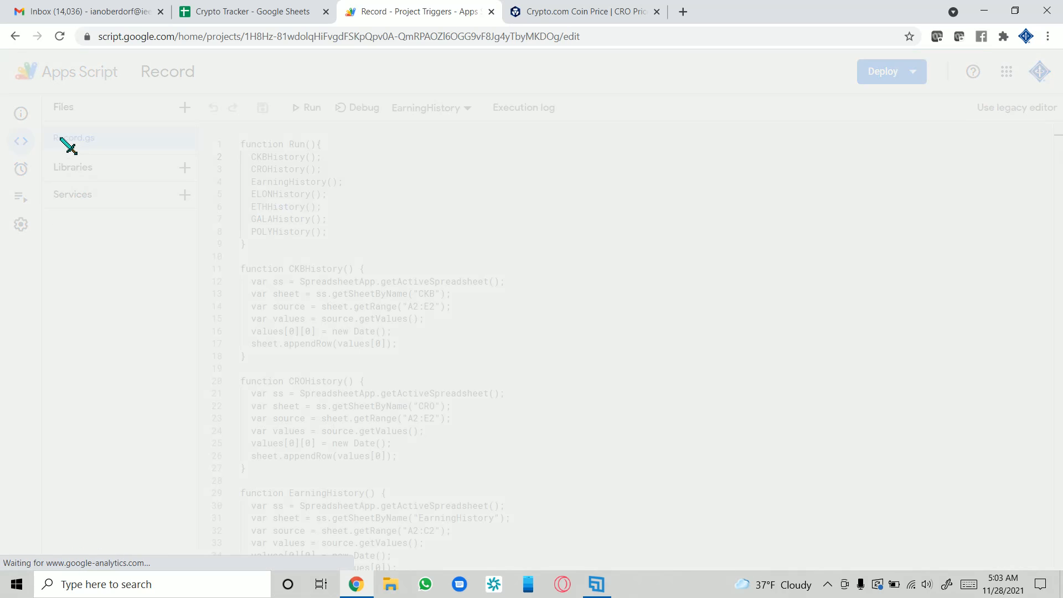
pyautogui.moveTo(289, 144); pyautogui.dragTo(319, 144)
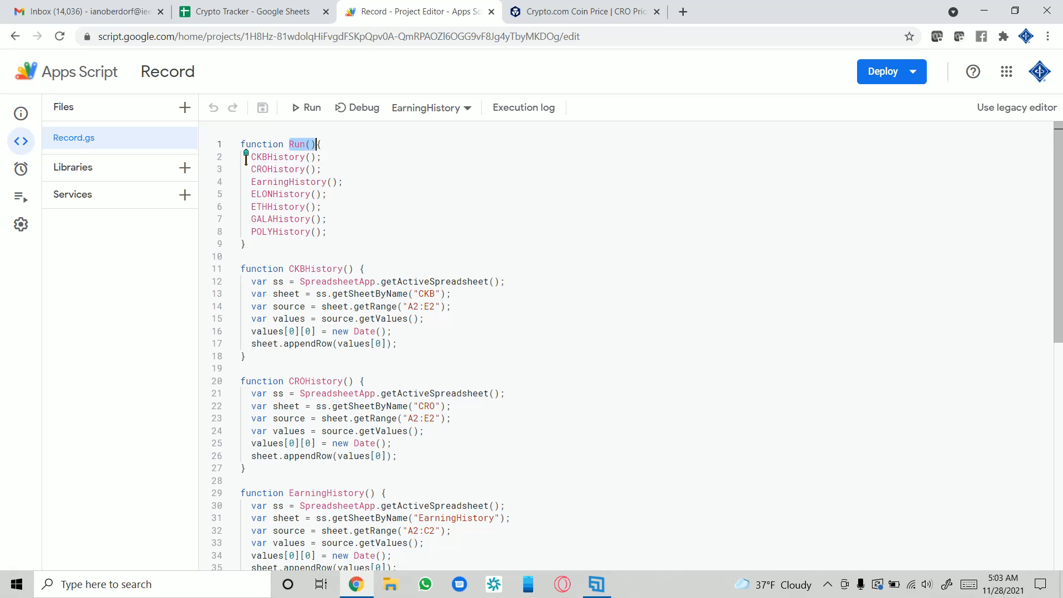
pyautogui.moveTo(240, 144); pyautogui.dragTo(326, 251)
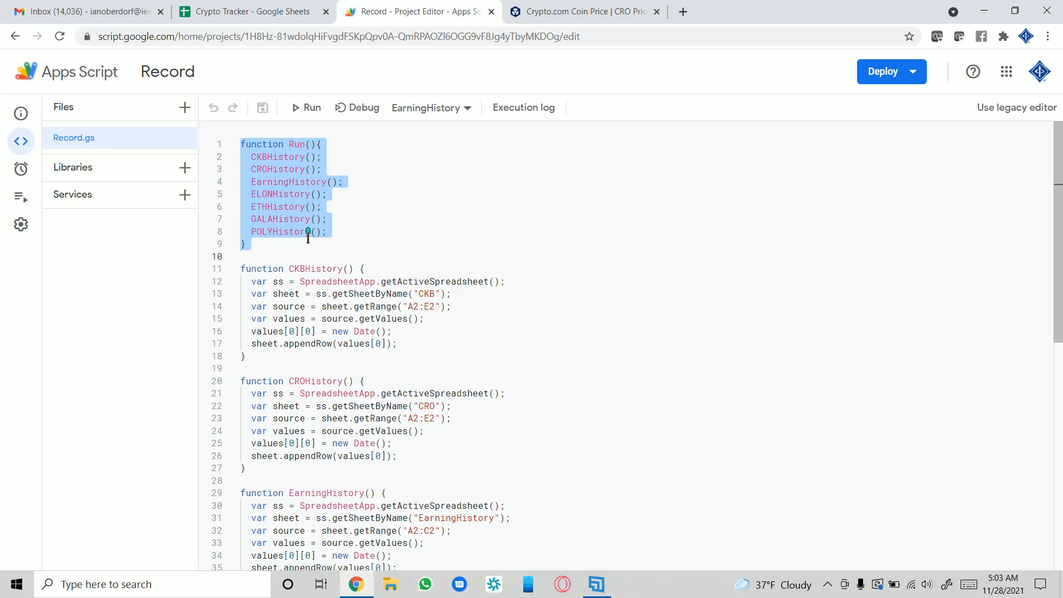
pyautogui.click(282, 243)
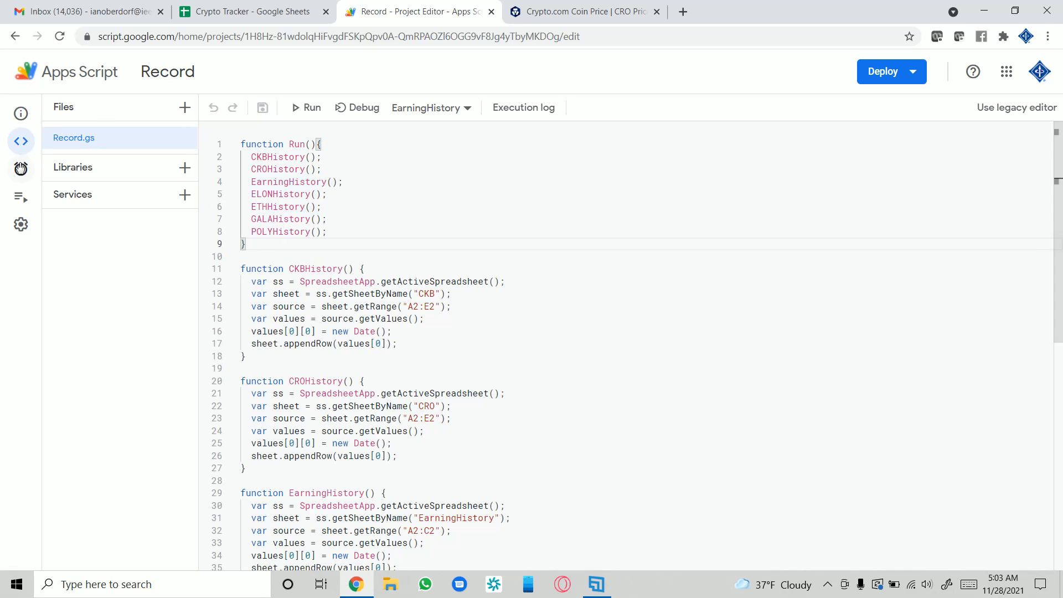
pyautogui.click(21, 169)
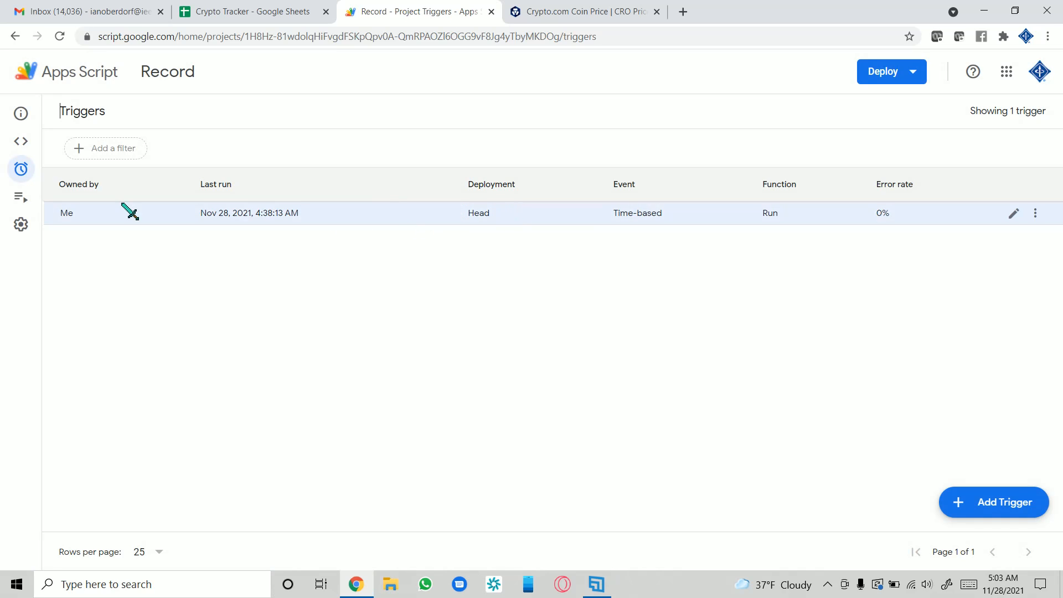
pyautogui.click(22, 142)
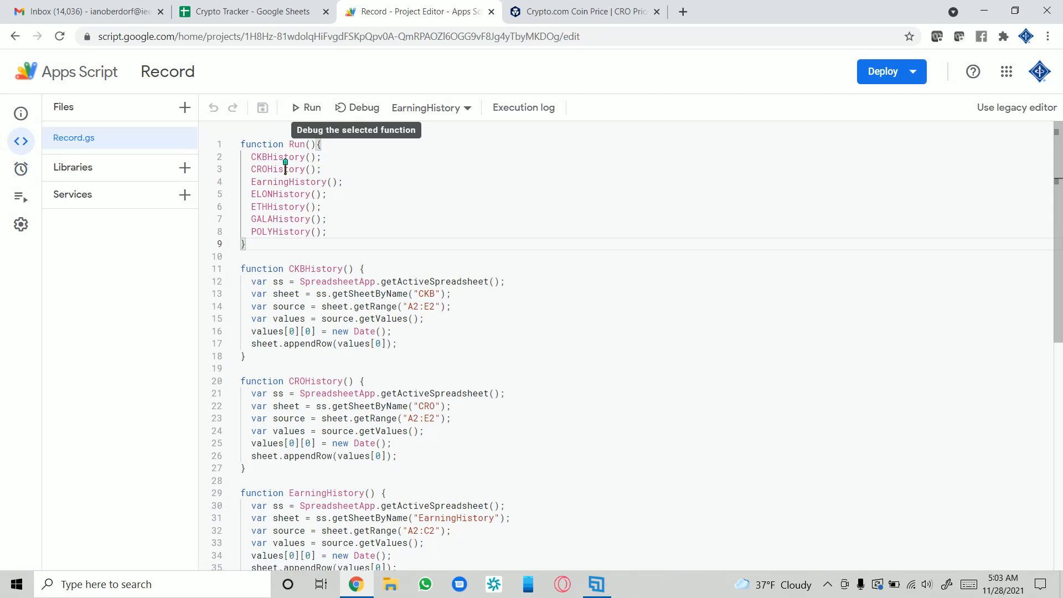
# - Trace the CKBHistory, CROHistory and EarningHistory calls in Run to their function bodies, highlighting each call and its code
pyautogui.moveTo(252, 156); pyautogui.dragTo(323, 156)
pyautogui.moveTo(247, 281); pyautogui.dragTo(462, 351)
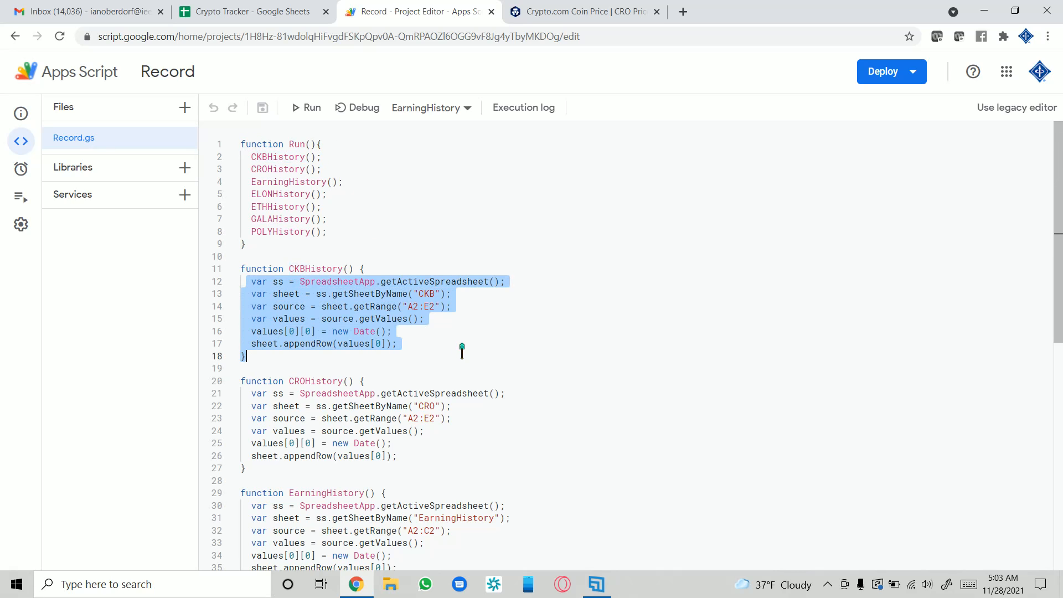
pyautogui.moveTo(252, 168); pyautogui.dragTo(322, 169)
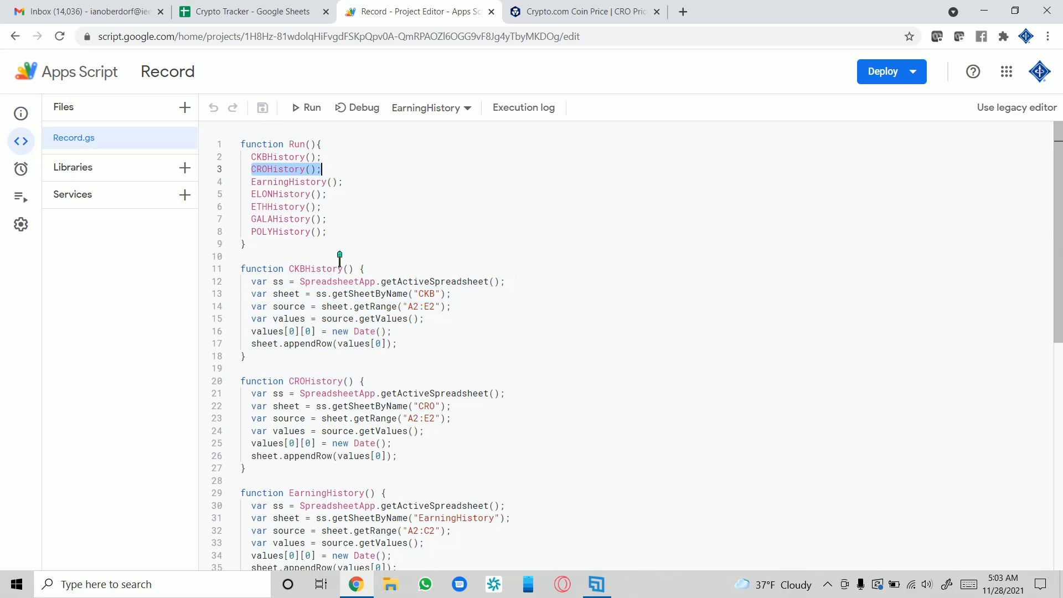
pyautogui.moveTo(252, 393); pyautogui.dragTo(423, 451)
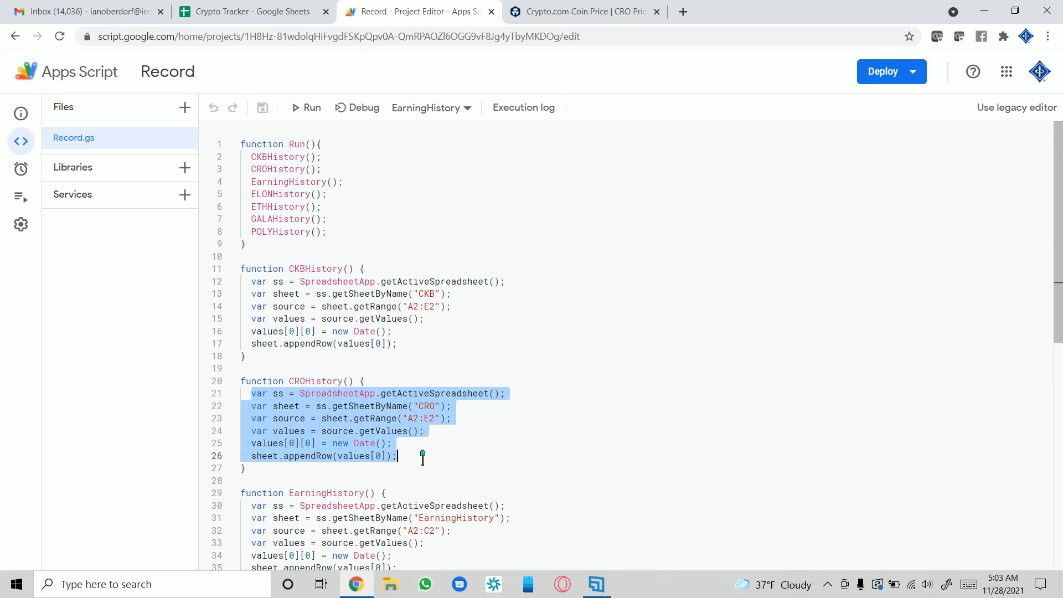
pyautogui.moveTo(252, 181); pyautogui.dragTo(337, 181)
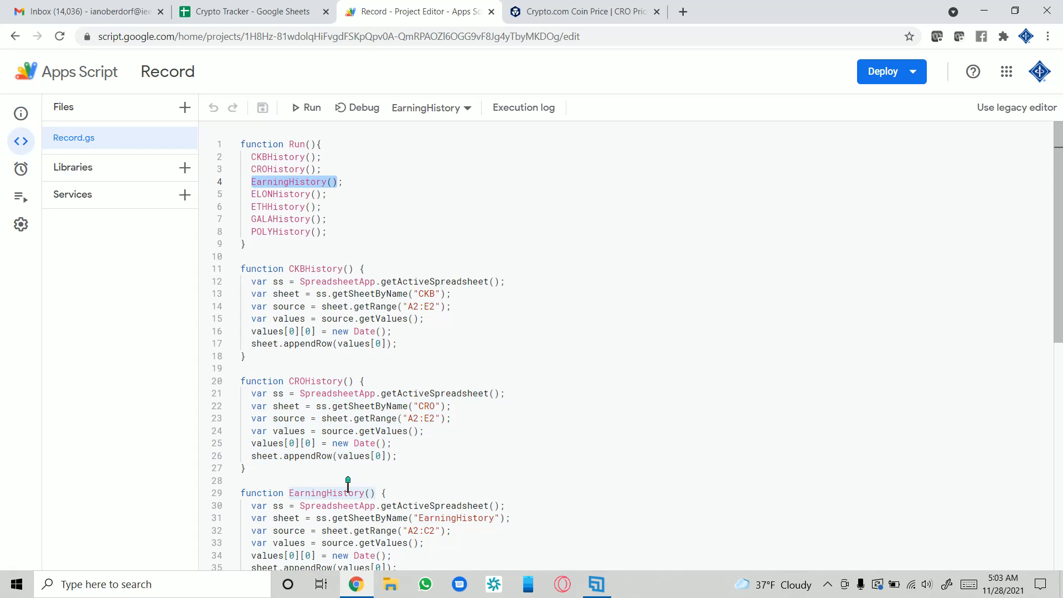
pyautogui.scroll(-2, 251, 519)
pyautogui.moveTo(252, 420); pyautogui.dragTo(455, 491)
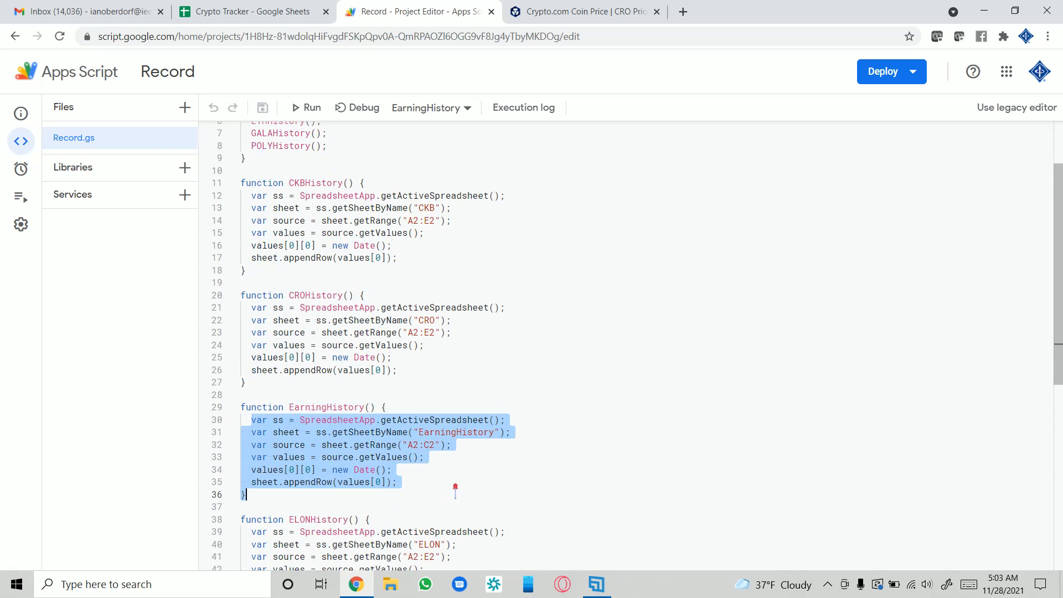
# - Review the remaining functions in the Record code from ELONHistory to POLYHistory, then return to the Run function
pyautogui.click(477, 474)
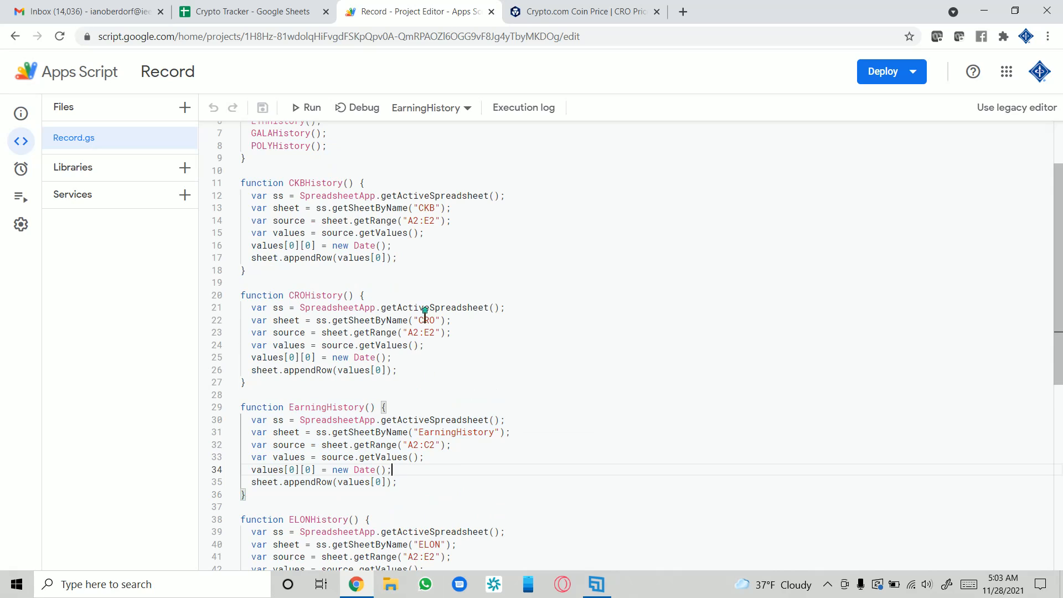
pyautogui.scroll(-9, 418, 368)
pyautogui.scroll(3, 418, 372)
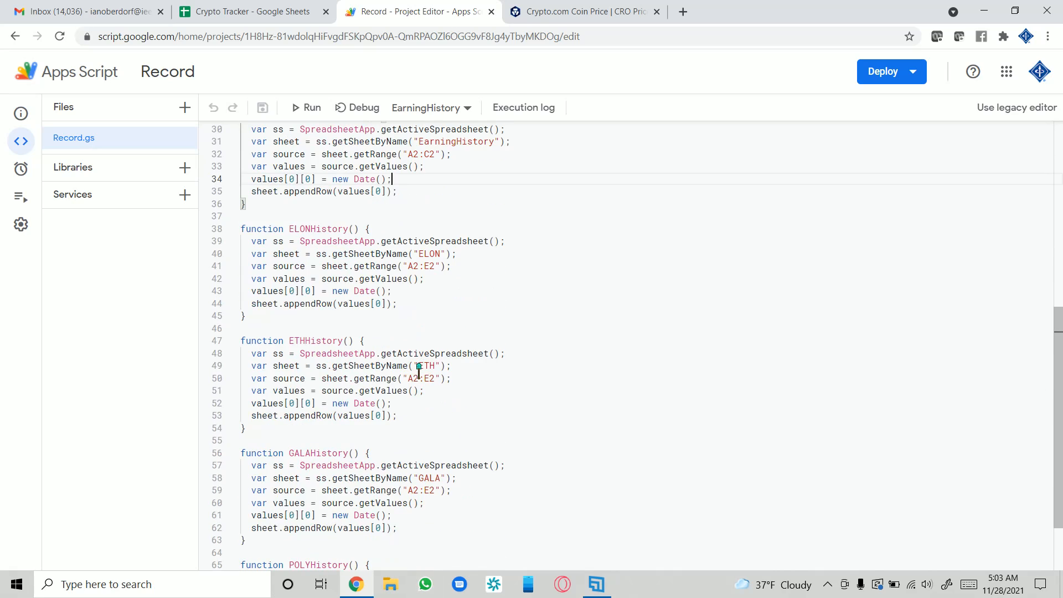
pyautogui.scroll(-3, 361, 332)
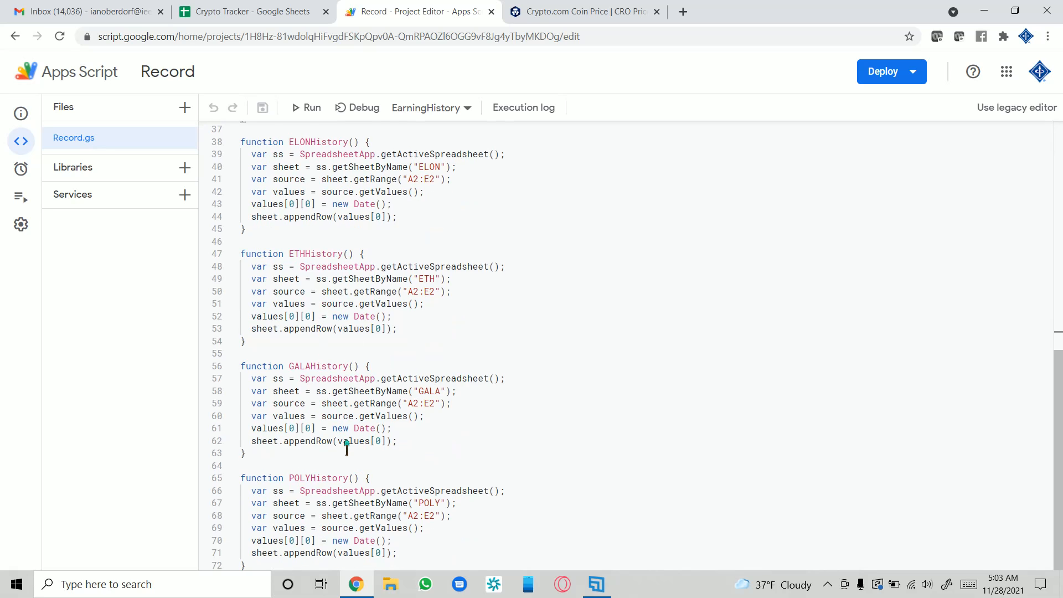
pyautogui.scroll(10, 347, 446)
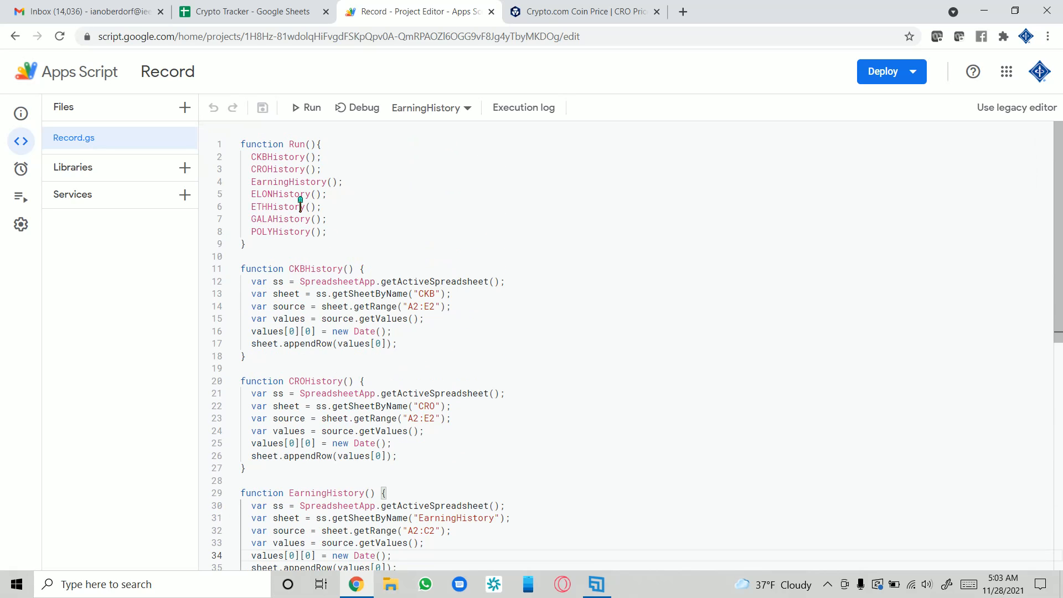
# - Check the project's trigger list against the recorded rows on the Crypto Tracker's EarningHistory and CKB sheets
pyautogui.click(21, 168)
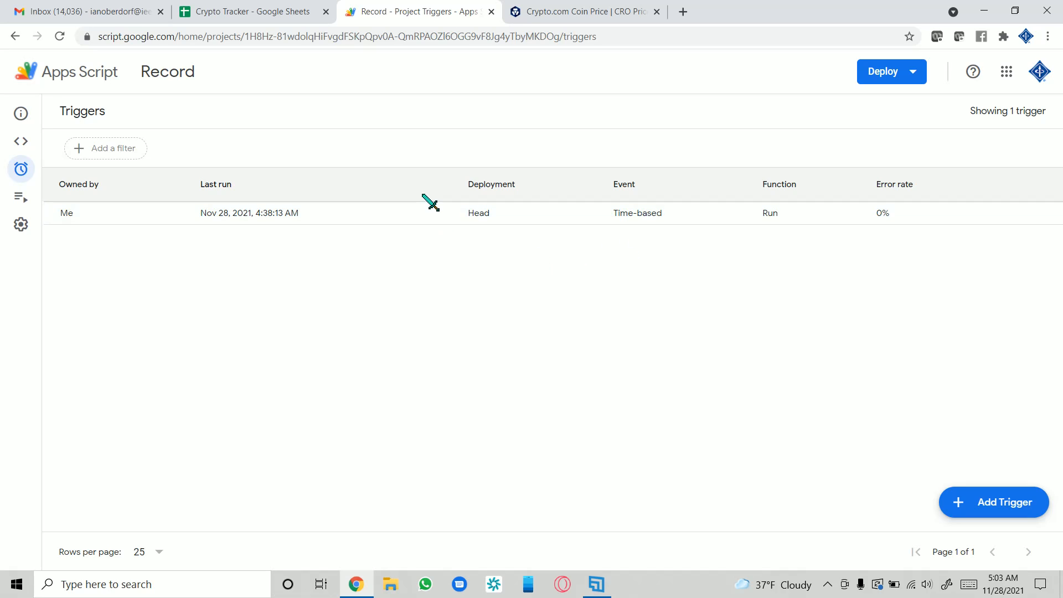
pyautogui.click(290, 11)
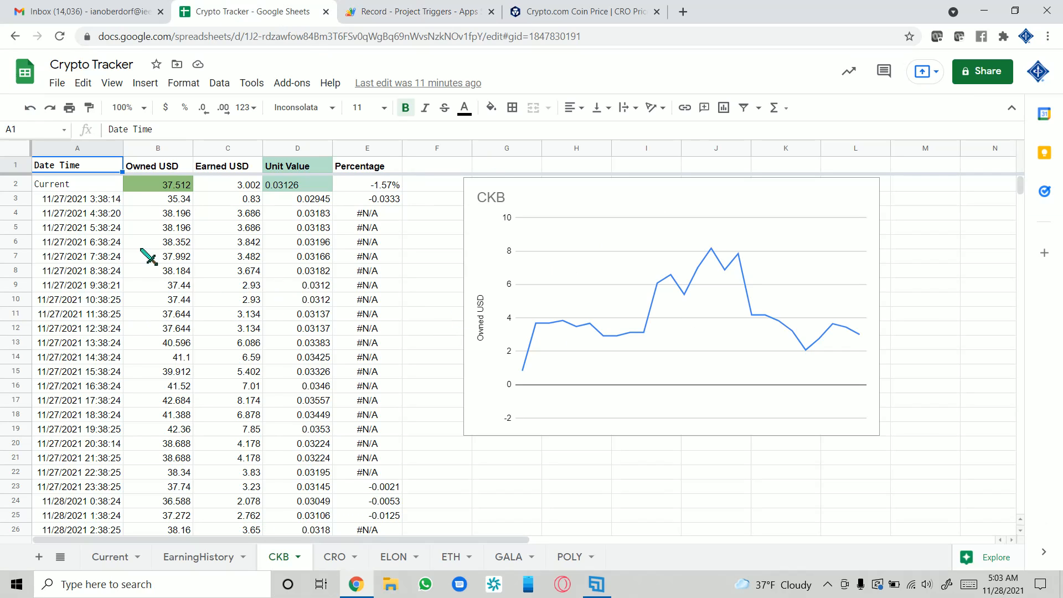
pyautogui.click(194, 556)
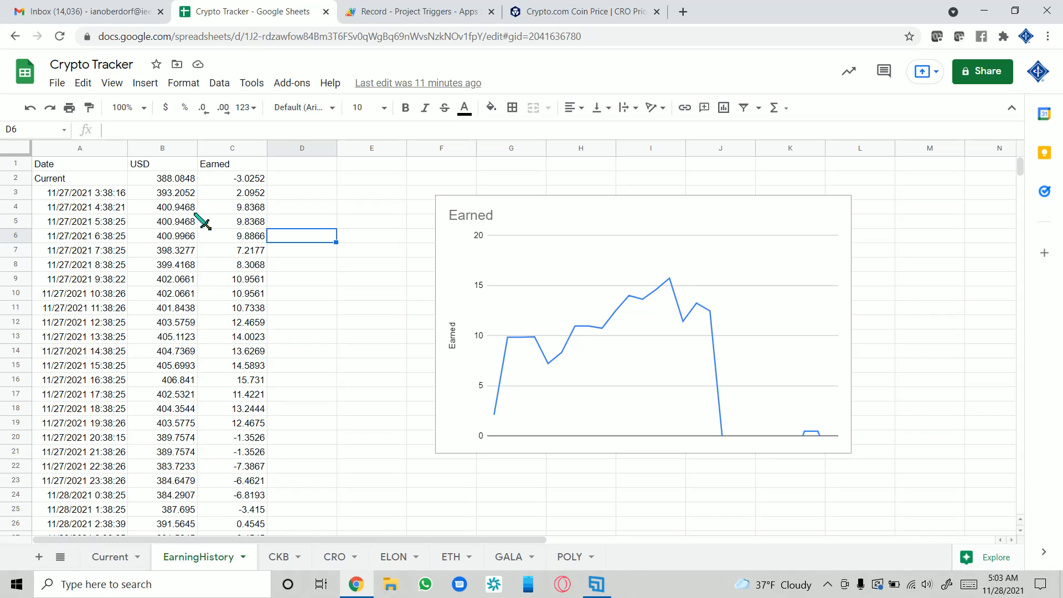
pyautogui.click(272, 562)
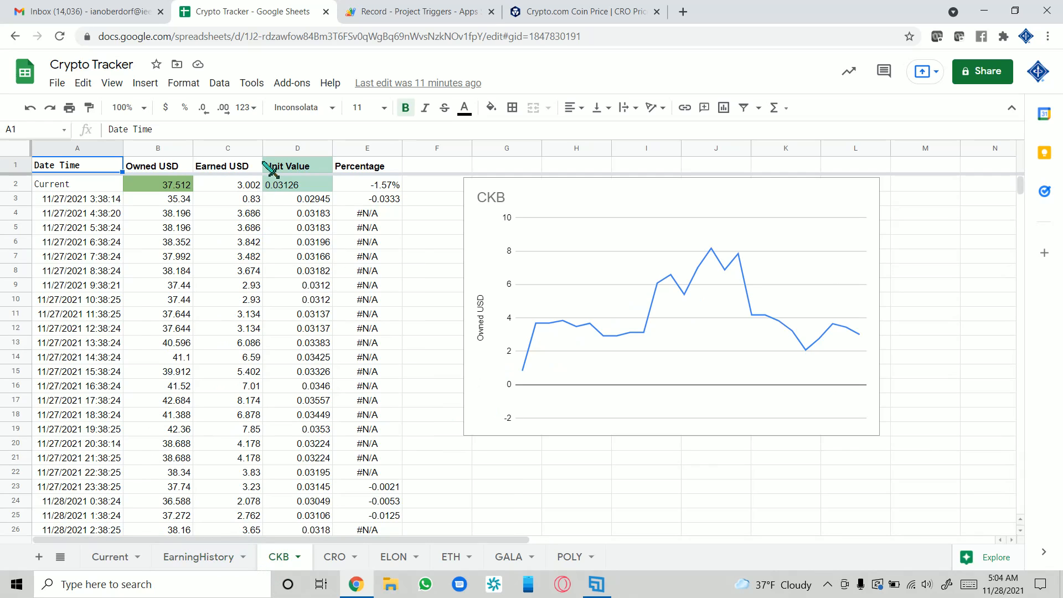
# - Return to the Record script project and compare its time-based trigger with the Run function in the code
pyautogui.click(439, 11)
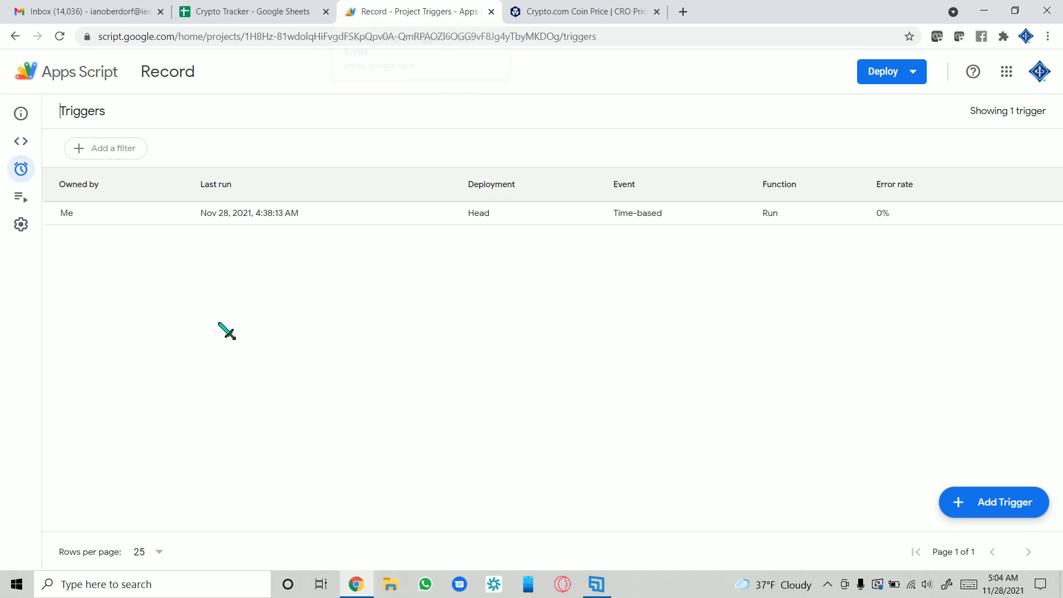
pyautogui.click(28, 144)
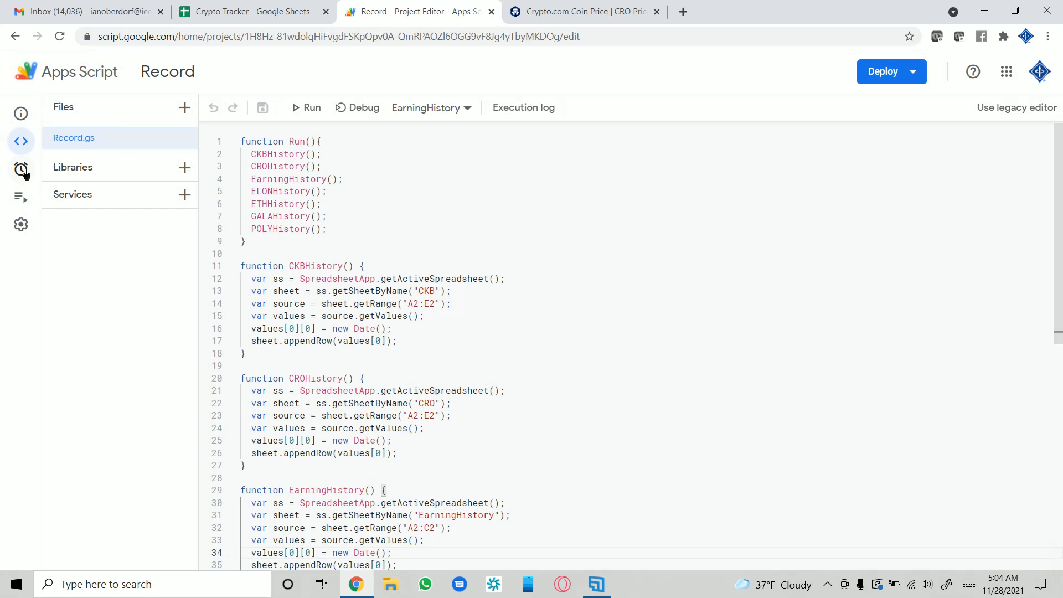
pyautogui.click(25, 173)
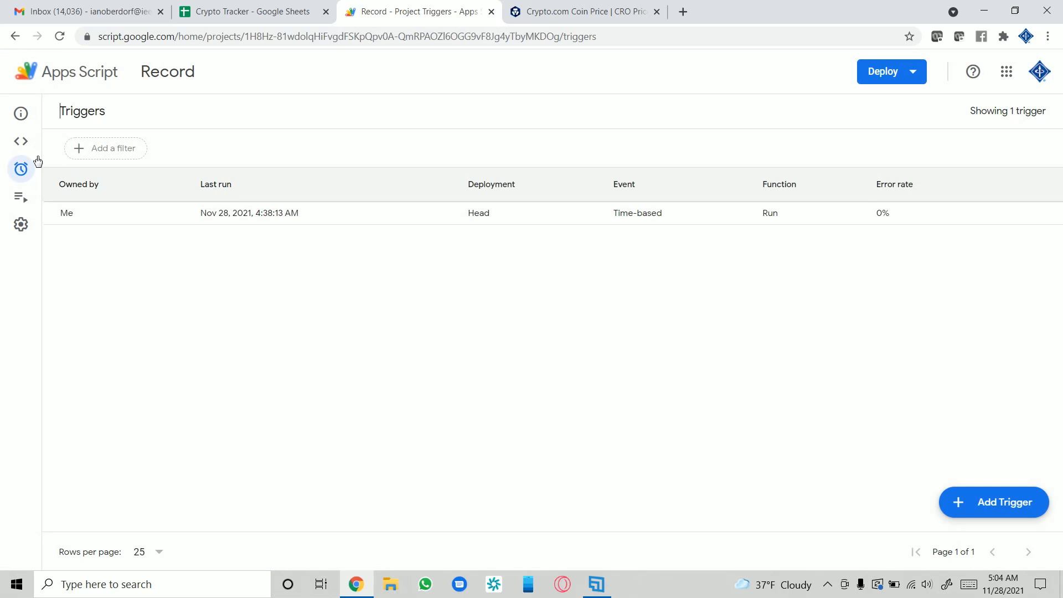
pyautogui.click(22, 140)
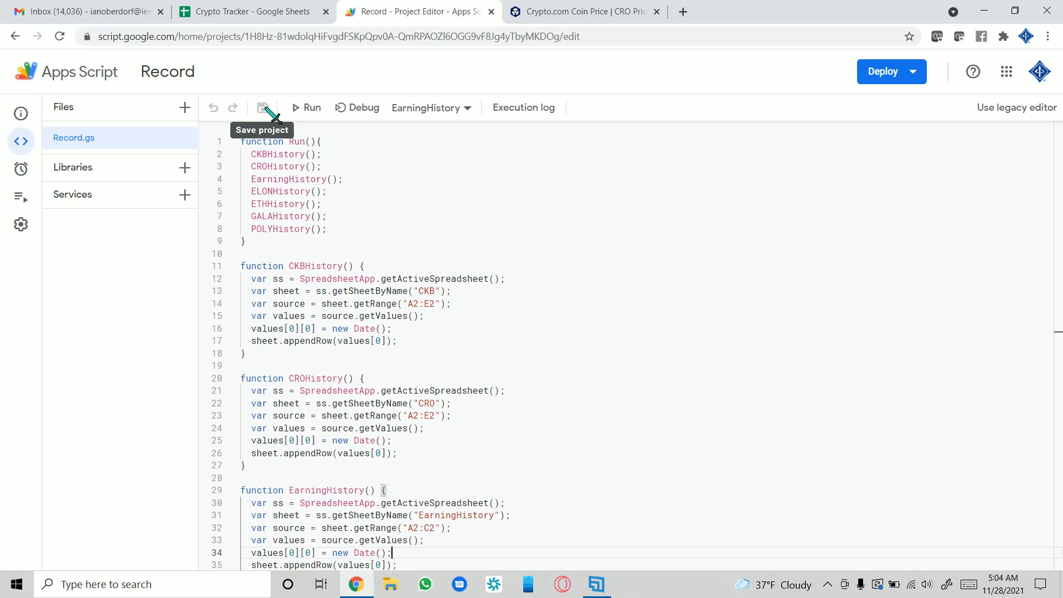
# - Look through the CRO, ELON, ETH, GALA and POLY history sheets in the Crypto Tracker spreadsheet, ending on the CKB sheet
pyautogui.click(274, 12)
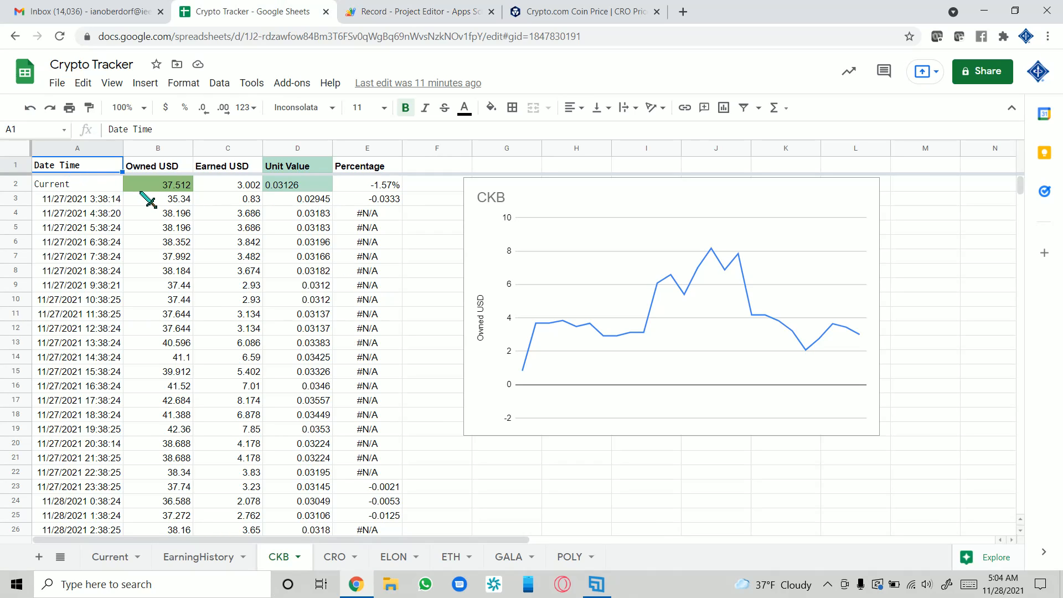
pyautogui.click(326, 556)
pyautogui.click(398, 557)
pyautogui.click(445, 556)
pyautogui.click(508, 557)
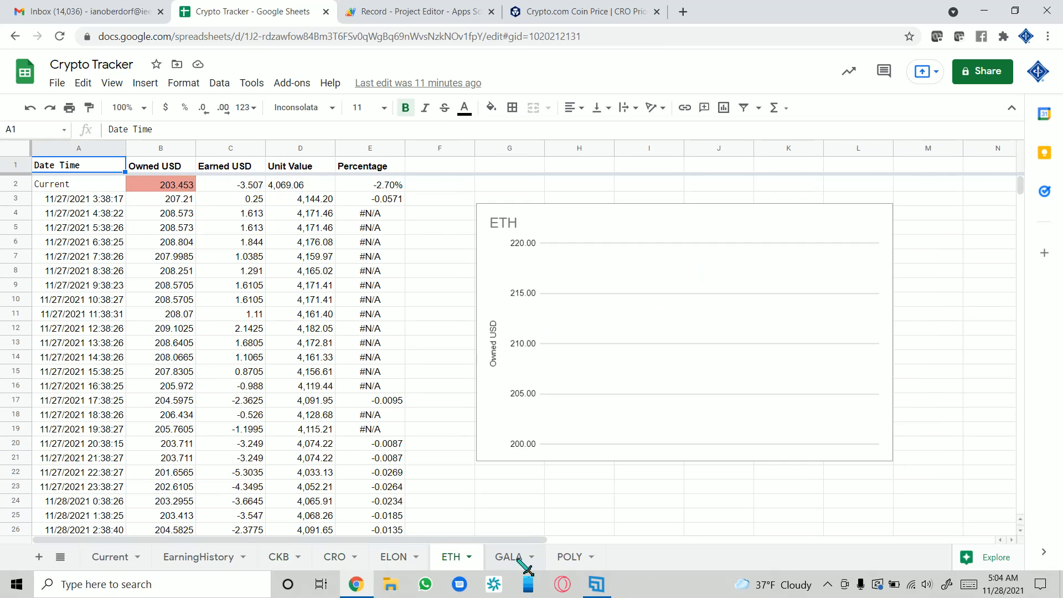
pyautogui.click(570, 557)
pyautogui.click(279, 557)
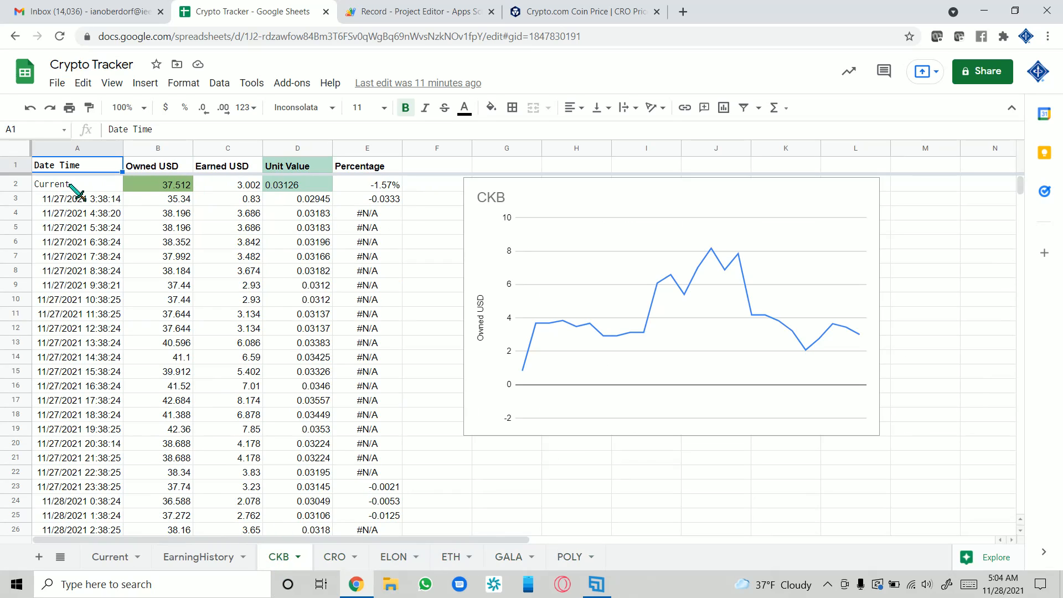
# - Highlight the Current row on the CKB sheet and move the CKB chart slightly down, clear of that row
pyautogui.click(15, 184)
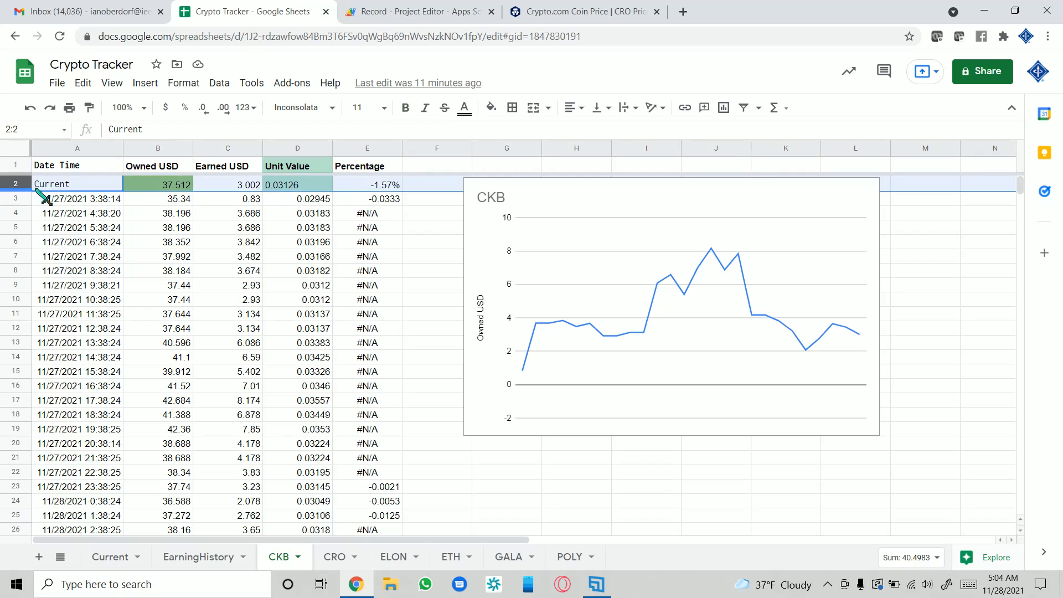
pyautogui.click(543, 262)
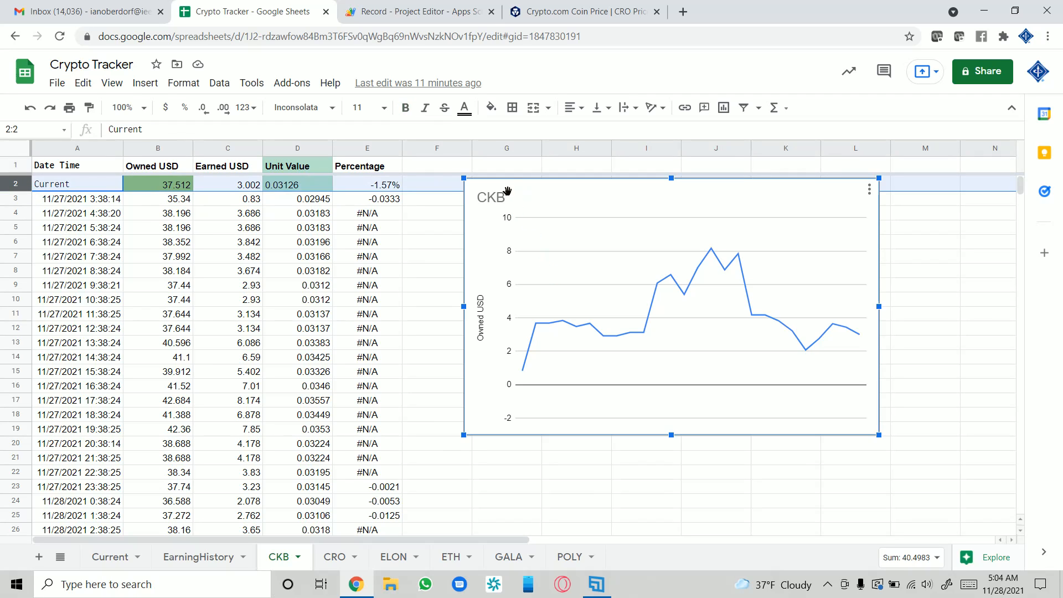
pyautogui.moveTo(508, 192); pyautogui.dragTo(501, 211)
# - Trace the CKB sheet's current Owned USD formula in B2 to cell D7 on the Current sheet, then return to CKB
pyautogui.click(76, 187)
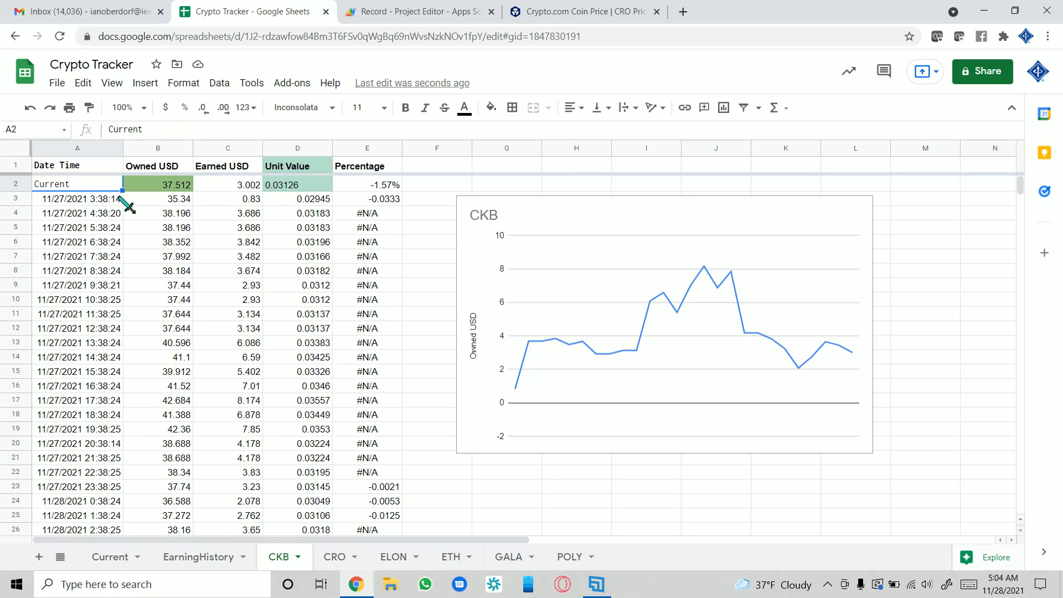
pyautogui.click(155, 187)
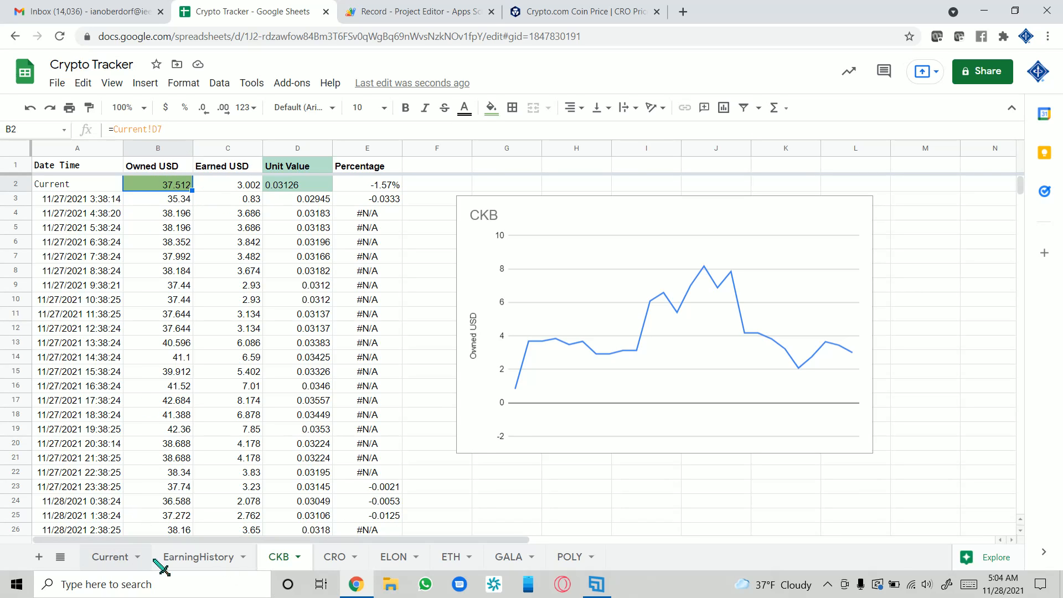
pyautogui.click(110, 558)
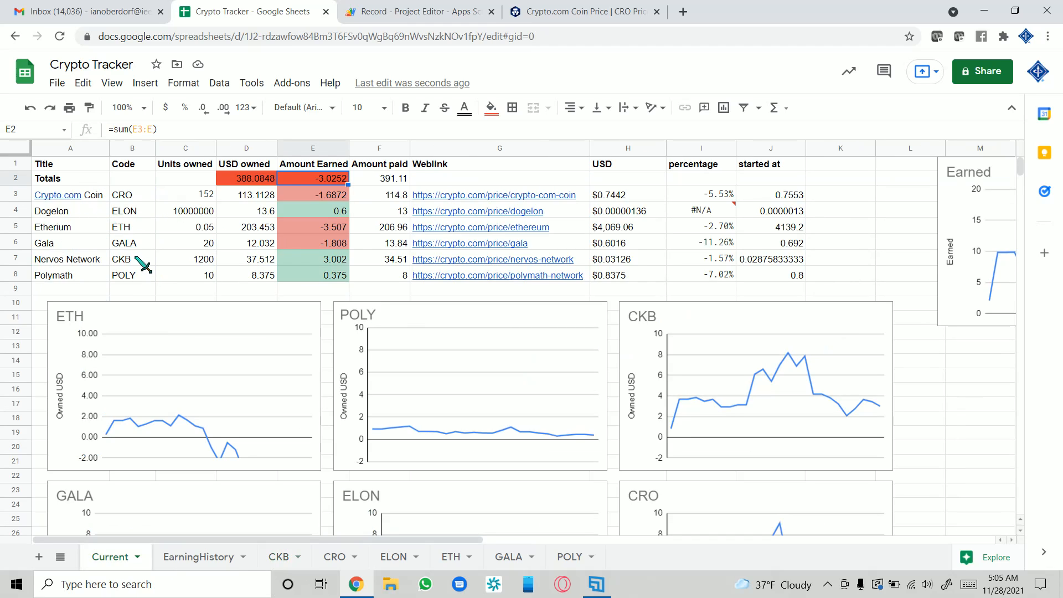
pyautogui.click(248, 260)
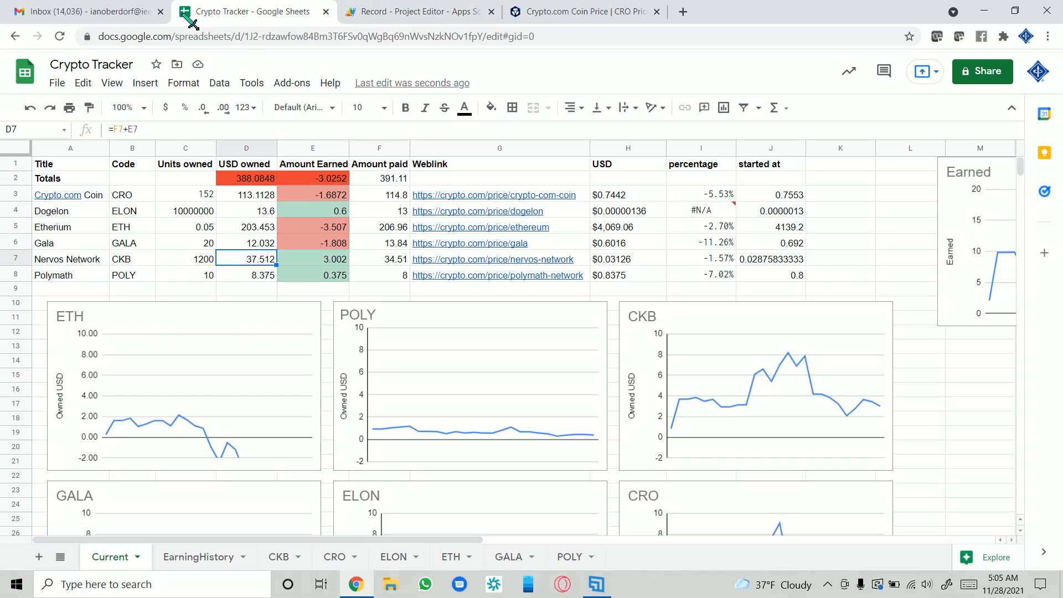
pyautogui.click(280, 557)
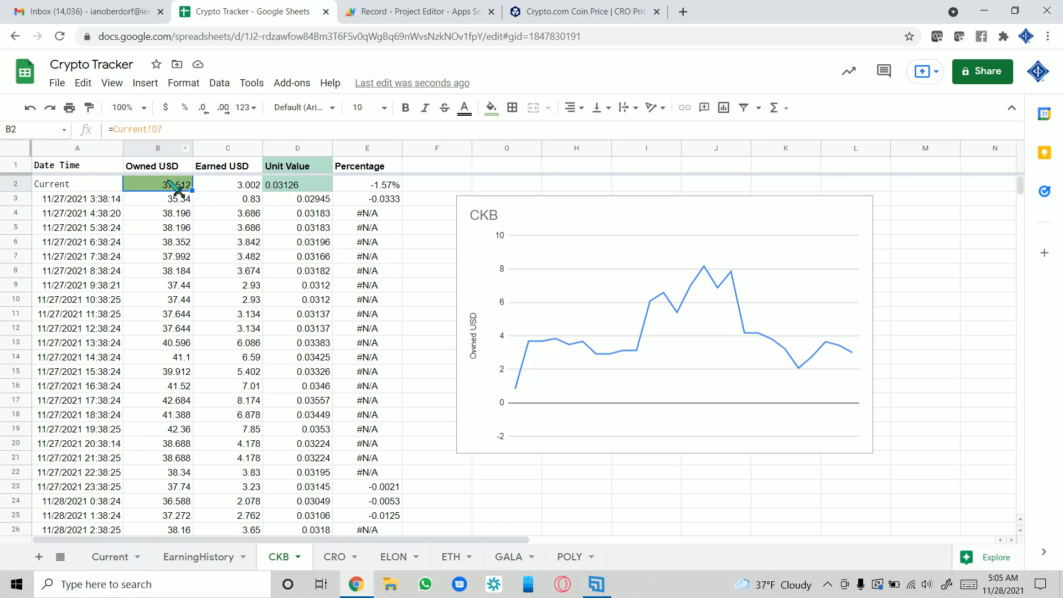
# - Inspect the CKB sheet's formulas in C2 and D2, highlighting the Substitute function and its "$" argument
pyautogui.click(230, 186)
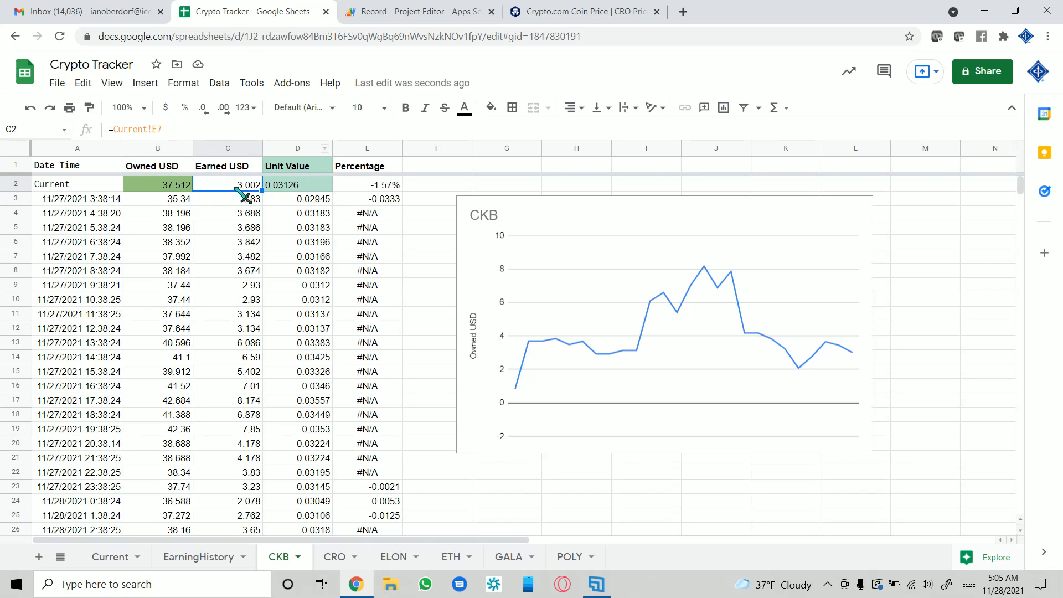
pyautogui.click(317, 188)
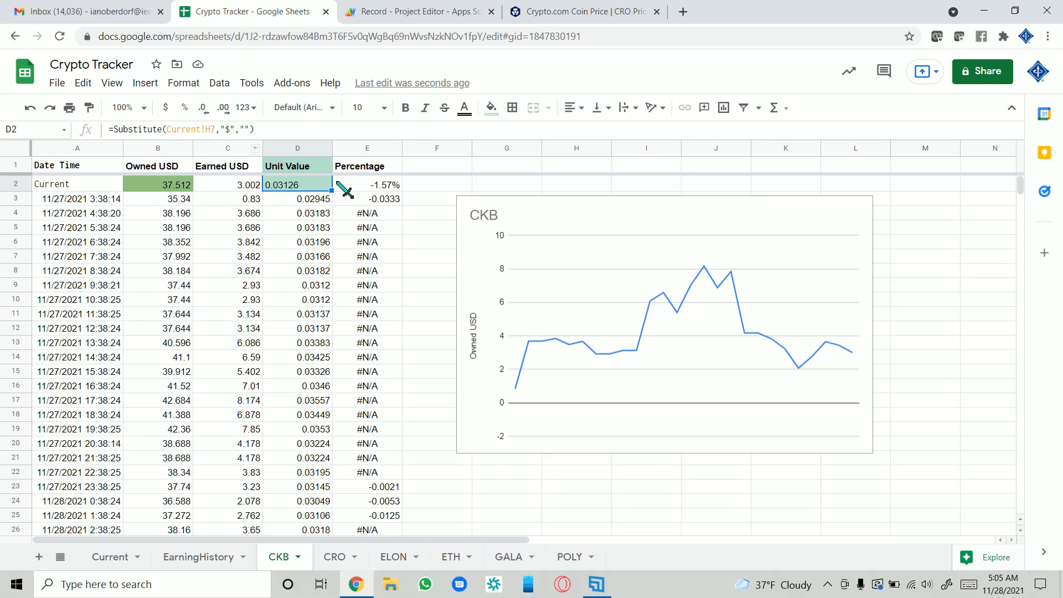
pyautogui.moveTo(112, 129); pyautogui.dragTo(169, 128)
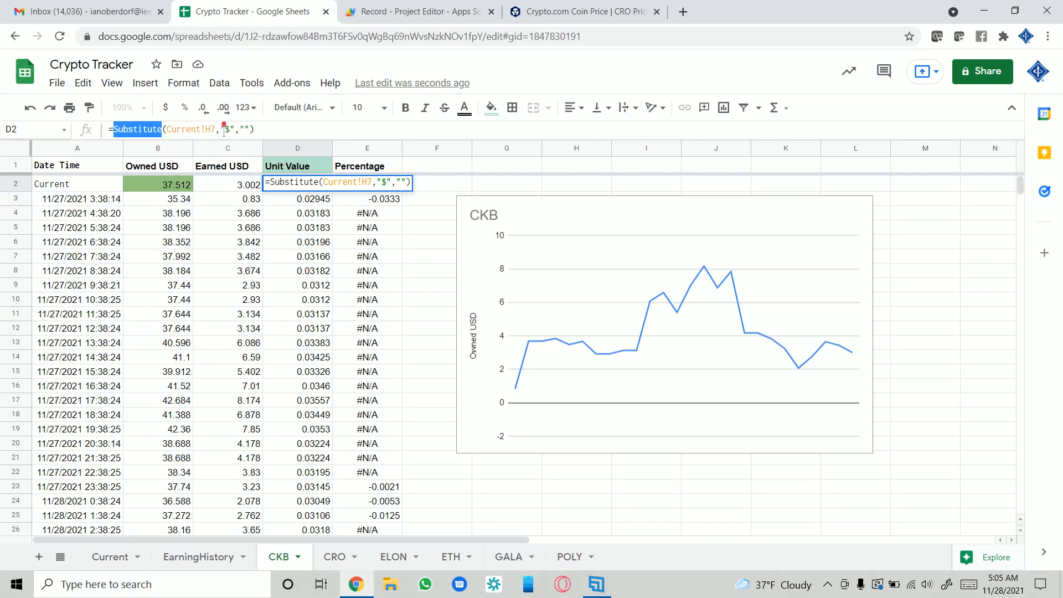
pyautogui.moveTo(225, 129); pyautogui.dragTo(232, 129)
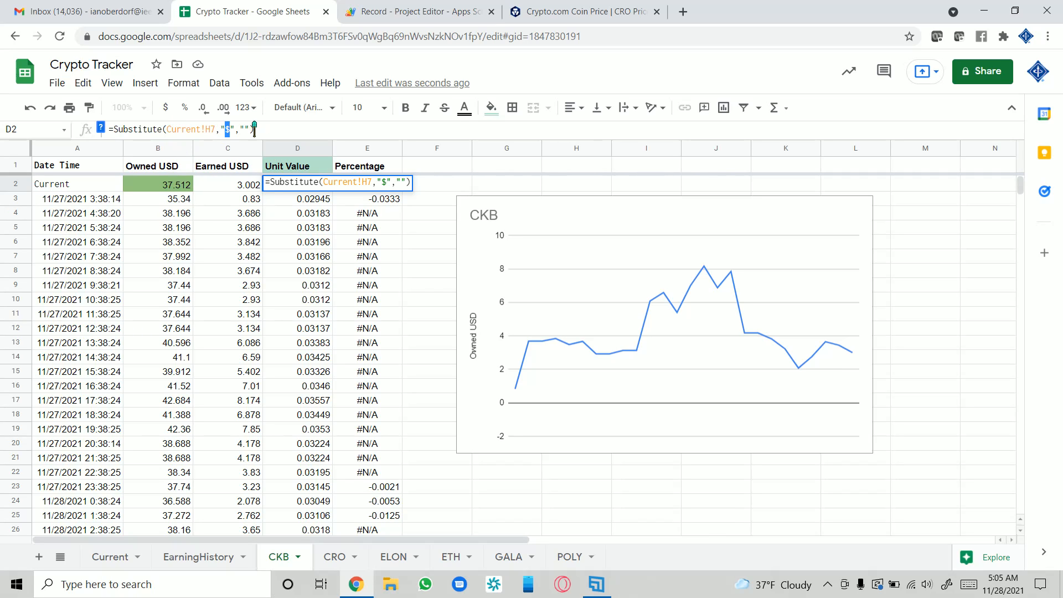
pyautogui.click(308, 229)
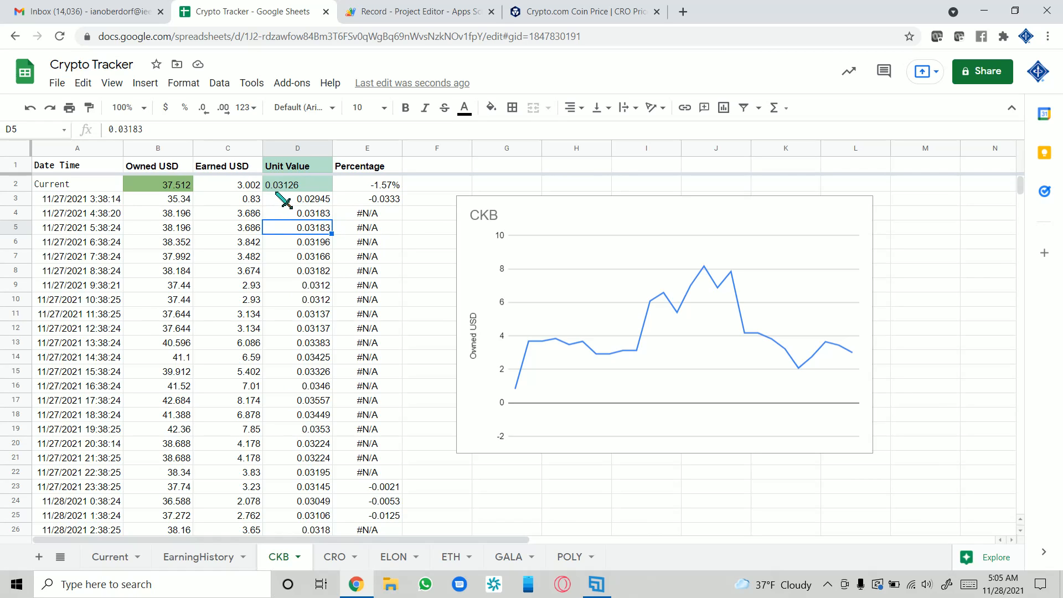
# - Examine the full stored Earned USD value in cell C3 of the CKB sheet and compare it with C5
pyautogui.click(261, 204)
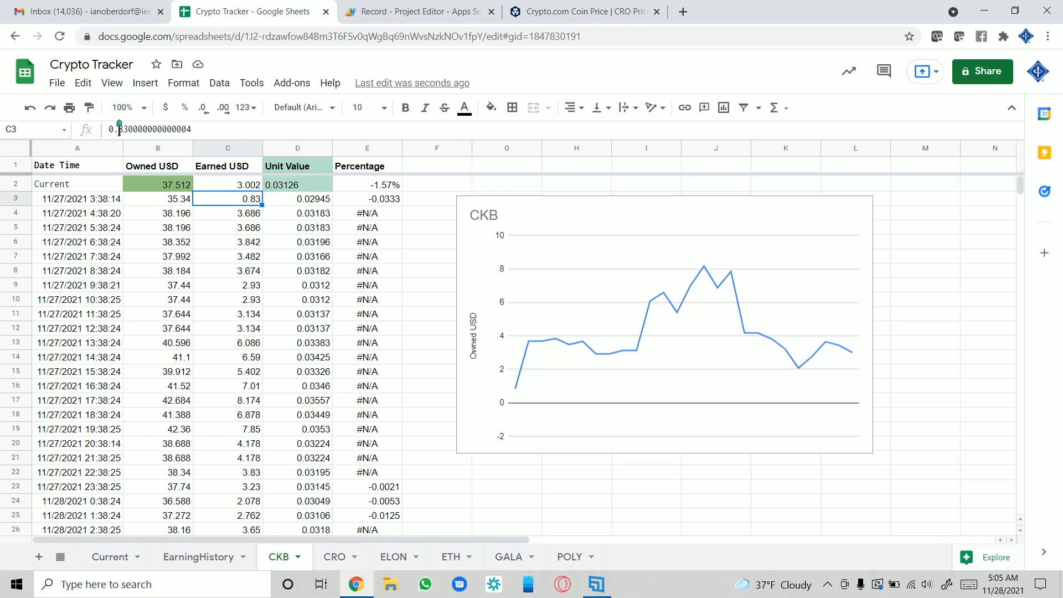
pyautogui.moveTo(110, 129); pyautogui.dragTo(226, 129)
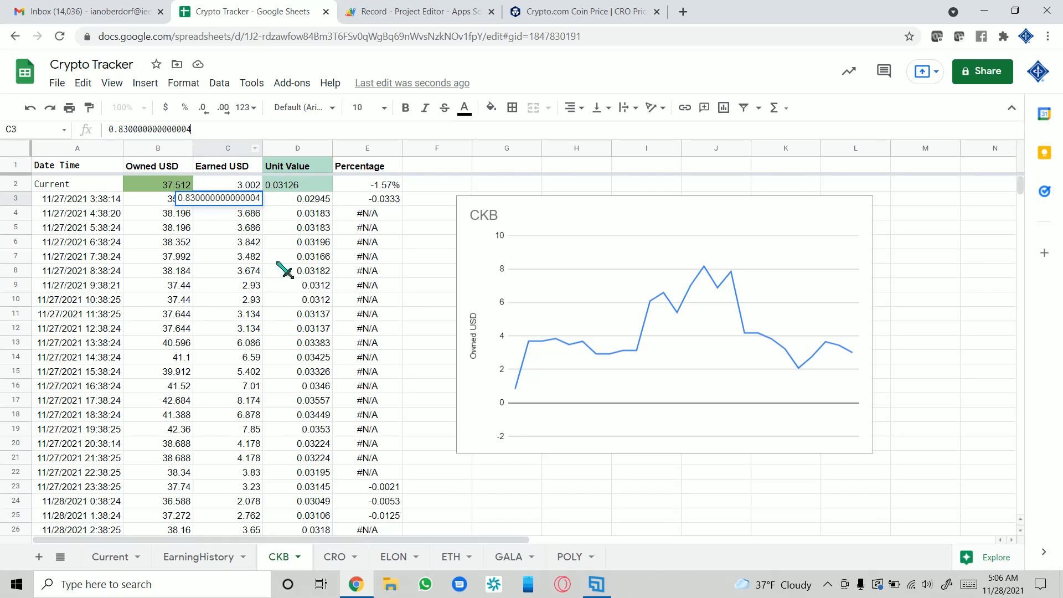
pyautogui.click(232, 227)
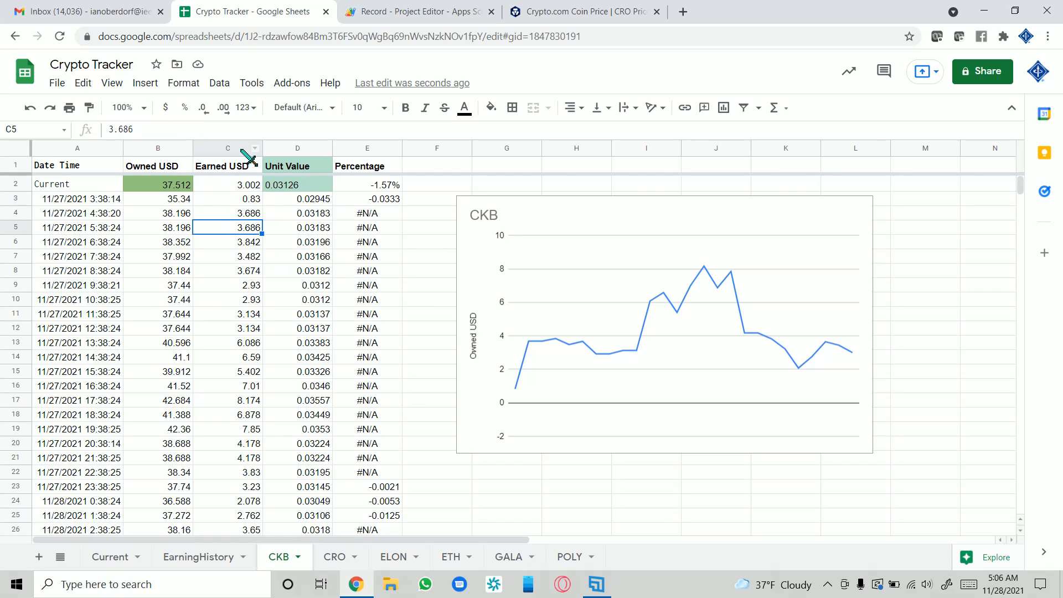
# - Select the CKB sheet's Unit Value column and examine its available number formats, keeping the Automatic format
pyautogui.click(302, 149)
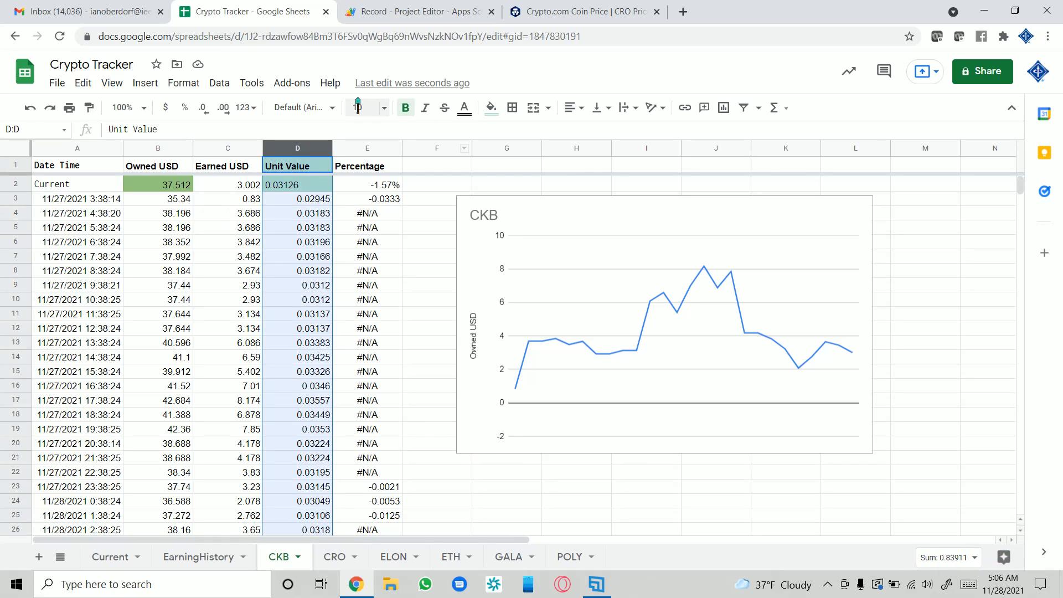
pyautogui.click(183, 83)
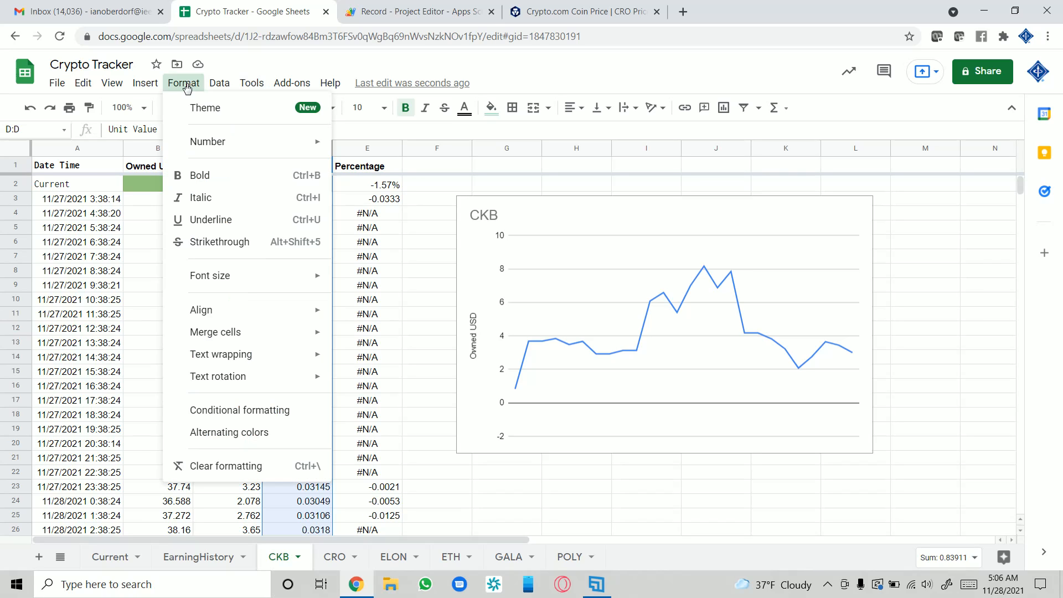
pyautogui.press('Escape')
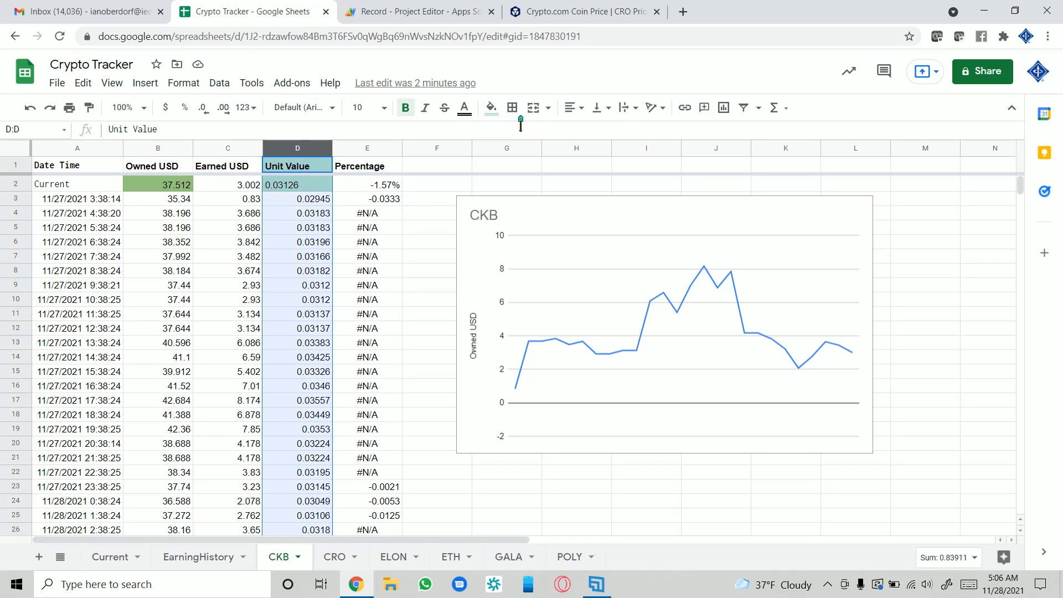
pyautogui.click(252, 115)
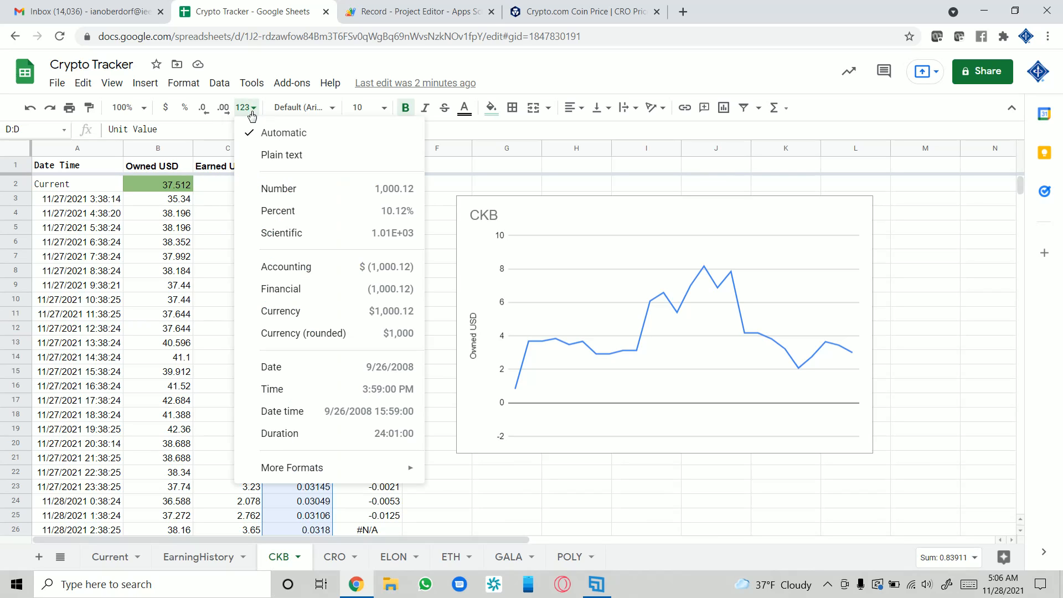
pyautogui.click(657, 128)
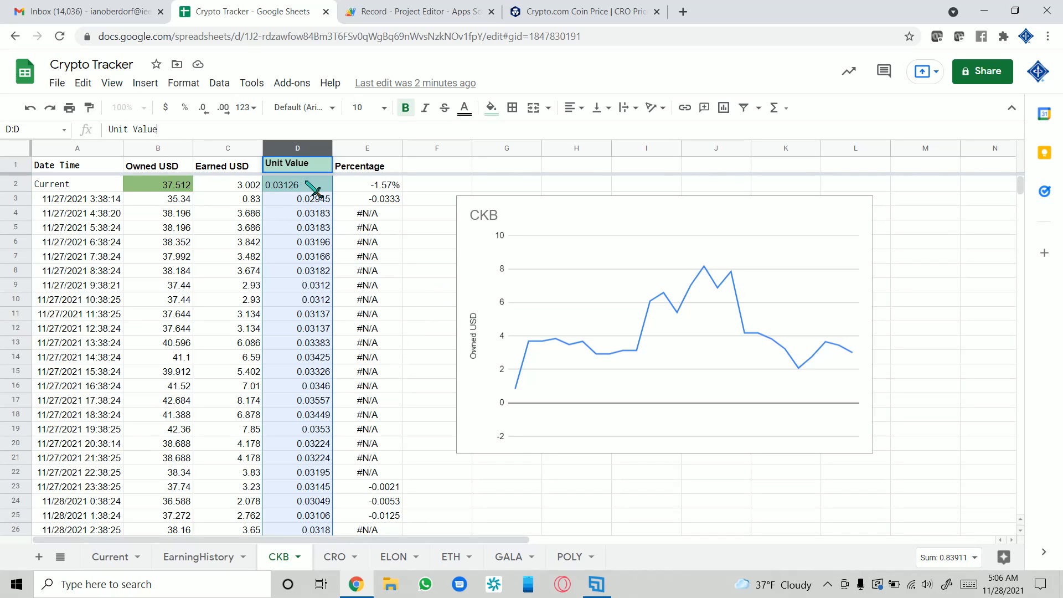
# - Inspect the CKB sheet's current Percentage formula in E2 and review the recorded Percentage values down to the last history row
pyautogui.click(429, 216)
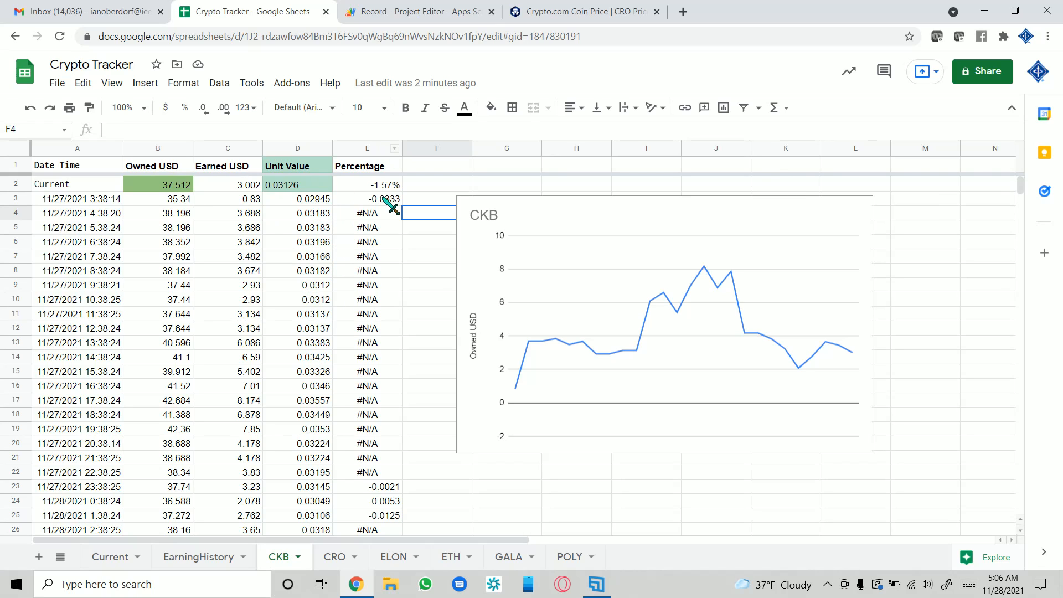
pyautogui.click(368, 187)
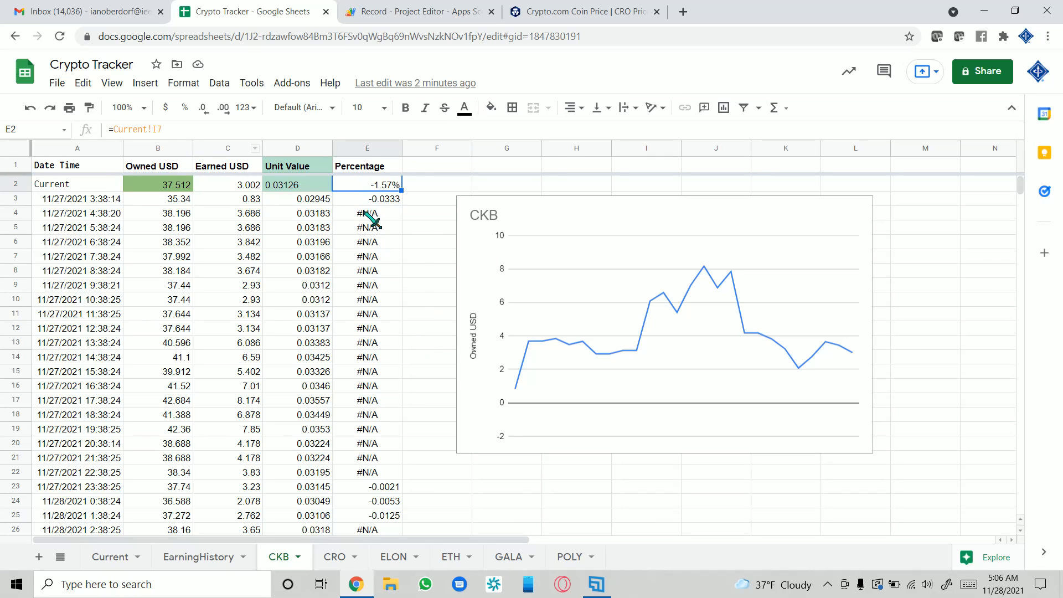
pyautogui.scroll(-3, 391, 332)
pyautogui.scroll(3, 386, 455)
pyautogui.scroll(-1, 378, 454)
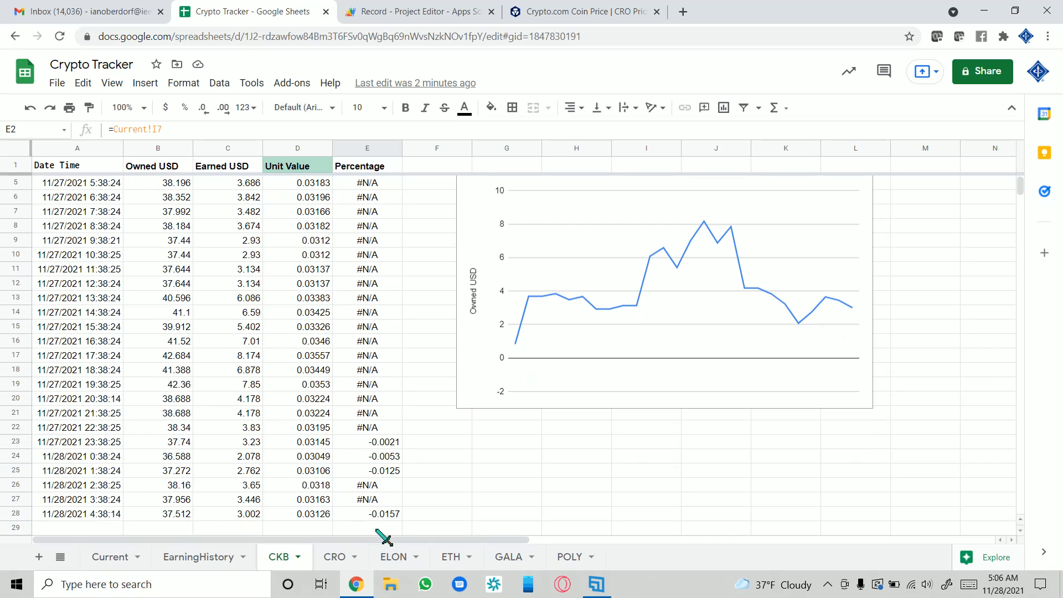
pyautogui.scroll(-4, 388, 465)
pyautogui.scroll(5, 387, 493)
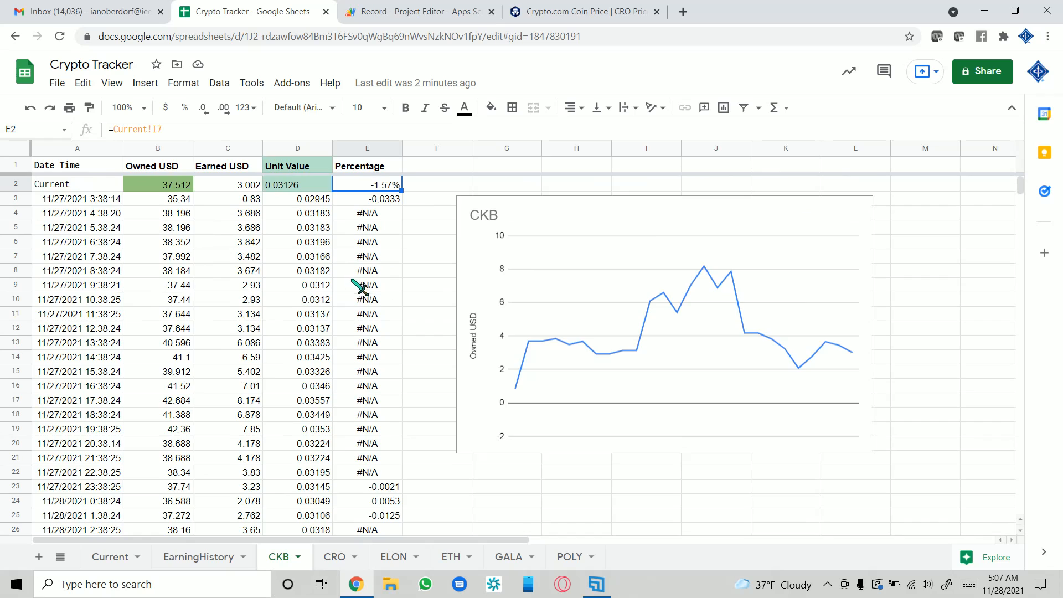
pyautogui.scroll(-2, 359, 288)
pyautogui.scroll(3, 376, 313)
# - Compare the CKB sheet's Current row with the CKBHistory function's A2:E2 source range in Apps Script, then check Date Time cells A3 and A2
pyautogui.click(23, 184)
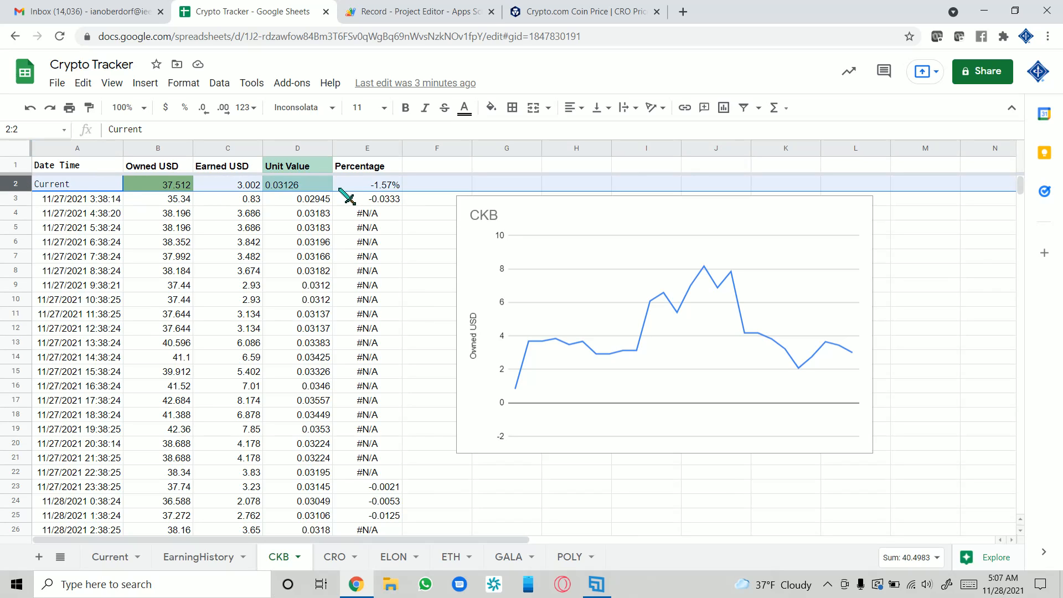
pyautogui.click(366, 11)
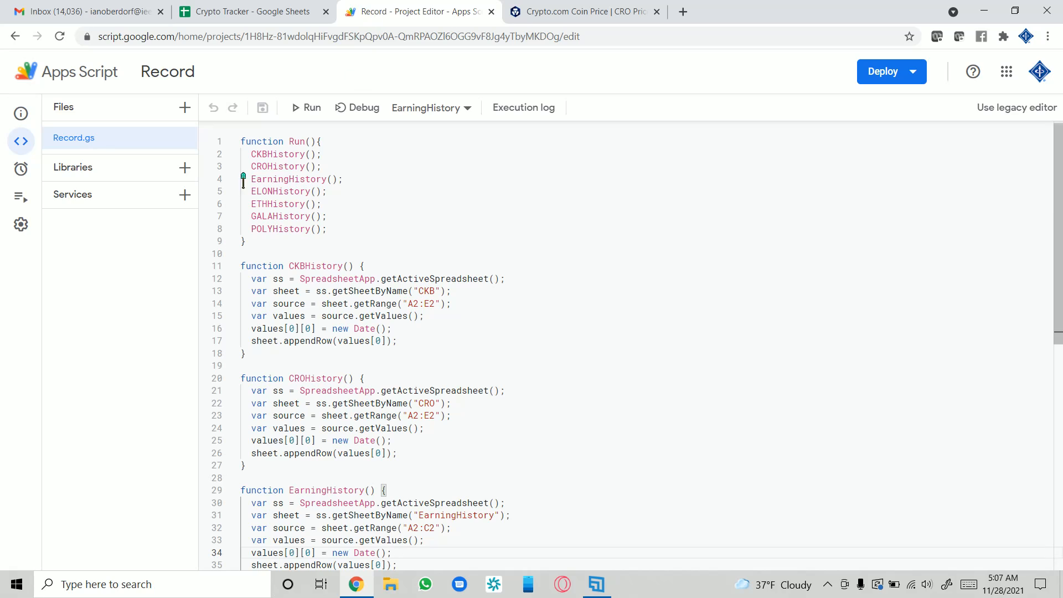
pyautogui.moveTo(241, 262); pyautogui.dragTo(425, 346)
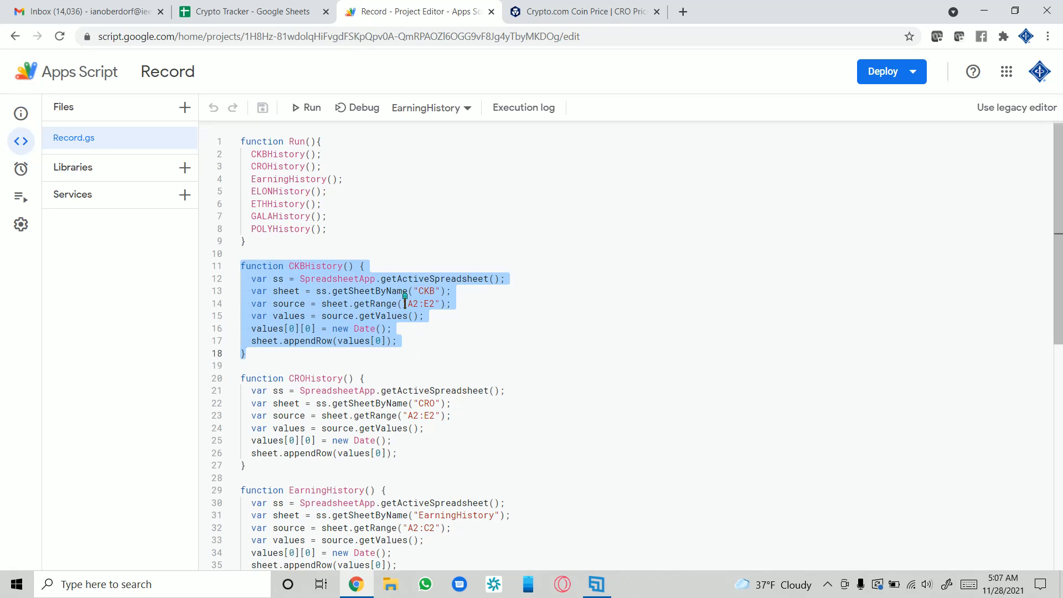
pyautogui.click(442, 305)
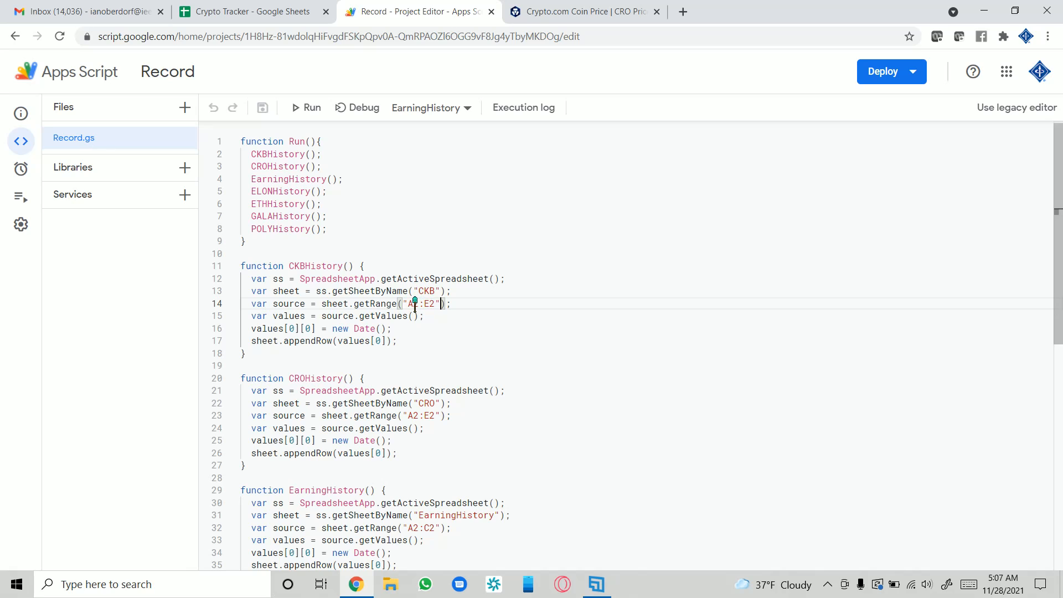
pyautogui.click(260, 12)
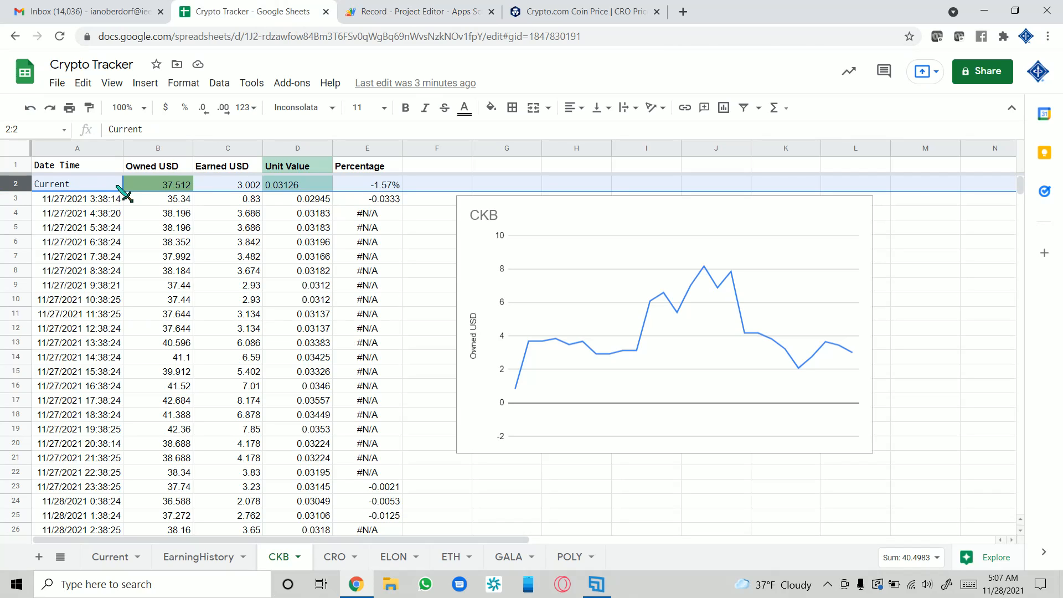
pyautogui.click(49, 201)
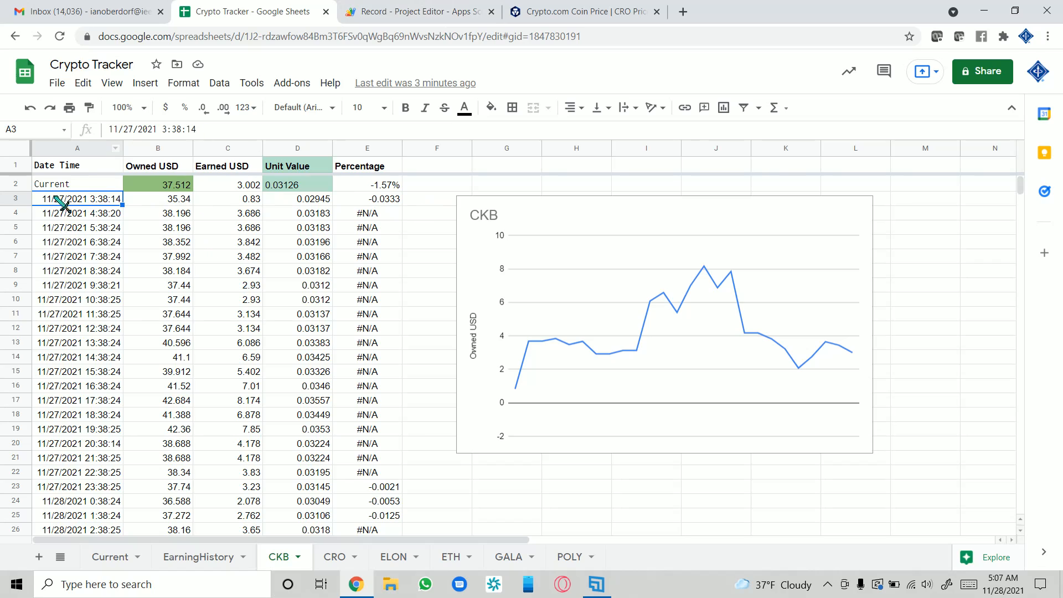
pyautogui.click(73, 185)
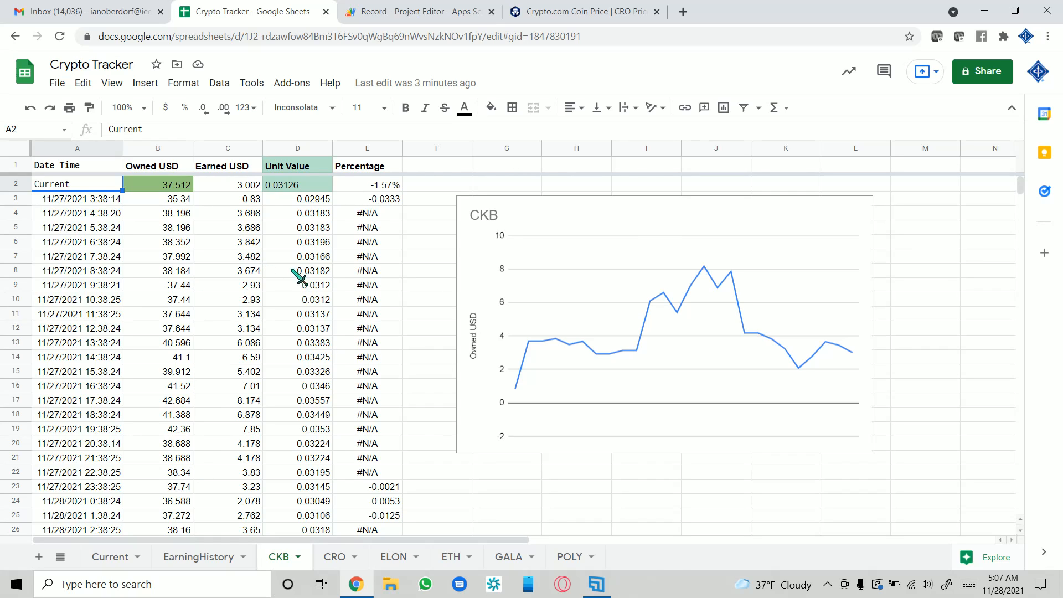
# - Examine the CKB line chart alongside the hourly history rows it plots on the CKB sheet
pyautogui.click(652, 228)
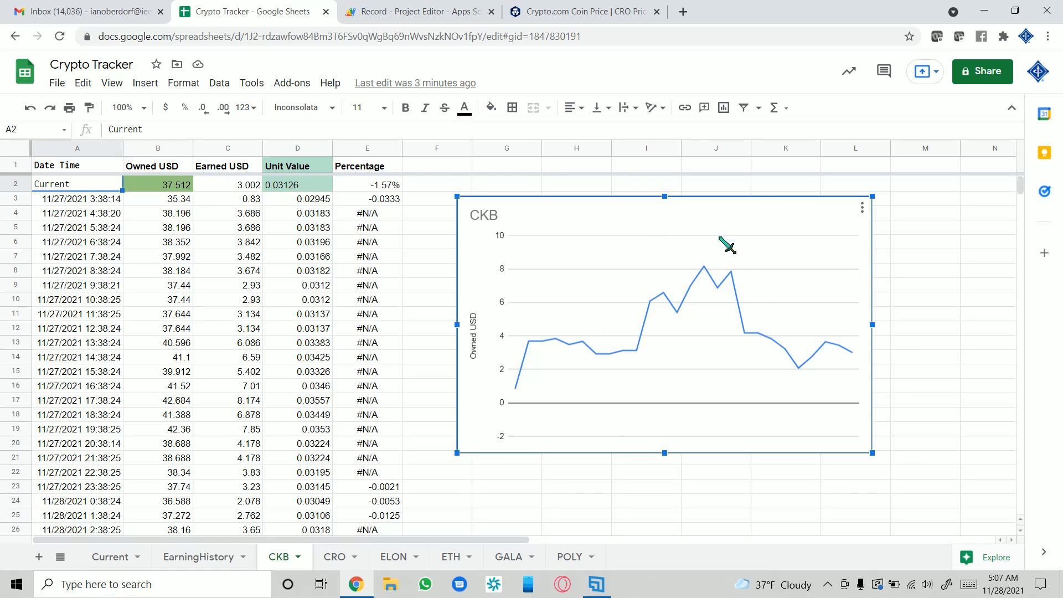
pyautogui.scroll(-10, 252, 227)
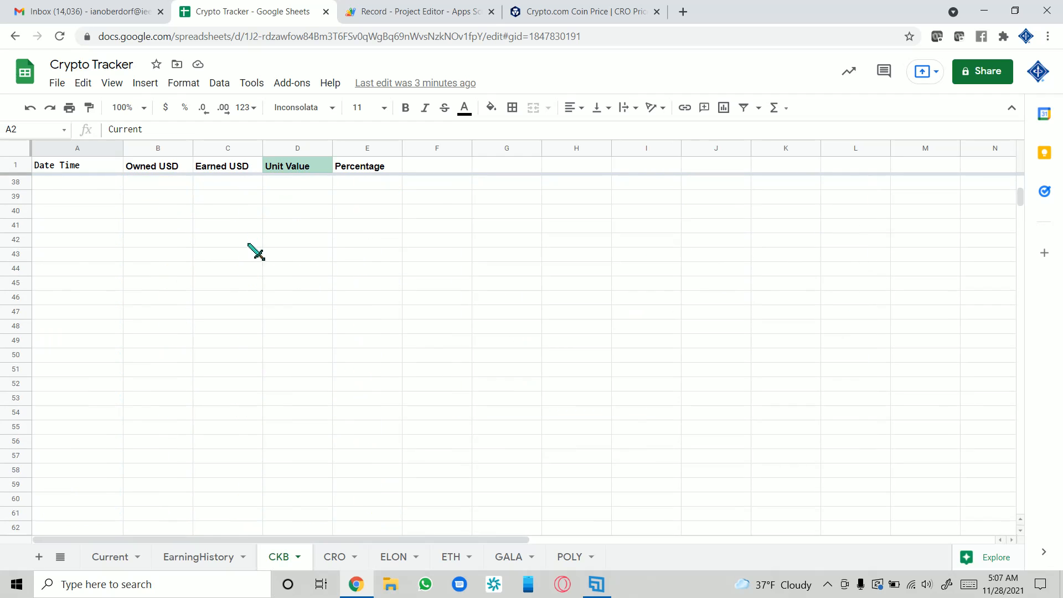
pyautogui.scroll(10, 248, 243)
pyautogui.scroll(-5, 230, 290)
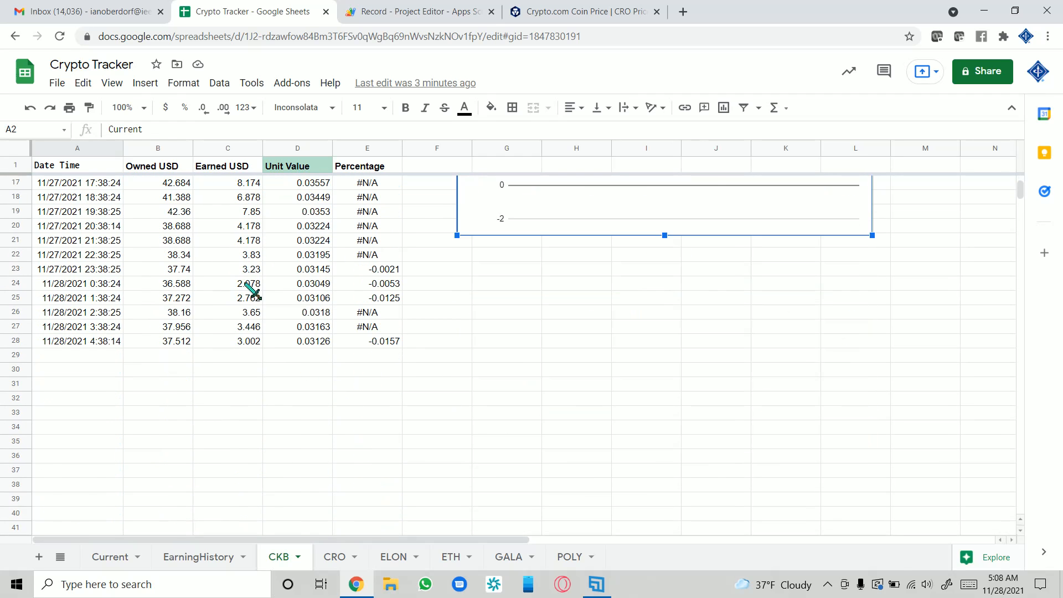
pyautogui.scroll(5, 249, 277)
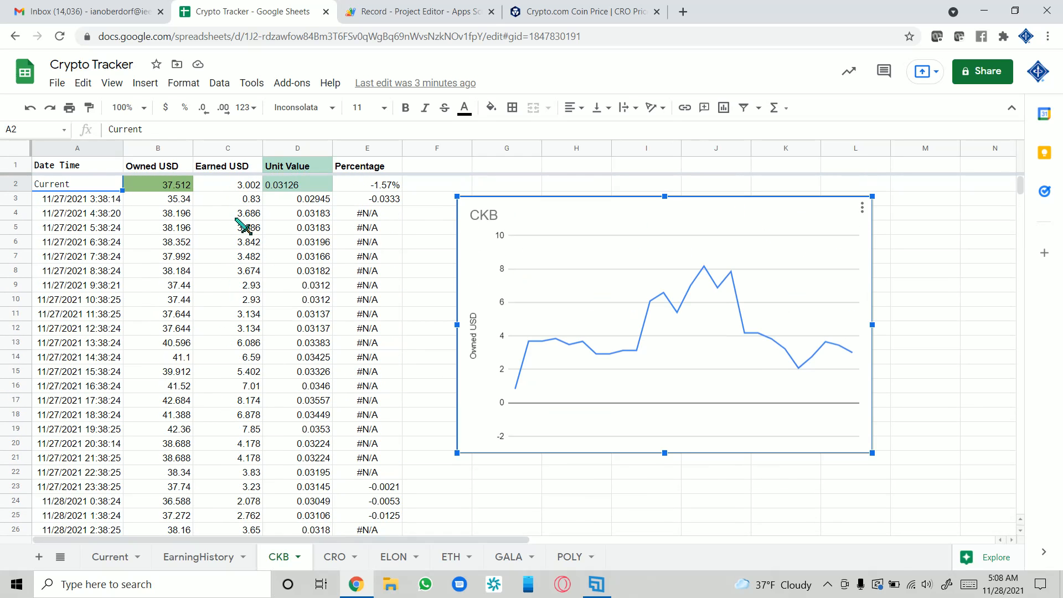
pyautogui.scroll(-3, 251, 387)
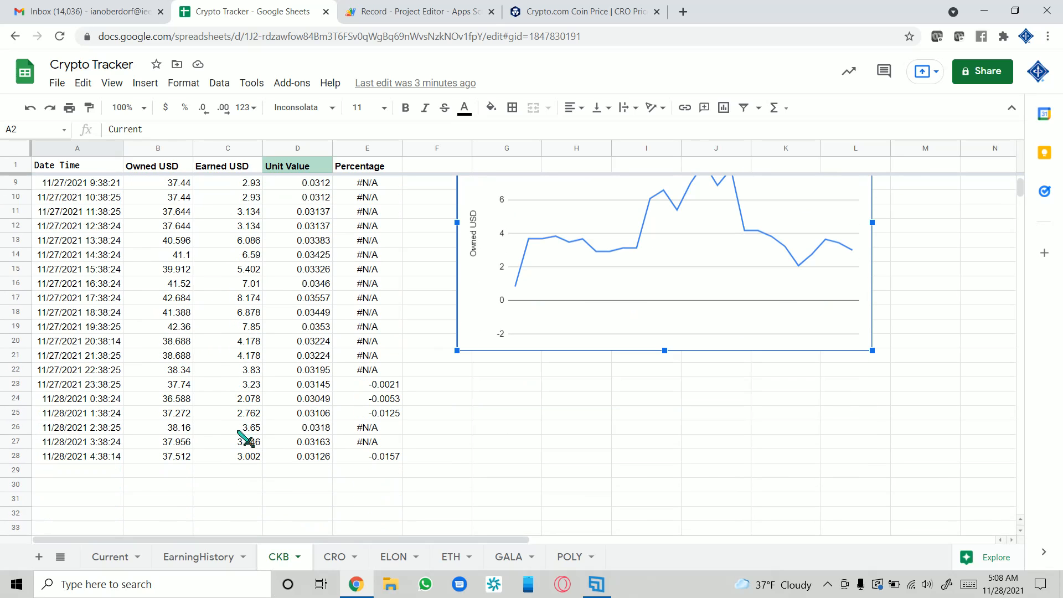
pyautogui.scroll(3, 248, 323)
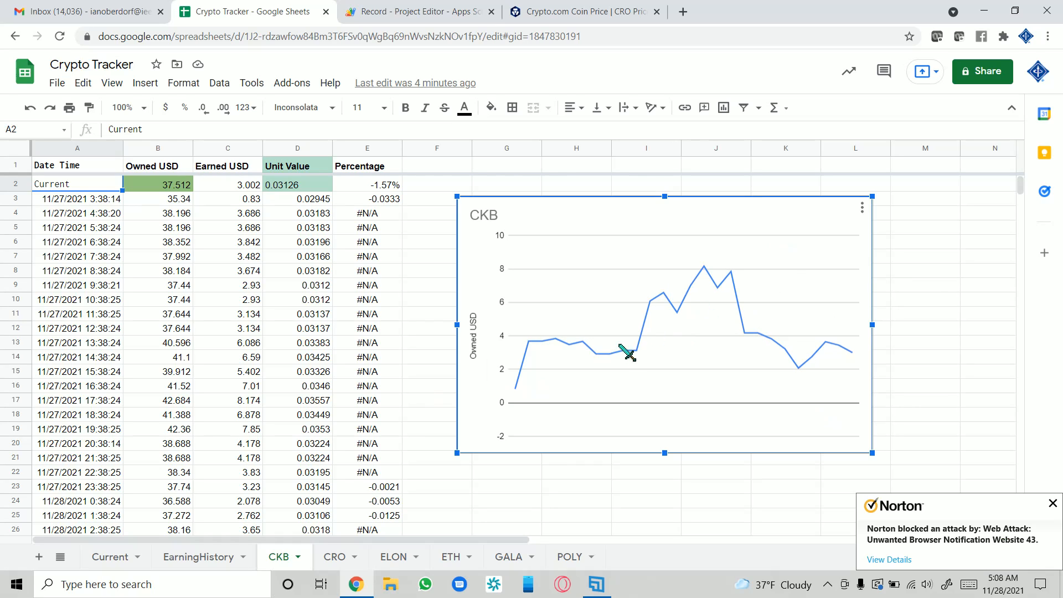
pyautogui.moveTo(625, 351)
pyautogui.scroll(-5, 294, 387)
pyautogui.scroll(5, 292, 275)
pyautogui.scroll(-5, 268, 382)
pyautogui.scroll(5, 312, 346)
# - Switch to the Crypto.com Coin price page, close the developer tools and examine its 24H price chart
pyautogui.click(570, 8)
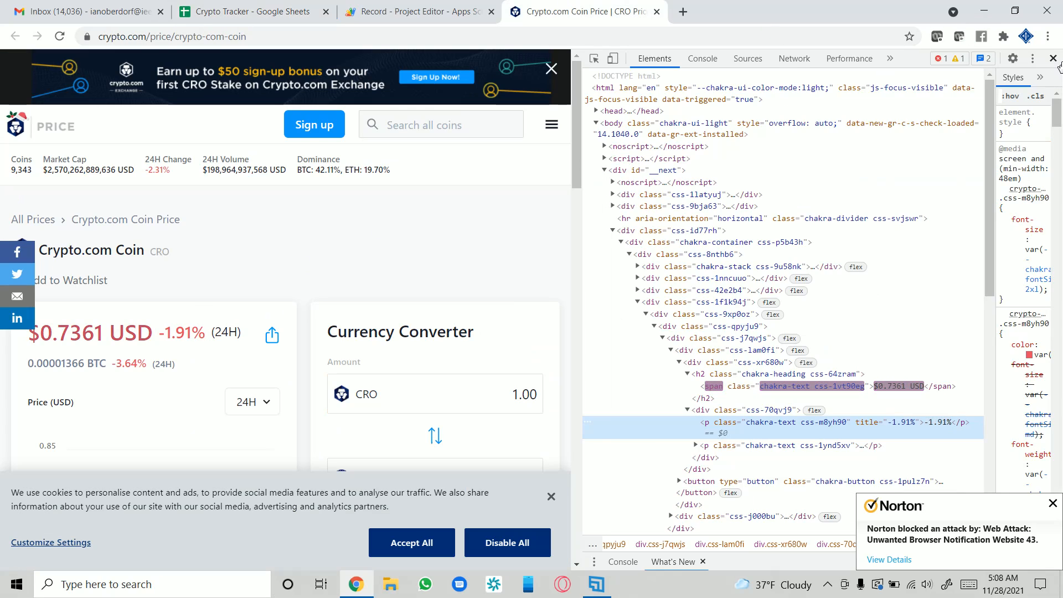
pyautogui.click(1053, 58)
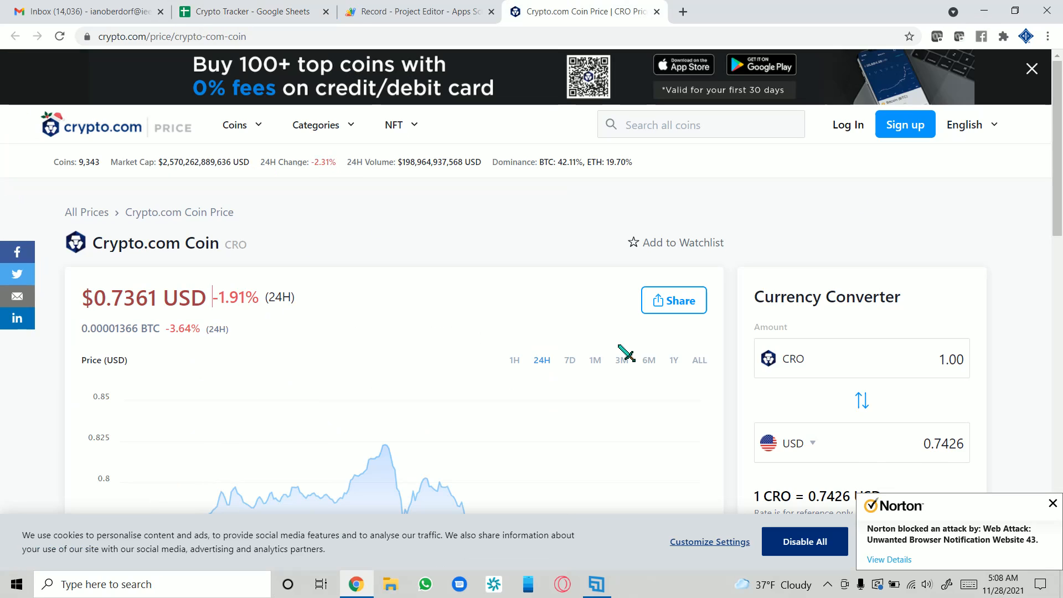
pyautogui.scroll(-5, 624, 353)
pyautogui.scroll(3, 467, 317)
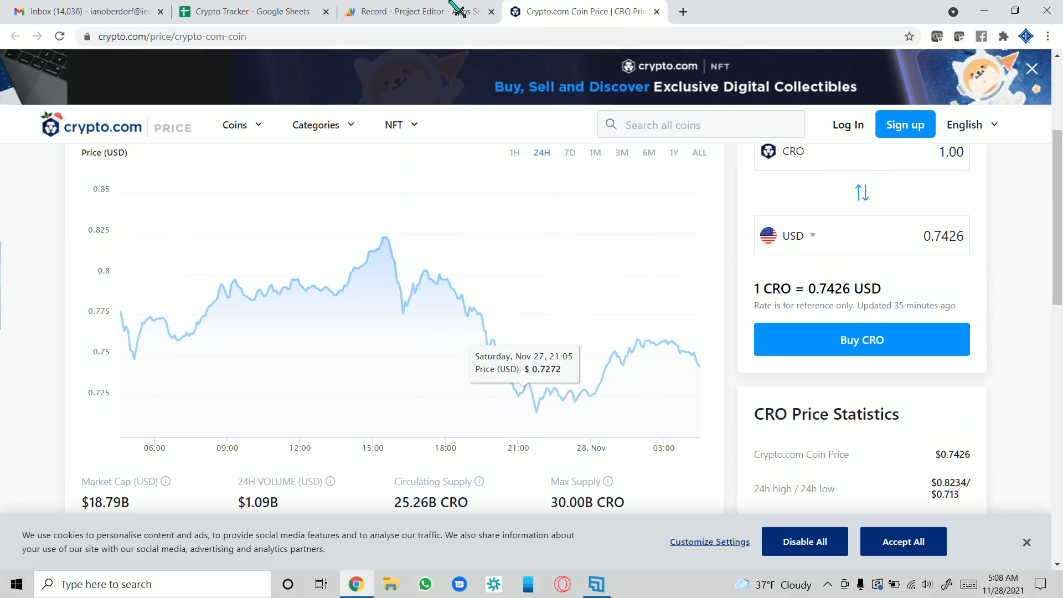
# - Compare the CKB sheet's line chart with the 24H price chart on the Crypto.com Coin page
pyautogui.click(252, 13)
pyautogui.click(532, 3)
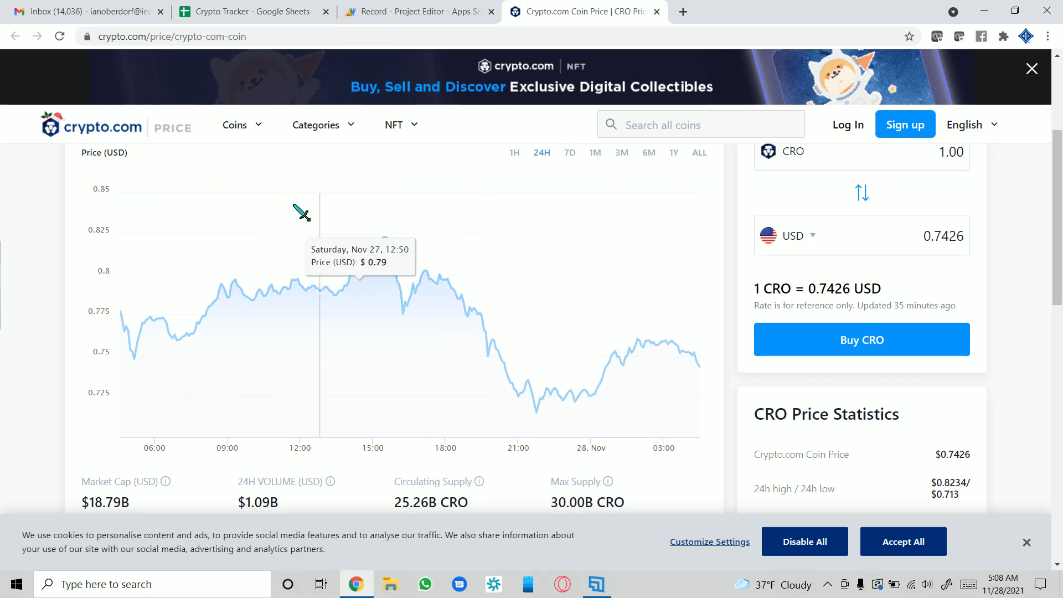
pyautogui.click(252, 17)
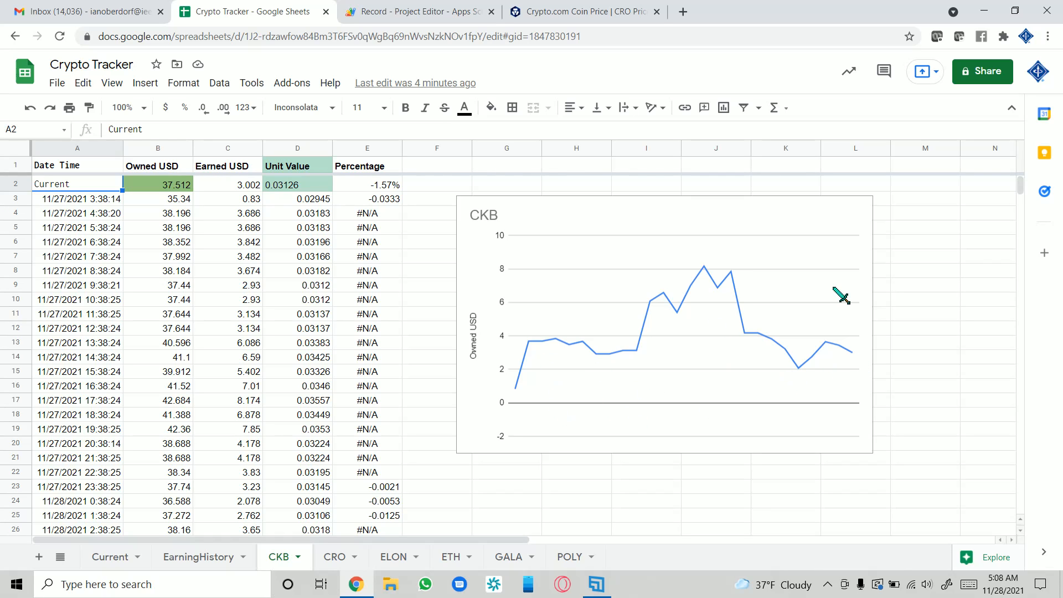
pyautogui.click(530, 11)
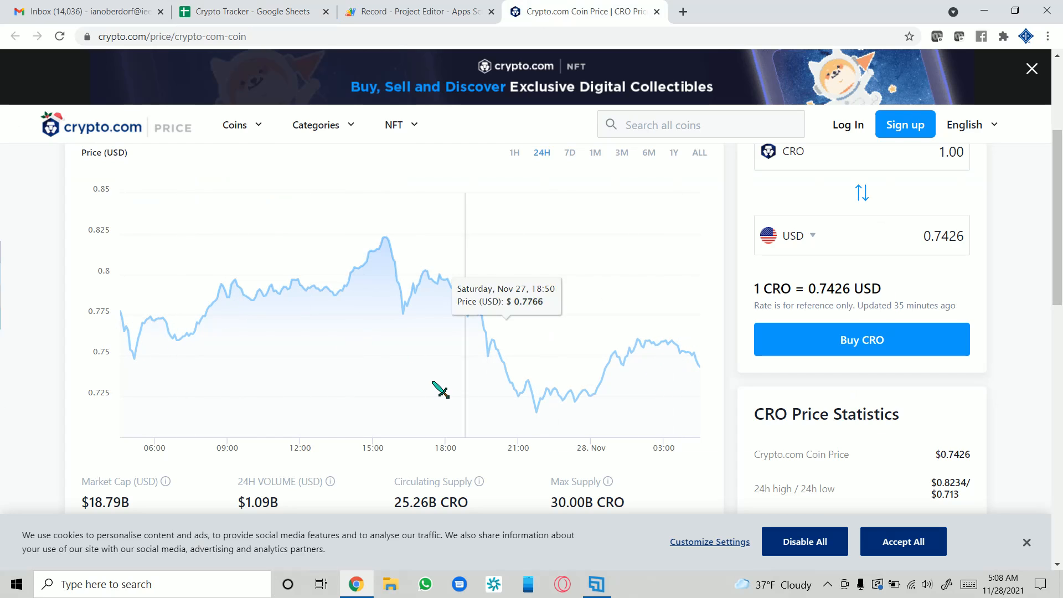
pyautogui.scroll(-1, 513, 326)
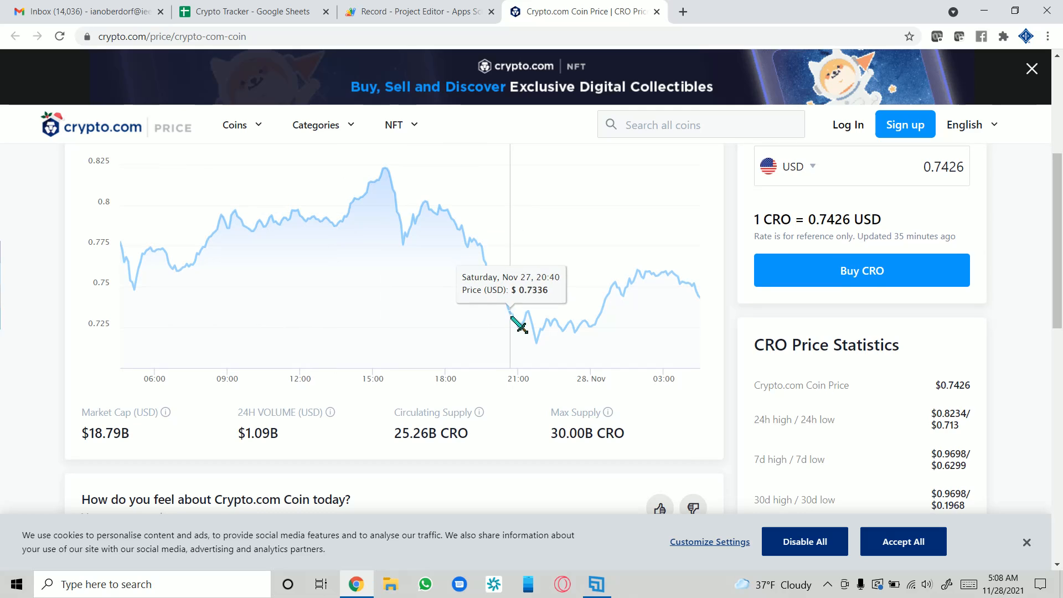
pyautogui.click(456, 10)
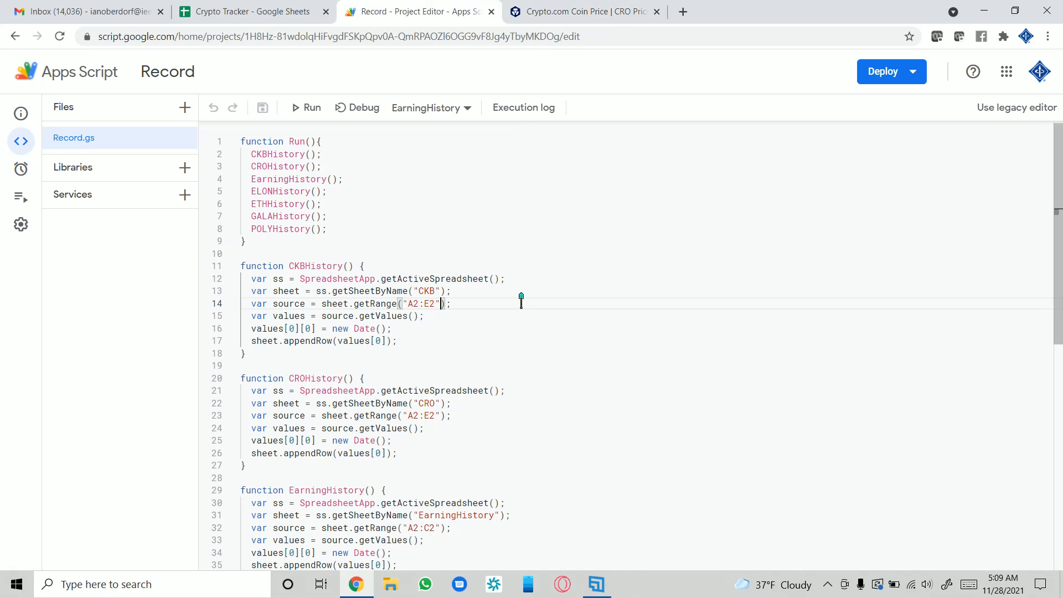
pyautogui.click(553, 11)
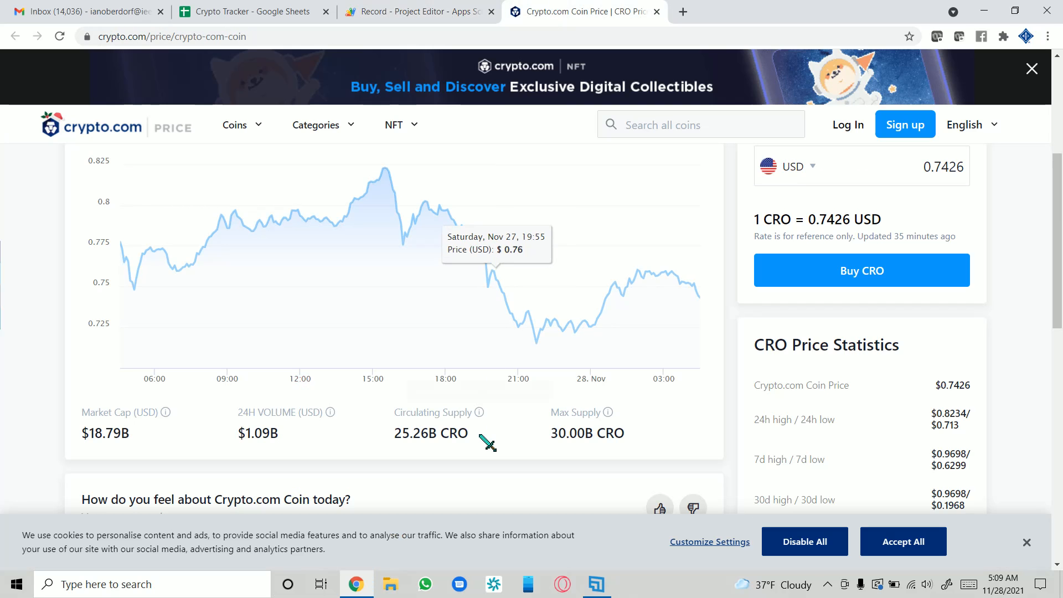
# - Return to the Crypto Tracker spreadsheet and move the CKB chart so its upper-left corner sits near cell J6
pyautogui.click(269, 11)
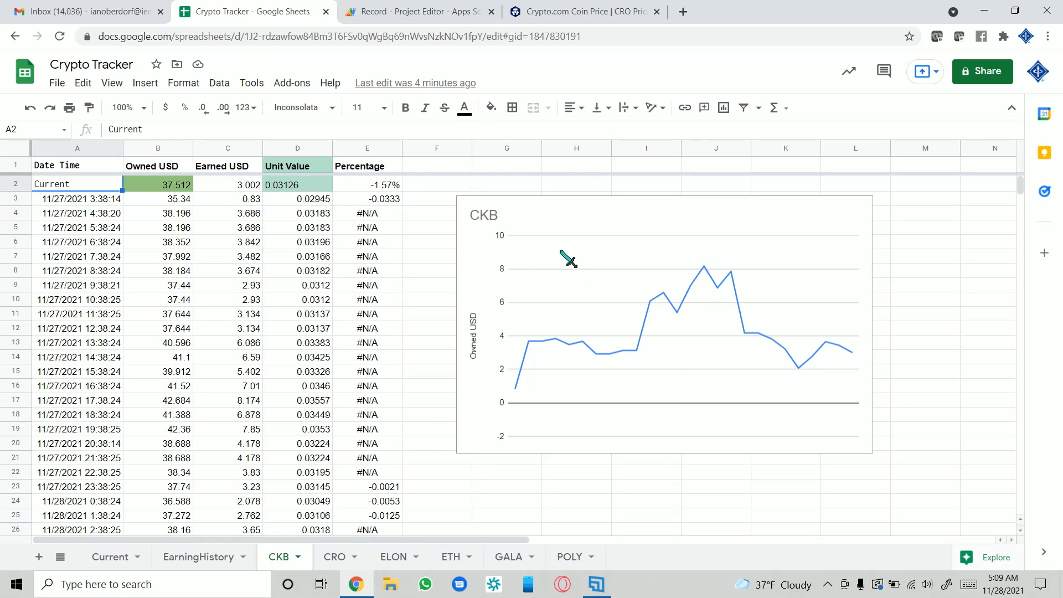
pyautogui.click(570, 224)
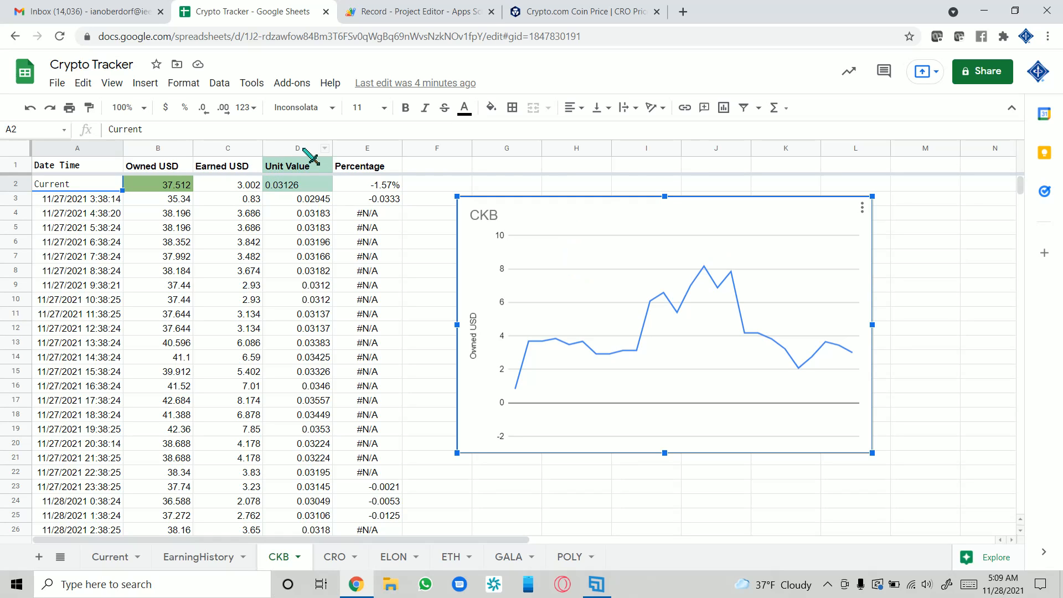
pyautogui.moveTo(603, 254); pyautogui.dragTo(833, 292)
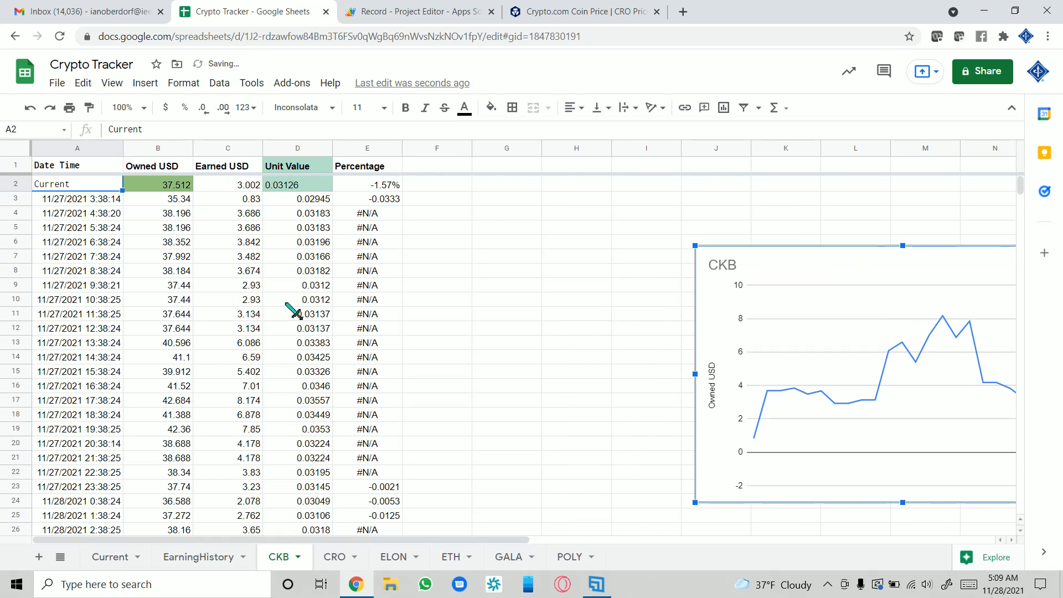
# - Insert a line chart of the Earned USD column on the CKB sheet and place its upper-left corner near cell F3
pyautogui.click(218, 146)
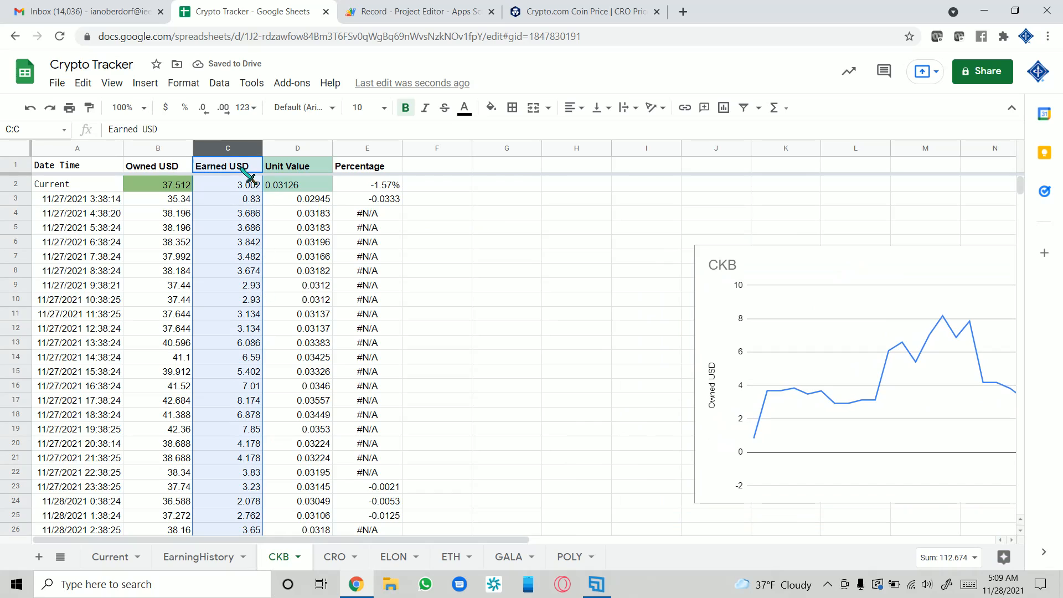
pyautogui.moveTo(237, 149)
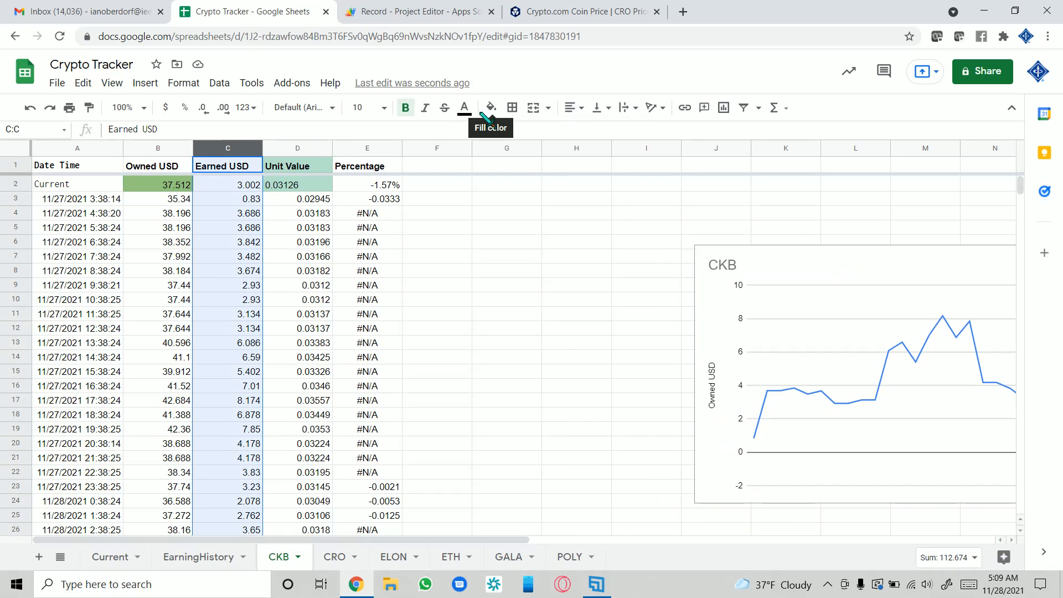
pyautogui.click(726, 113)
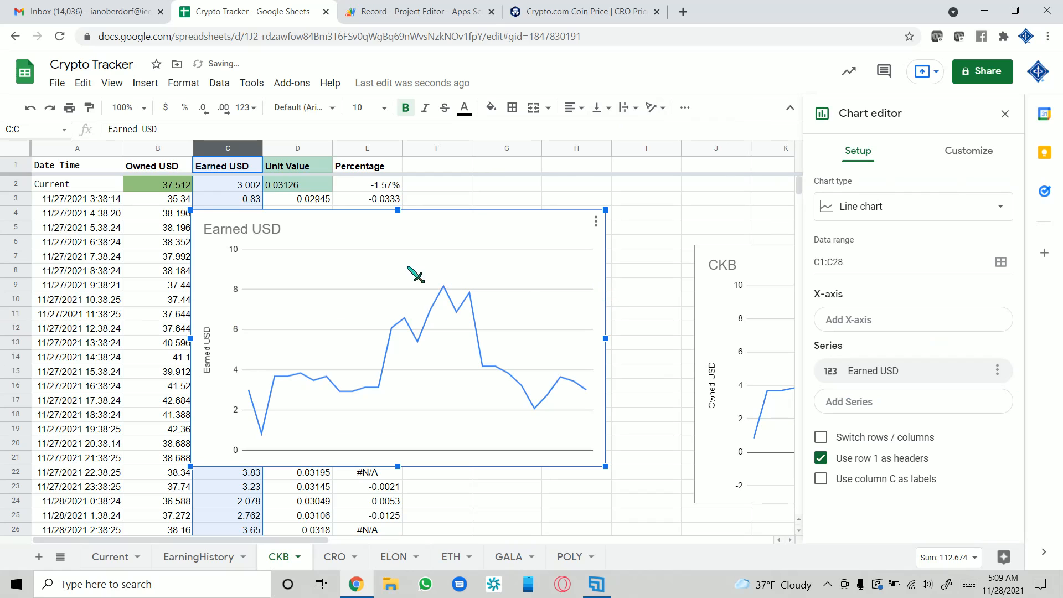
pyautogui.moveTo(408, 268); pyautogui.dragTo(435, 256)
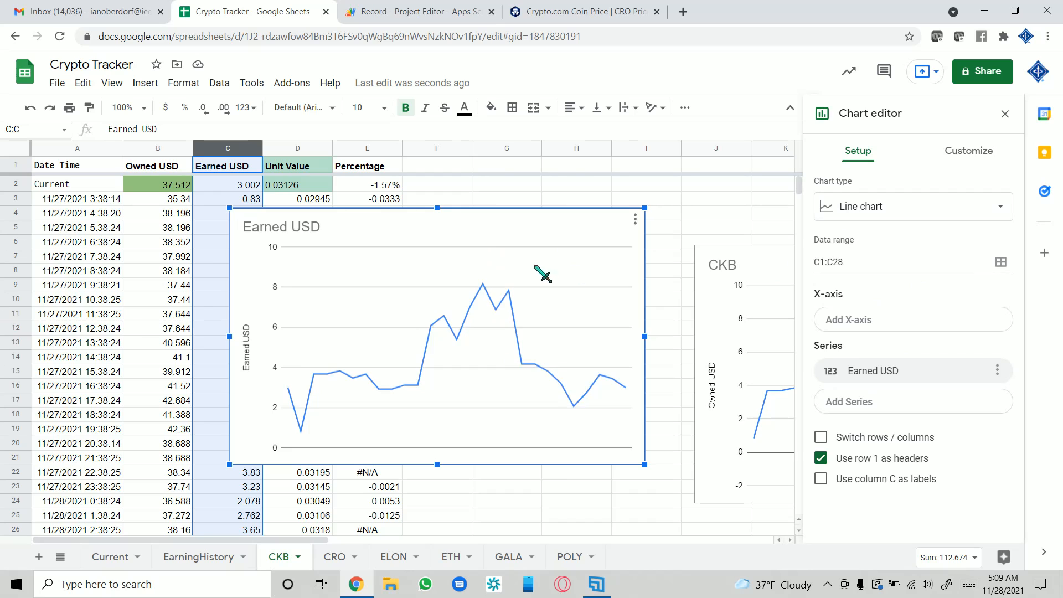
pyautogui.moveTo(543, 275); pyautogui.dragTo(721, 217)
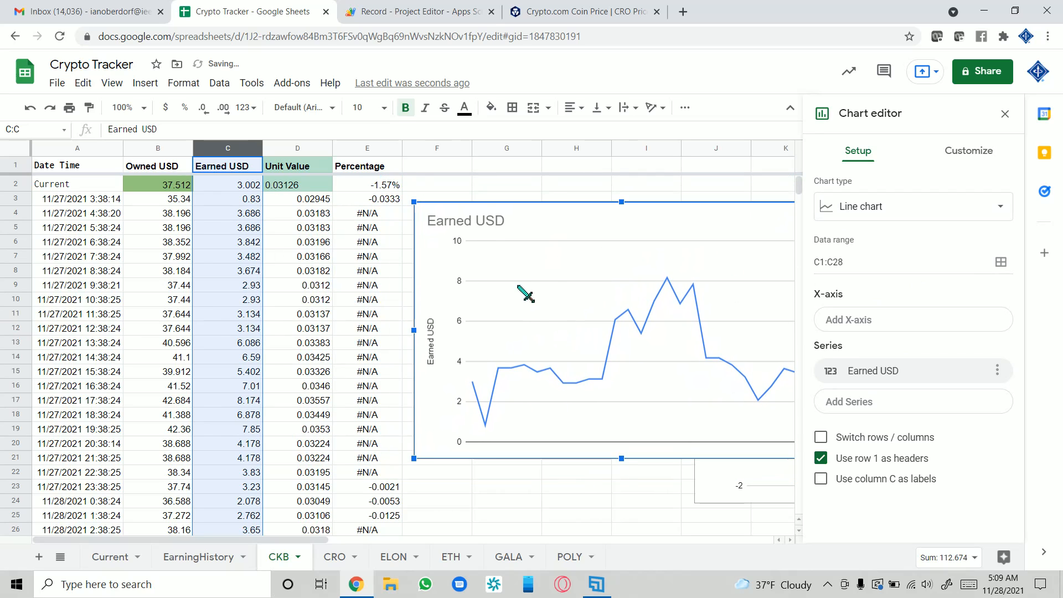
pyautogui.scroll(-3, 223, 247)
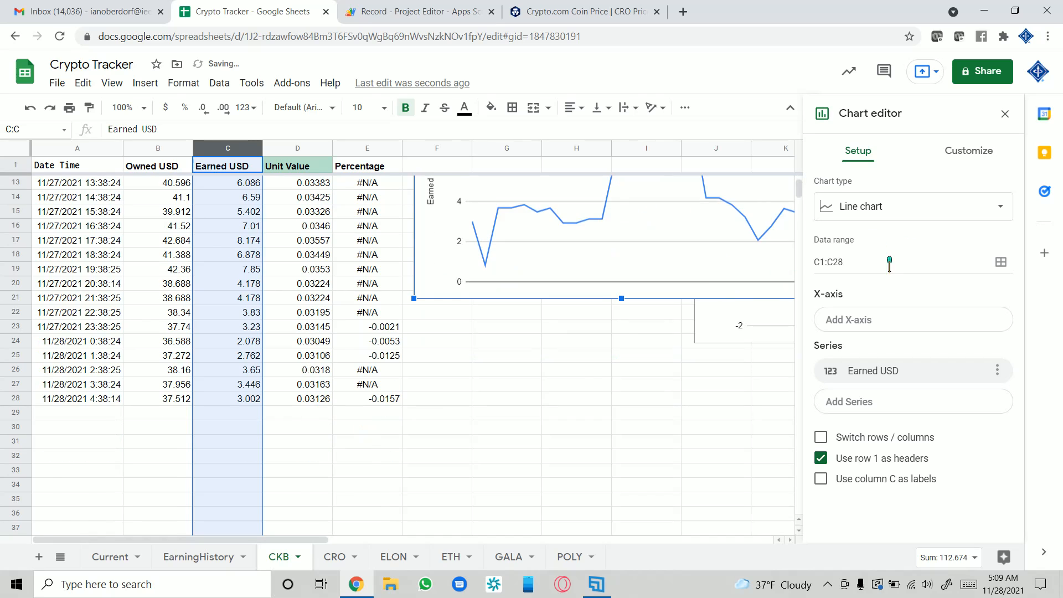
# - Set the Earned USD line chart's data range to C1:C999 and move its upper-left corner near cell D3
pyautogui.scroll(3, 778, 276)
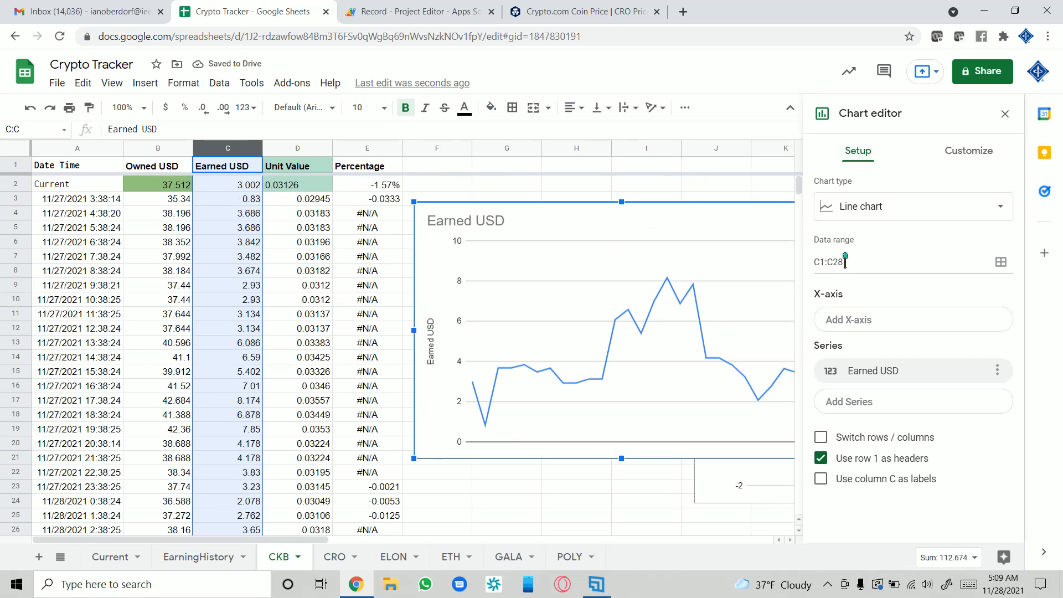
pyautogui.scroll(-5, 238, 415)
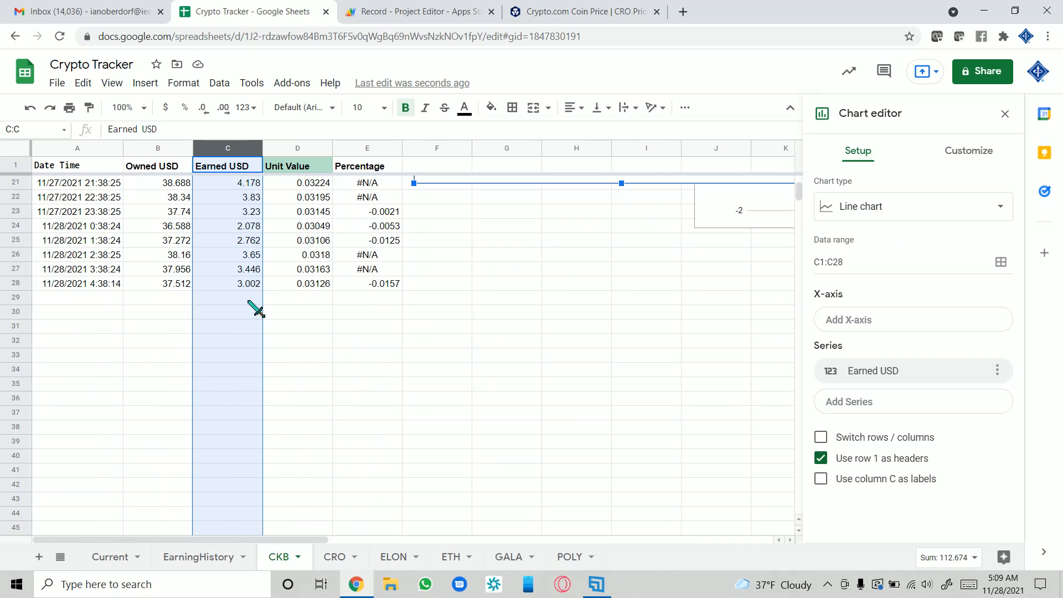
pyautogui.scroll(5, 230, 265)
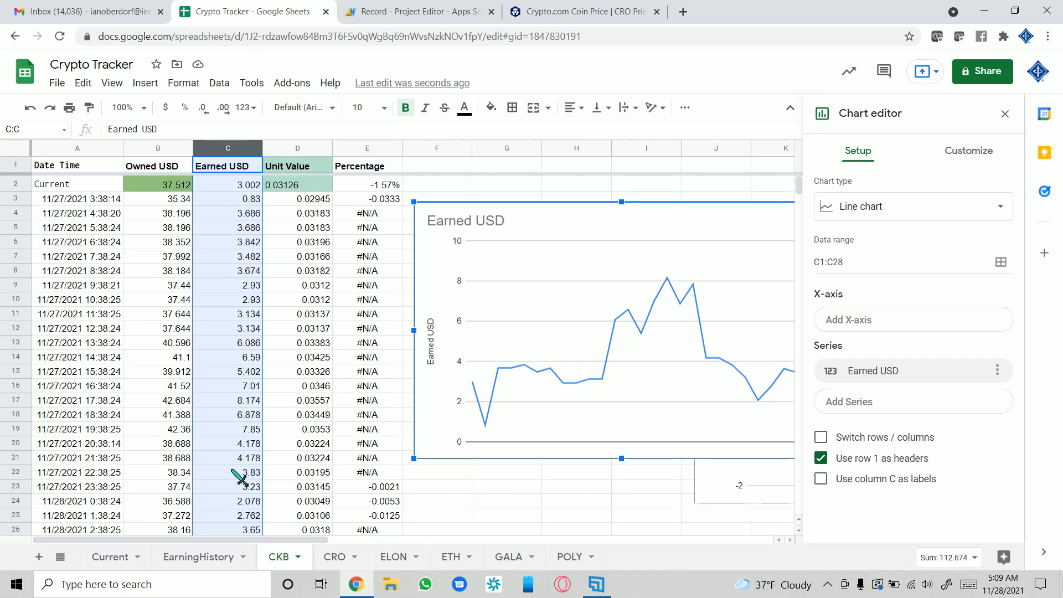
pyautogui.scroll(-4, 243, 437)
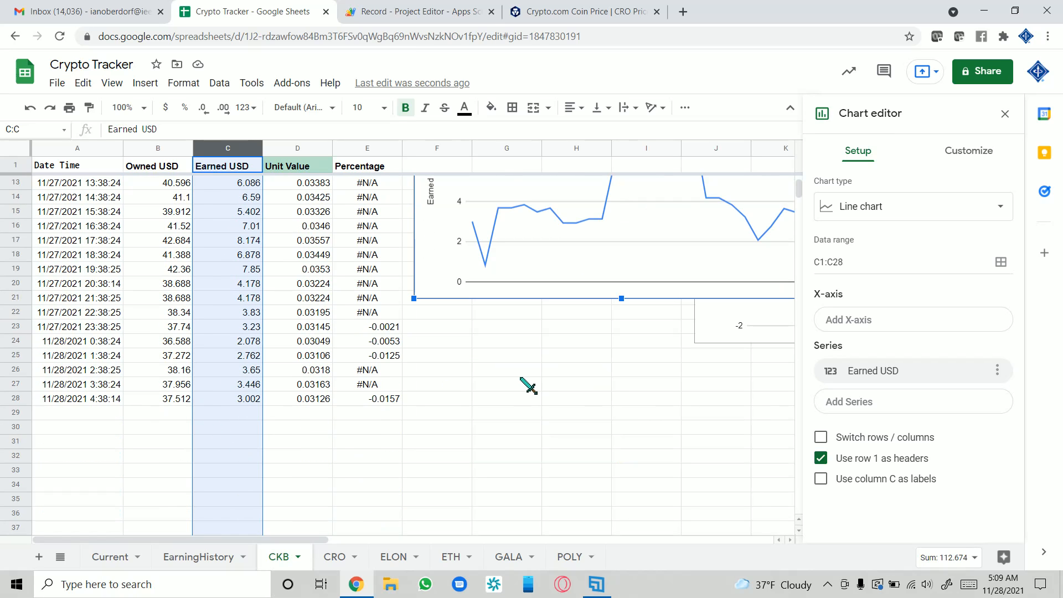
pyautogui.scroll(4, 387, 407)
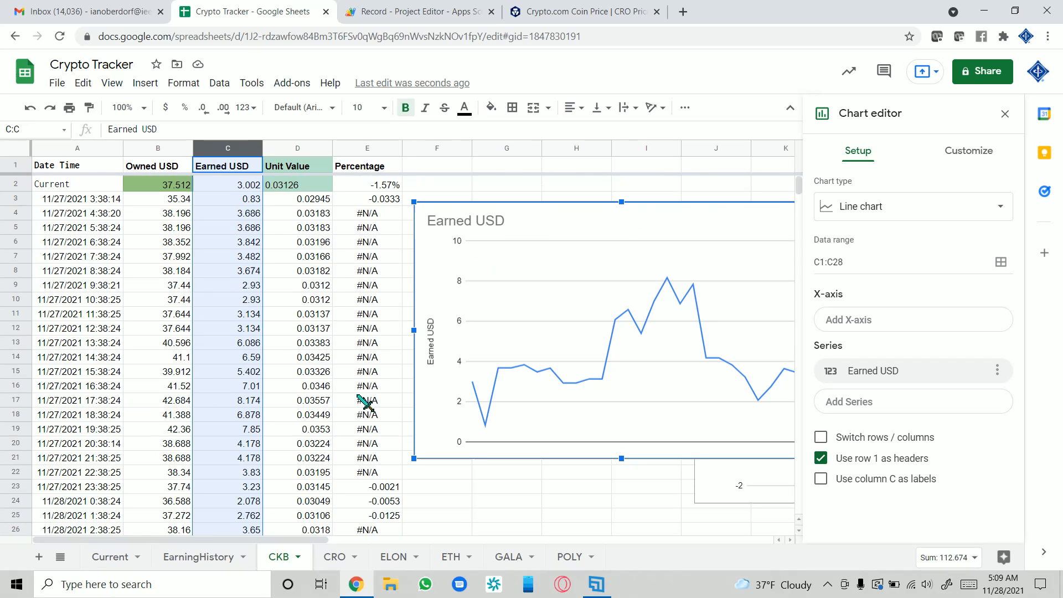
pyautogui.click(847, 262)
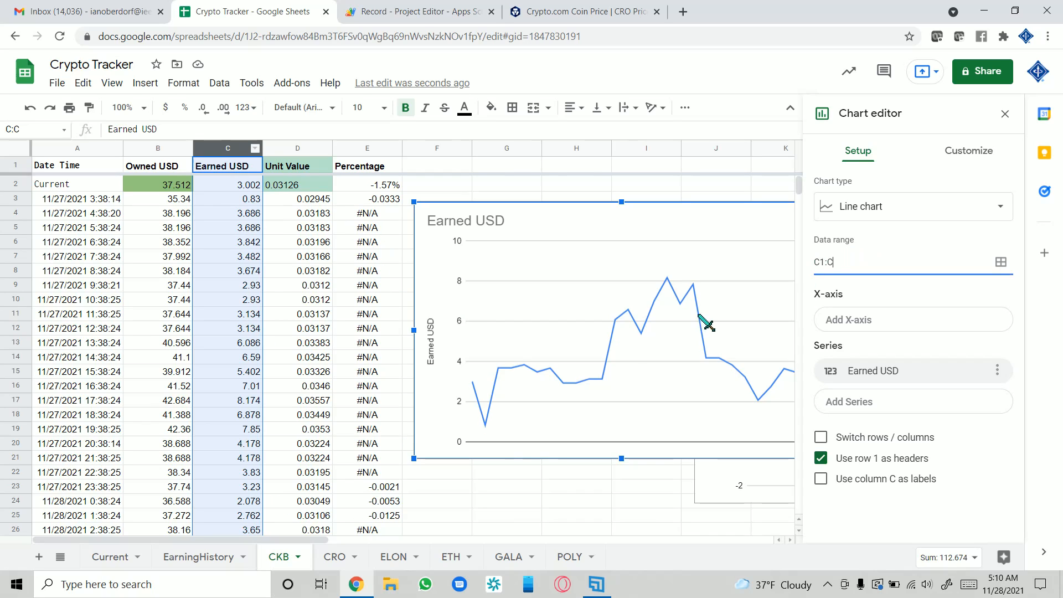
pyautogui.write('999')
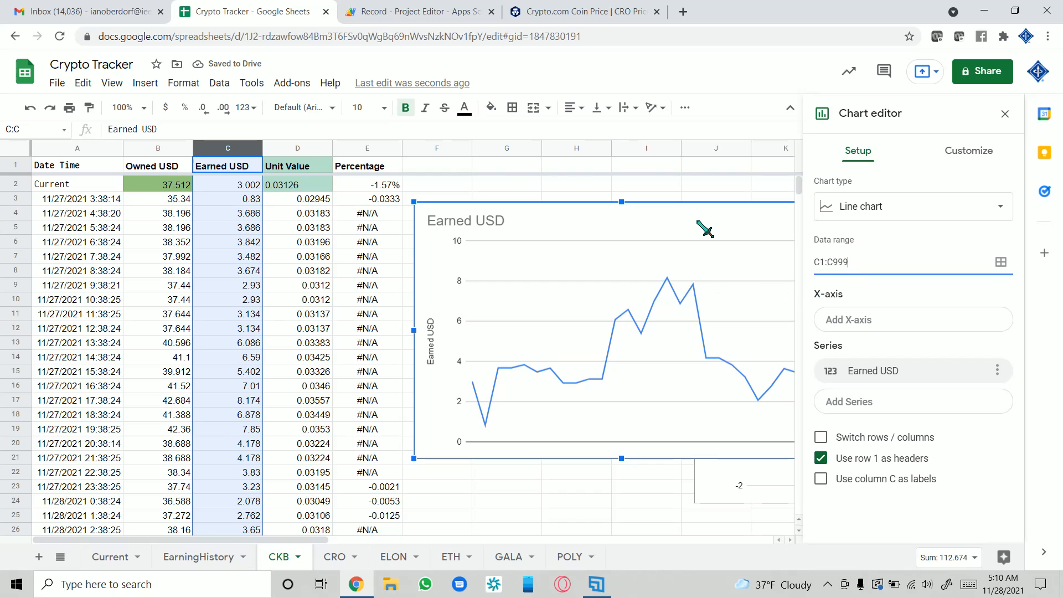
pyautogui.moveTo(703, 223); pyautogui.dragTo(569, 202)
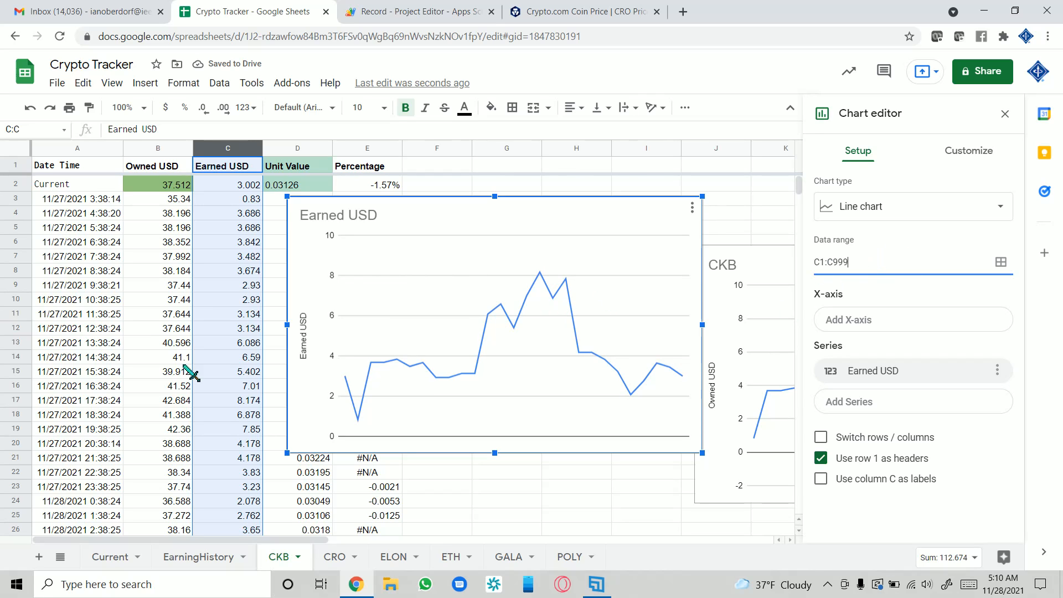
# - Set the vertical axis of the Earned USD chart to a minimum of -2 and a maximum of 10
pyautogui.scroll(-6, 167, 369)
pyautogui.scroll(6, 157, 376)
pyautogui.click(333, 297)
pyautogui.scroll(-5, 945, 371)
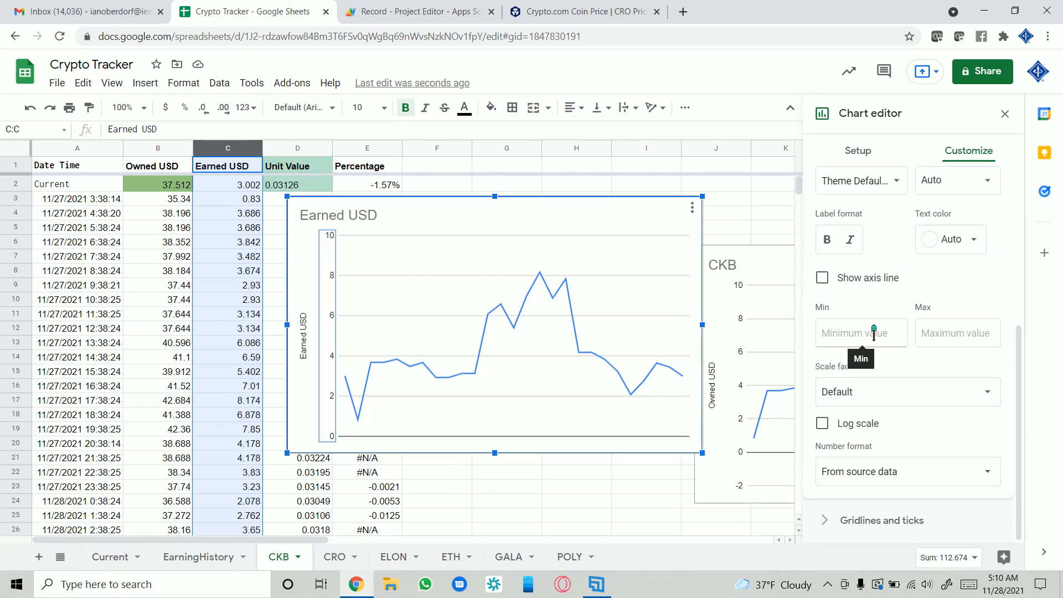
pyautogui.click(858, 333)
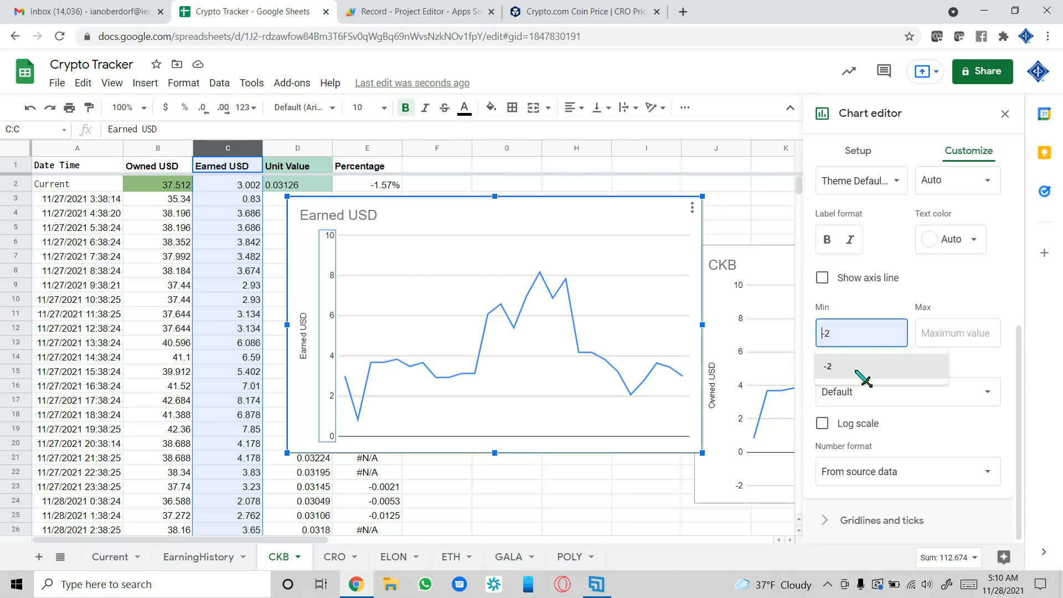
pyautogui.click(881, 365)
pyautogui.click(957, 333)
pyautogui.click(949, 368)
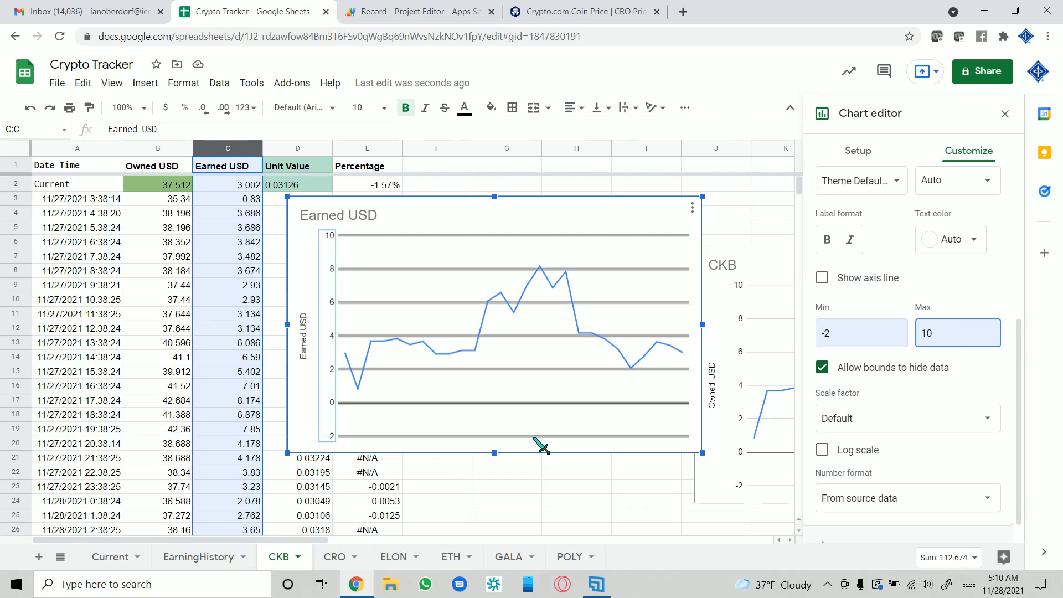
# - Change the title of the Earned USD chart to CKB
pyautogui.click(332, 226)
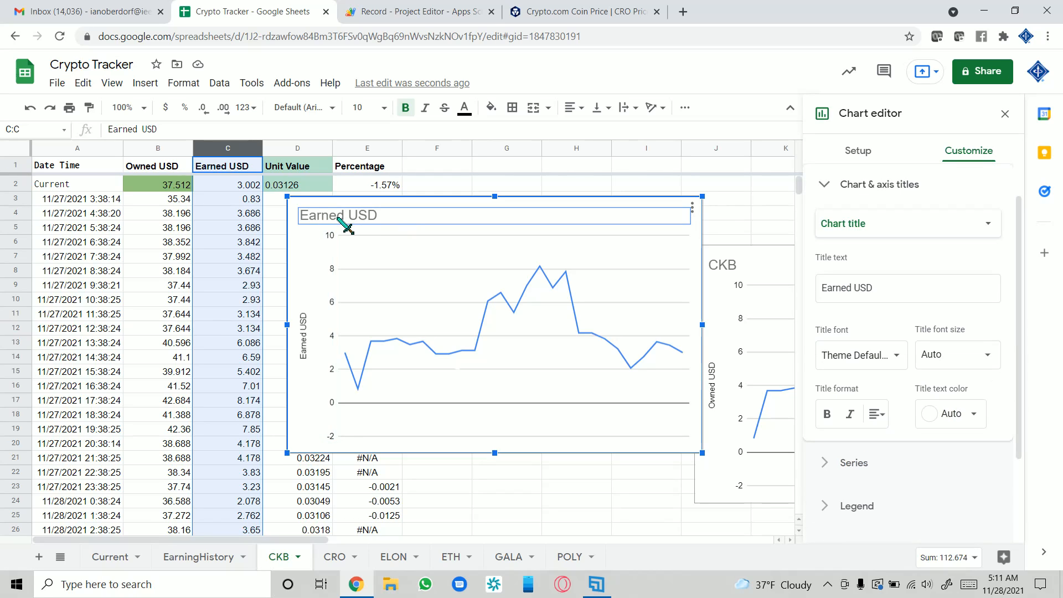
pyautogui.click(912, 289)
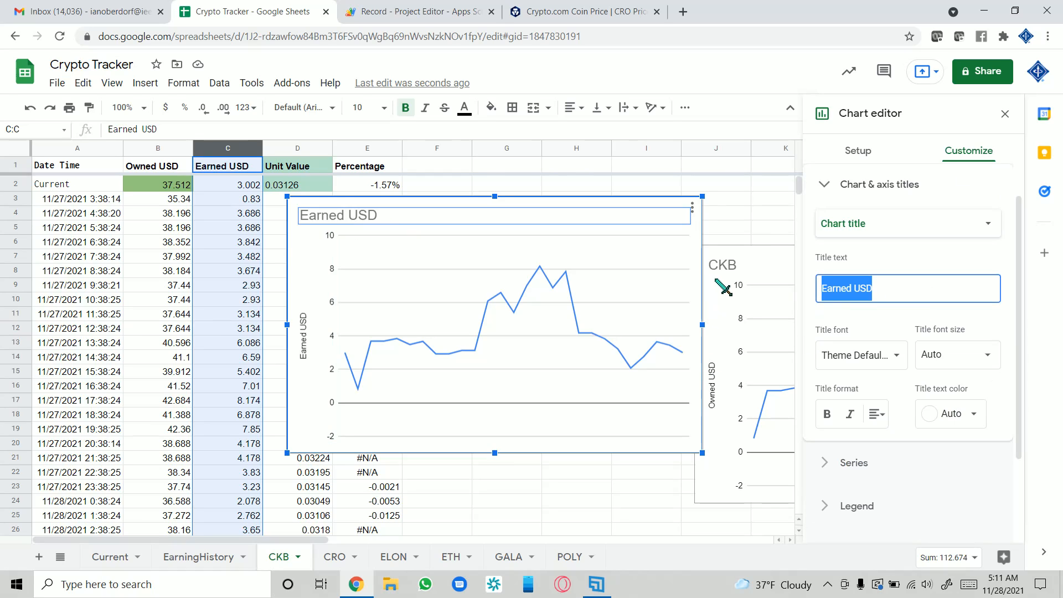
pyautogui.write('CK')
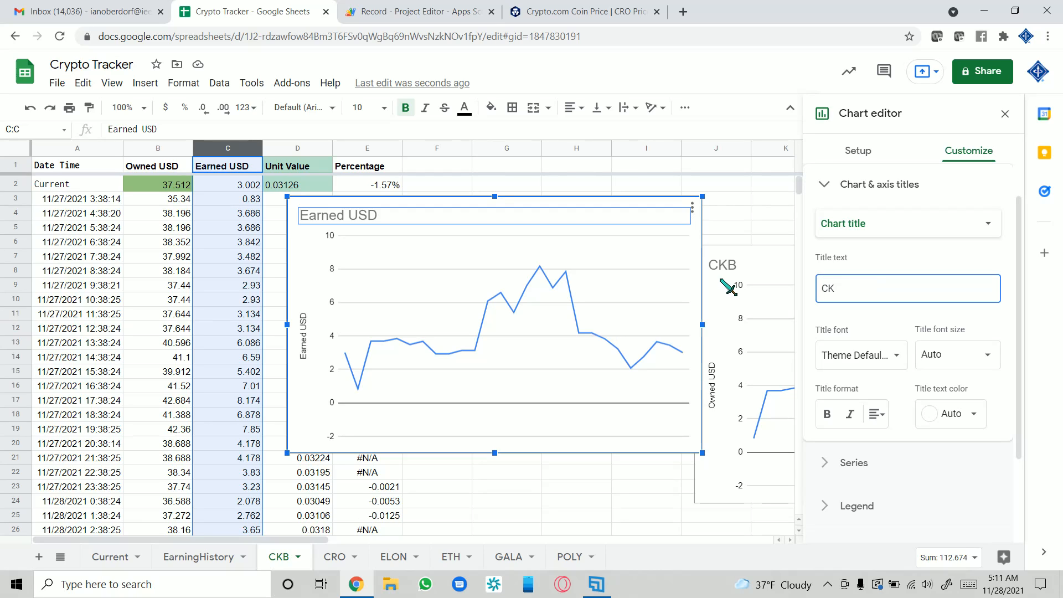
pyautogui.write('B')
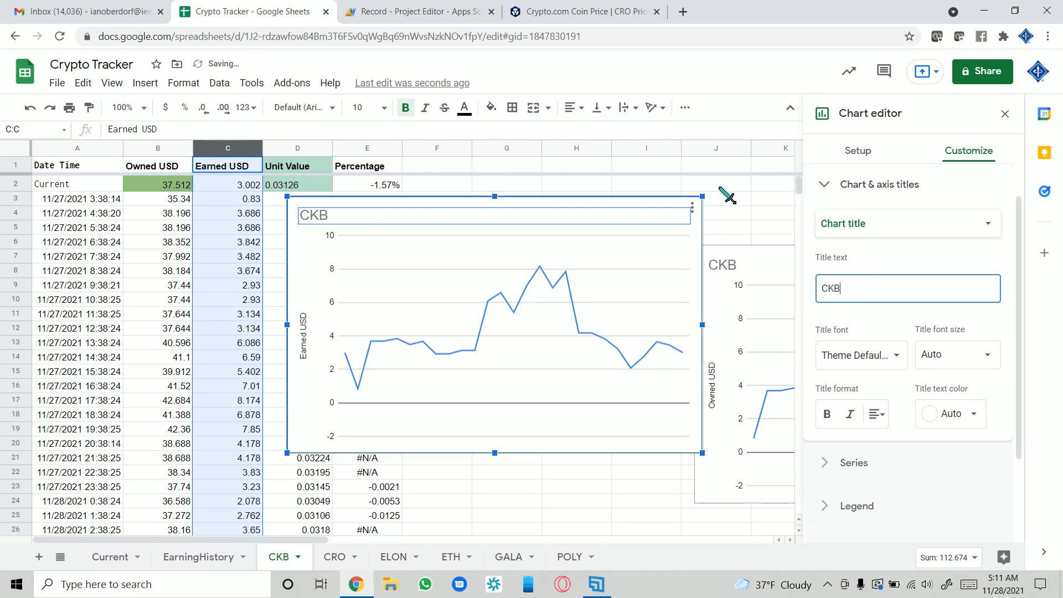
pyautogui.click(766, 233)
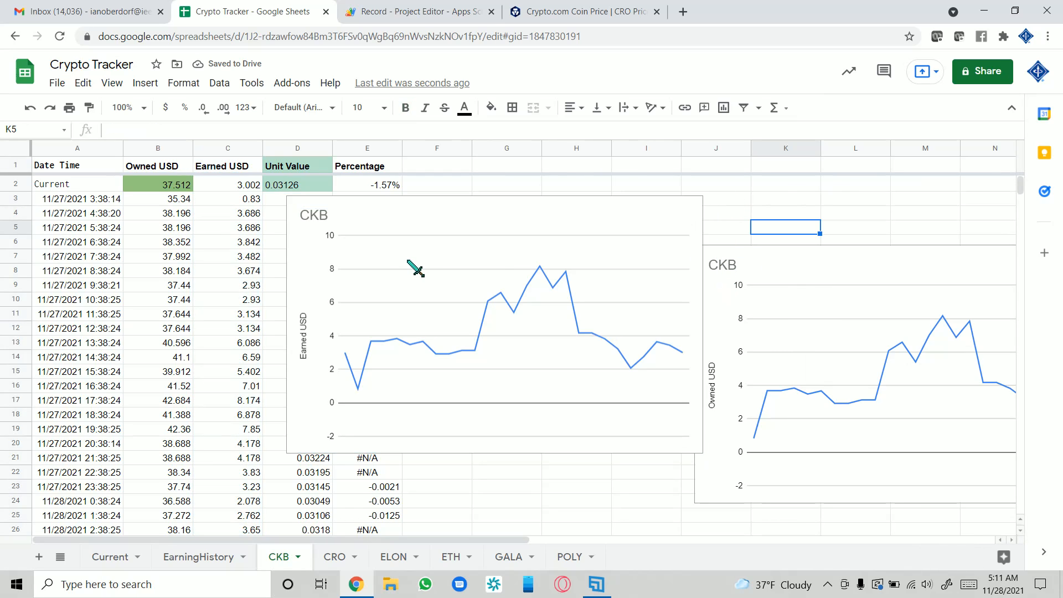
# - Place the two CKB line charts side by side to compare their curves
pyautogui.click(642, 233)
pyautogui.moveTo(633, 370); pyautogui.dragTo(584, 383)
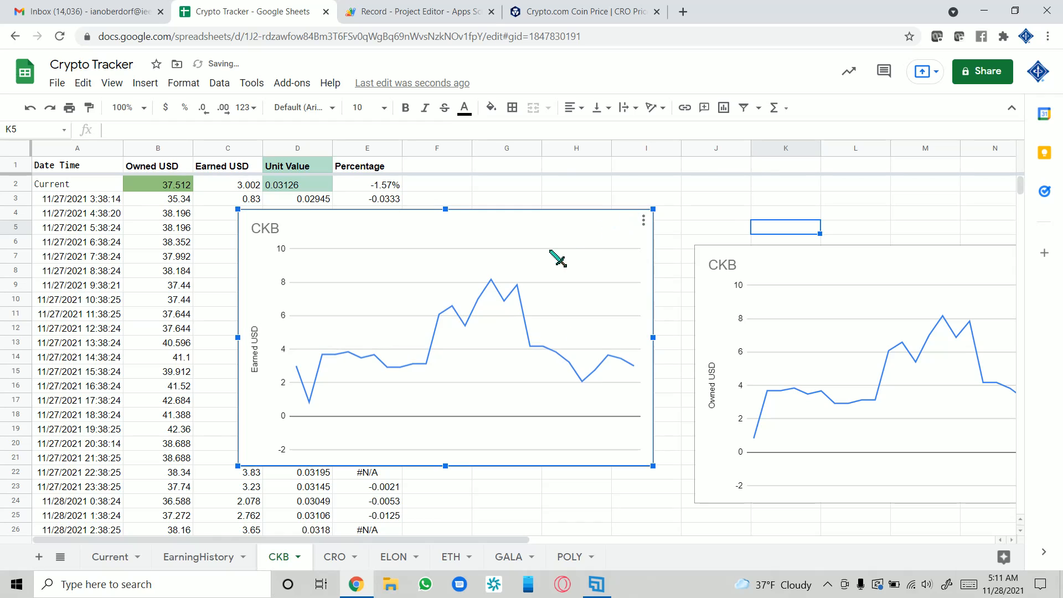
pyautogui.moveTo(549, 250); pyautogui.dragTo(532, 266)
pyautogui.moveTo(835, 373); pyautogui.dragTo(698, 332)
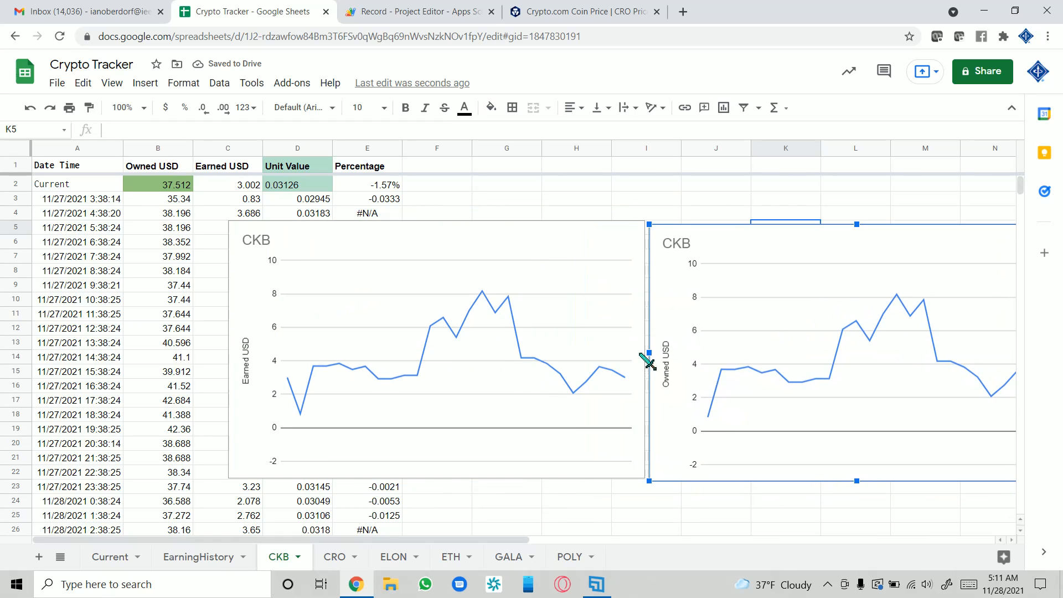
# - Delete the chart with the Earned USD axis title and move the remaining CKB chart's upper-left corner near cell F4
pyautogui.click(572, 371)
pyautogui.press('Delete')
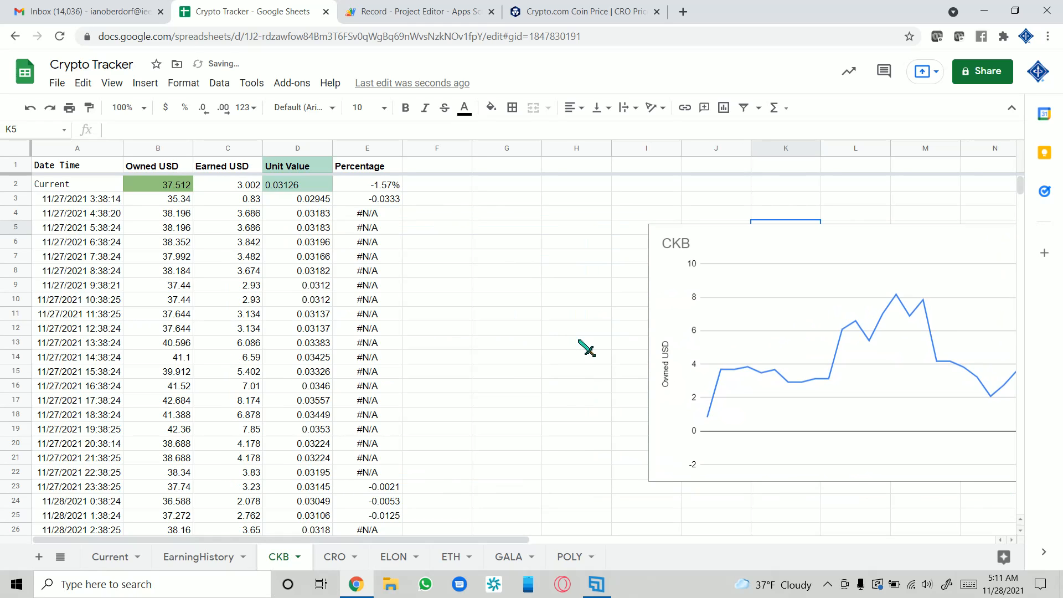
pyautogui.moveTo(667, 311); pyautogui.dragTo(484, 283)
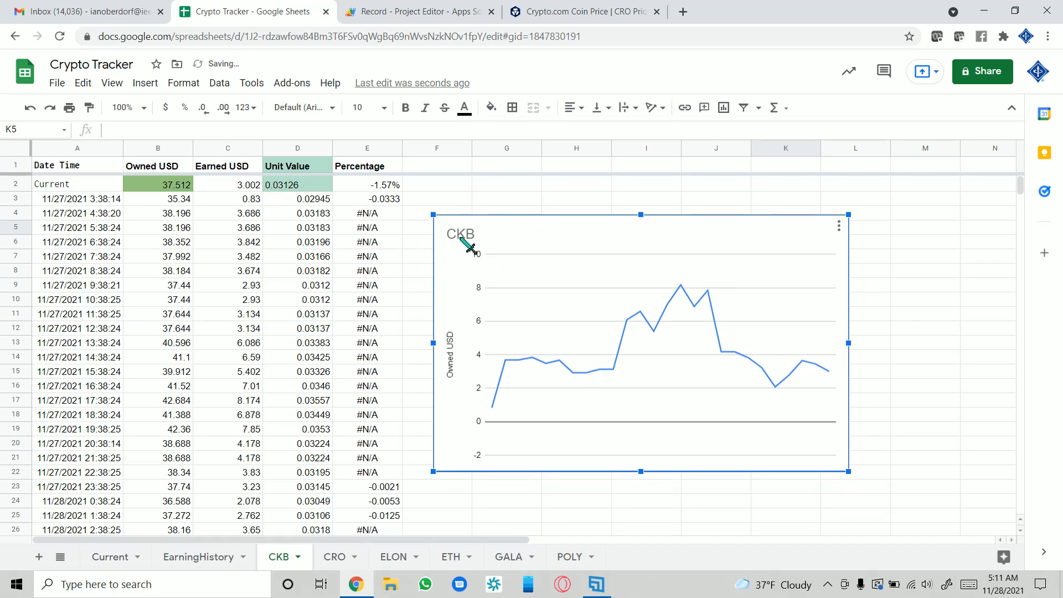
# - Examine the six coin charts below the totals table on the Current sheet
pyautogui.click(119, 564)
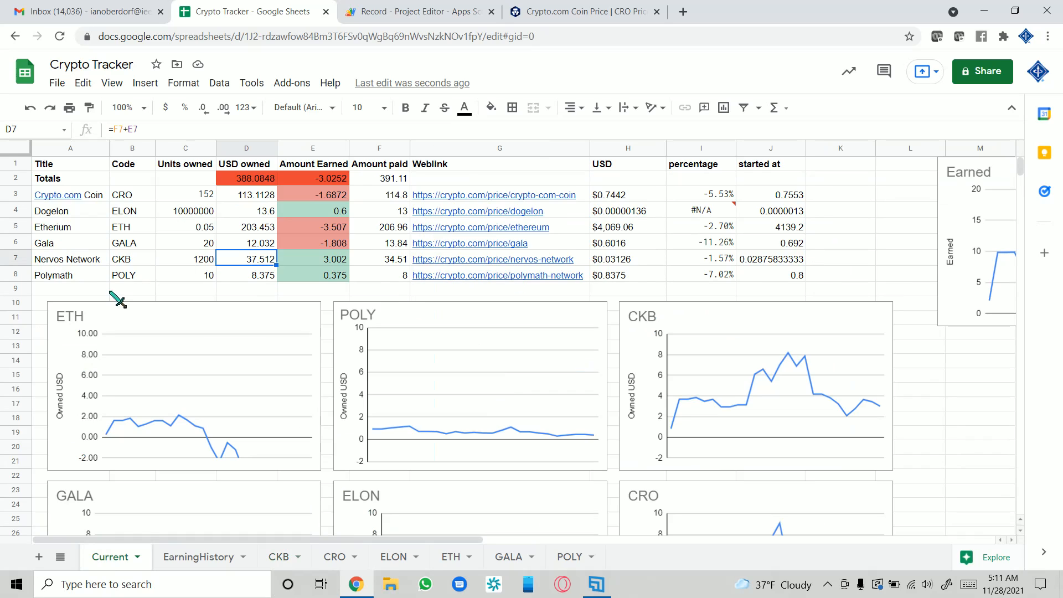
pyautogui.scroll(-5, 706, 180)
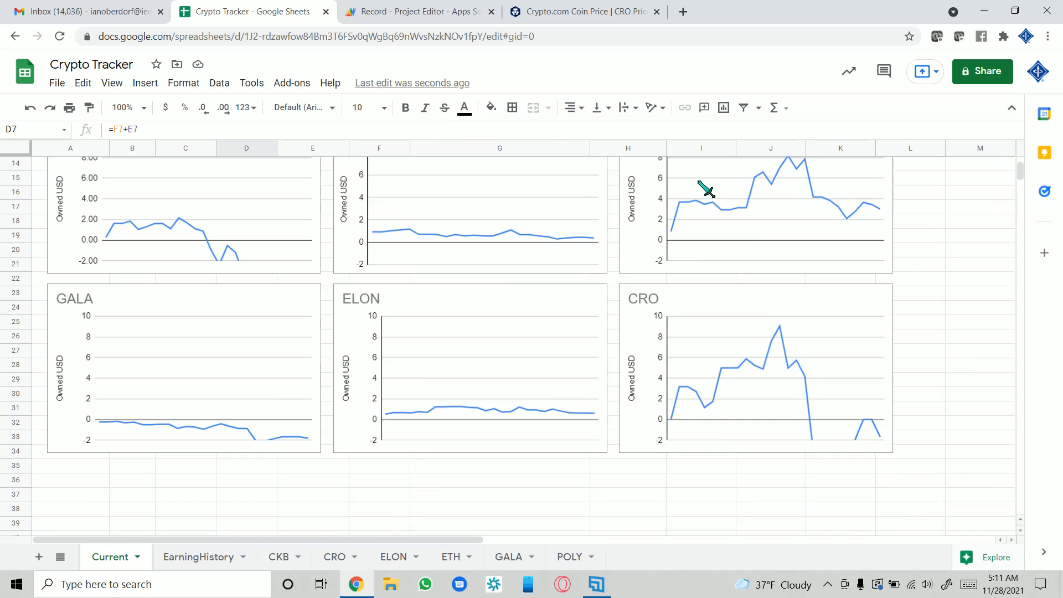
pyautogui.scroll(3, 702, 188)
pyautogui.scroll(-1, 325, 298)
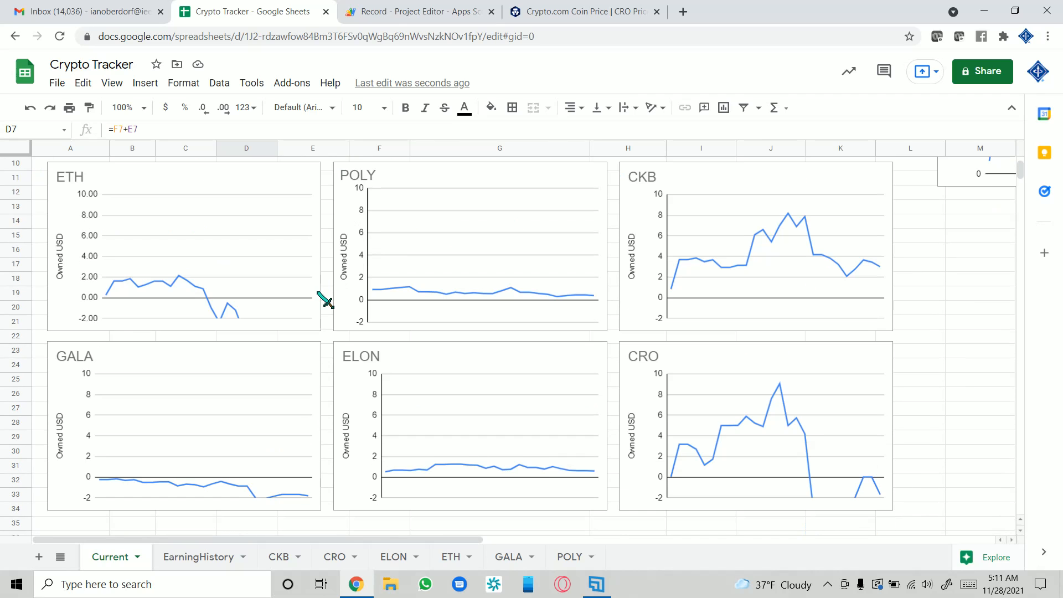
# - Review the charts on the CKB, CRO, ELON, ETH, GALA and POLY sheets, and return to the Current sheet
pyautogui.click(296, 558)
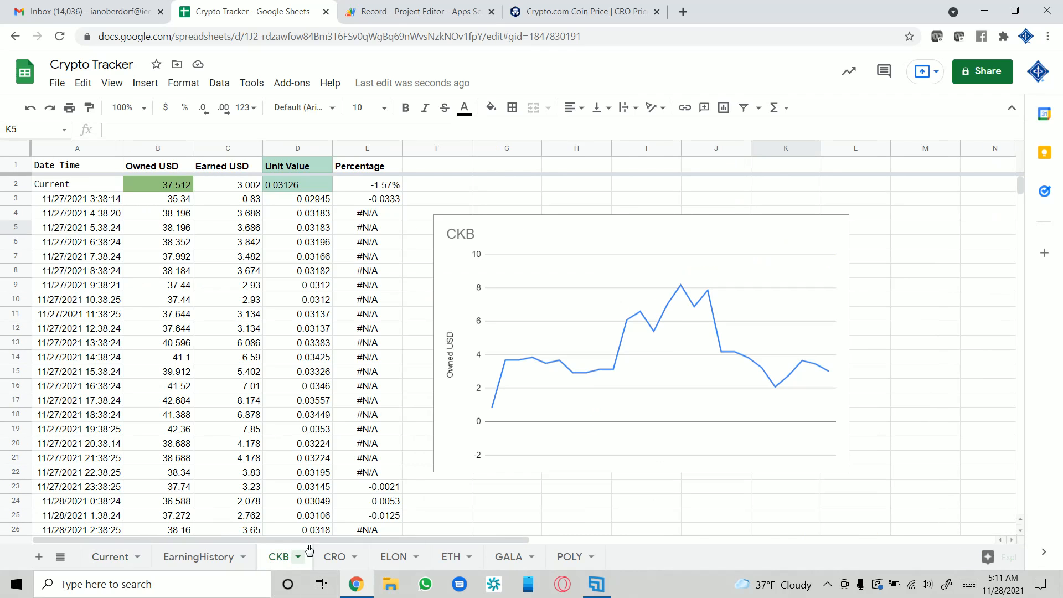
pyautogui.click(333, 562)
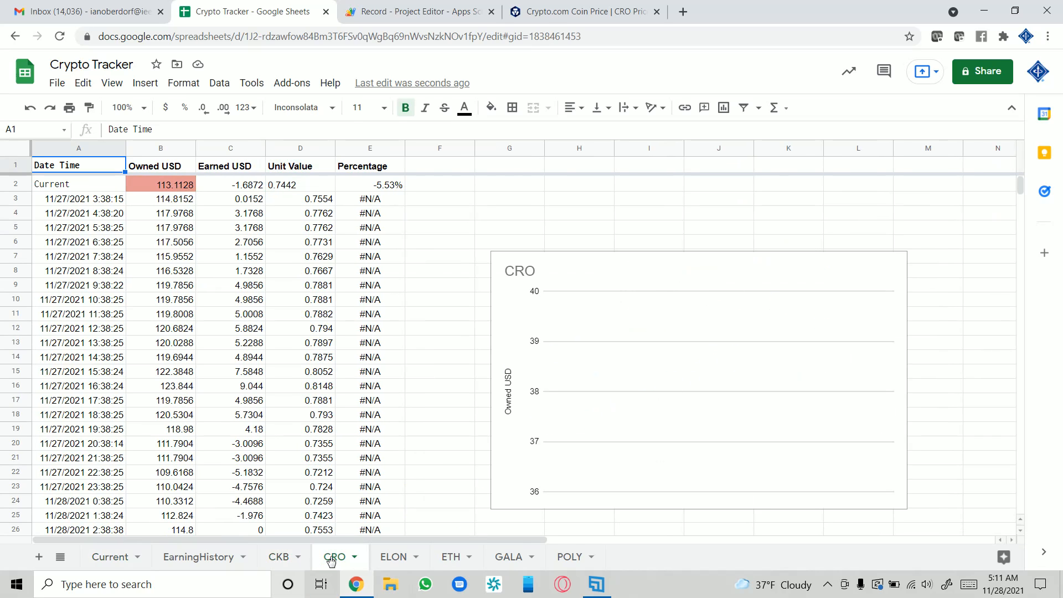
pyautogui.click(397, 557)
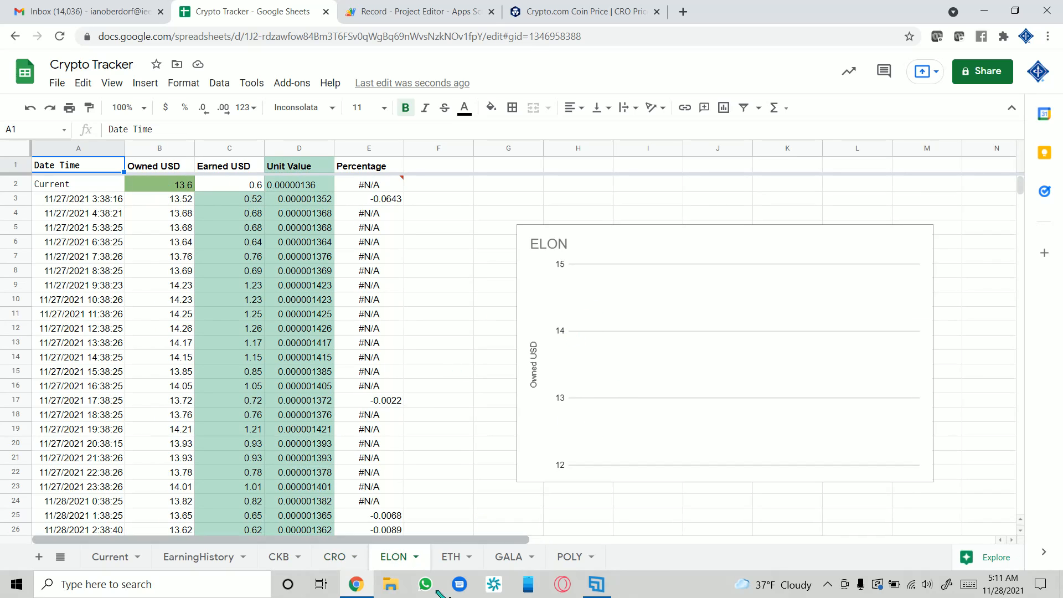
pyautogui.click(451, 557)
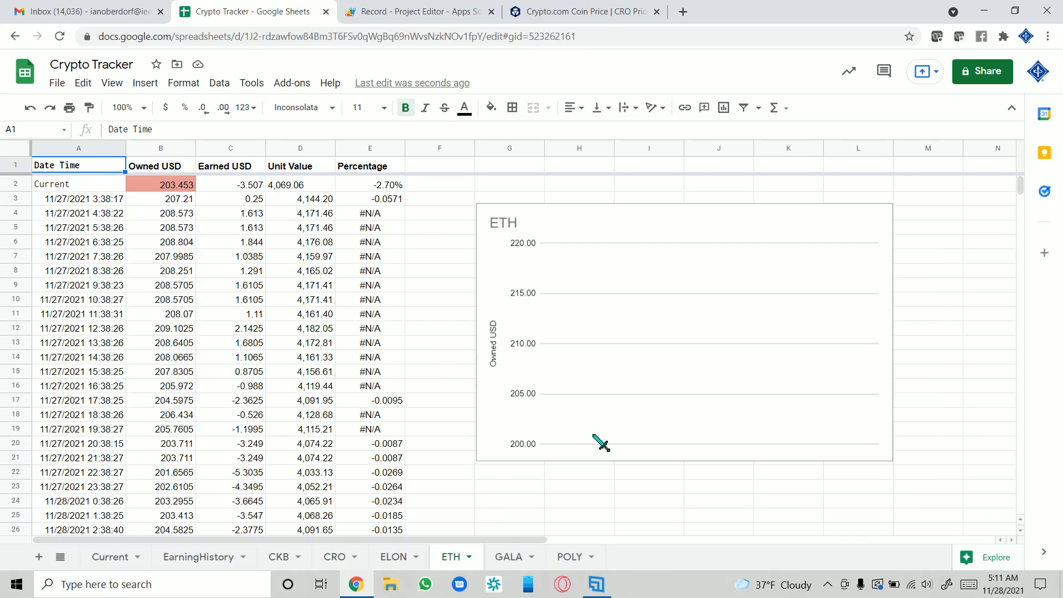
pyautogui.click(509, 557)
pyautogui.click(565, 557)
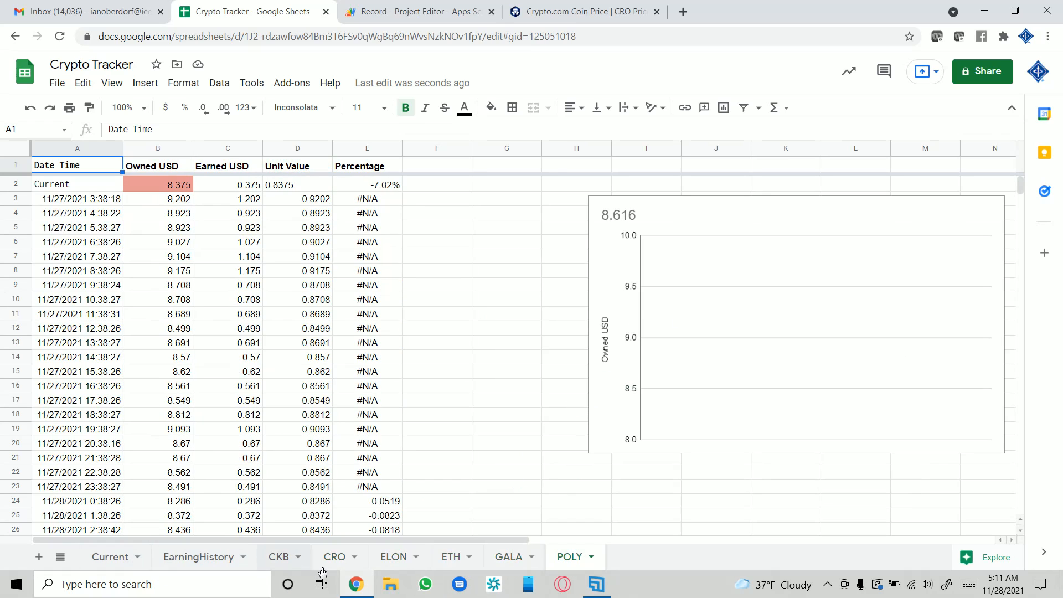
pyautogui.click(263, 562)
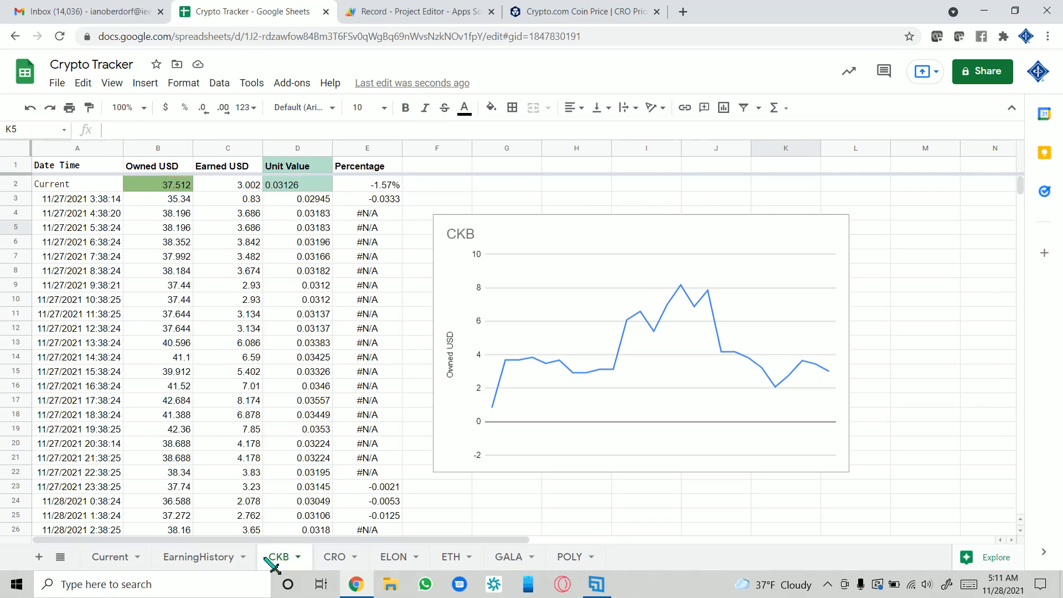
pyautogui.click(104, 564)
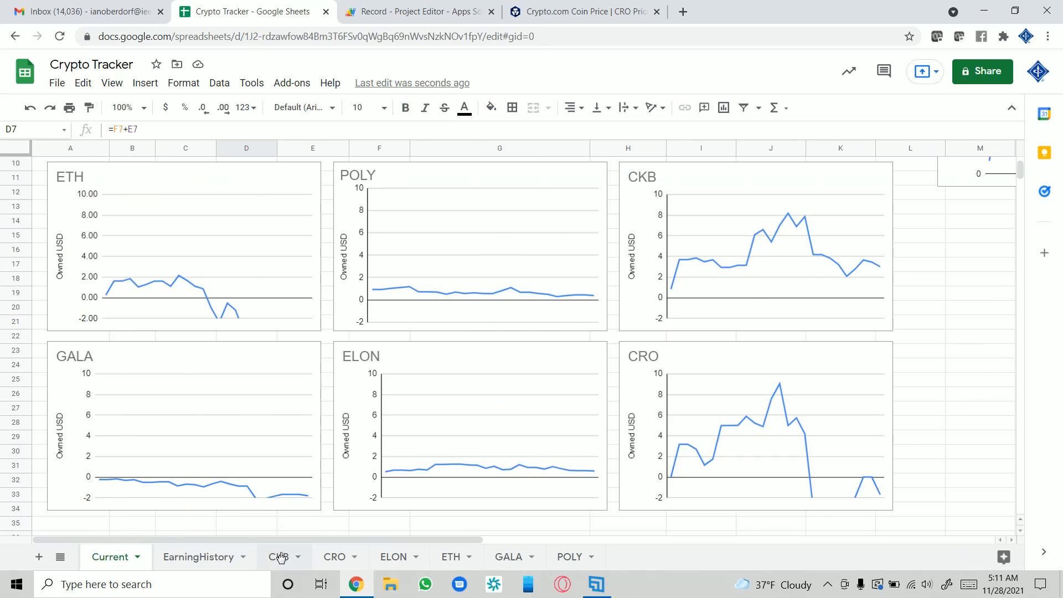
# - Copy the line chart on the CKB sheet
pyautogui.click(280, 556)
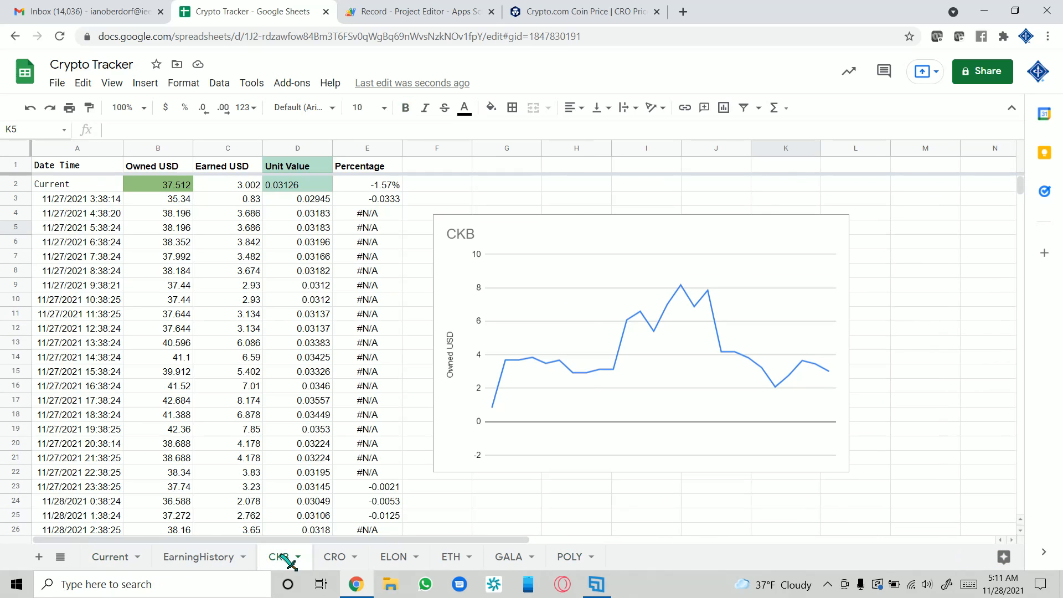
pyautogui.click(525, 264)
pyautogui.rightClick(525, 226)
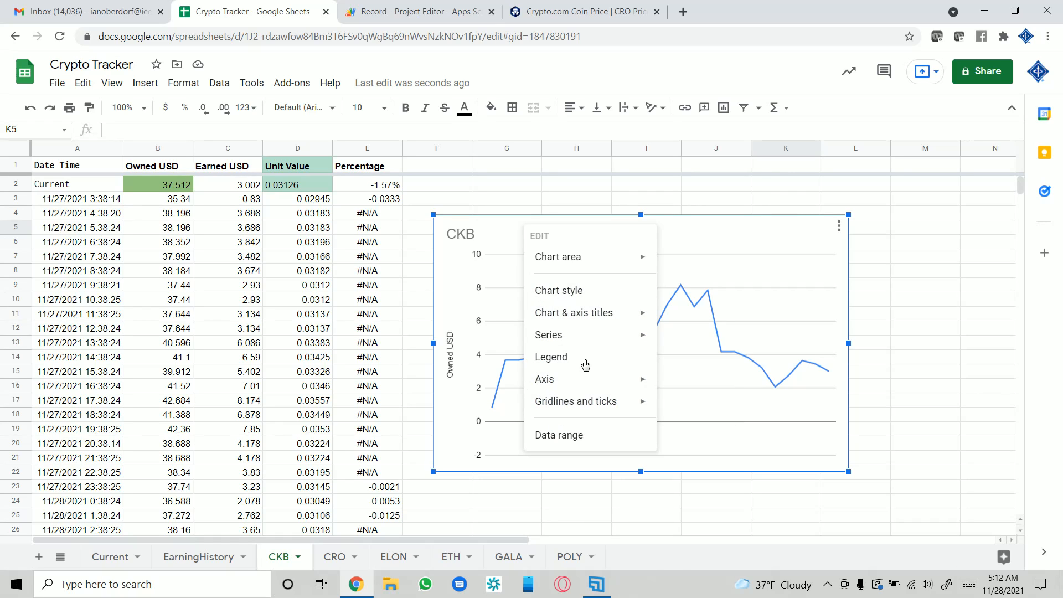
pyautogui.click(837, 225)
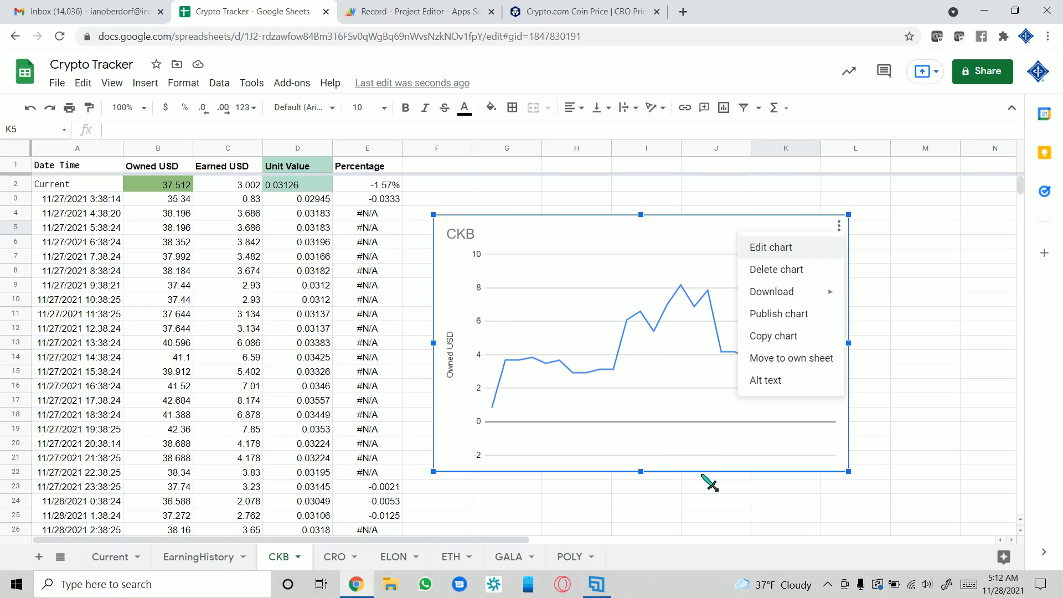
pyautogui.click(980, 258)
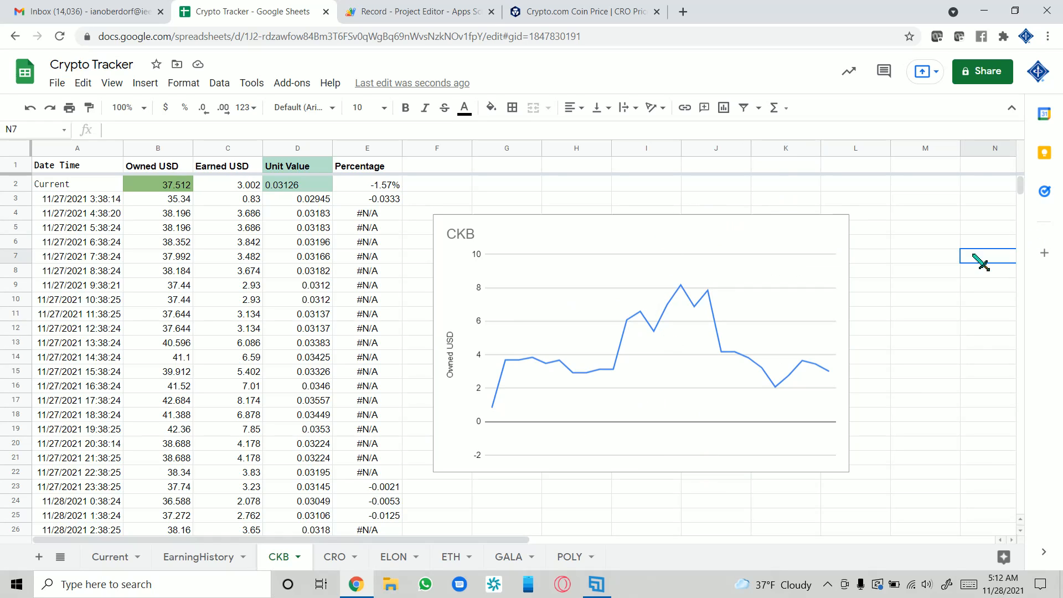
pyautogui.click(798, 273)
pyautogui.click(838, 227)
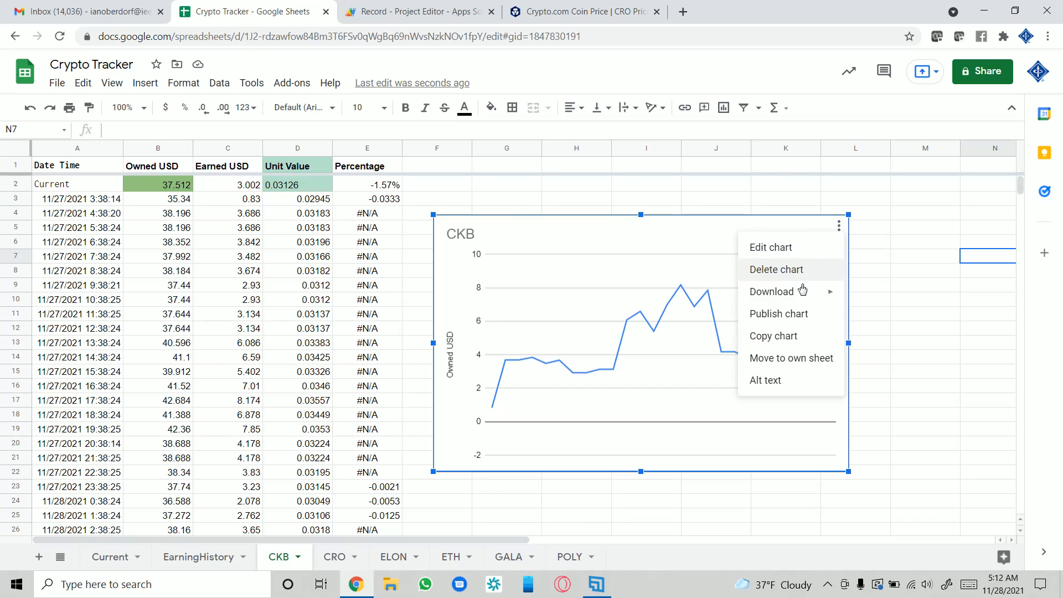
pyautogui.click(798, 339)
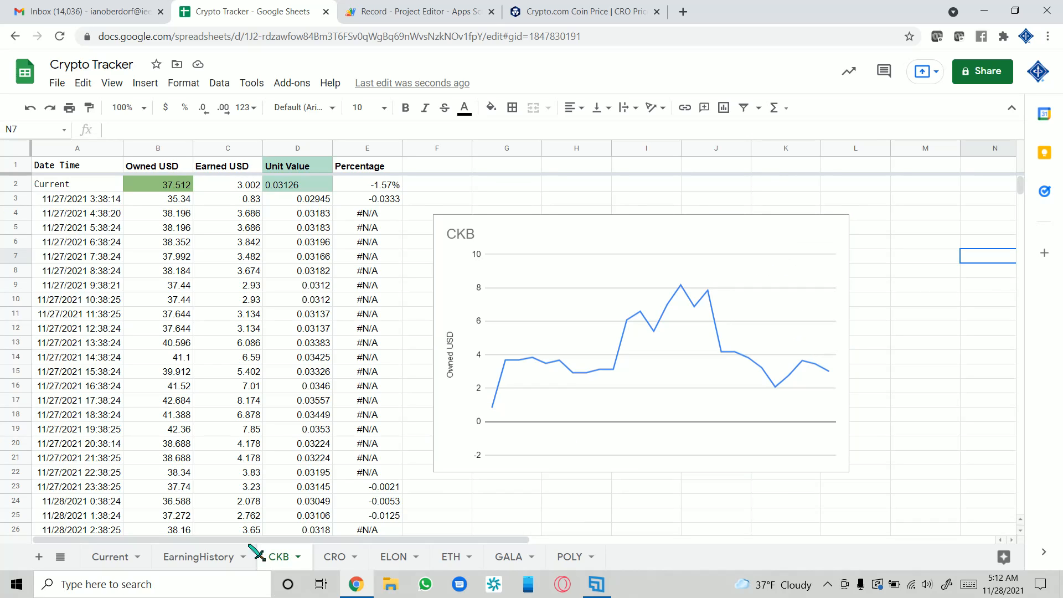
# - Paste the copied CKB chart onto the Current sheet, and delete the pasted duplicate
pyautogui.click(97, 560)
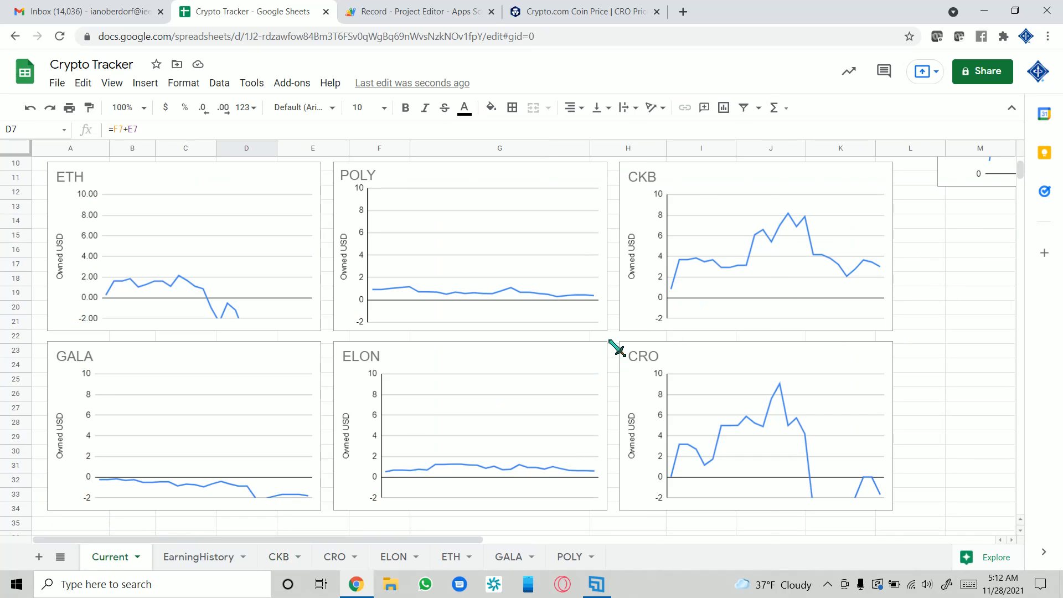
pyautogui.rightClick(610, 342)
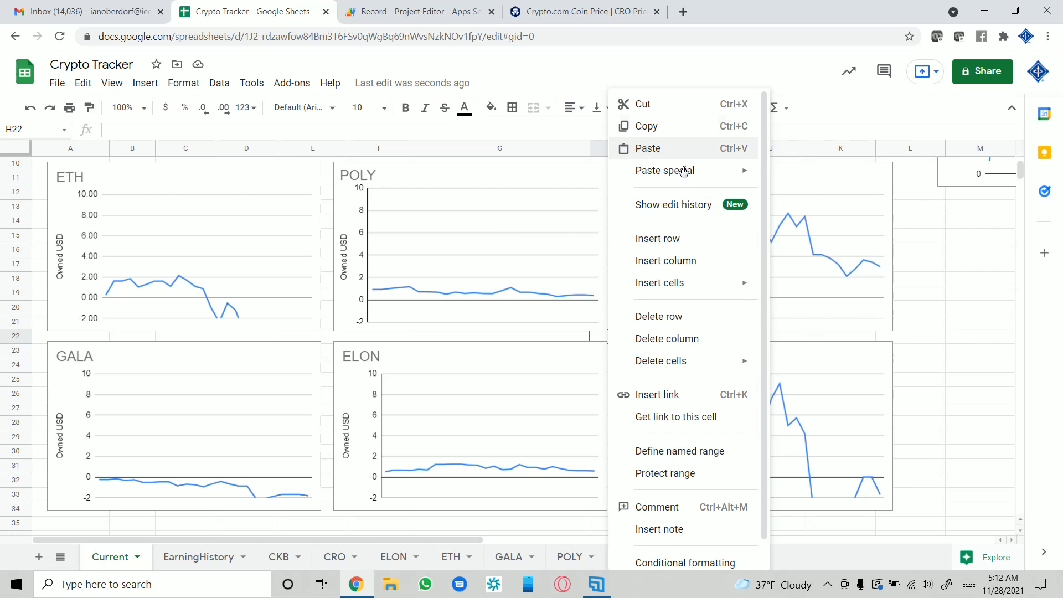
pyautogui.moveTo(684, 173)
pyautogui.click(684, 150)
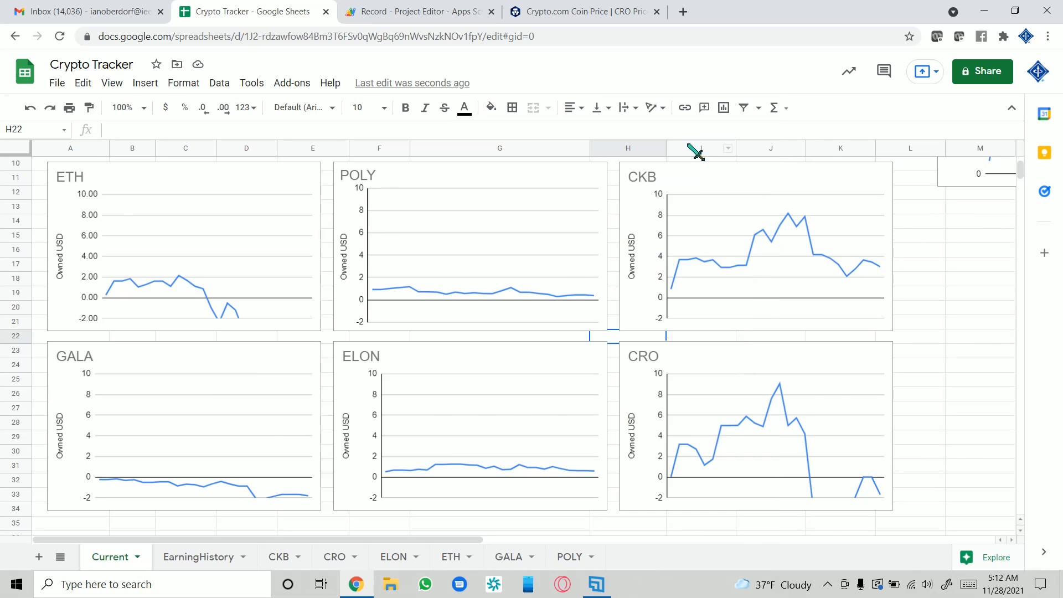
pyautogui.scroll(-1, 696, 173)
pyautogui.moveTo(810, 394); pyautogui.dragTo(441, 238)
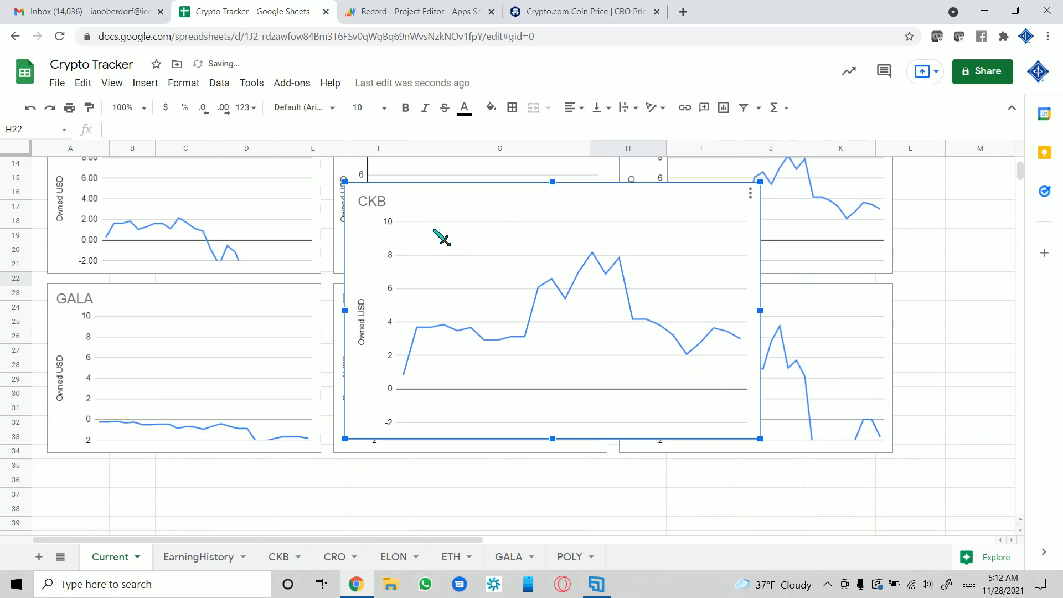
pyautogui.press('Delete')
# - Examine the six coin charts below the table and the Earned chart beside it on the Current sheet
pyautogui.scroll(4, 274, 305)
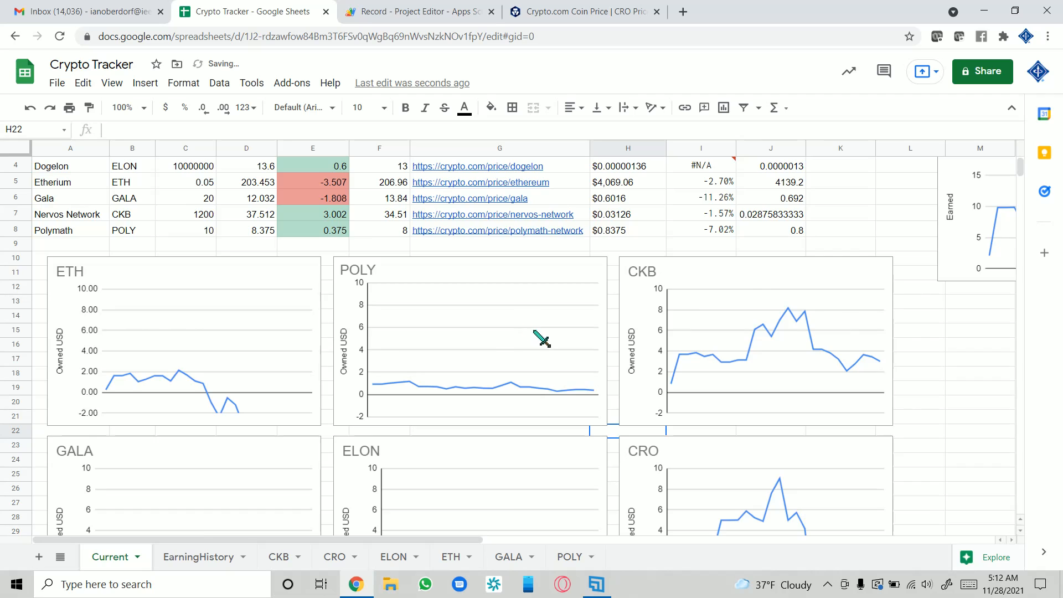
pyautogui.scroll(-1, 534, 332)
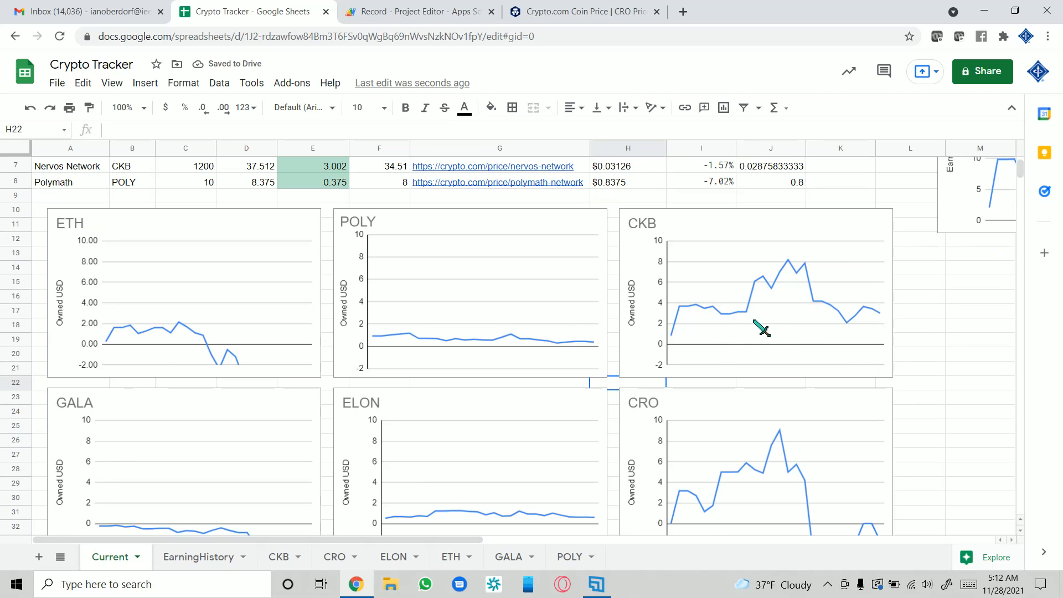
pyautogui.scroll(-2, 570, 334)
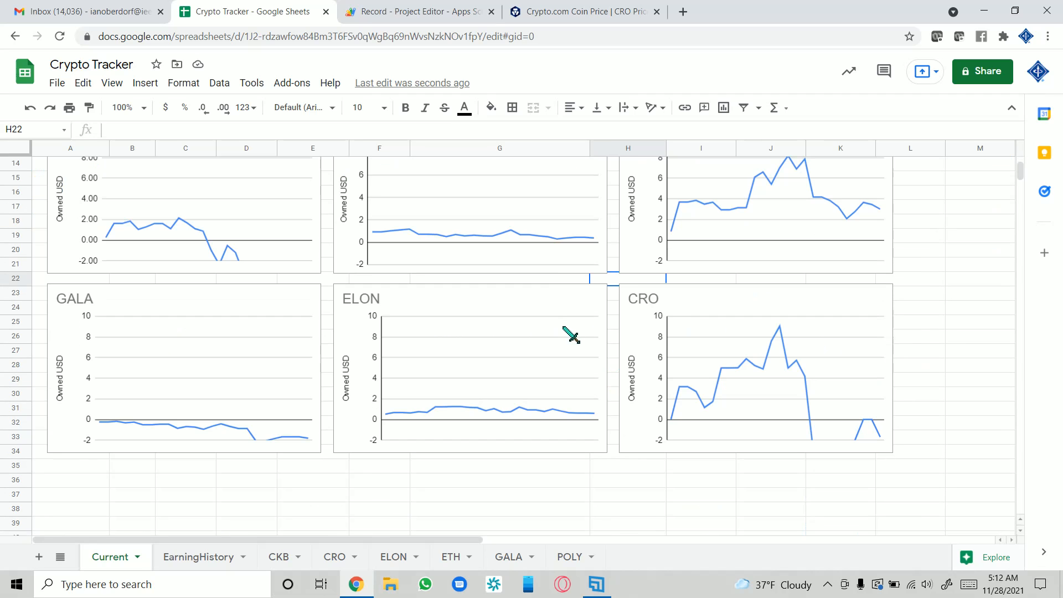
pyautogui.scroll(4, 541, 280)
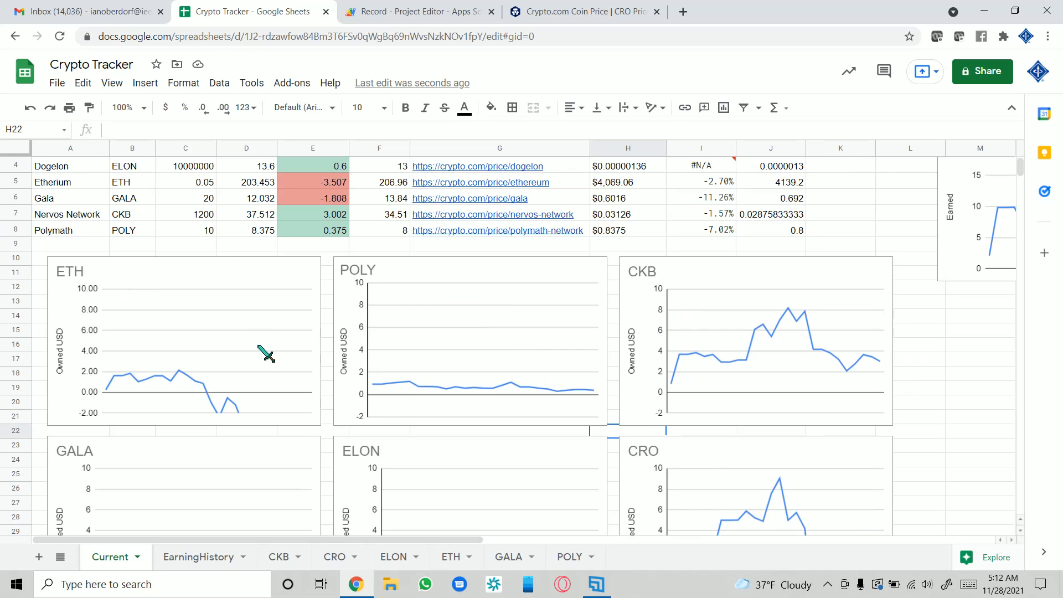
pyautogui.scroll(-2, 532, 356)
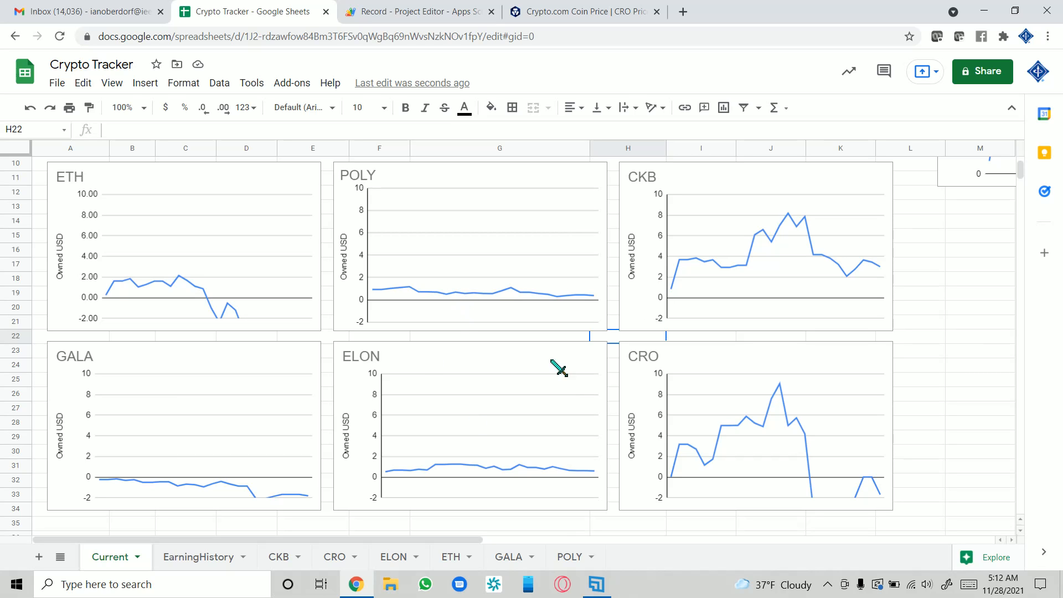
pyautogui.moveTo(410, 540); pyautogui.dragTo(619, 540)
pyautogui.scroll(3, 641, 380)
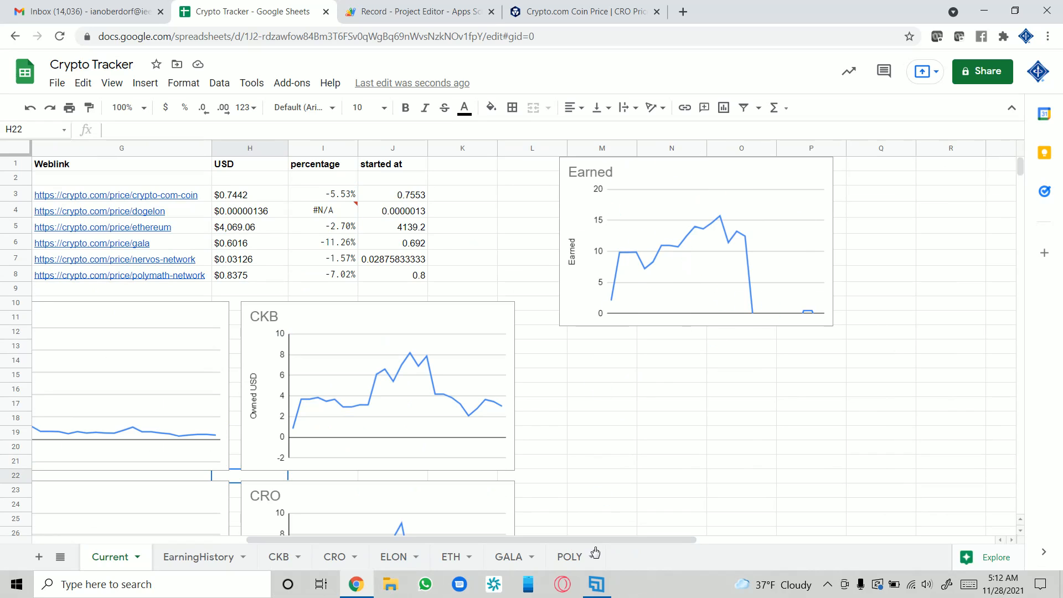
pyautogui.moveTo(588, 541); pyautogui.dragTo(526, 541)
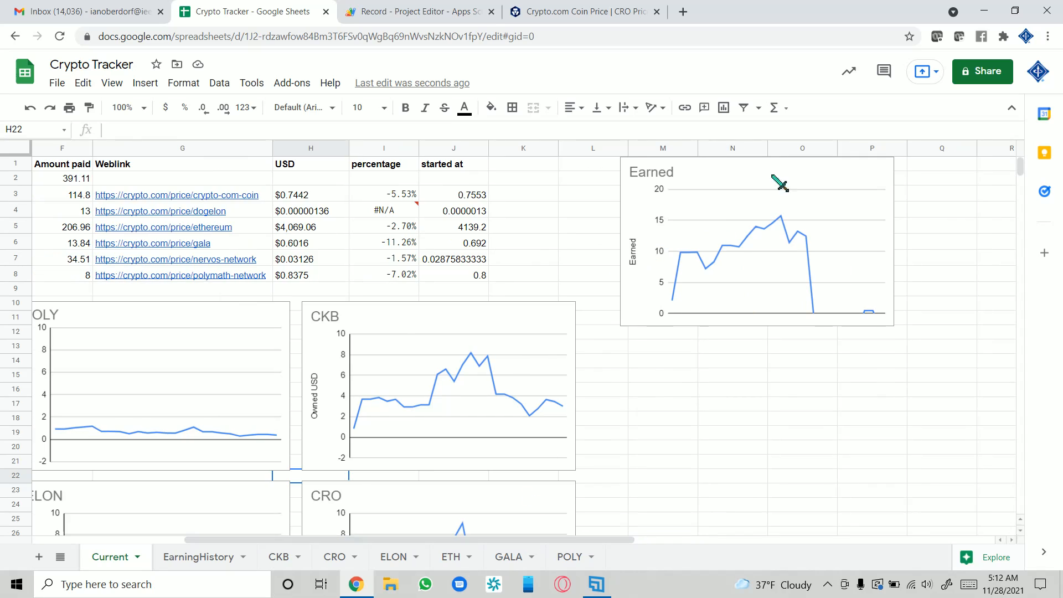
pyautogui.click(666, 217)
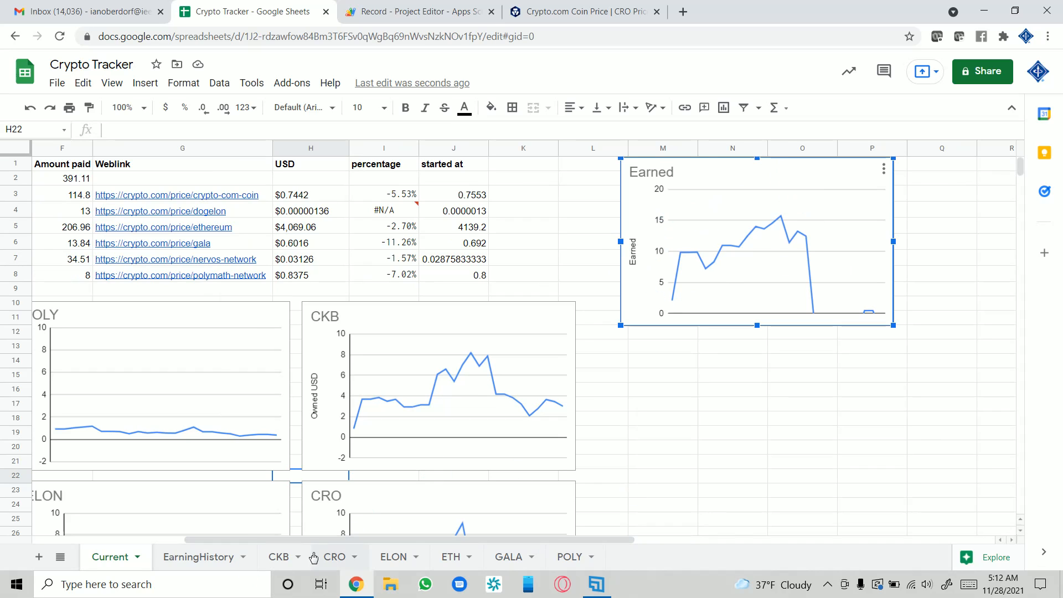
# - On the EarningHistory sheet, set the Earned chart's vertical axis minimum to -10 and move its upper-left corner near cell D2
pyautogui.click(199, 557)
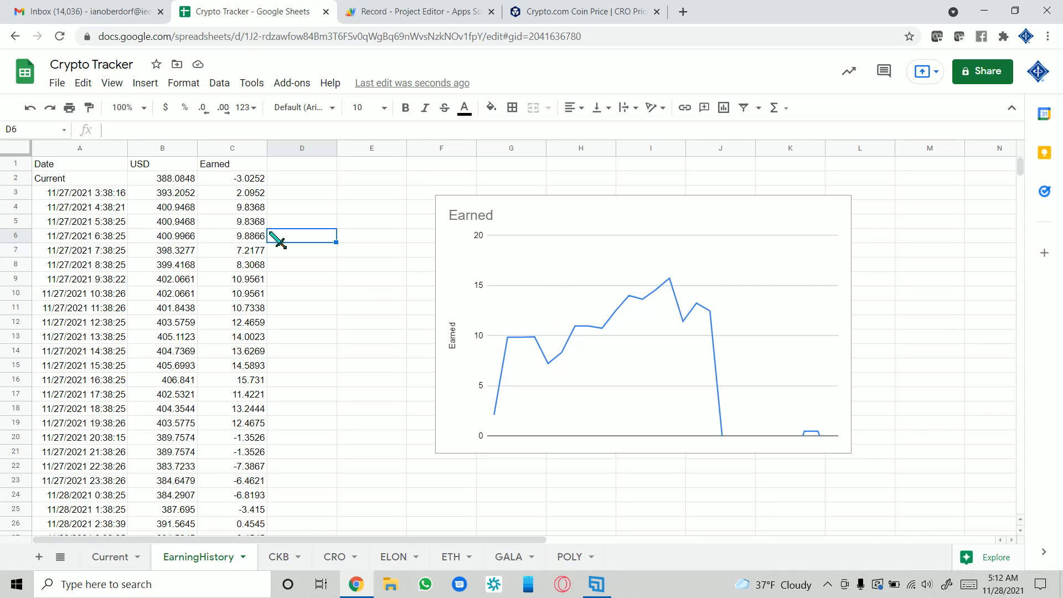
pyautogui.click(233, 148)
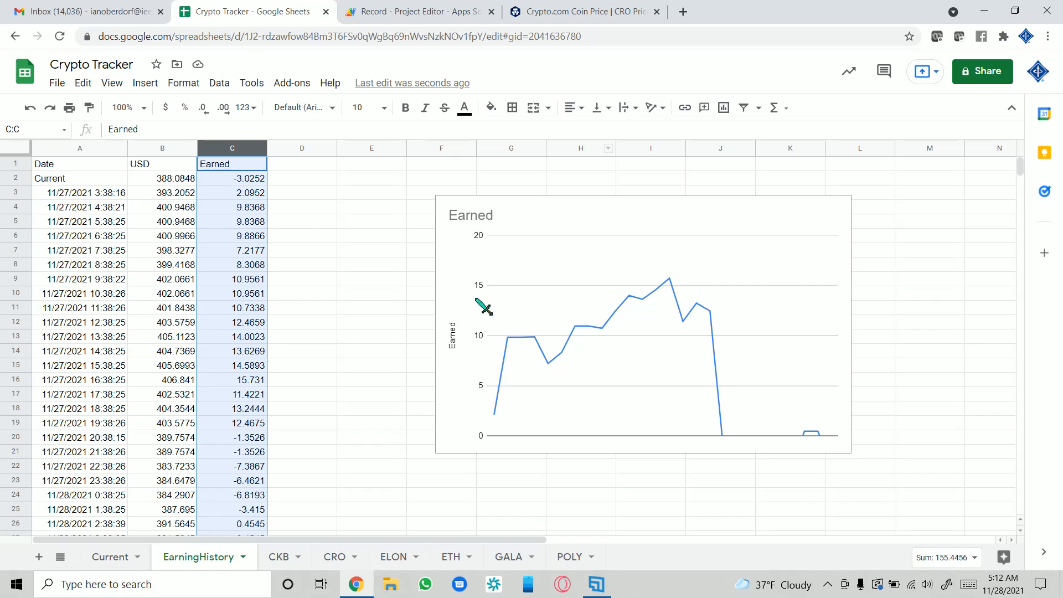
pyautogui.click(471, 314)
pyautogui.click(247, 253)
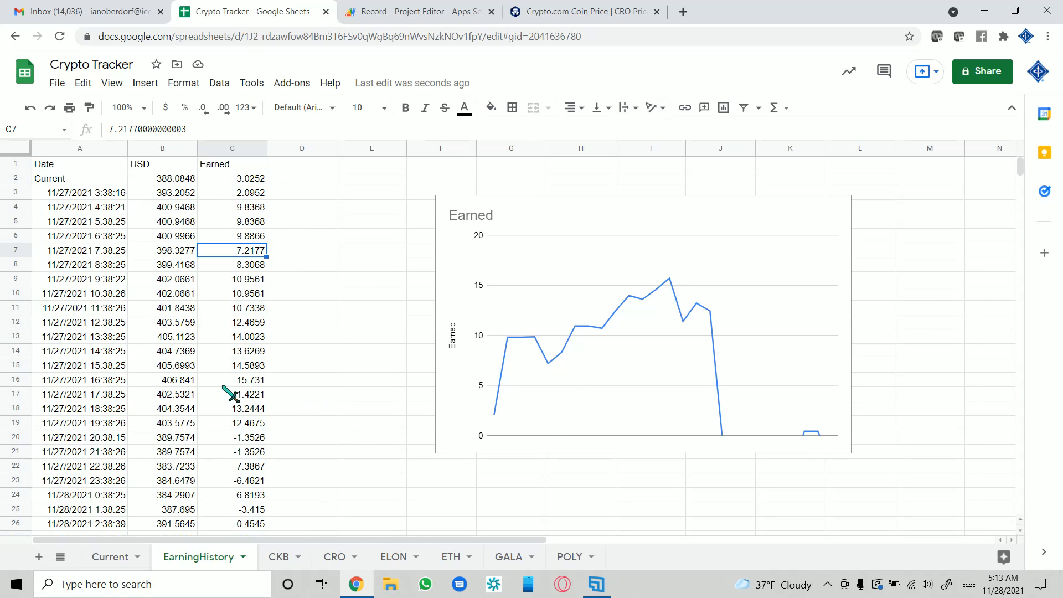
pyautogui.scroll(-3, 275, 457)
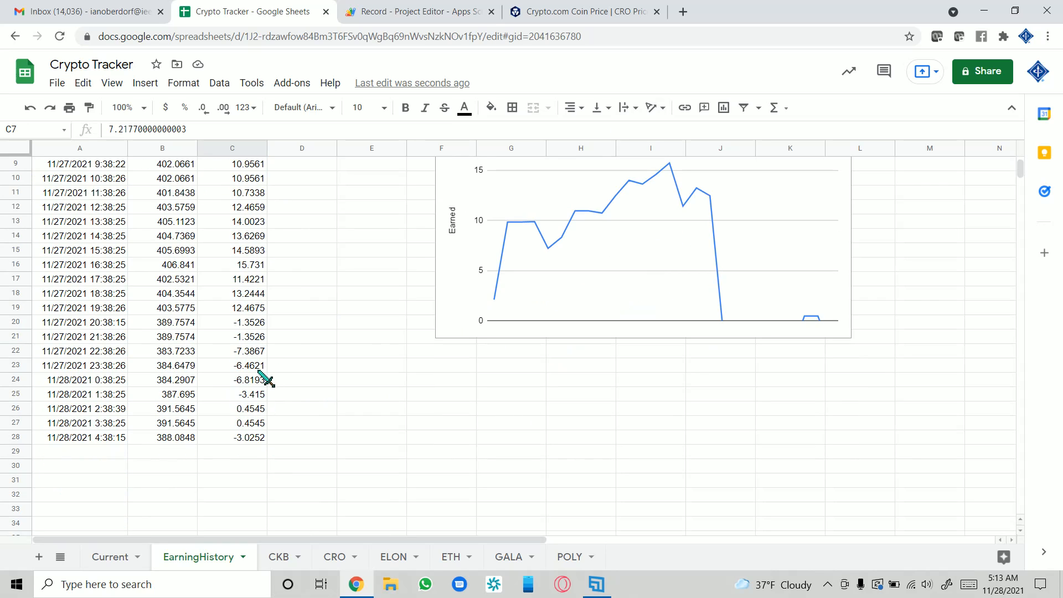
pyautogui.click(492, 230)
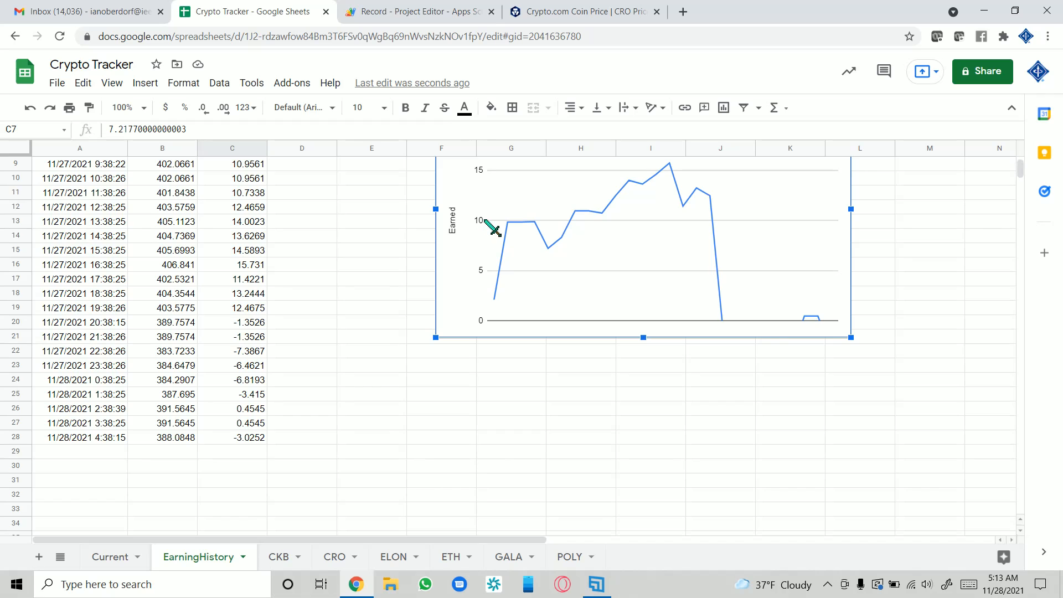
pyautogui.scroll(3, 490, 244)
pyautogui.doubleClick(482, 241)
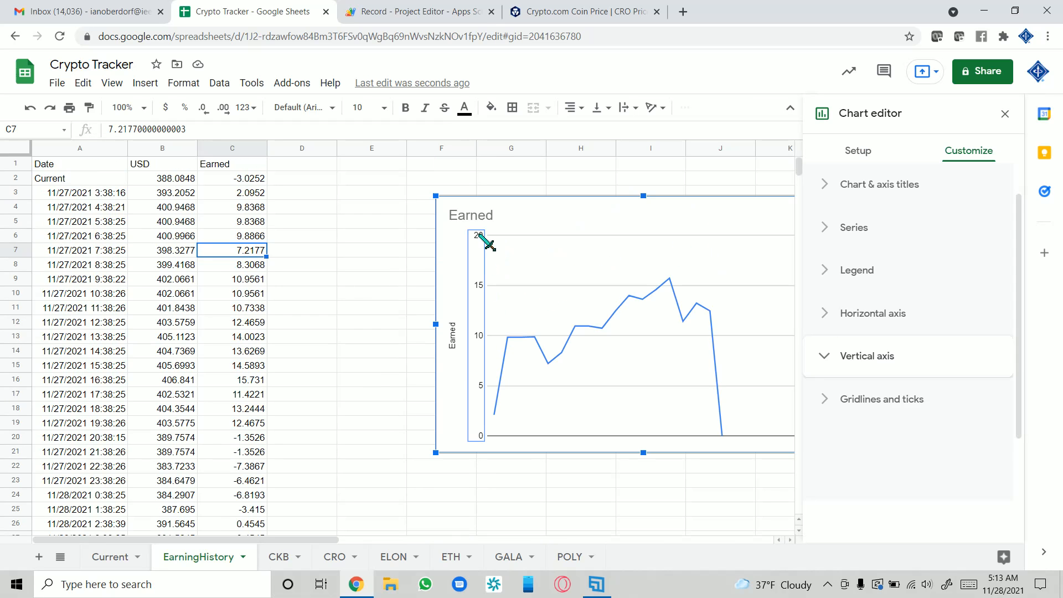
pyautogui.scroll(-5, 871, 364)
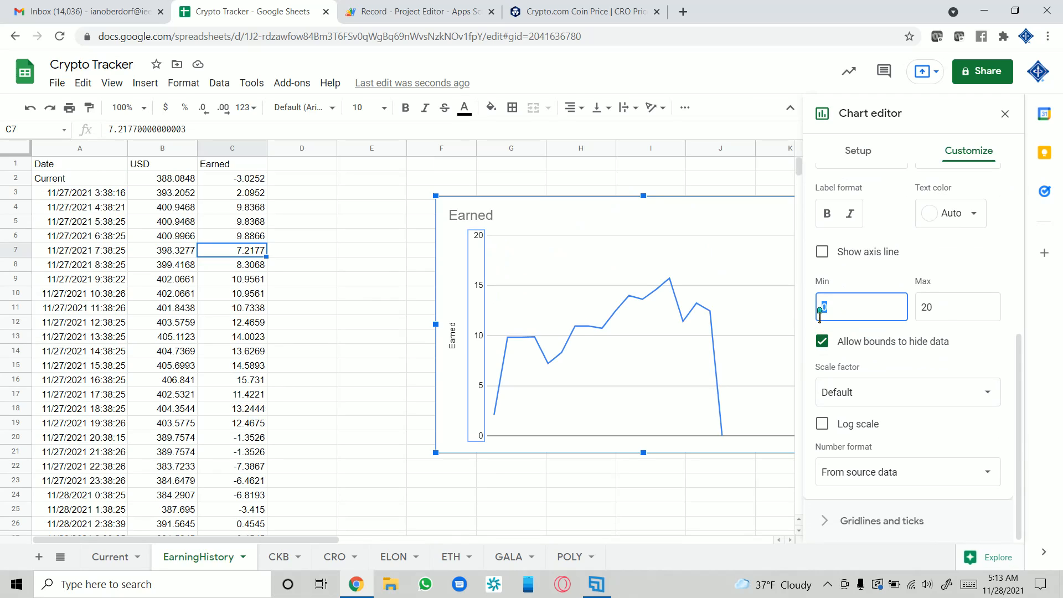
pyautogui.write('-1')
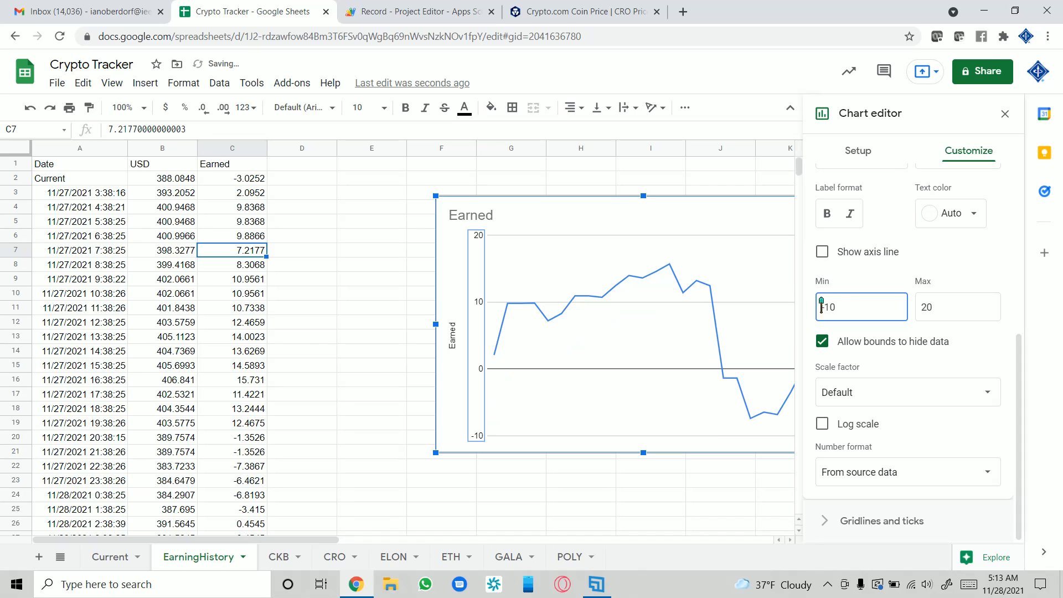
pyautogui.click(397, 285)
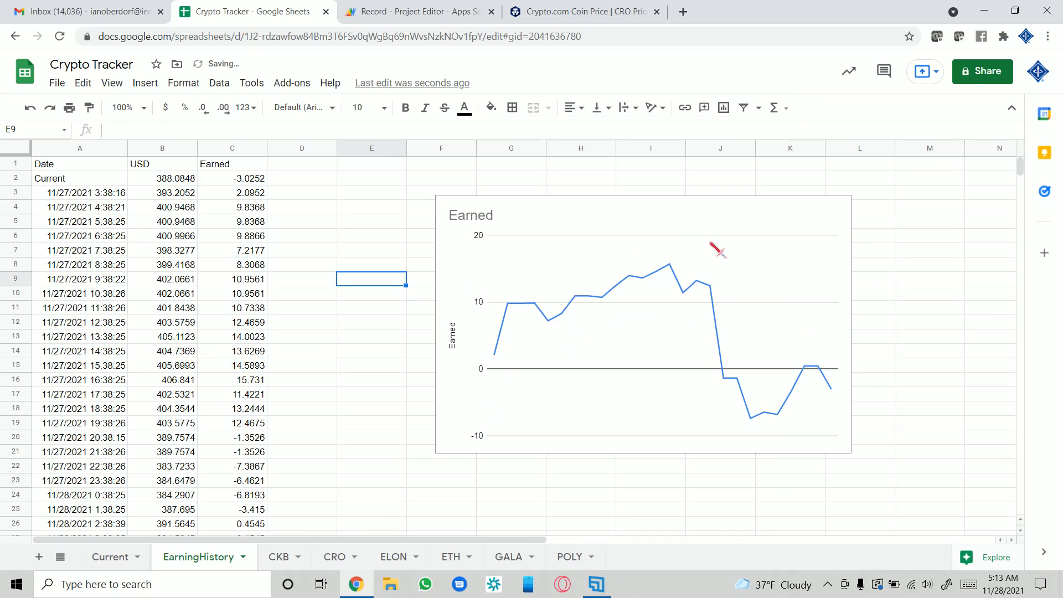
pyautogui.click(665, 229)
pyautogui.moveTo(679, 217); pyautogui.dragTo(547, 194)
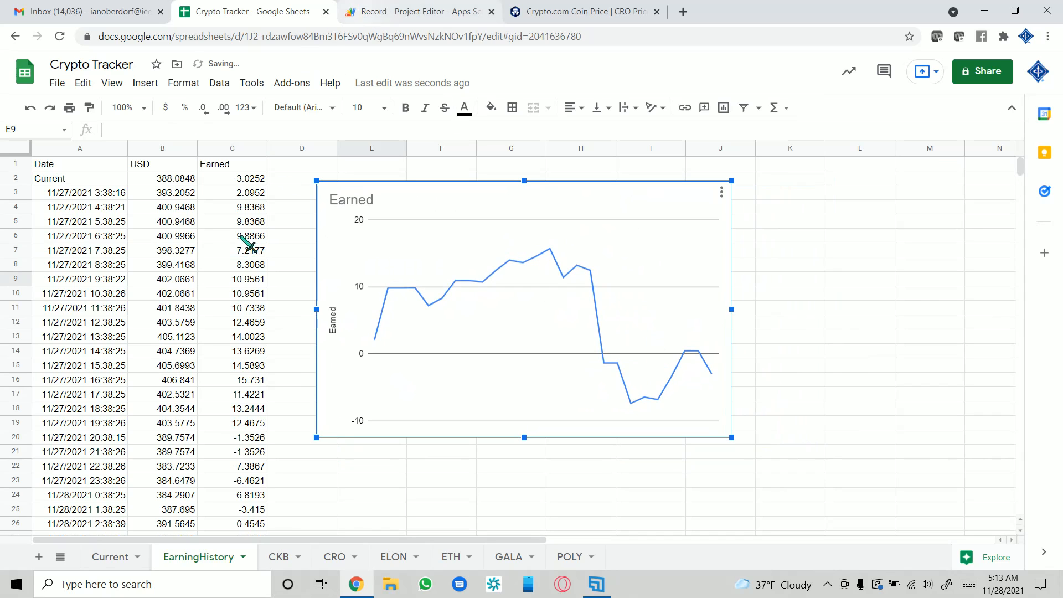
# - Set the vertical axis minimum of the Current sheet's Earned chart to -10
pyautogui.click(107, 566)
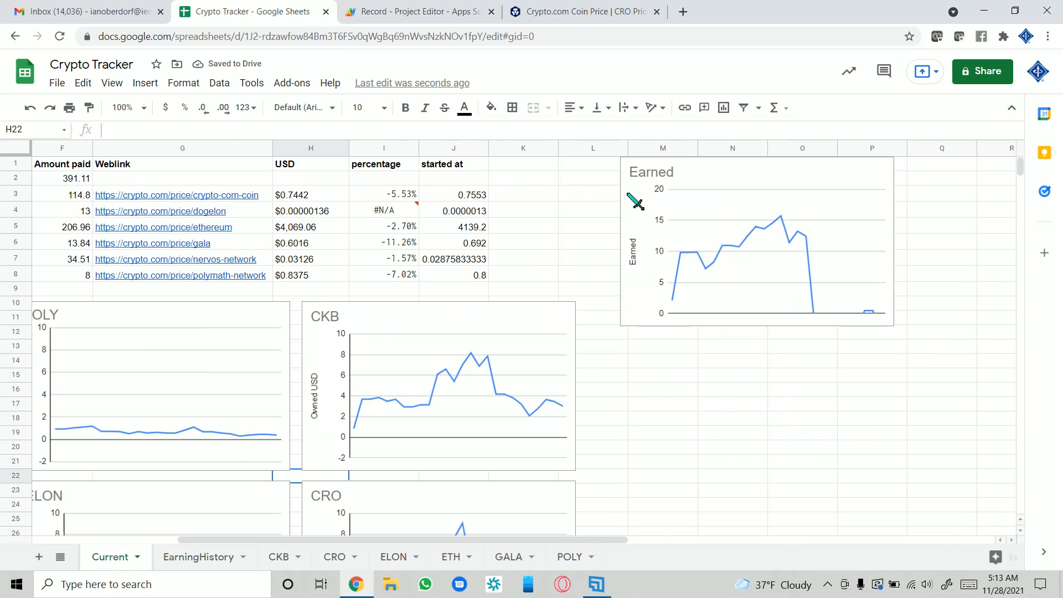
pyautogui.click(664, 229)
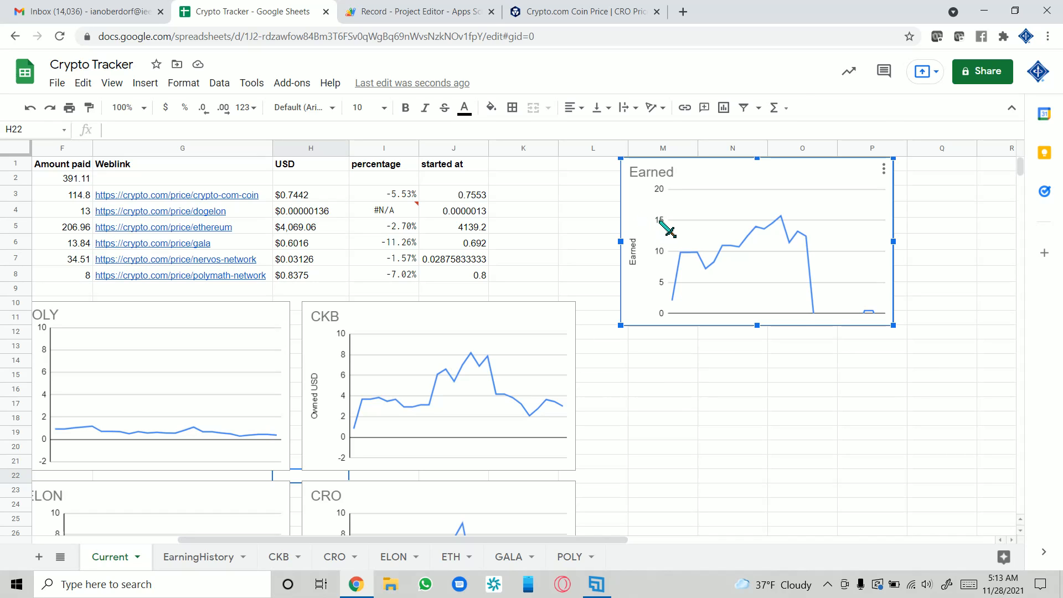
pyautogui.doubleClick(667, 230)
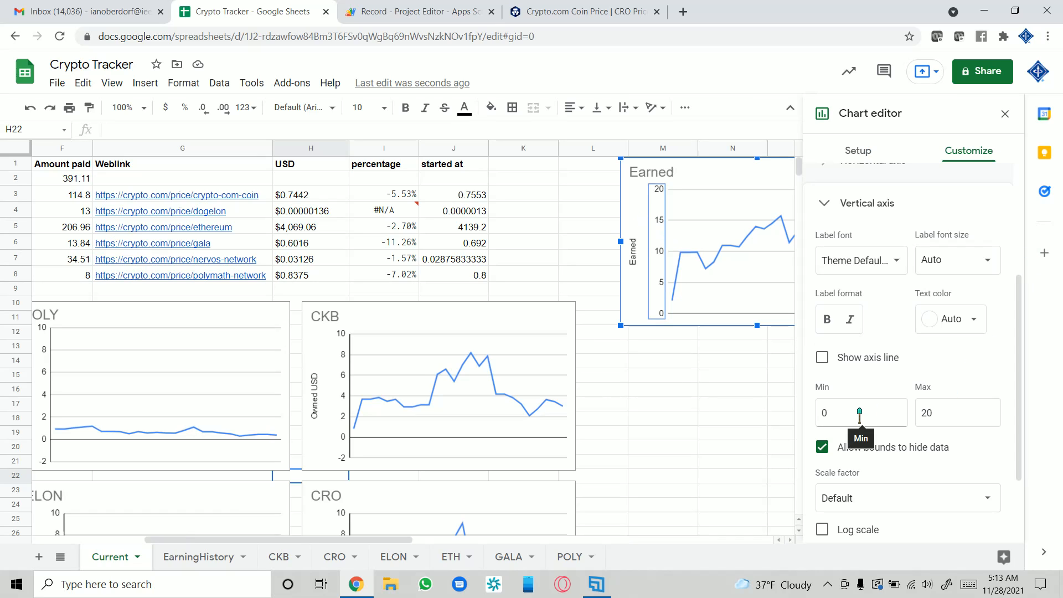
pyautogui.doubleClick(821, 413)
pyautogui.write('-1')
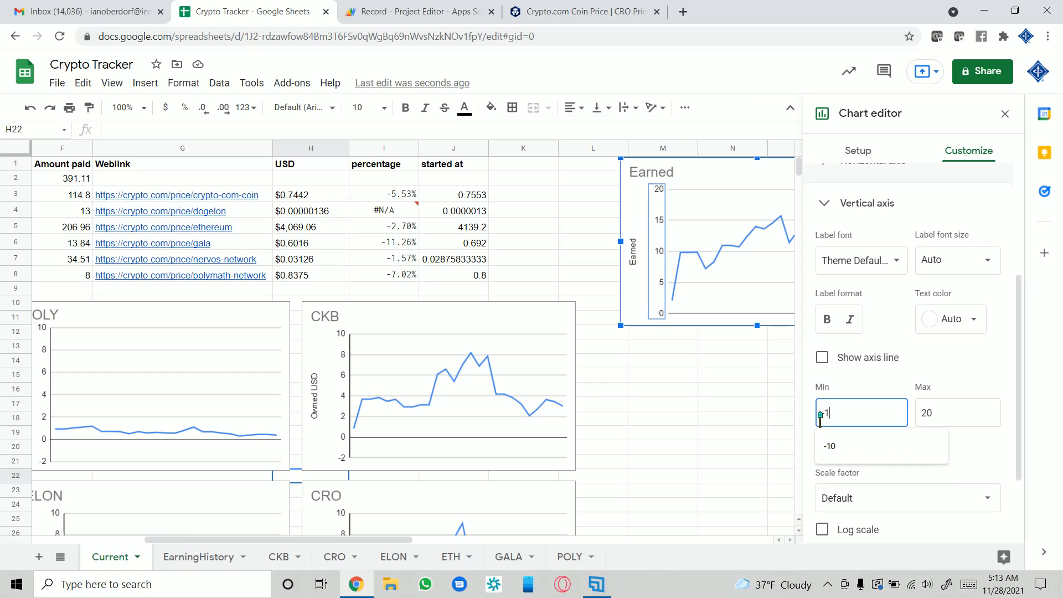
pyautogui.write('0')
pyautogui.click(707, 422)
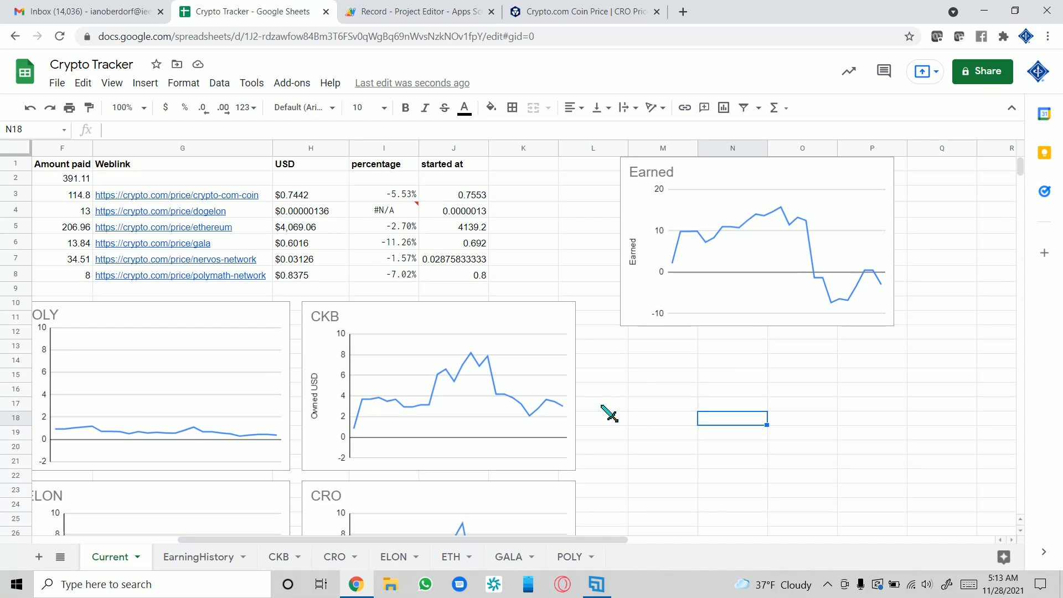
pyautogui.scroll(-2, 381, 461)
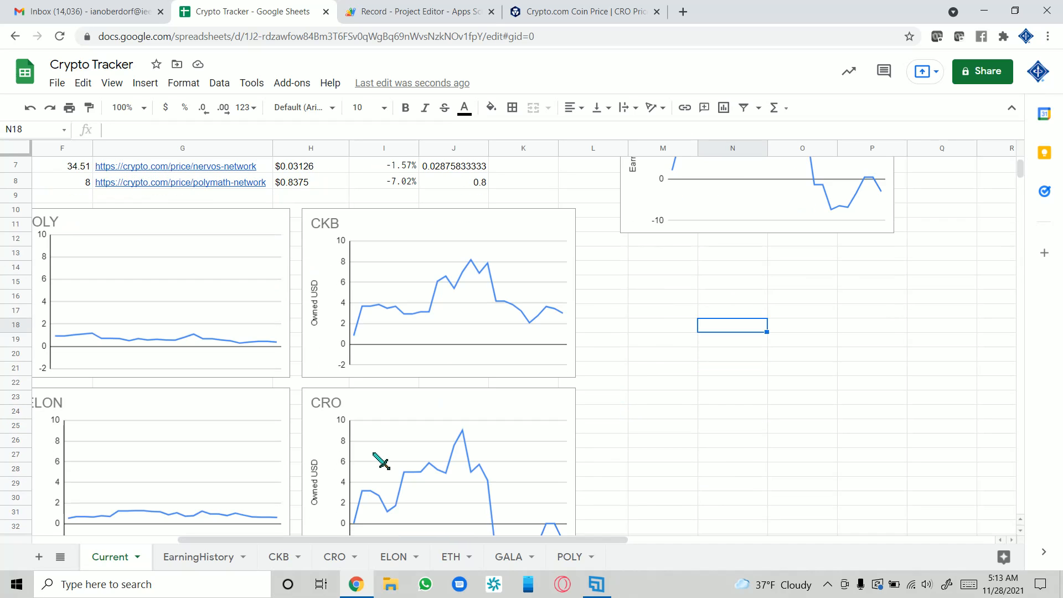
pyautogui.hscroll(-5, 448, 549)
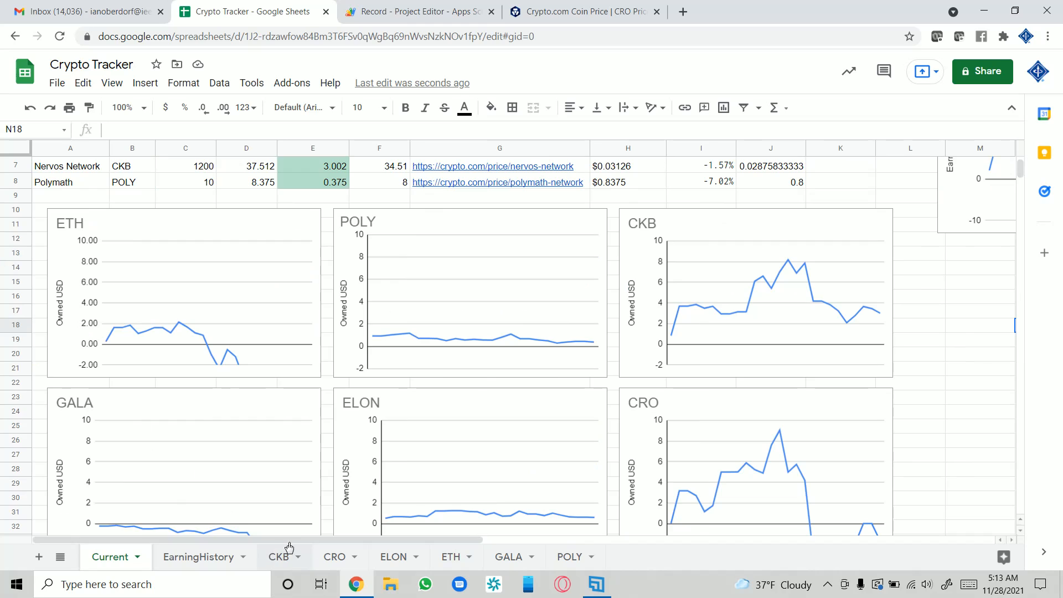
# - Switch to the Crypto.com Coin price page and examine its 24-hour price chart, CRO price statistics and coin description
pyautogui.scroll(-2, 352, 441)
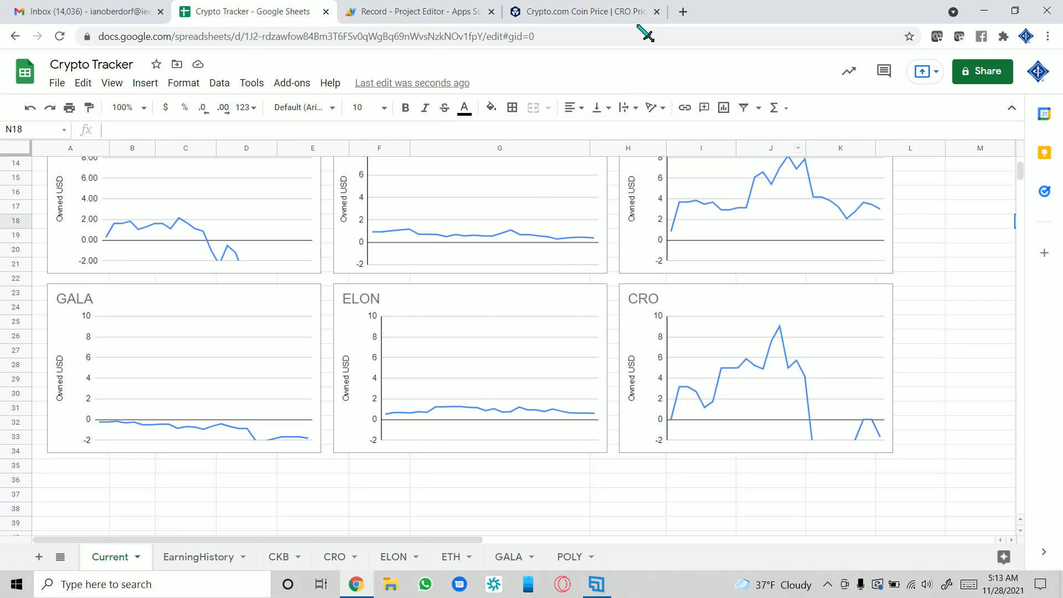
pyautogui.click(620, 12)
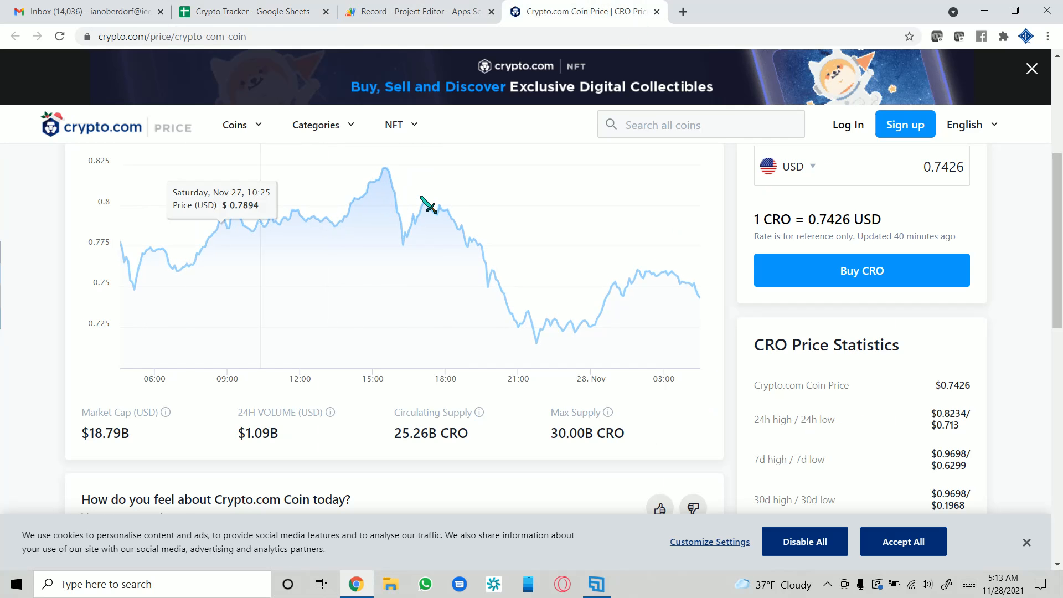
pyautogui.scroll(-3, 641, 361)
pyautogui.scroll(8, 634, 364)
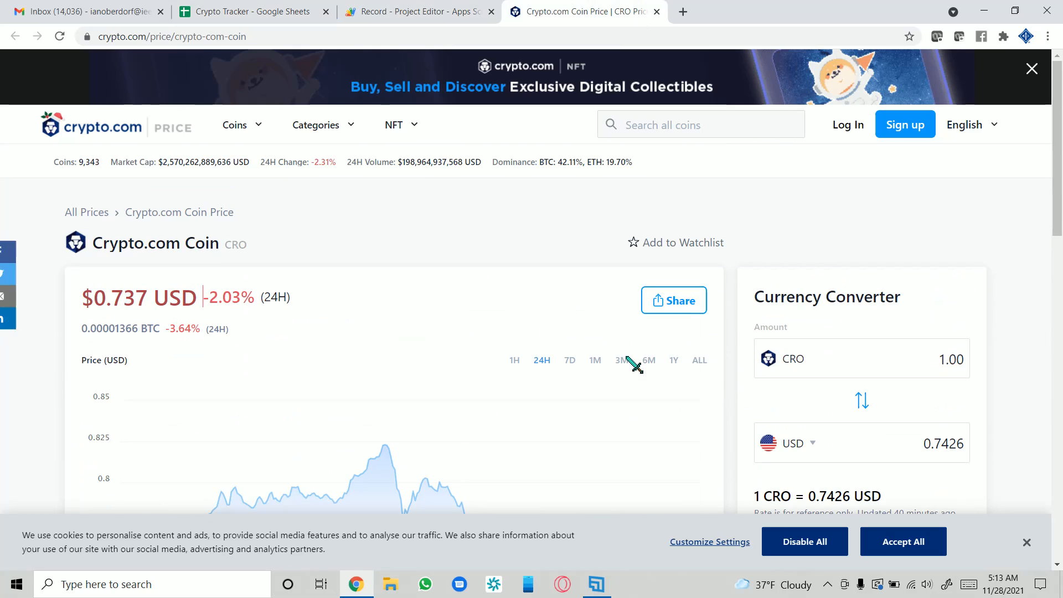
pyautogui.scroll(-4, 633, 365)
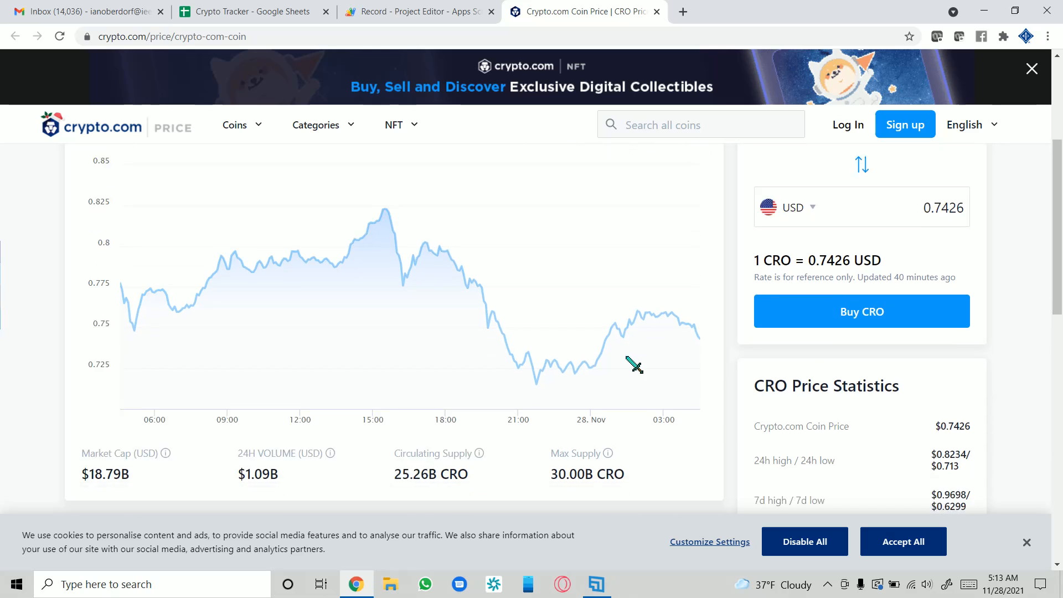
pyautogui.scroll(-2, 634, 365)
pyautogui.scroll(-4, 361, 346)
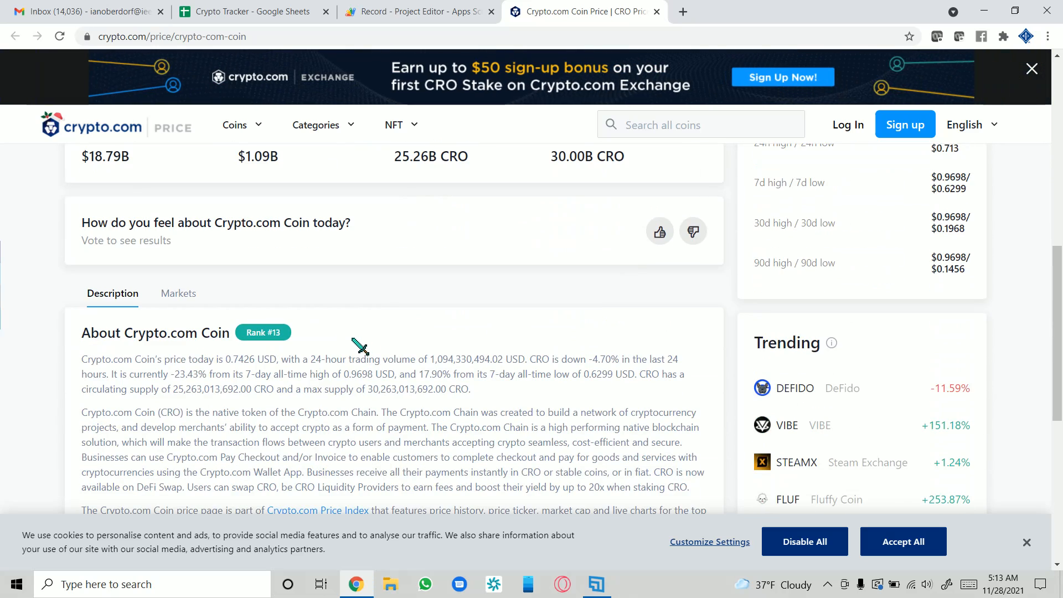
pyautogui.scroll(8, 361, 344)
pyautogui.scroll(-5, 360, 343)
pyautogui.scroll(1, 578, 336)
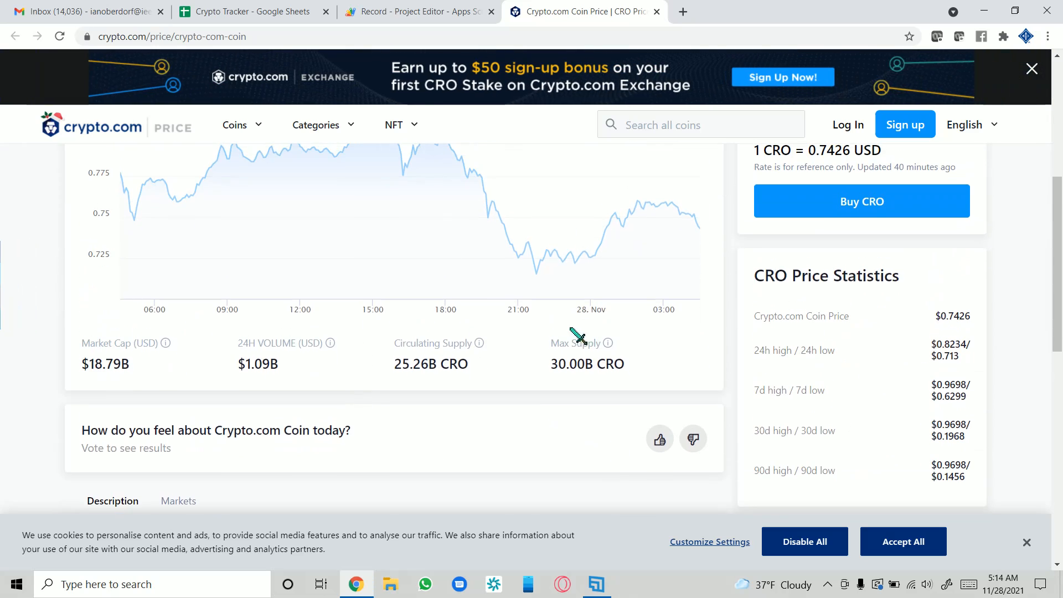
pyautogui.scroll(2, 394, 366)
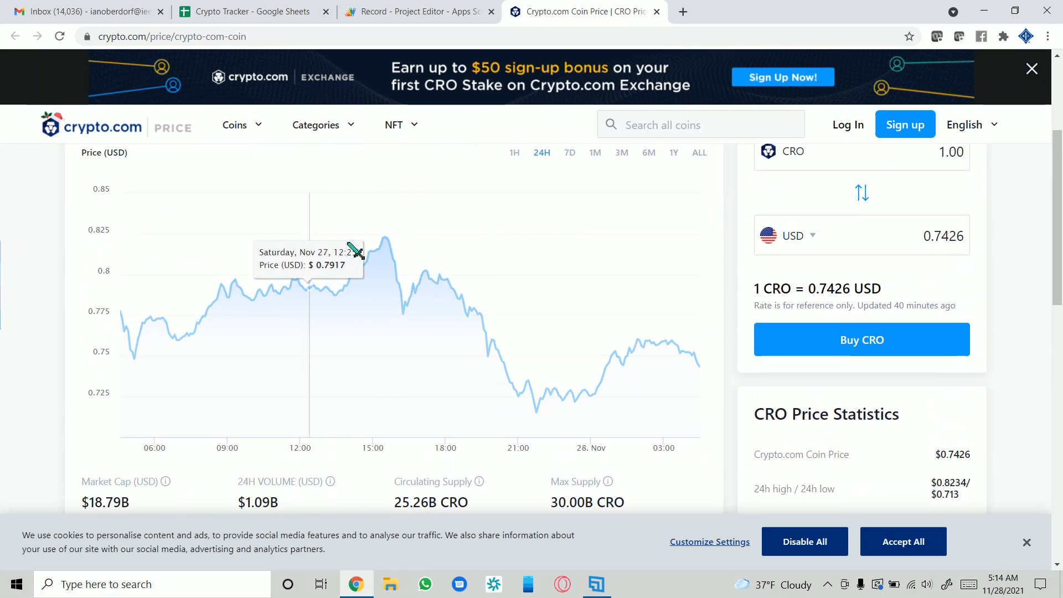
# - View the CRO price chart over its full history, over six months and over three months
pyautogui.click(695, 155)
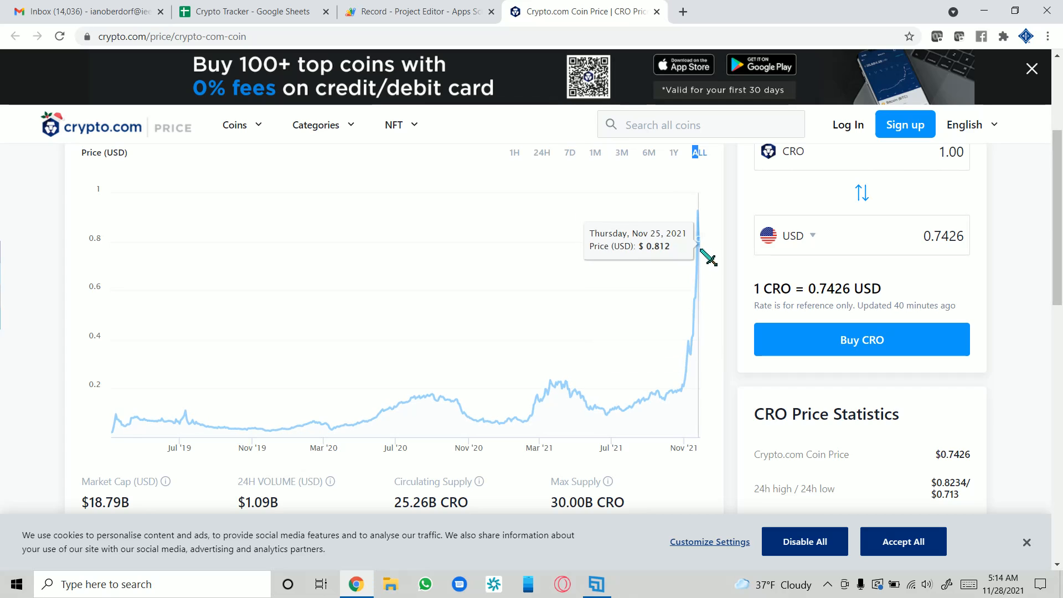
pyautogui.click(649, 153)
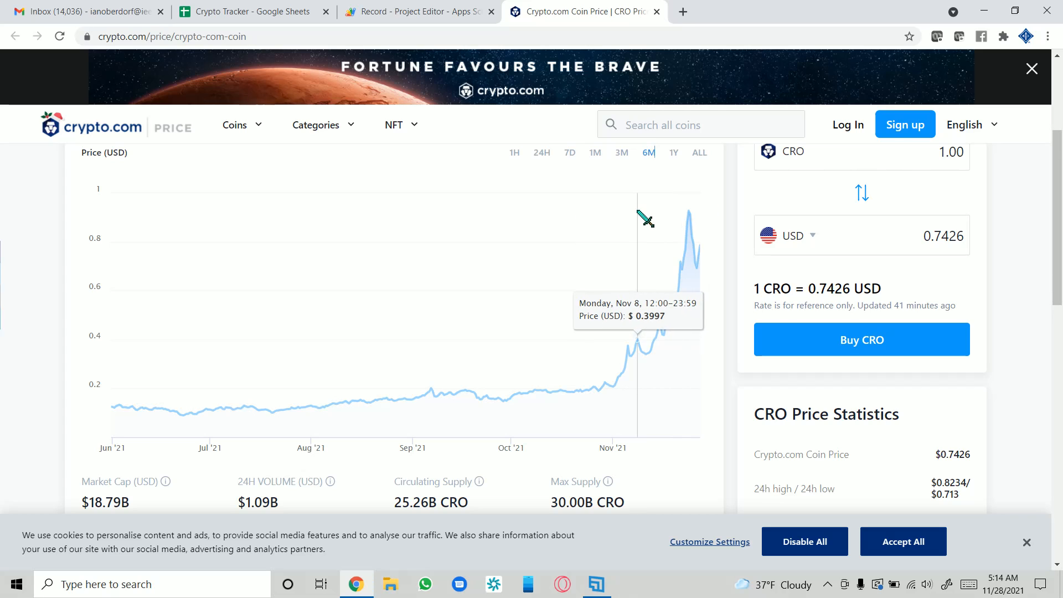
pyautogui.click(622, 152)
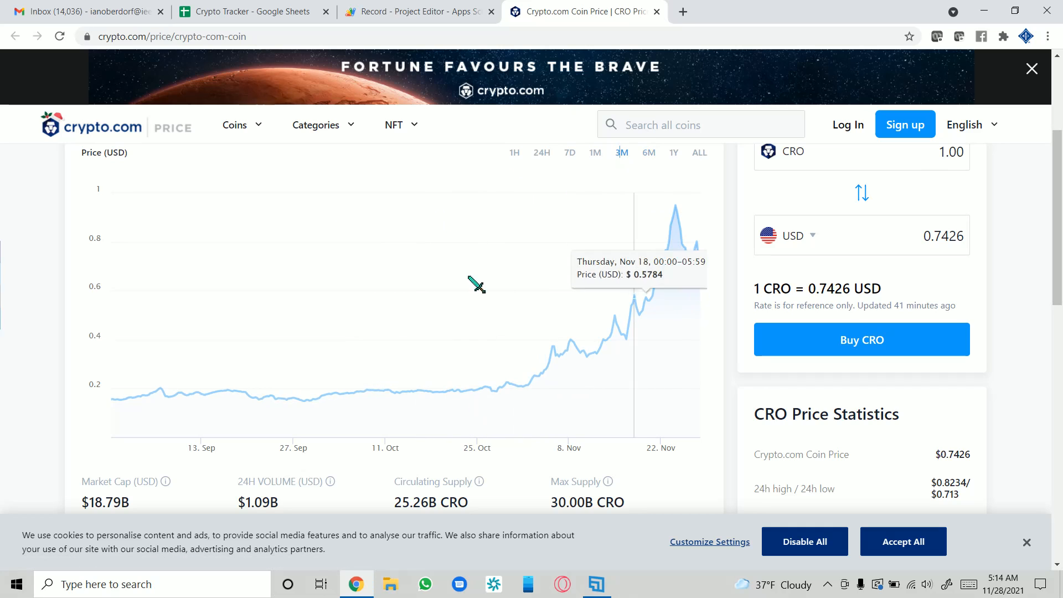
# - Open a new browser tab and start entering a web address, clearing the mistyped text
pyautogui.click(682, 11)
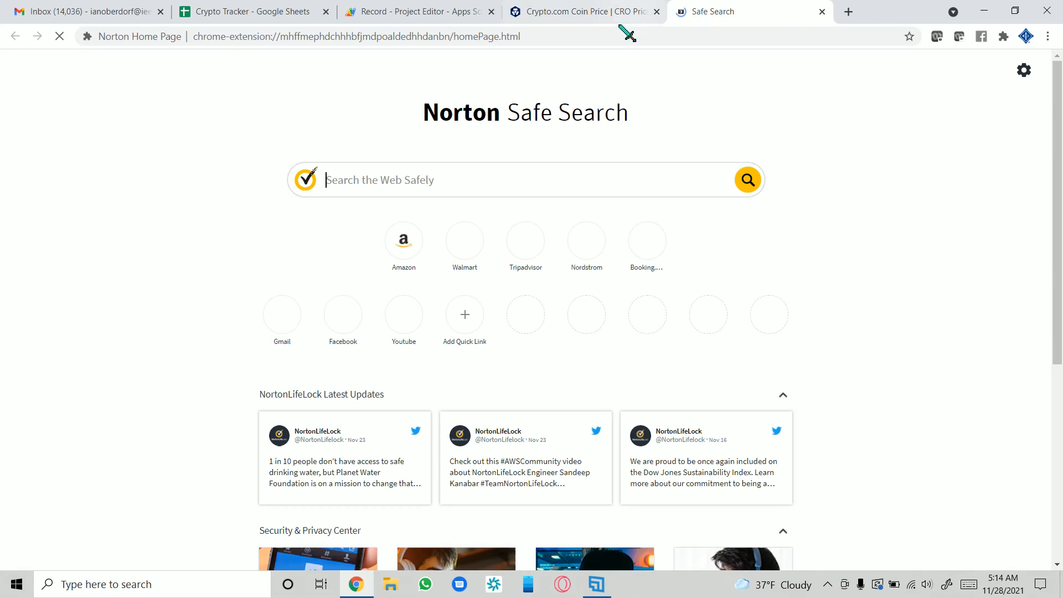
pyautogui.click(611, 31)
pyautogui.write('k')
pyautogui.press('BackSpace')
pyautogui.press('BackSpace')
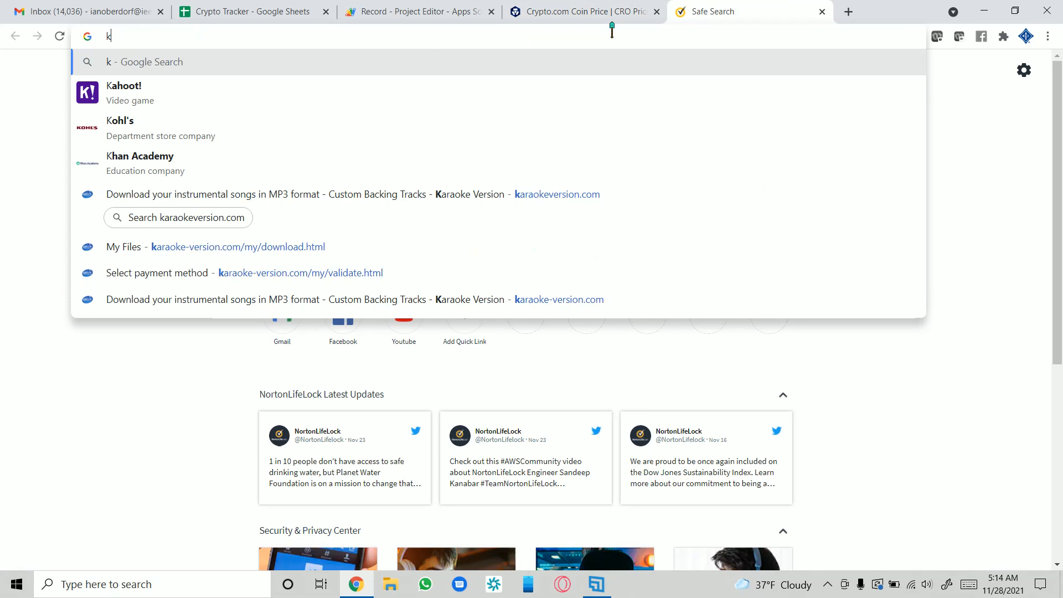
# - On the crypto.com price site, search the coins for "bit" and open the Bitcoin (BTC) price page
pyautogui.click(623, 14)
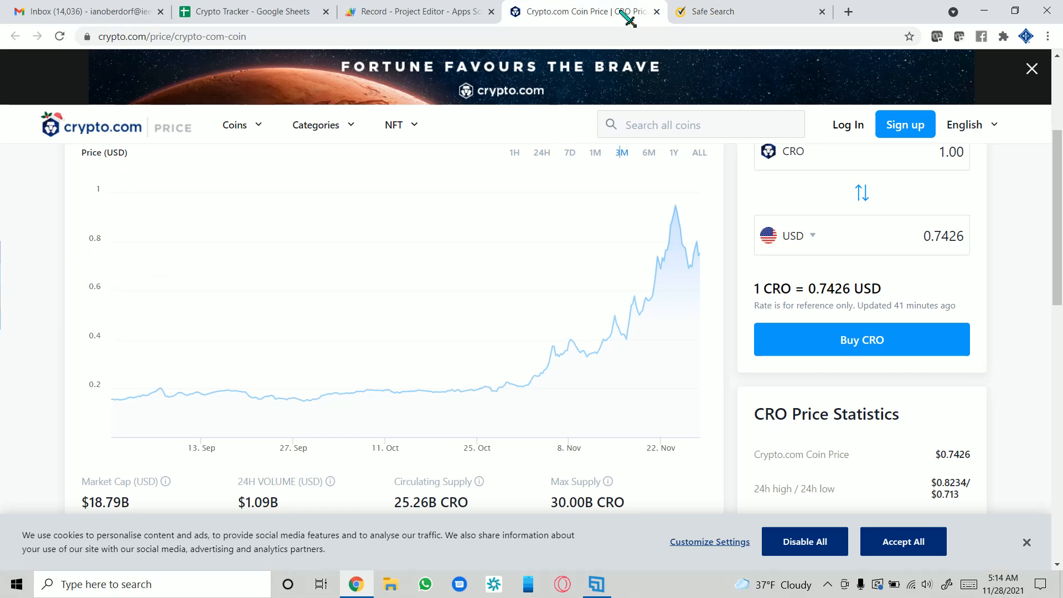
pyautogui.rightClick(729, 126)
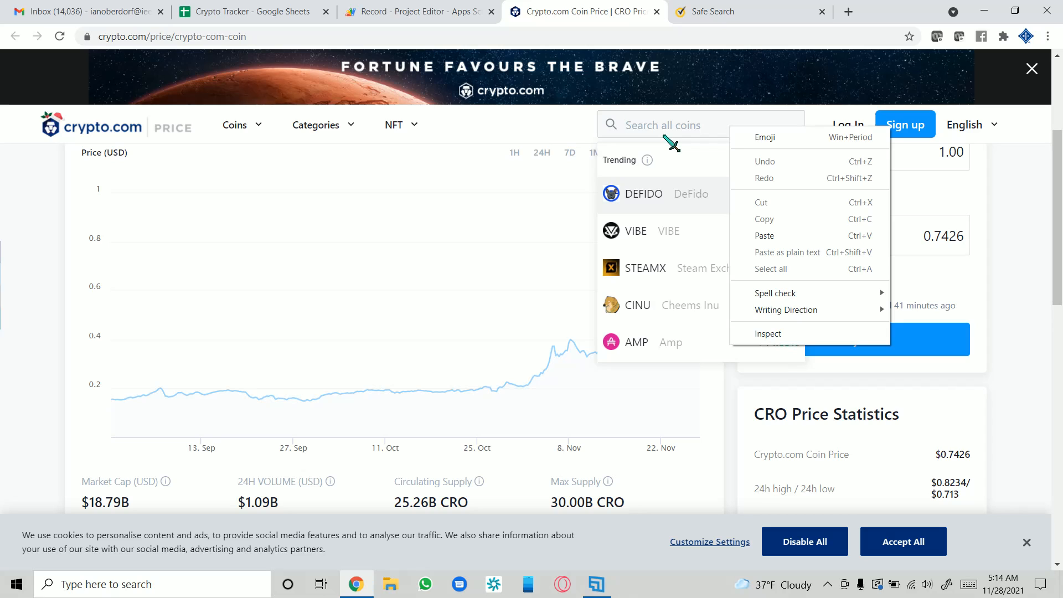
pyautogui.click(677, 116)
pyautogui.write('b')
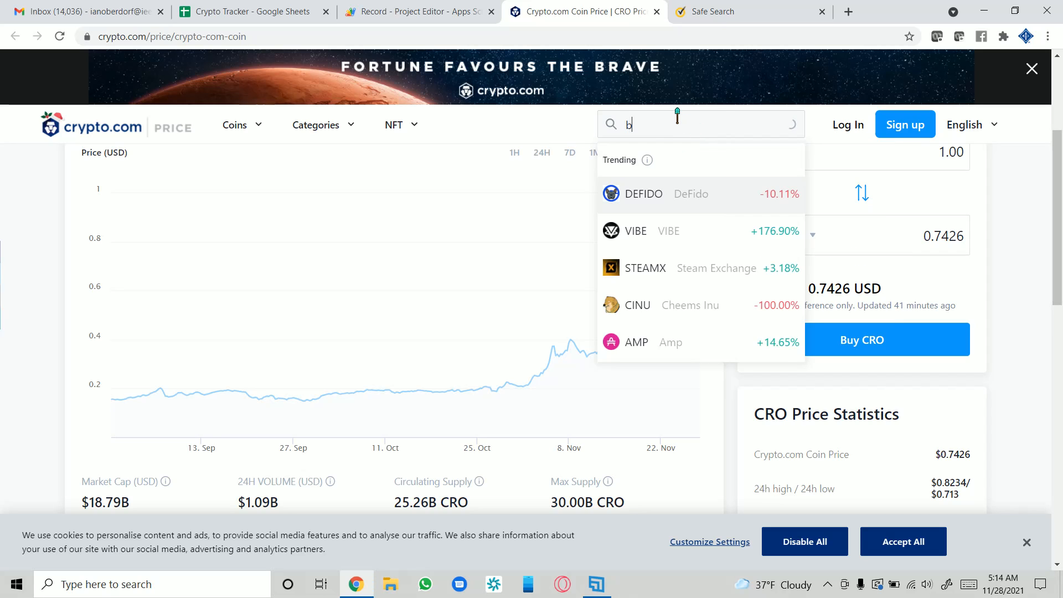
pyautogui.write('it')
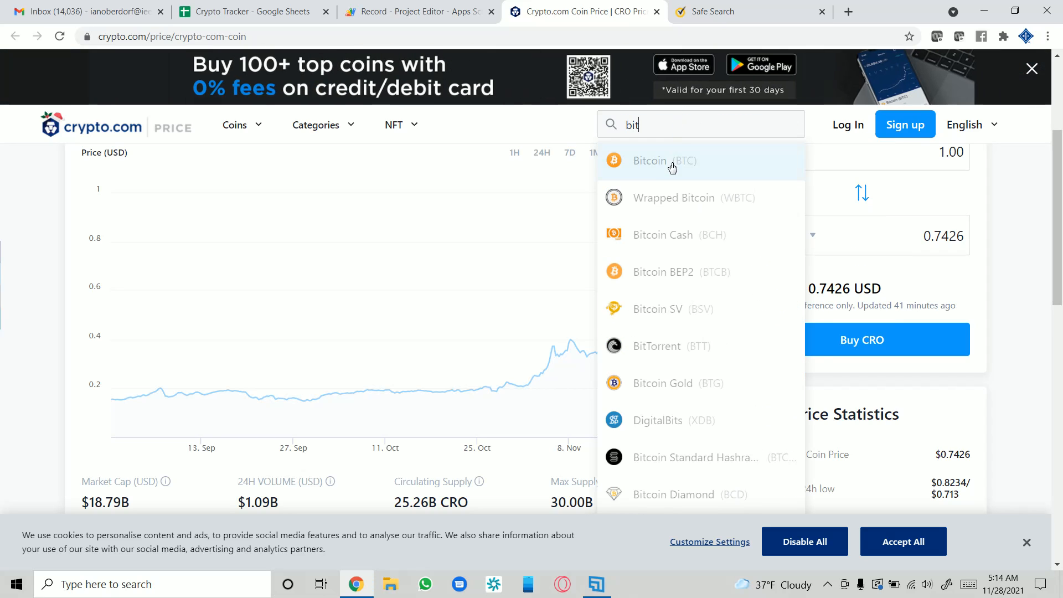
pyautogui.click(672, 164)
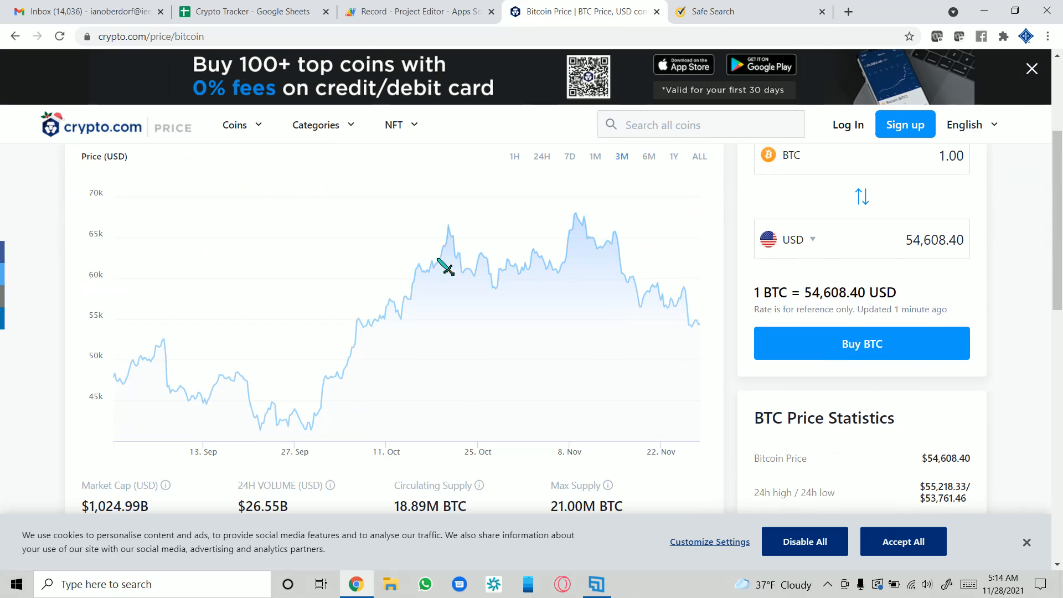
# - Show Bitcoin's price chart for its whole history and examine the price movements from year to year
pyautogui.click(699, 154)
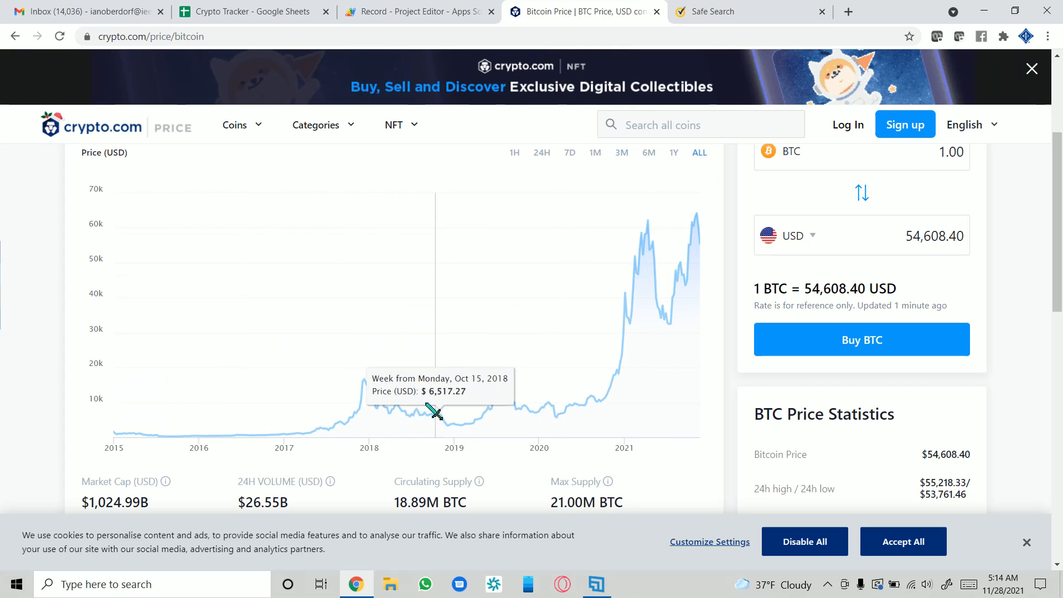
pyautogui.scroll(1, 360, 435)
pyautogui.scroll(-2, 331, 429)
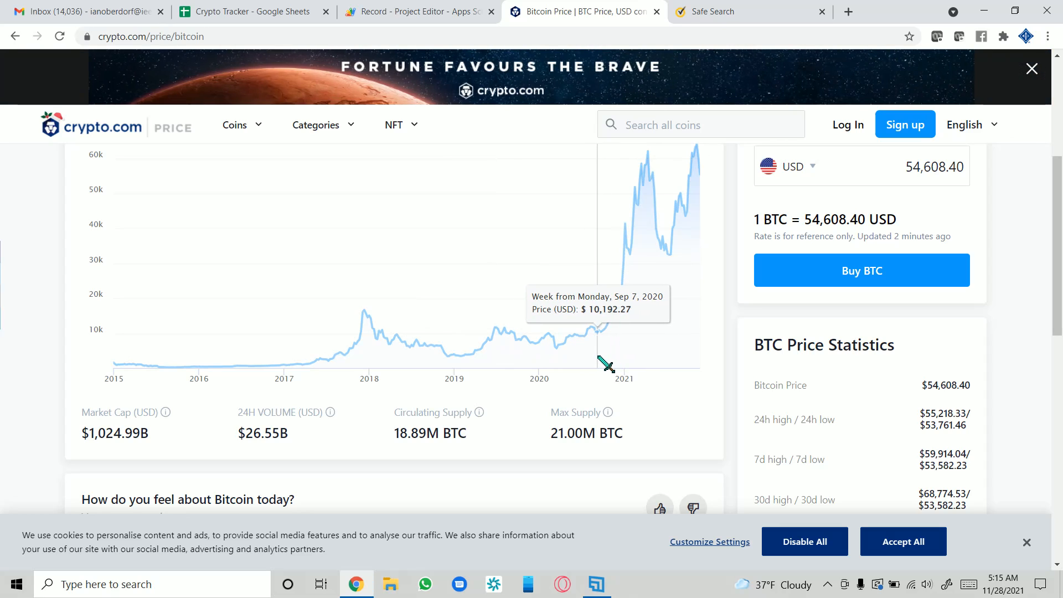
pyautogui.scroll(1, 609, 357)
pyautogui.scroll(-1, 604, 363)
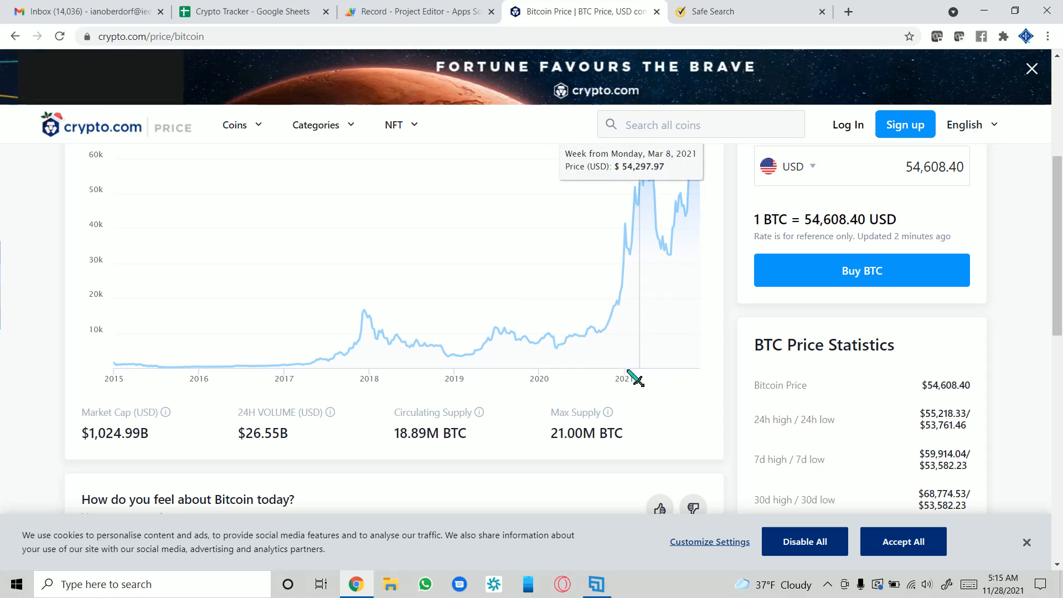
pyautogui.scroll(3, 609, 348)
pyautogui.scroll(-3, 607, 334)
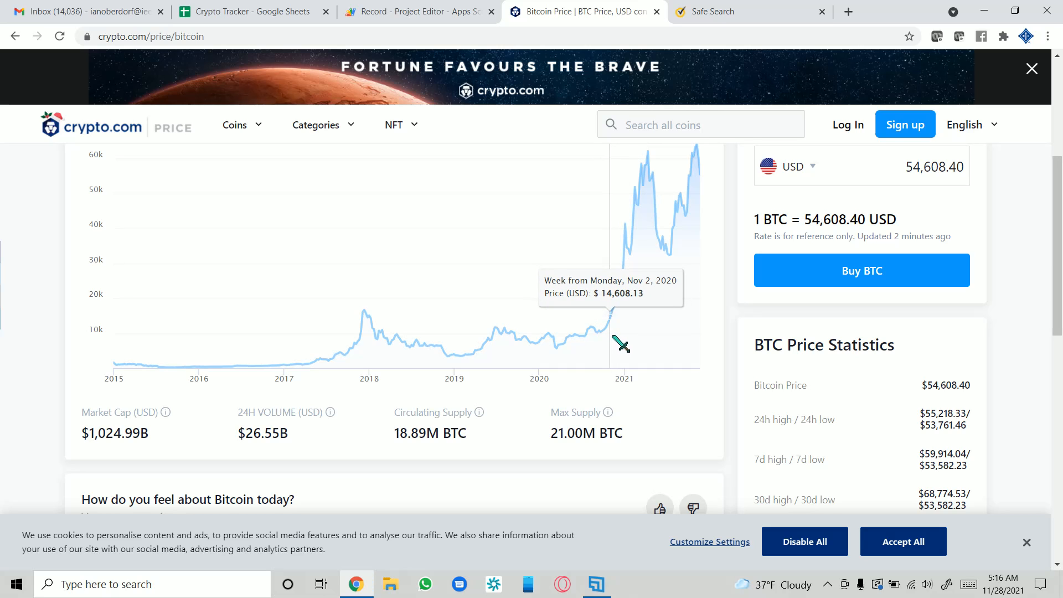
# - Return to the Crypto Tracker spreadsheet and set the GALA chart's vertical axis minimum to -4
pyautogui.click(290, 13)
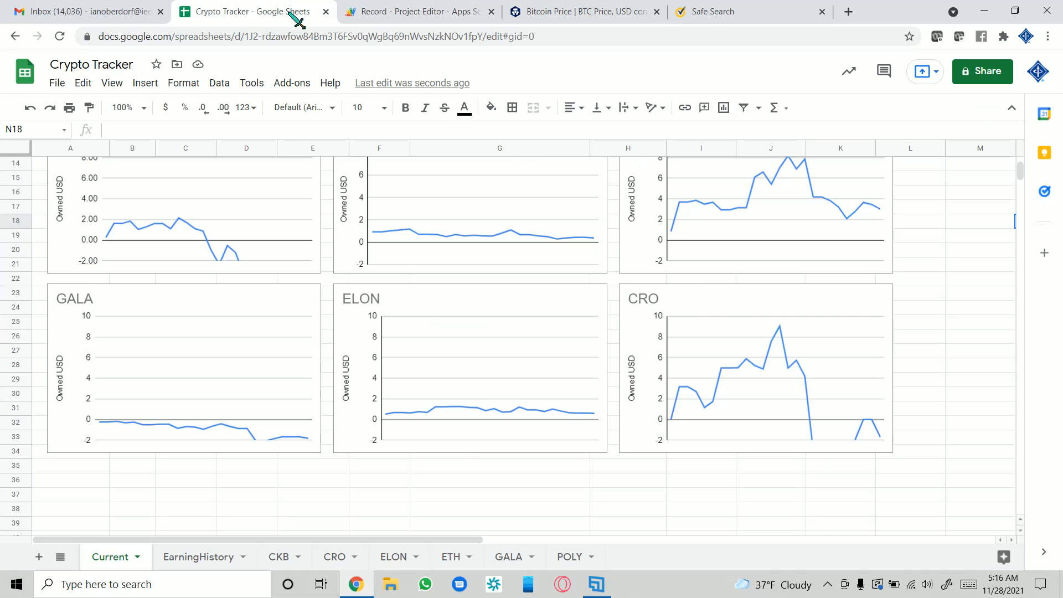
pyautogui.scroll(2, 708, 291)
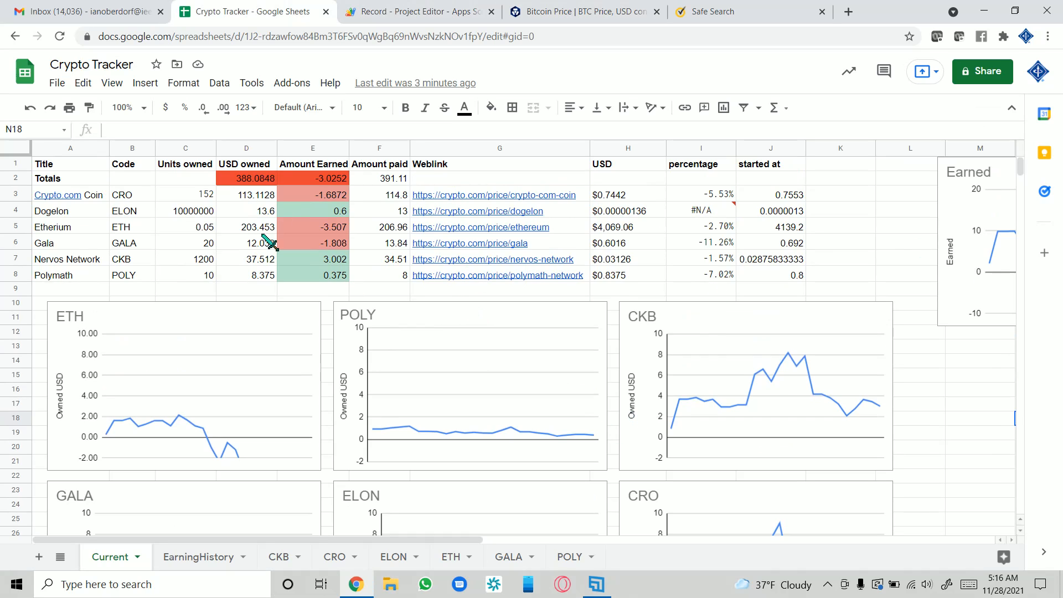
pyautogui.scroll(-3, 742, 275)
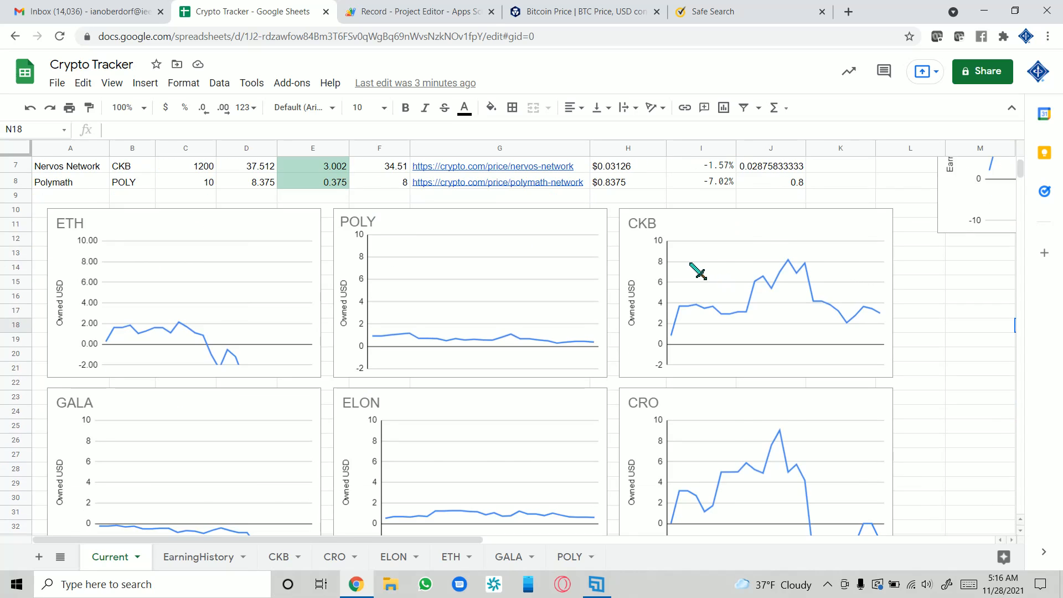
pyautogui.scroll(-1, 698, 271)
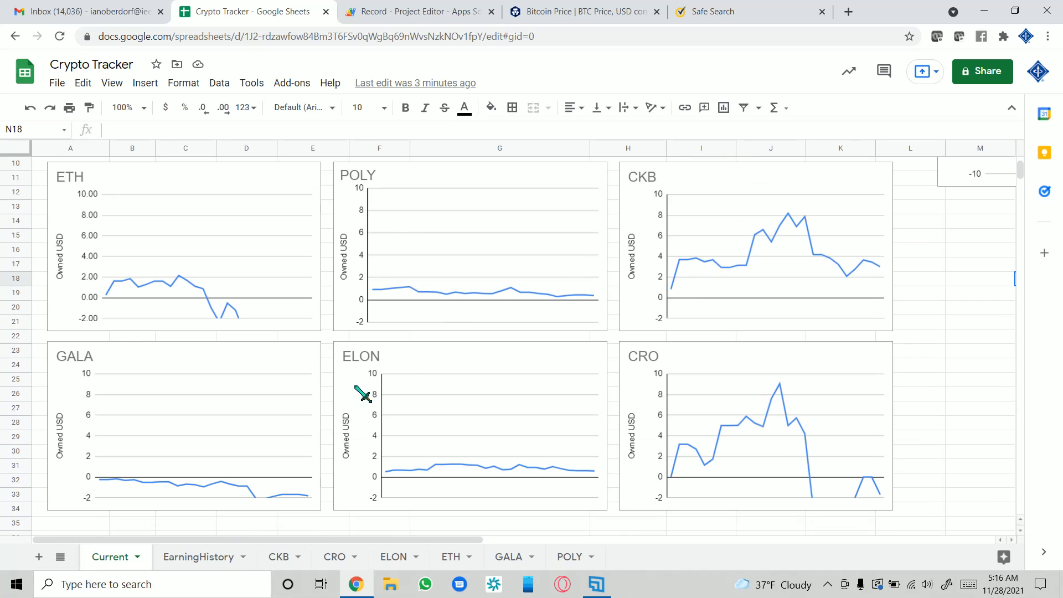
pyautogui.click(93, 456)
pyautogui.doubleClick(90, 438)
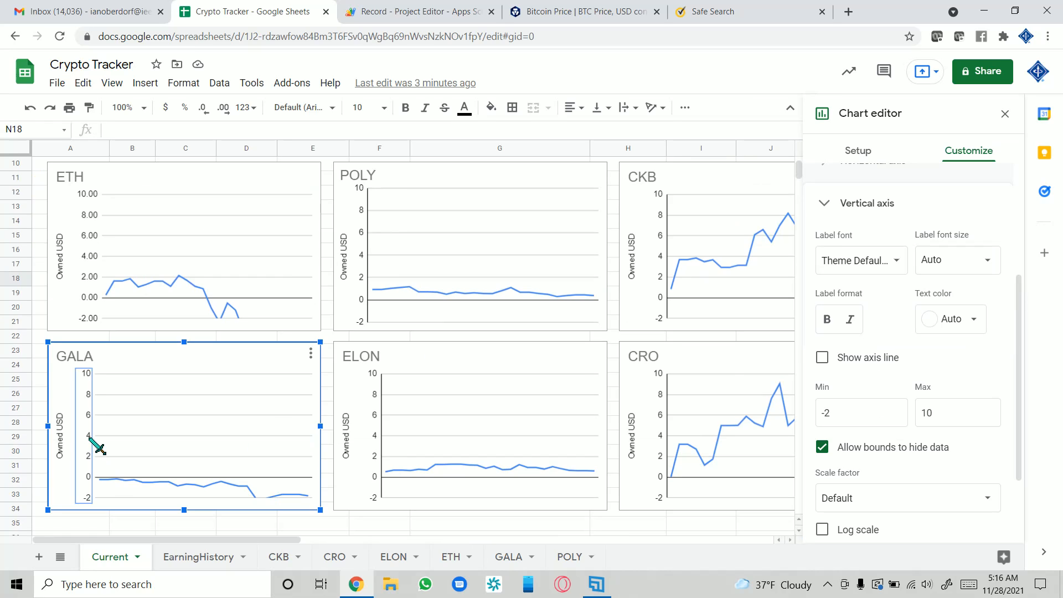
pyautogui.moveTo(889, 408); pyautogui.dragTo(817, 408)
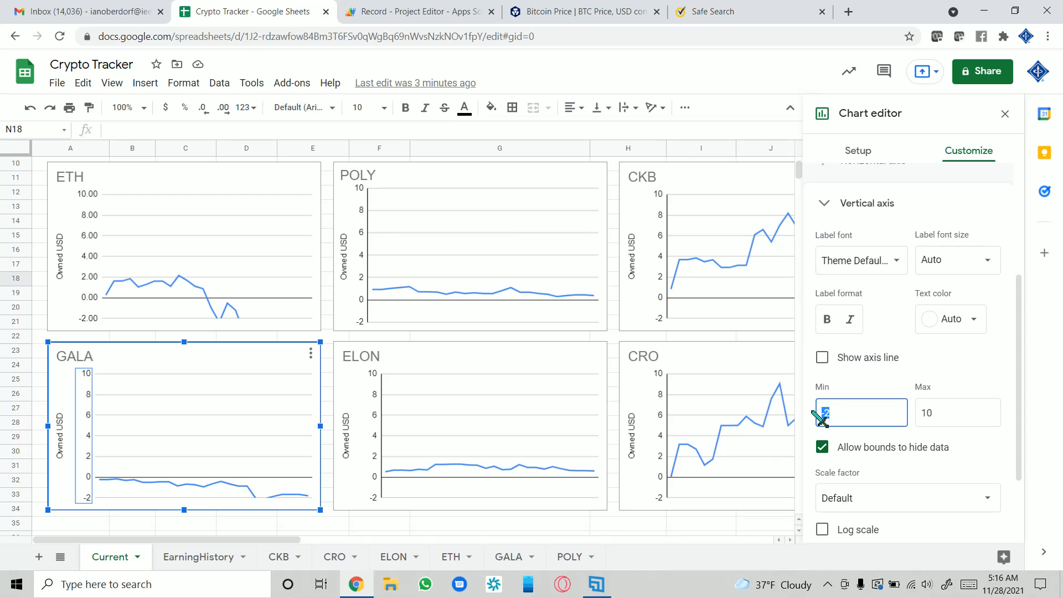
pyautogui.write('-4')
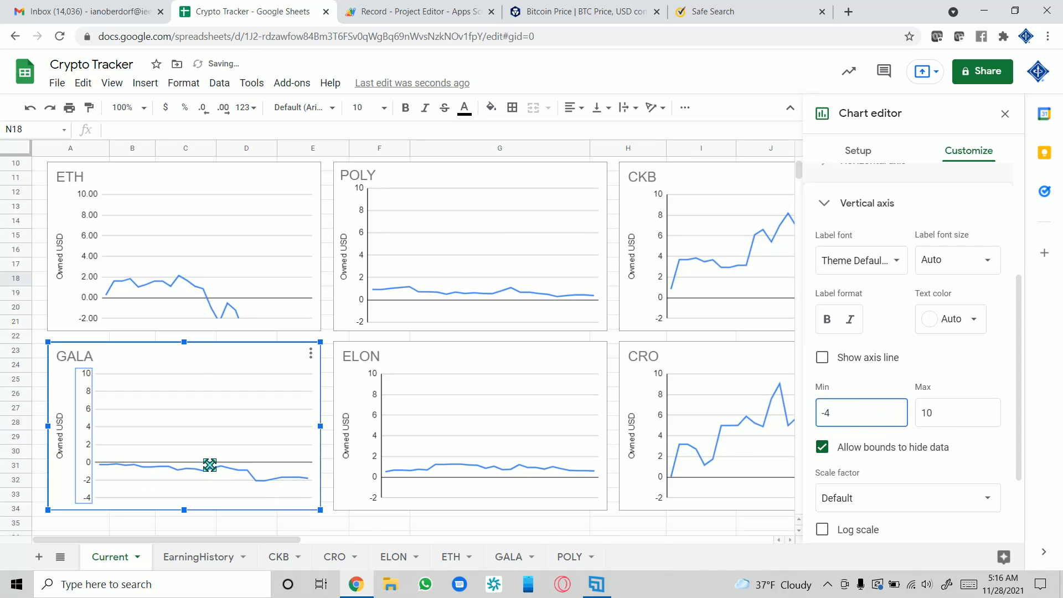
pyautogui.click(210, 465)
pyautogui.click(325, 457)
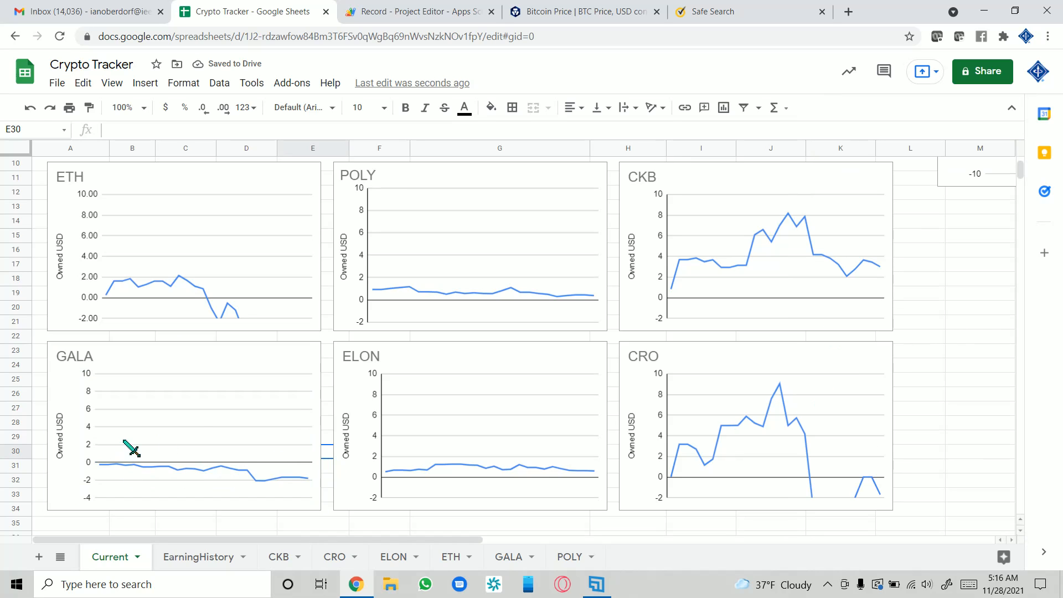
# - Set the CRO chart's vertical axis minimum to -6
pyautogui.doubleClick(666, 440)
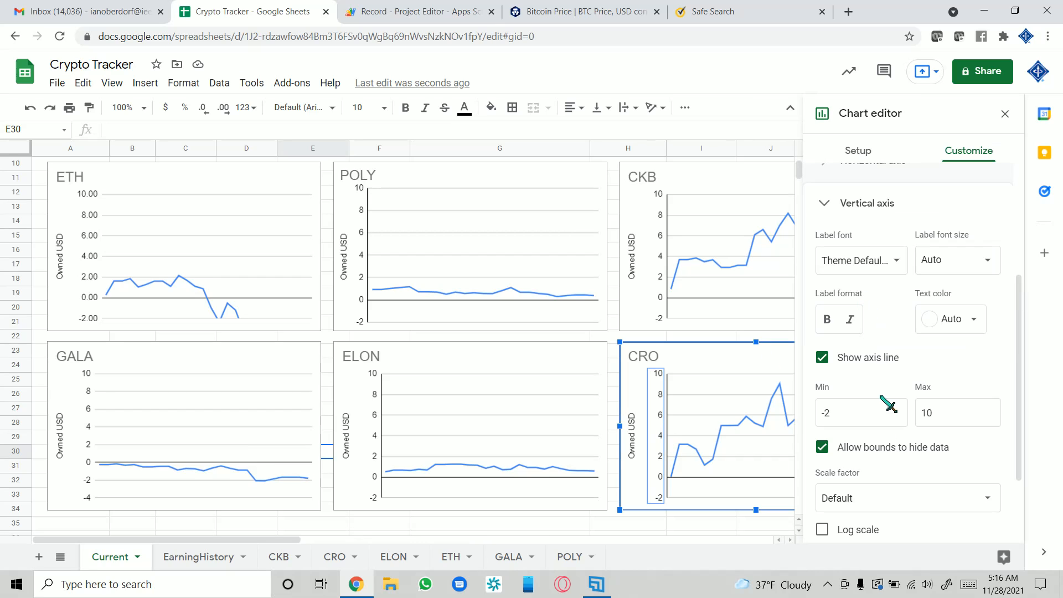
pyautogui.click(843, 413)
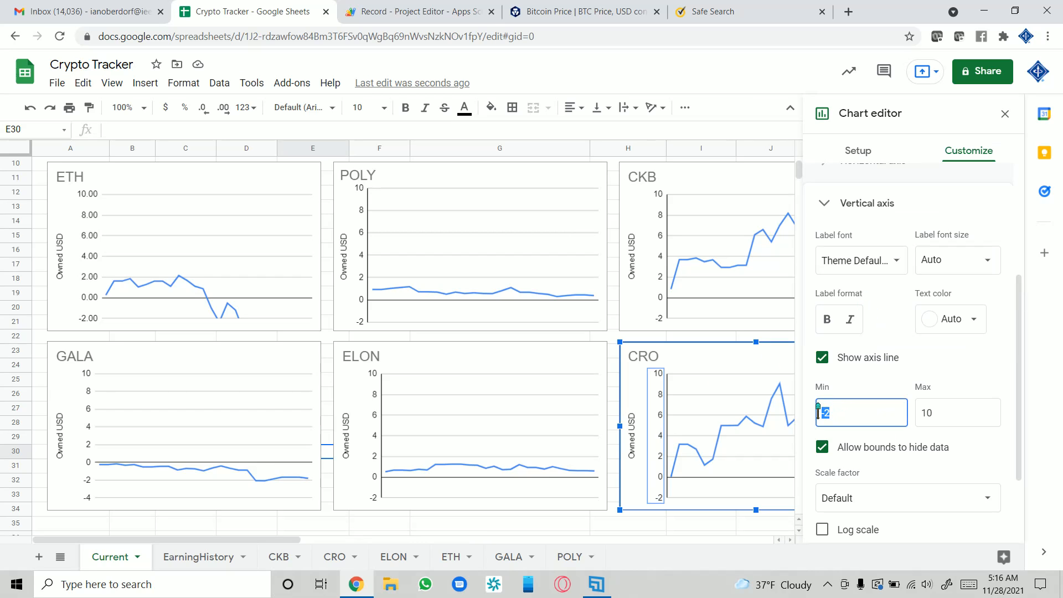
pyautogui.write('-6')
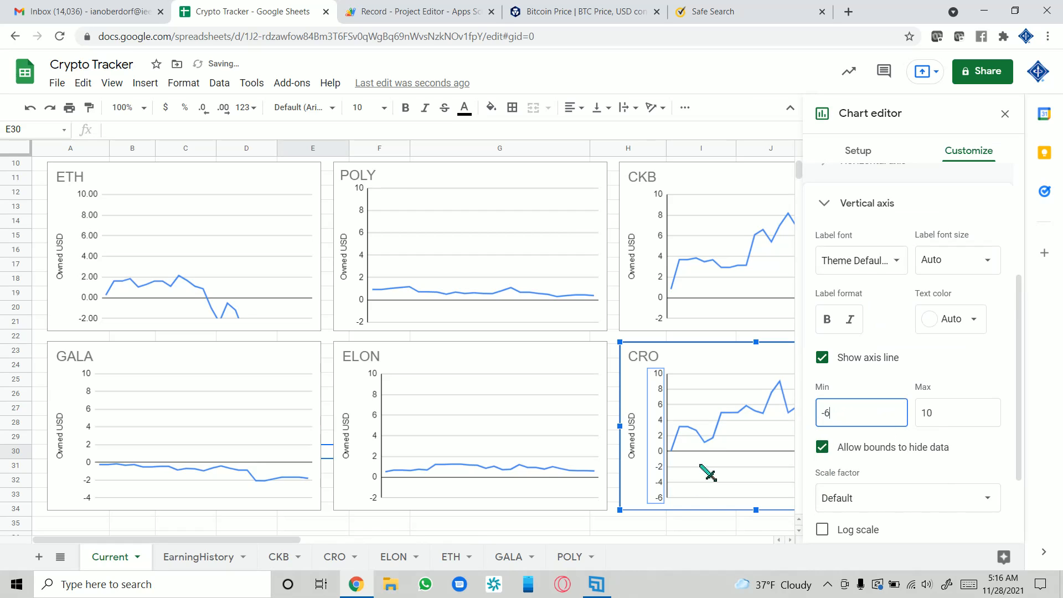
pyautogui.click(687, 523)
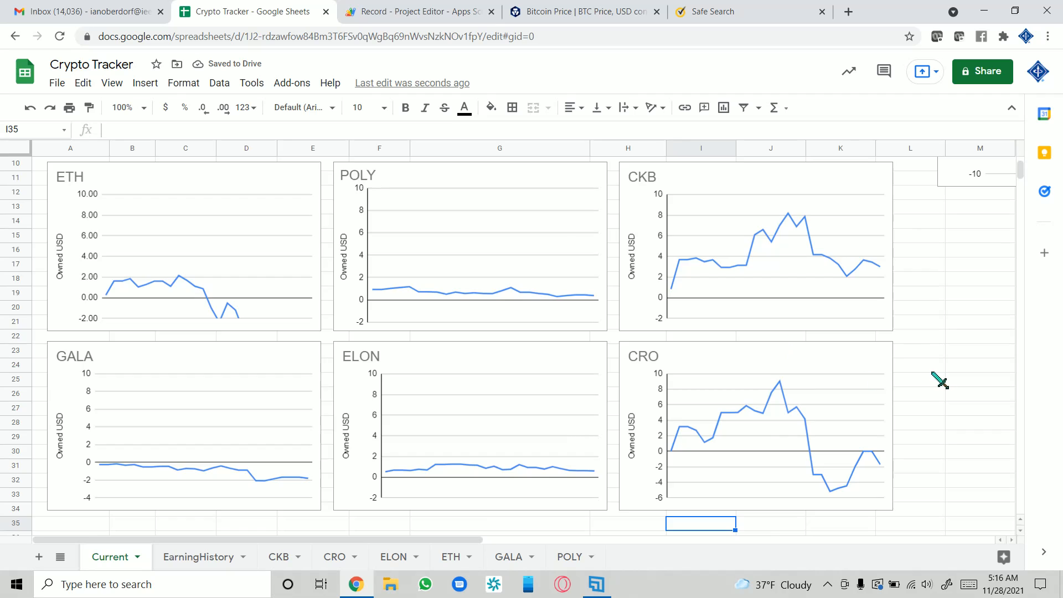
# - Set the ETH chart's vertical axis minimum to -6
pyautogui.scroll(3, 882, 398)
pyautogui.scroll(-2, 153, 443)
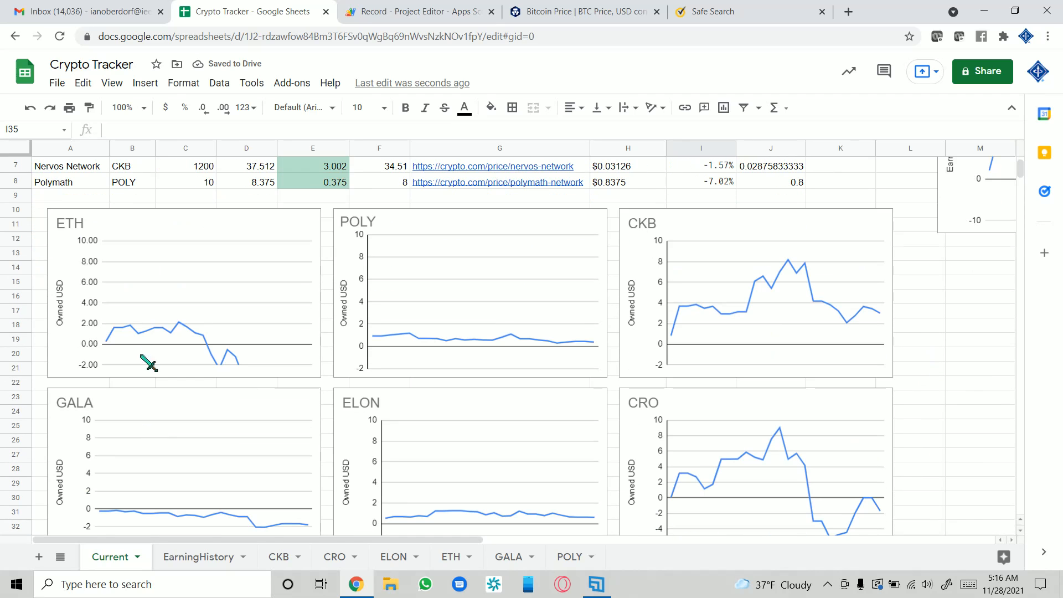
pyautogui.click(65, 305)
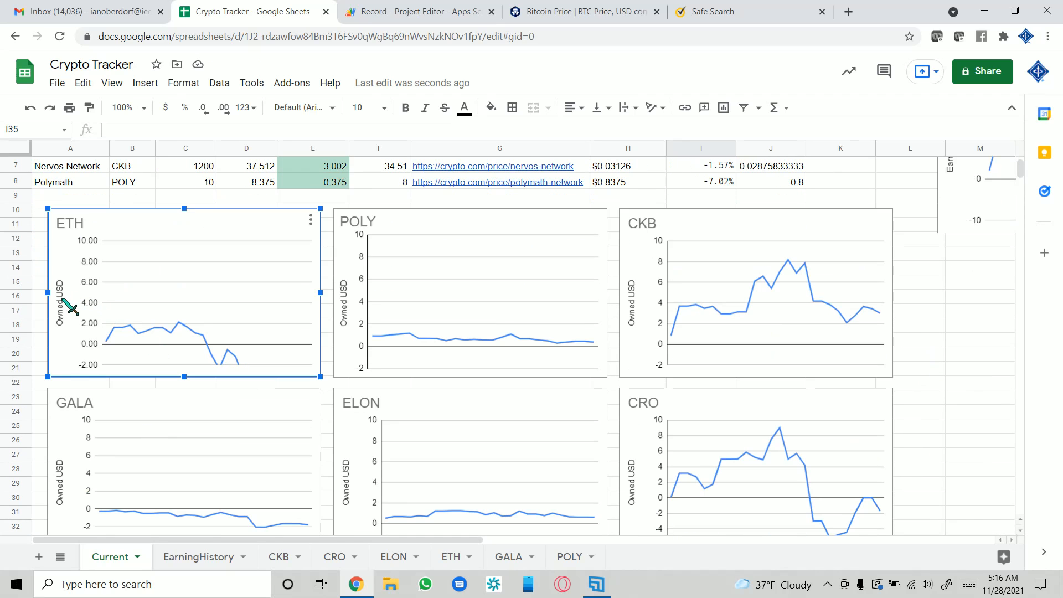
pyautogui.doubleClick(92, 309)
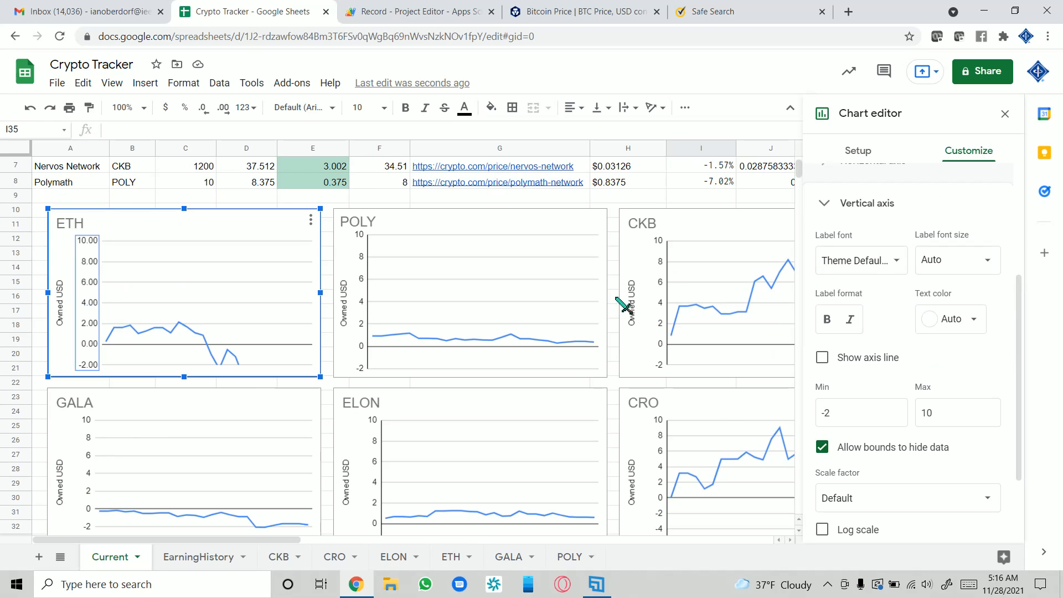
pyautogui.click(834, 412)
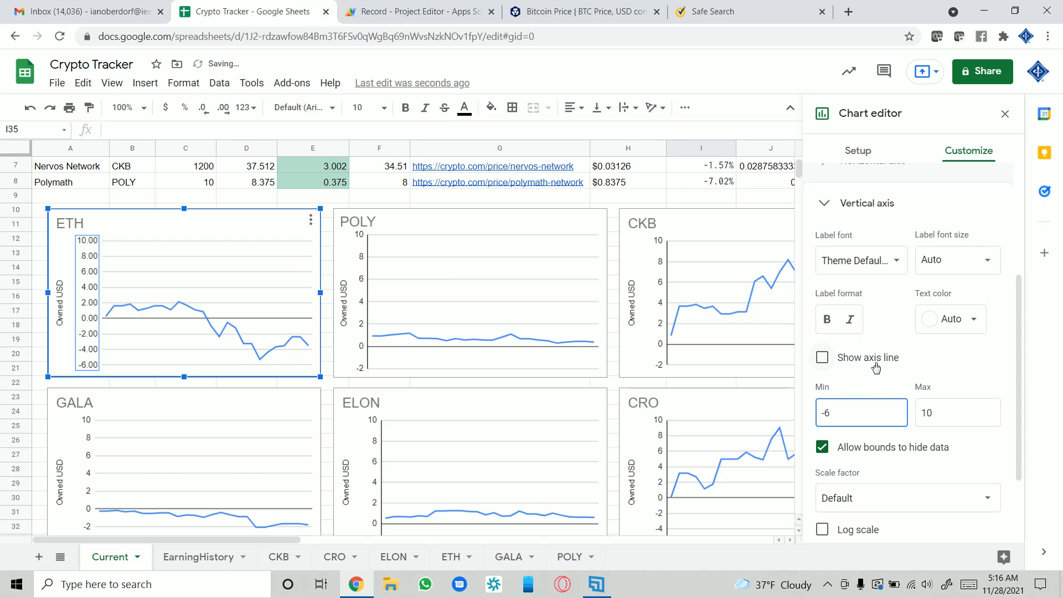
pyautogui.scroll(-1, 419, 363)
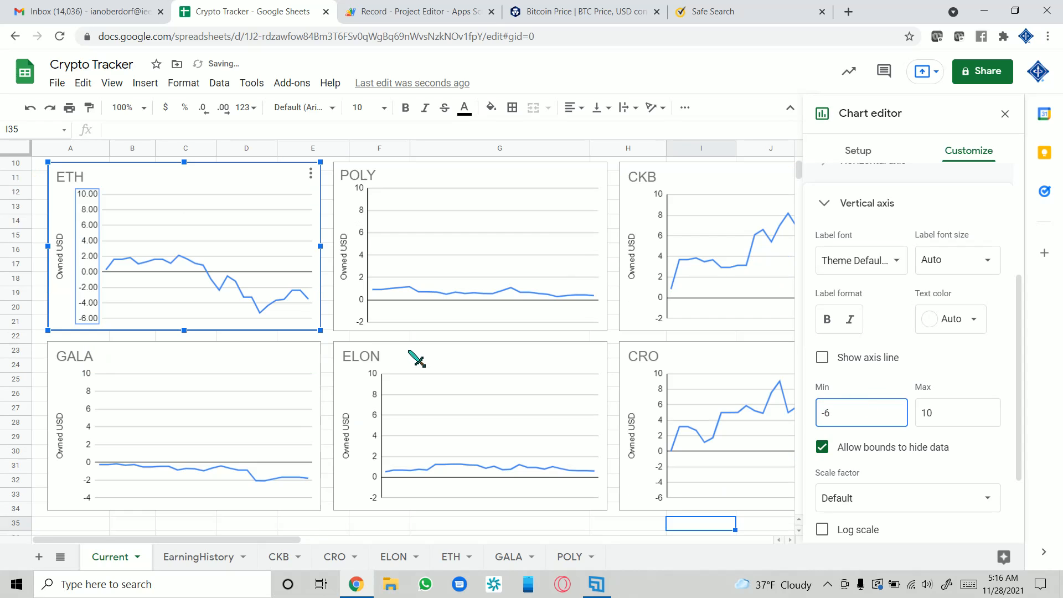
pyautogui.click(343, 339)
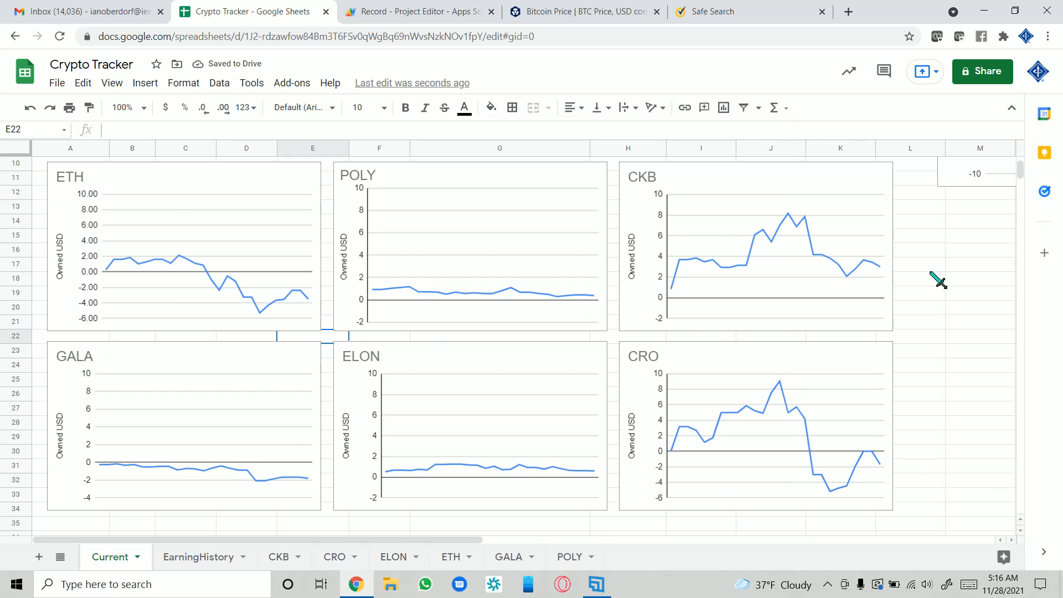
pyautogui.scroll(2, 931, 285)
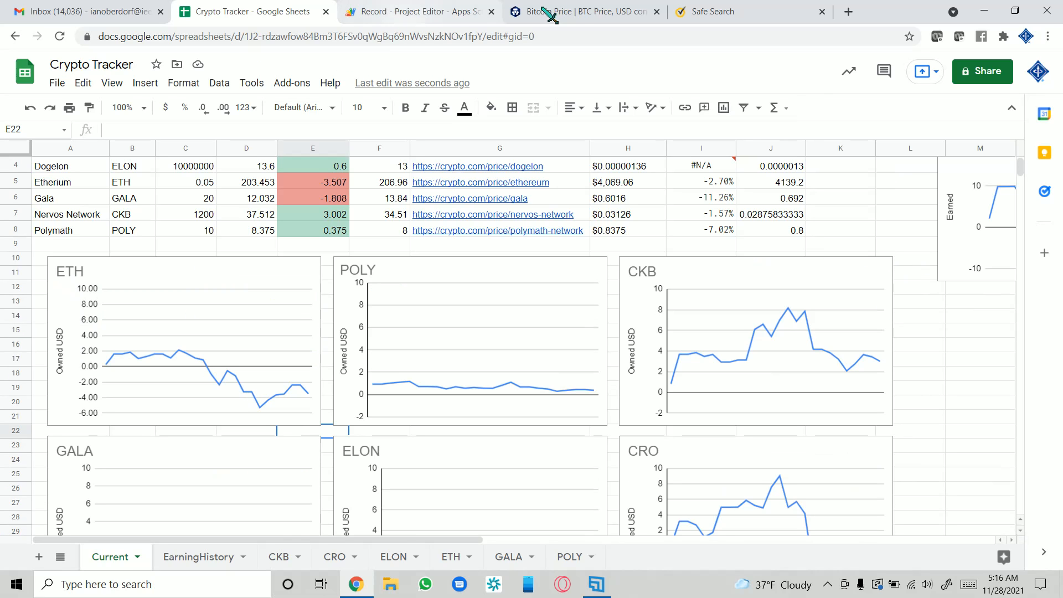
# - Switch back to the crypto.com price site, search the coins for "eth" and open the Ethereum (ETH) price page
pyautogui.click(576, 10)
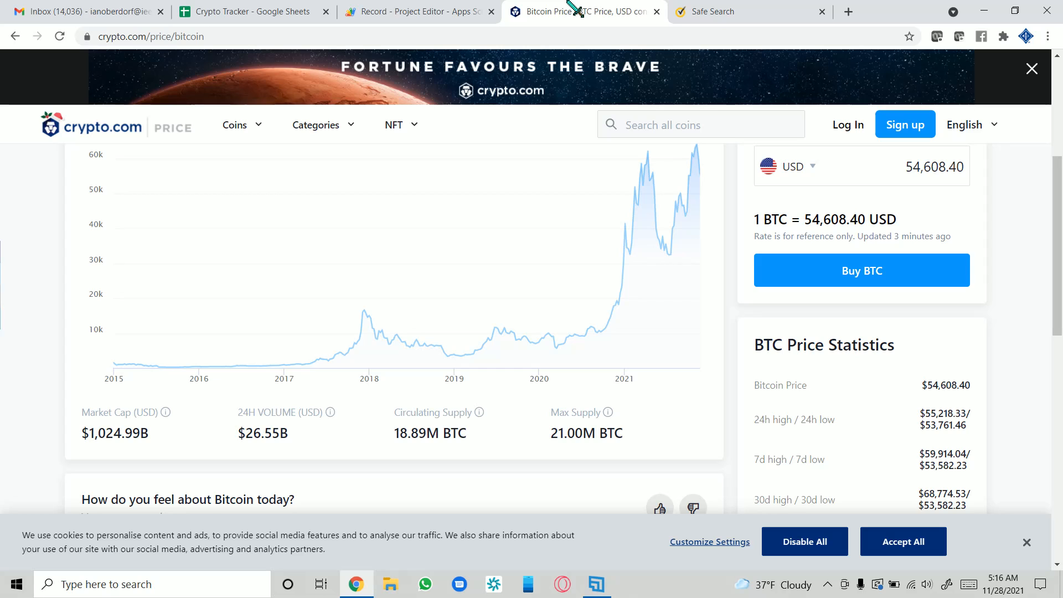
pyautogui.click(713, 121)
pyautogui.write('eth')
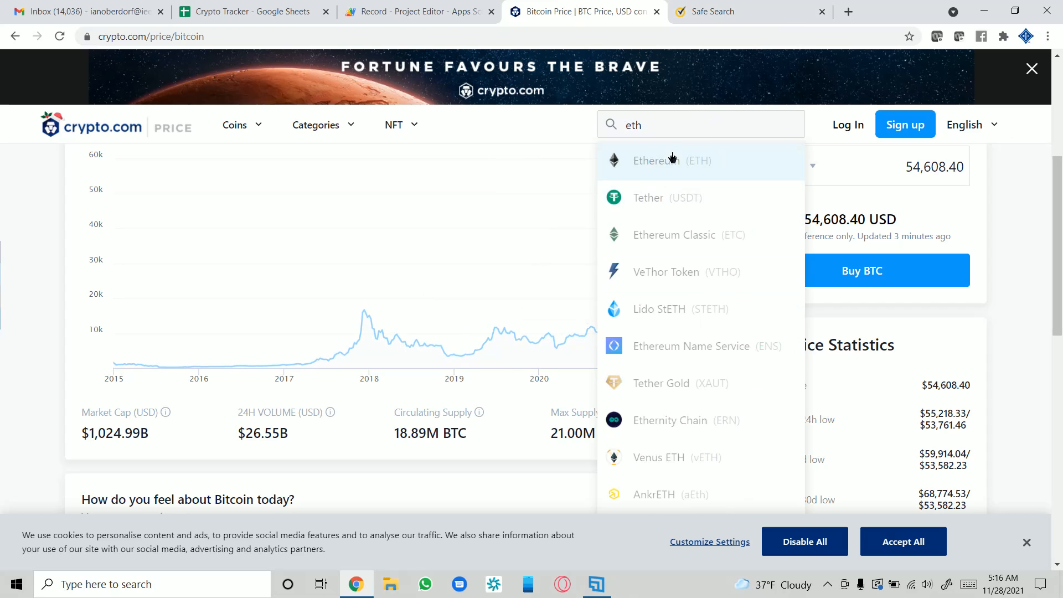
pyautogui.click(681, 161)
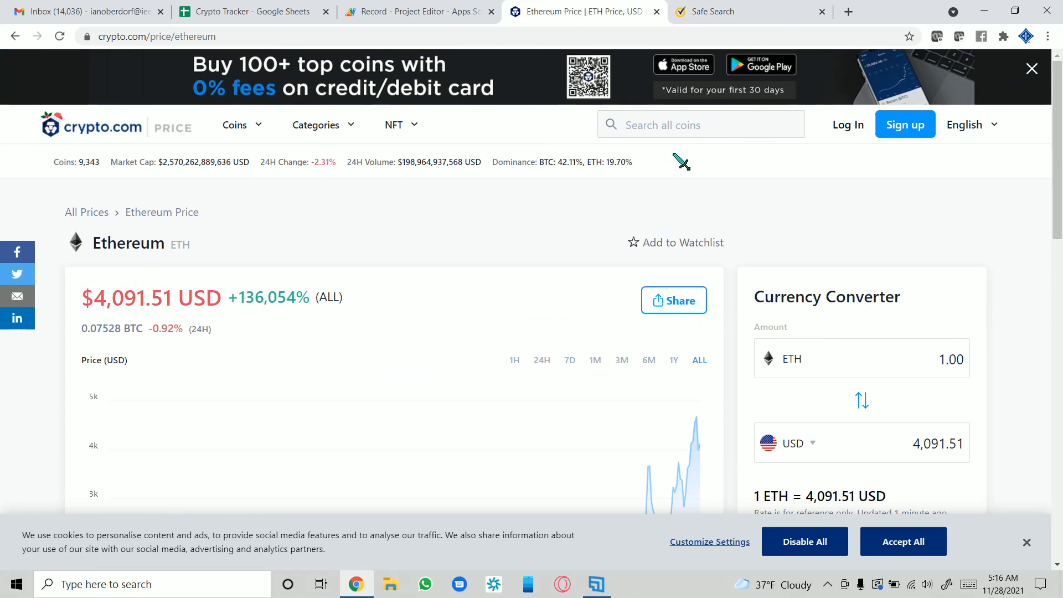
# - Examine Ethereum's price chart over its whole history, then over one year and six months
pyautogui.scroll(-5, 597, 410)
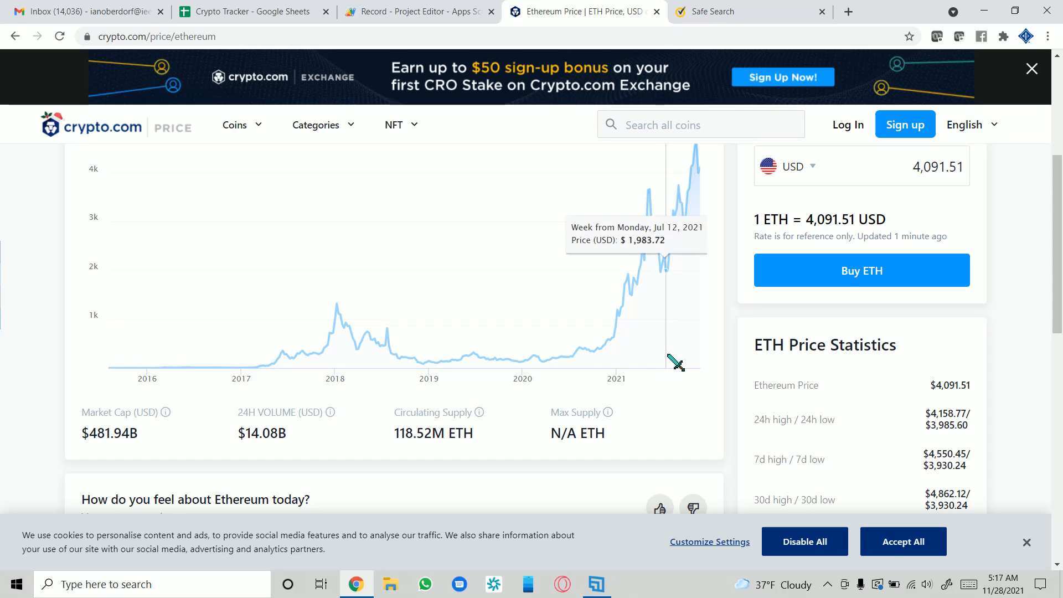
pyautogui.scroll(1, 690, 361)
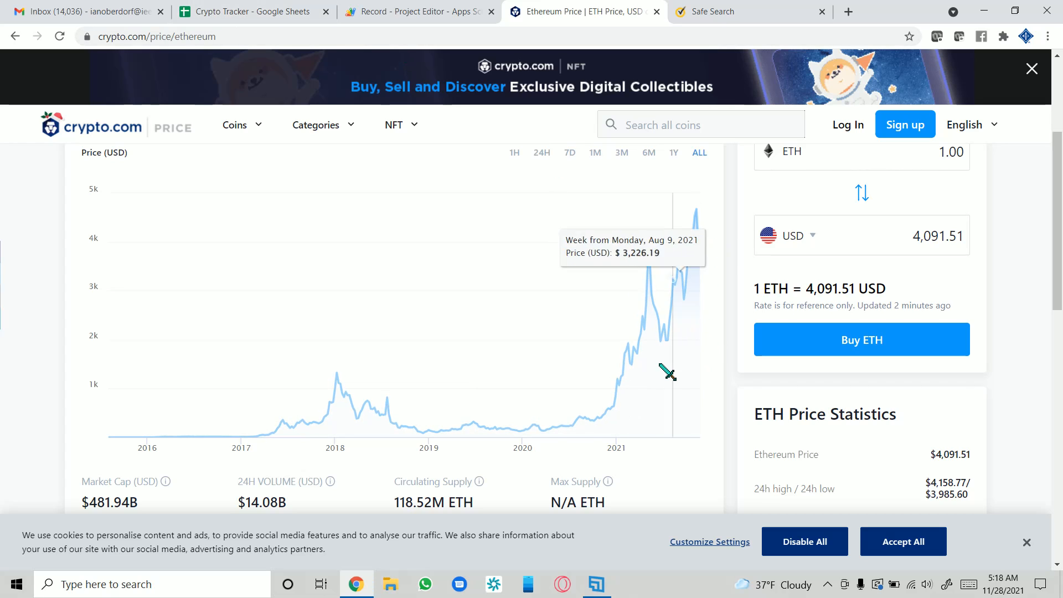
pyautogui.click(673, 154)
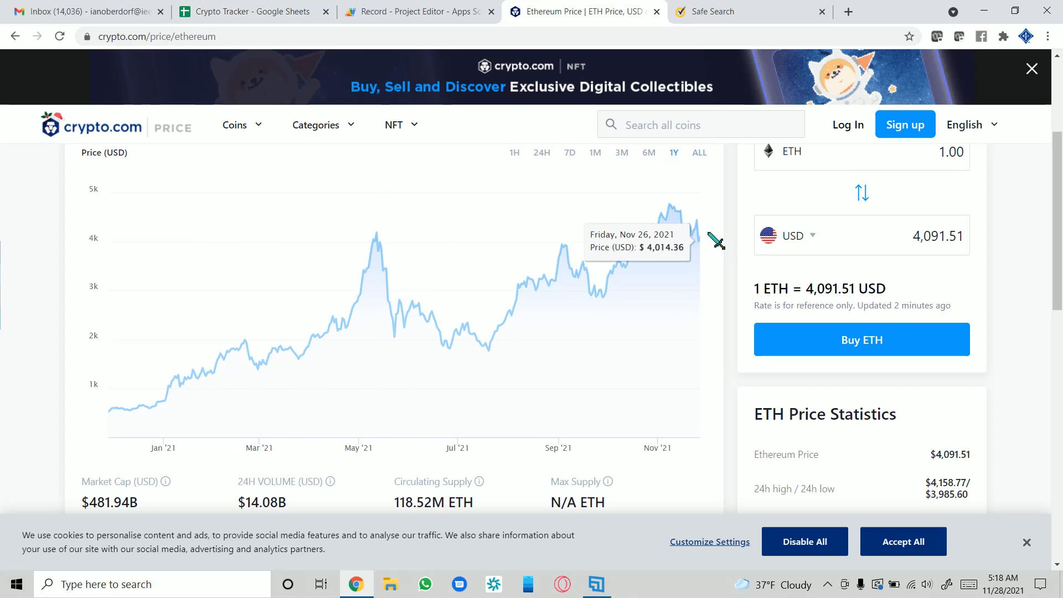
pyautogui.click(654, 157)
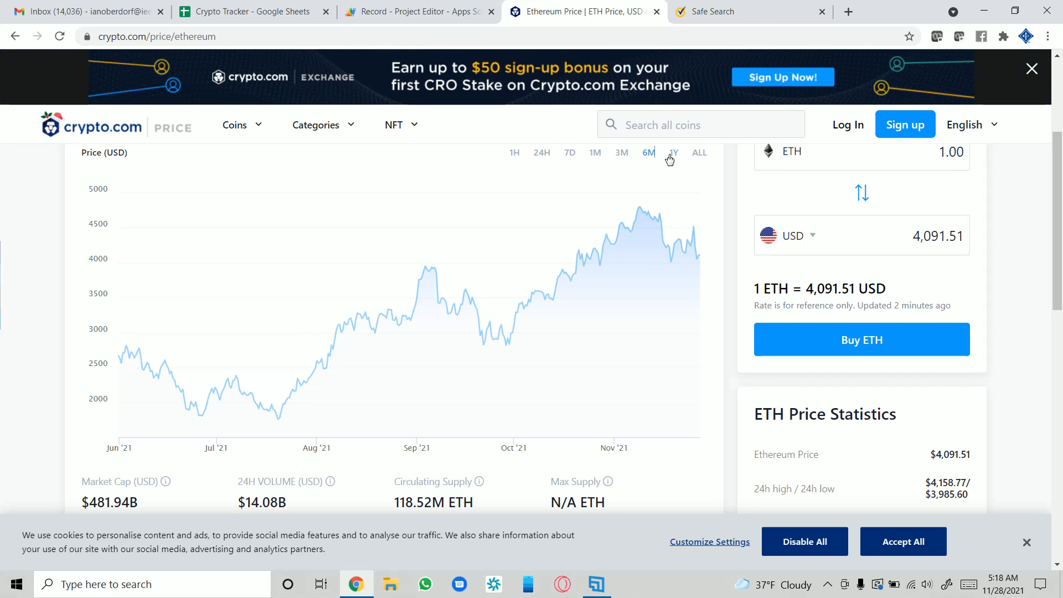
# - Examine Ethereum's price chart over three months, one month, 24 hours and one hour
pyautogui.click(622, 156)
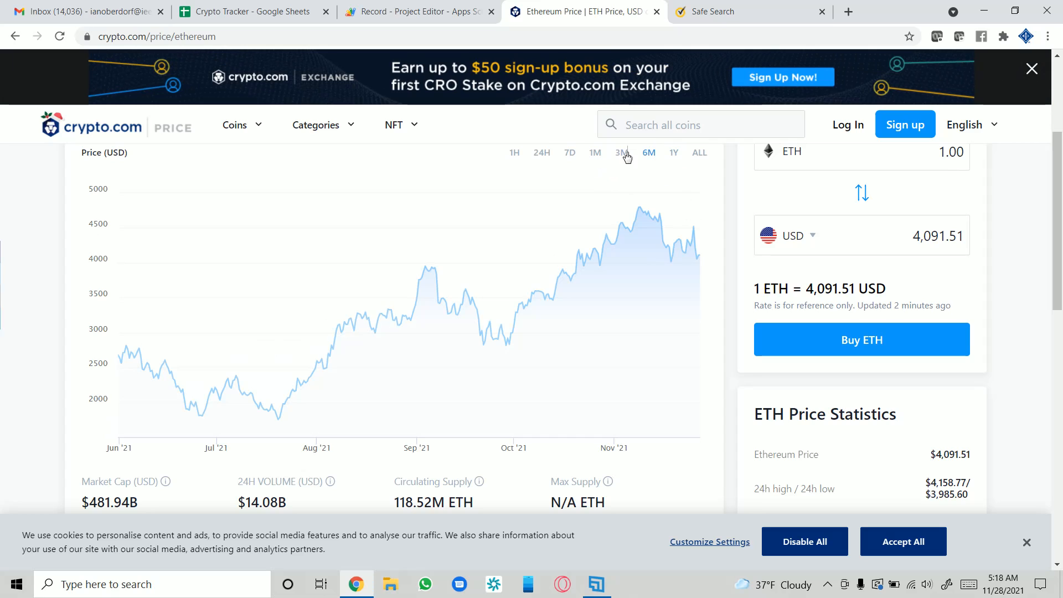
pyautogui.click(597, 158)
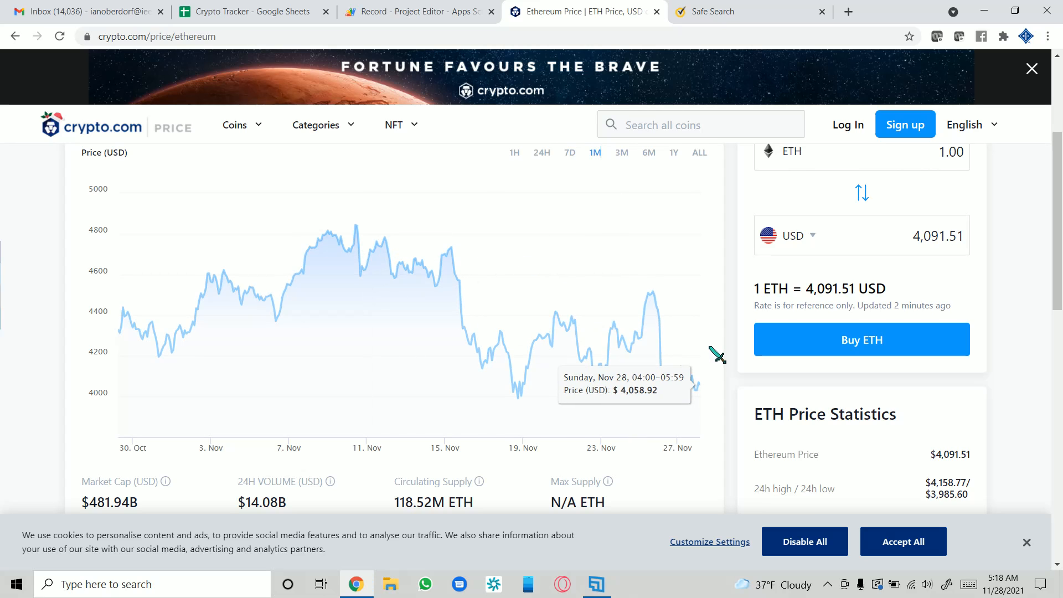
pyautogui.click(538, 153)
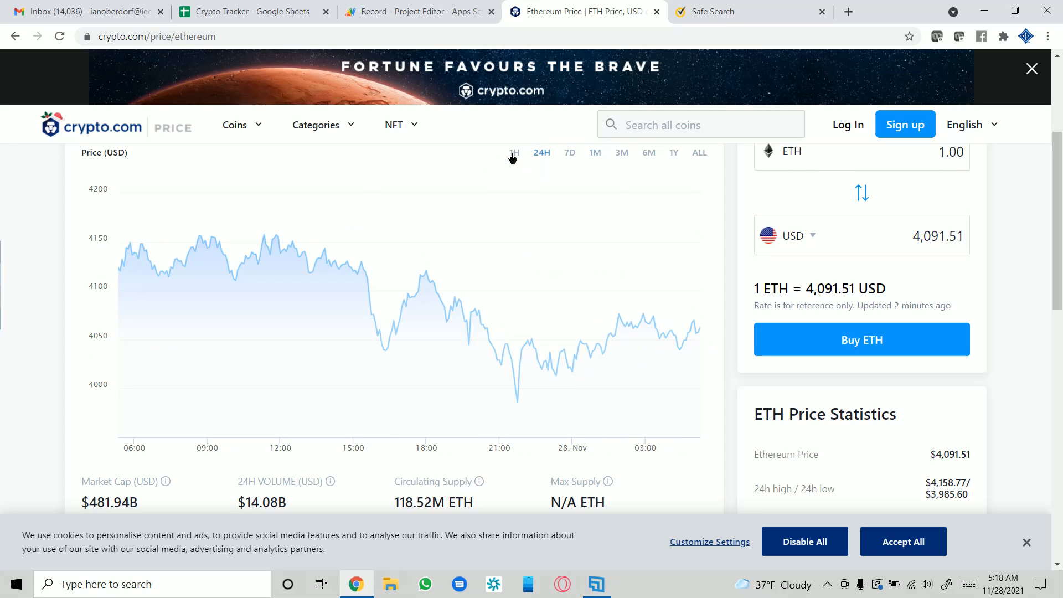
pyautogui.click(513, 157)
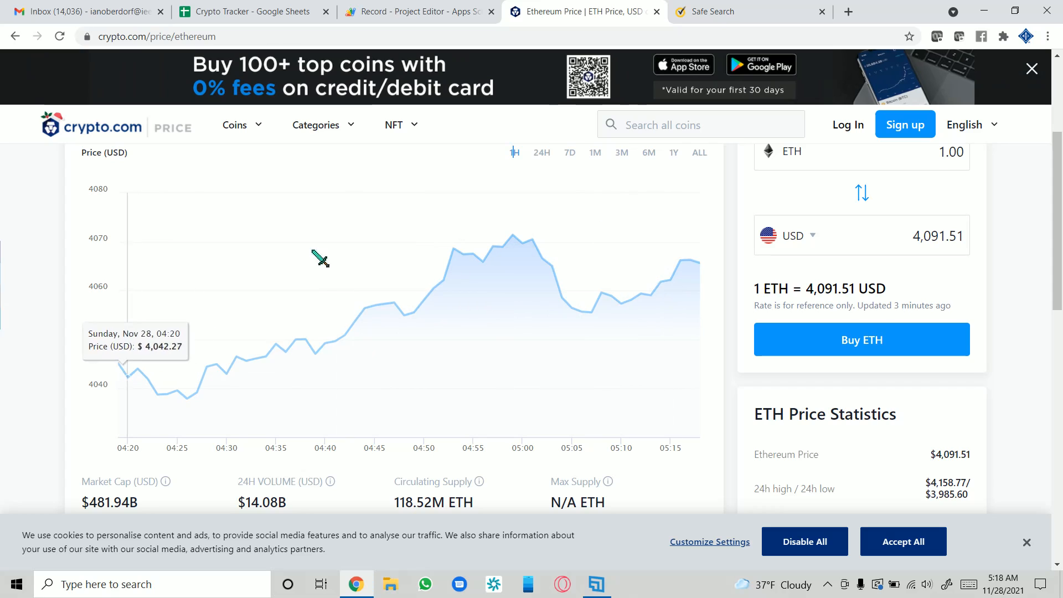
# - Switch back to the Crypto Tracker spreadsheet and preview the Crypto.com Coin link in the Weblink column
pyautogui.click(282, 13)
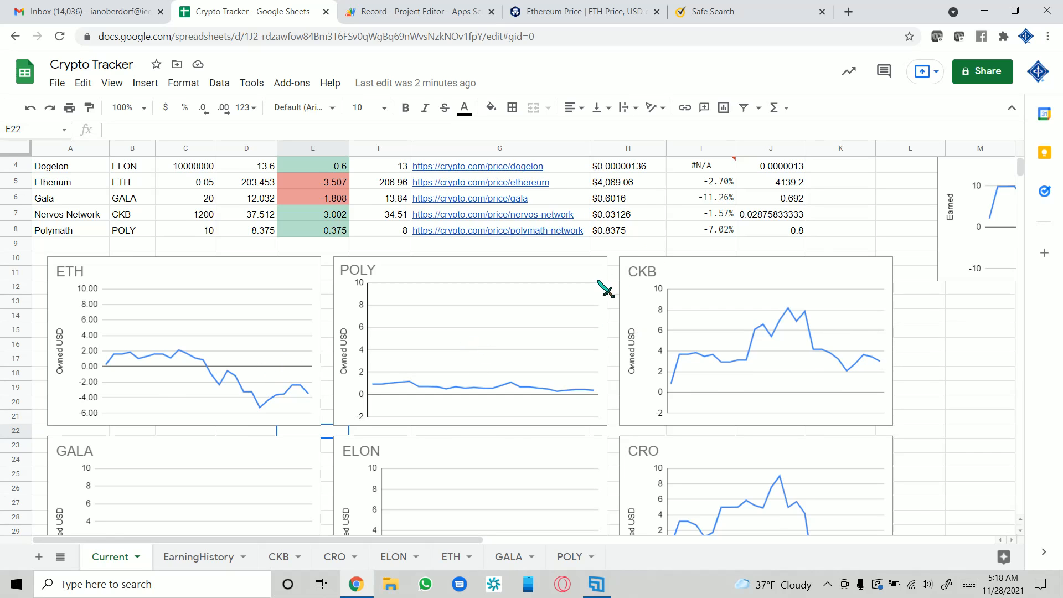
pyautogui.scroll(2, 598, 281)
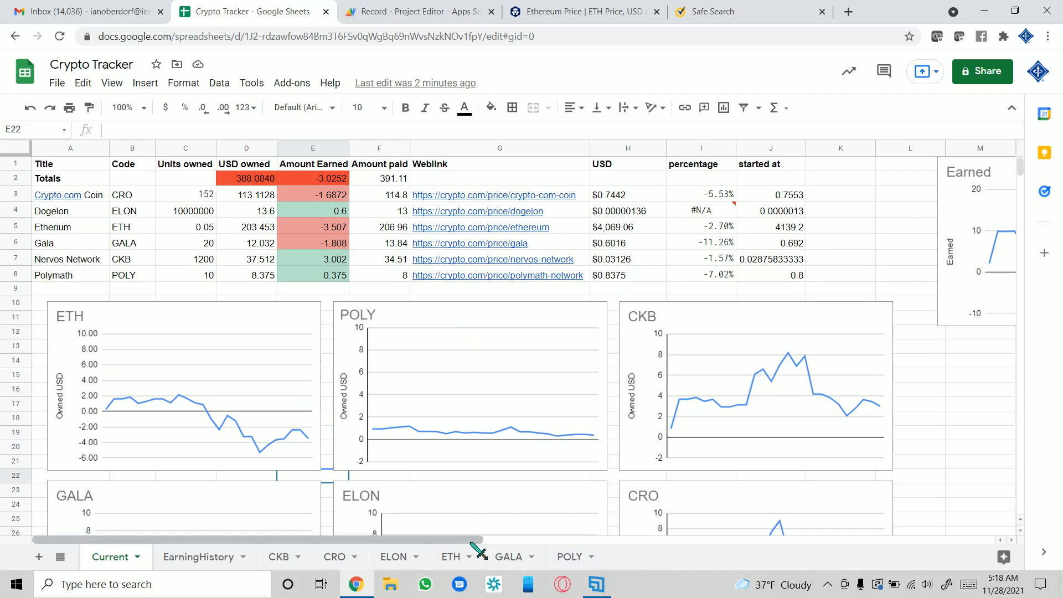
pyautogui.moveTo(470, 540); pyautogui.dragTo(426, 527)
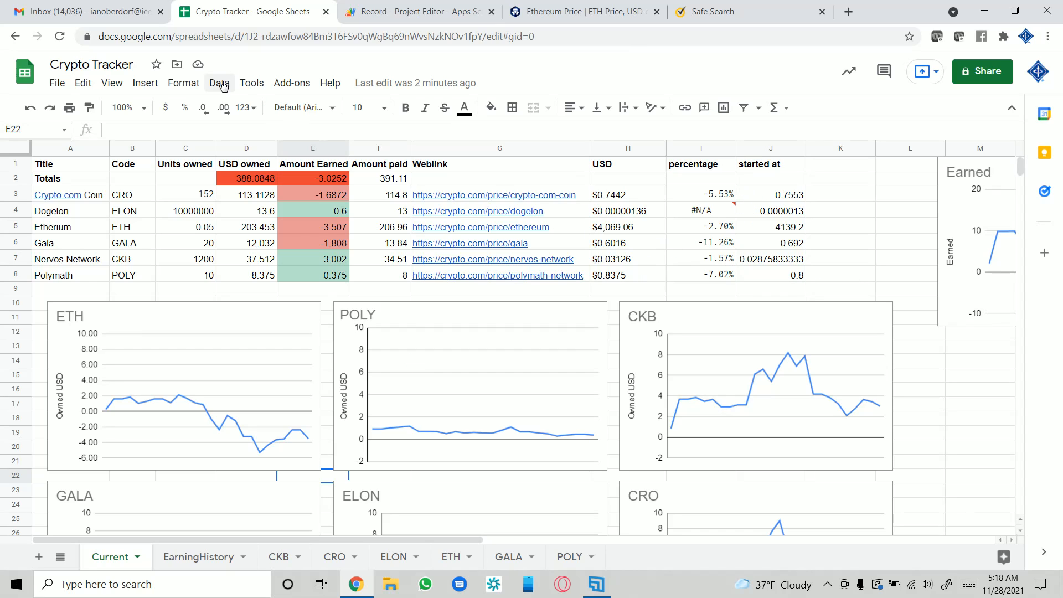
pyautogui.click(541, 196)
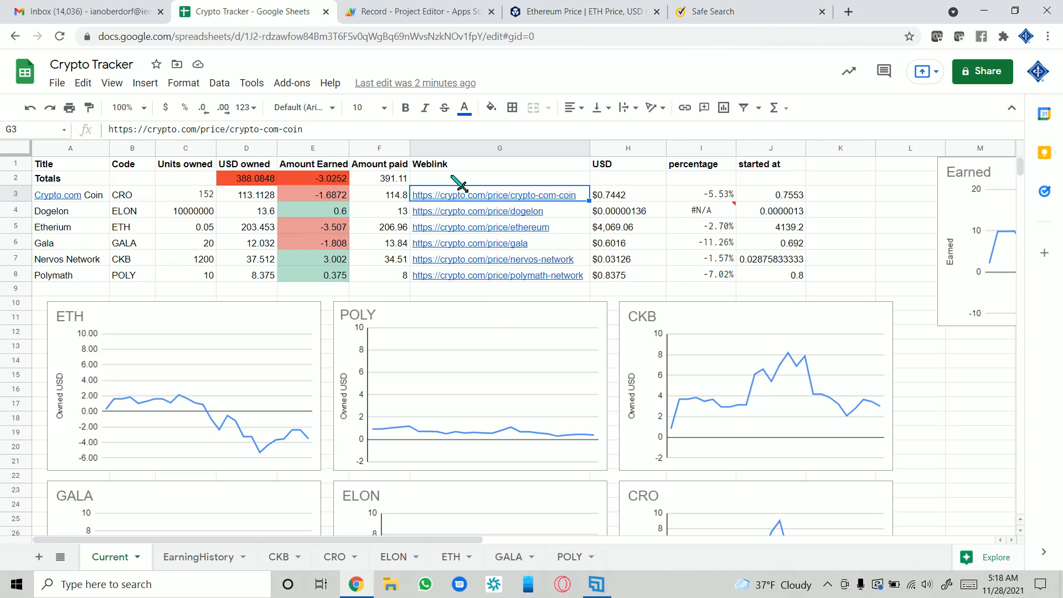
pyautogui.moveTo(459, 199)
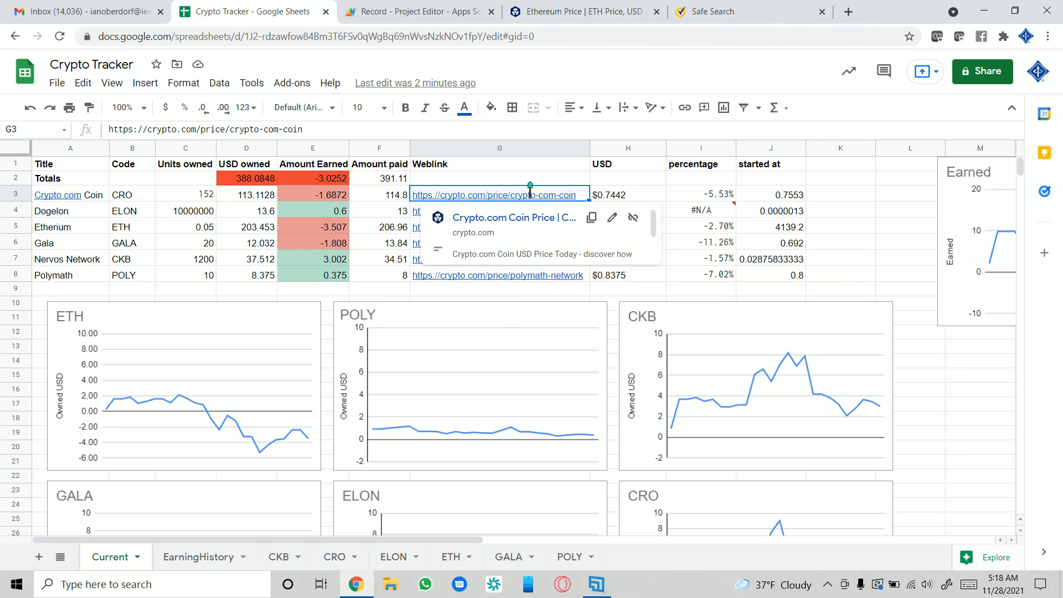
pyautogui.scroll(-1, 560, 236)
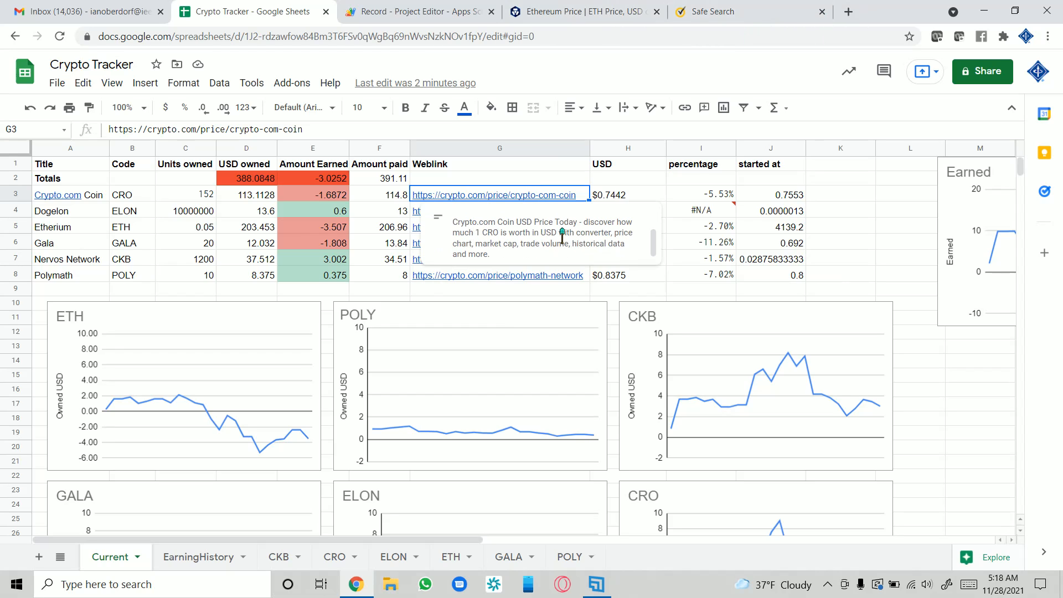
pyautogui.click(876, 275)
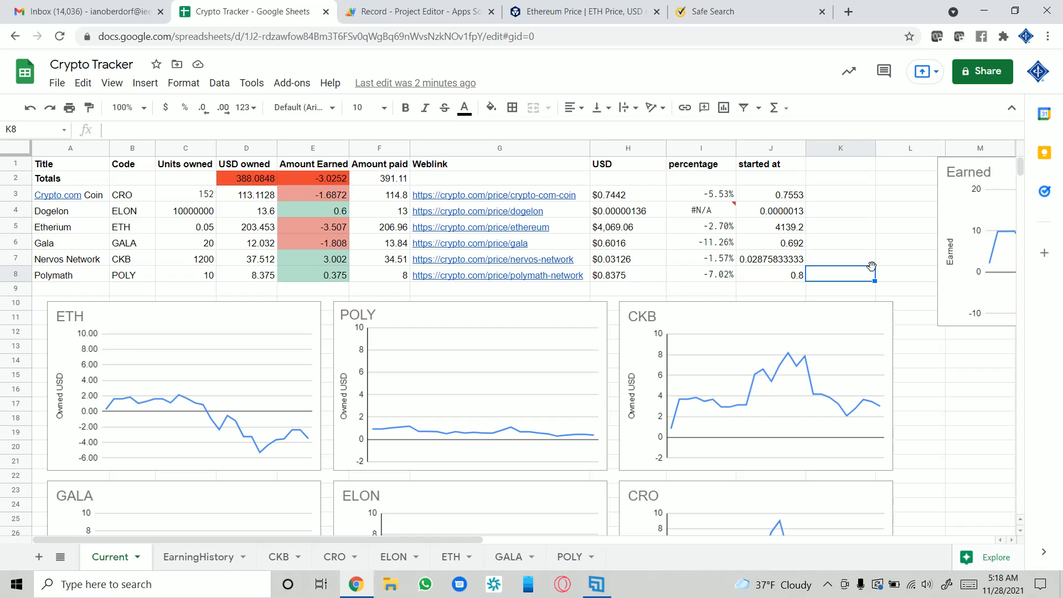
pyautogui.click(914, 351)
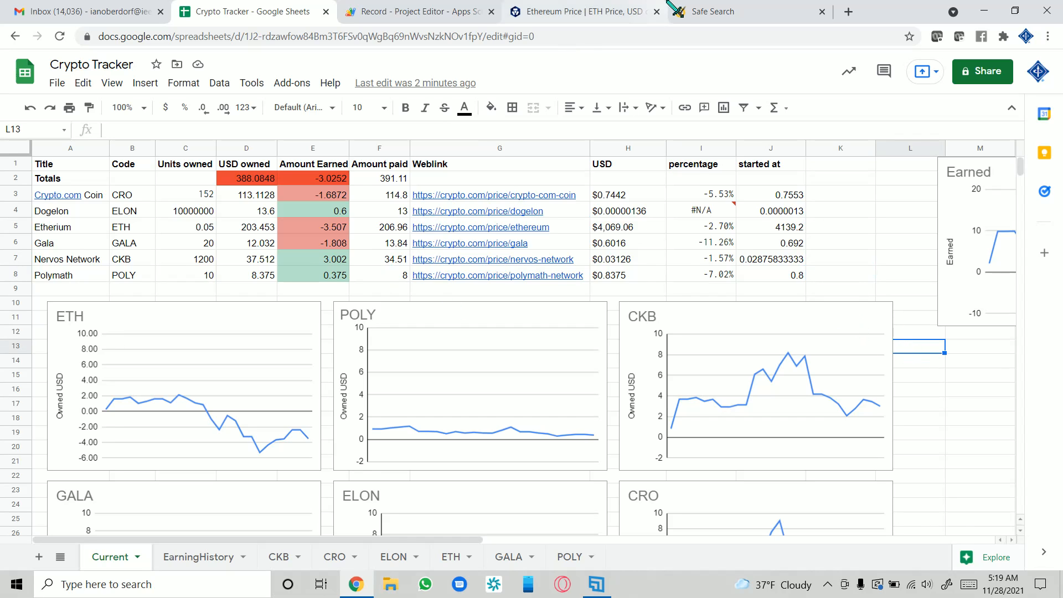
# - Switch to the Safe Search page and search the web for "crypto tracking"
pyautogui.click(723, 19)
pyautogui.click(661, 37)
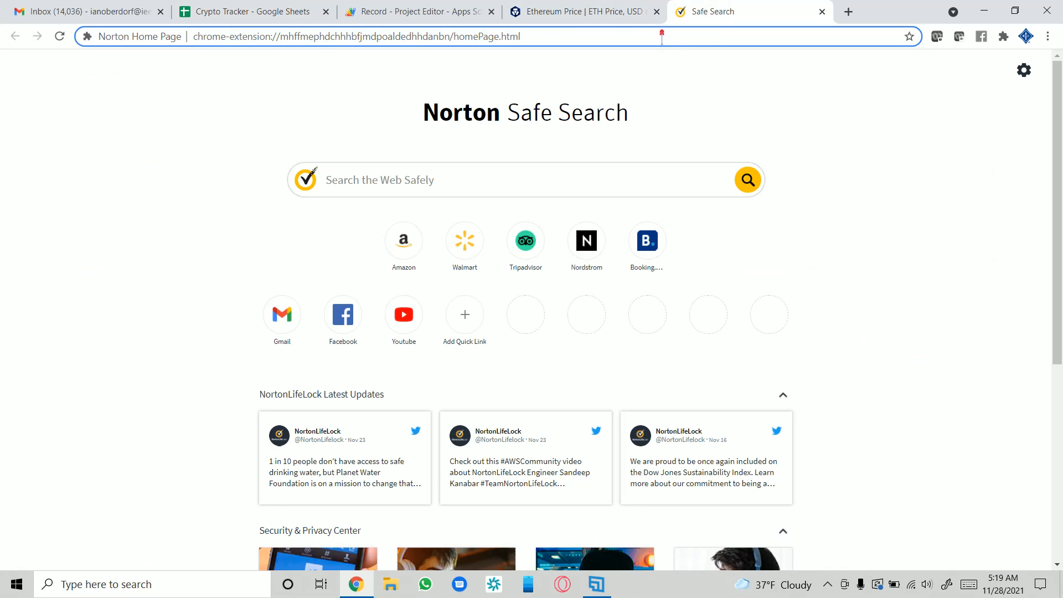
pyautogui.moveTo(661, 36); pyautogui.dragTo(299, 170)
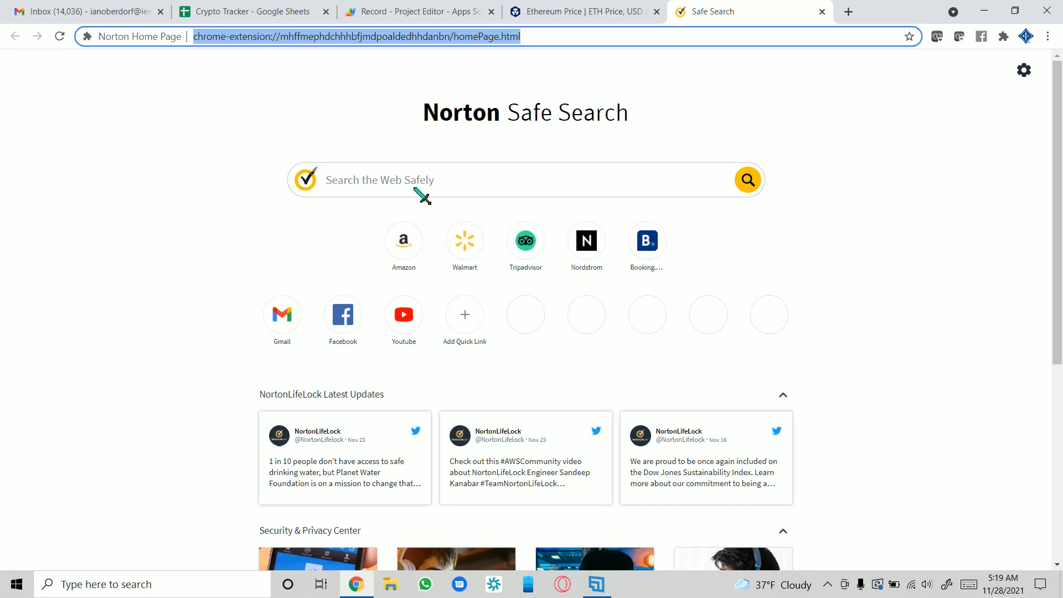
pyautogui.write('crypto')
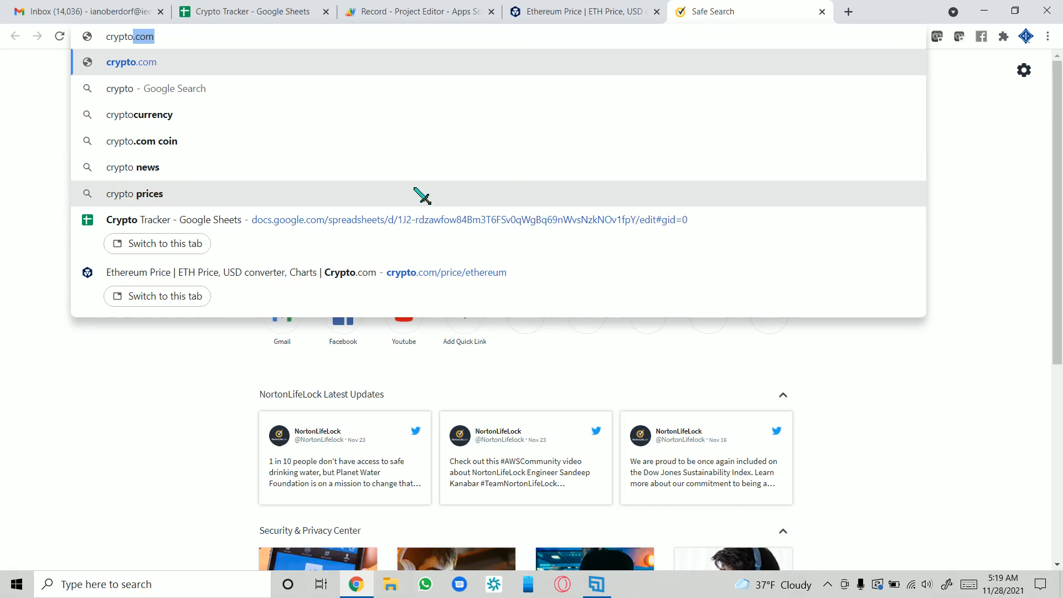
pyautogui.write(' trac')
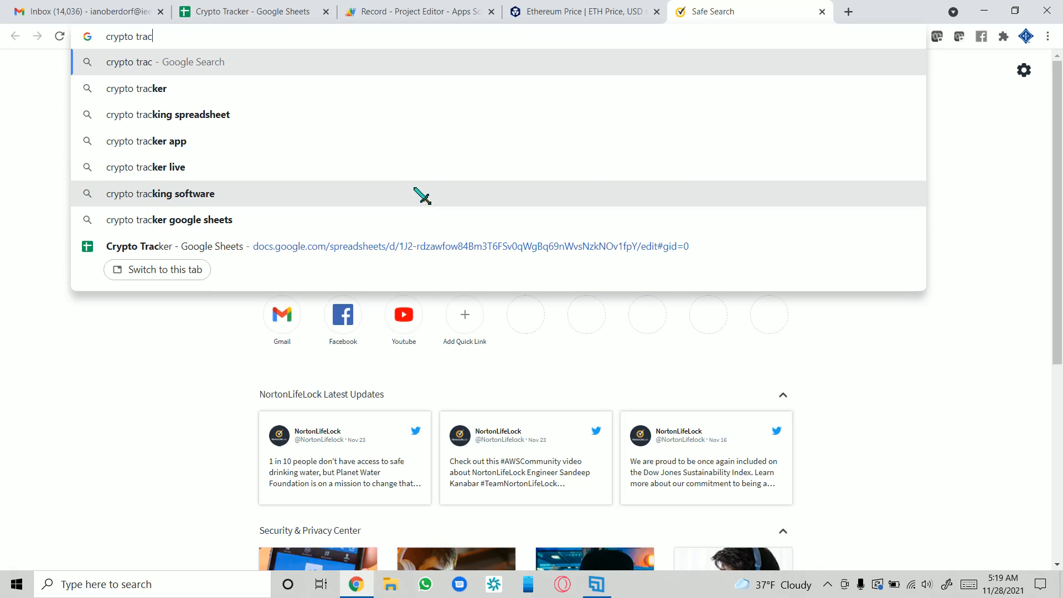
pyautogui.write('king')
pyautogui.press('Return')
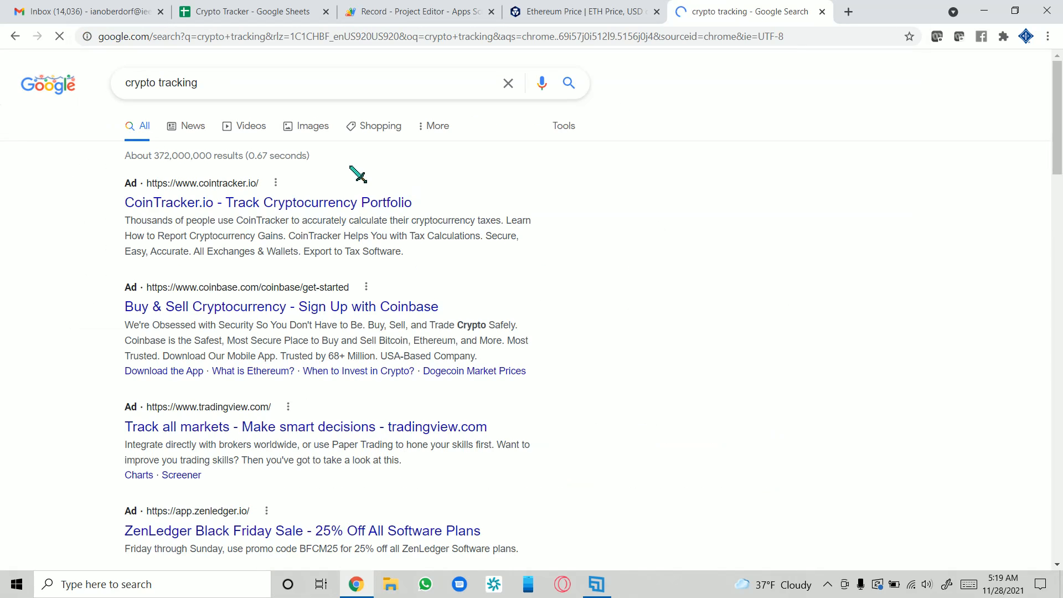
# - Open the CoinTracker.io search result and look through its home page down to the coin price table
pyautogui.click(190, 204)
pyautogui.scroll(-5, 357, 335)
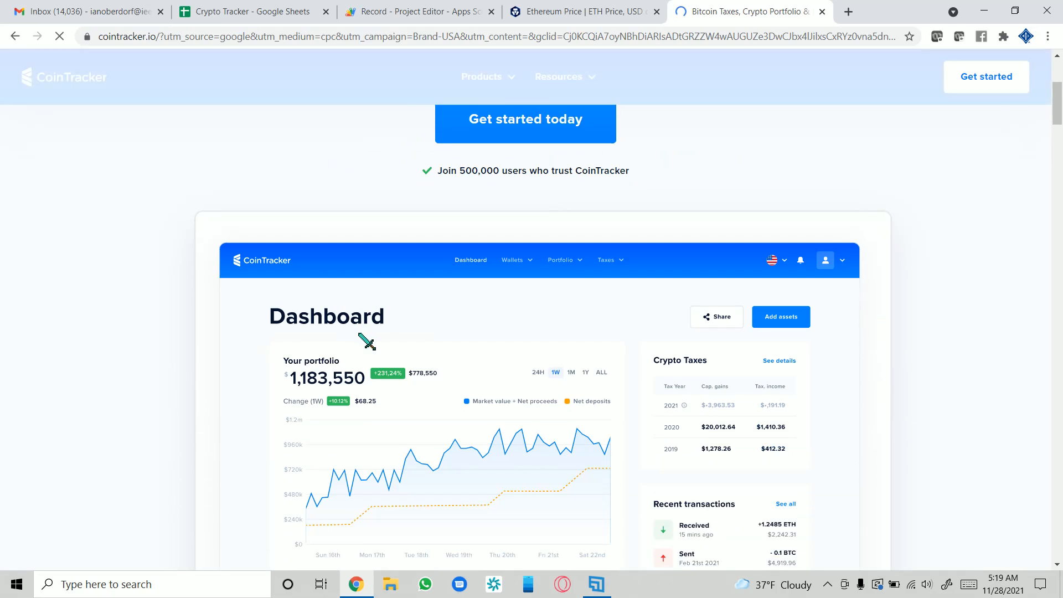
pyautogui.scroll(5, 366, 341)
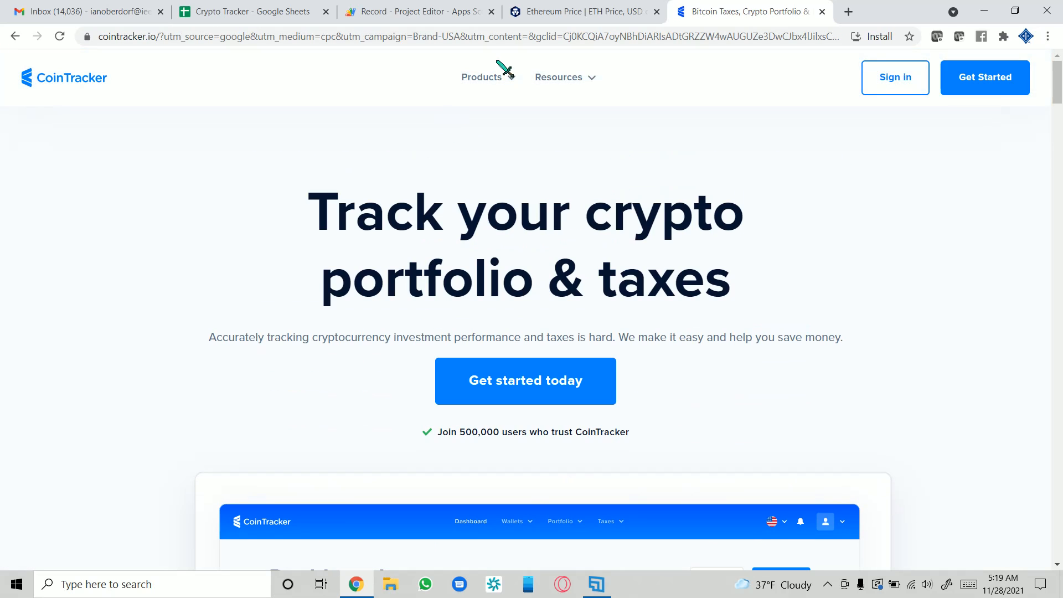
pyautogui.scroll(-15, 487, 222)
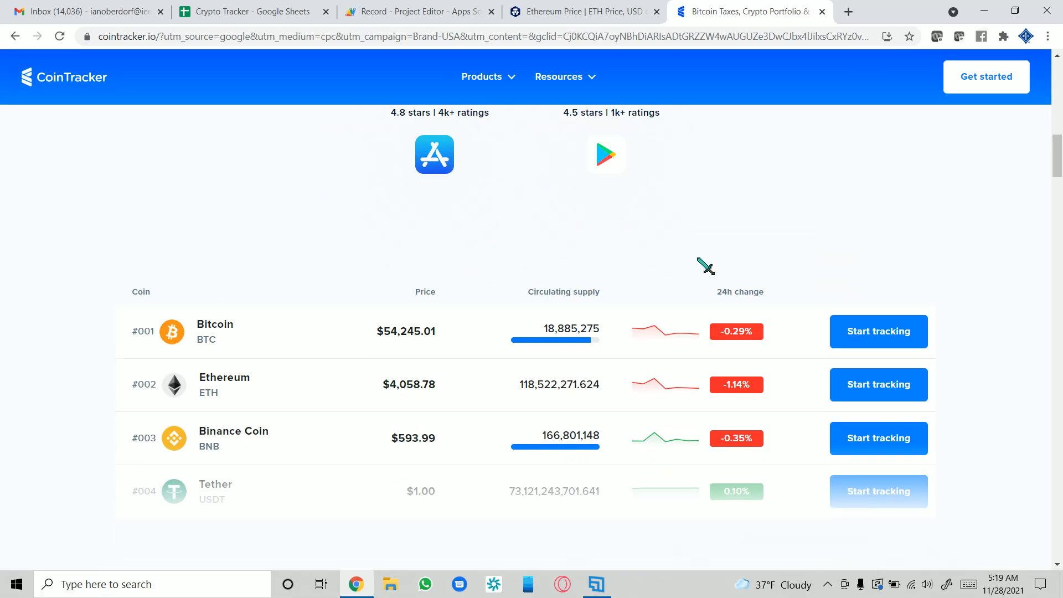
pyautogui.scroll(-4, 697, 260)
pyautogui.scroll(3, 688, 254)
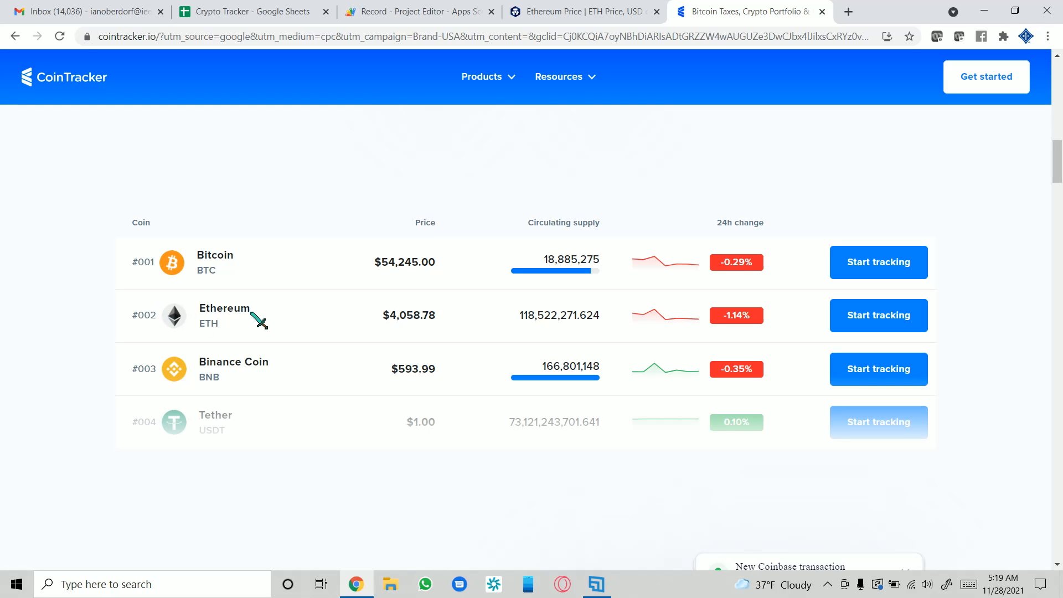
# - Inspect the HTML element of Ethereum's price in the coin price table, and close the developer tools
pyautogui.click(399, 315)
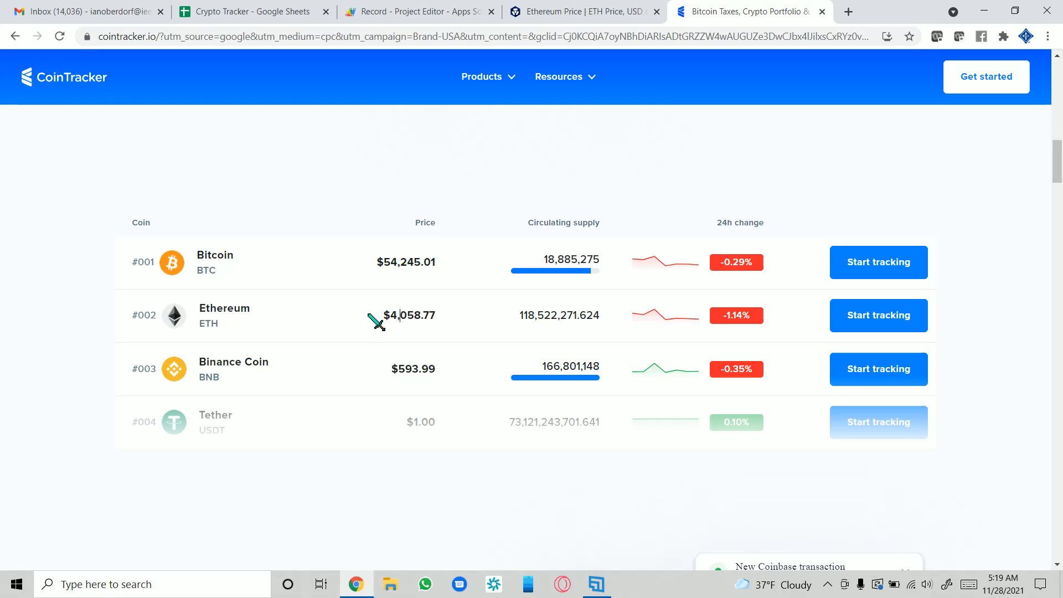
pyautogui.moveTo(380, 315); pyautogui.dragTo(454, 316)
pyautogui.scroll(-5, 467, 327)
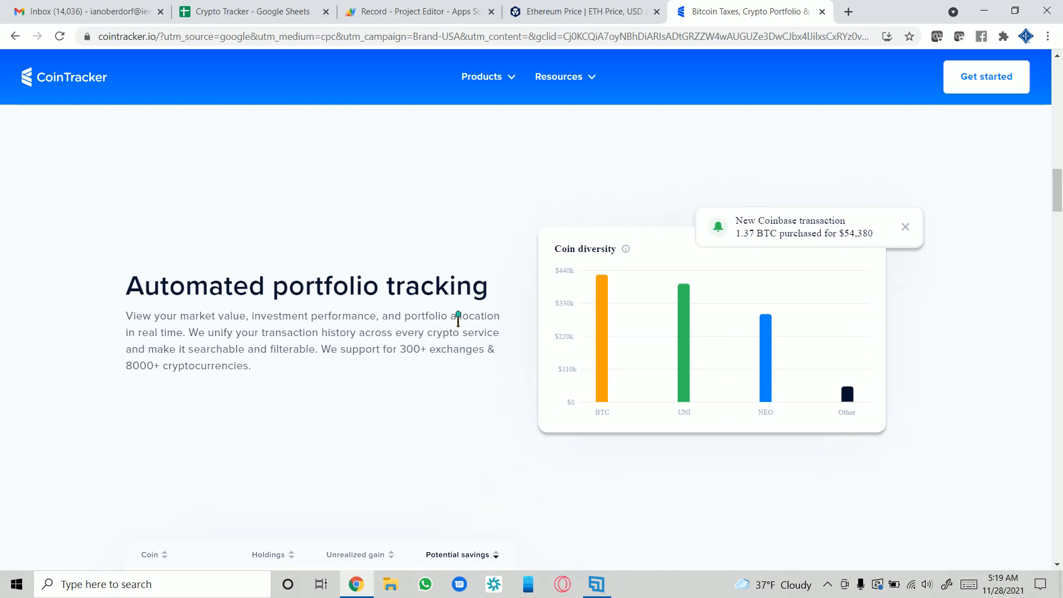
pyautogui.scroll(9, 463, 328)
pyautogui.scroll(-5, 435, 325)
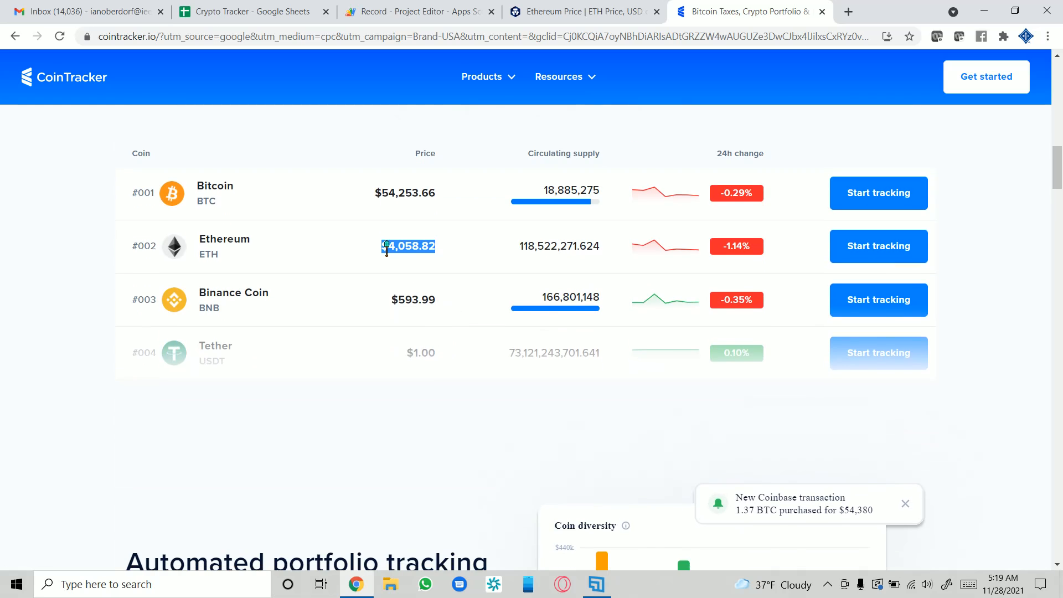
pyautogui.rightClick(404, 247)
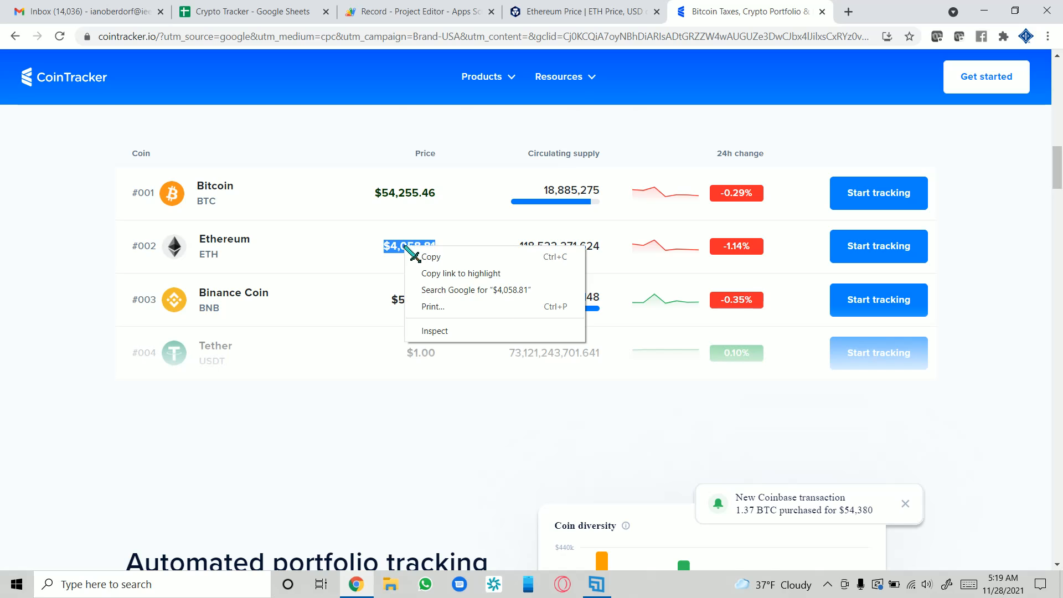
pyautogui.click(469, 332)
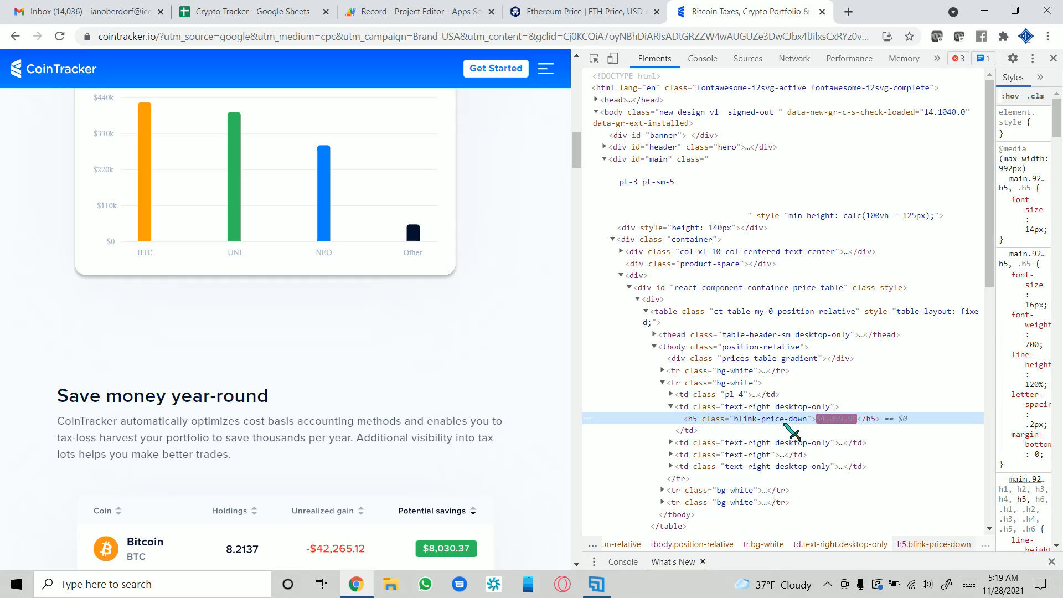
pyautogui.scroll(-5, 315, 467)
pyautogui.scroll(1, 429, 451)
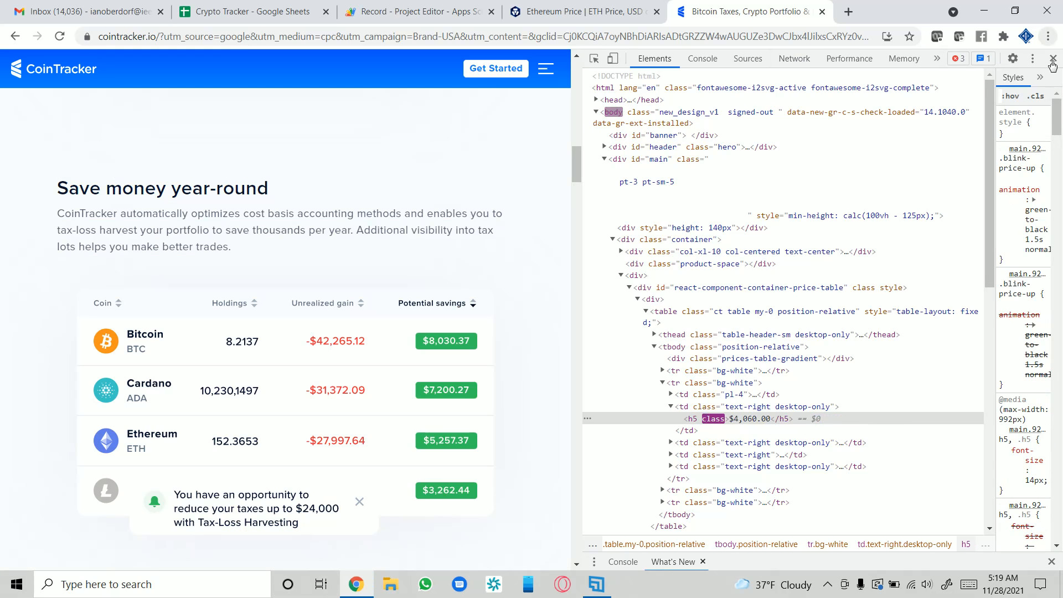
pyautogui.click(1053, 58)
# - Examine the rest of CoinTracker's home page, including its tax and integration sections, and the list of products
pyautogui.scroll(-10, 516, 265)
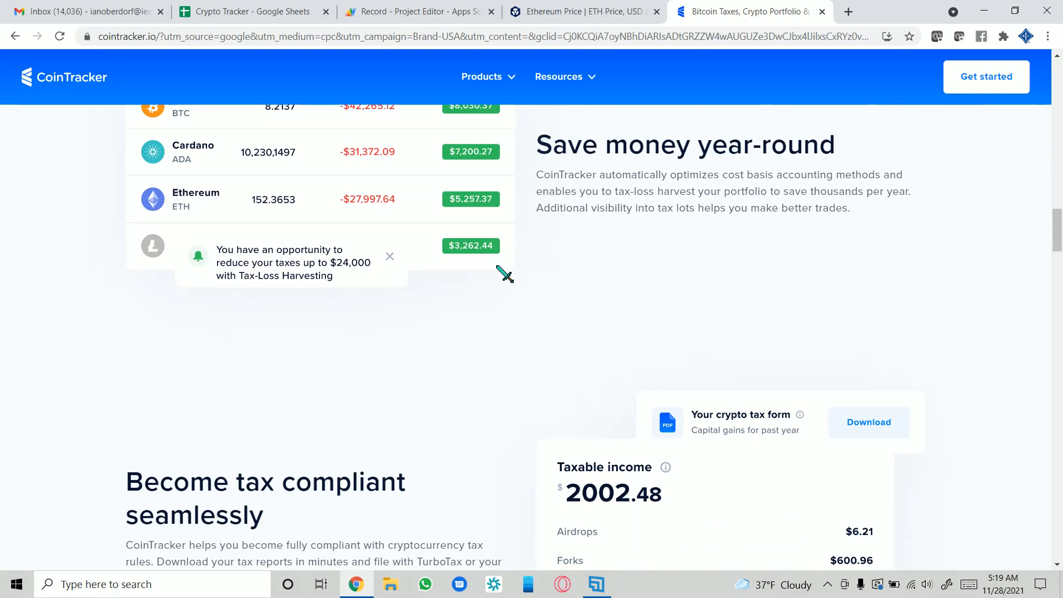
pyautogui.scroll(-15, 423, 453)
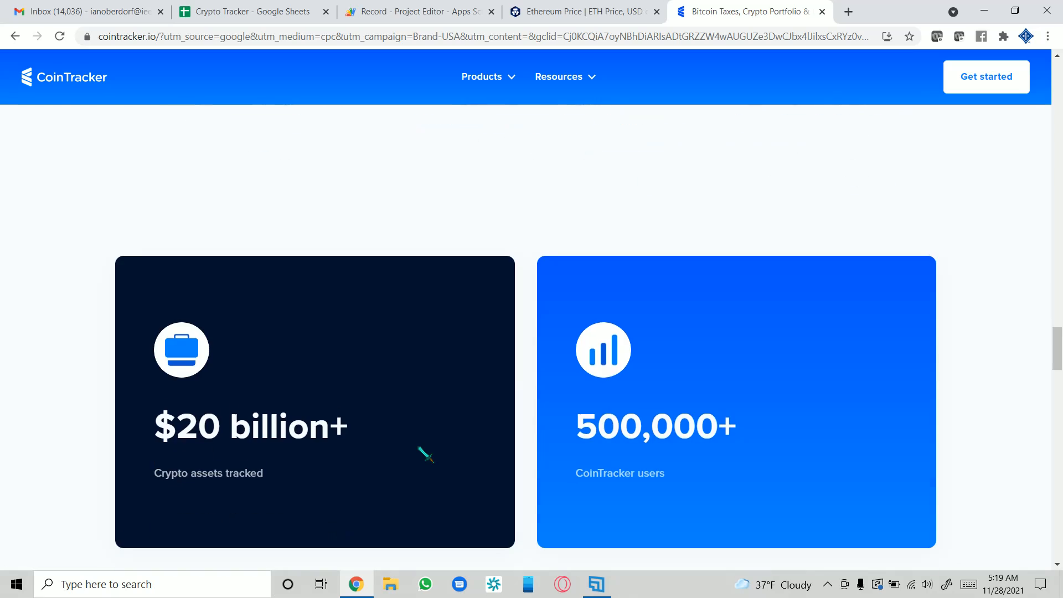
pyautogui.scroll(-5, 419, 451)
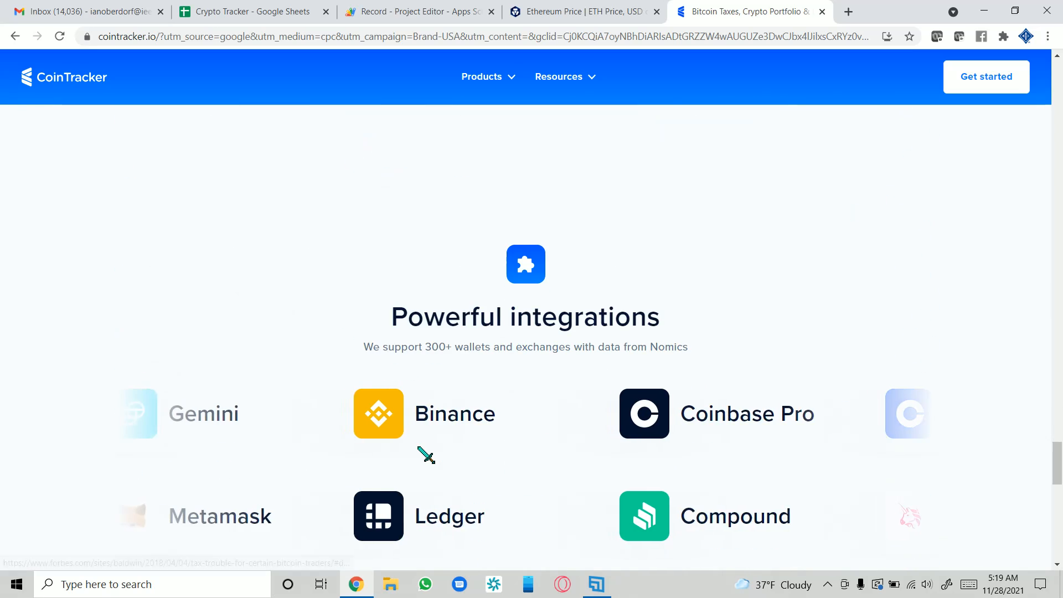
pyautogui.scroll(10, 424, 452)
pyautogui.scroll(15, 423, 453)
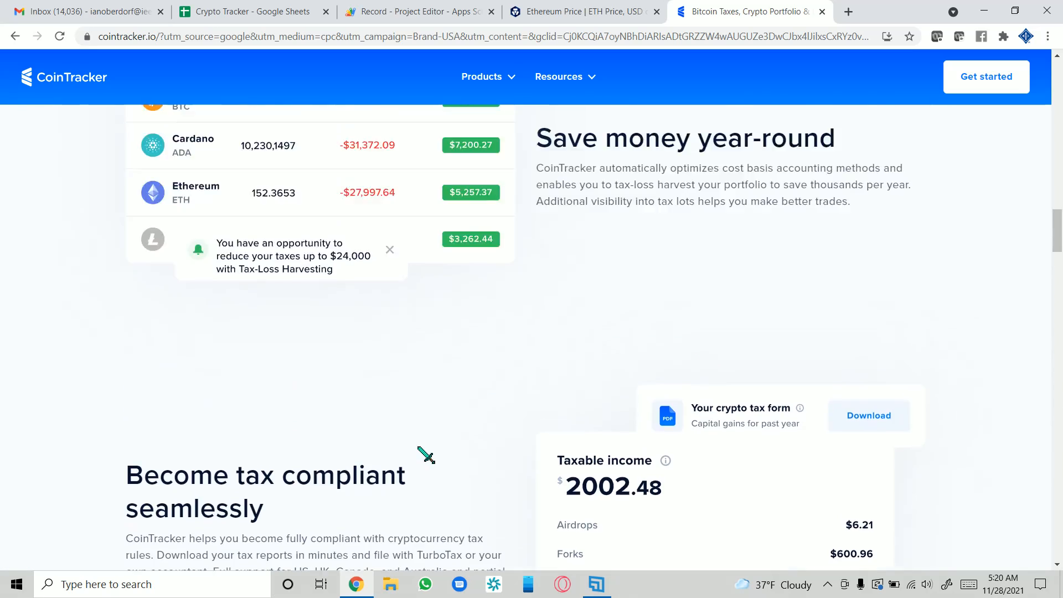
pyautogui.scroll(10, 424, 453)
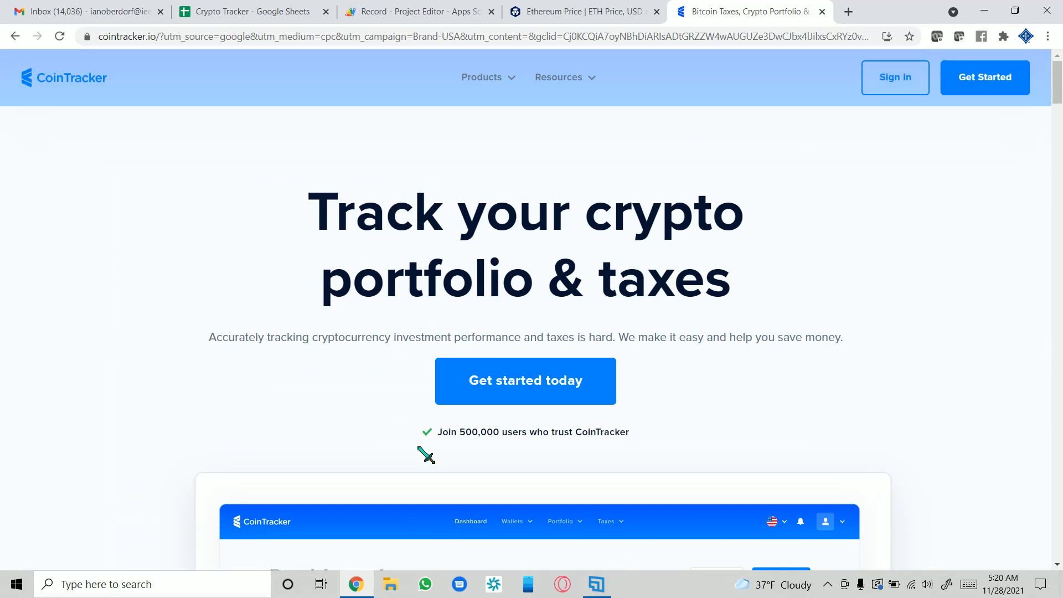
pyautogui.scroll(-5, 423, 453)
pyautogui.scroll(5, 425, 453)
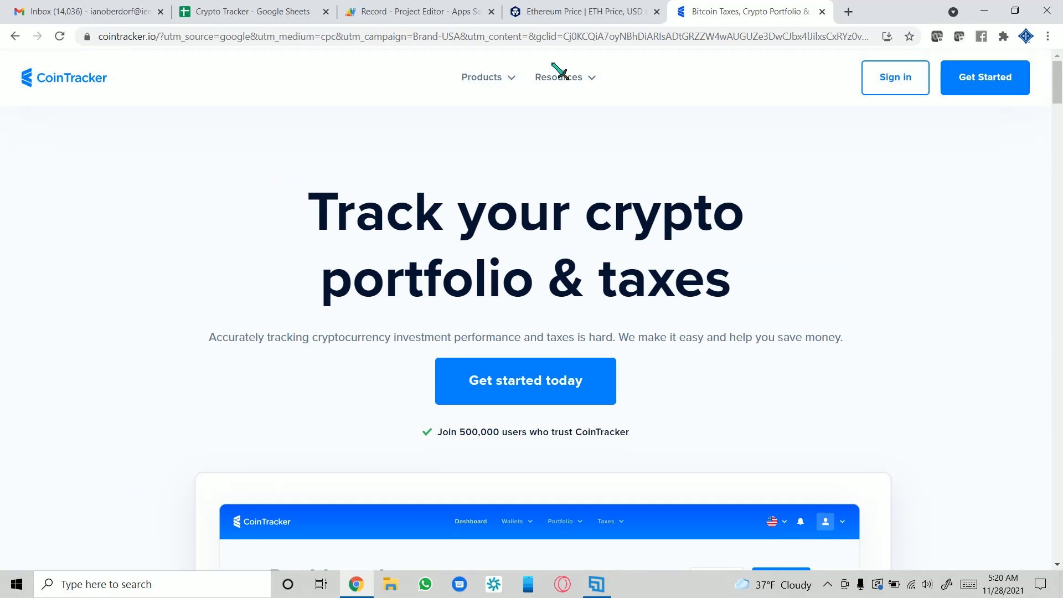
pyautogui.click(497, 79)
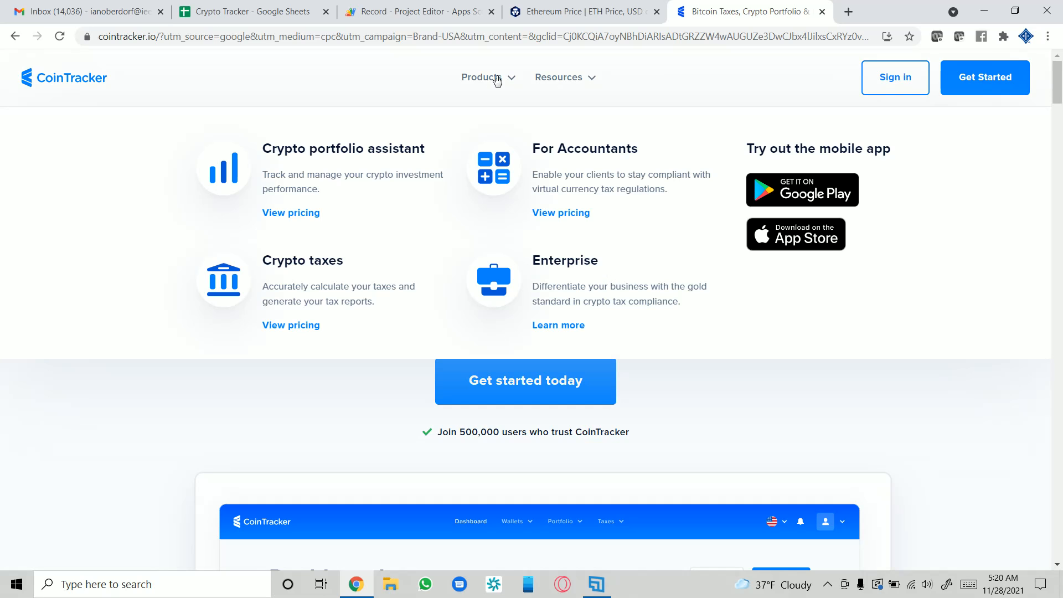
pyautogui.click(497, 79)
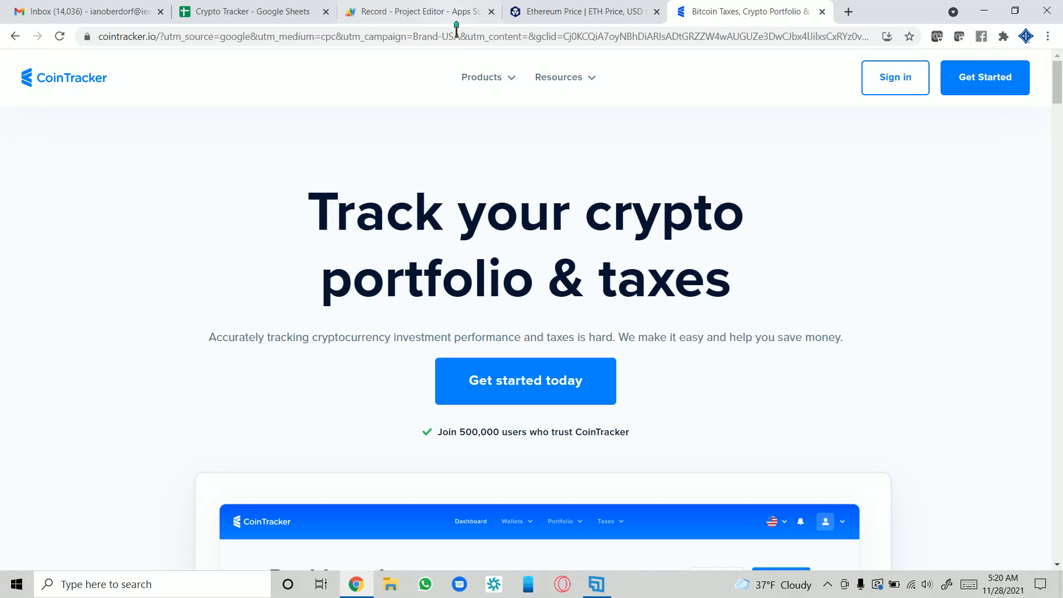
# - Search the web for "crypto tracking" and open the TradingView result on real-time data and market-leading analysis
pyautogui.click(166, 37)
pyautogui.write('crypto tracking')
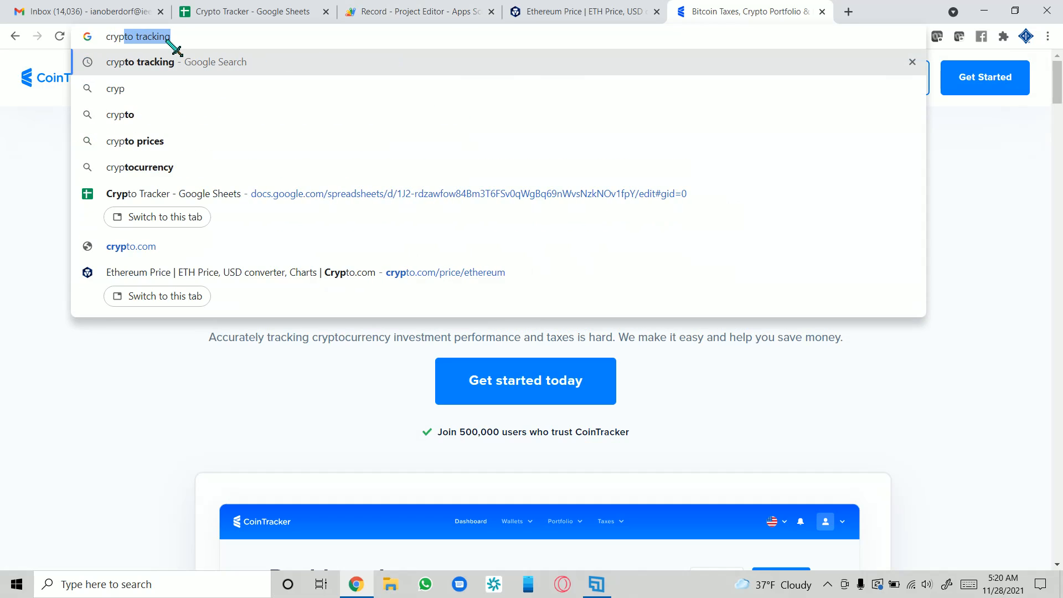
pyautogui.press('Return')
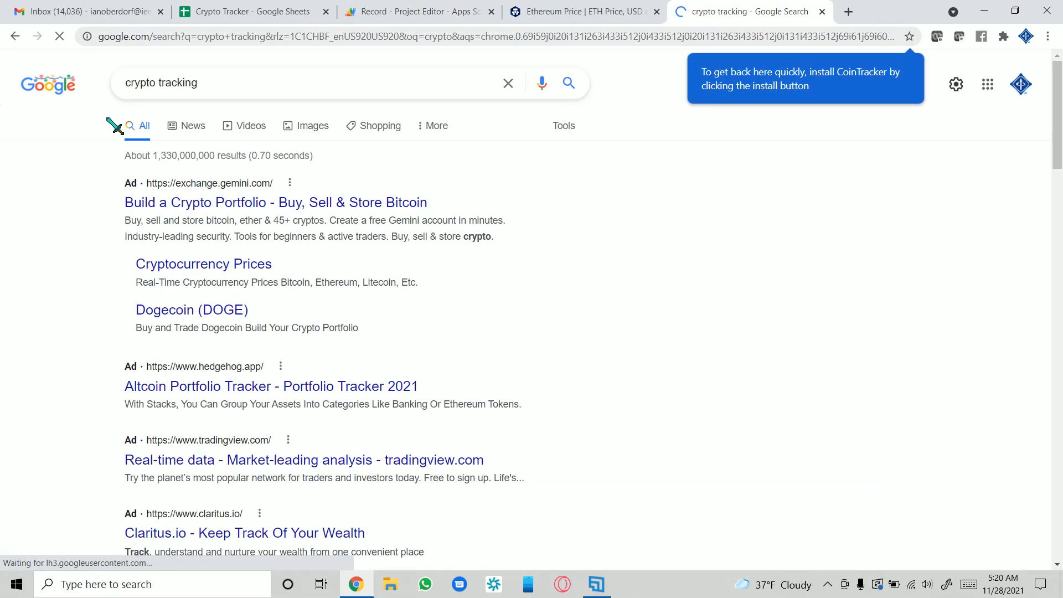
pyautogui.scroll(-2, 94, 279)
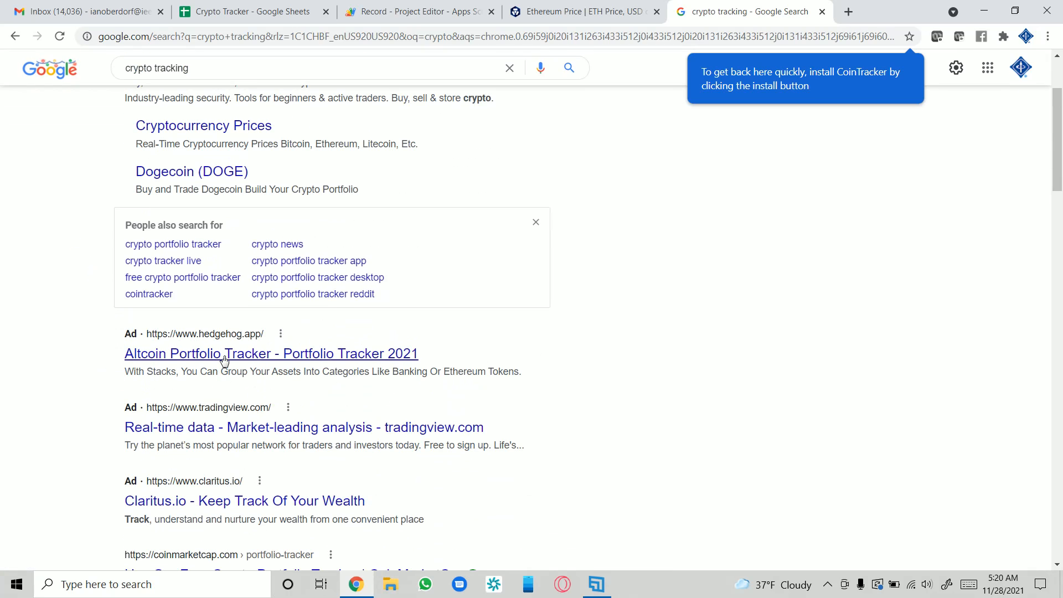
pyautogui.click(227, 430)
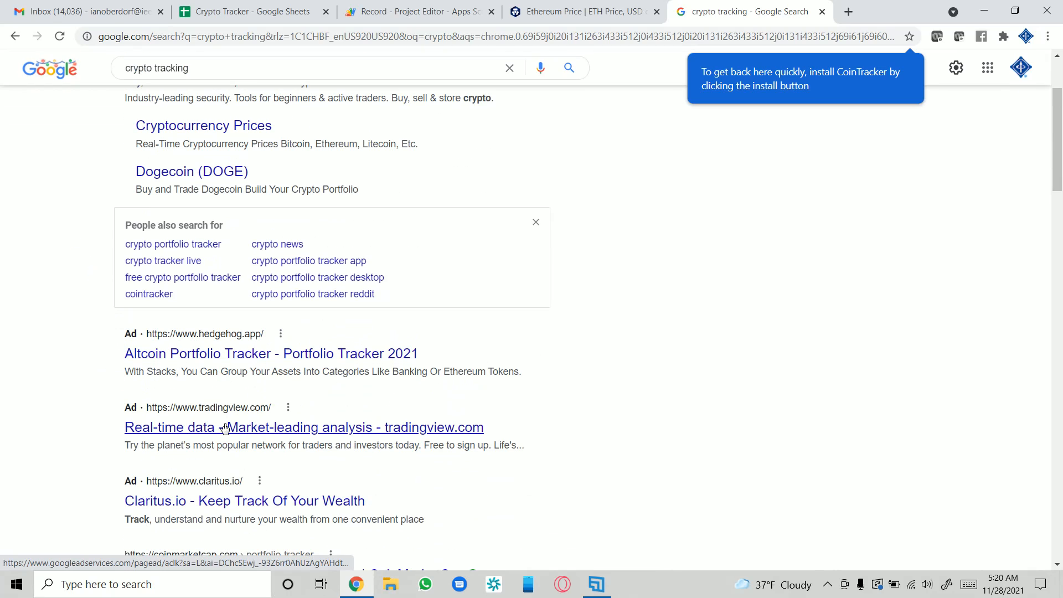
# - Examine TradingView's supercharts page, including its chart features, technical analysis, Pine Script, financial analysis and trading sections
pyautogui.scroll(-15, 576, 260)
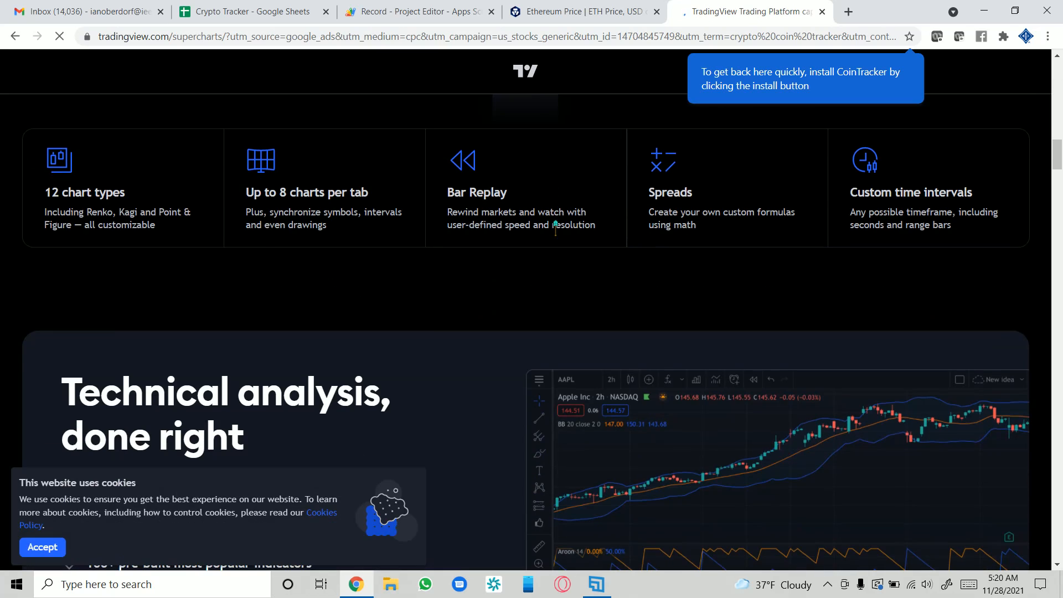
pyautogui.scroll(-20, 556, 227)
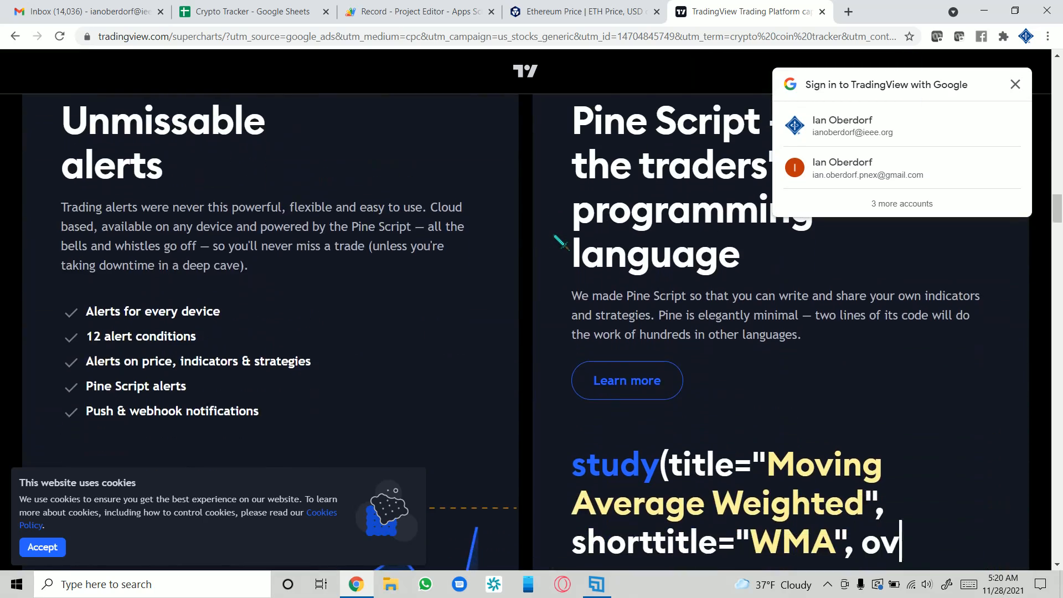
pyautogui.scroll(-10, 560, 246)
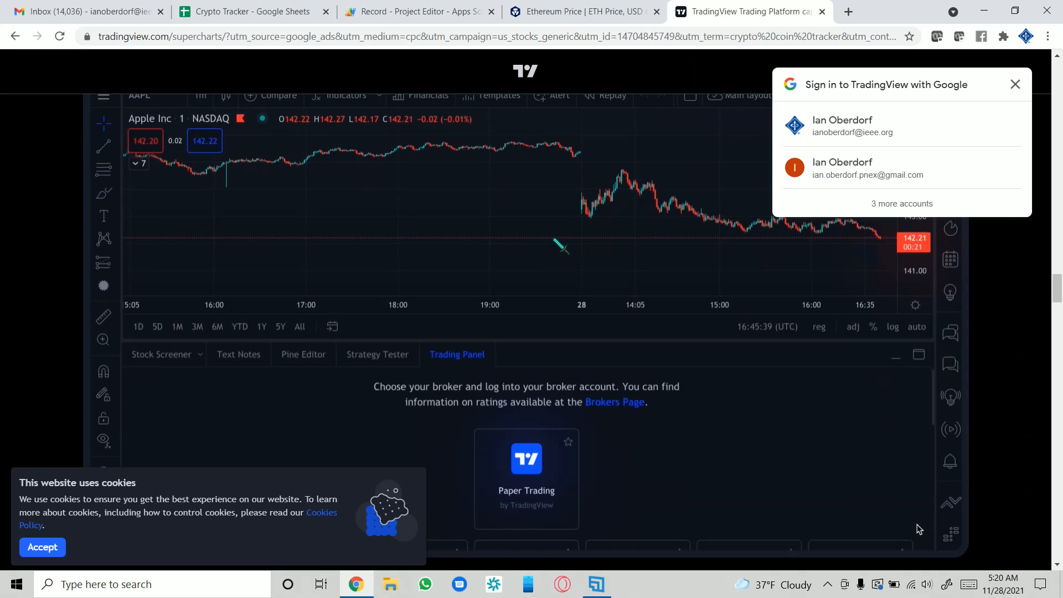
pyautogui.scroll(-5, 561, 245)
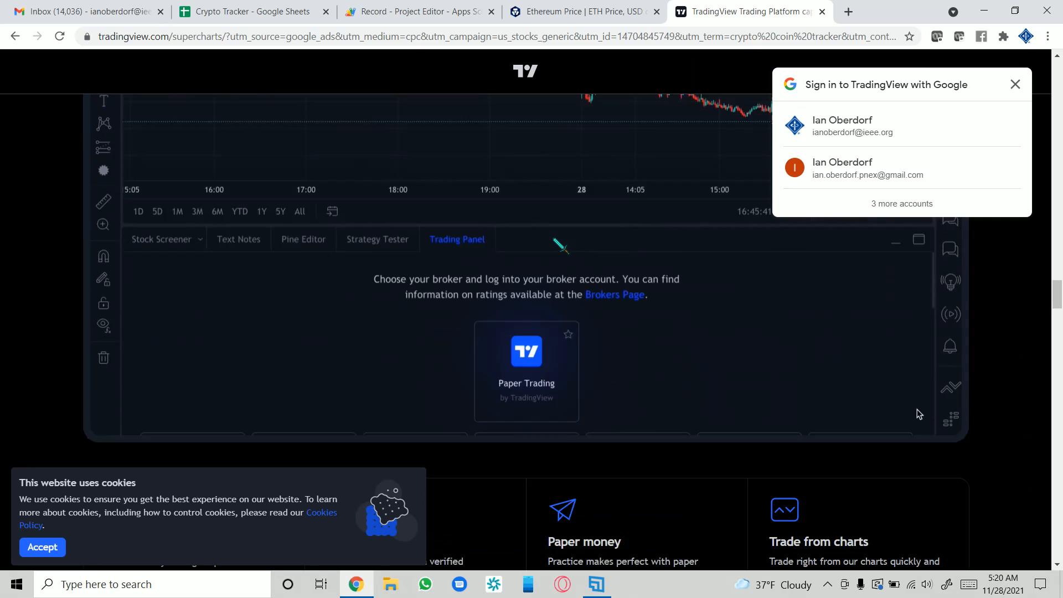
pyautogui.scroll(10, 559, 246)
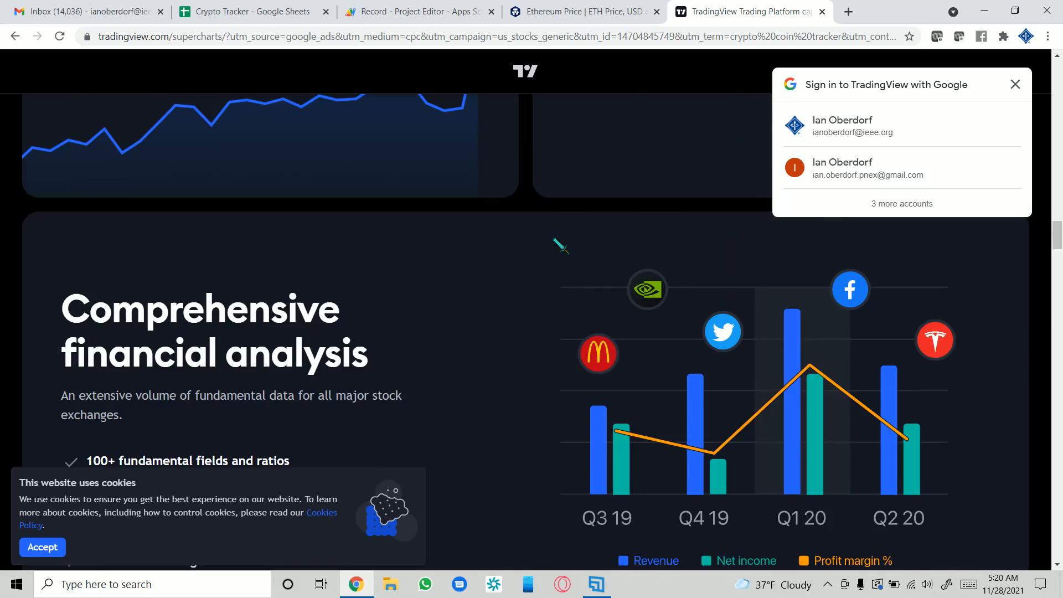
pyautogui.scroll(8, 561, 246)
pyautogui.scroll(-3, 561, 245)
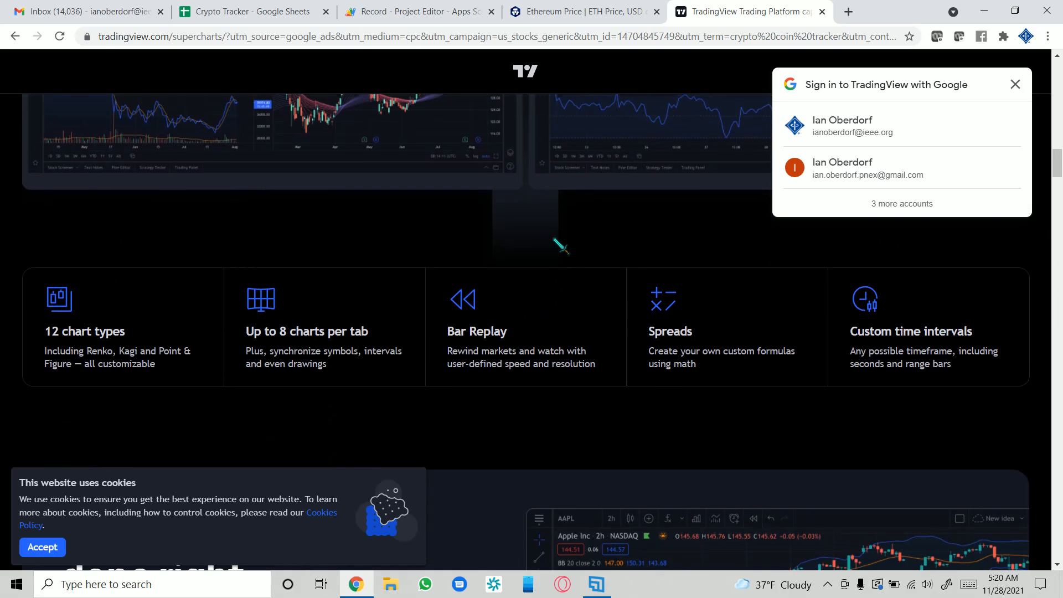
pyautogui.scroll(5, 561, 245)
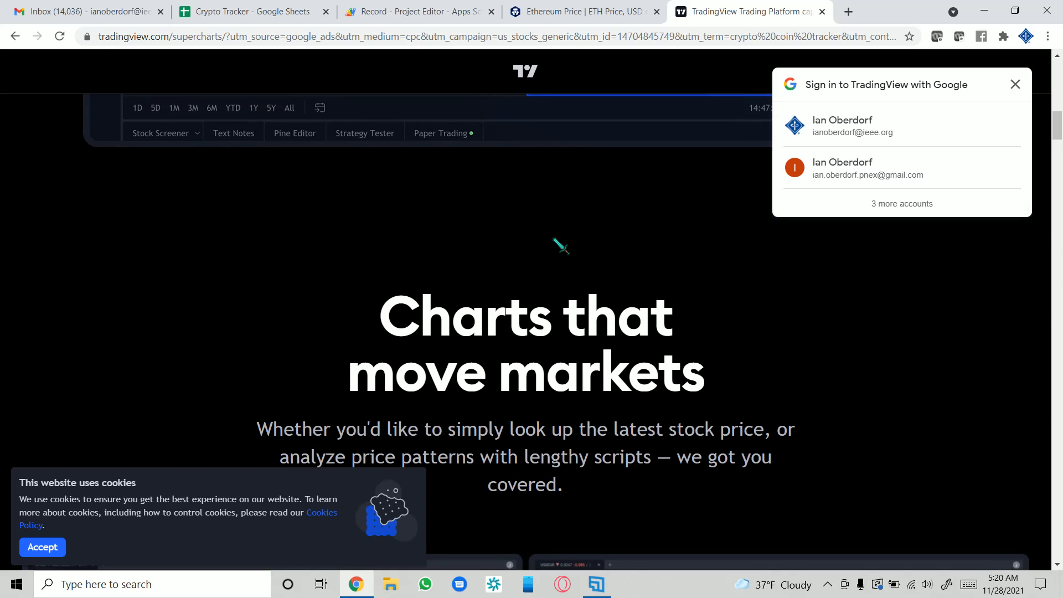
pyautogui.scroll(-3, 561, 246)
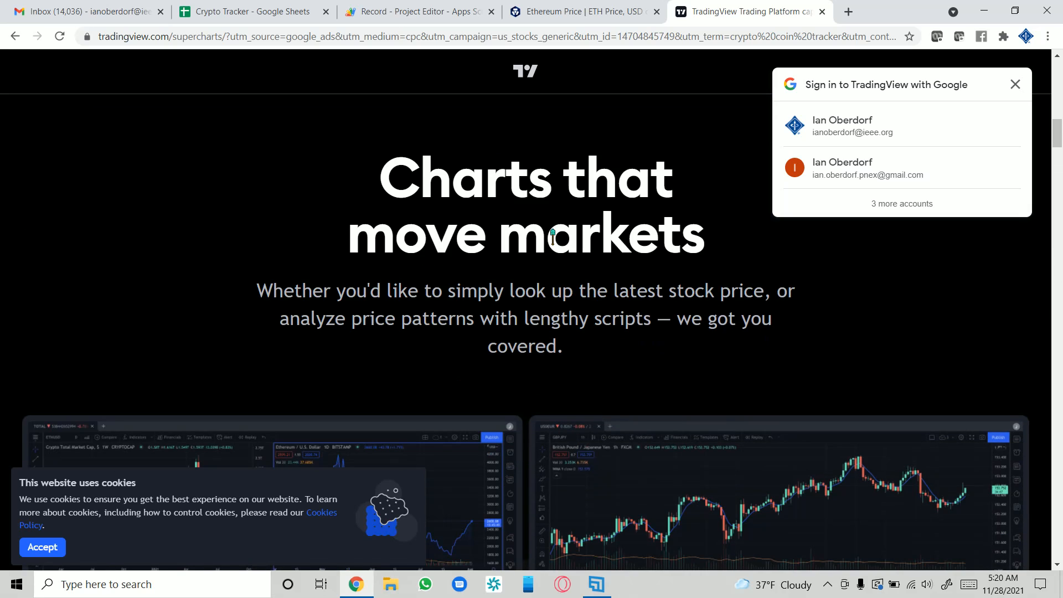
pyautogui.scroll(15, 553, 237)
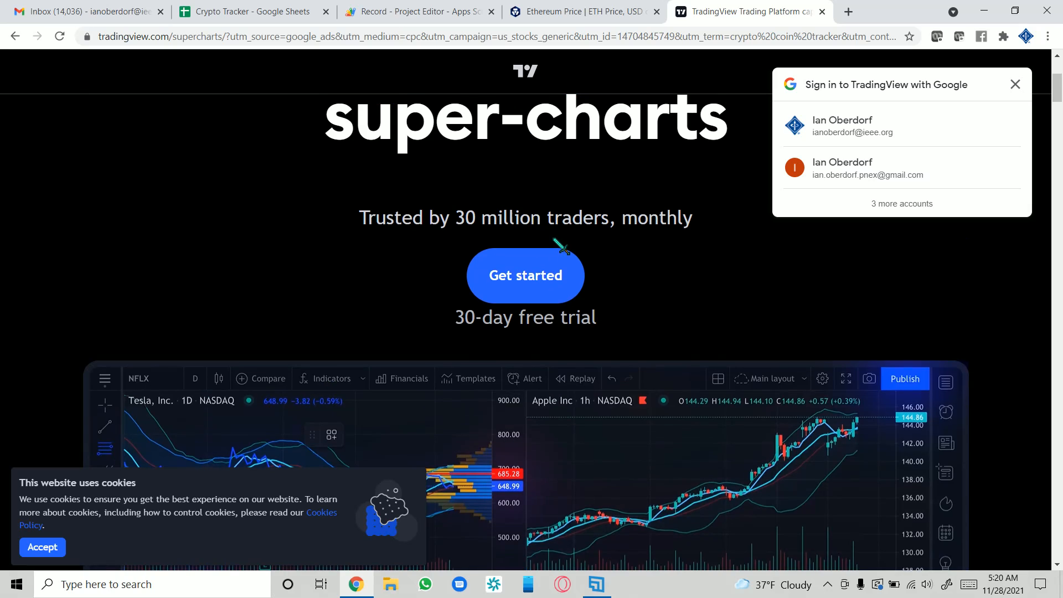
pyautogui.scroll(5, 354, 436)
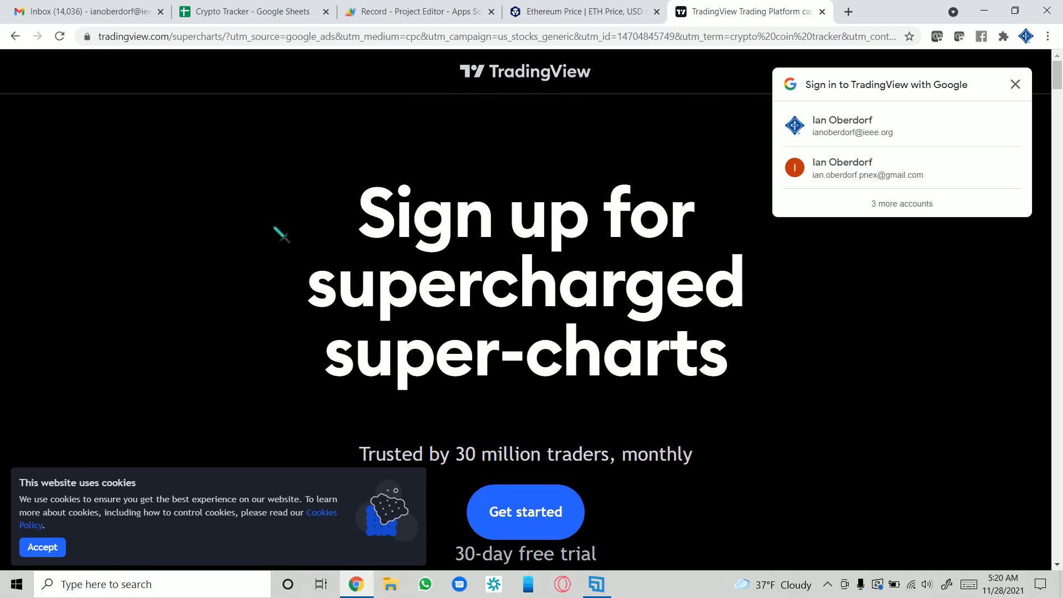
# - Return to the "crypto tracking" results and look through the listed trackers down to the related searches
pyautogui.click(14, 38)
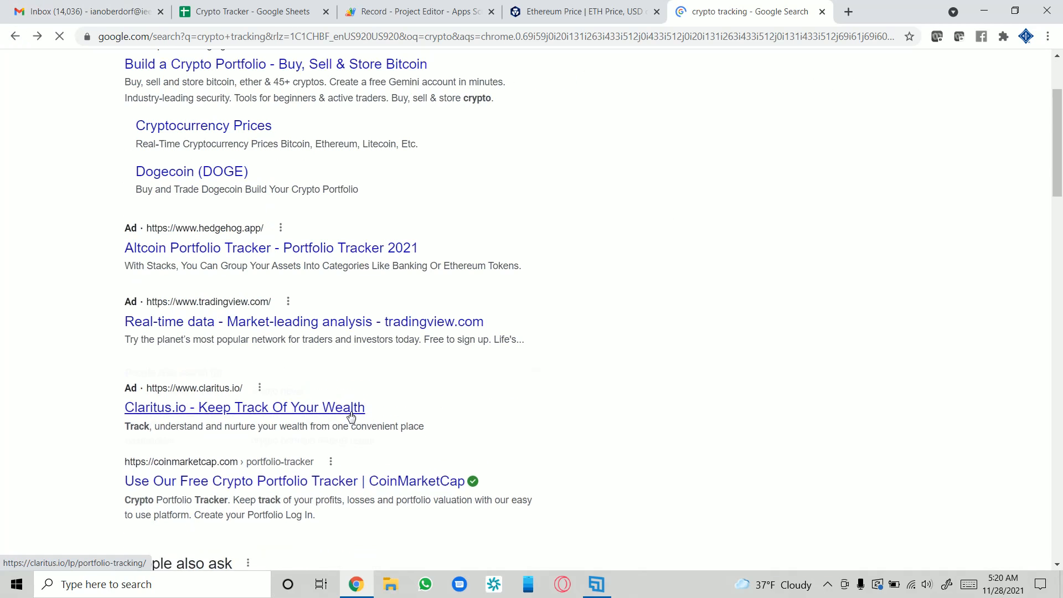
pyautogui.scroll(-5, 105, 359)
pyautogui.scroll(-1, 105, 359)
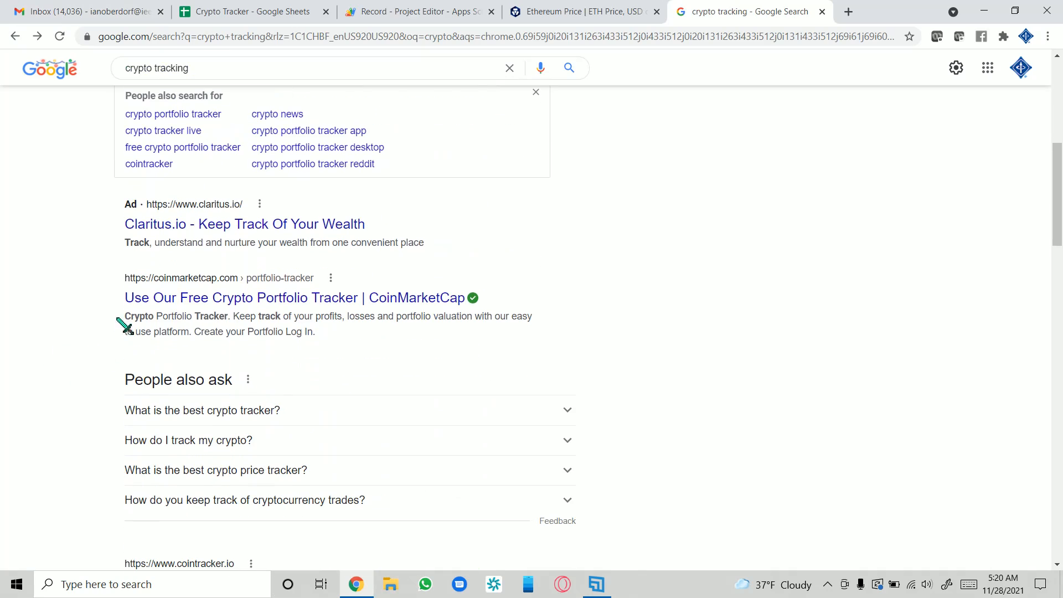
pyautogui.scroll(-6, 80, 361)
pyautogui.click(127, 284)
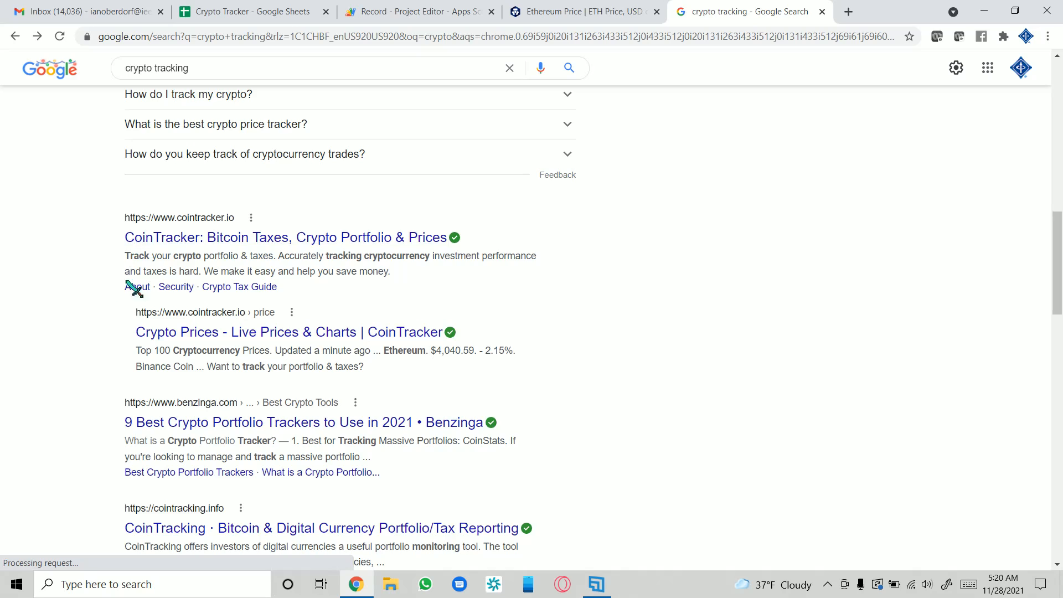
pyautogui.scroll(-5, 124, 311)
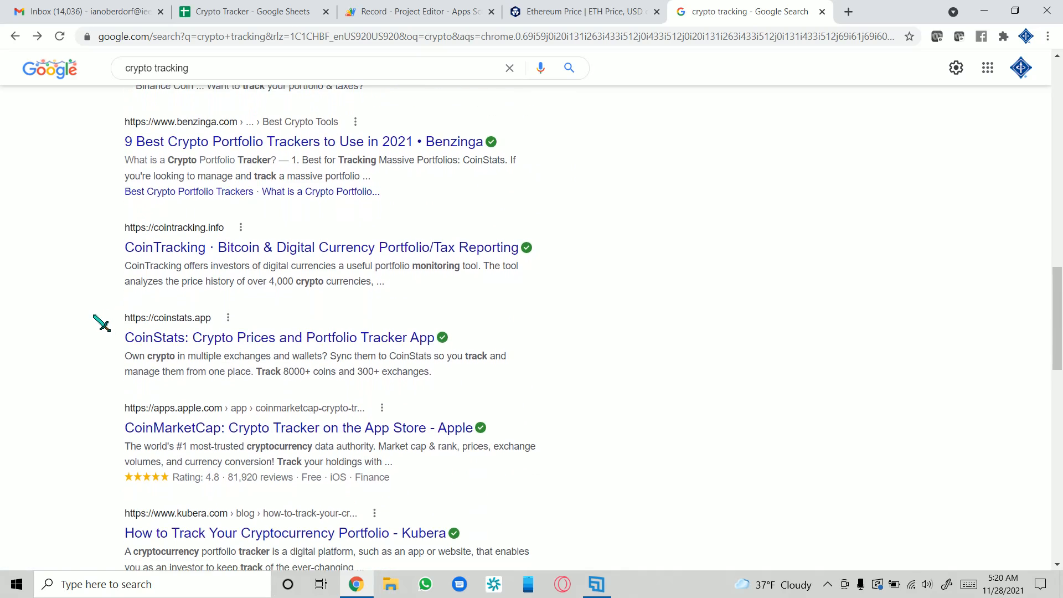
pyautogui.scroll(-1, 101, 324)
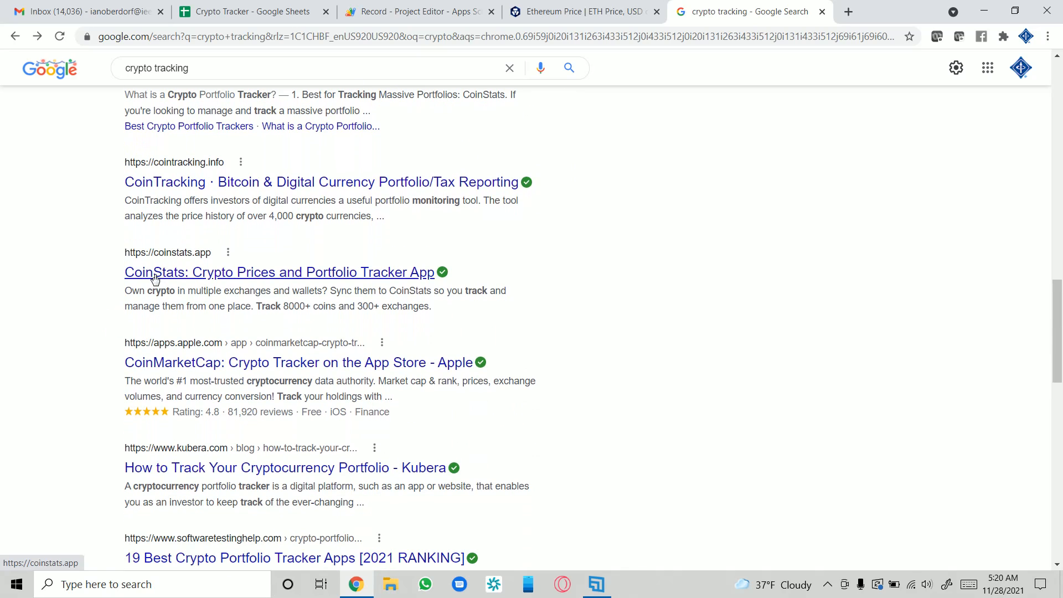
pyautogui.scroll(-1, 155, 280)
pyautogui.scroll(-2, 105, 324)
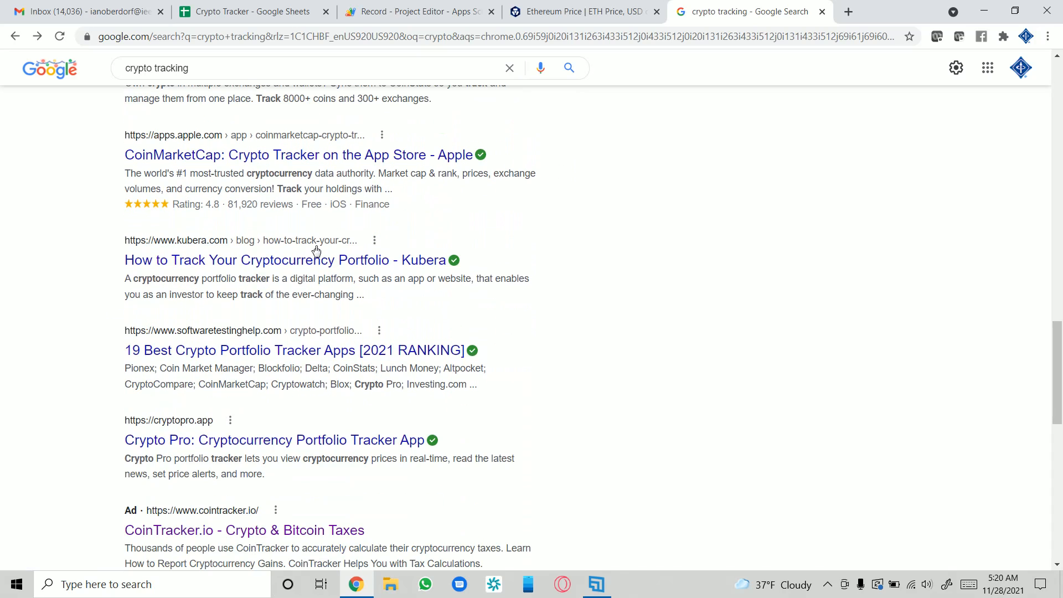
pyautogui.scroll(-1, 61, 316)
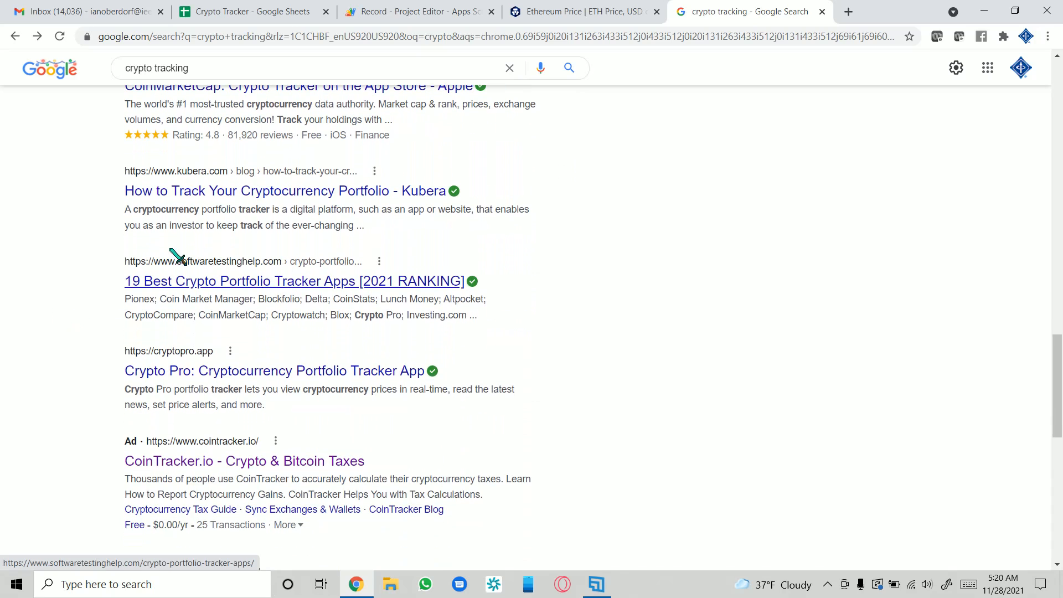
pyautogui.scroll(-1, 123, 290)
pyautogui.scroll(-3, 187, 398)
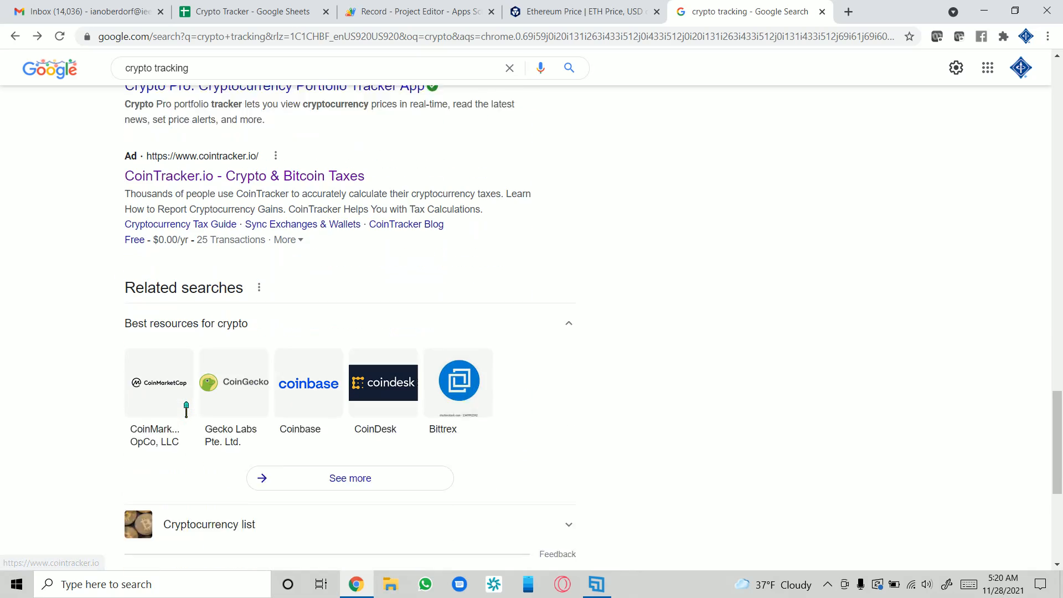
pyautogui.scroll(9, 195, 420)
pyautogui.scroll(14, 188, 411)
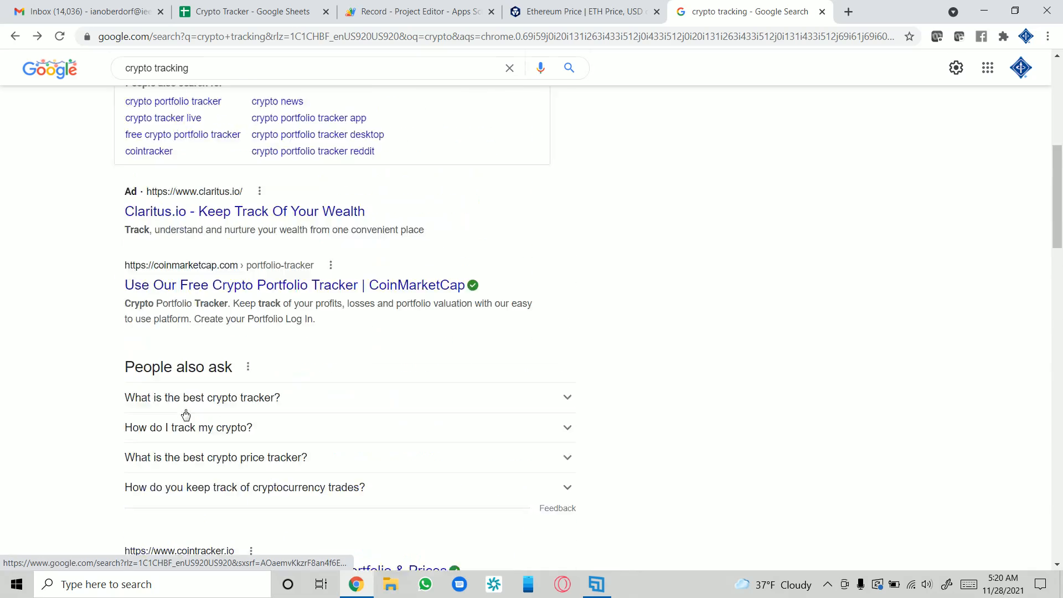
# - Search the web for "stock tracking" and open the Personal Capital online portfolio tracker result
pyautogui.moveTo(301, 78); pyautogui.dragTo(62, 111)
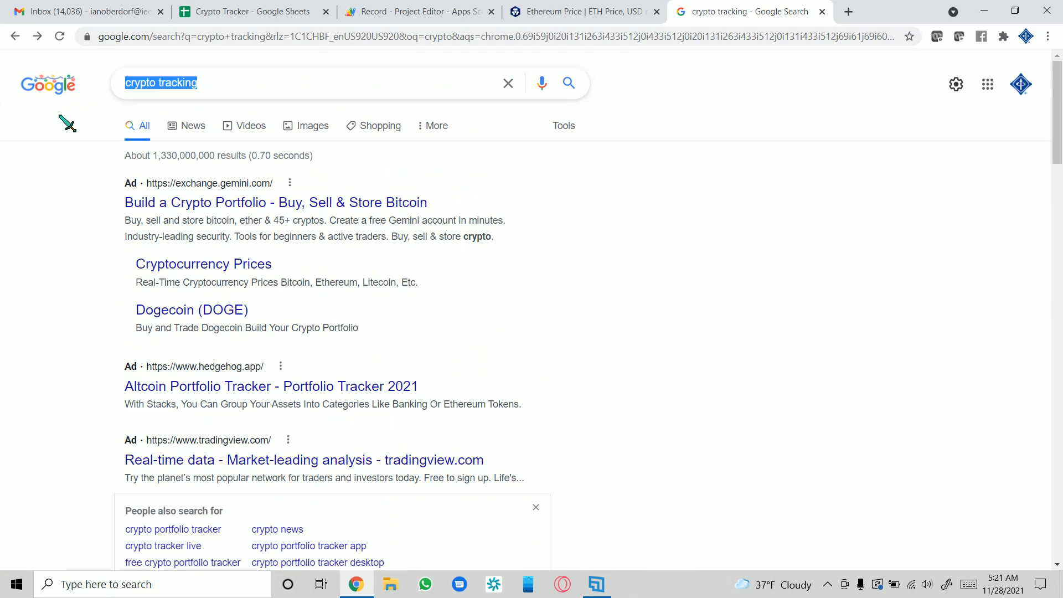
pyautogui.write('stock ')
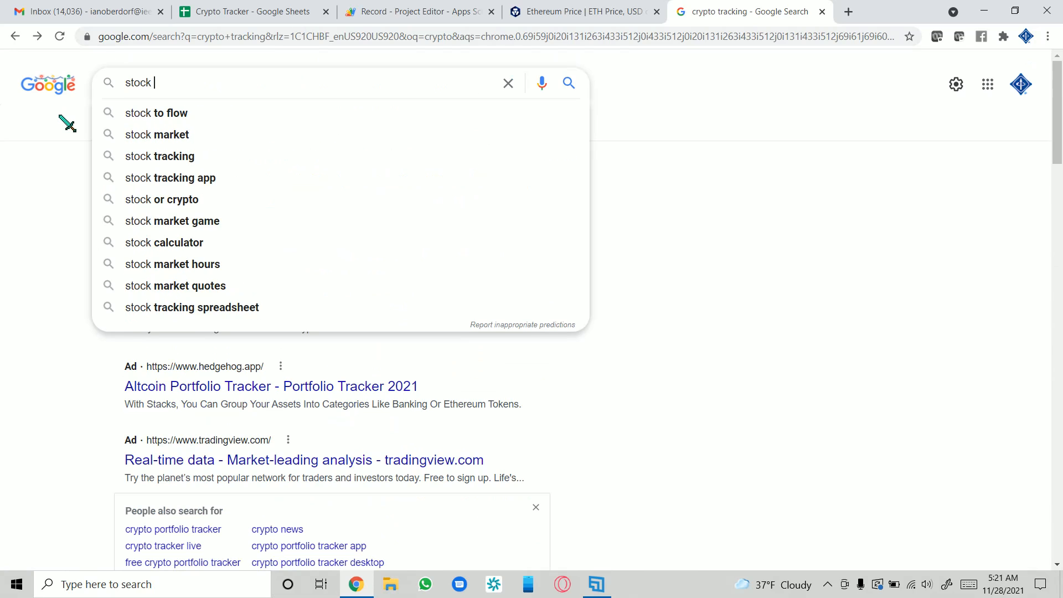
pyautogui.write('tra')
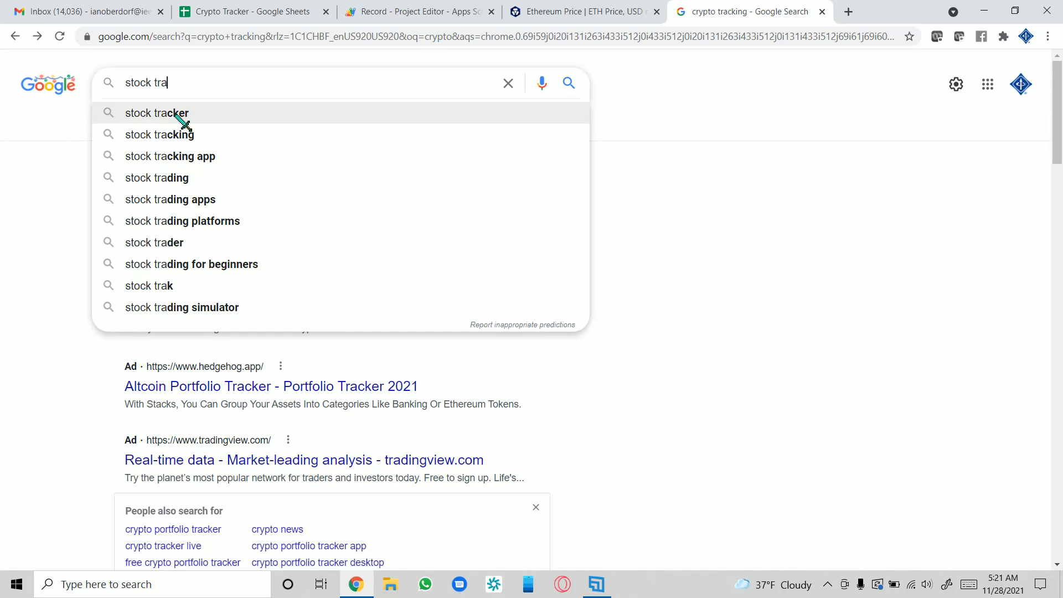
pyautogui.click(177, 134)
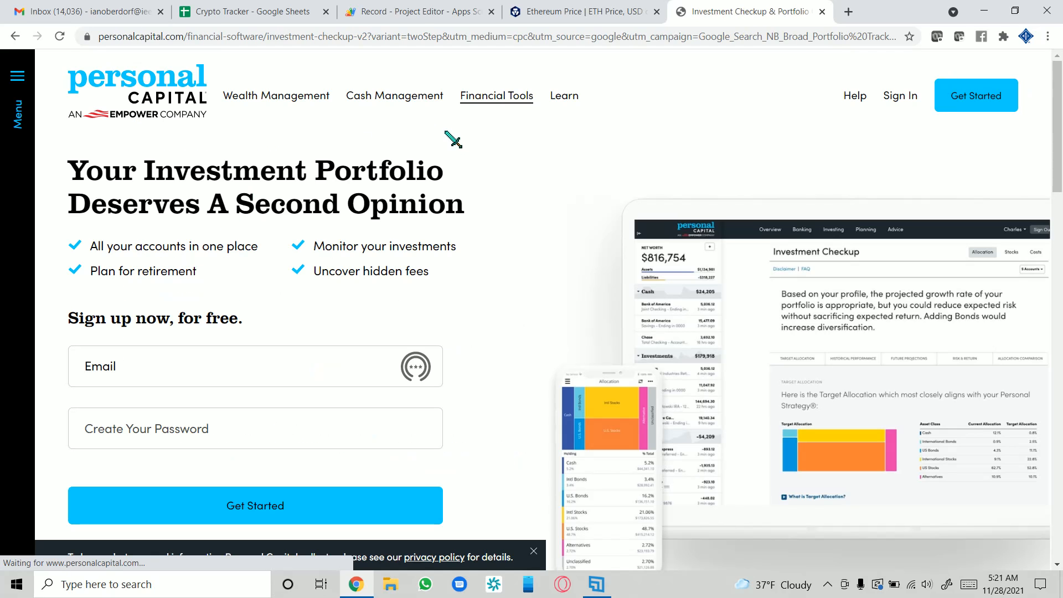
# - Look over Personal Capital's investment checkup page and return to the stock tracking results
pyautogui.scroll(-20, 202, 210)
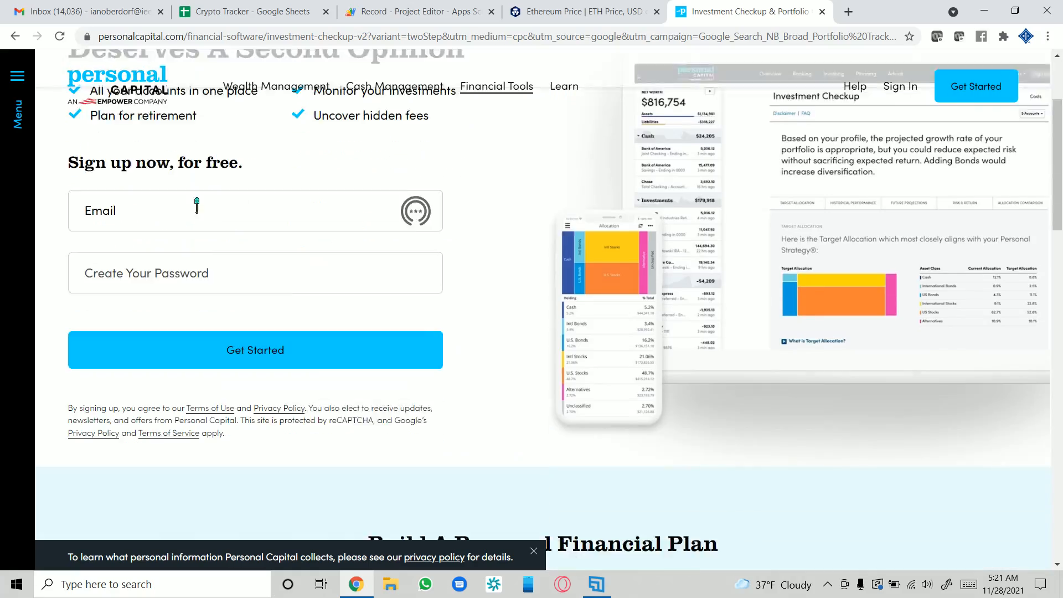
pyautogui.scroll(20, 205, 215)
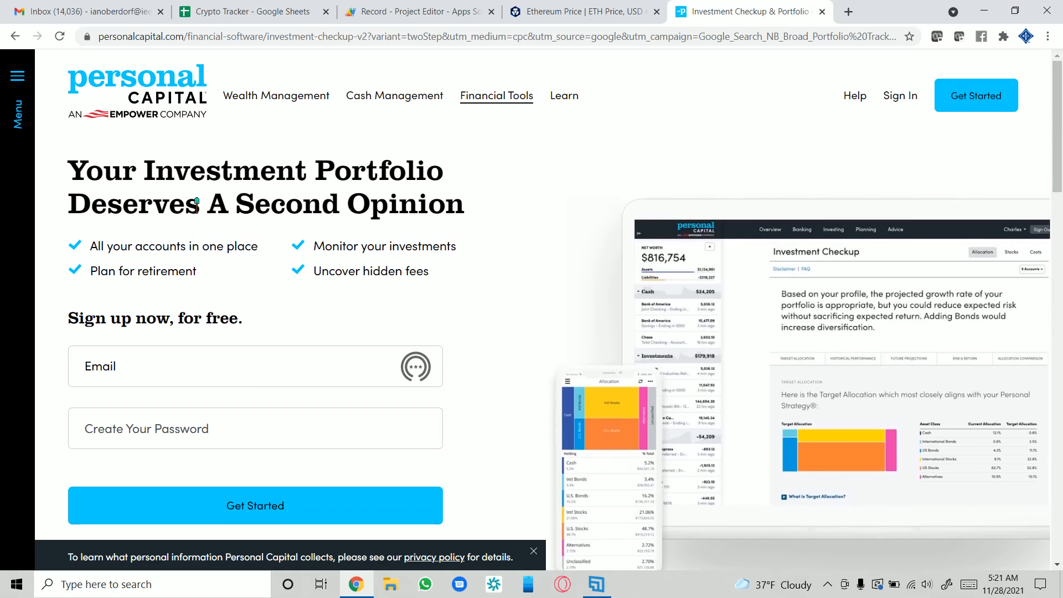
pyautogui.click(15, 37)
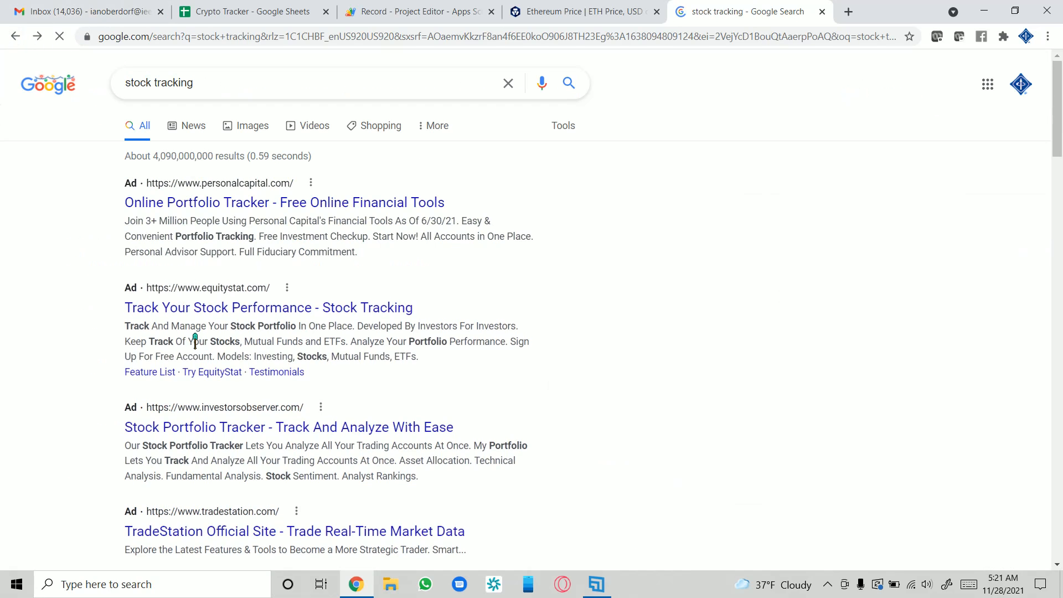
# - Open the TradeStation official site result and go to the Stocks page among its trading products
pyautogui.scroll(-4, 389, 192)
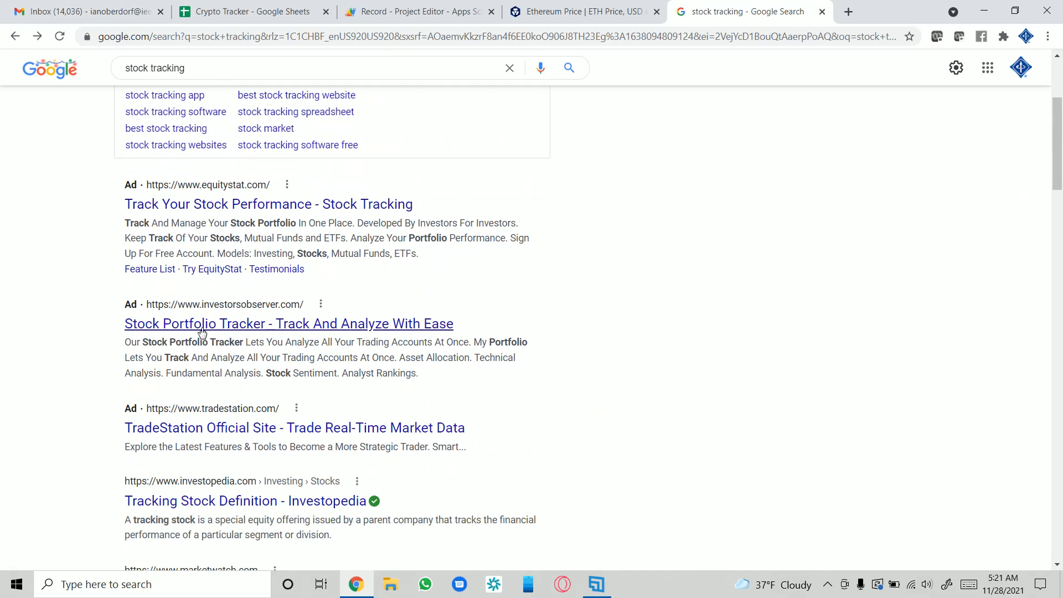
pyautogui.scroll(-1, 202, 332)
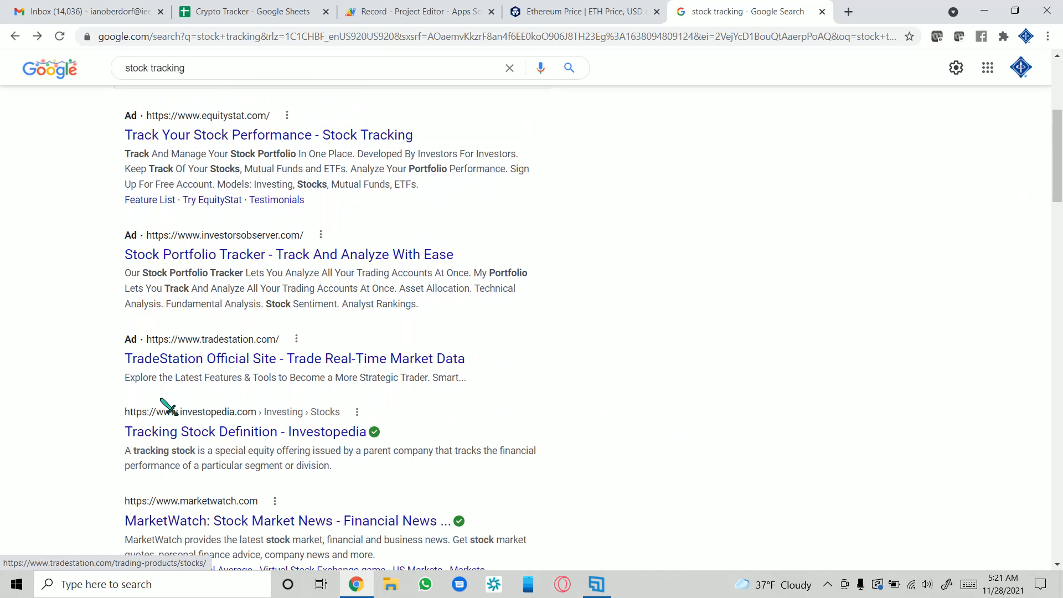
pyautogui.click(156, 367)
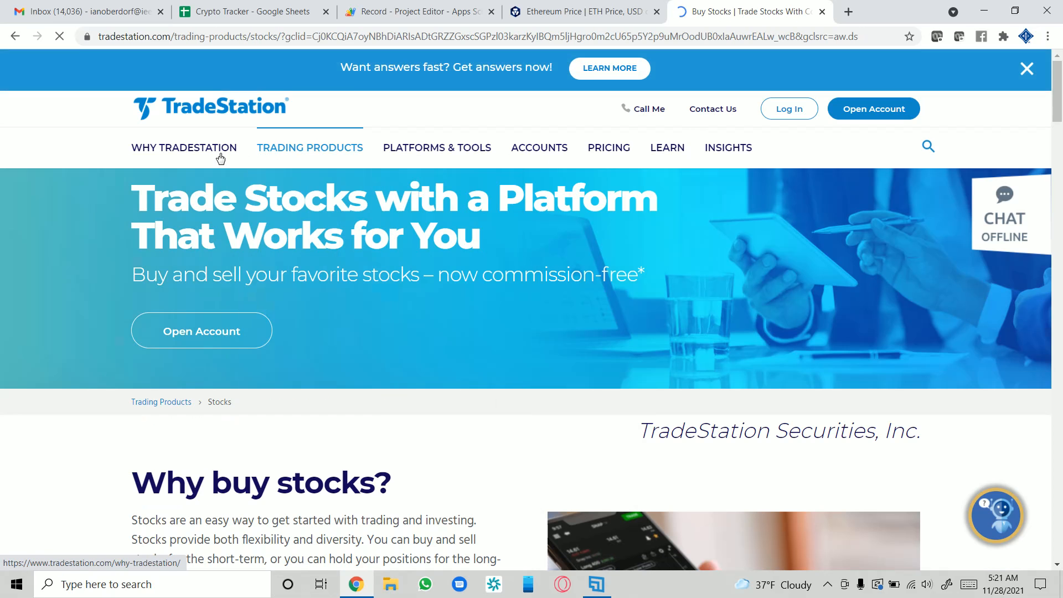
pyautogui.moveTo(329, 156)
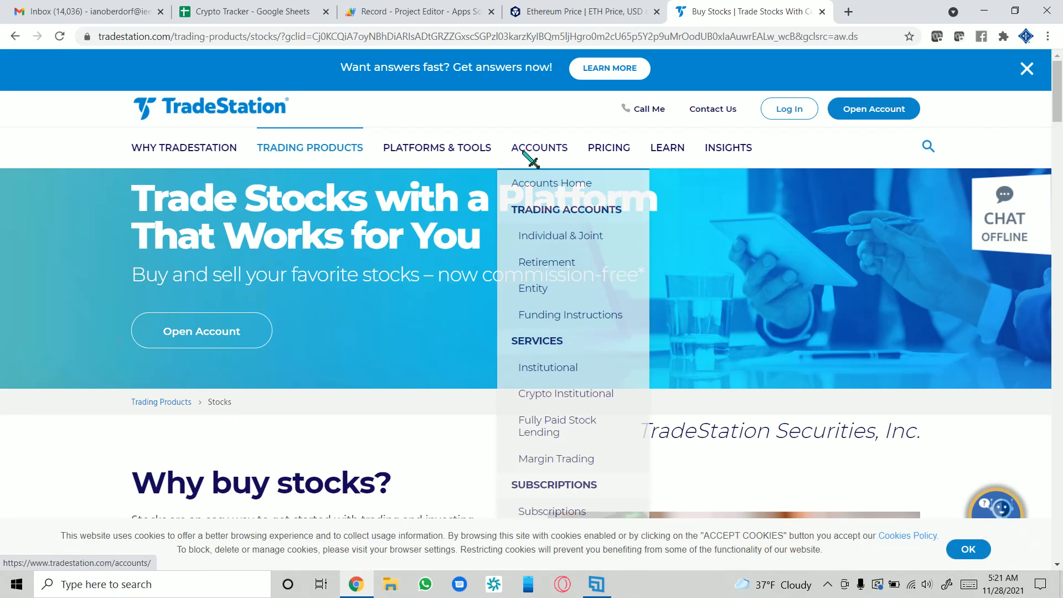
pyautogui.click(291, 219)
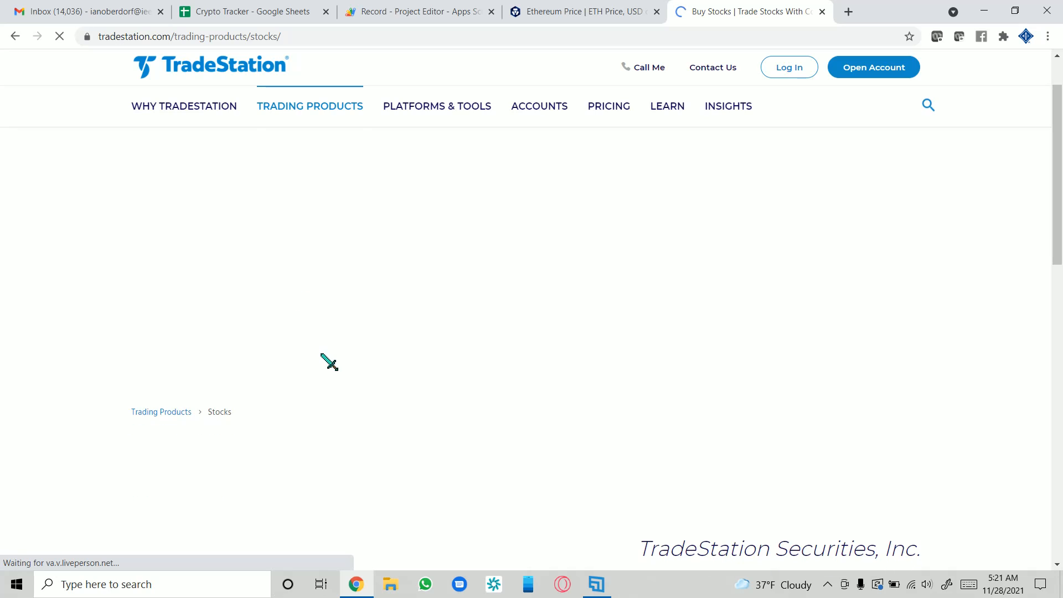
# - Look over TradeStation's Stocks page, from the stock trading benefits through the mobile and web trading section to the footer
pyautogui.scroll(-5, 321, 260)
pyautogui.scroll(-13, 322, 251)
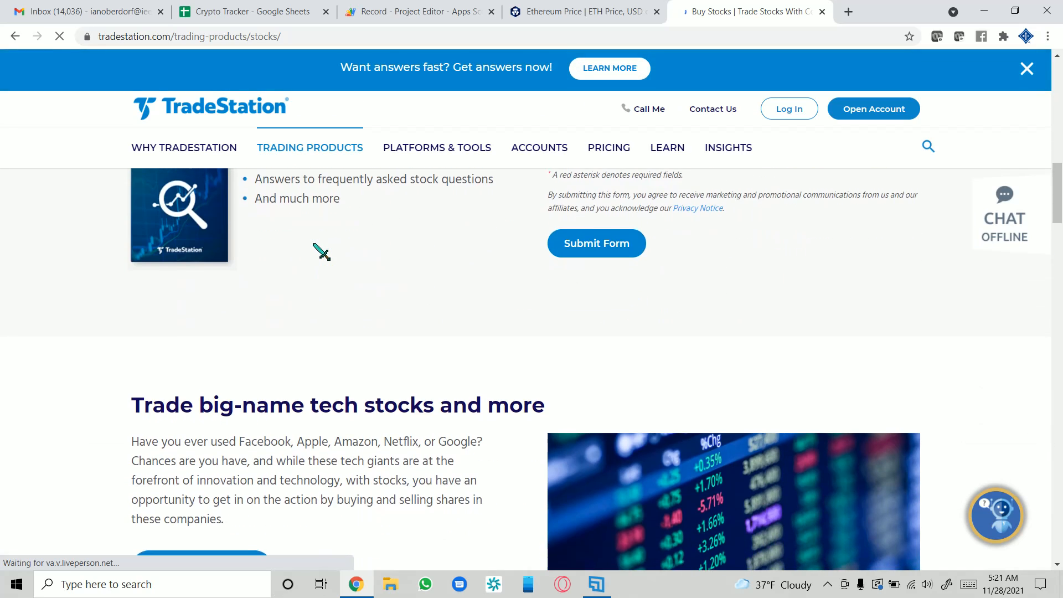
pyautogui.scroll(-20, 390, 315)
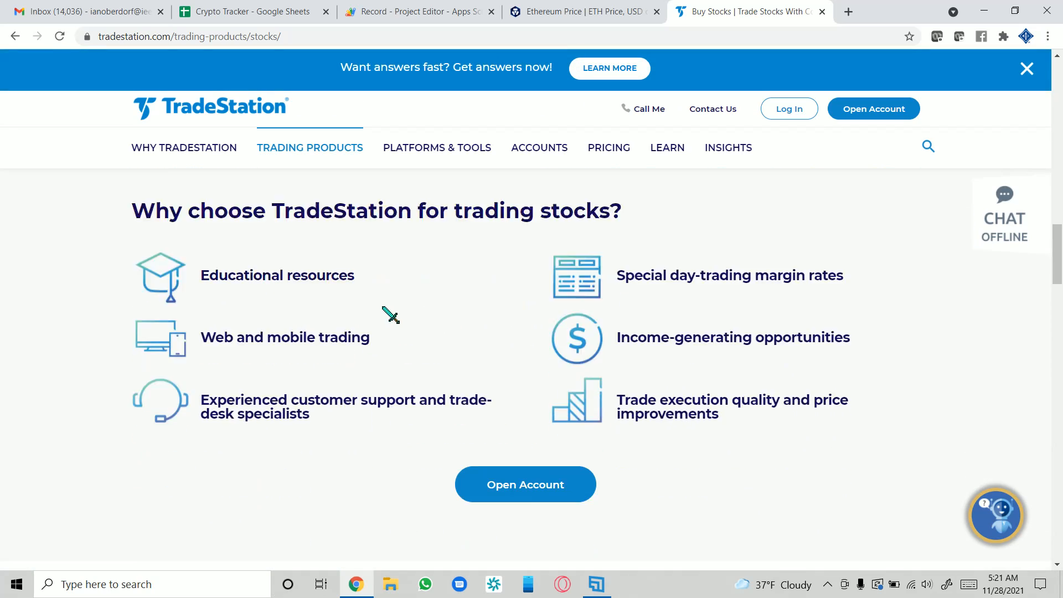
pyautogui.scroll(-4, 390, 315)
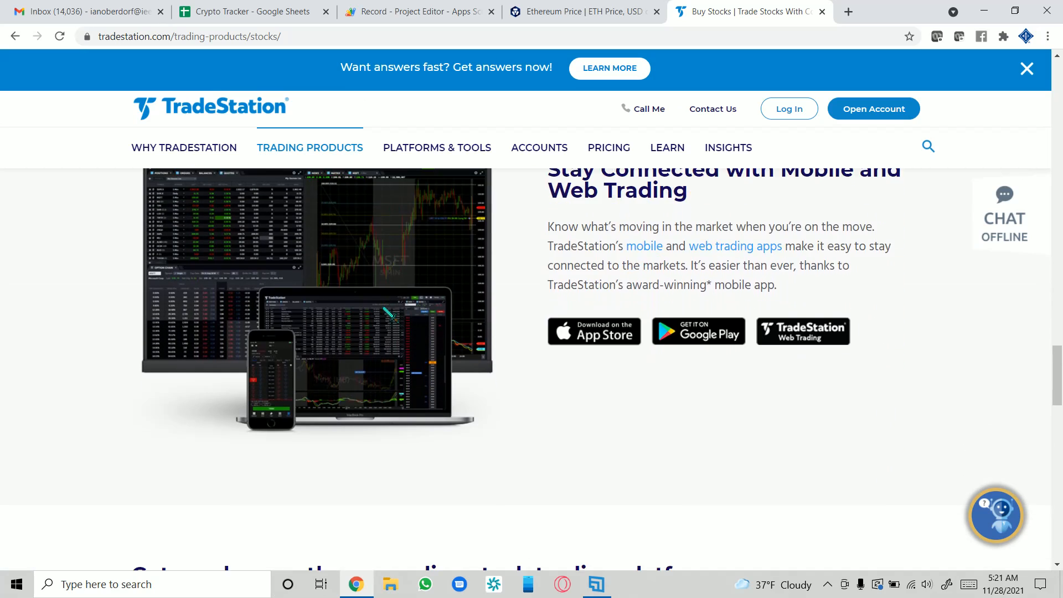
pyautogui.scroll(3, 390, 315)
pyautogui.scroll(-1, 390, 316)
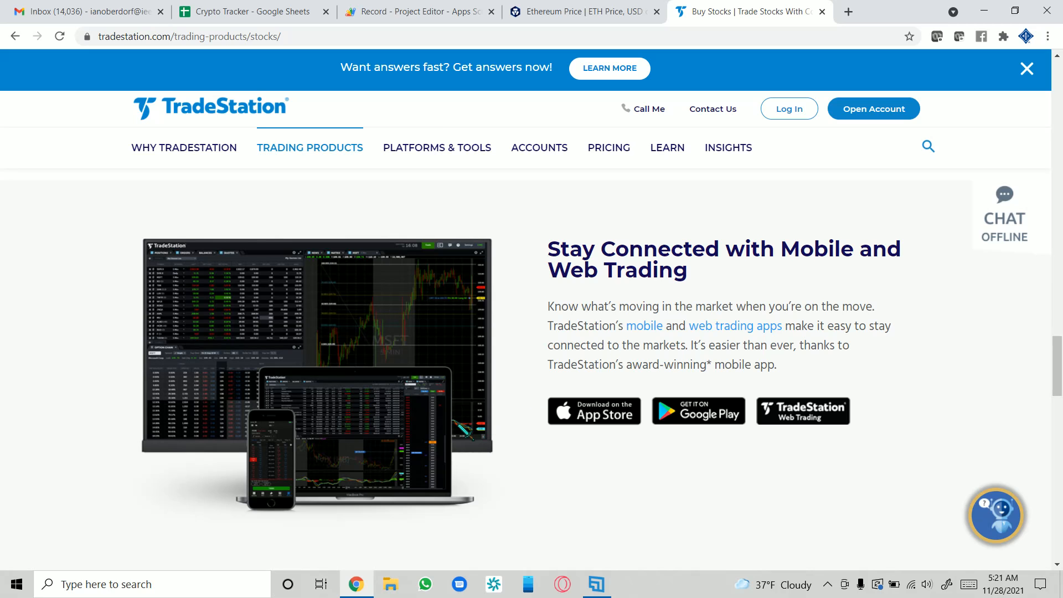
pyautogui.scroll(-20, 465, 430)
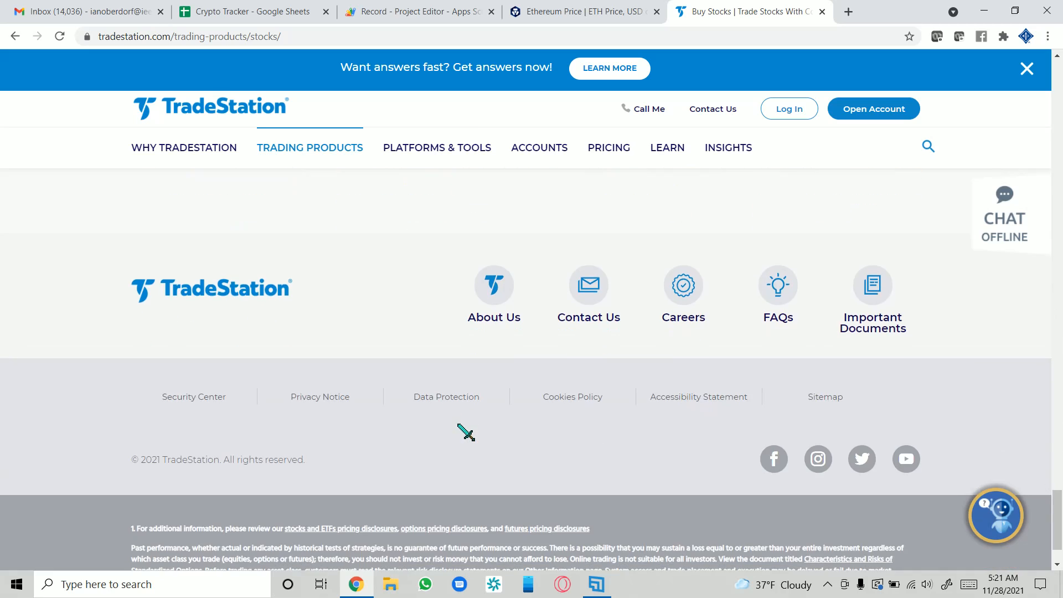
pyautogui.scroll(20, 466, 433)
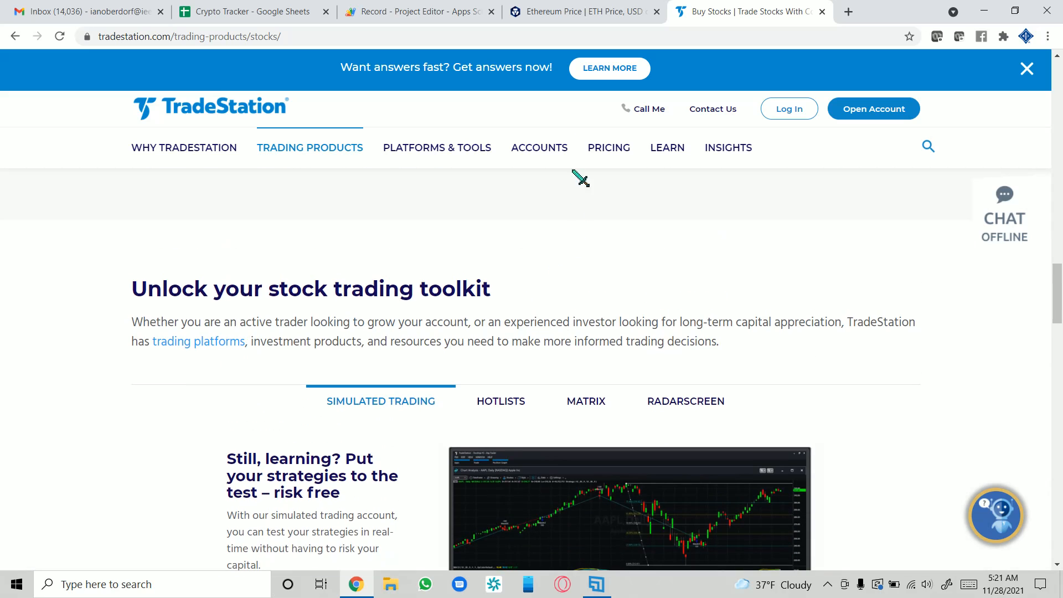
# - Return to the "stock tracking" results and look through the listed tracking apps and sites down to Yahoo Finance
pyautogui.click(16, 37)
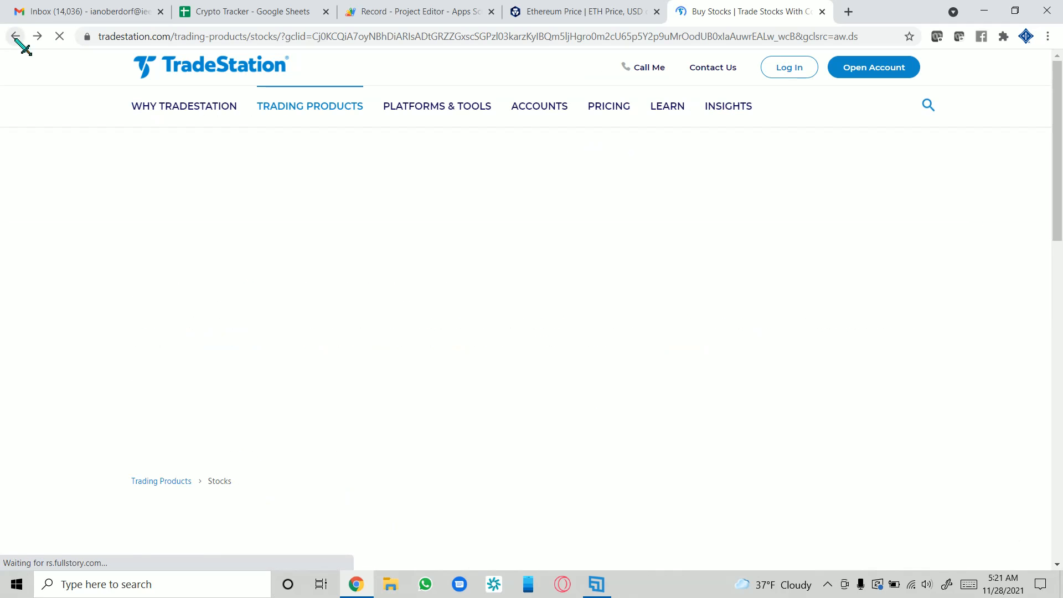
pyautogui.scroll(-10, 207, 338)
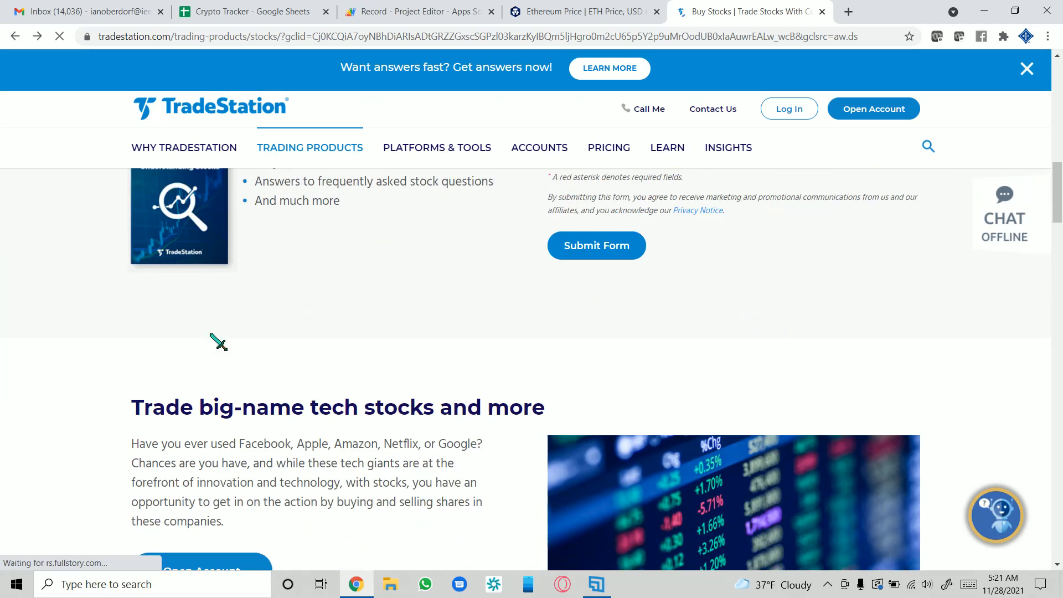
pyautogui.scroll(10, 215, 337)
pyautogui.click(15, 36)
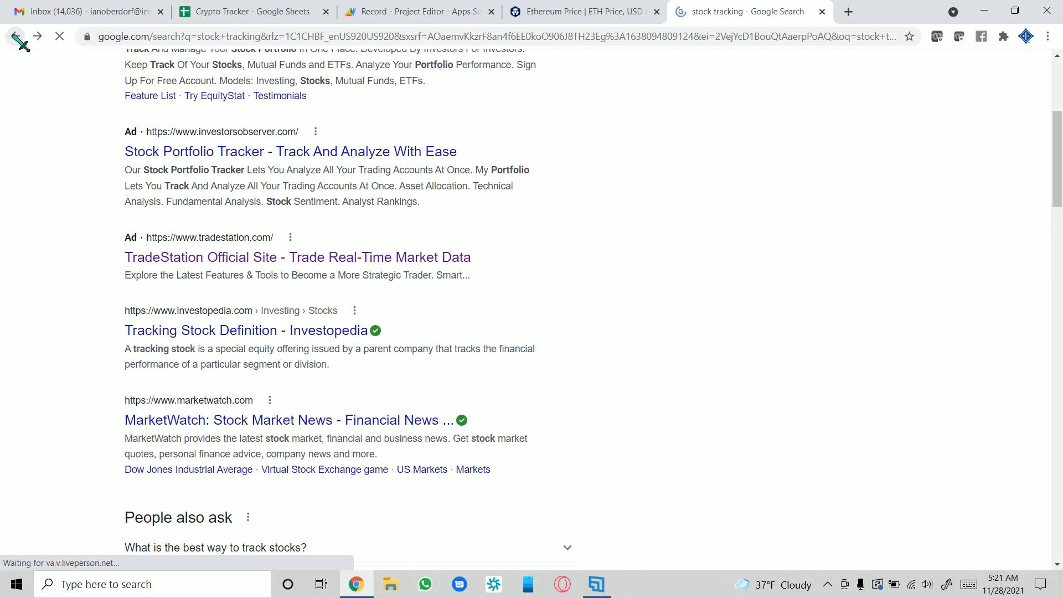
pyautogui.scroll(-2, 274, 319)
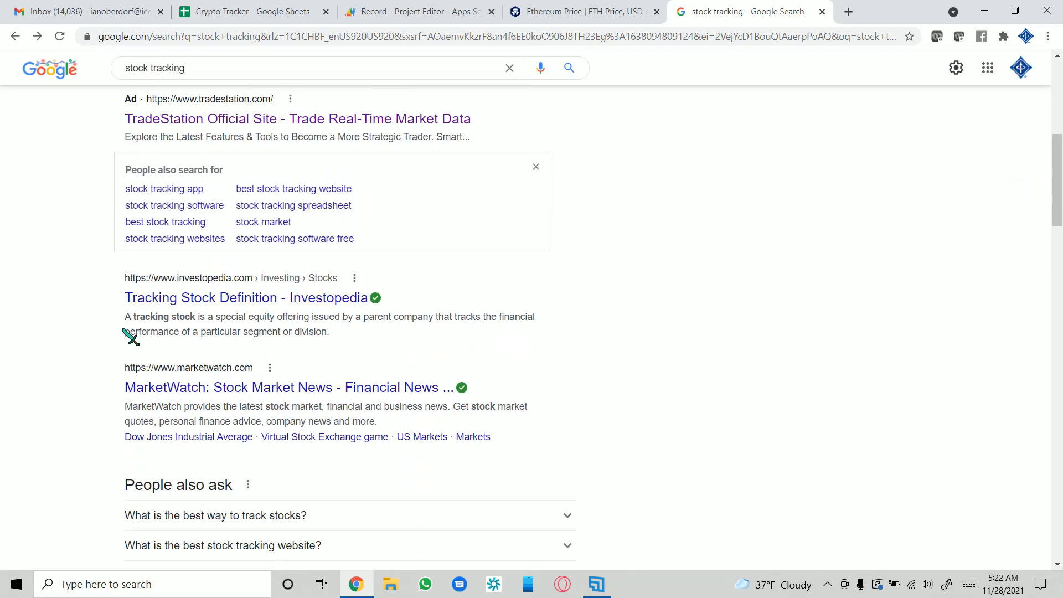
pyautogui.scroll(-5, 130, 337)
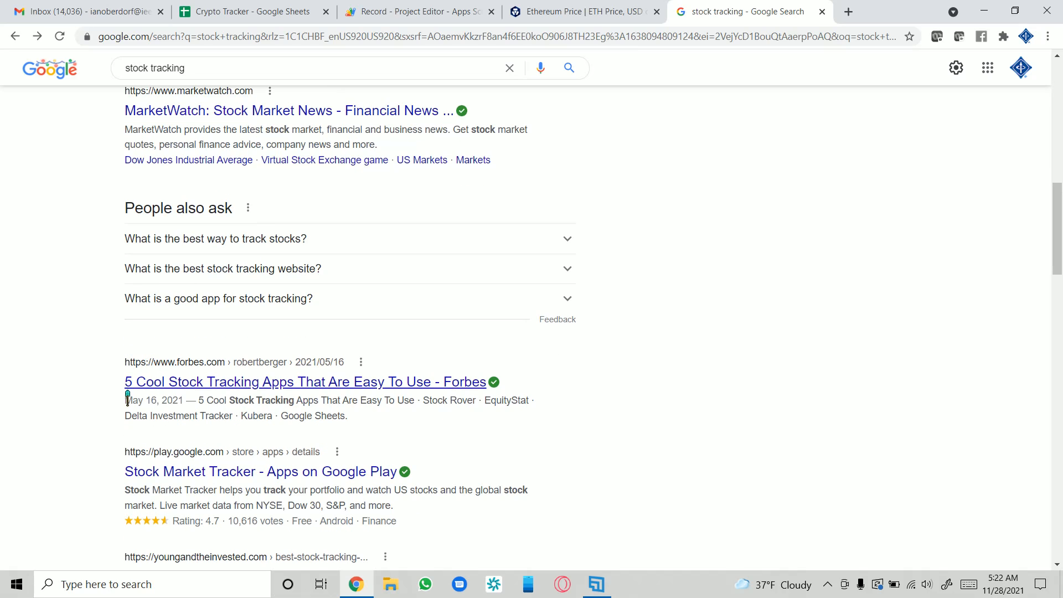
pyautogui.scroll(-5, 126, 400)
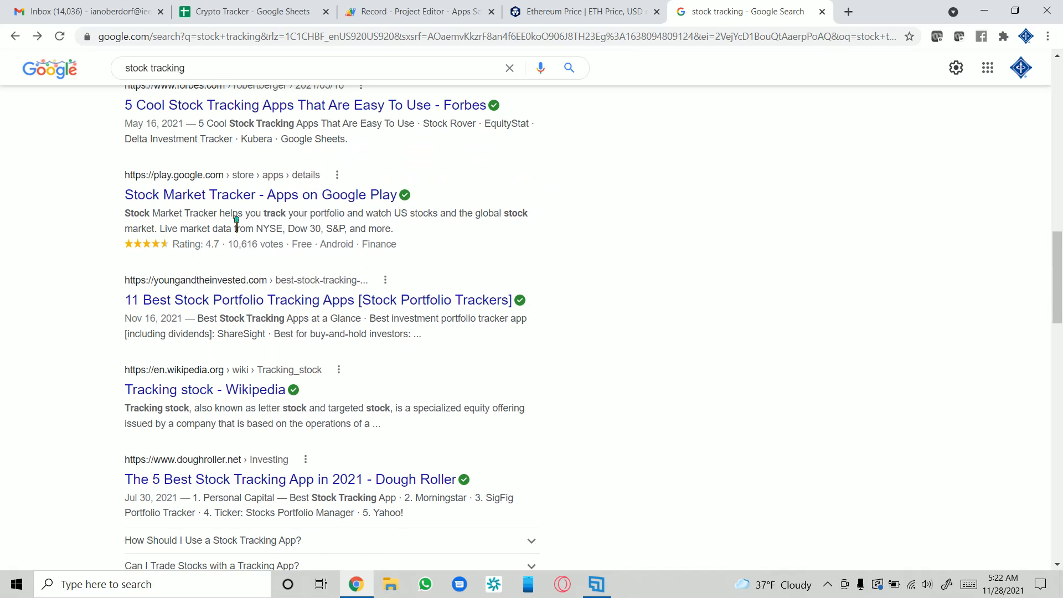
pyautogui.scroll(-4, 111, 300)
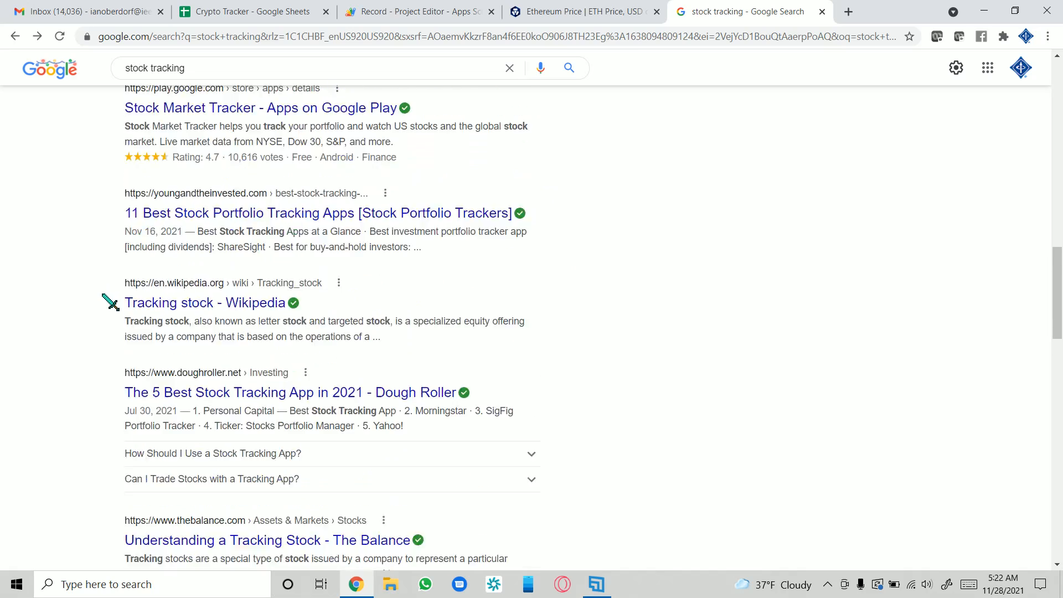
pyautogui.scroll(-3, 88, 265)
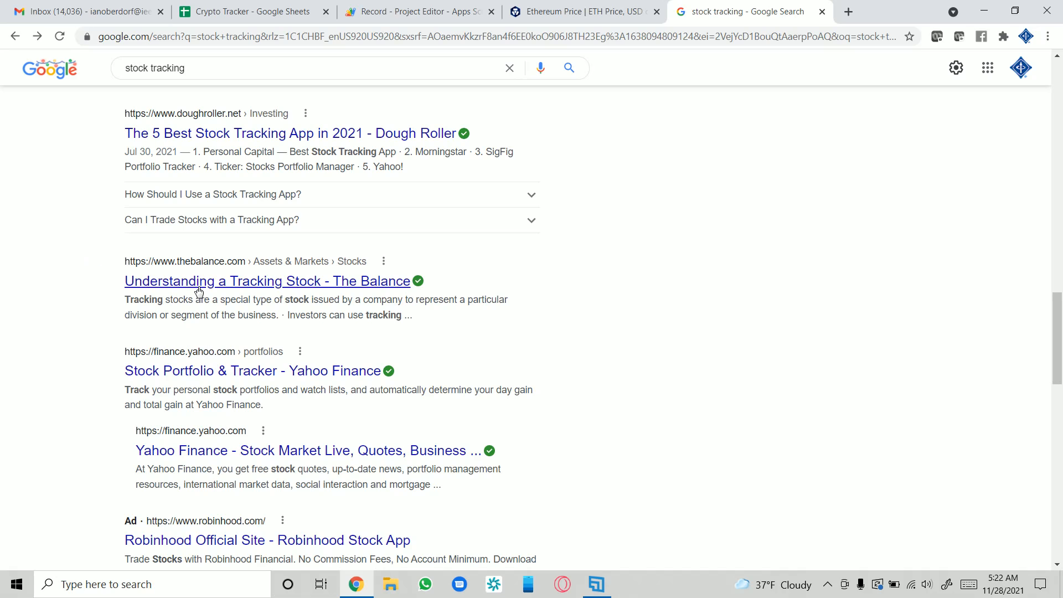
# - Search the web for "live stock tracking" and look through the listed quote and chart sites
pyautogui.scroll(15, 109, 325)
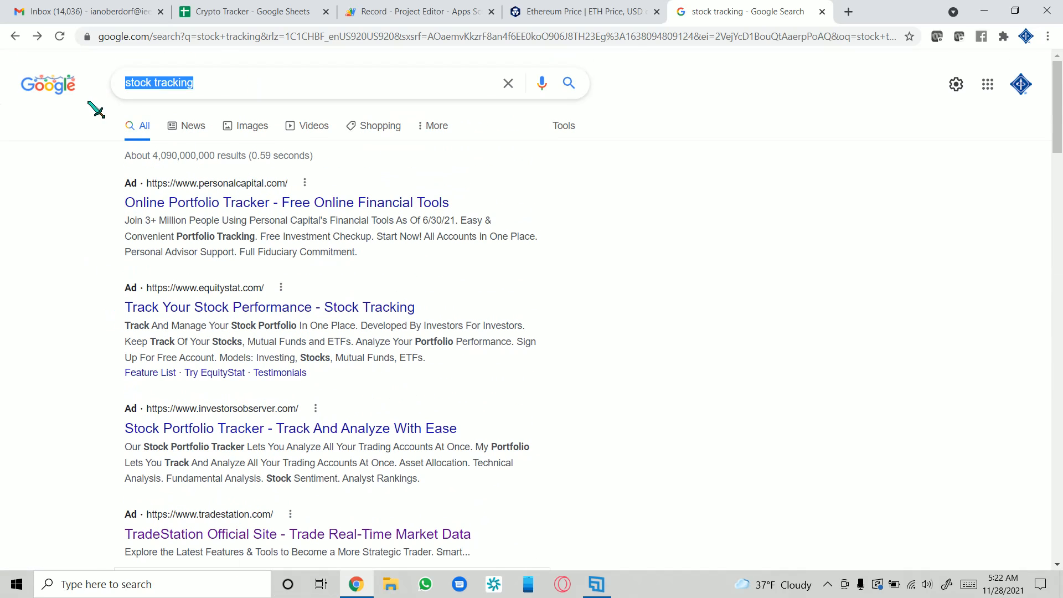
pyautogui.write('live sto')
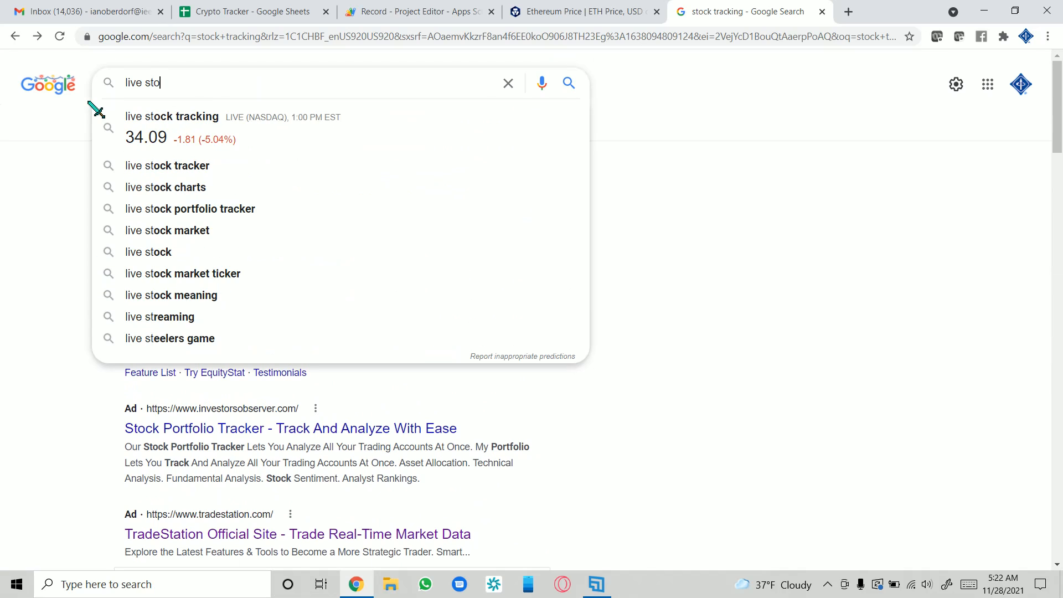
pyautogui.click(211, 123)
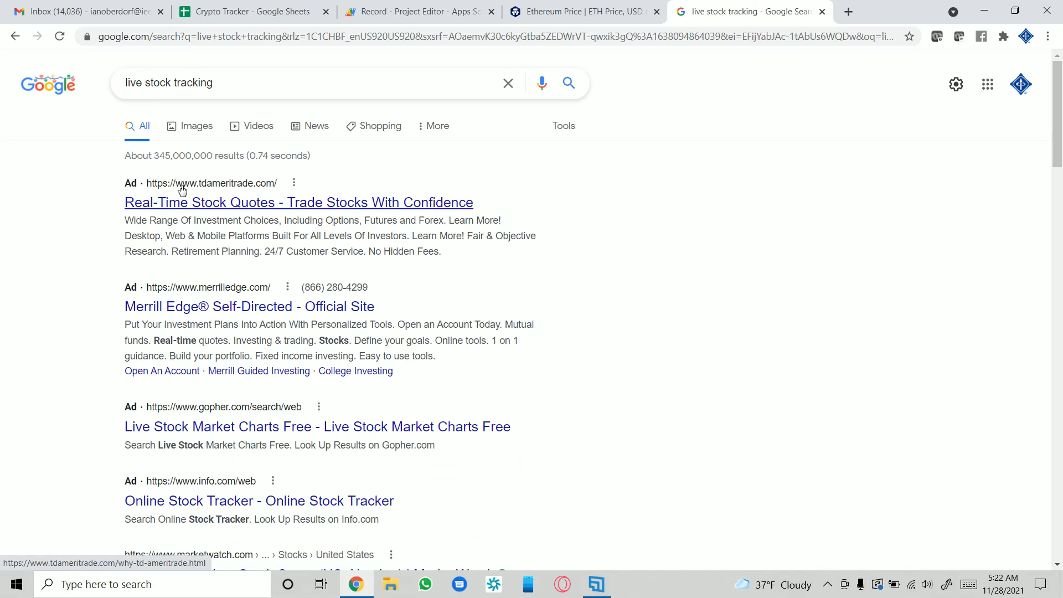
pyautogui.scroll(-5, 90, 308)
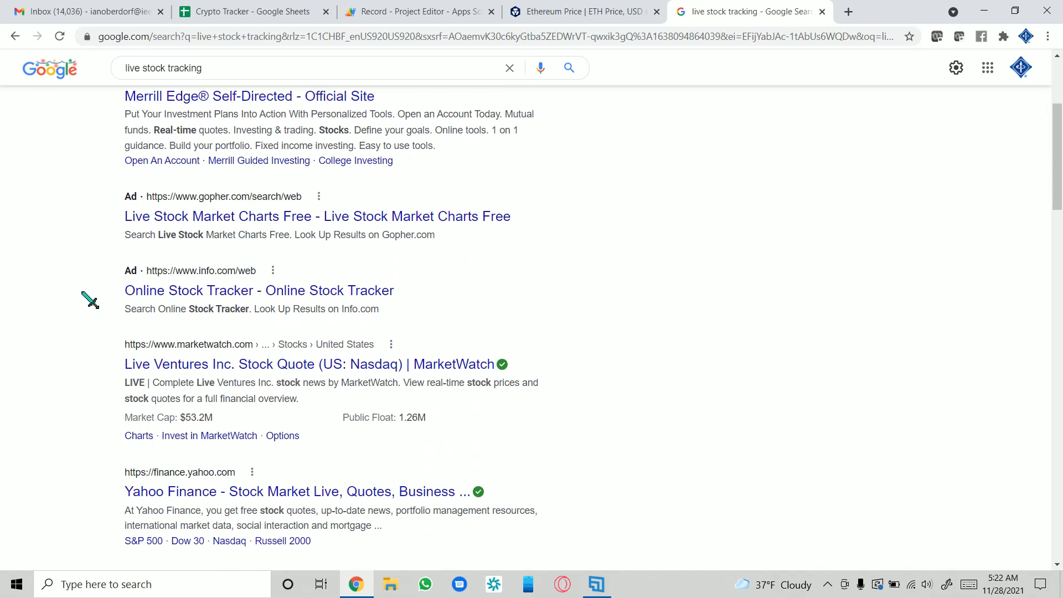
pyautogui.scroll(-5, 89, 302)
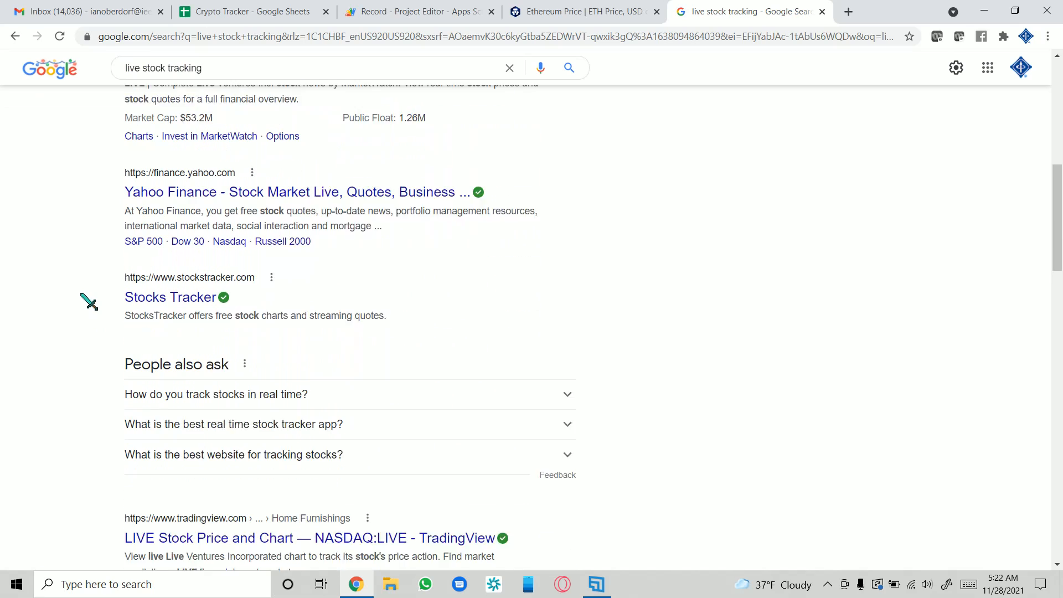
pyautogui.scroll(10, 426, 375)
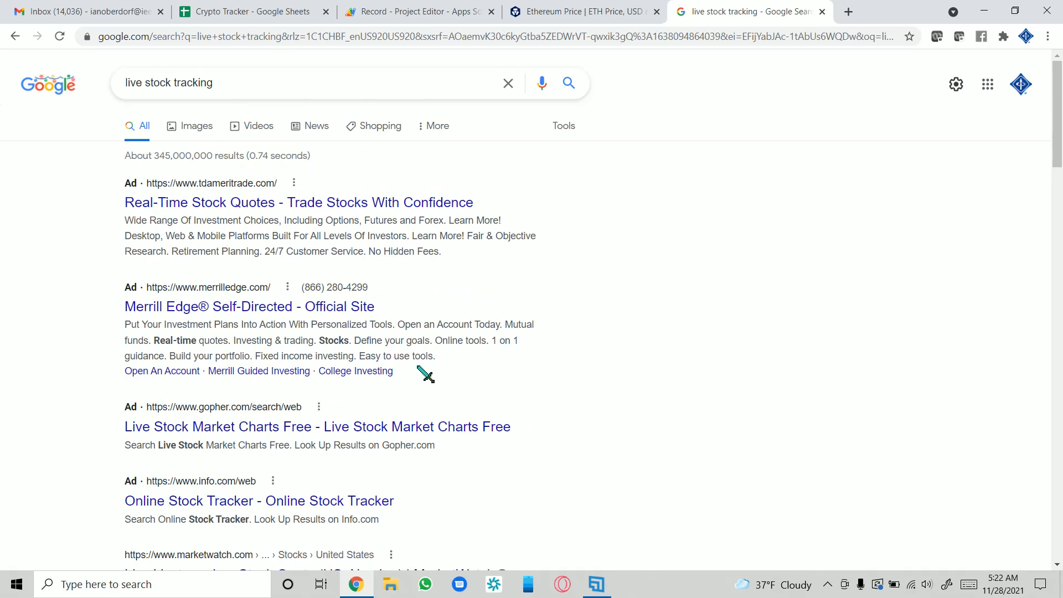
# - Search the web for "tsla stock" and examine the Tesla market summary with its price and one-day chart
pyautogui.tripleClick(305, 87)
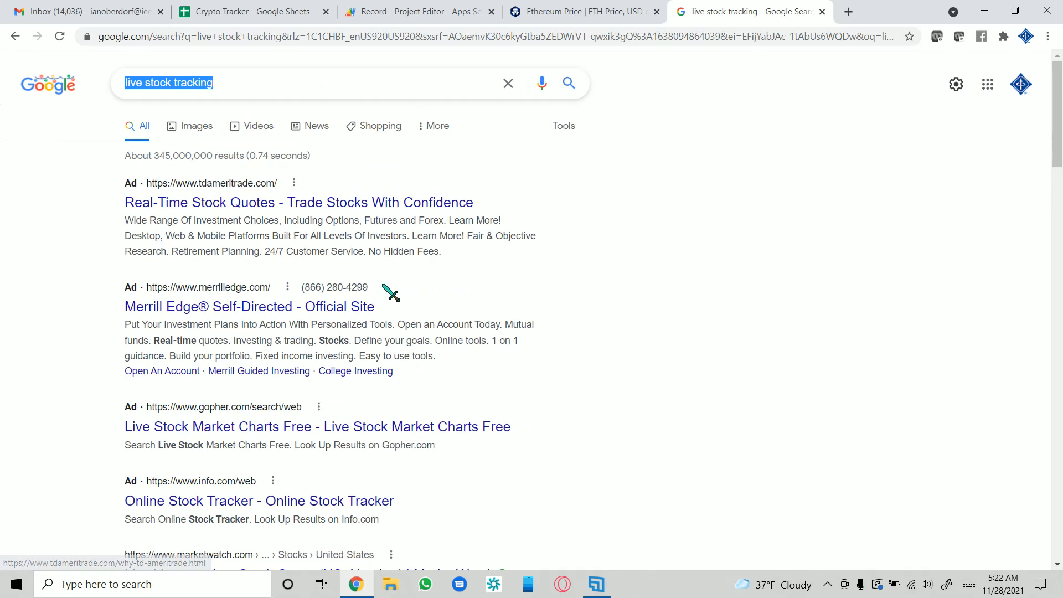
pyautogui.write('tsl')
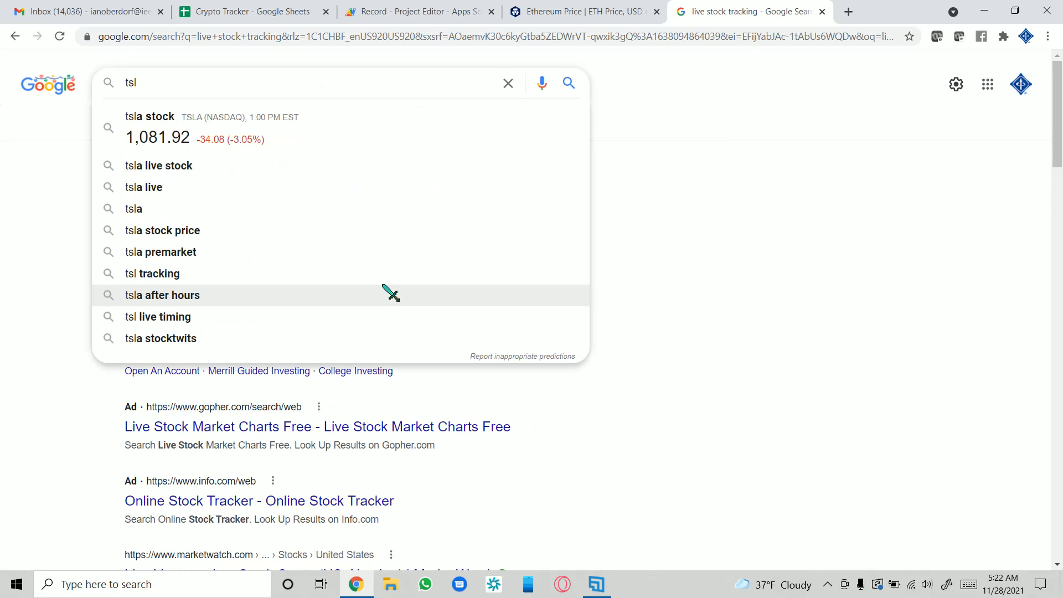
pyautogui.click(185, 137)
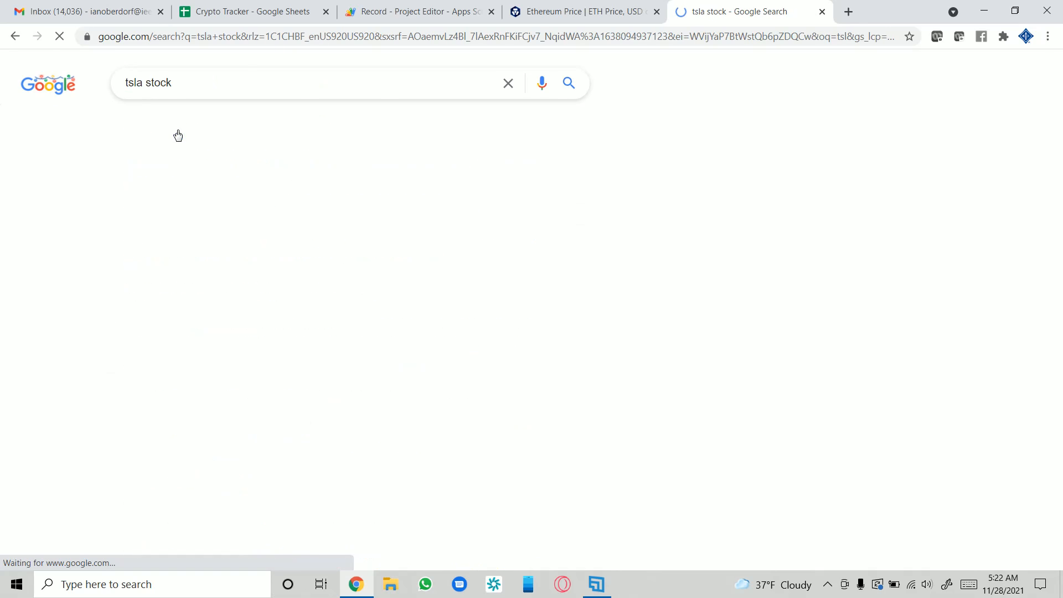
pyautogui.scroll(-3, 209, 291)
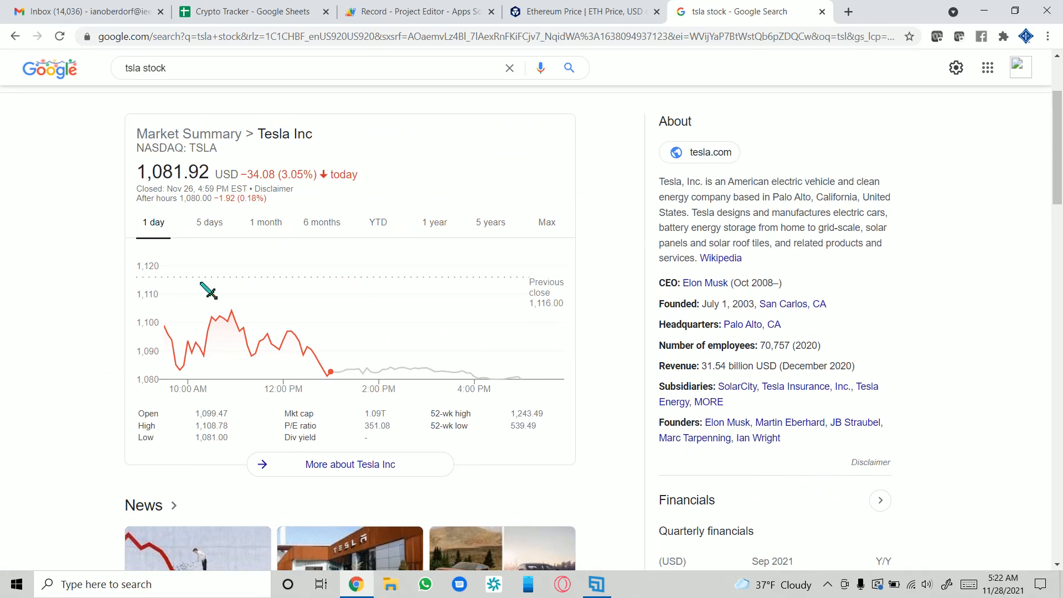
pyautogui.scroll(3, 235, 353)
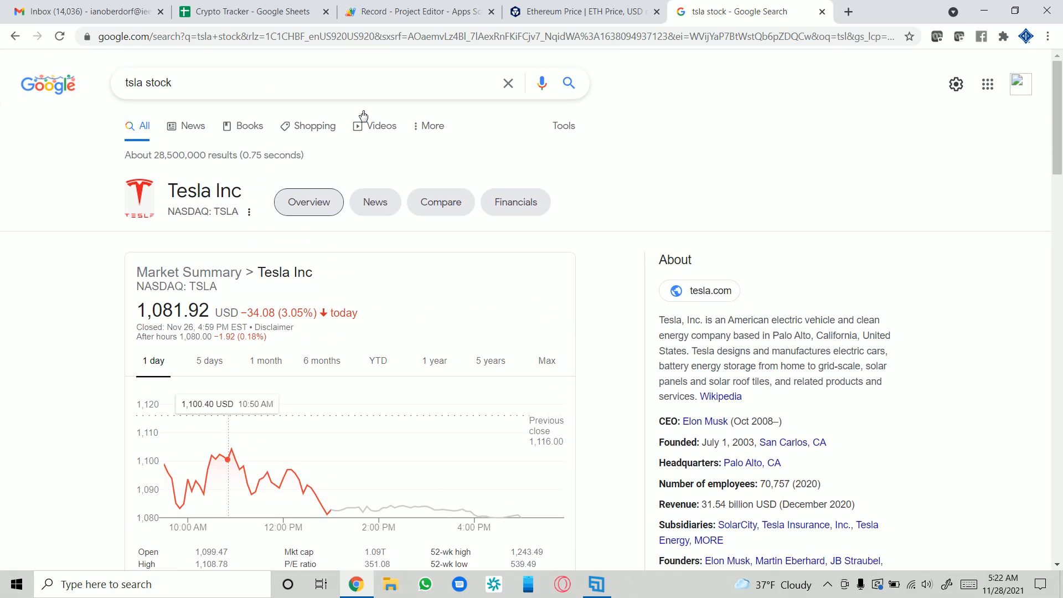
pyautogui.scroll(-5, 430, 246)
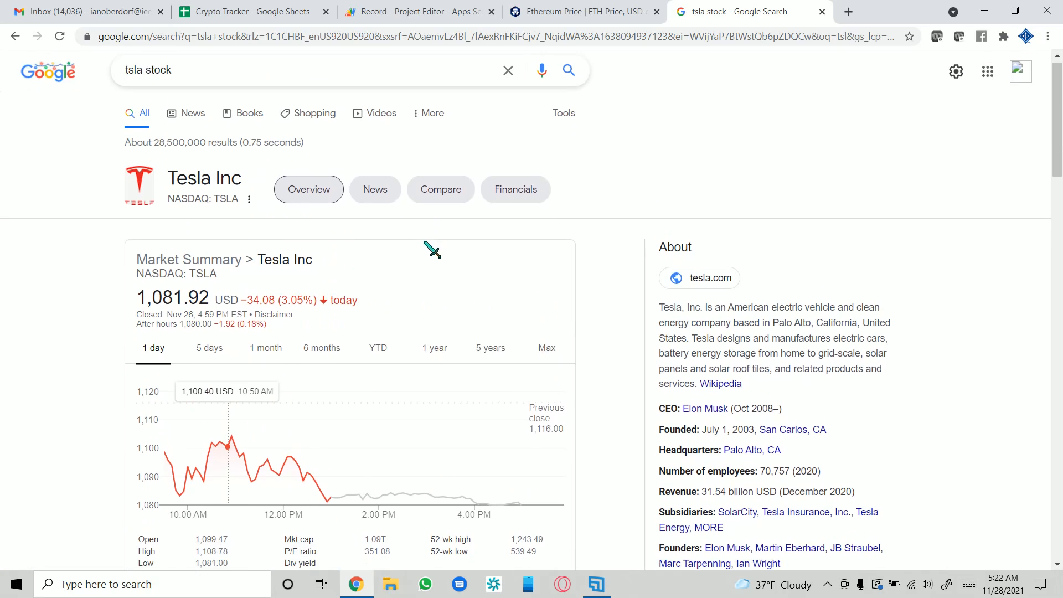
pyautogui.scroll(3, 398, 285)
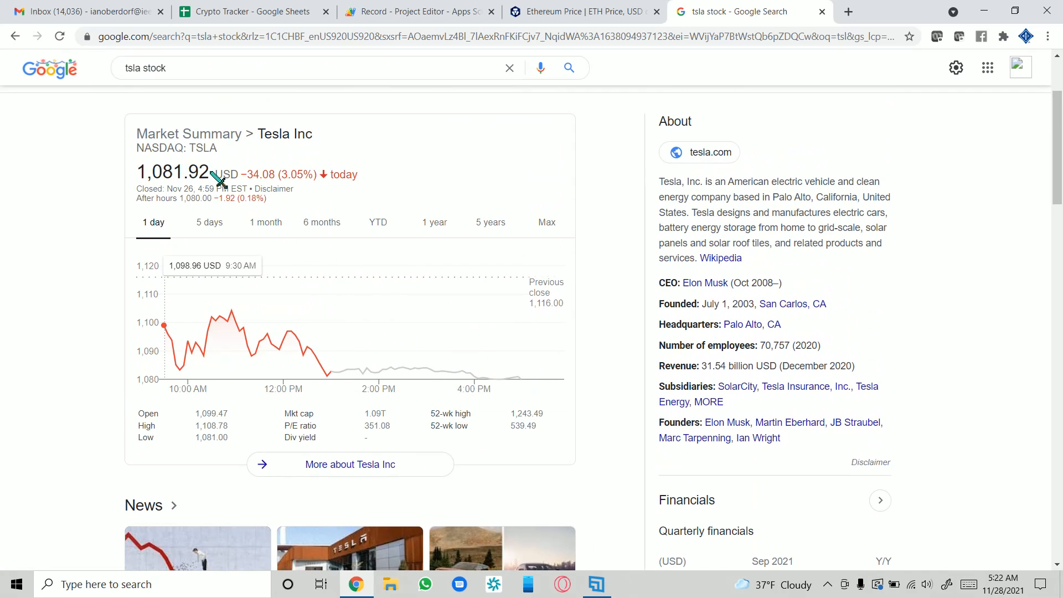
pyautogui.scroll(-7, 145, 170)
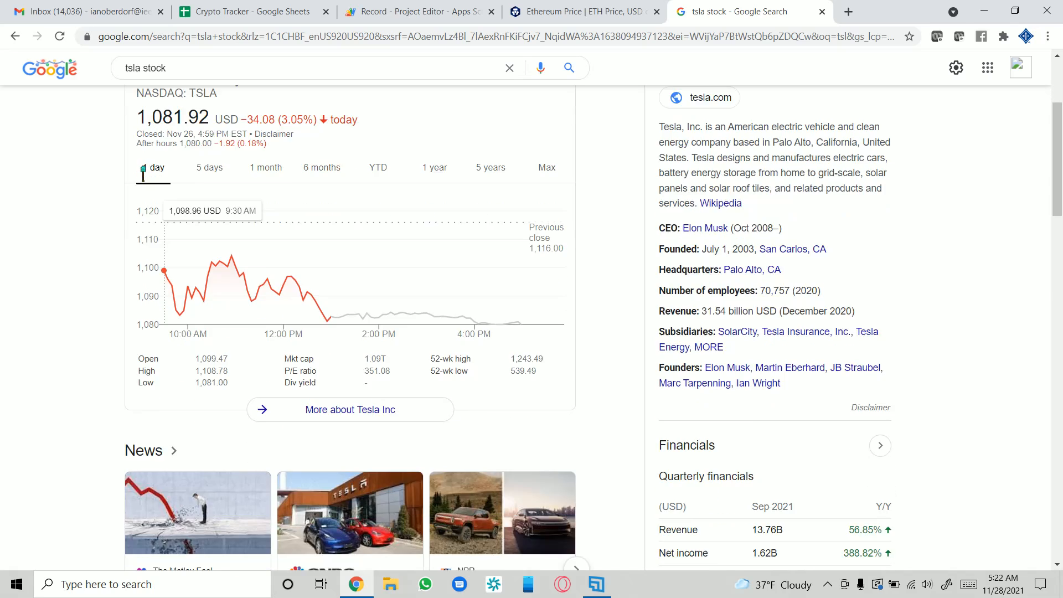
pyautogui.scroll(5, 225, 315)
pyautogui.scroll(4, 457, 225)
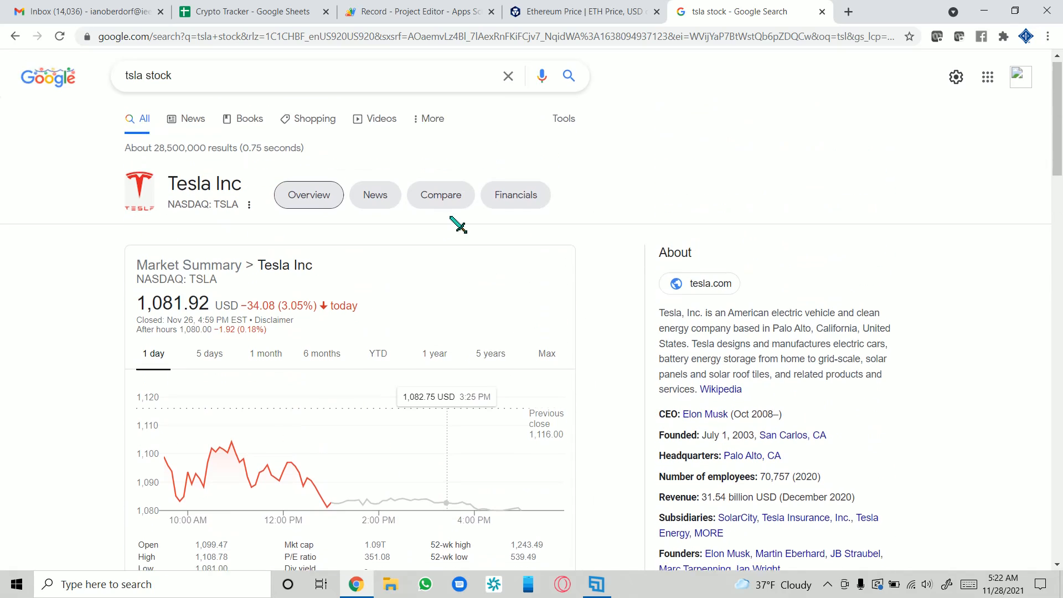
pyautogui.rightClick(142, 311)
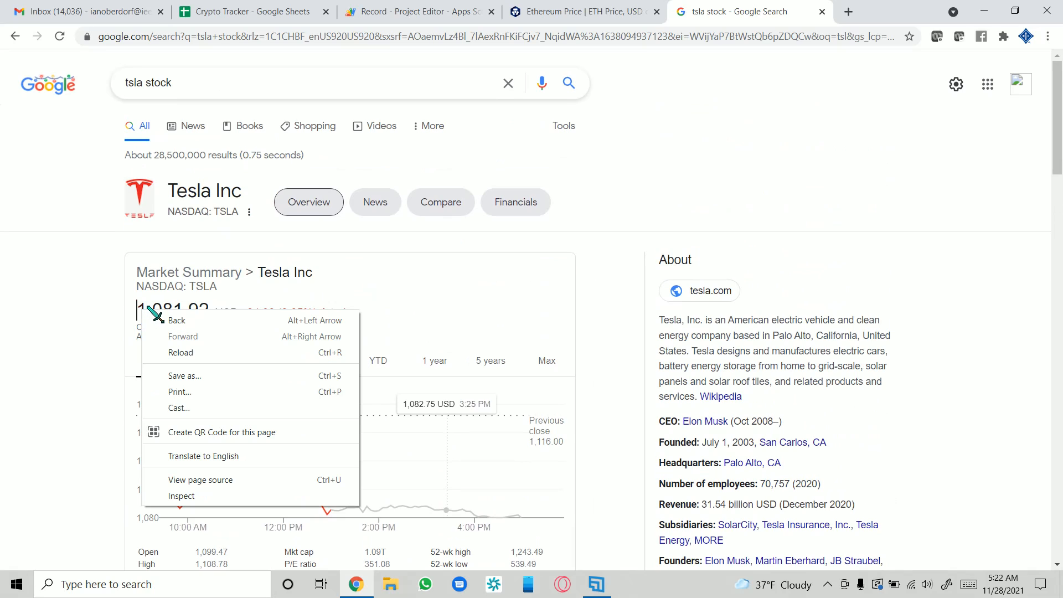
pyautogui.rightClick(143, 305)
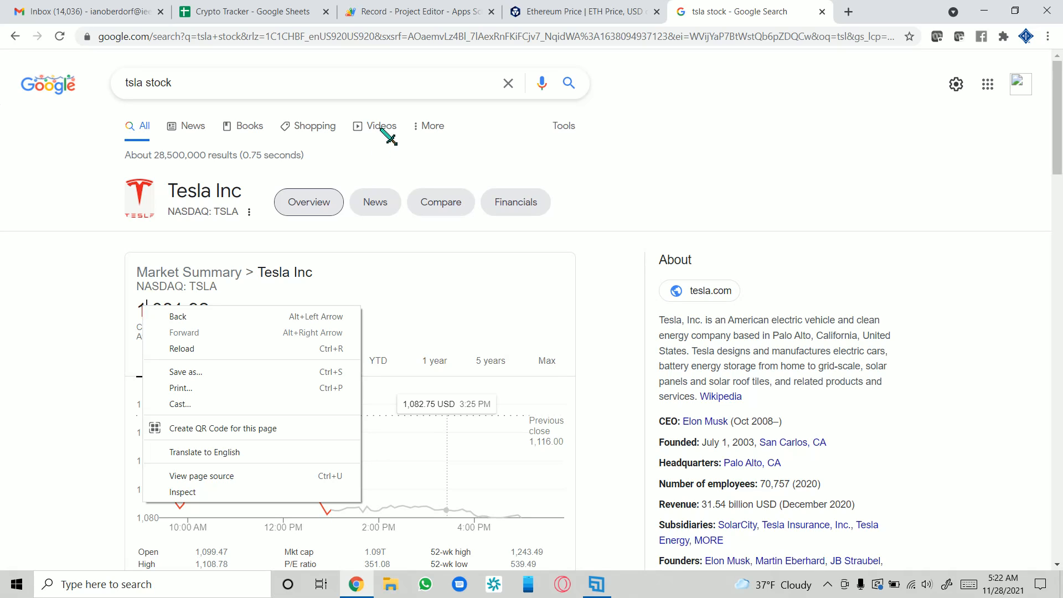
pyautogui.click(435, 338)
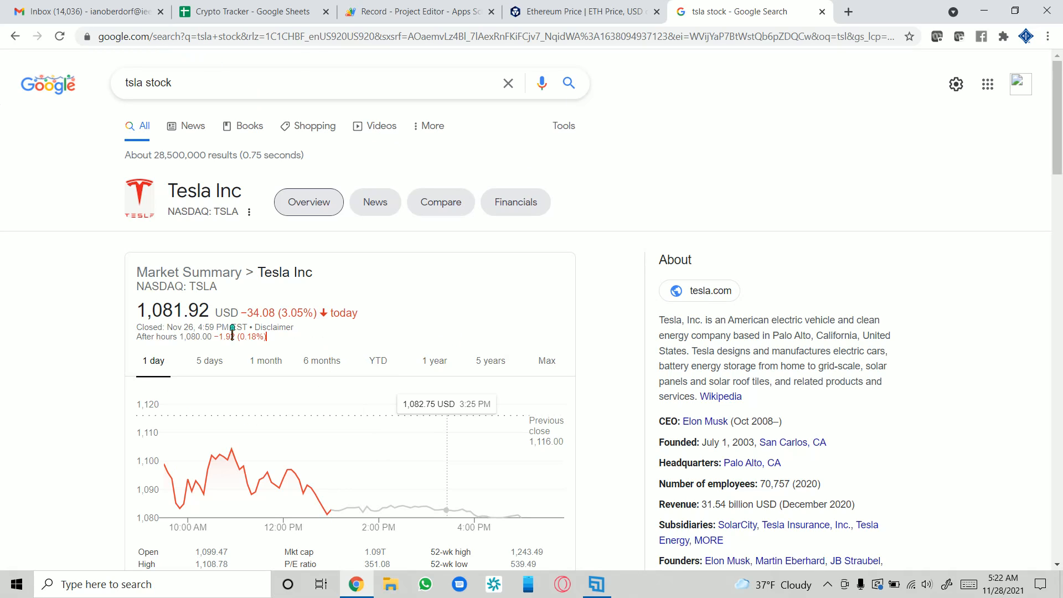
# - Open Google Finance from Tesla's market summary and look over its suggested stocks and earnings calendar
pyautogui.click(230, 277)
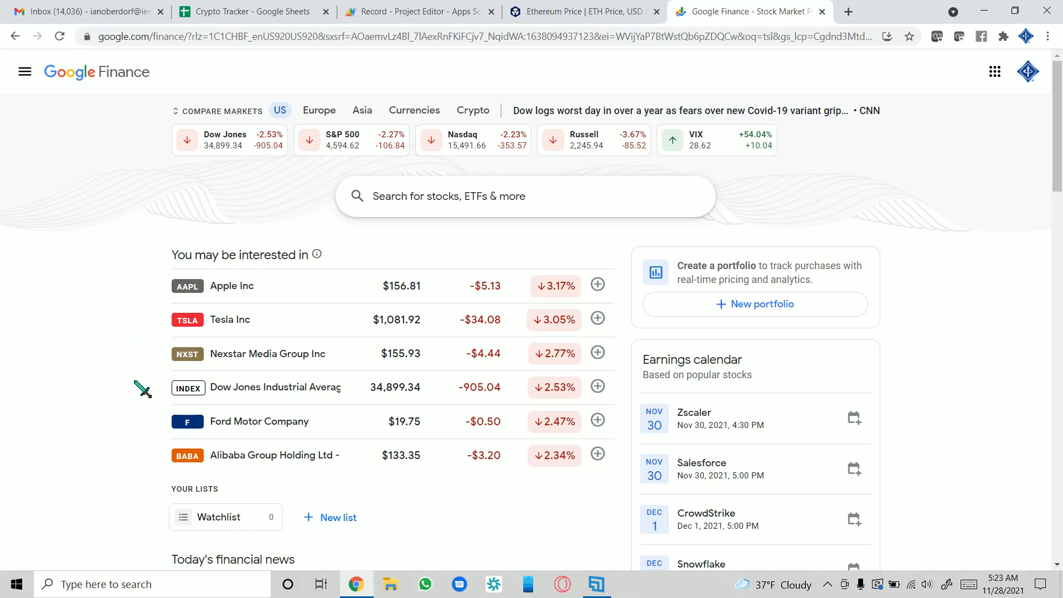
pyautogui.scroll(-10, 157, 244)
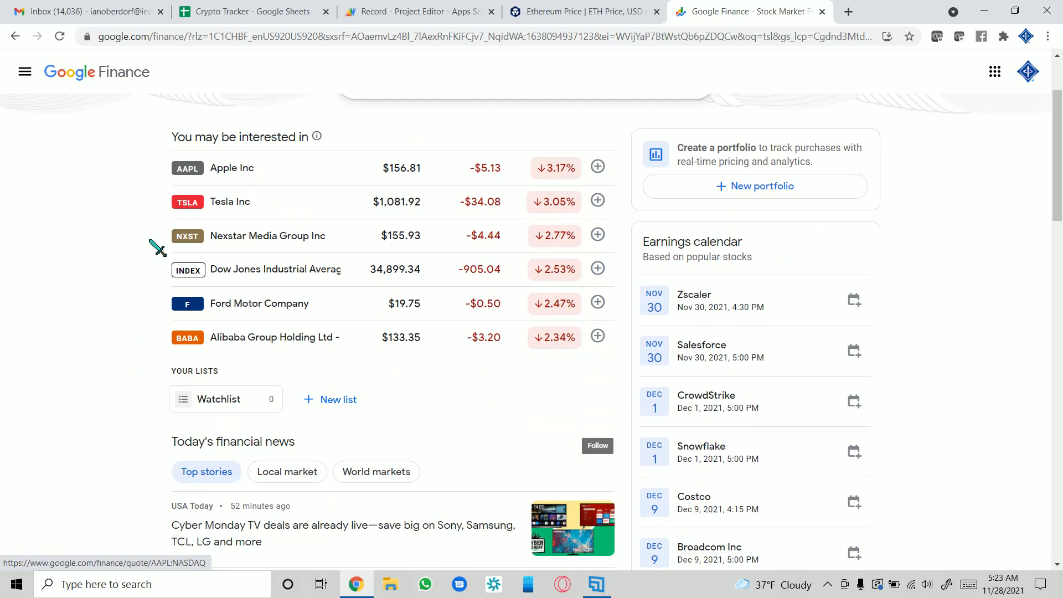
pyautogui.scroll(10, 155, 262)
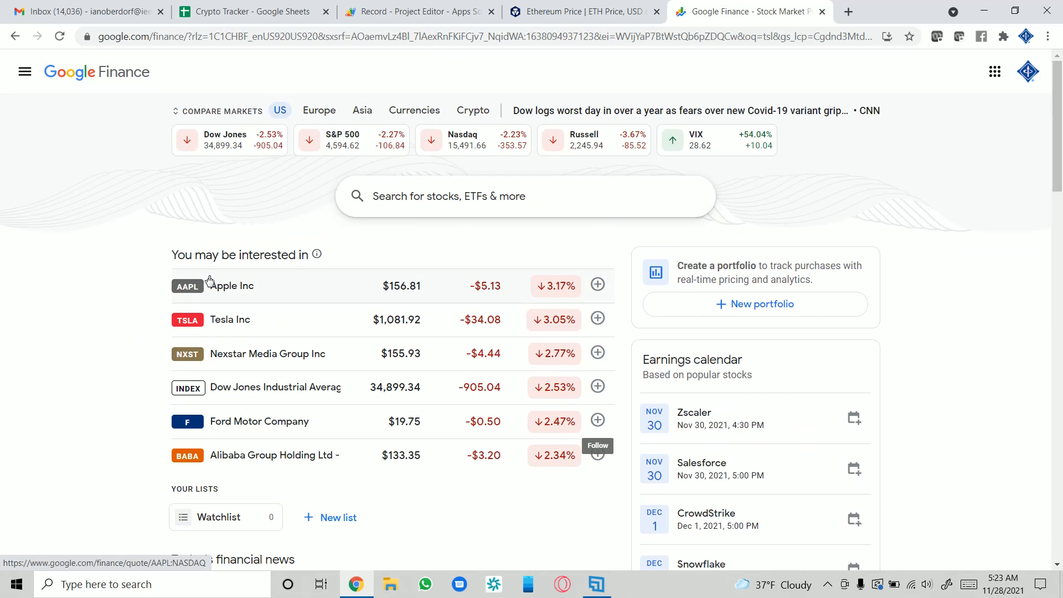
# - Open Tesla Inc from the suggested stocks and look through its quote page, including news and quarterly financial performance
pyautogui.scroll(-3, 170, 296)
pyautogui.scroll(4, 231, 177)
pyautogui.click(229, 326)
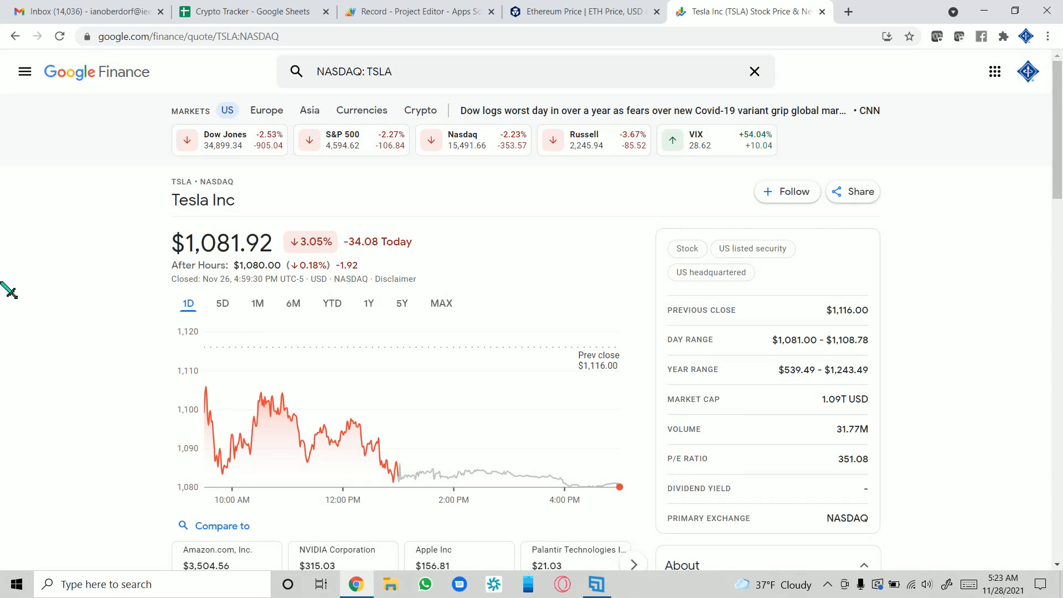
pyautogui.scroll(-15, 235, 247)
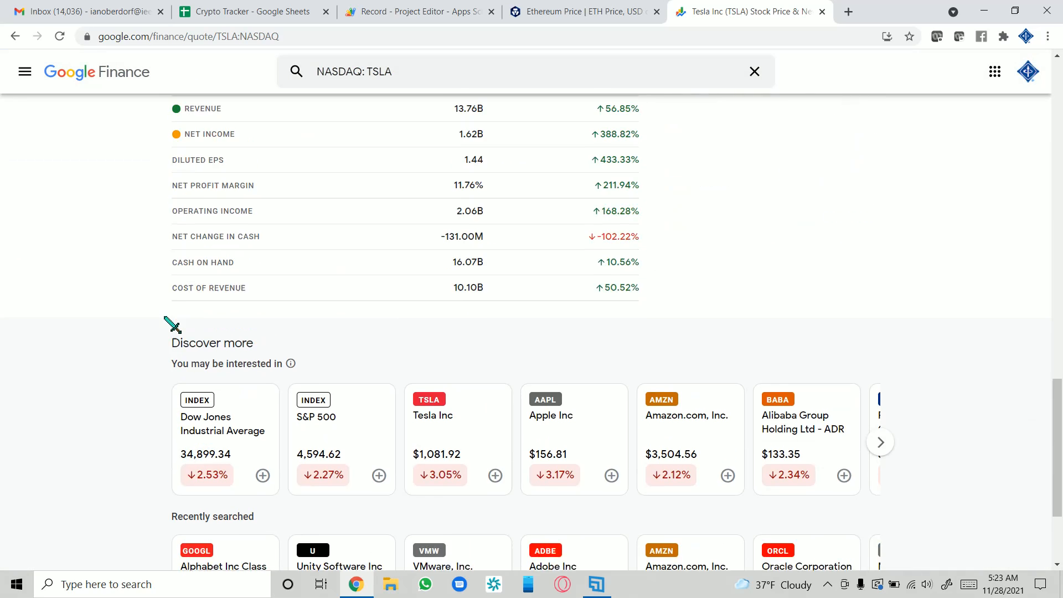
pyautogui.scroll(5, 173, 325)
pyautogui.scroll(-3, 448, 298)
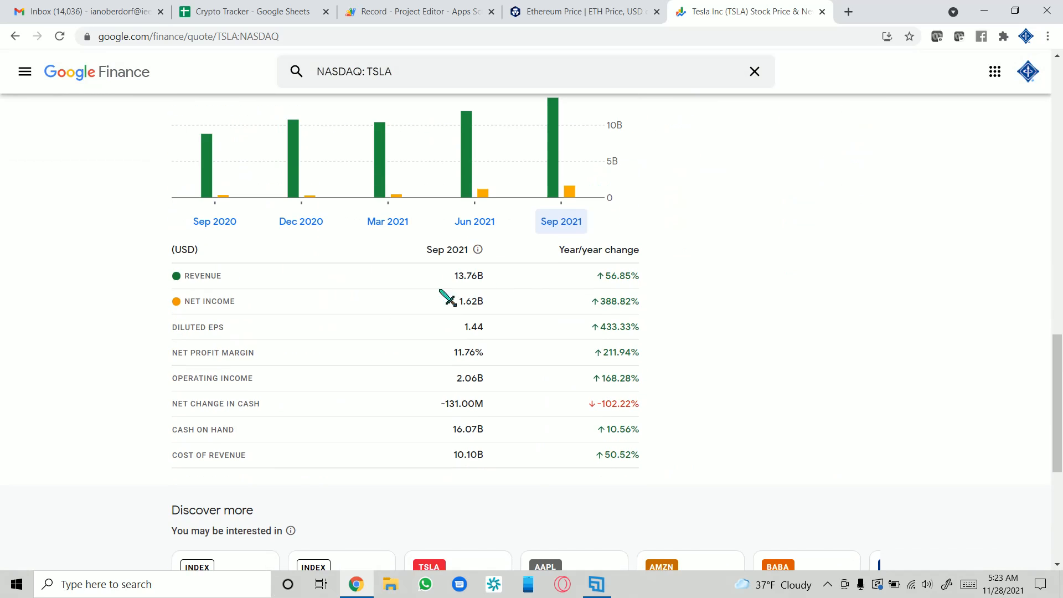
pyautogui.scroll(5, 157, 376)
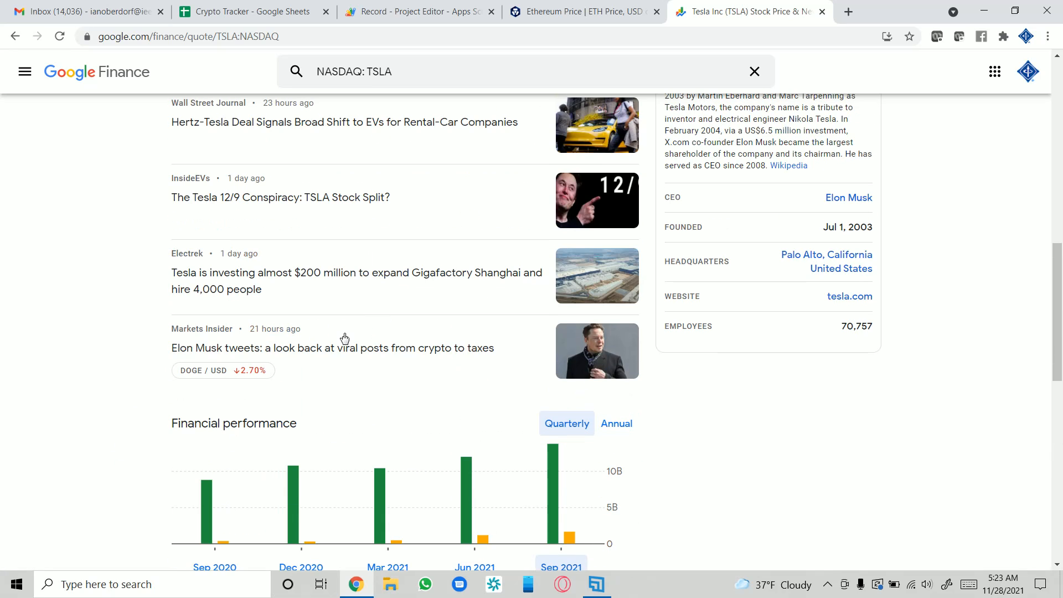
pyautogui.scroll(-4, 344, 337)
pyautogui.scroll(5, 530, 304)
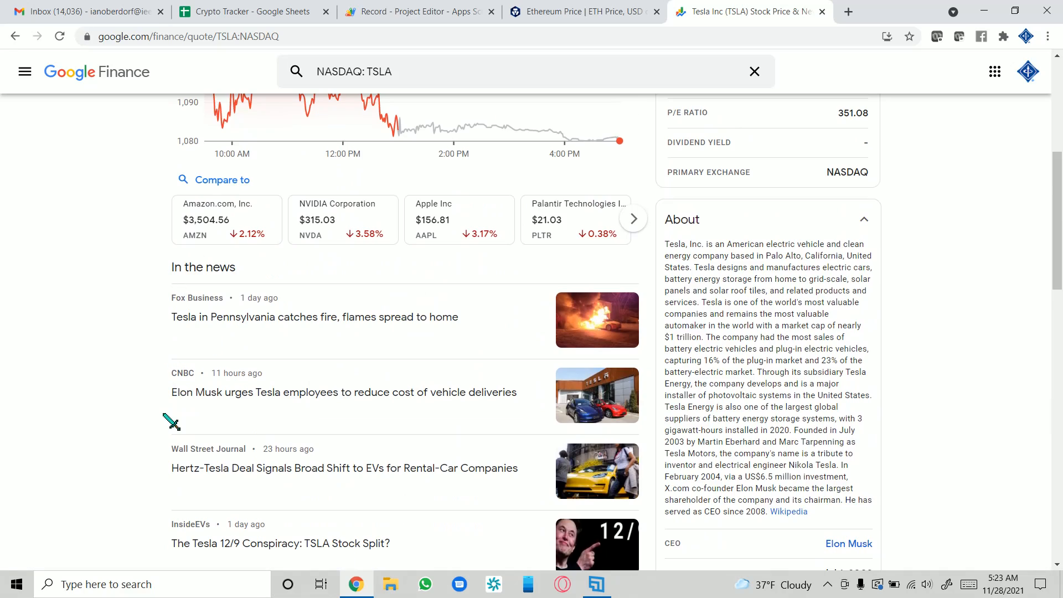
pyautogui.scroll(-3, 170, 420)
pyautogui.scroll(10, 170, 426)
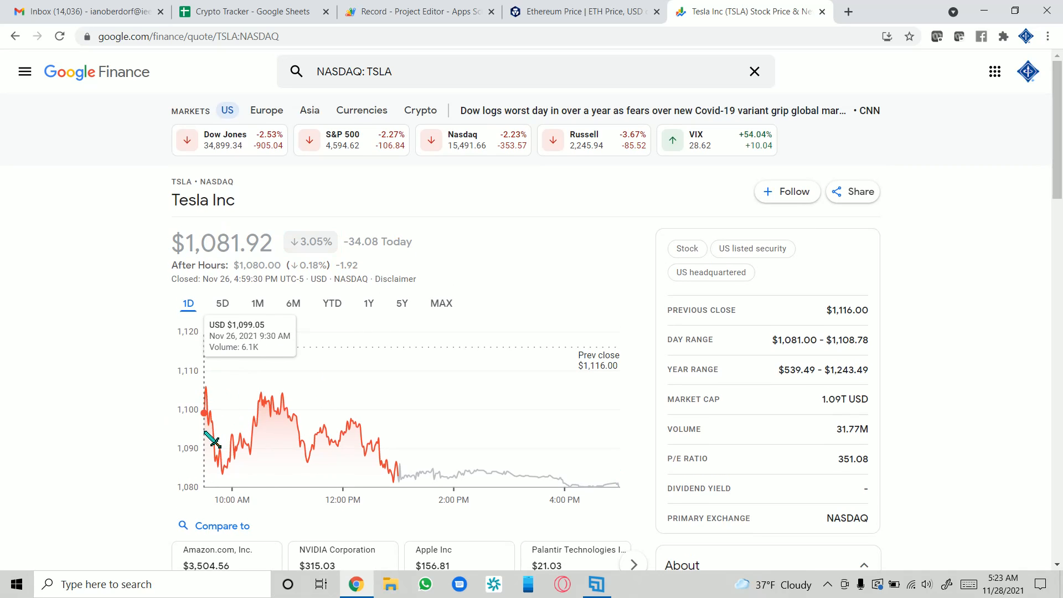
# - Compare Tesla's price chart over the 5Y, 1Y, YTD and MAX ranges, finishing on the 1D view
pyautogui.scroll(-1, 213, 436)
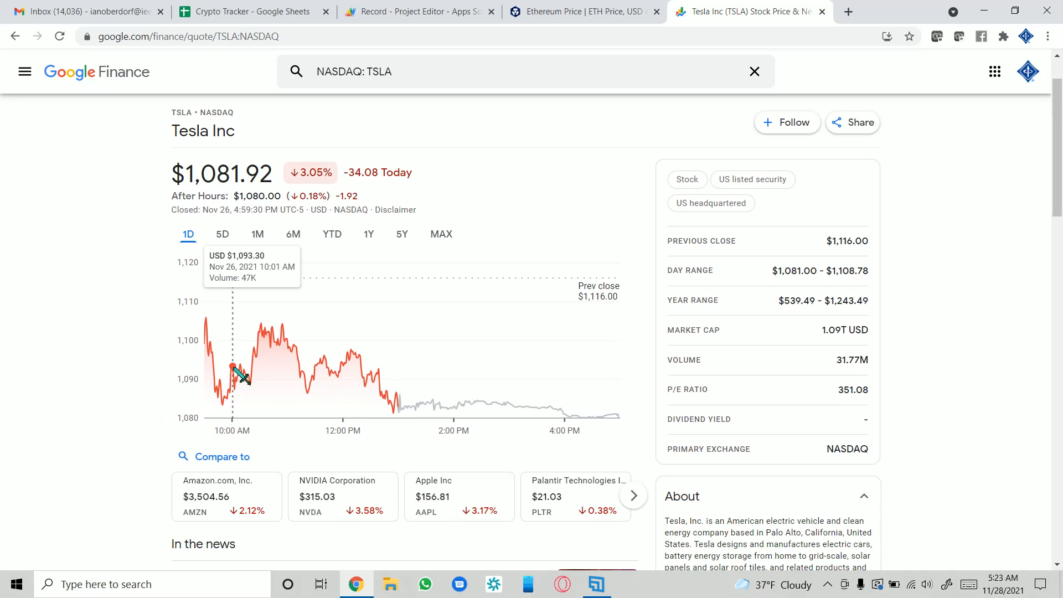
pyautogui.click(402, 237)
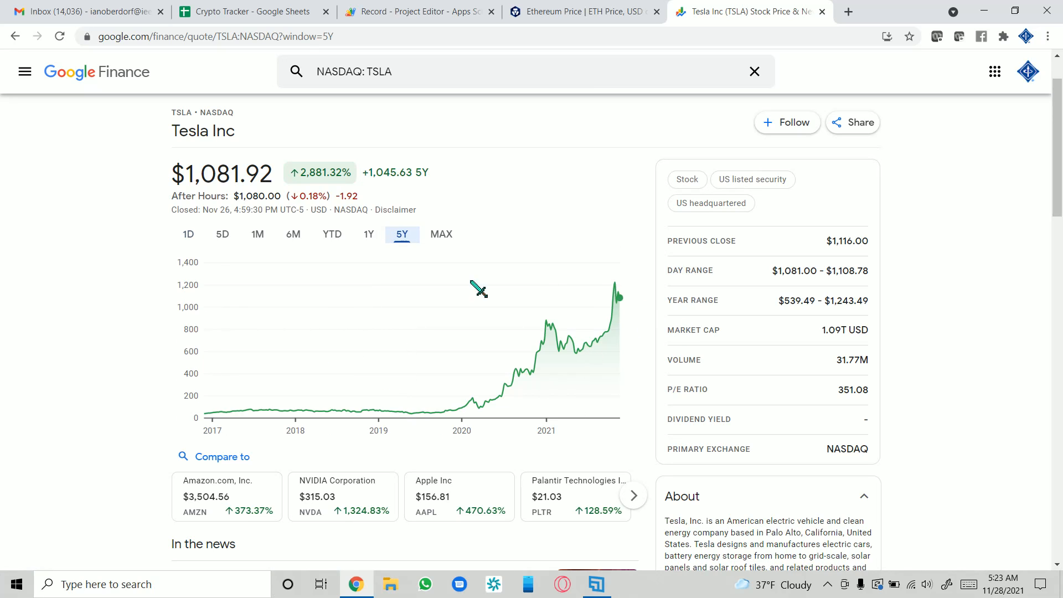
pyautogui.click(368, 237)
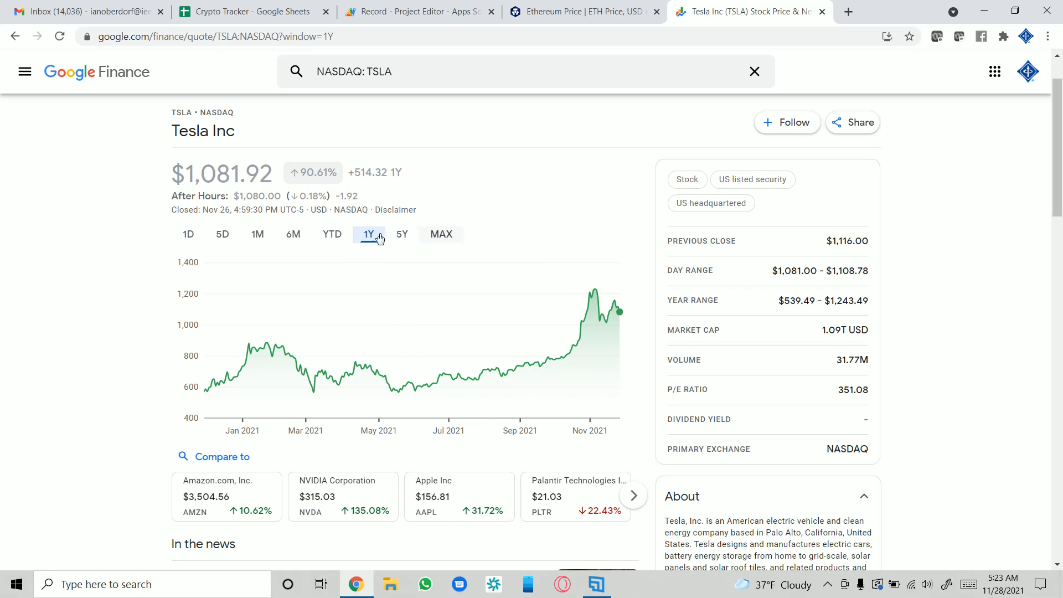
pyautogui.click(337, 240)
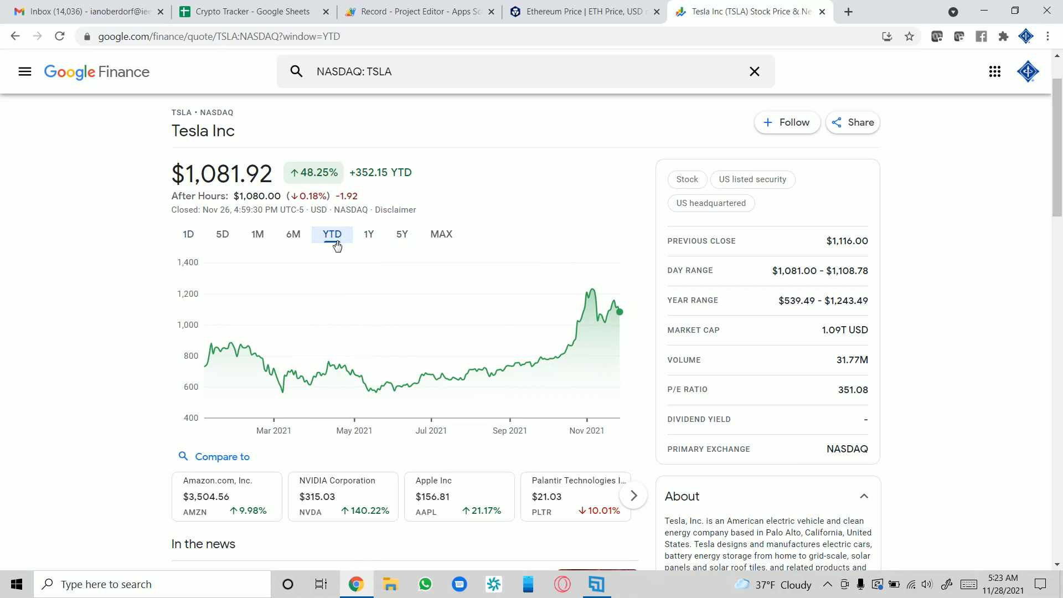
pyautogui.click(431, 240)
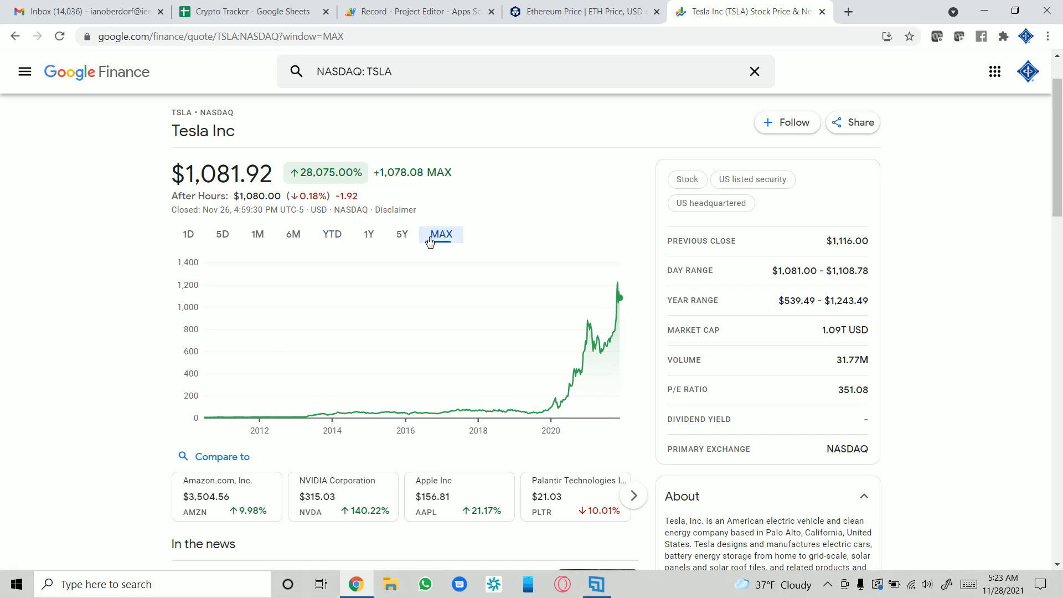
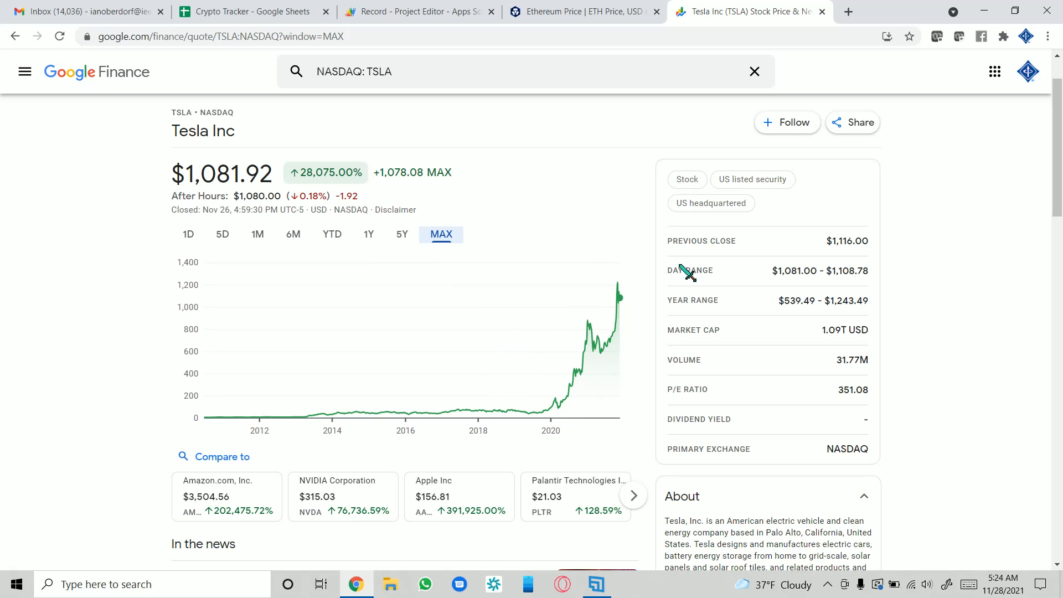
pyautogui.scroll(1, 321, 260)
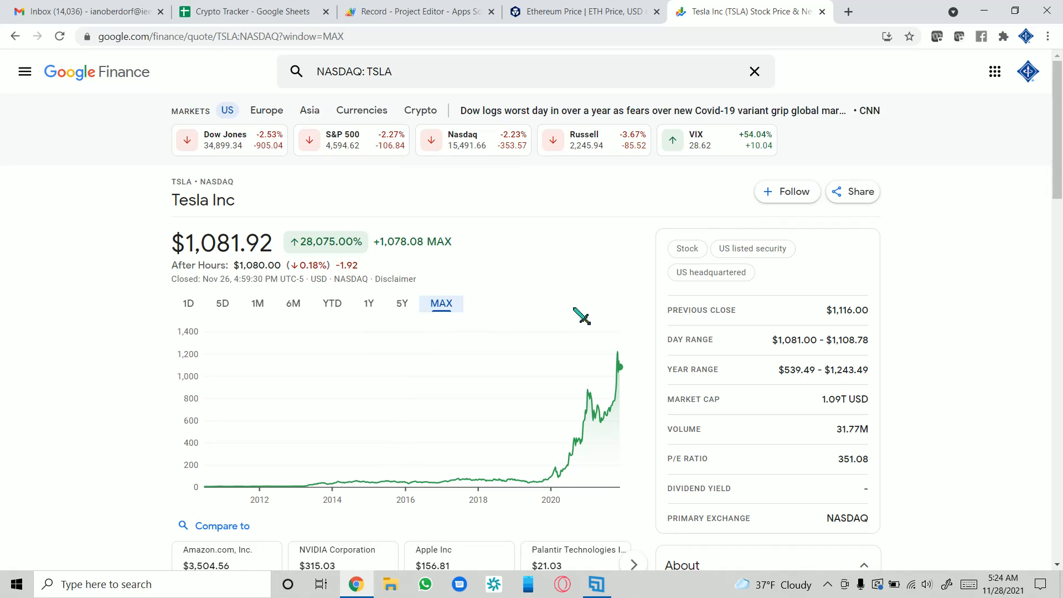
pyautogui.click(191, 303)
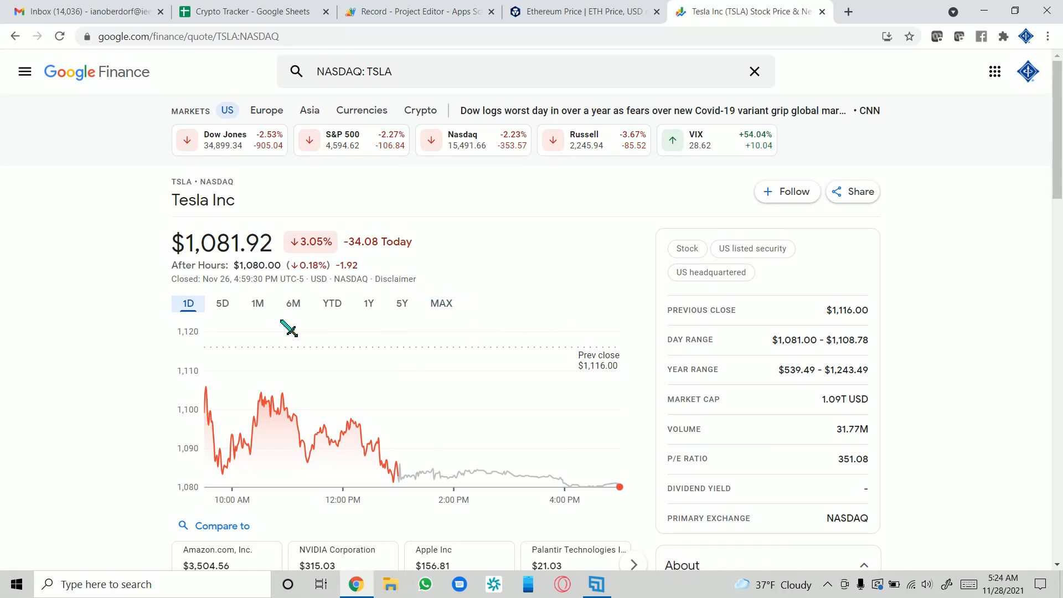
# - Inspect Tesla's current price on the quote page to locate its HTML element and class in the page code
pyautogui.rightClick(210, 239)
pyautogui.rightClick(197, 248)
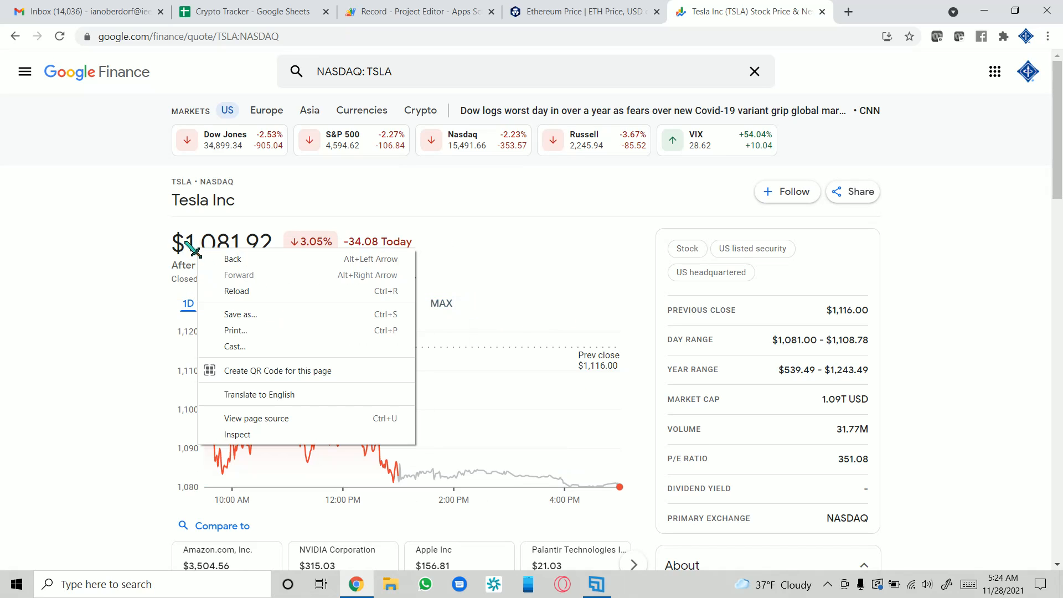
pyautogui.click(283, 440)
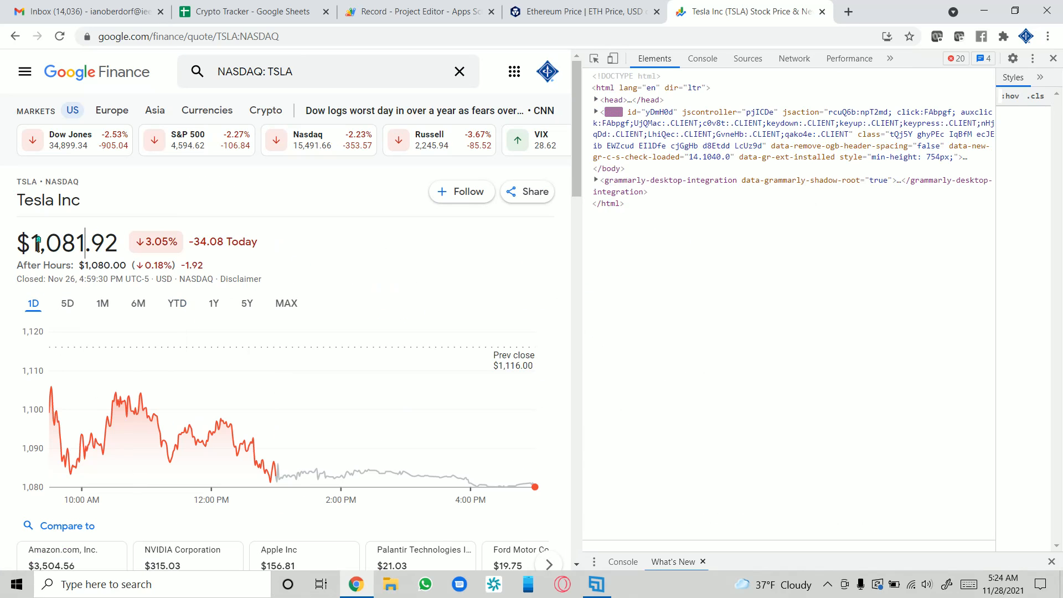
pyautogui.moveTo(31, 243); pyautogui.dragTo(115, 243)
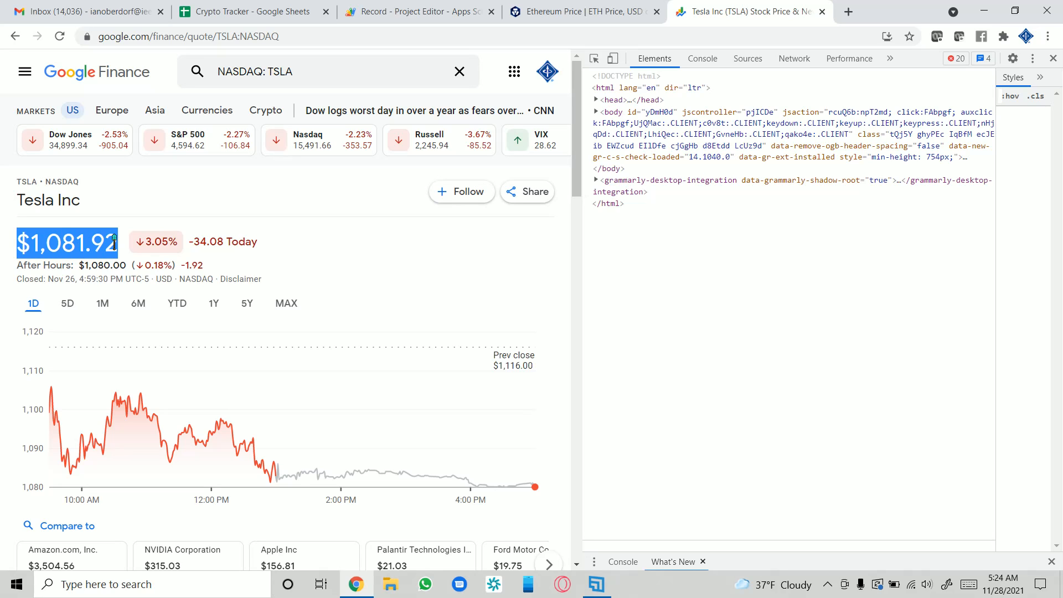
pyautogui.rightClick(98, 242)
pyautogui.click(138, 327)
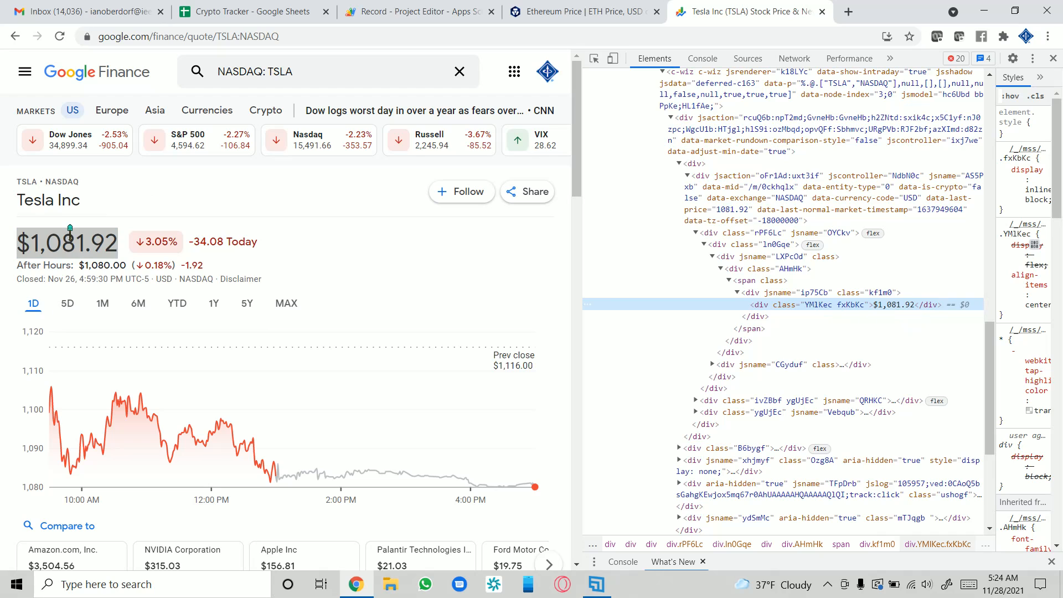
# - In the Crypto Tracker spreadsheet, copy the price import formula from H3 into the empty cell G39 below the charts
pyautogui.click(263, 11)
pyautogui.click(641, 211)
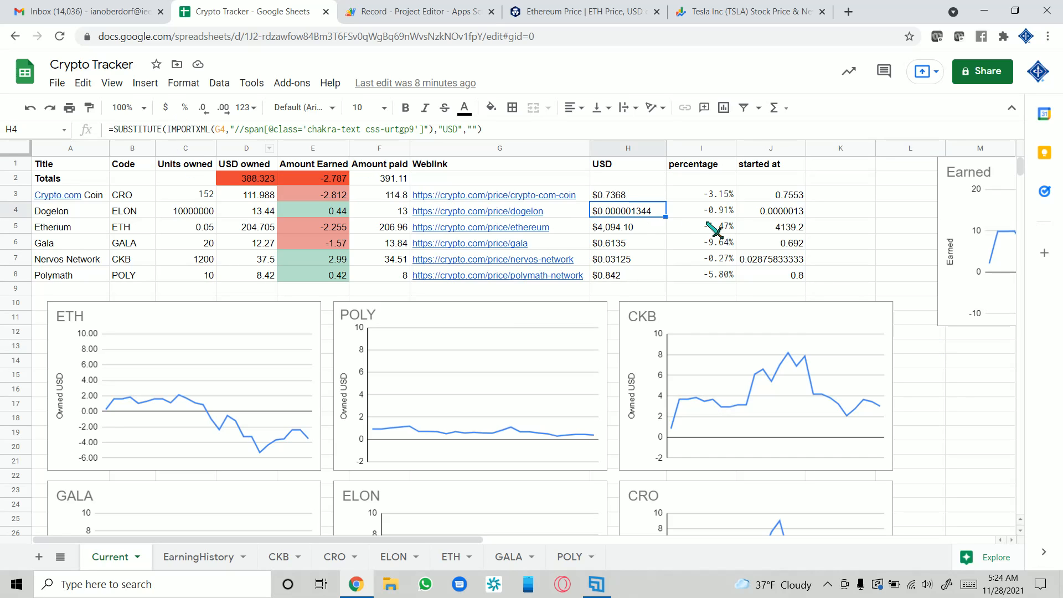
pyautogui.scroll(-2, 713, 230)
pyautogui.scroll(2, 712, 230)
pyautogui.click(632, 197)
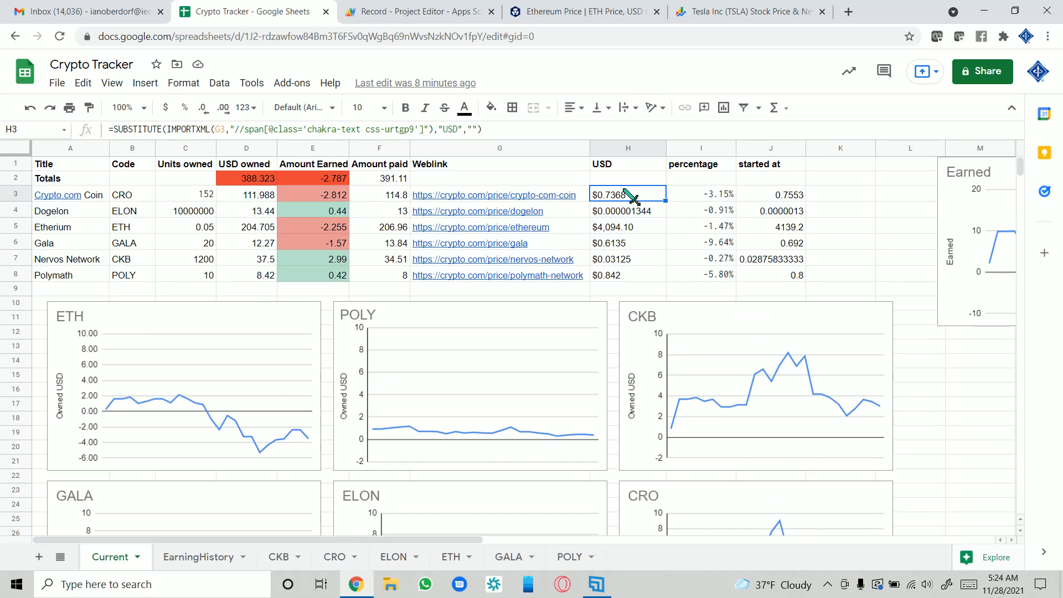
pyautogui.scroll(-8, 913, 385)
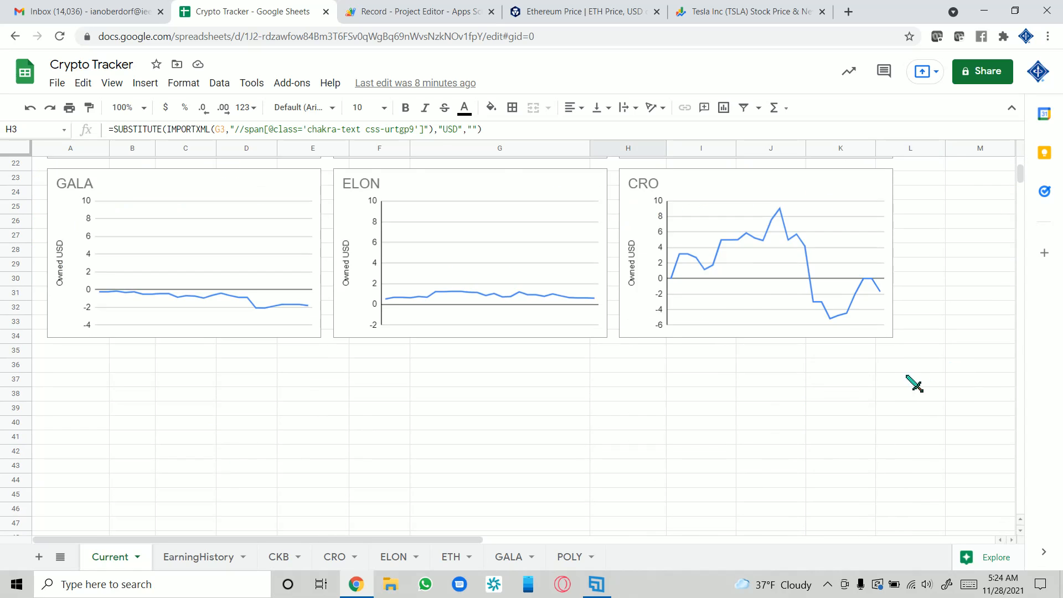
pyautogui.click(425, 351)
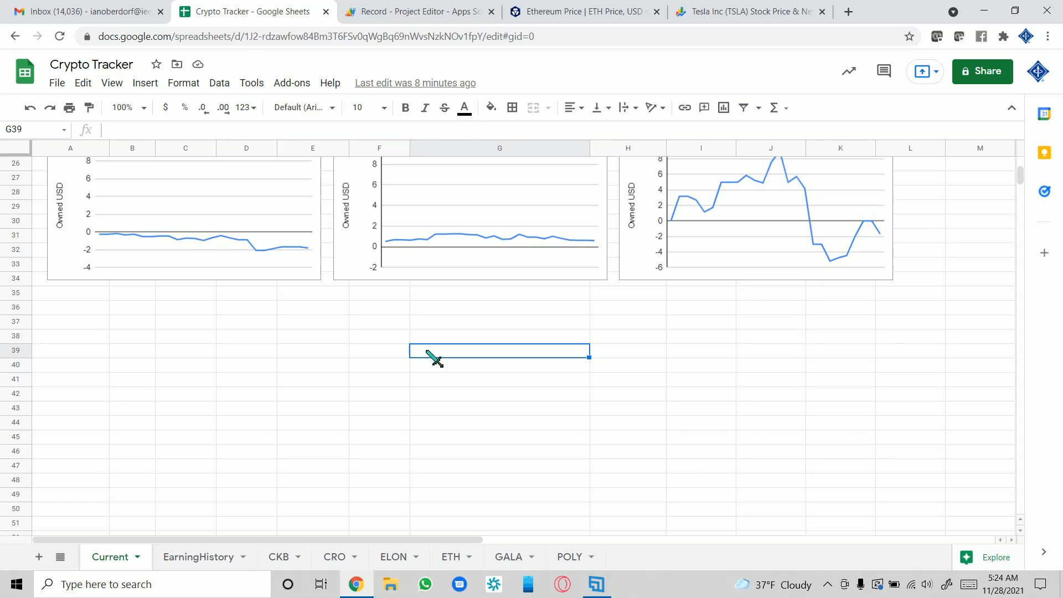
pyautogui.write('=SUBSTITUTE(IMPORTXML(F39,"//span[@class=\'chakra-text css-urtgp9\']"),"USD","")')
pyautogui.moveTo(512, 352)
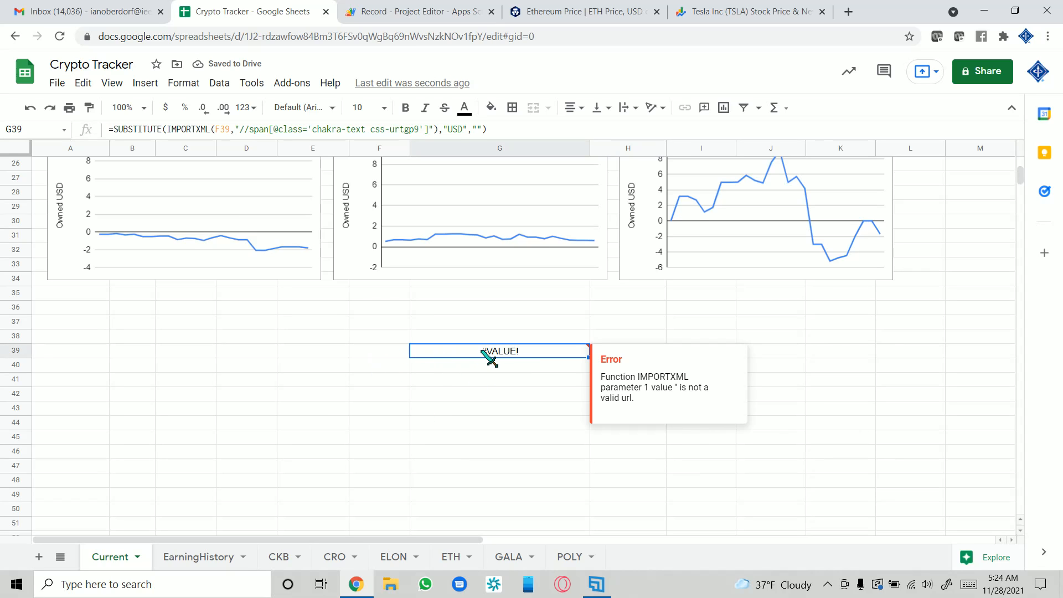
# - Copy the address of Tesla's Google Finance page into cell E39 of the Current sheet
pyautogui.click(293, 354)
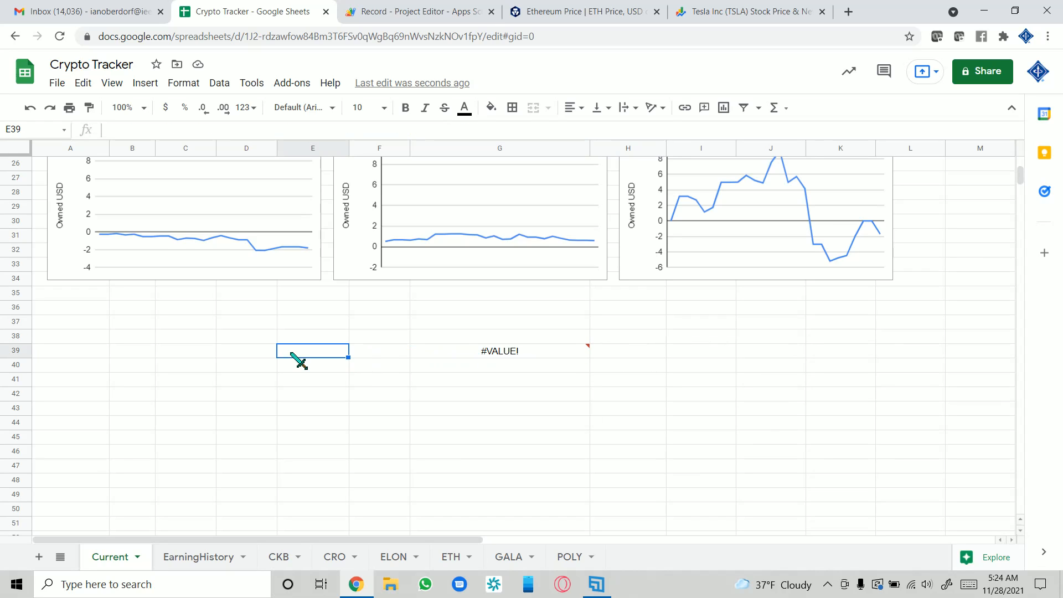
pyautogui.click(784, 13)
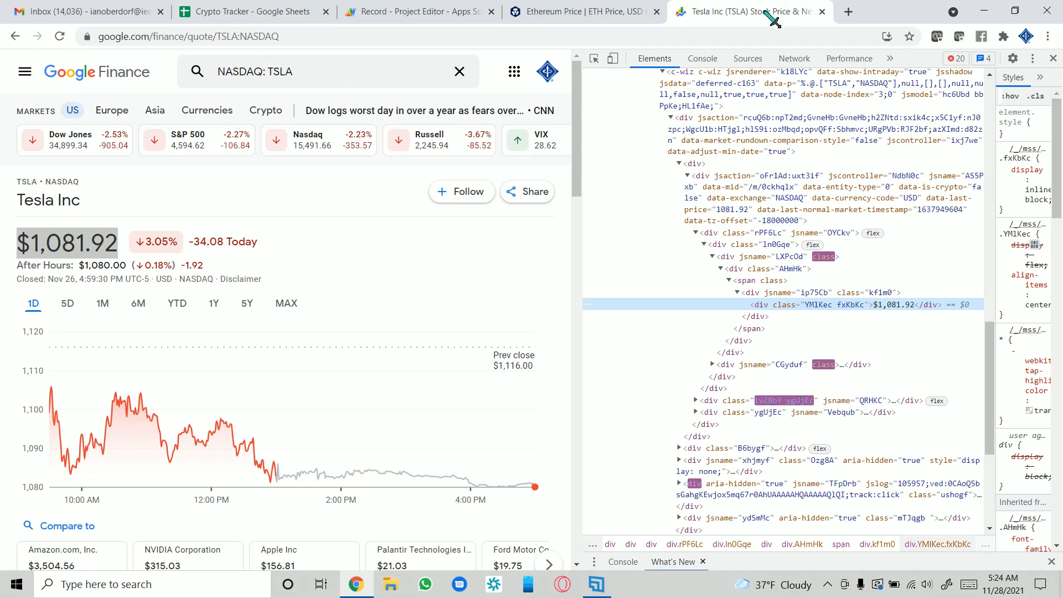
pyautogui.click(317, 36)
pyautogui.hotkey('ctrl', 'c')
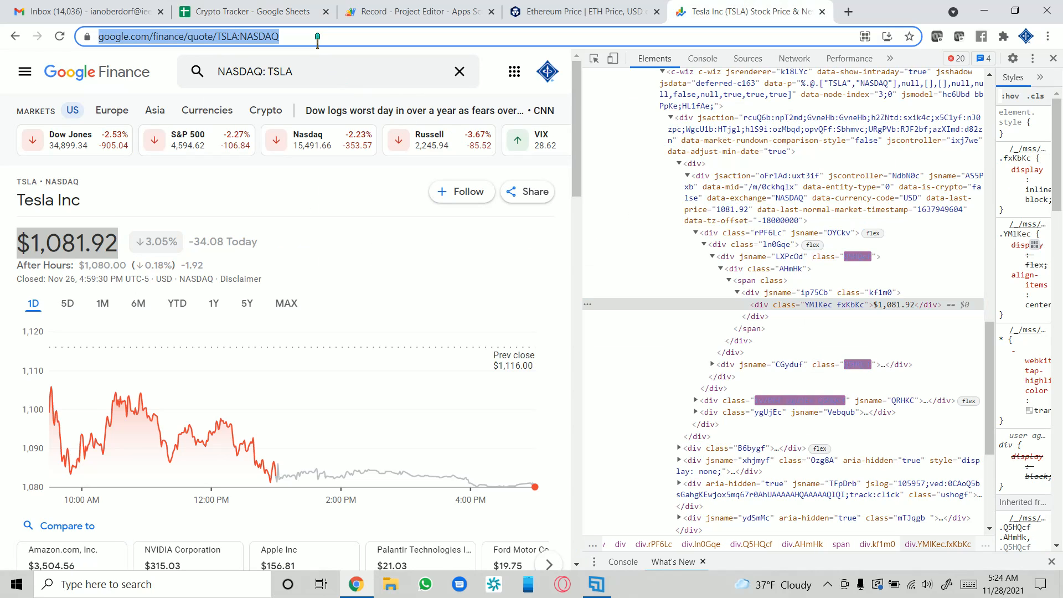
pyautogui.click(251, 12)
pyautogui.hotkey('ctrl', 'v')
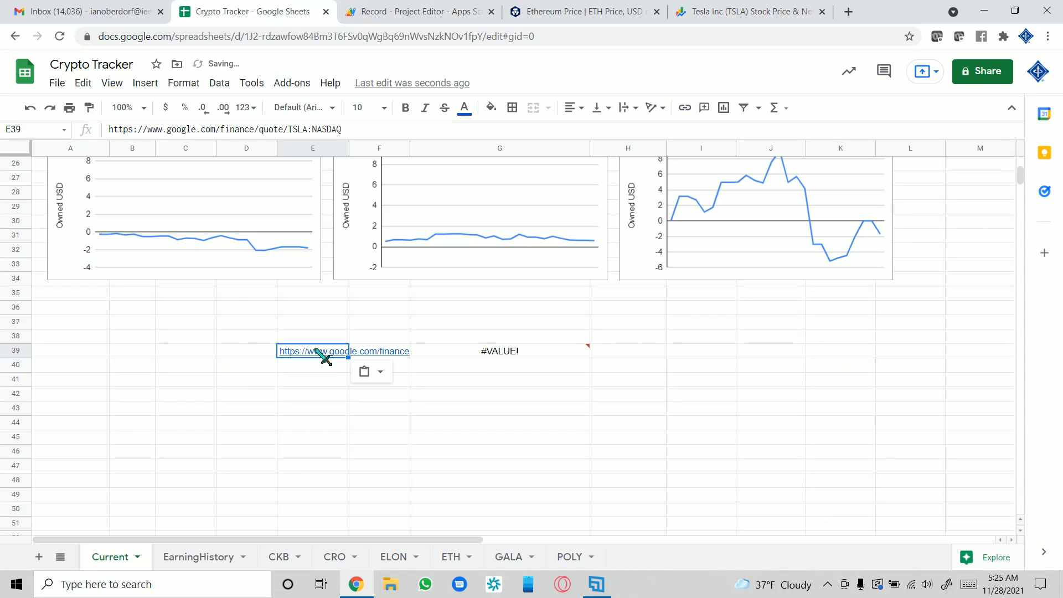
pyautogui.click(313, 381)
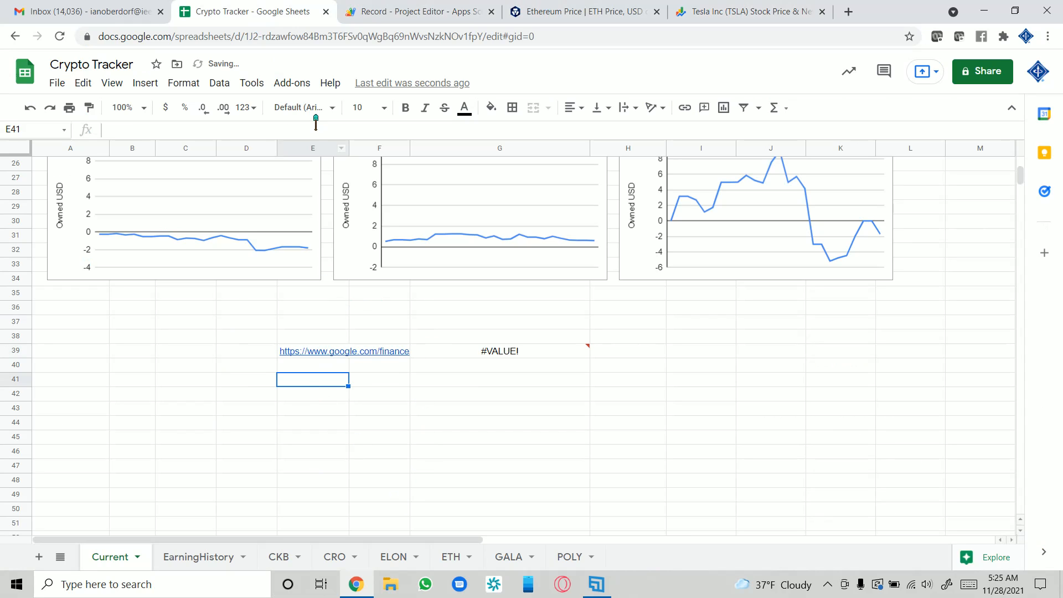
pyautogui.click(310, 352)
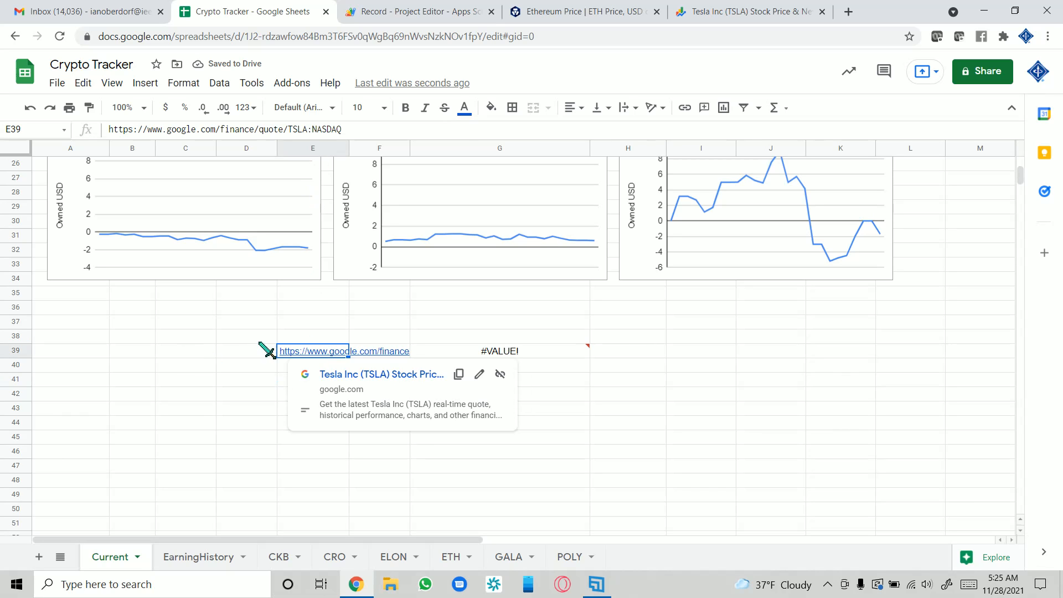
# - Change the URL reference in G39's IMPORTXML formula to E39
pyautogui.click(509, 353)
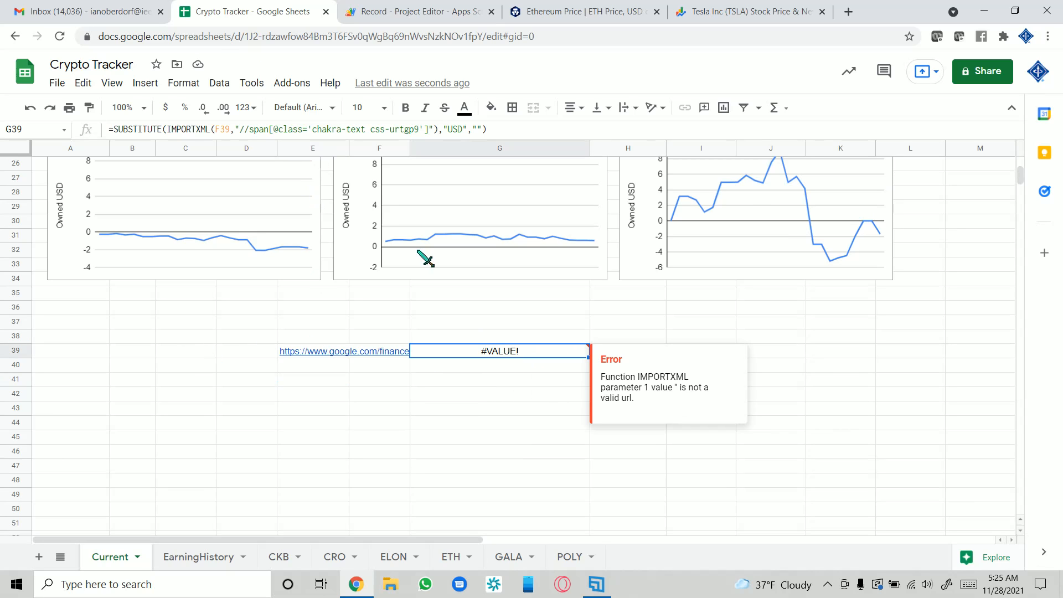
pyautogui.click(232, 129)
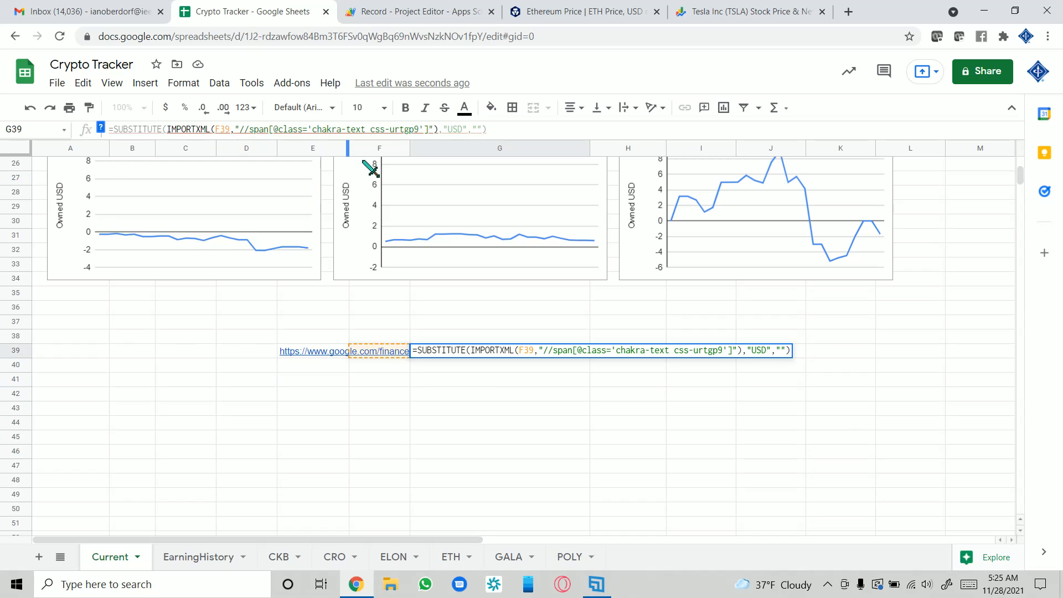
pyautogui.press('BackSpace')
pyautogui.press('BackSpace')
pyautogui.press('BackSpace')
pyautogui.write('E39')
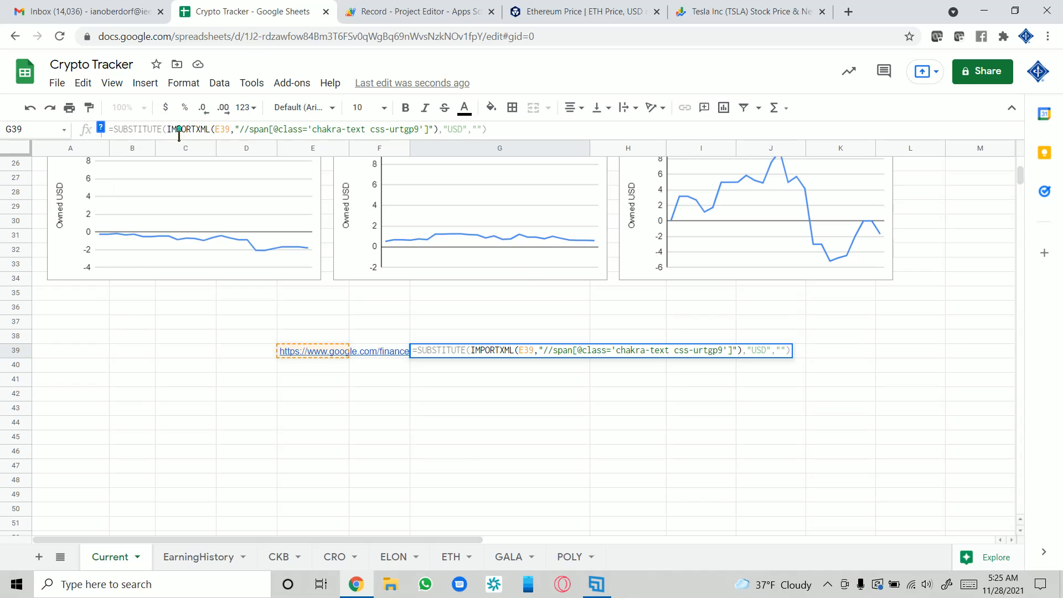
# - Strip the SUBSTITUTE wrapper and its "USD","" arguments from G39's formula, keeping only the IMPORTXML call
pyautogui.moveTo(166, 129); pyautogui.dragTo(113, 129)
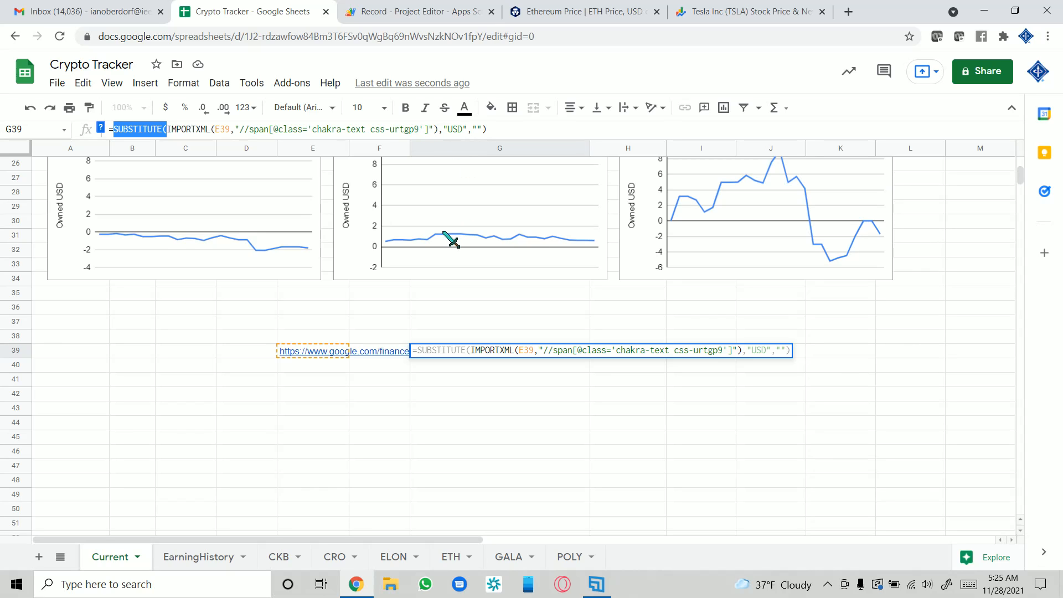
pyautogui.press('BackSpace')
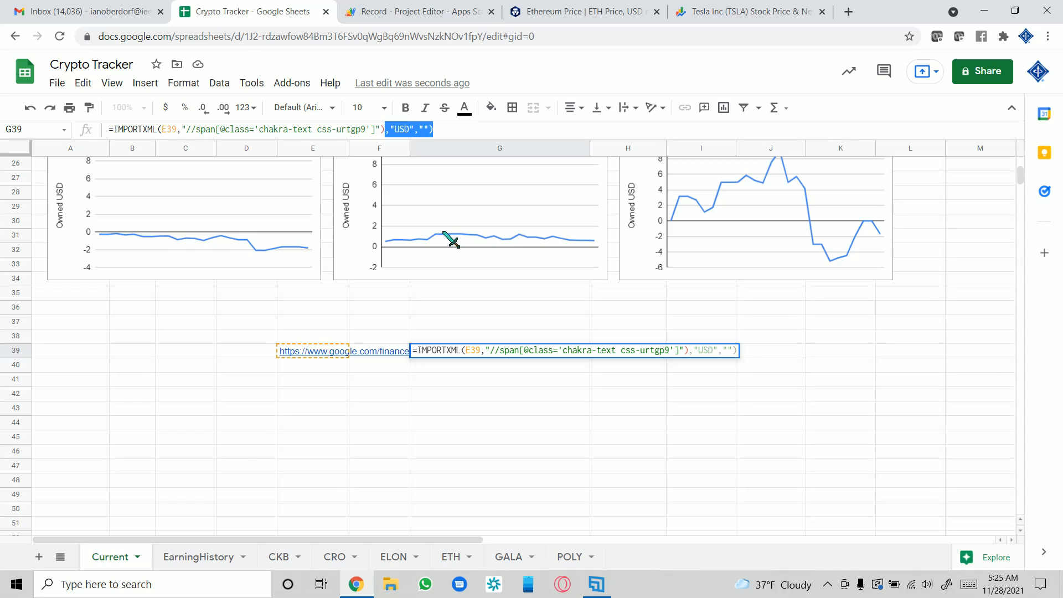
pyautogui.press('BackSpace')
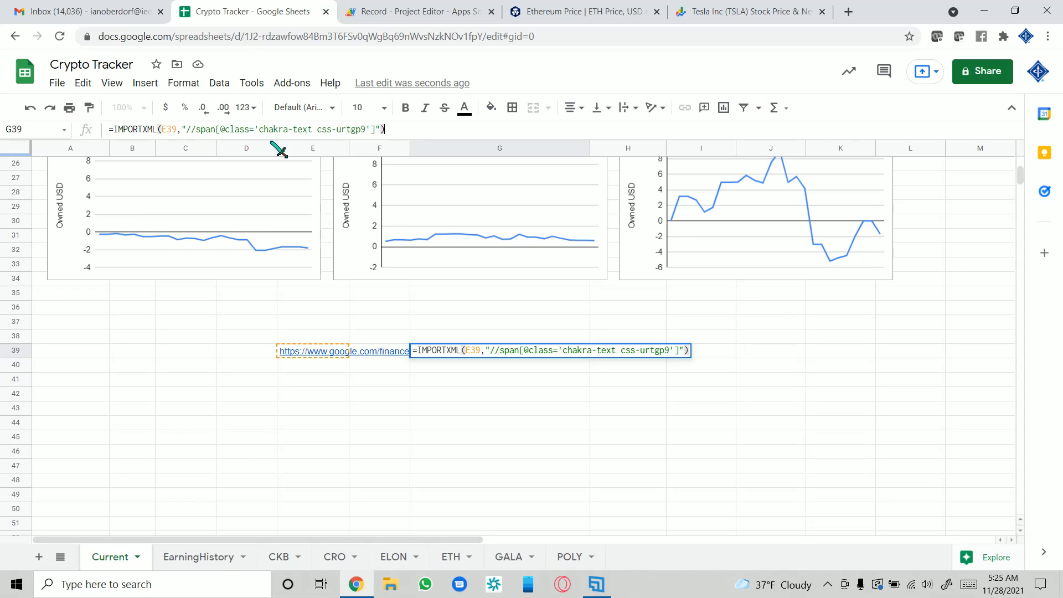
# - Change the element in the XPath query of G39's IMPORTXML formula to div, matching the price element on the Tesla page
pyautogui.moveTo(195, 129); pyautogui.dragTo(356, 129)
pyautogui.click(790, 14)
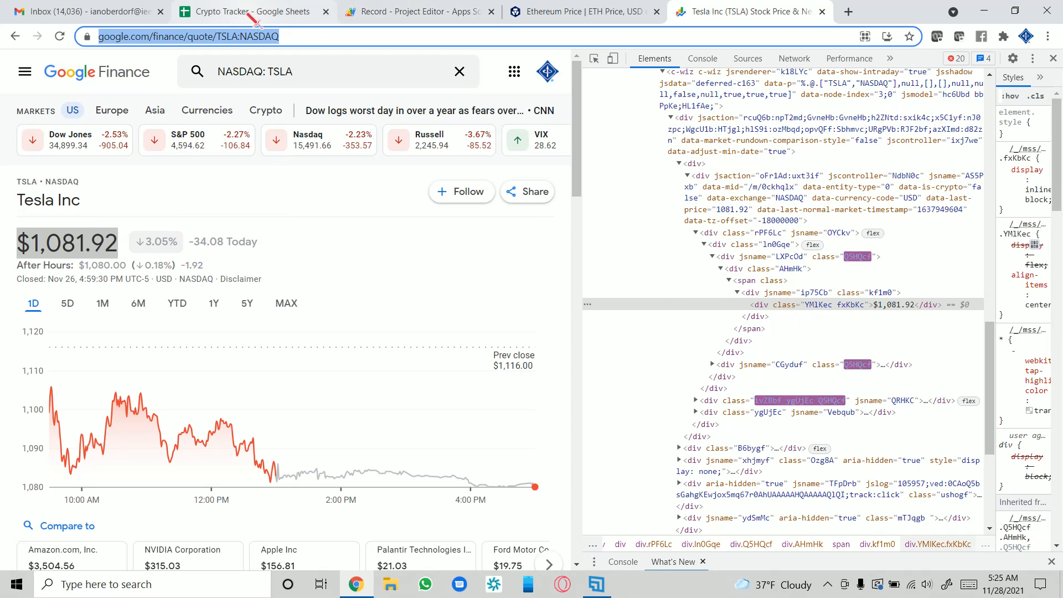
pyautogui.click(310, 17)
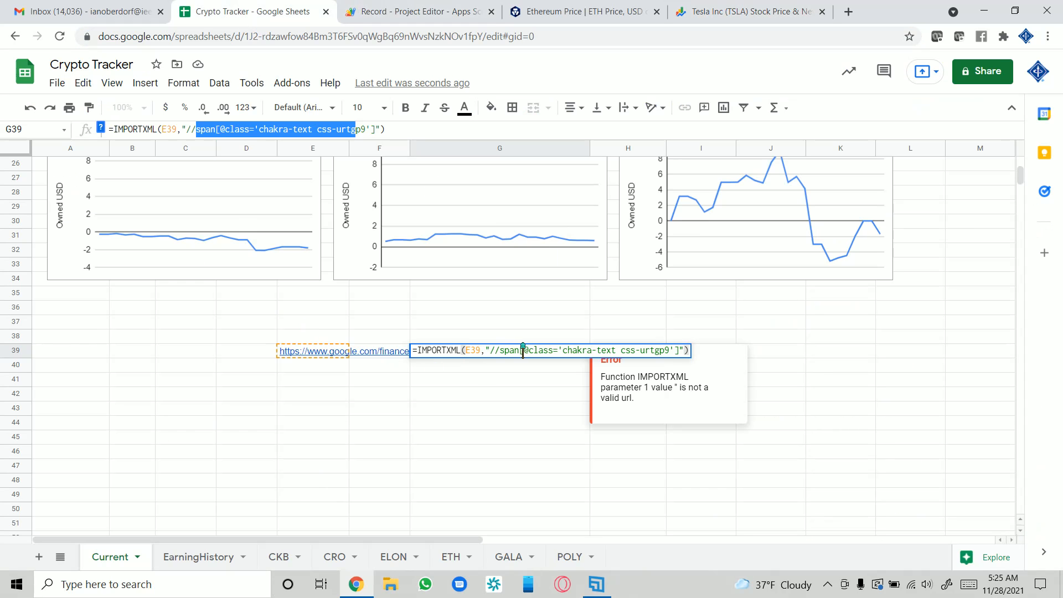
pyautogui.click(558, 350)
pyautogui.press('BackSpace')
pyautogui.press('BackSpace')
pyautogui.press('BackSpace')
pyautogui.press('BackSpace')
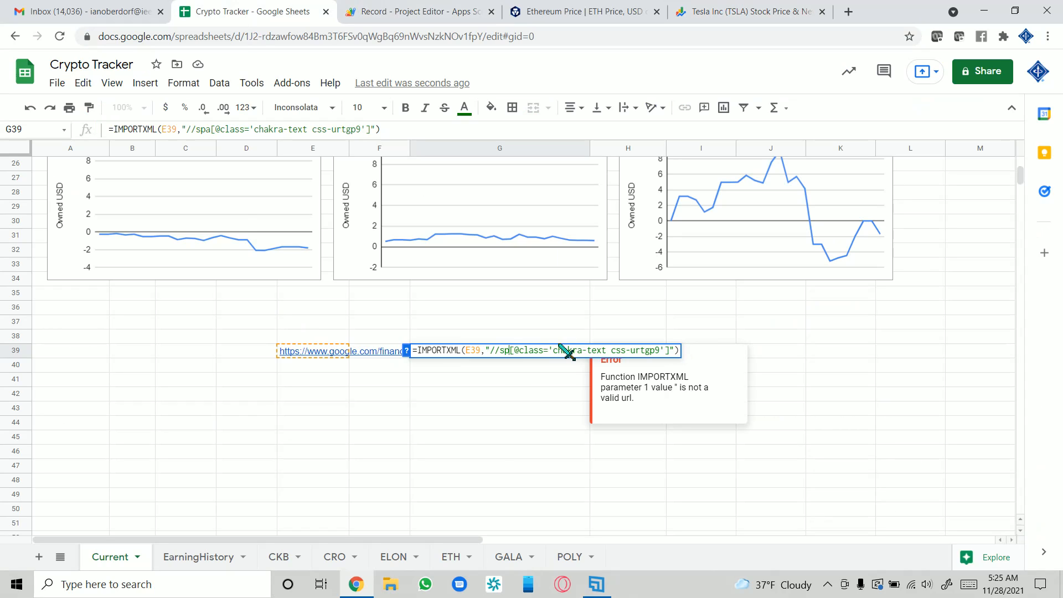
pyautogui.write('div')
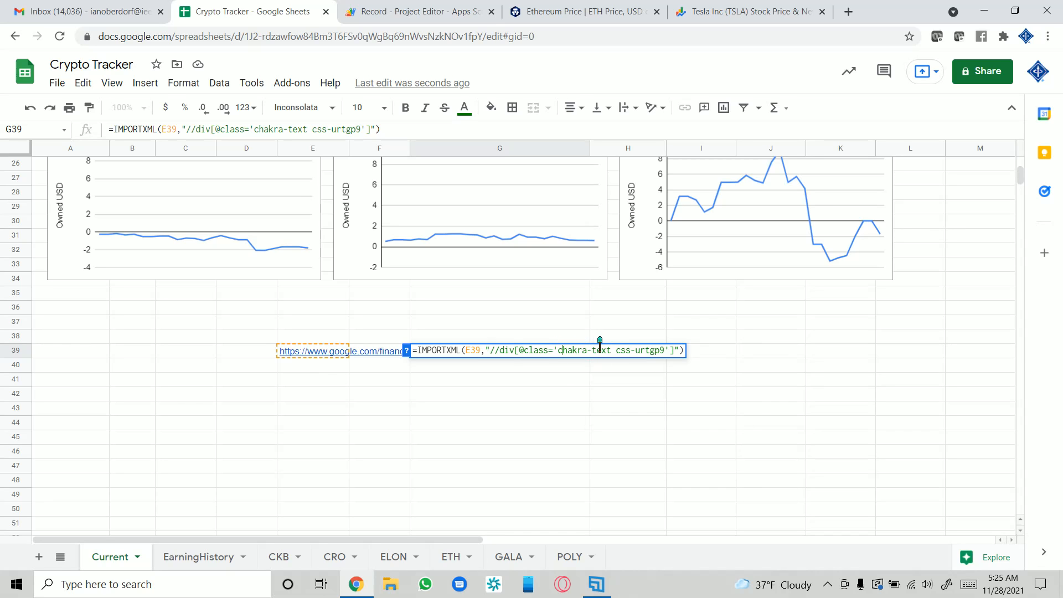
# - Set the class in G39's XPath query to 'YMlKec fxKbKc', copied from the Tesla page's price element, and commit the formula
pyautogui.click(730, 12)
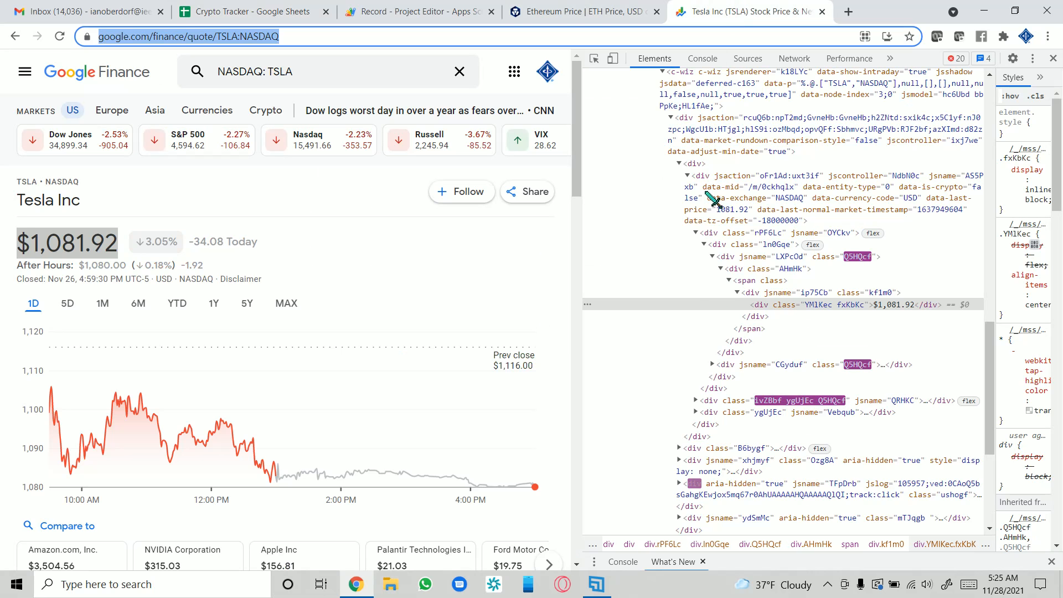
pyautogui.doubleClick(819, 305)
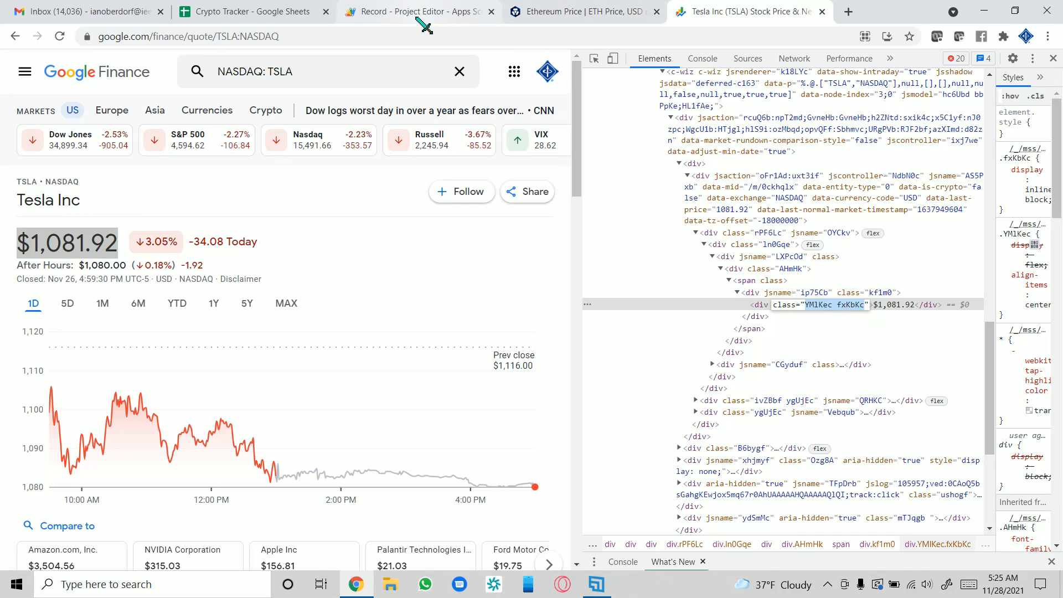
pyautogui.click(297, 11)
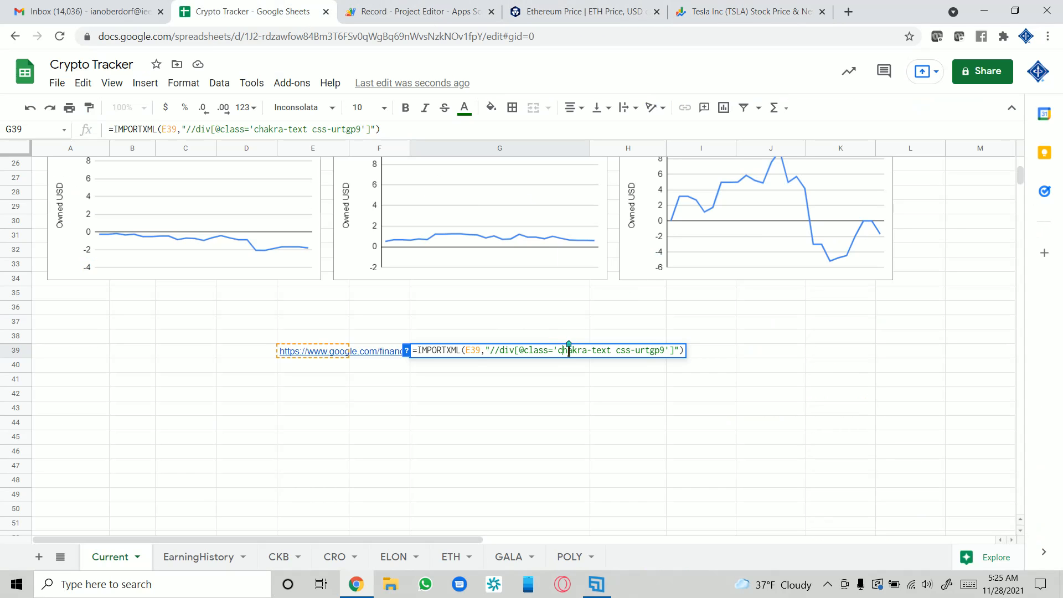
pyautogui.moveTo(594, 350); pyautogui.dragTo(656, 350)
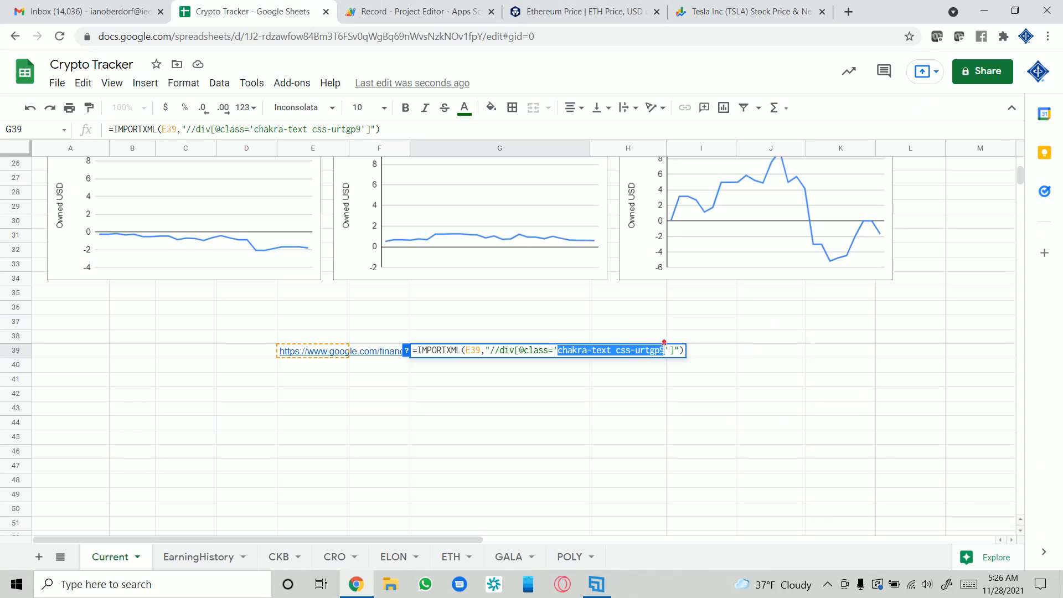
pyautogui.hotkey('ctrl', 'v')
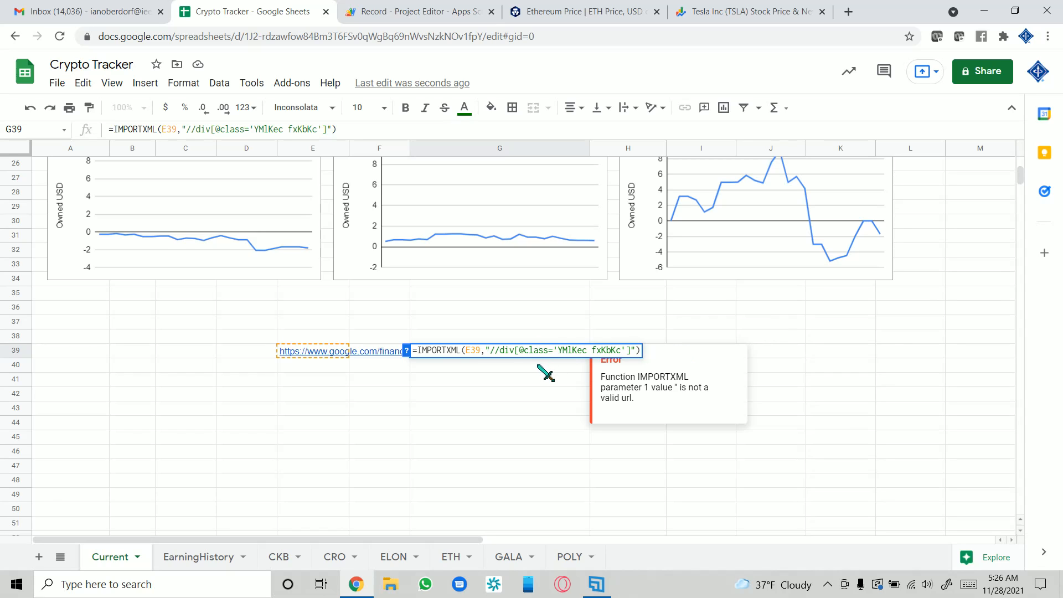
pyautogui.press('Return')
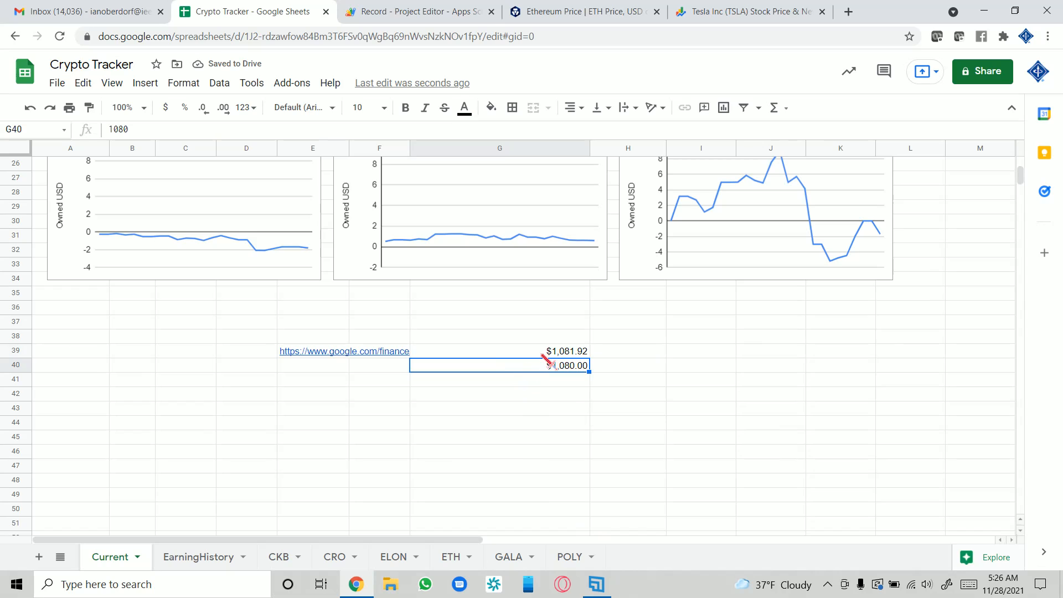
# - Compare the two imported Tesla price cells, G39 and G40
pyautogui.click(542, 355)
pyautogui.click(542, 370)
pyautogui.click(532, 356)
pyautogui.click(539, 371)
pyautogui.click(533, 353)
pyautogui.click(535, 368)
pyautogui.click(532, 353)
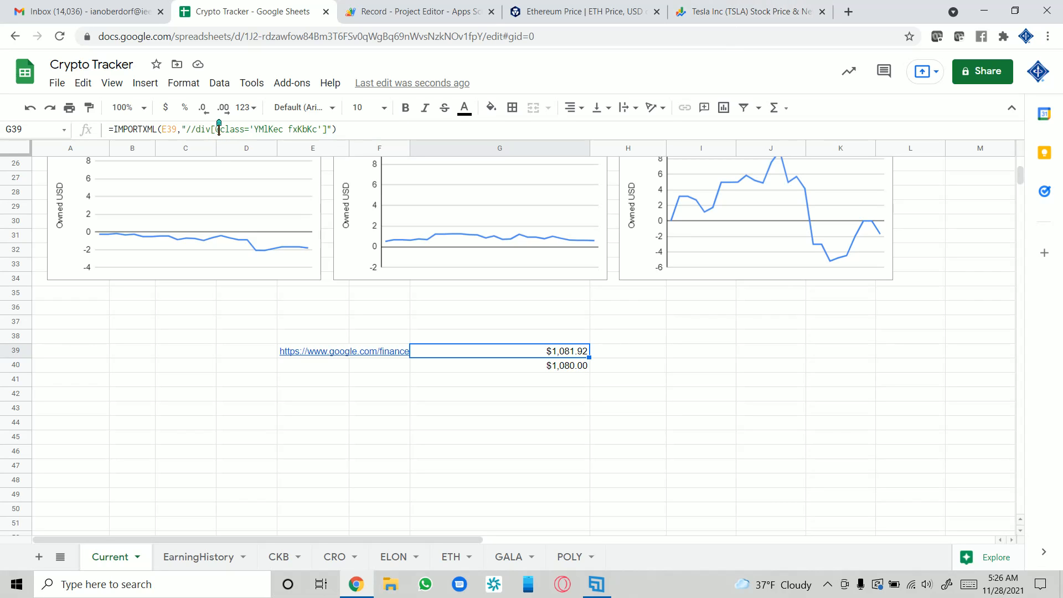
# - Review the URL reference, div element and class name in G39's formula against the price element's markup on the Tesla page
pyautogui.moveTo(255, 128); pyautogui.dragTo(314, 127)
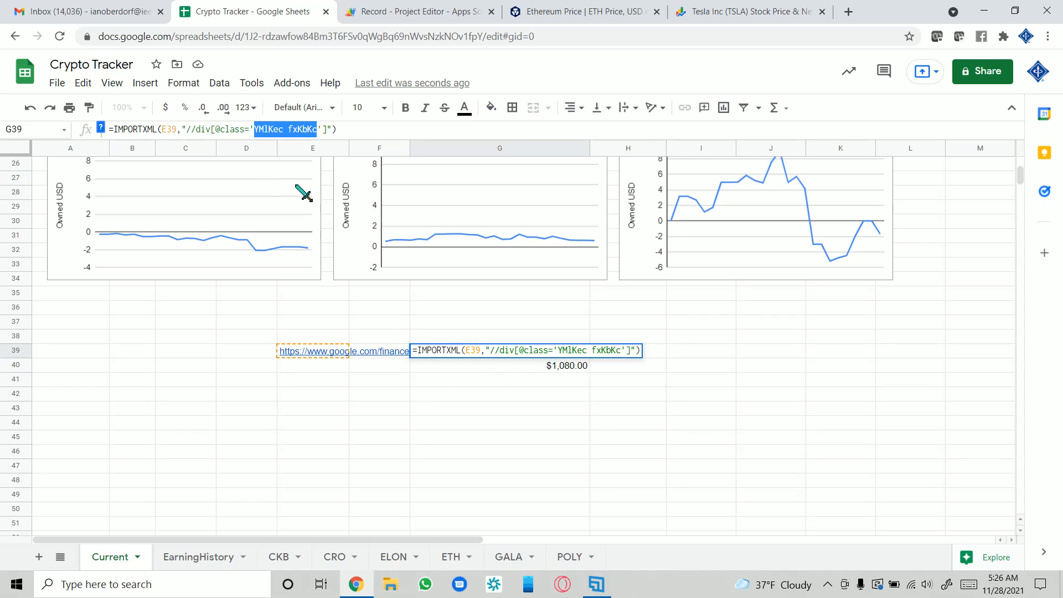
pyautogui.moveTo(162, 129); pyautogui.dragTo(177, 129)
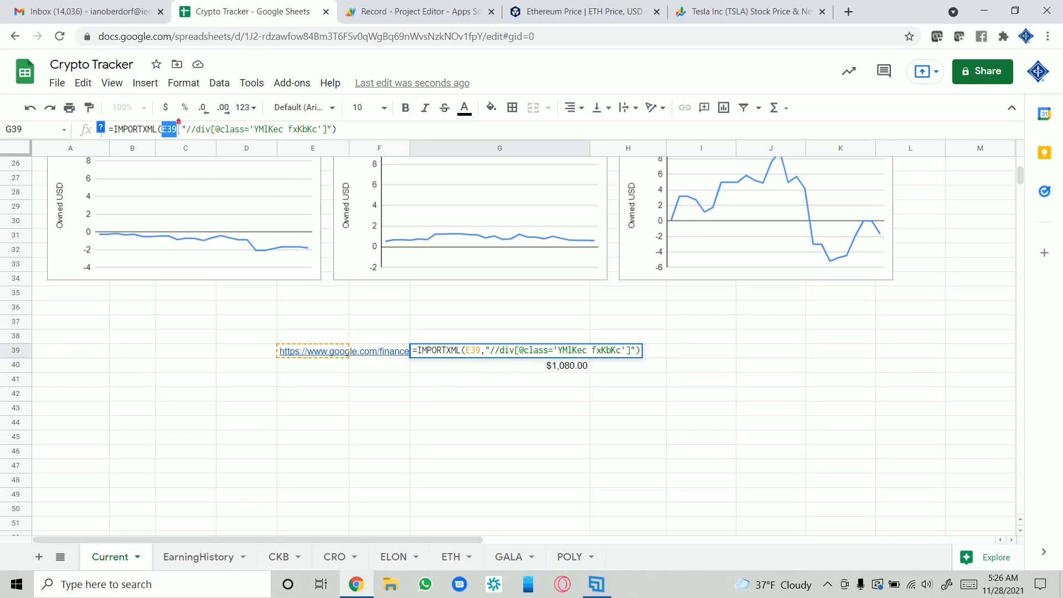
pyautogui.click(199, 129)
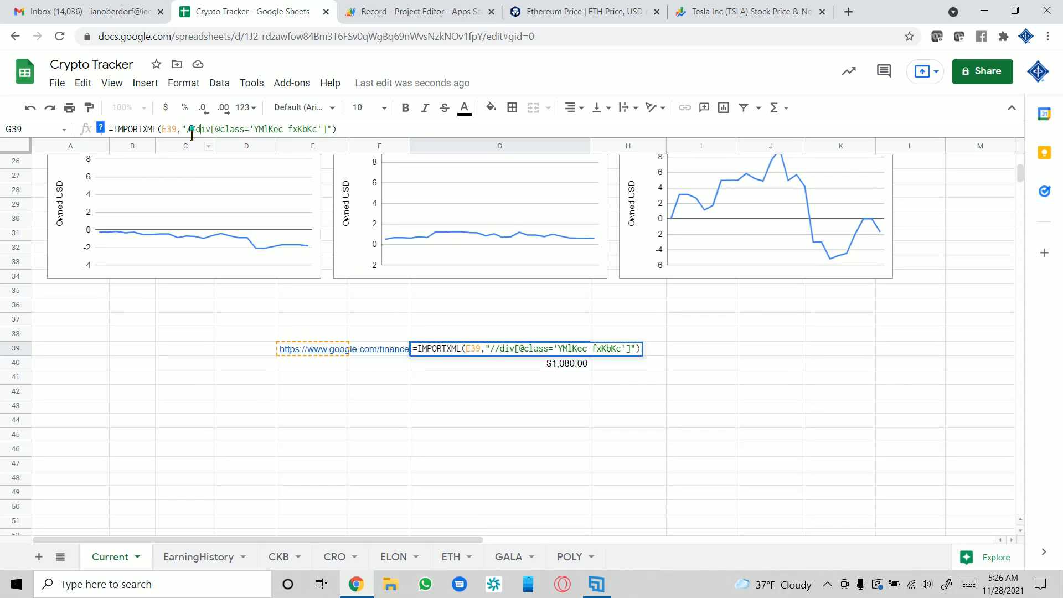
pyautogui.click(190, 128)
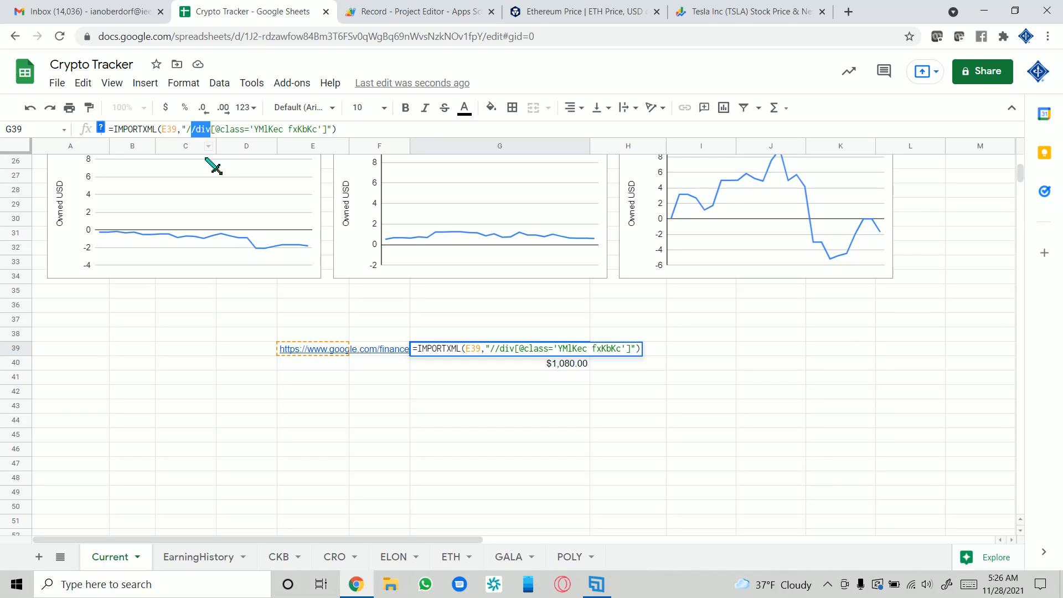
pyautogui.click(237, 129)
pyautogui.moveTo(279, 128); pyautogui.dragTo(315, 129)
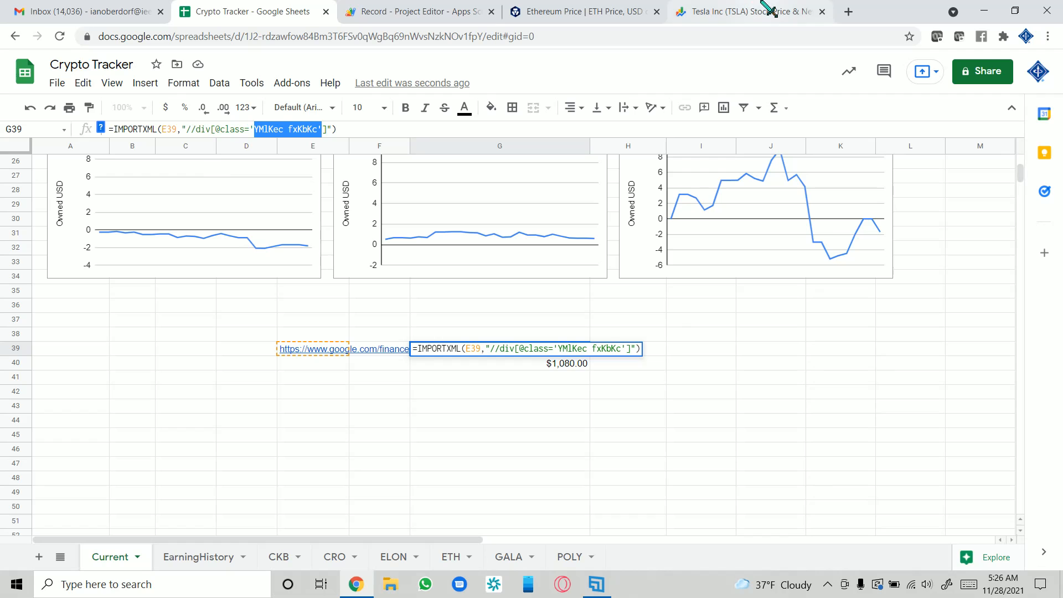
pyautogui.click(702, 14)
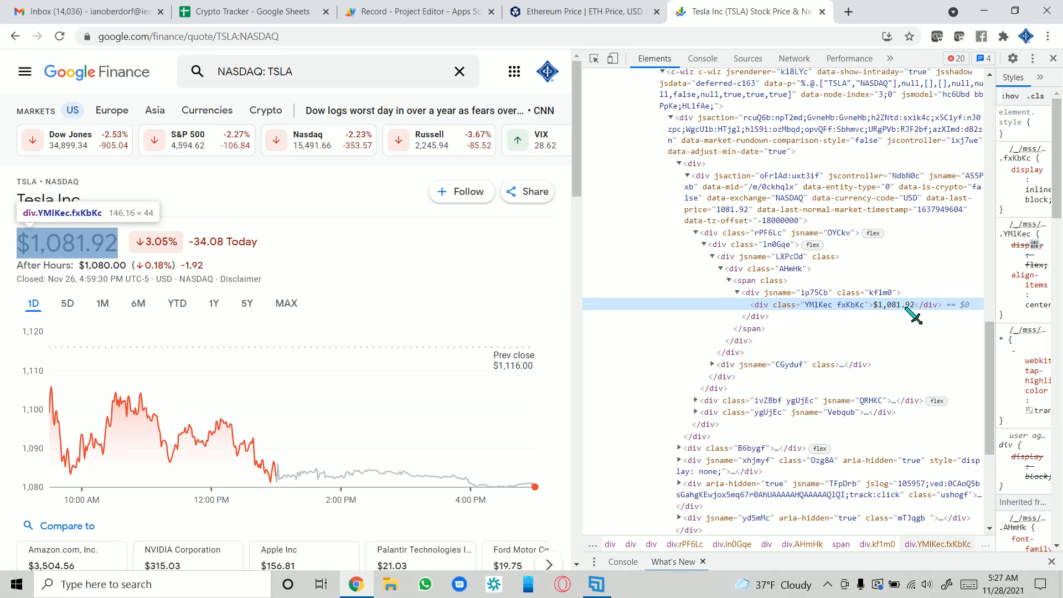
pyautogui.click(272, 11)
pyautogui.press('Return')
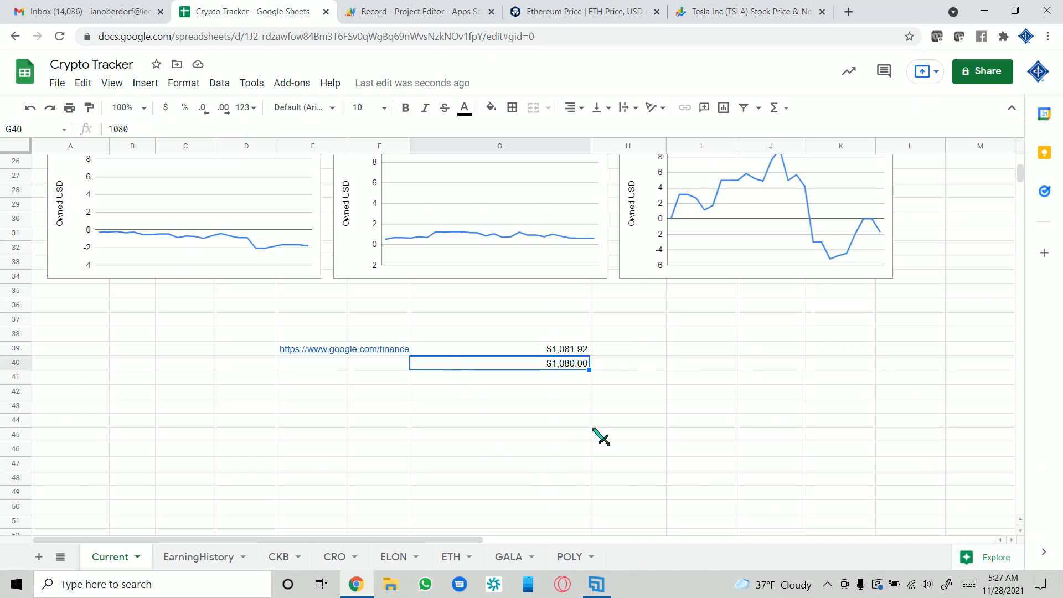
# - Replace the URL in E39 with the address of Google Finance's Dow Jones page
pyautogui.click(365, 351)
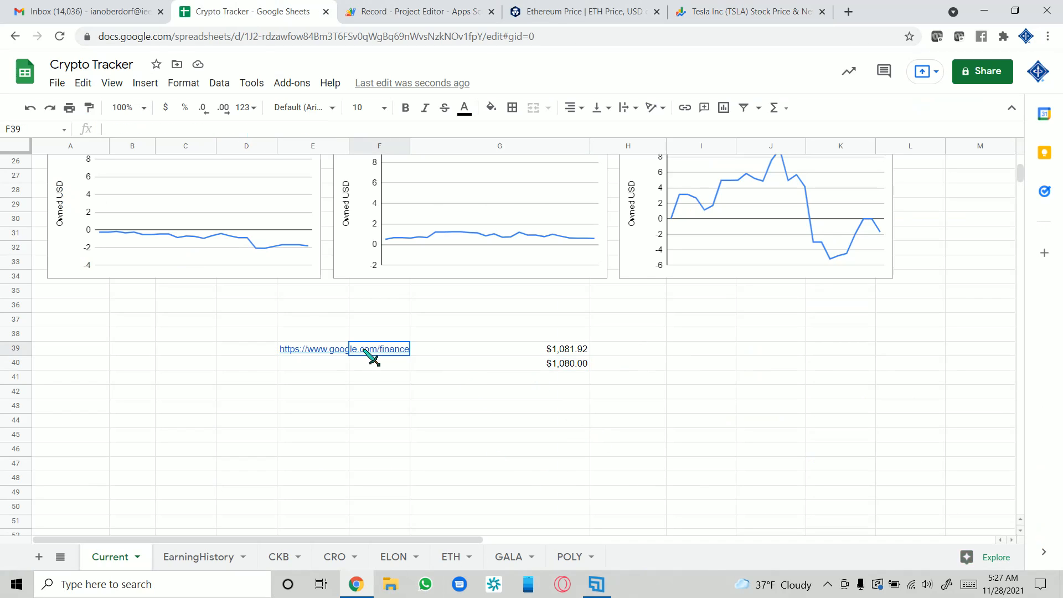
pyautogui.click(328, 353)
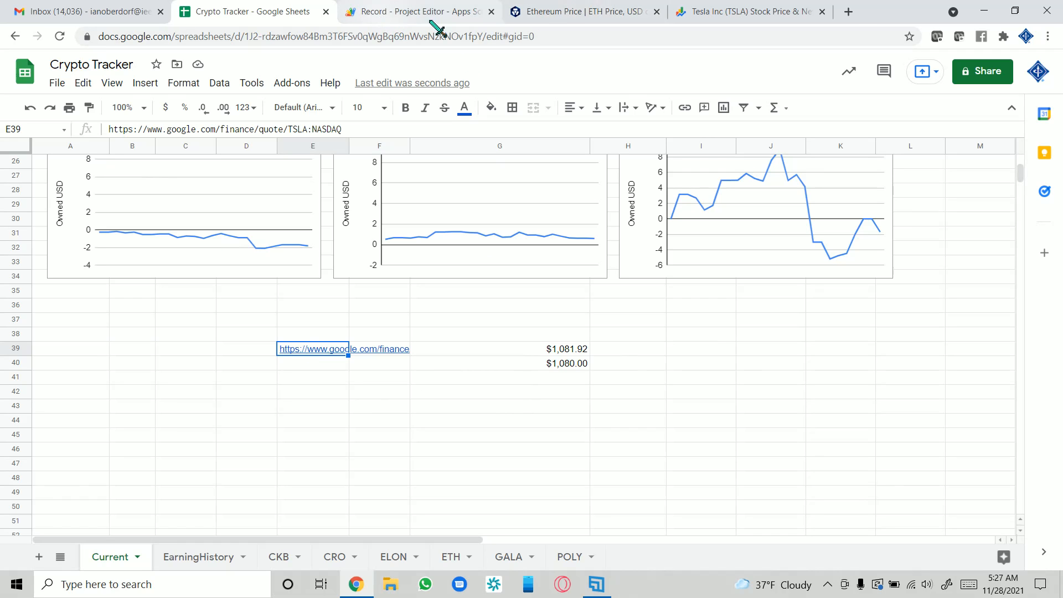
pyautogui.click(763, 18)
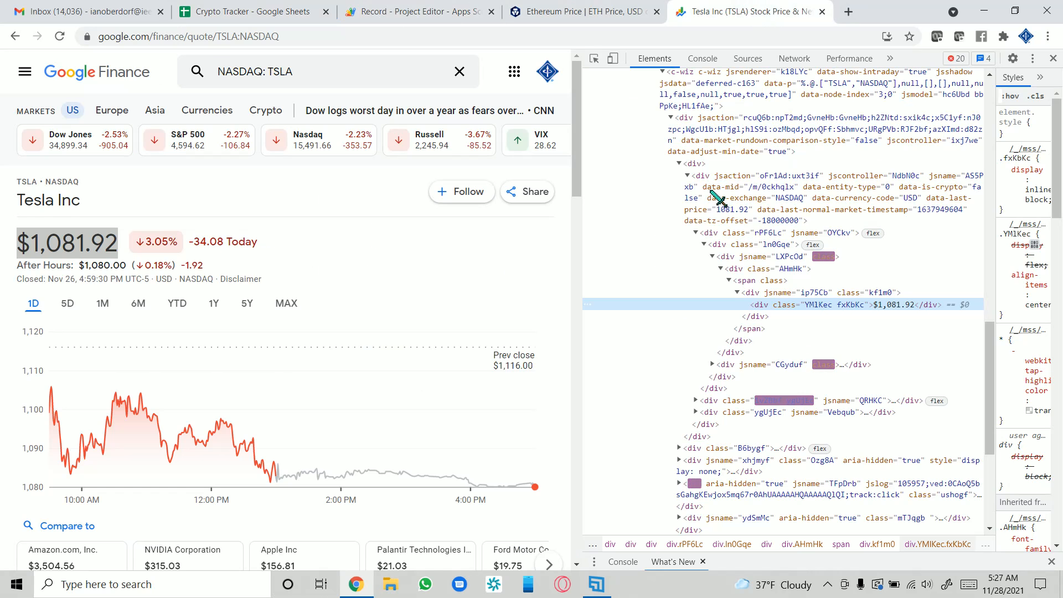
pyautogui.rightClick(847, 314)
pyautogui.click(835, 307)
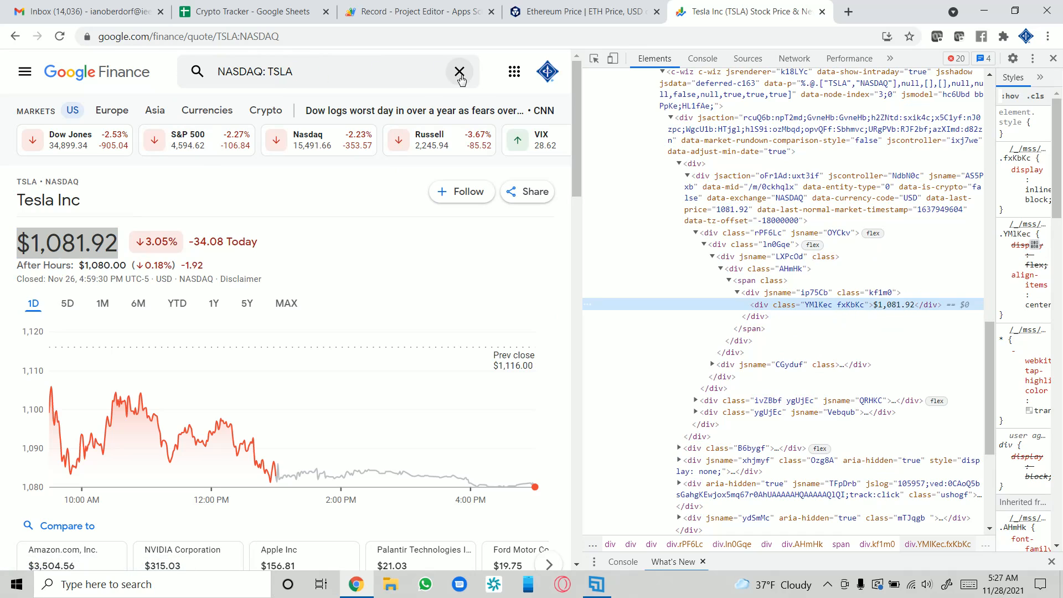
pyautogui.click(93, 149)
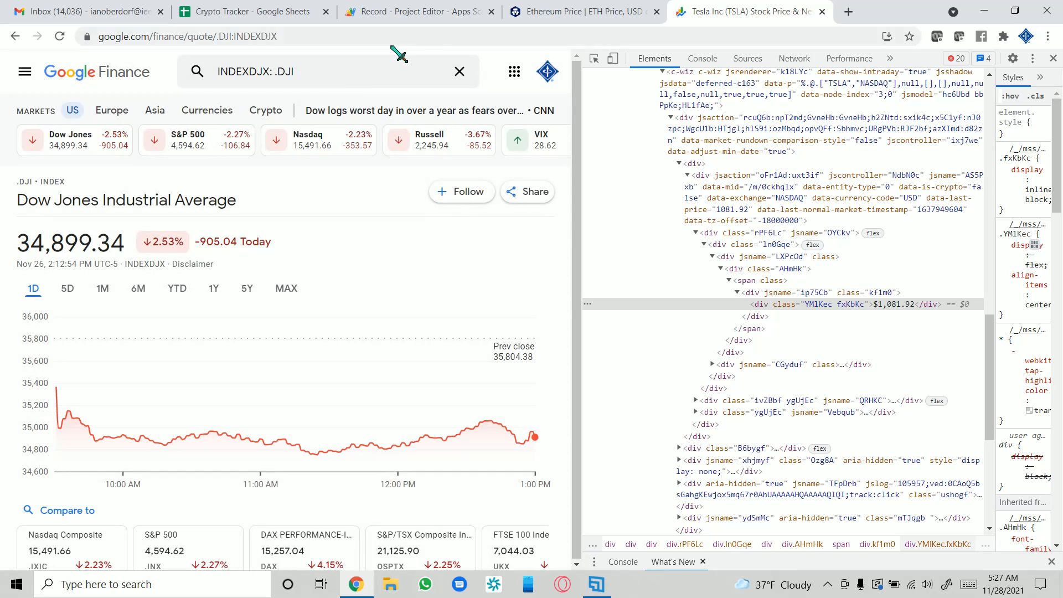
pyautogui.moveTo(332, 38); pyautogui.dragTo(74, 83)
pyautogui.hotkey('ctrl', 'c')
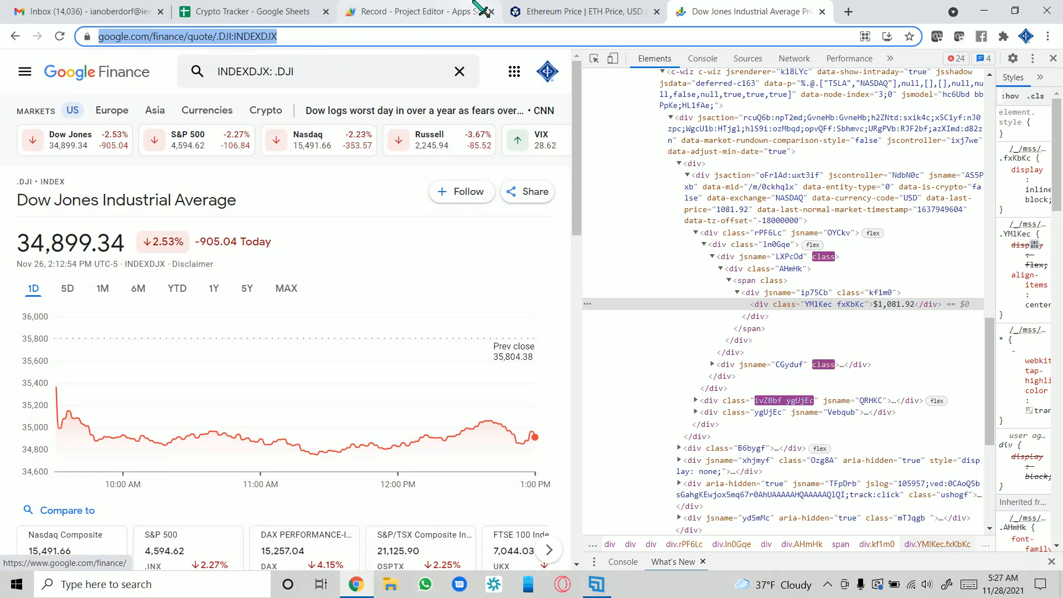
pyautogui.click(226, 12)
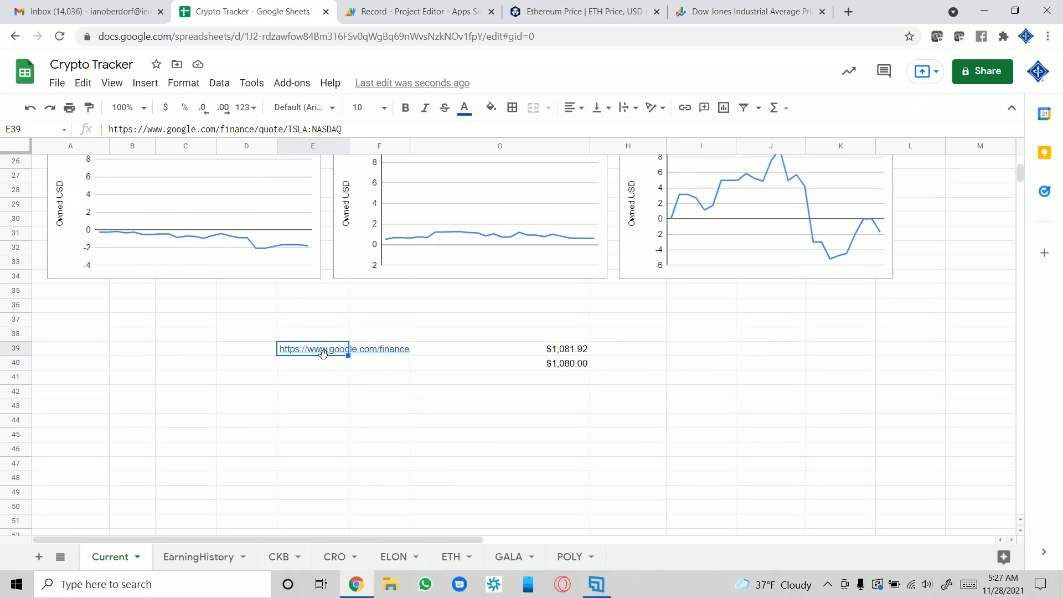
pyautogui.hotkey('ctrl', 'v')
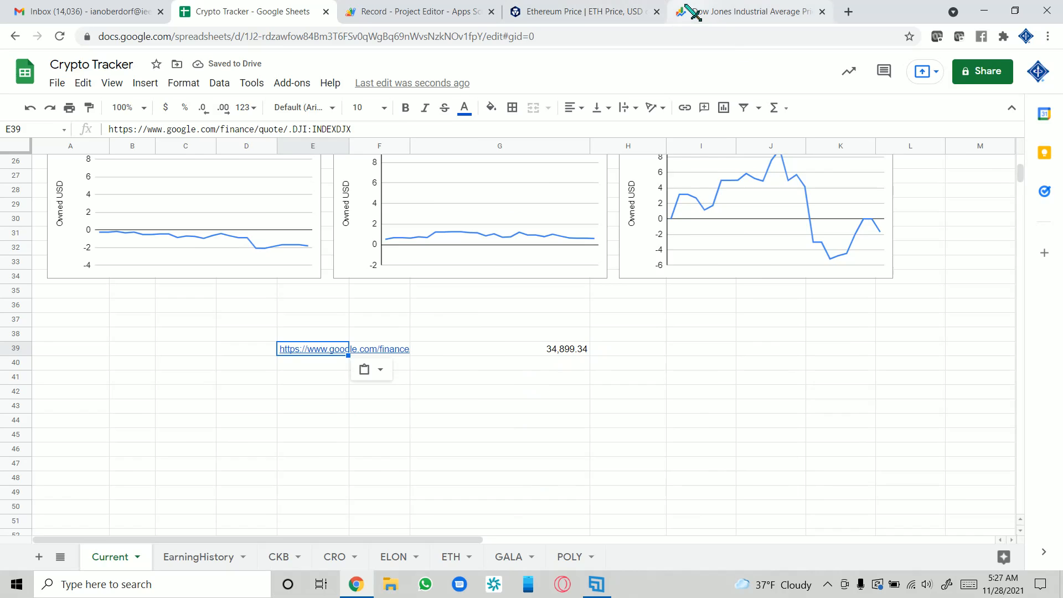
# - Clear the test URL and import formula from cells D39:G39 of the Current sheet
pyautogui.click(747, 12)
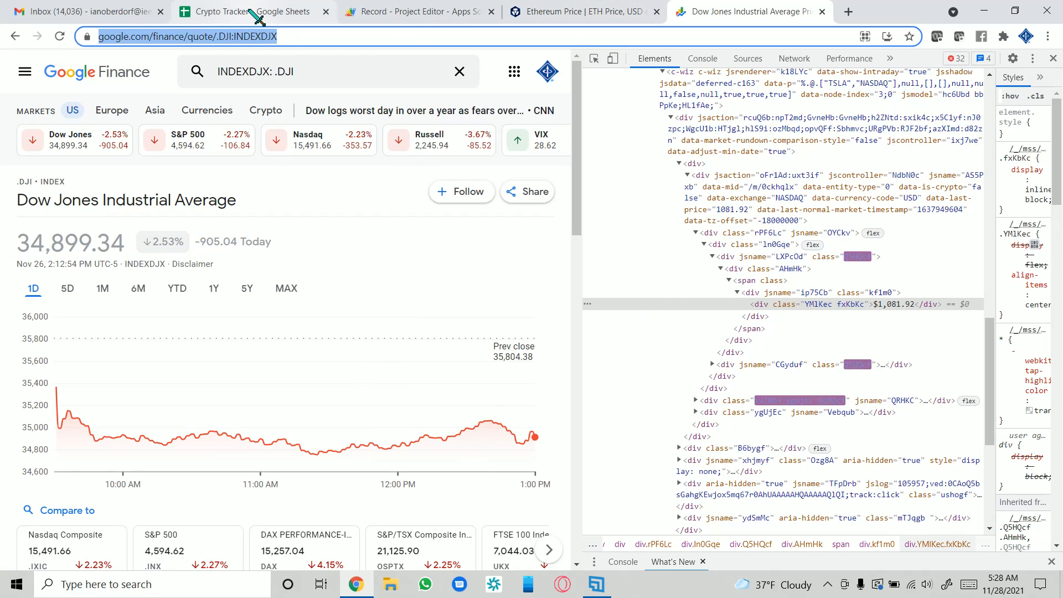
pyautogui.click(761, 306)
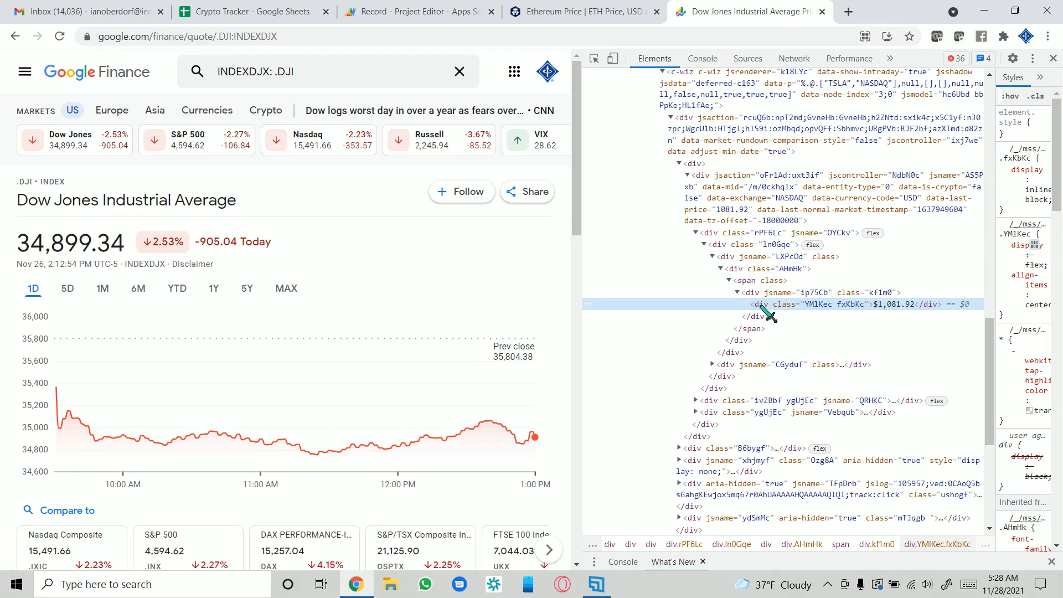
pyautogui.click(581, 11)
pyautogui.click(285, 15)
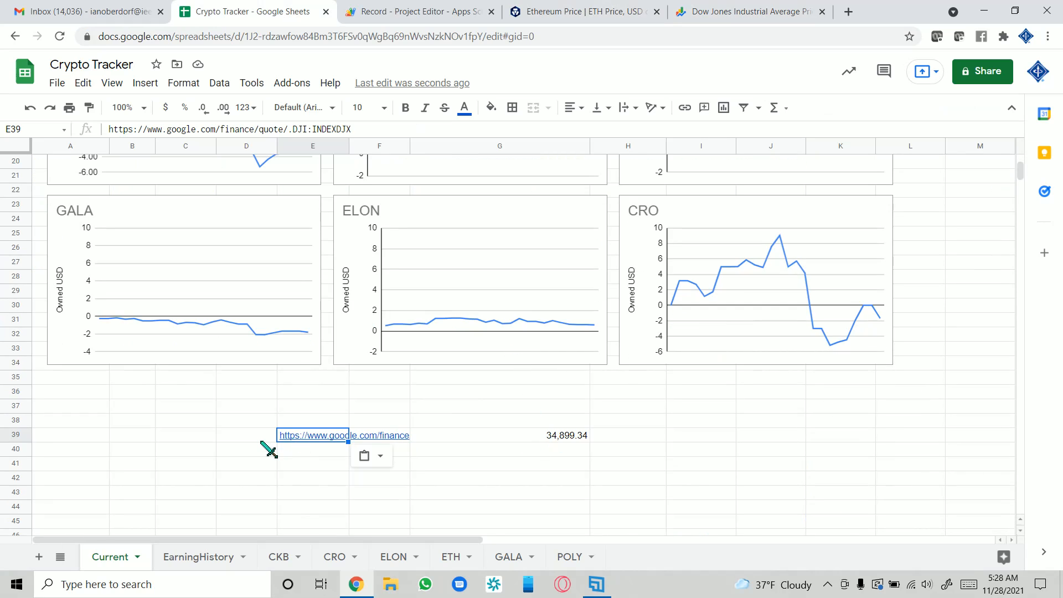
pyautogui.moveTo(263, 441); pyautogui.dragTo(569, 439)
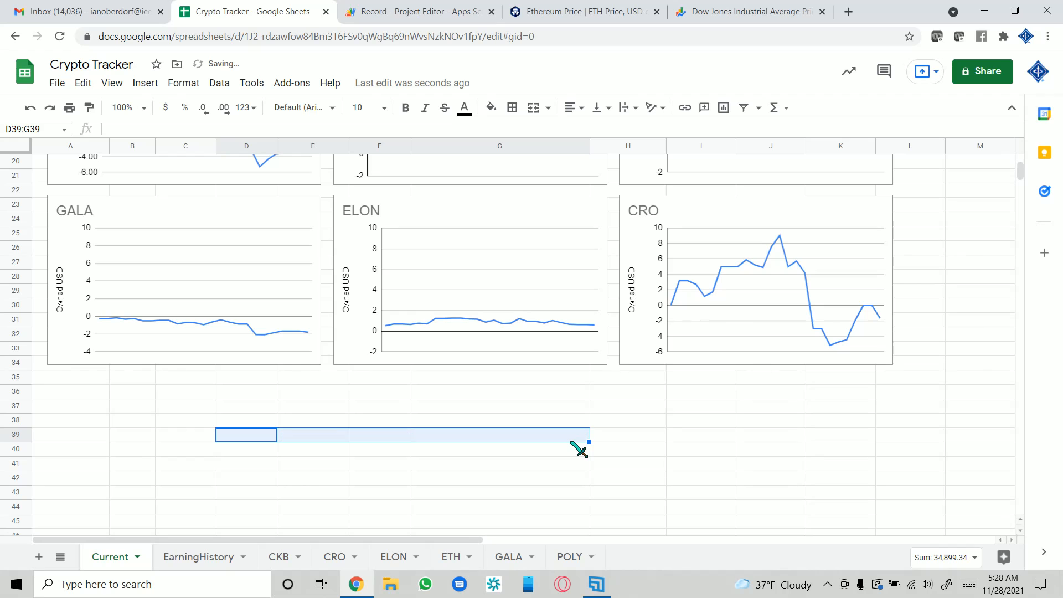
pyautogui.click(601, 590)
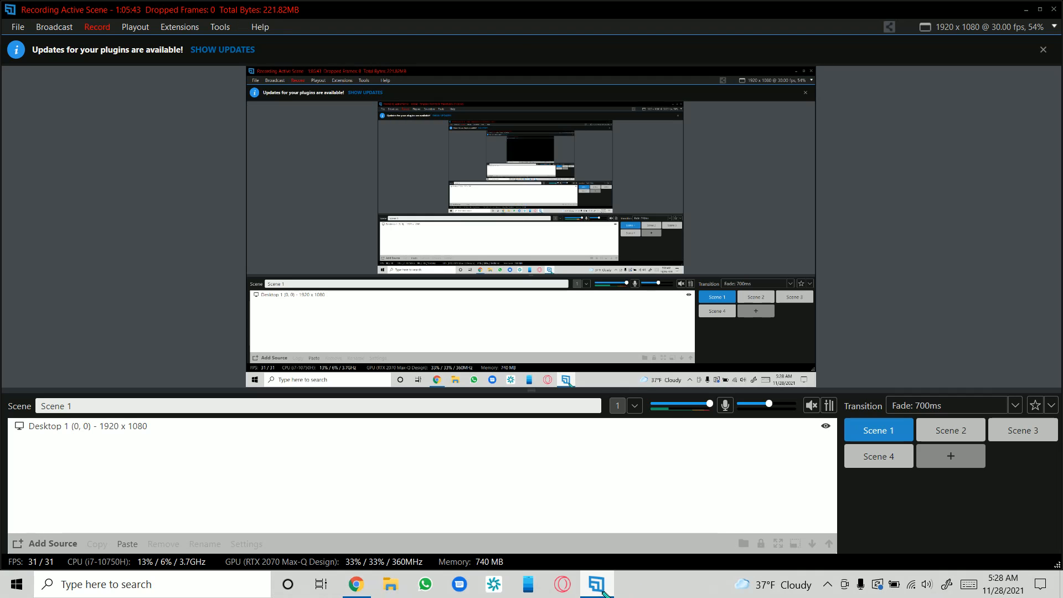
pyautogui.click(601, 588)
pyautogui.click(396, 381)
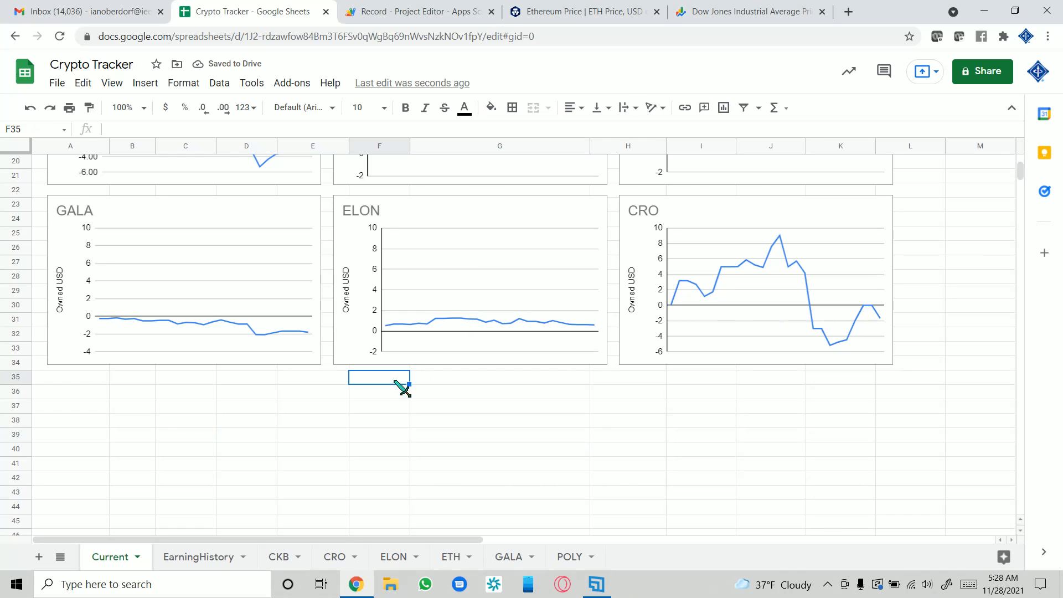
# - Review the coin table in A1:J8 and the percentage import formula in I3
pyautogui.scroll(7, 375, 374)
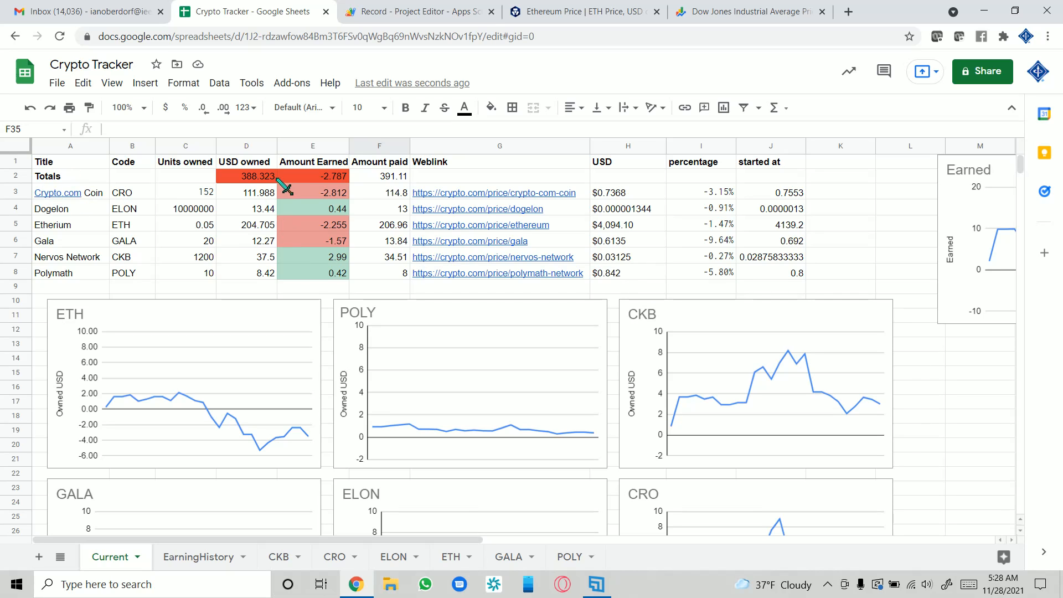
pyautogui.moveTo(50, 162); pyautogui.dragTo(553, 257)
pyautogui.moveTo(681, 262); pyautogui.dragTo(804, 277)
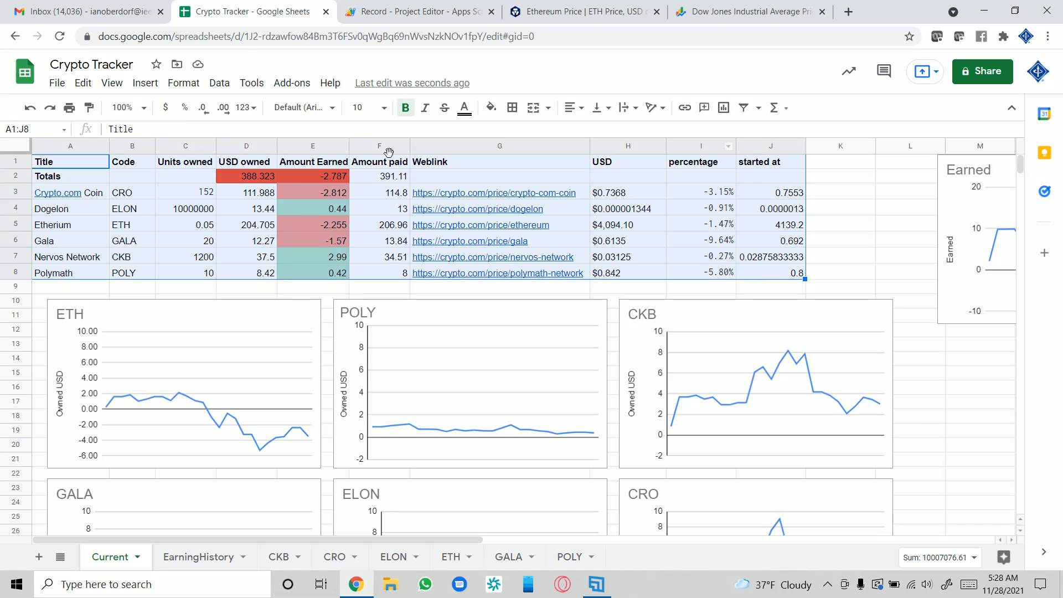
pyautogui.click(720, 200)
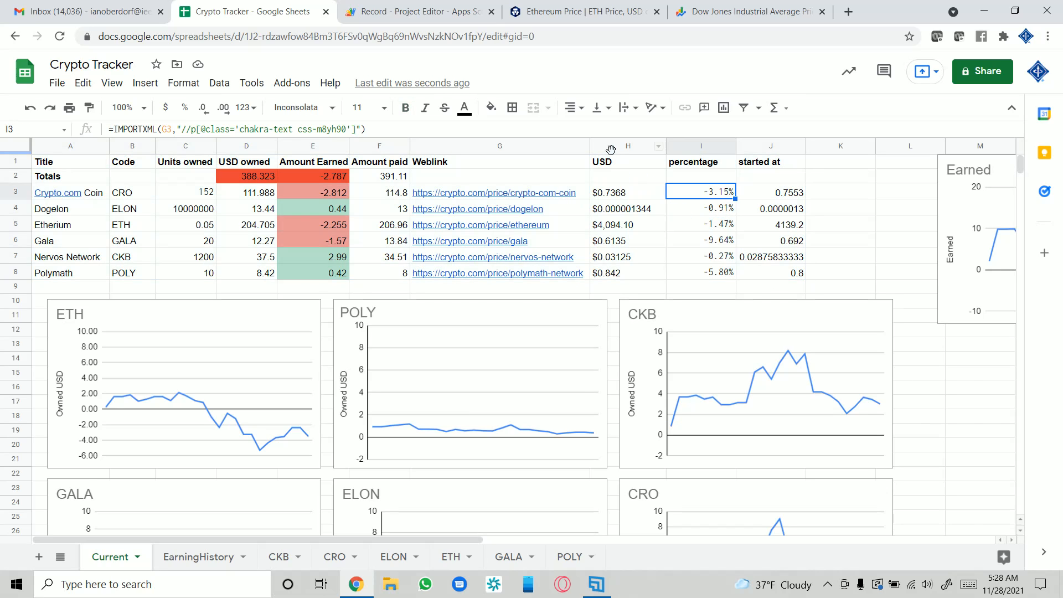
# - Review the USD, percentage, Amount Earned and USD owned columns of the Current sheet
pyautogui.click(628, 146)
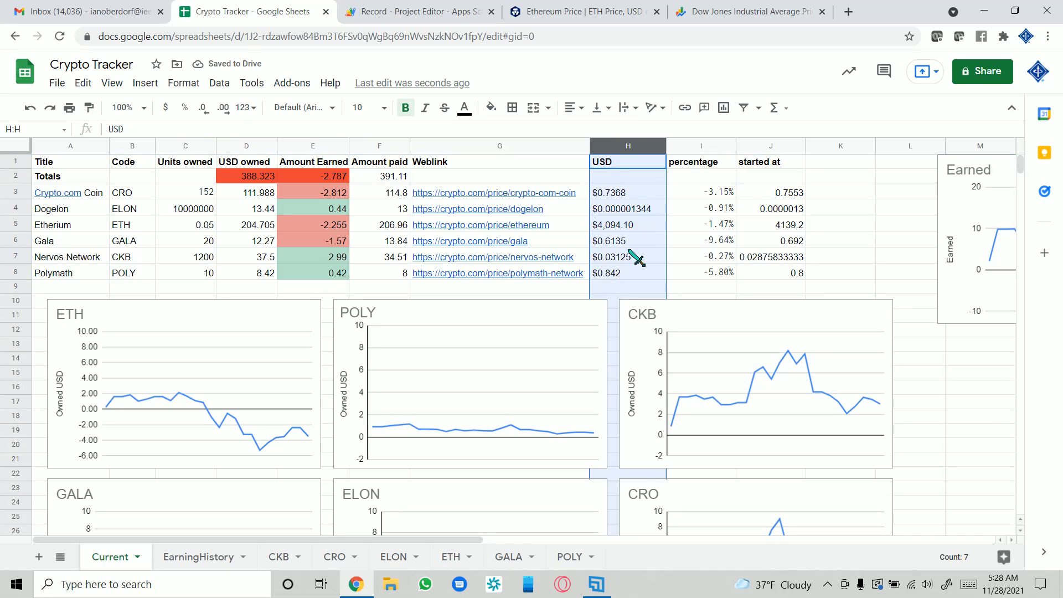
pyautogui.moveTo(622, 145); pyautogui.dragTo(703, 294)
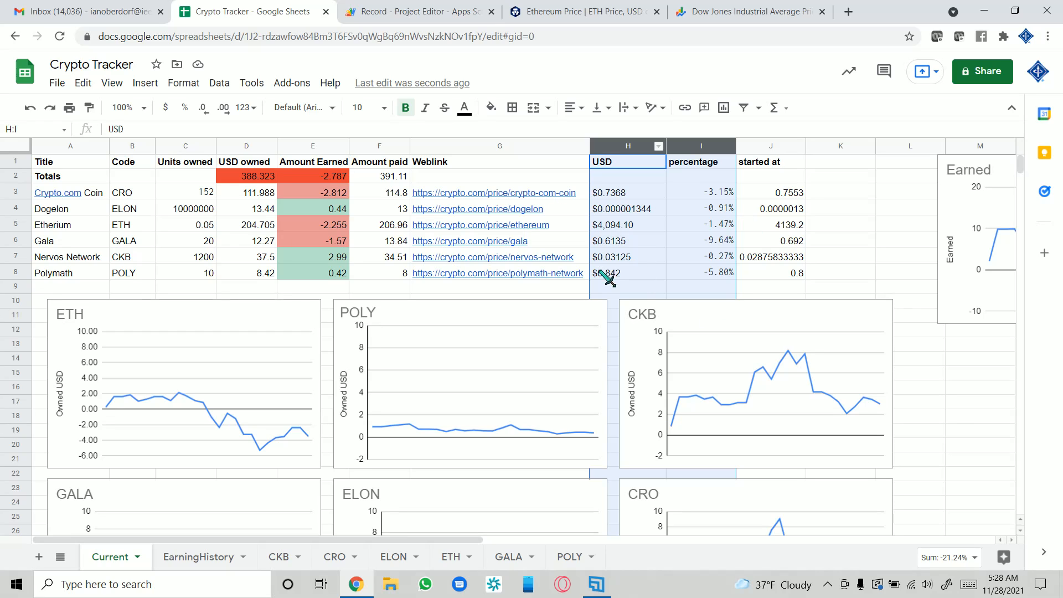
pyautogui.click(296, 144)
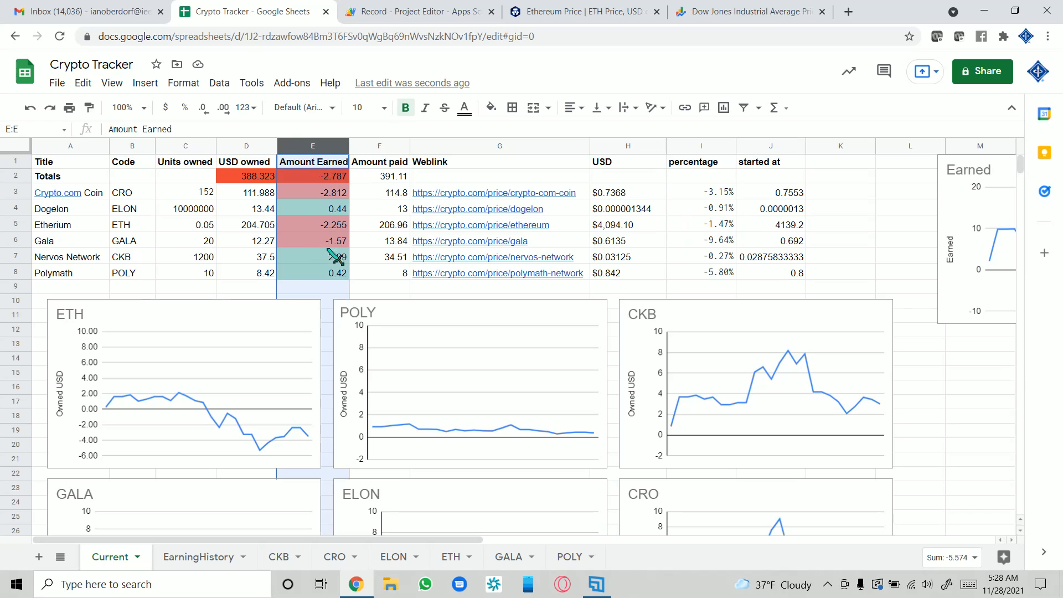
pyautogui.click(248, 145)
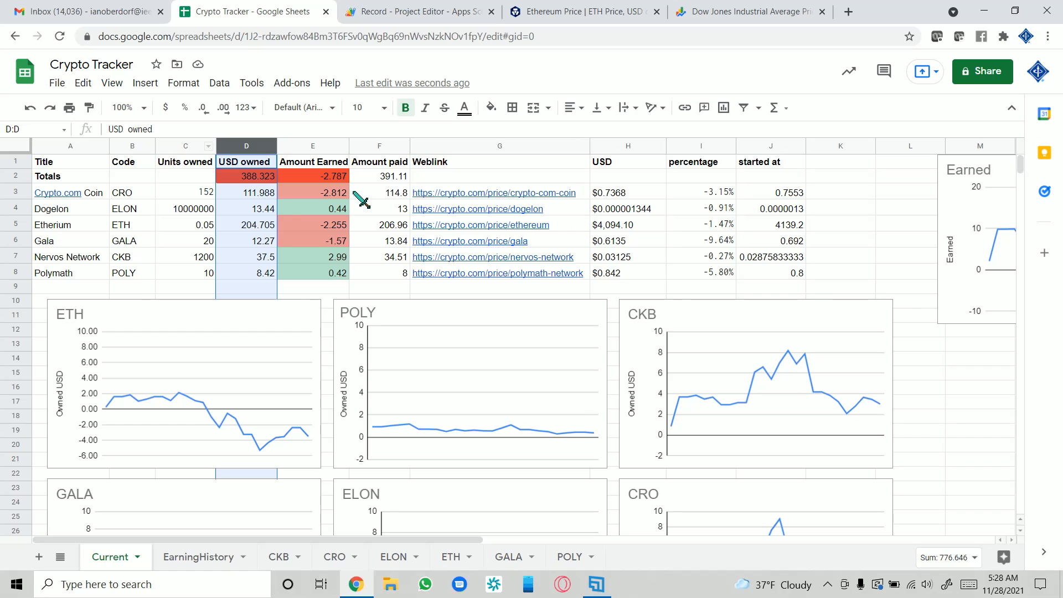
# - Review the recorded history and charts on the EarningHistory and CKB sheets, and return to the Current sheet
pyautogui.click(177, 557)
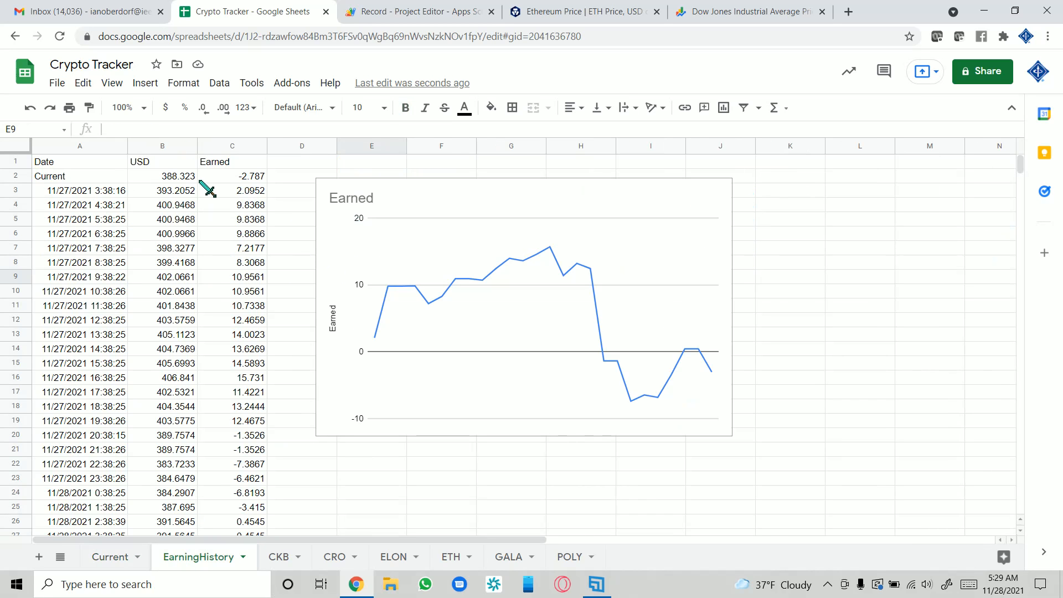
pyautogui.scroll(-6, 156, 441)
pyautogui.scroll(6, 156, 441)
pyautogui.click(279, 559)
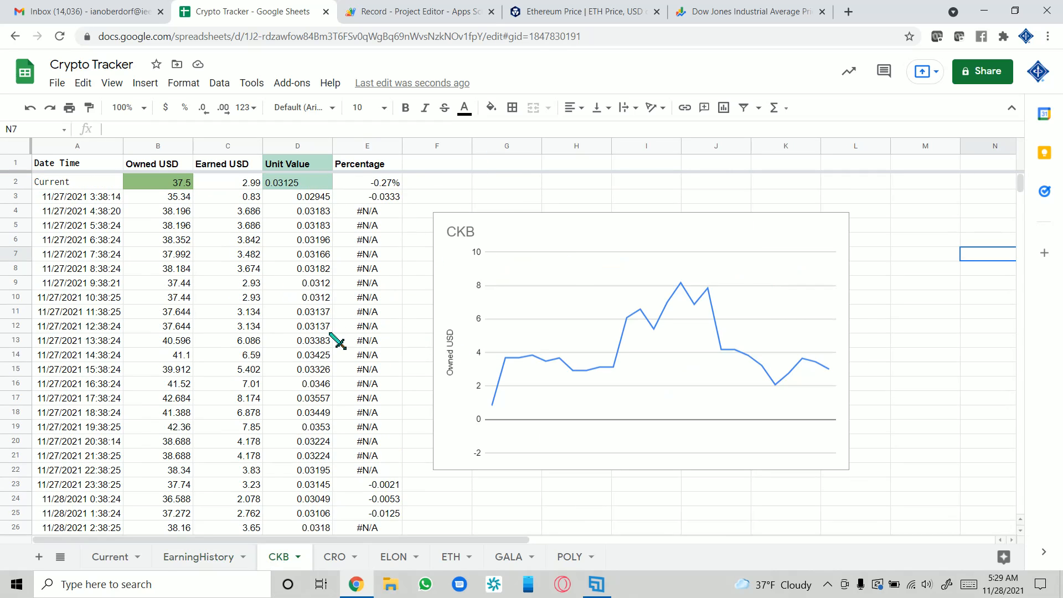
pyautogui.click(196, 559)
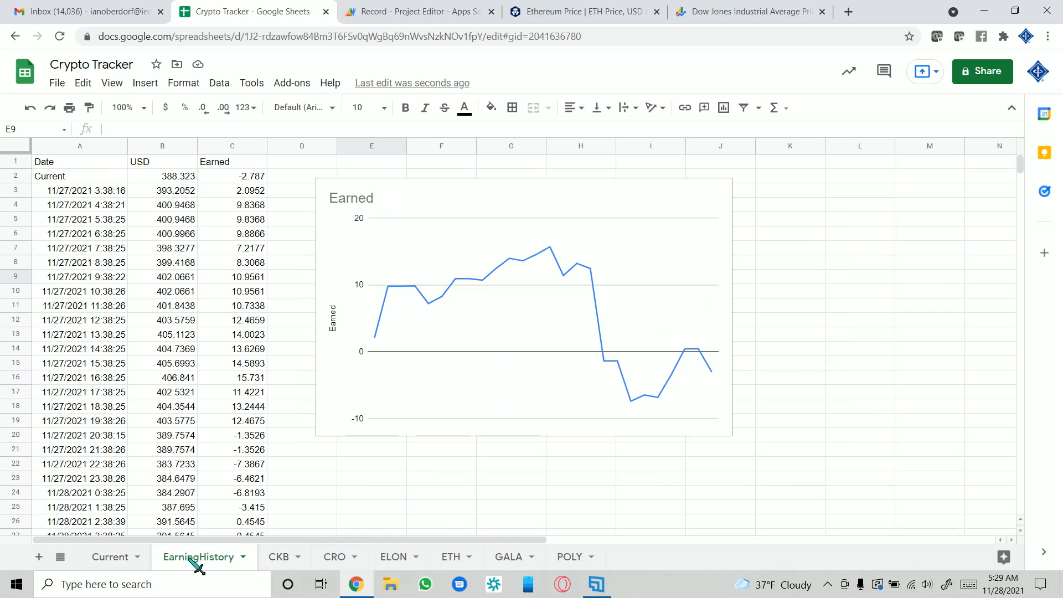
pyautogui.click(111, 557)
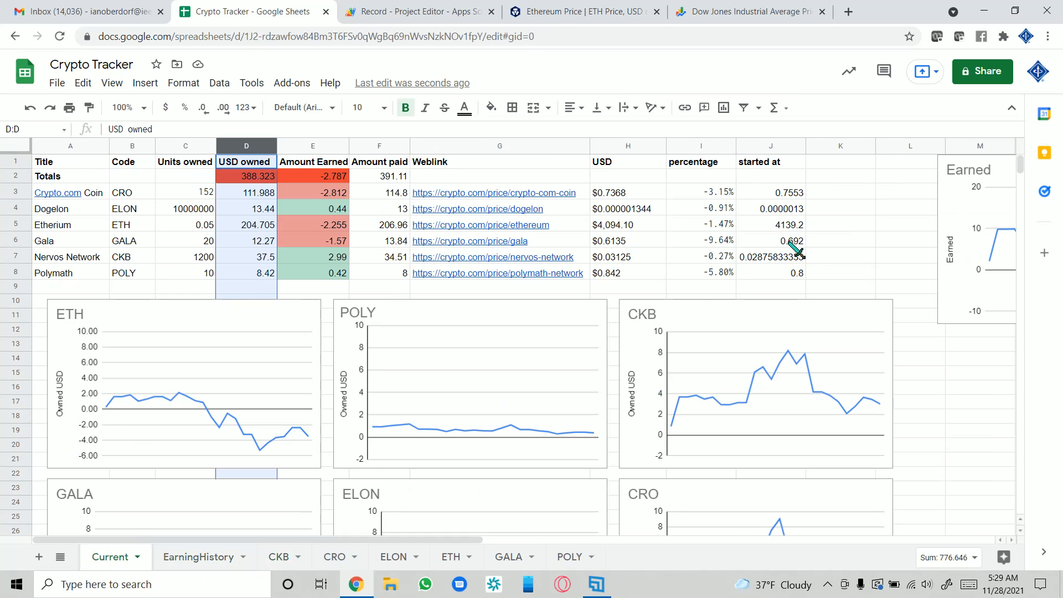
# - Review the Weblink and USD columns, the link in G3 and the price import formula in H3
pyautogui.click(627, 147)
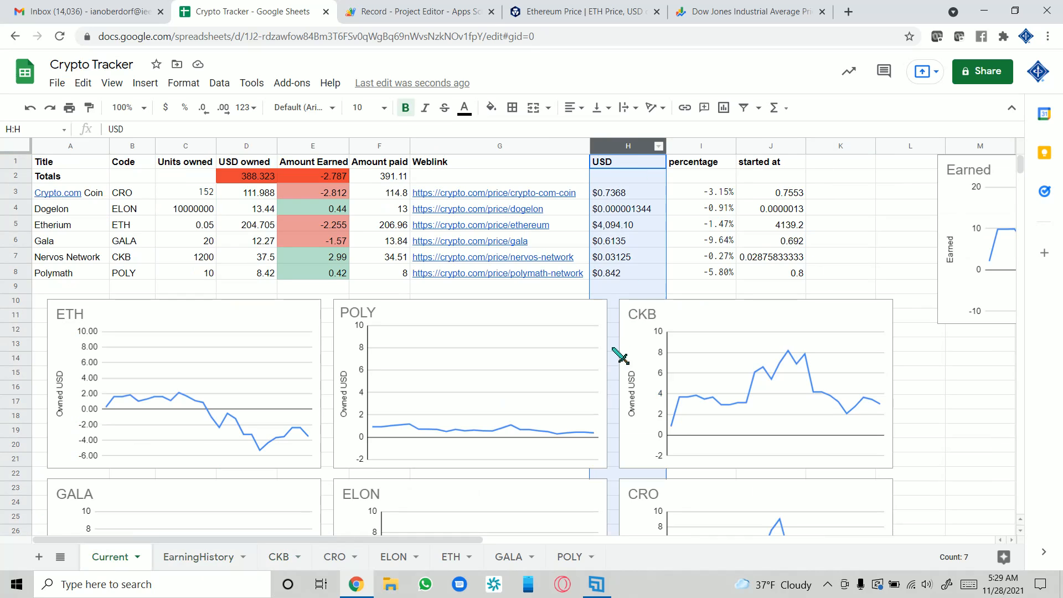
pyautogui.click(508, 145)
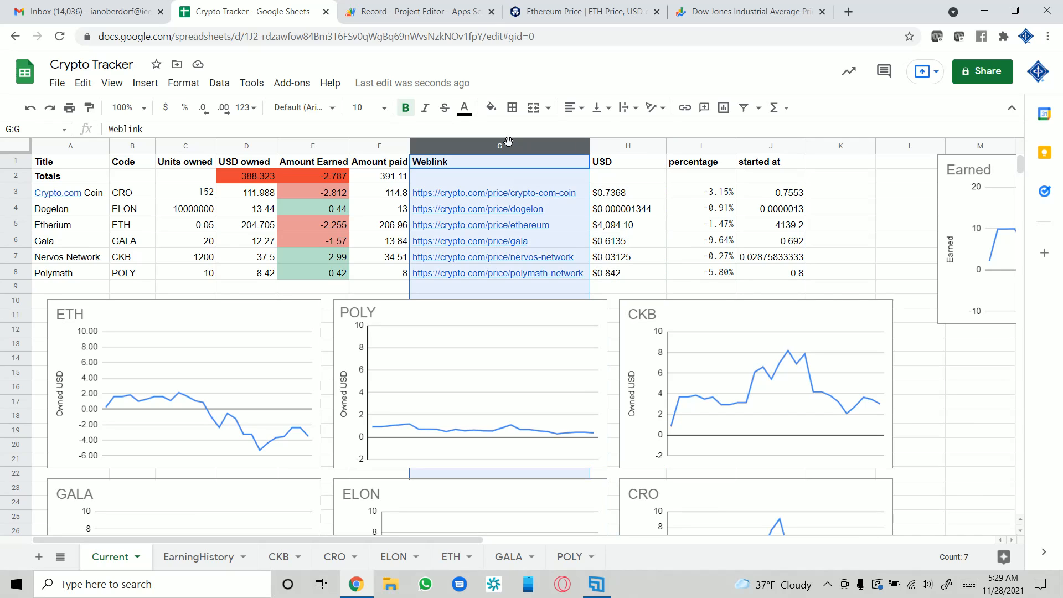
pyautogui.keyDown('shift'); pyautogui.click(628, 147); pyautogui.keyUp('shift')
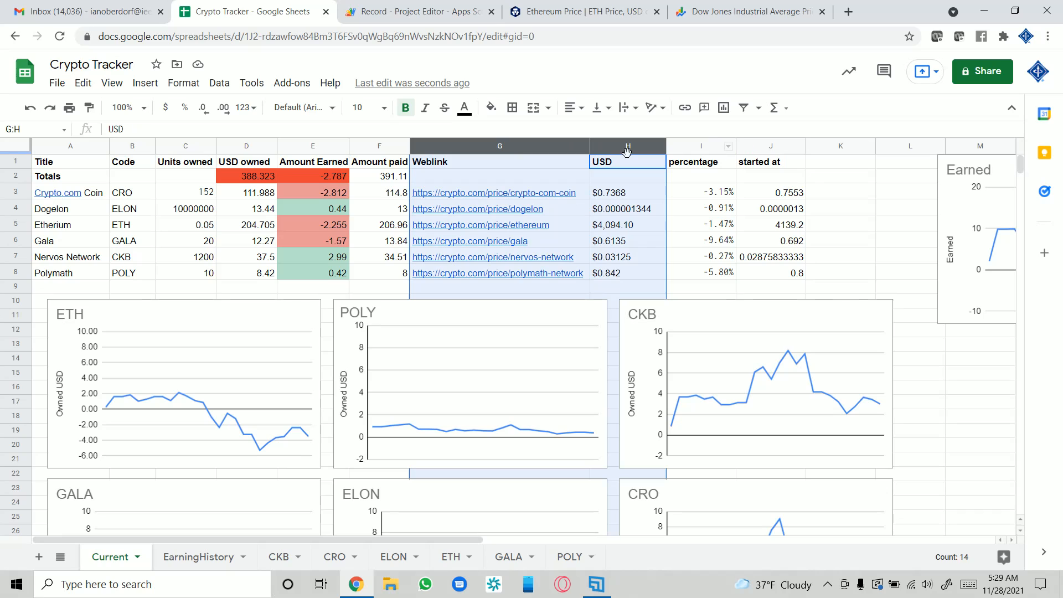
pyautogui.click(863, 161)
pyautogui.moveTo(610, 147); pyautogui.dragTo(543, 145)
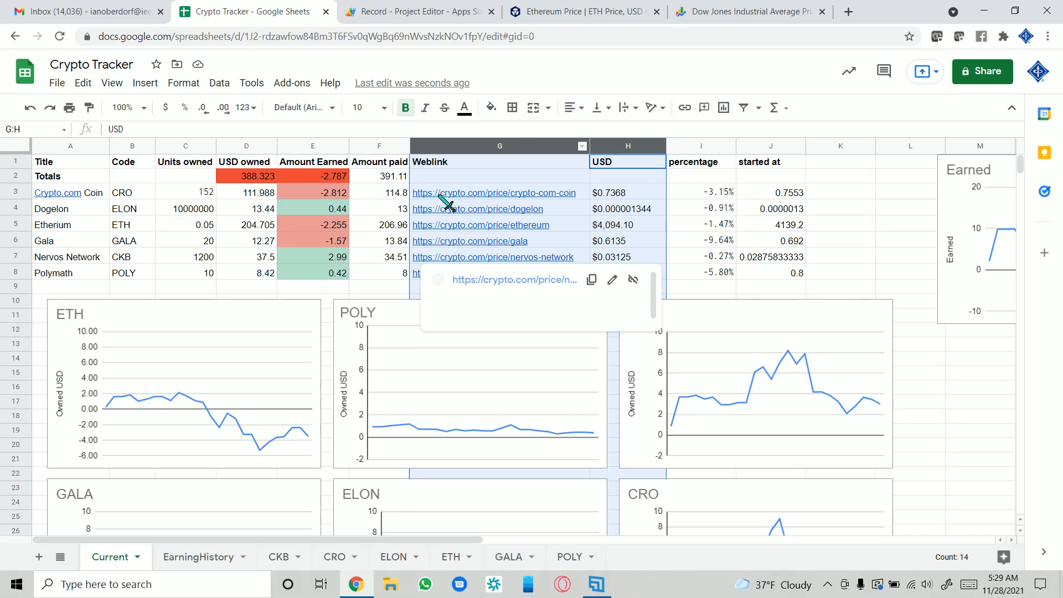
pyautogui.click(530, 199)
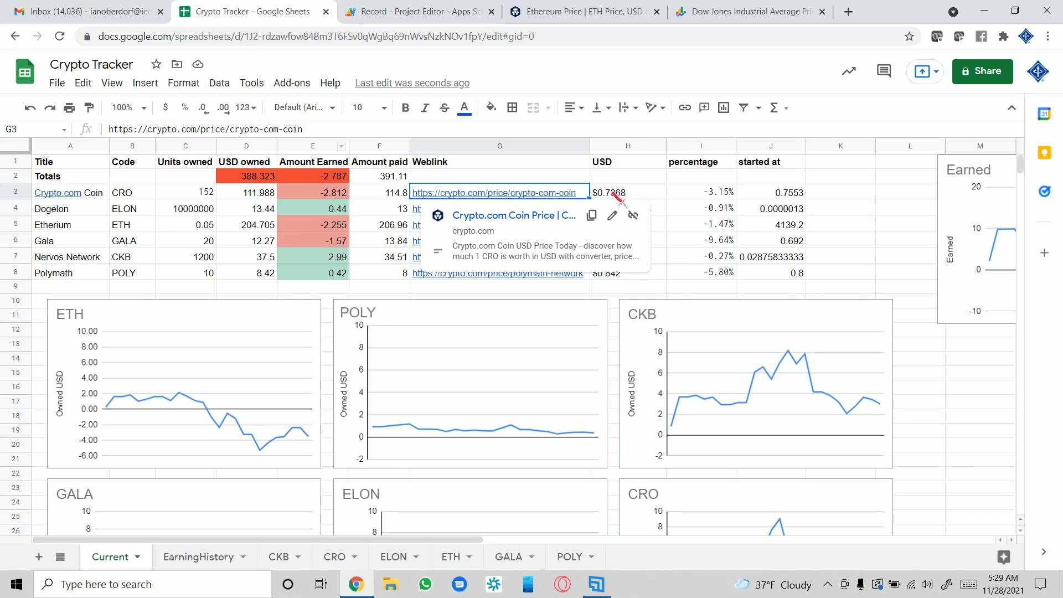
pyautogui.click(612, 193)
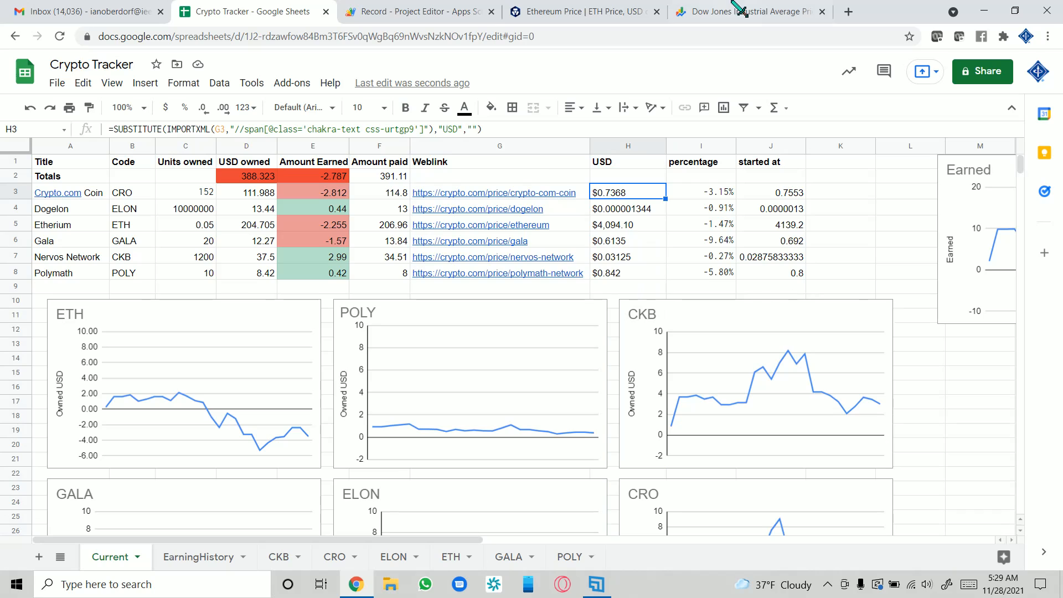
# - Open amazon.com in a new browser tab
pyautogui.click(847, 11)
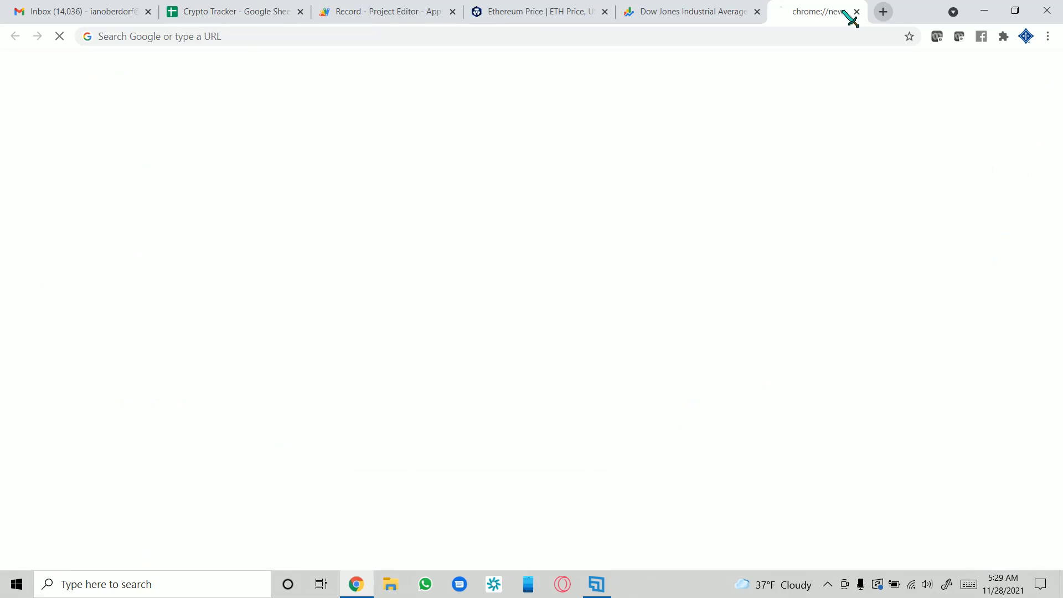
pyautogui.click(674, 36)
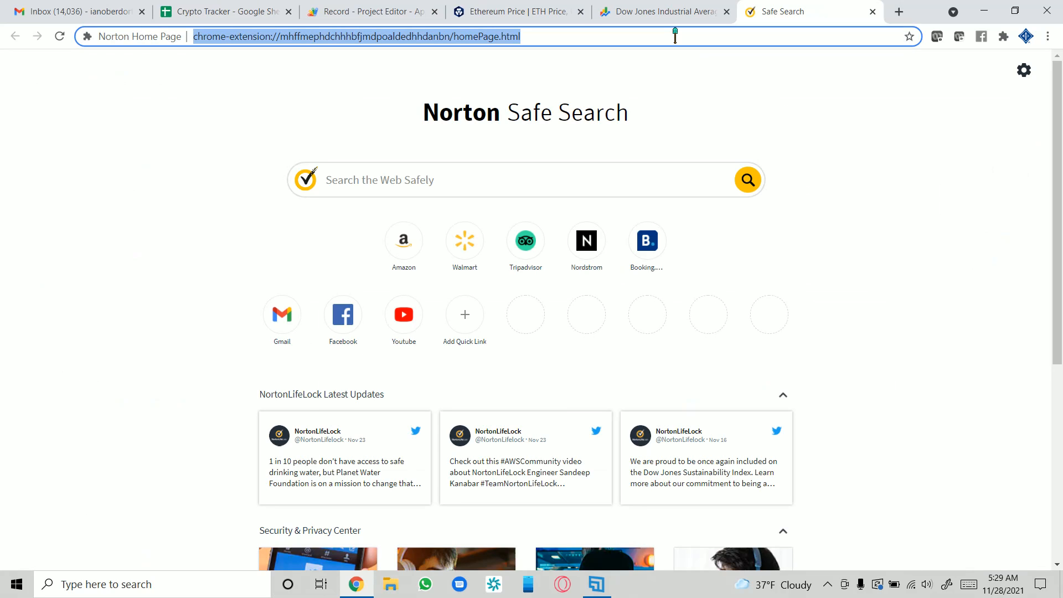
pyautogui.write('z')
pyautogui.press('BackSpace')
pyautogui.write('ama')
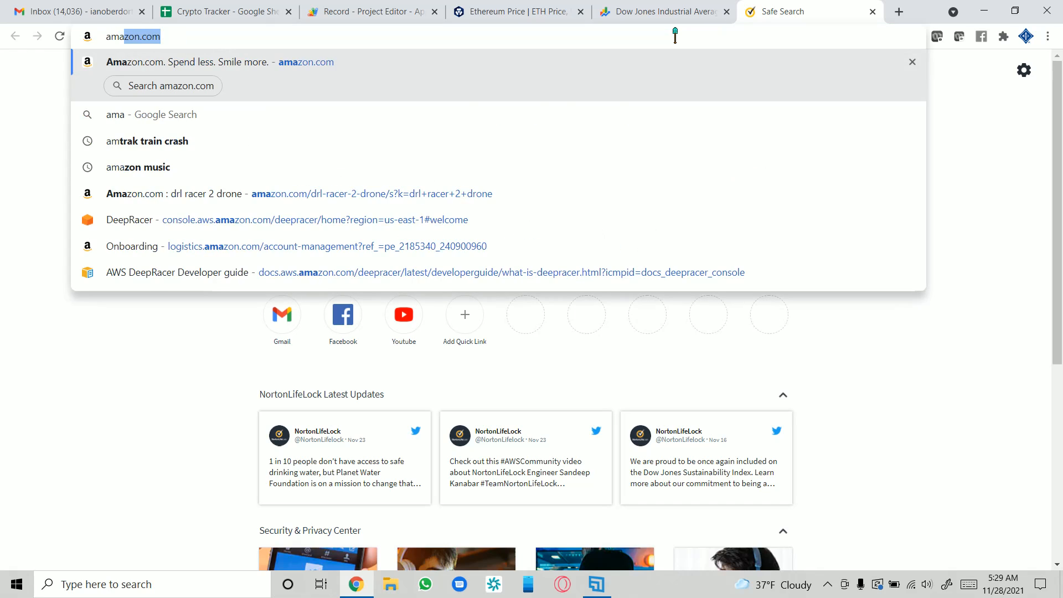
pyautogui.press('Return')
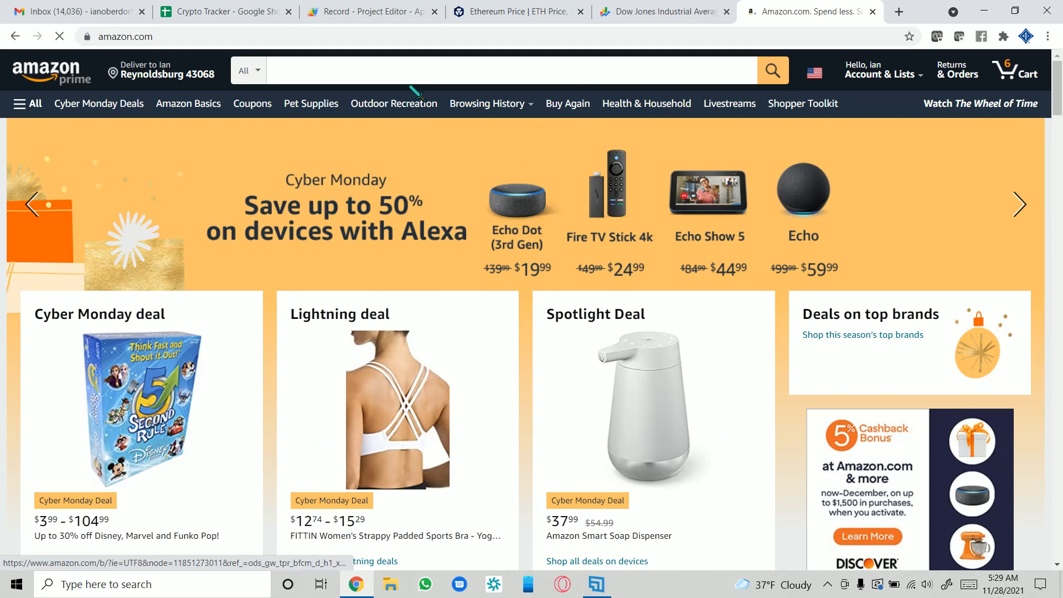
# - Open the AKAI Professional APC Mini product page from the Amazon shopping cart
pyautogui.click(408, 71)
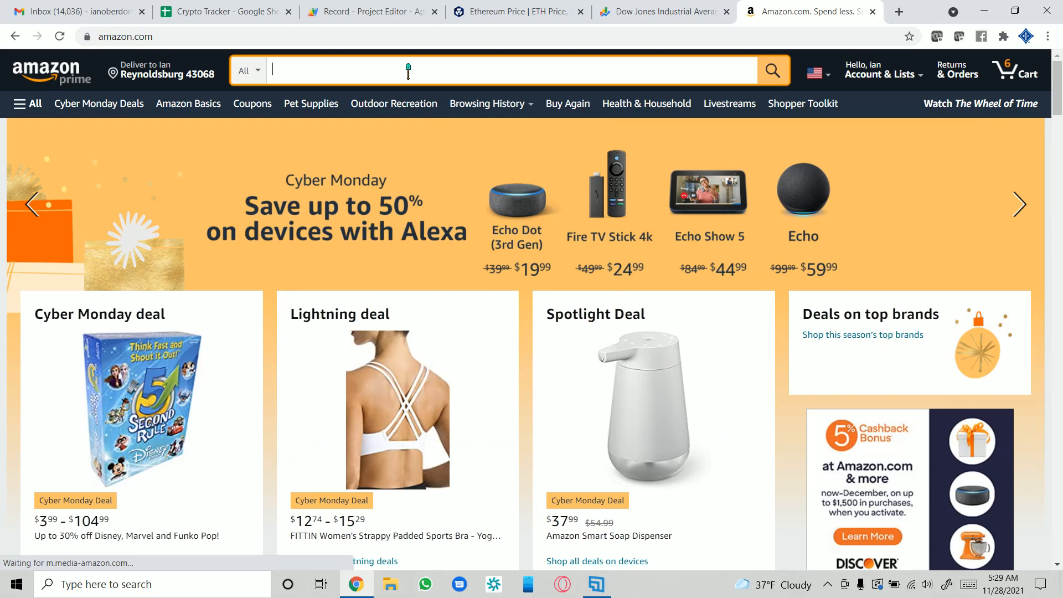
pyautogui.click(1015, 71)
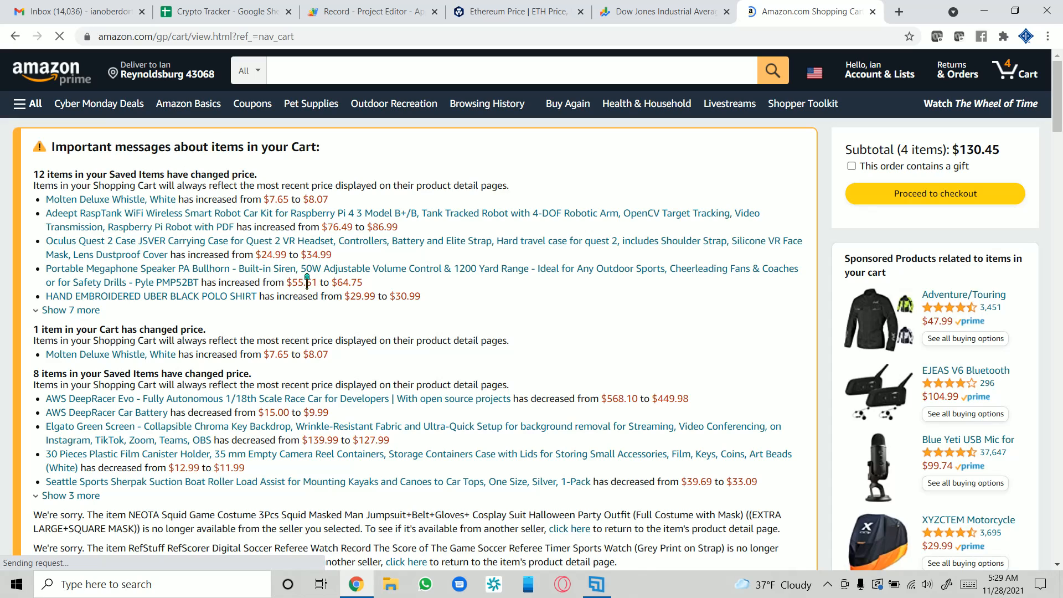
pyautogui.scroll(-12, 712, 178)
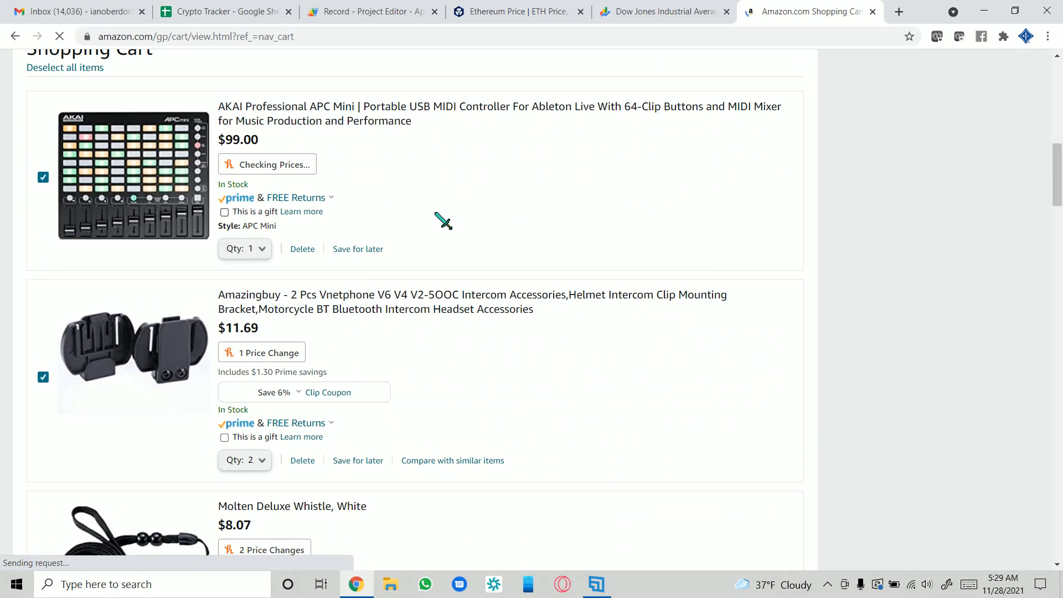
pyautogui.click(230, 121)
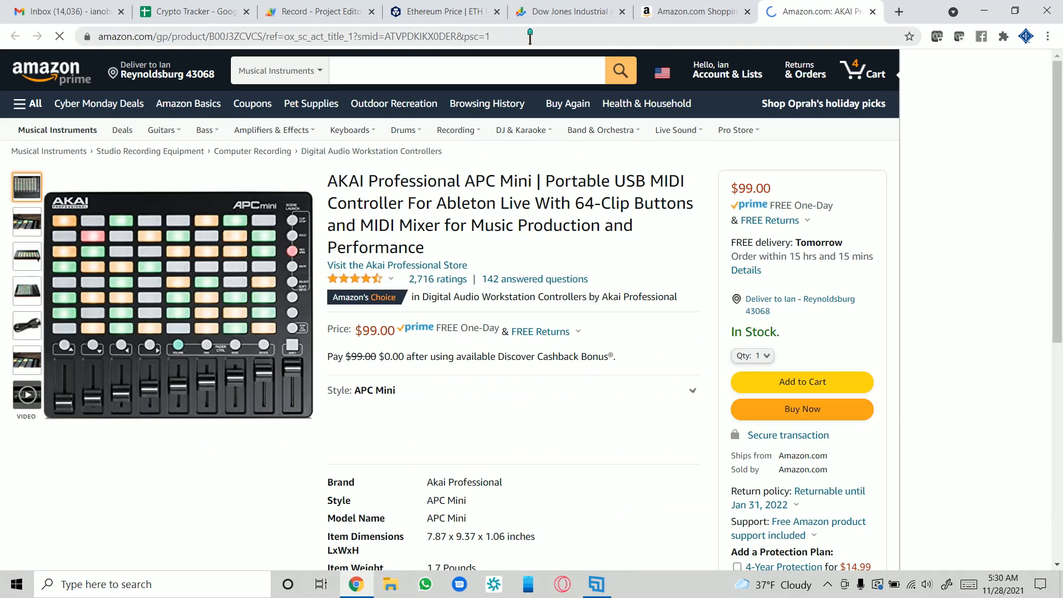
# - Inspect the markup of the AKAI APC Mini's price and select its span element with class a-offscreen
pyautogui.scroll(-1, 363, 256)
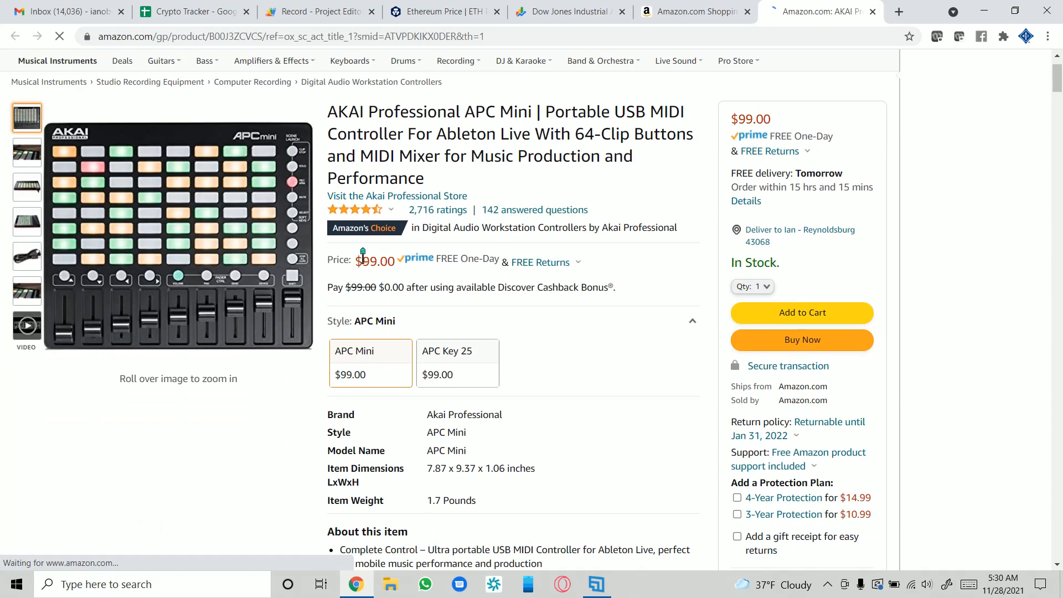
pyautogui.rightClick(374, 263)
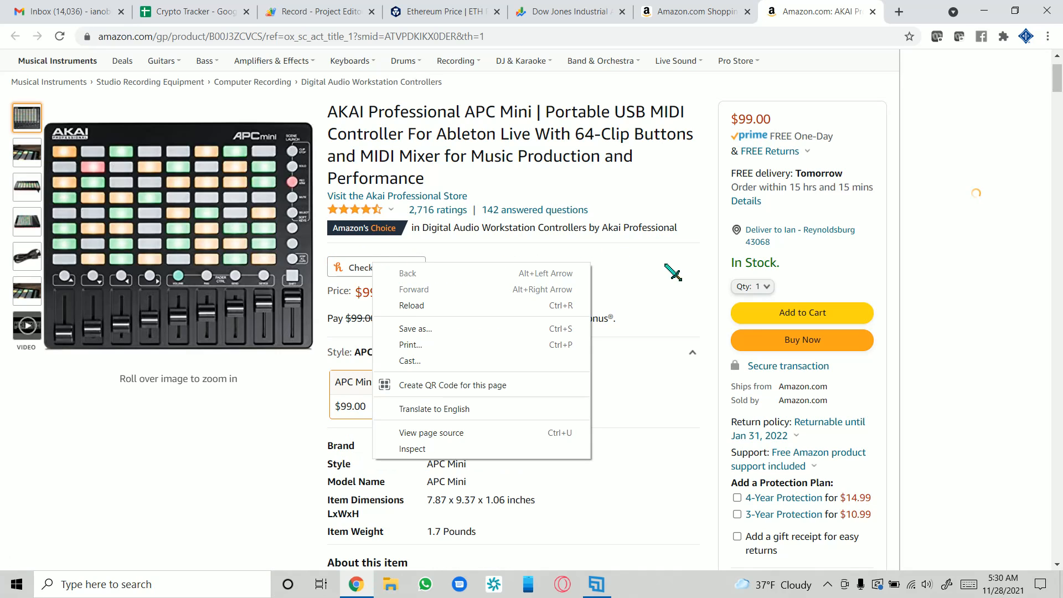
pyautogui.click(695, 296)
pyautogui.rightClick(369, 292)
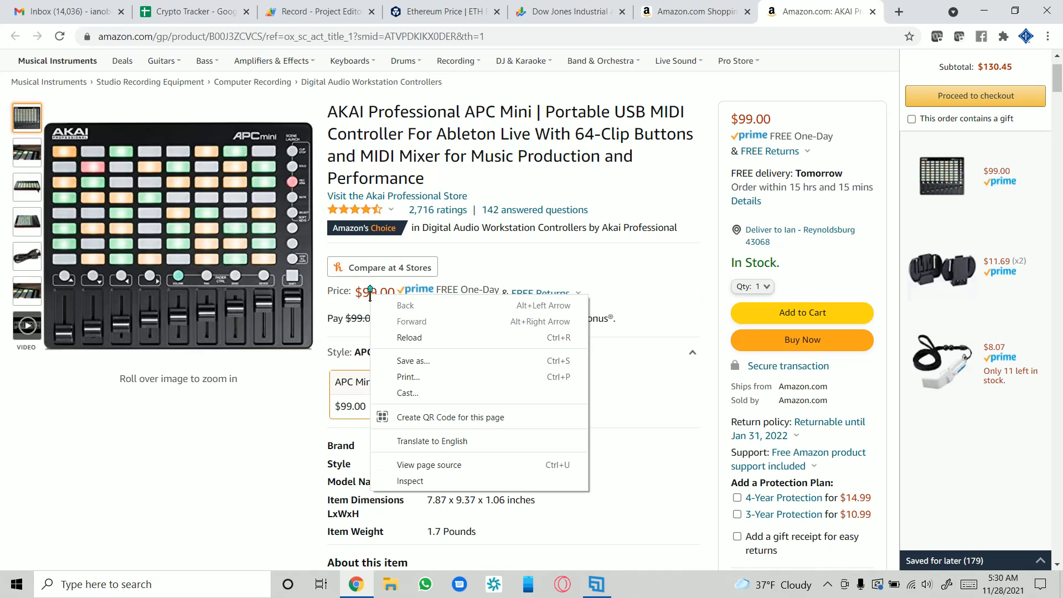
pyautogui.click(414, 482)
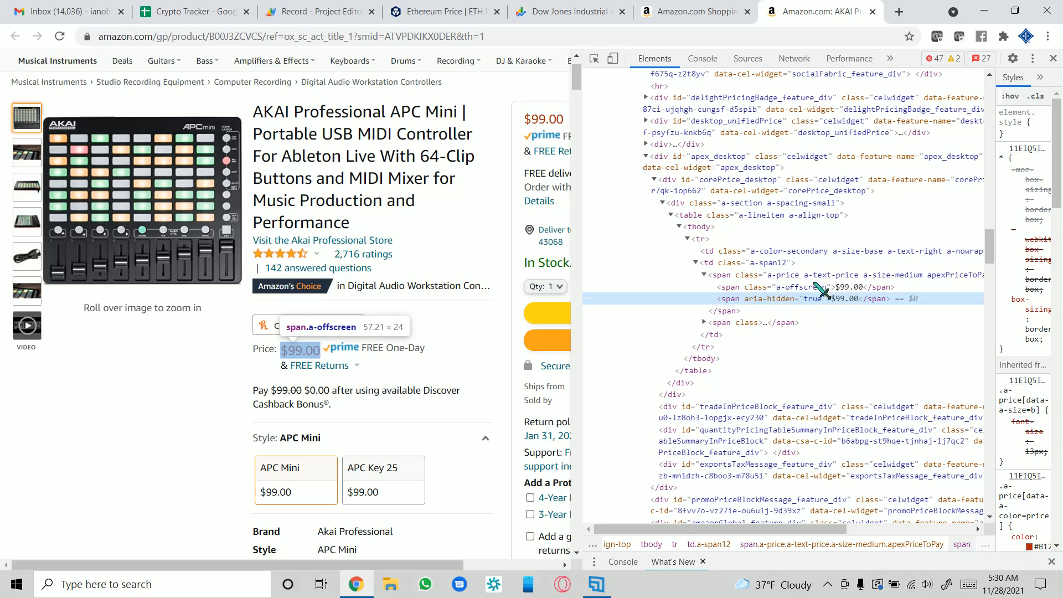
pyautogui.click(848, 287)
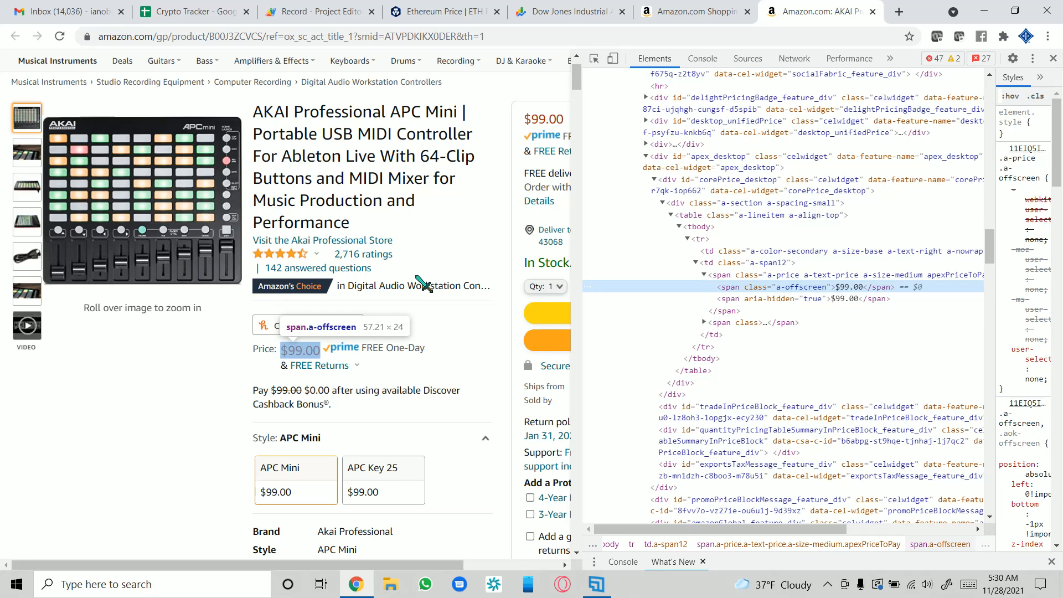
# - Copy the AKAI product page's URL into cell C40 of the Current sheet in the Crypto Tracker
pyautogui.click(529, 37)
pyautogui.hotkey('ctrl', 'c')
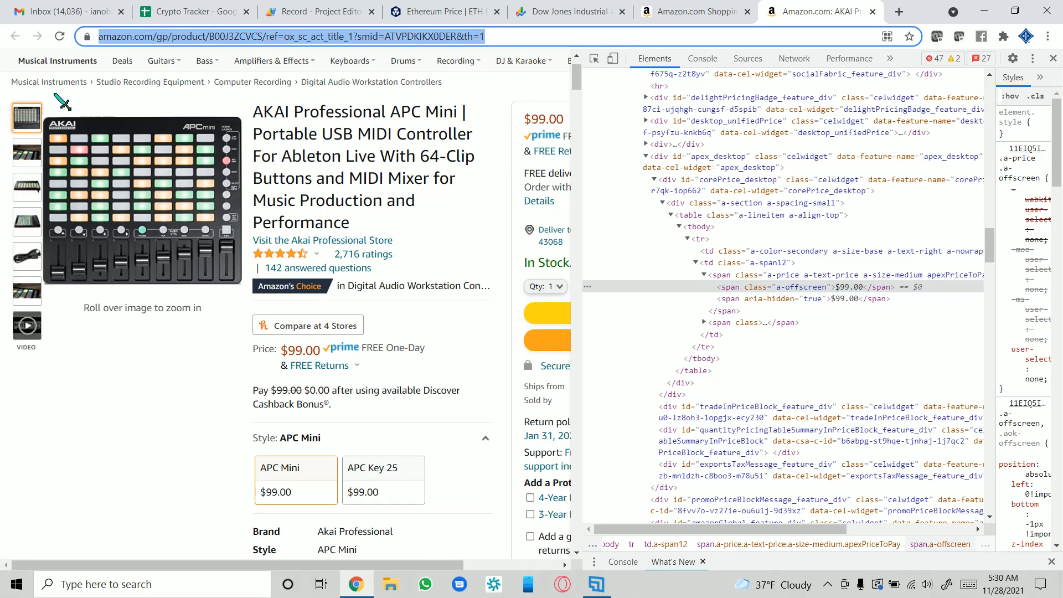
pyautogui.click(188, 11)
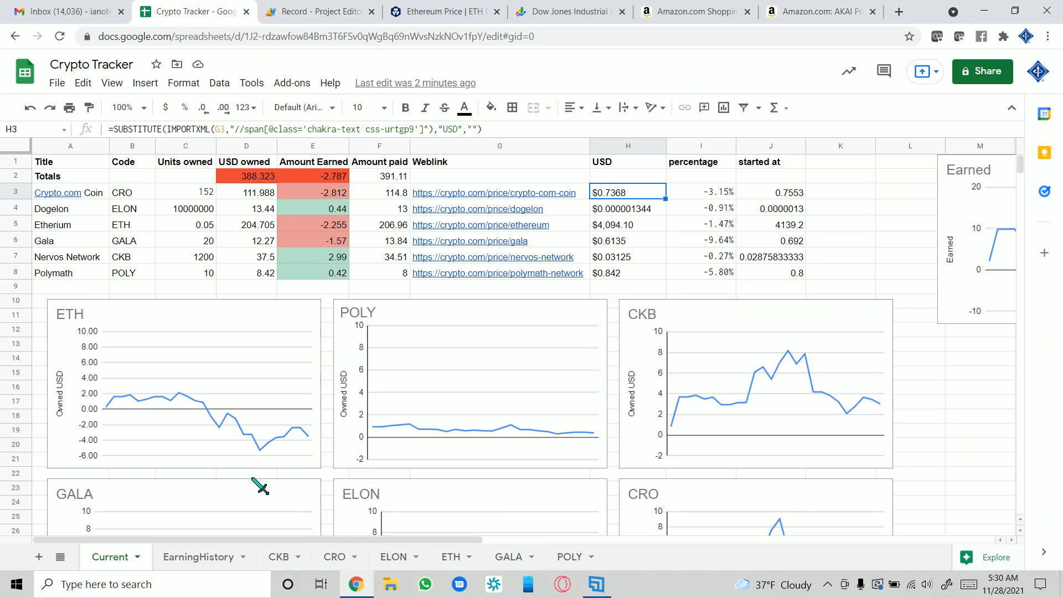
pyautogui.scroll(-8, 266, 476)
pyautogui.click(196, 263)
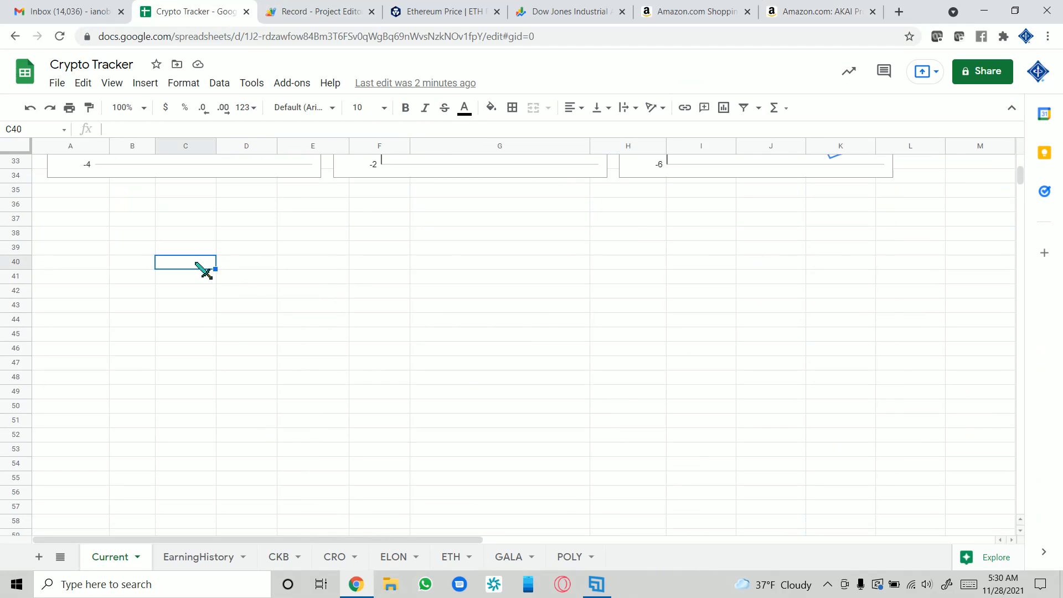
pyautogui.hotkey('ctrl', 'v')
pyautogui.click(398, 323)
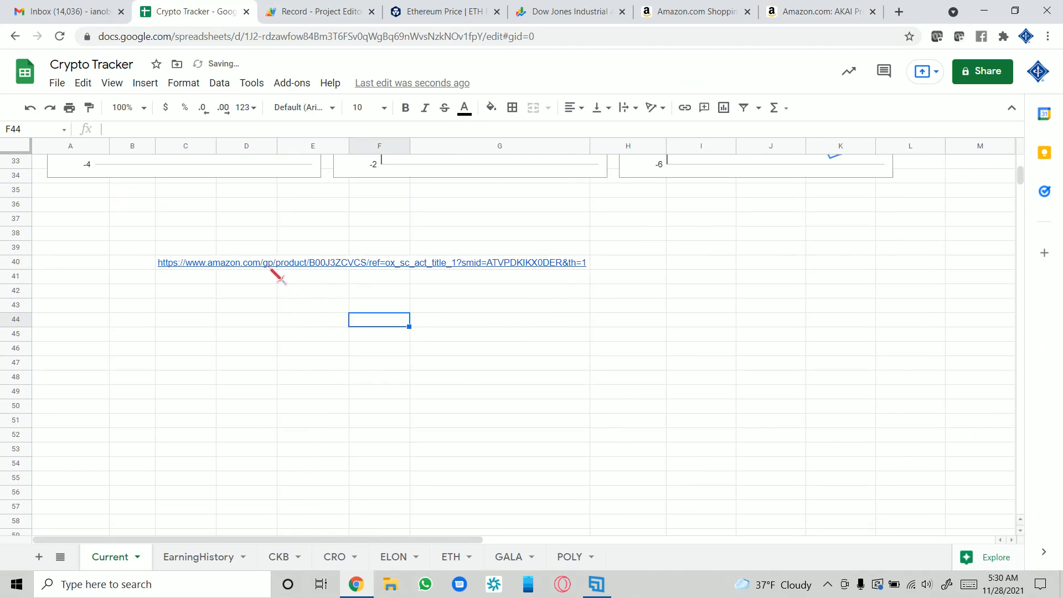
# - Copy the SUBSTITUTE/IMPORTXML price formula from H3 into cell I40, beside the Amazon link
pyautogui.click(271, 269)
pyautogui.scroll(10, 564, 209)
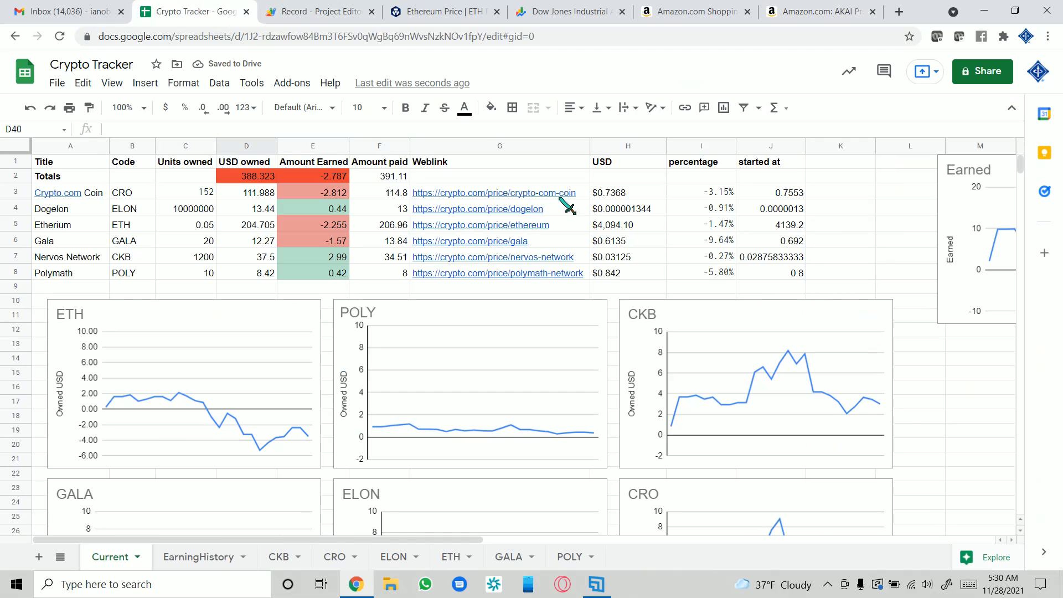
pyautogui.click(660, 200)
pyautogui.scroll(-8, 332, 443)
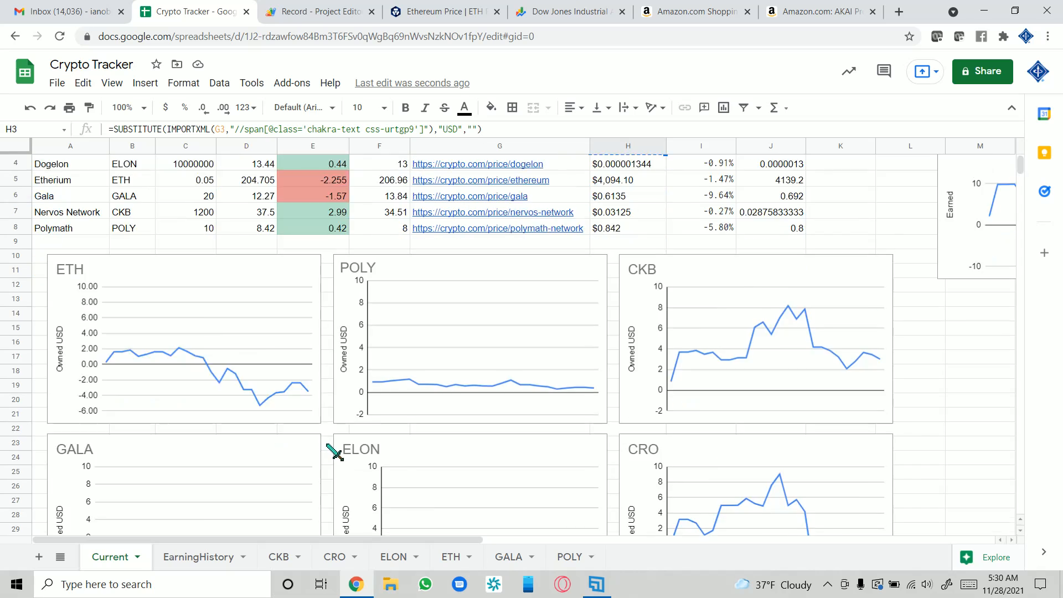
pyautogui.click(269, 366)
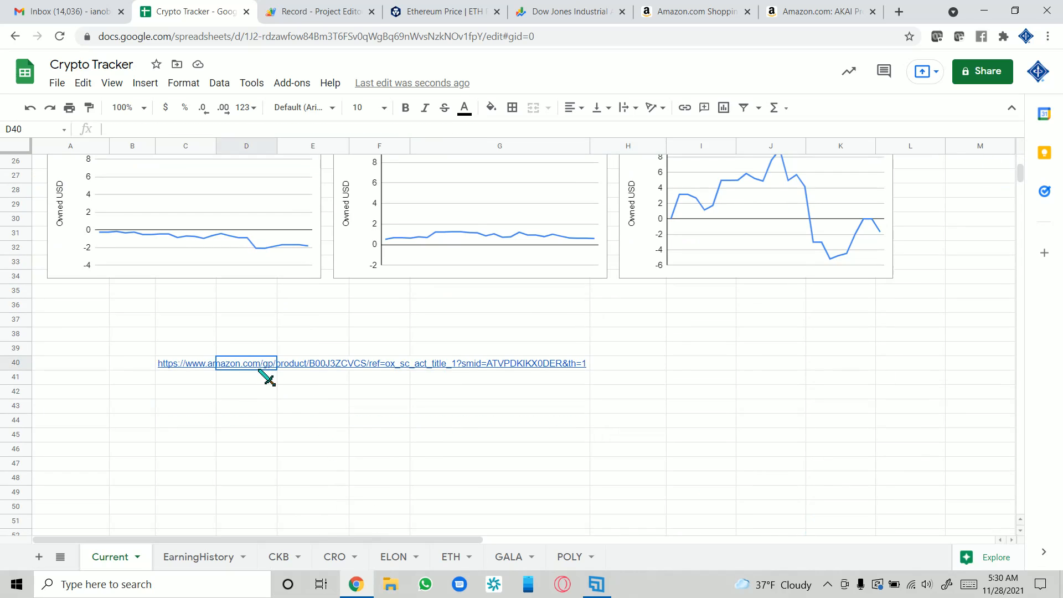
pyautogui.click(704, 365)
pyautogui.write('=SUBSTITUTE(IMPORTXML(H40,"//span[@class=\'chakra-text css-urtgp9\']"),"USD","")')
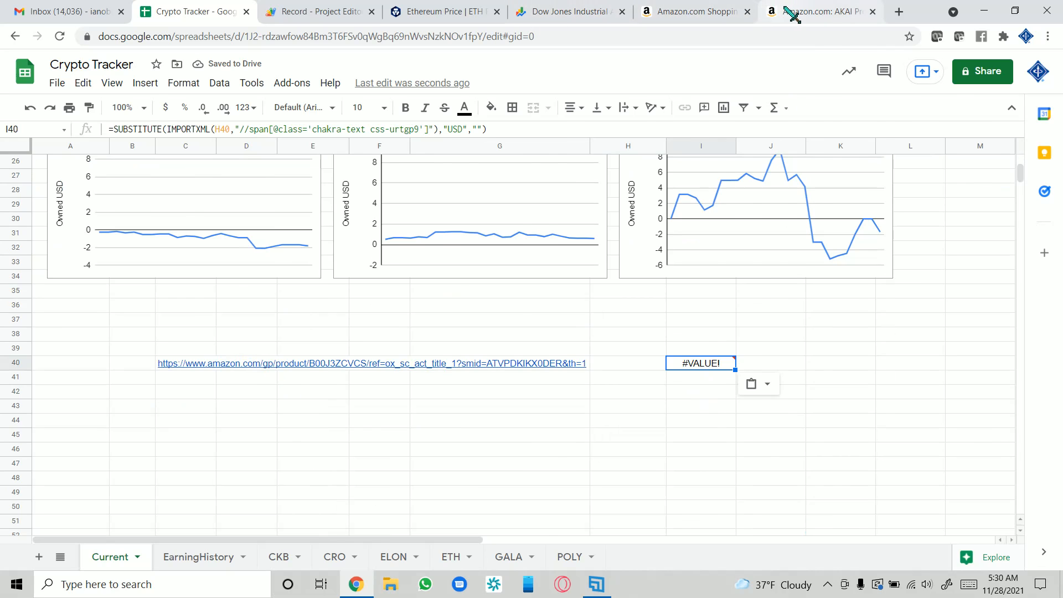
# - Strip the SUBSTITUTE wrapper and its "USD","" arguments from the formula in I40, keeping only the IMPORTXML call
pyautogui.click(797, 11)
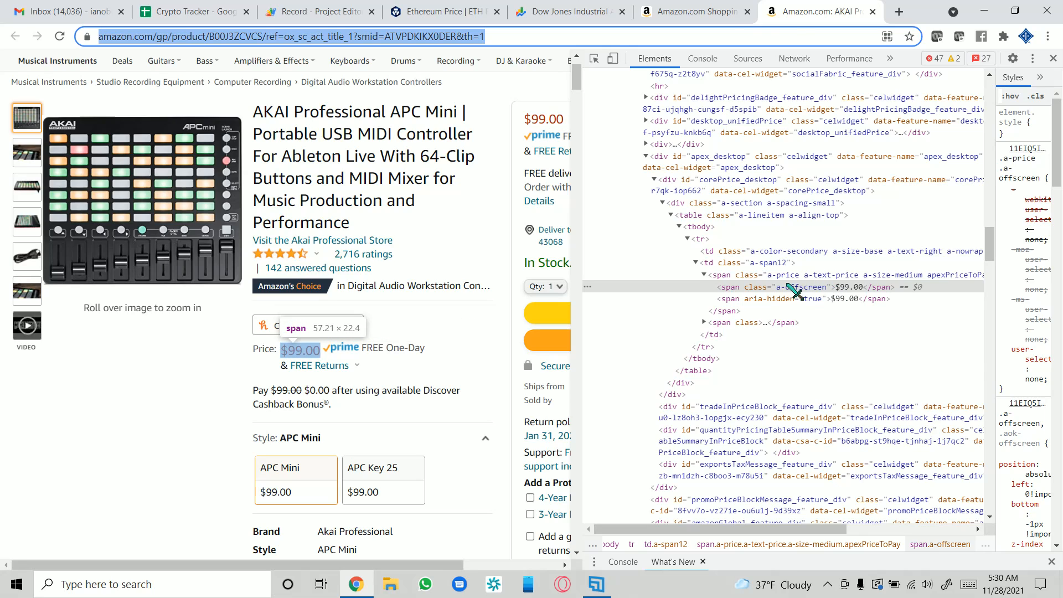
pyautogui.click(223, 22)
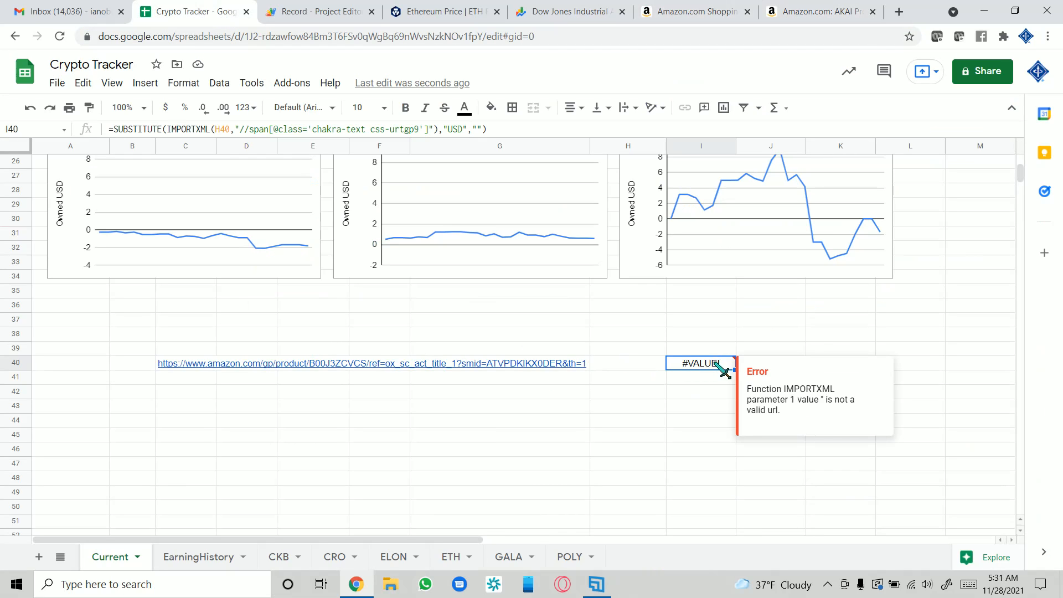
pyautogui.tripleClick(726, 370)
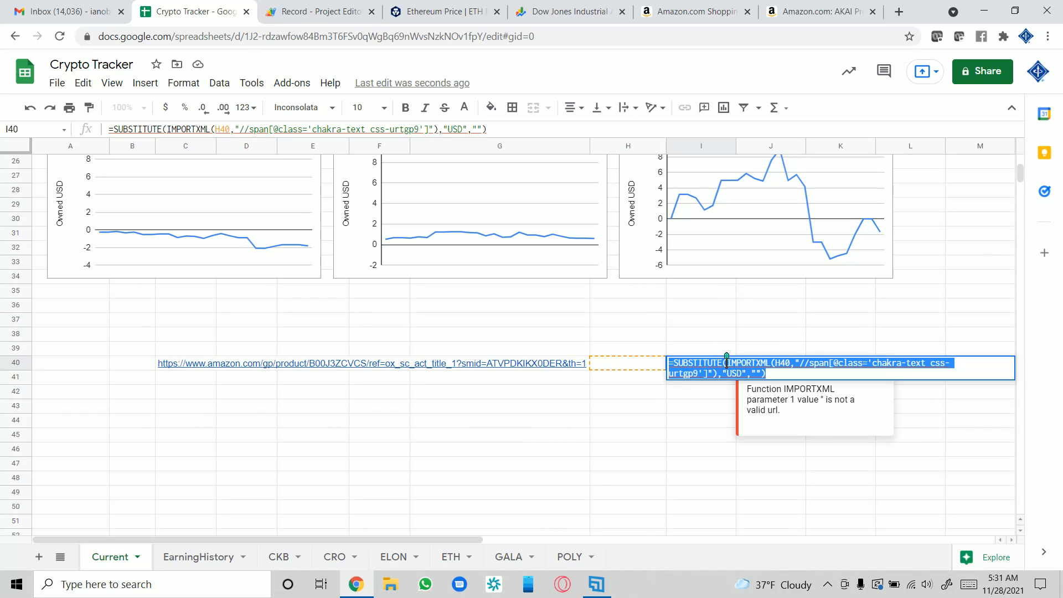
pyautogui.click(726, 363)
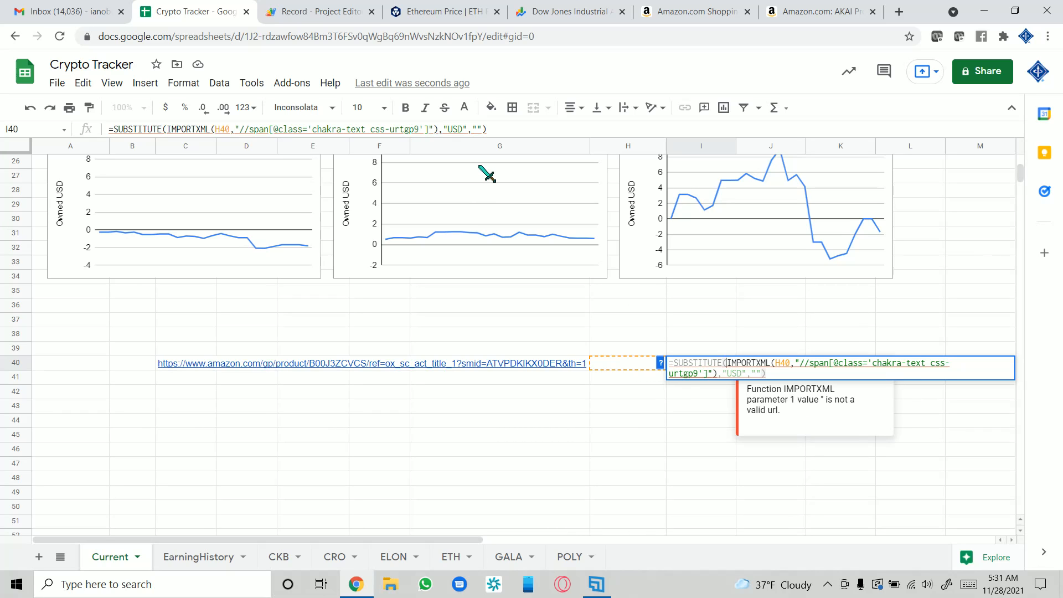
pyautogui.click(213, 128)
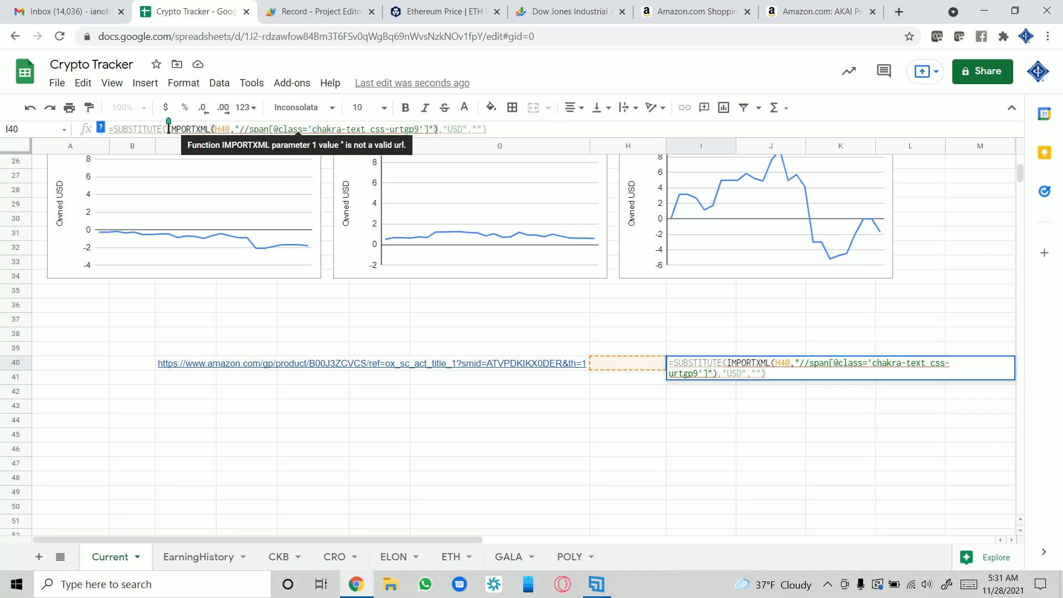
pyautogui.moveTo(167, 128); pyautogui.dragTo(118, 128)
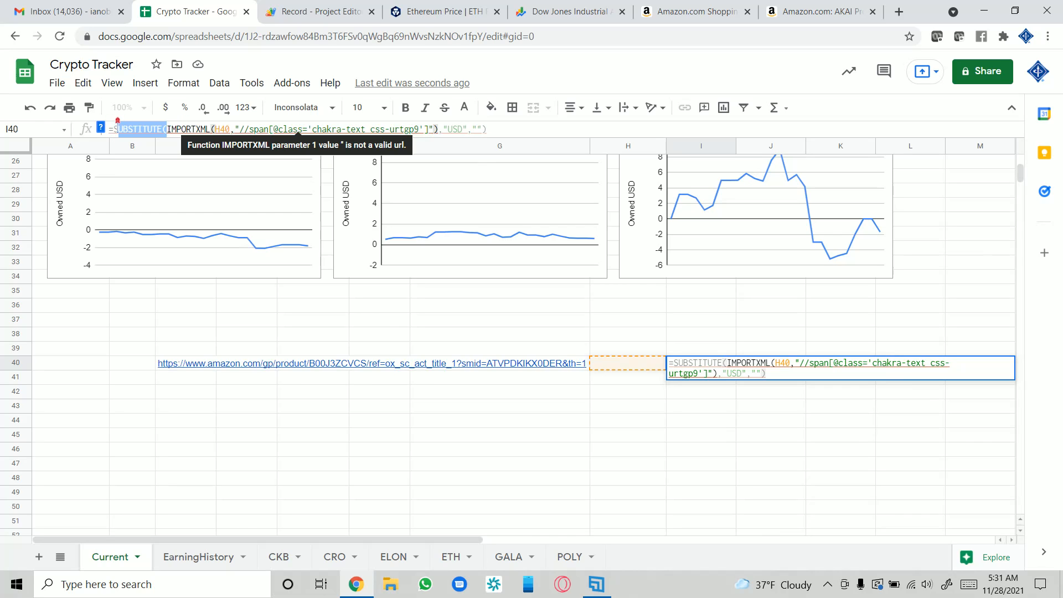
pyautogui.press('BackSpace')
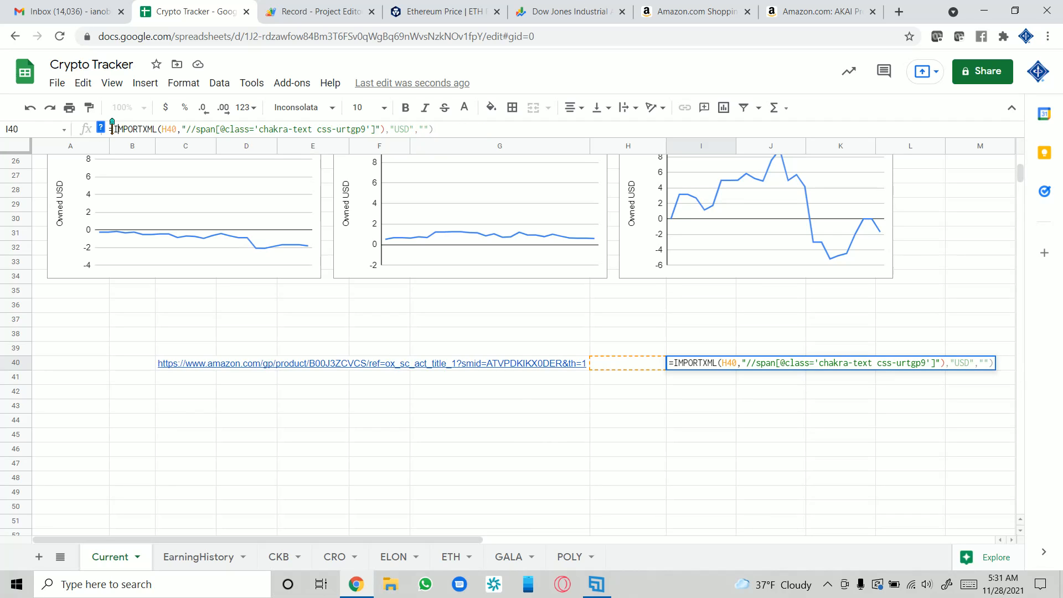
pyautogui.click(386, 129)
pyautogui.moveTo(407, 125); pyautogui.dragTo(471, 126)
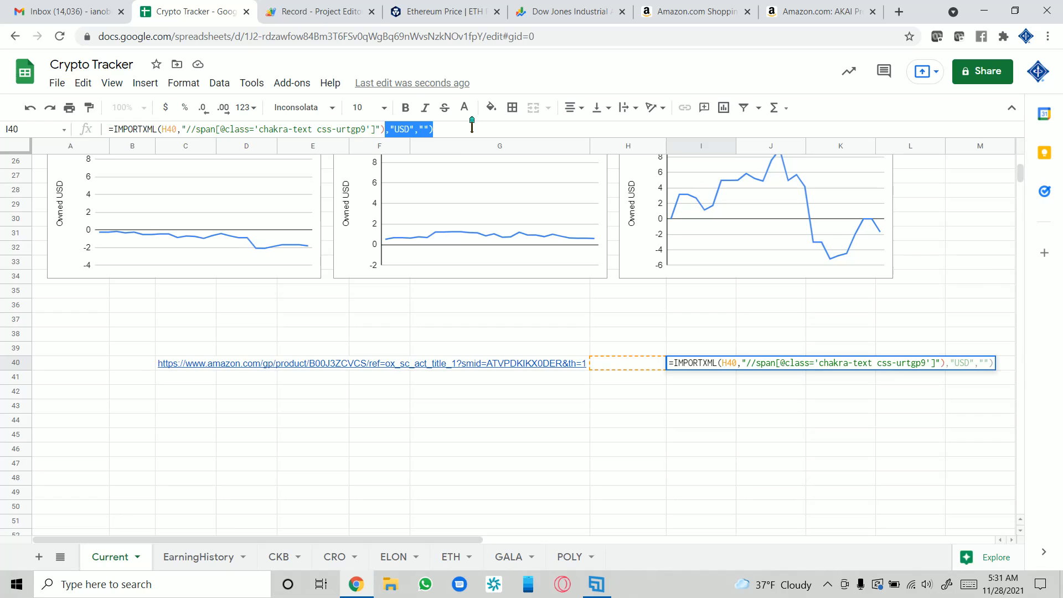
pyautogui.press('BackSpace')
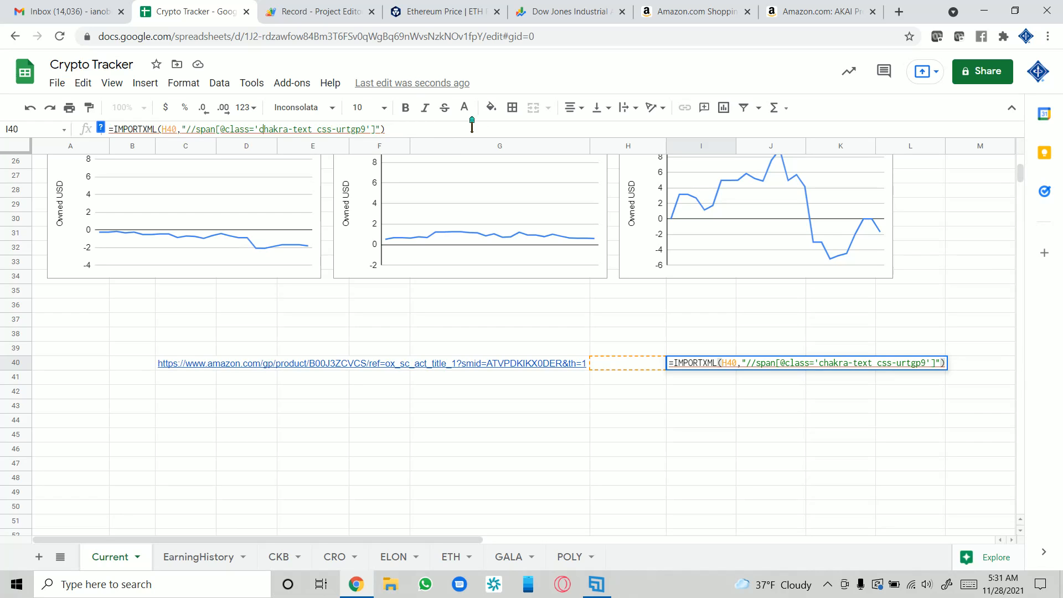
# - Replace the span class in I40's IMPORTXML formula with a-offscreen, copied from the AKAI price's markup on the Amazon page
pyautogui.click(809, 19)
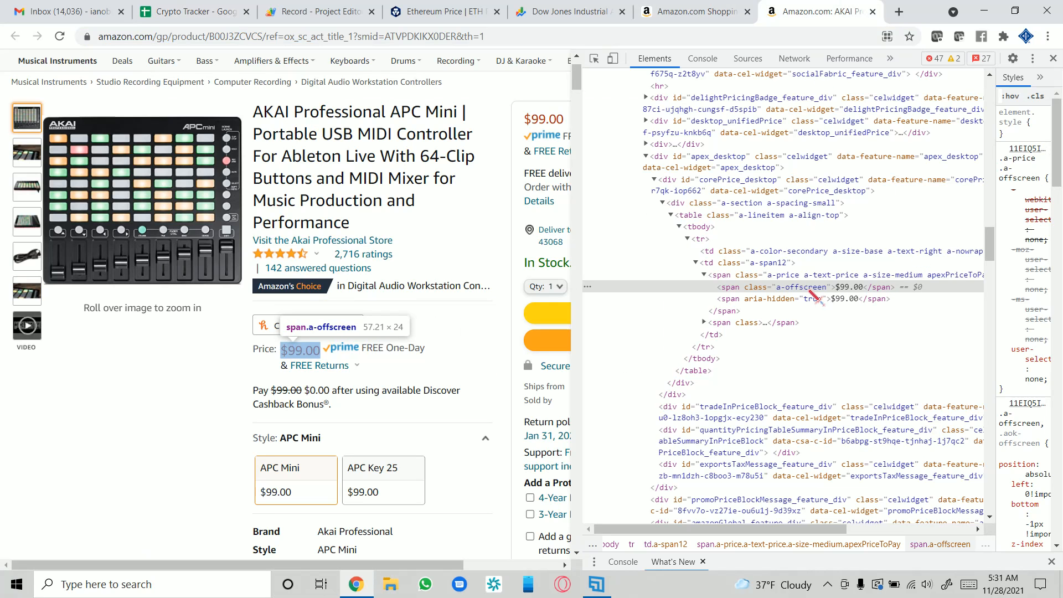
pyautogui.doubleClick(781, 288)
pyautogui.hotkey('ctrl', 'c')
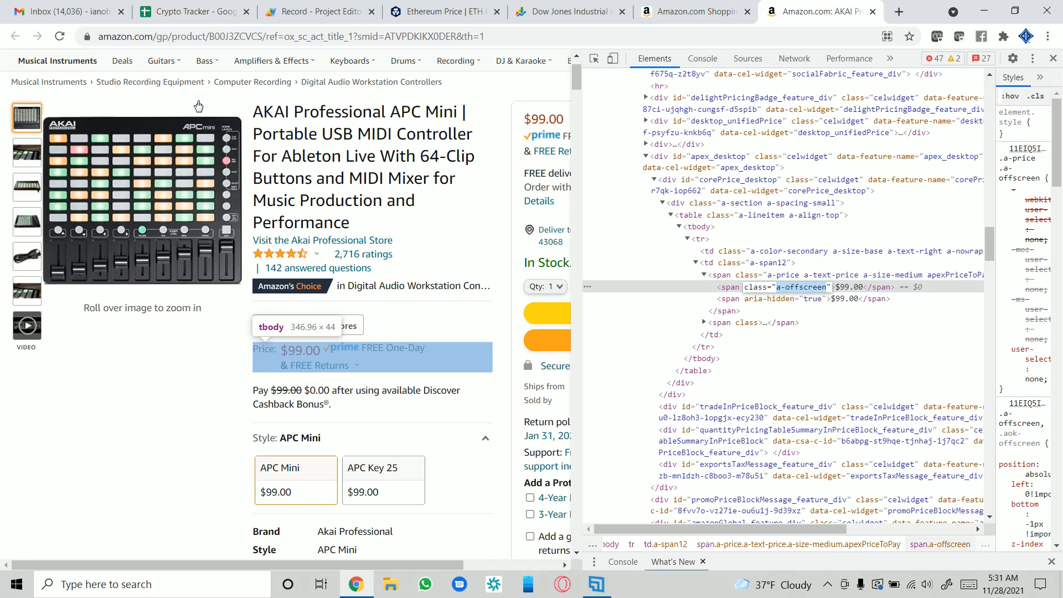
pyautogui.click(196, 16)
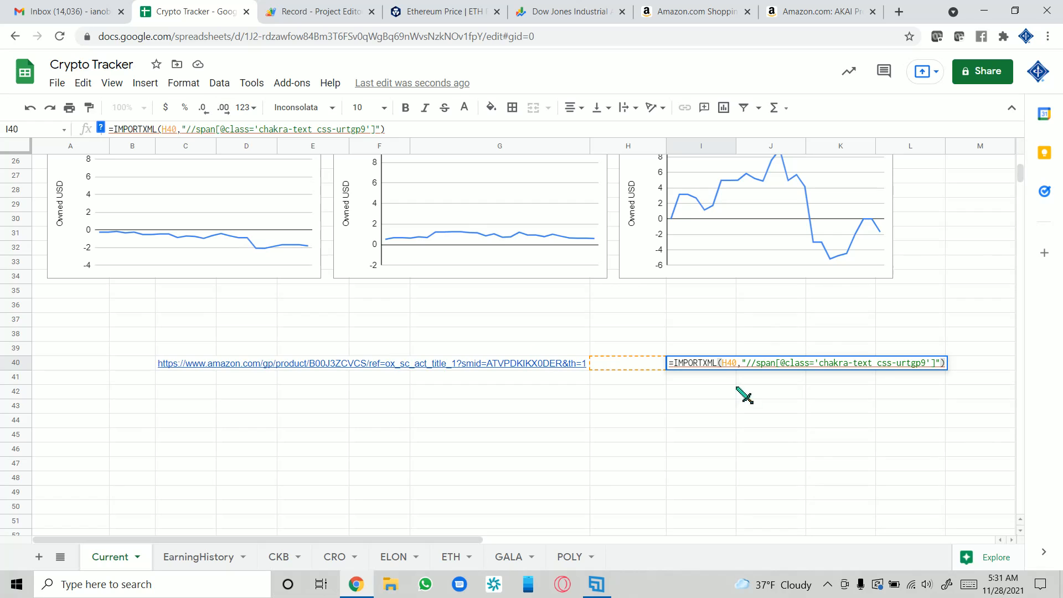
pyautogui.moveTo(259, 130); pyautogui.dragTo(359, 133)
pyautogui.hotkey('ctrl', 'v')
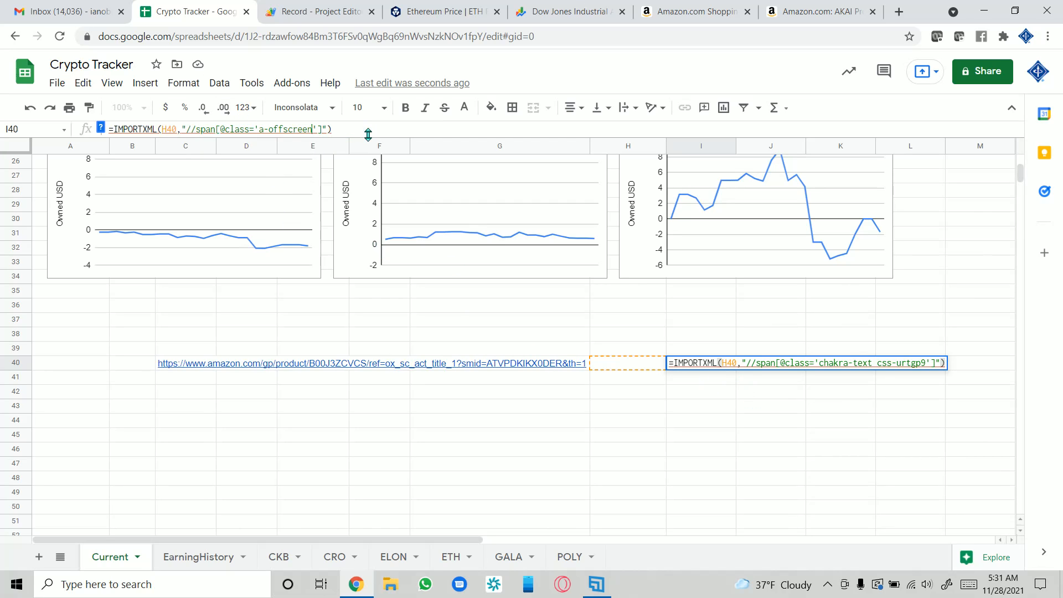
pyautogui.press('Return')
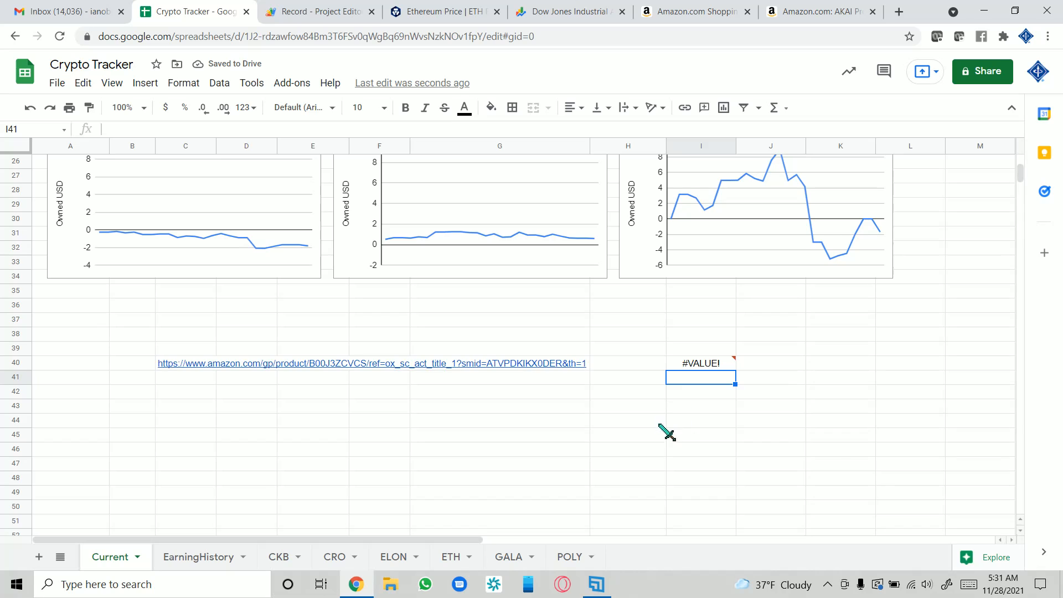
# - Change the URL reference in I40's IMPORTXML formula to C40, the cell holding the Amazon link
pyautogui.click(715, 368)
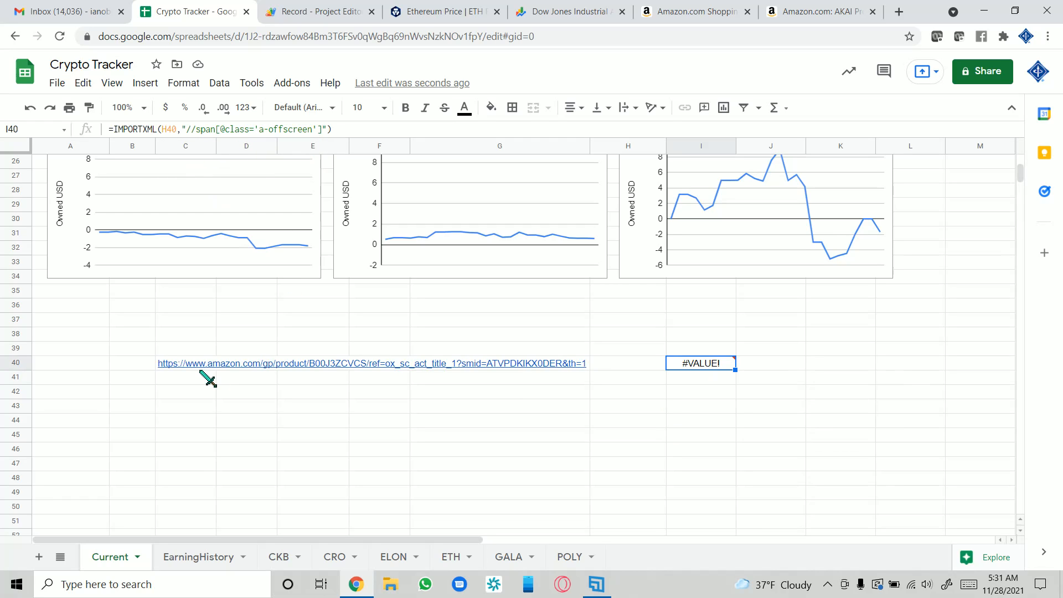
pyautogui.moveTo(183, 368)
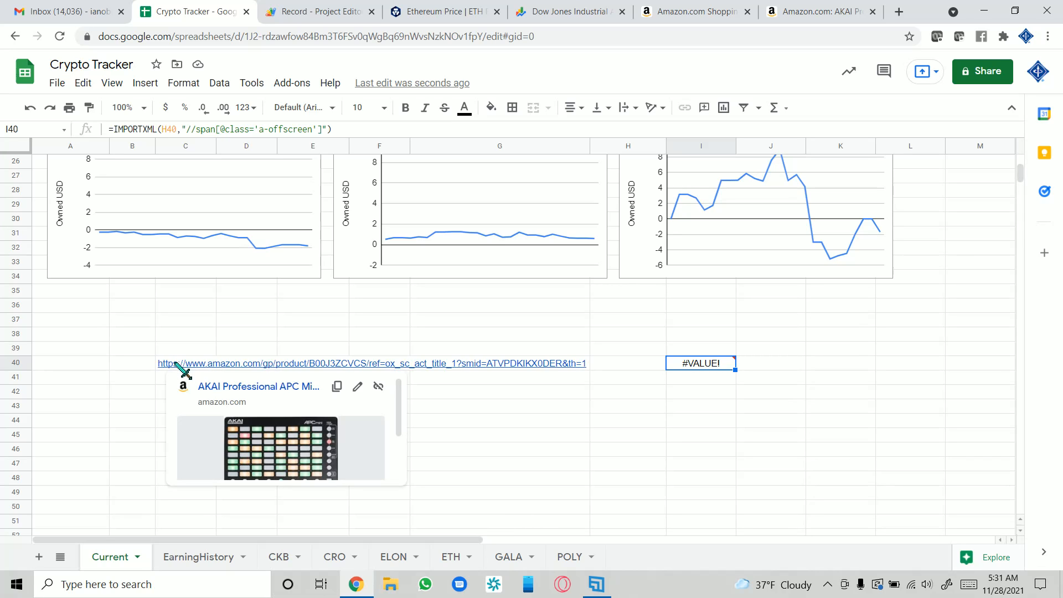
pyautogui.click(260, 129)
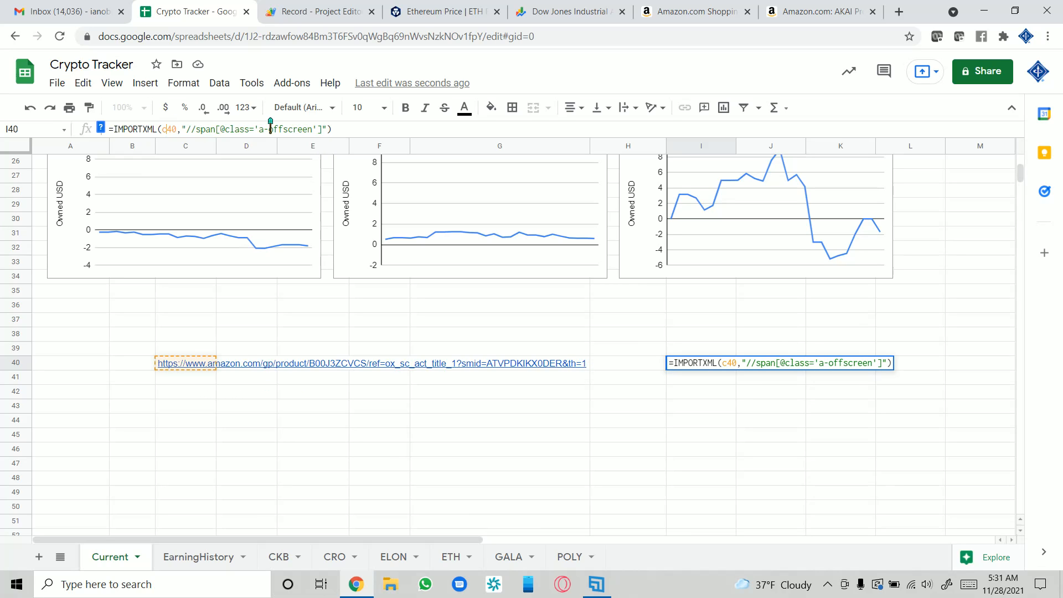
pyautogui.press('Return')
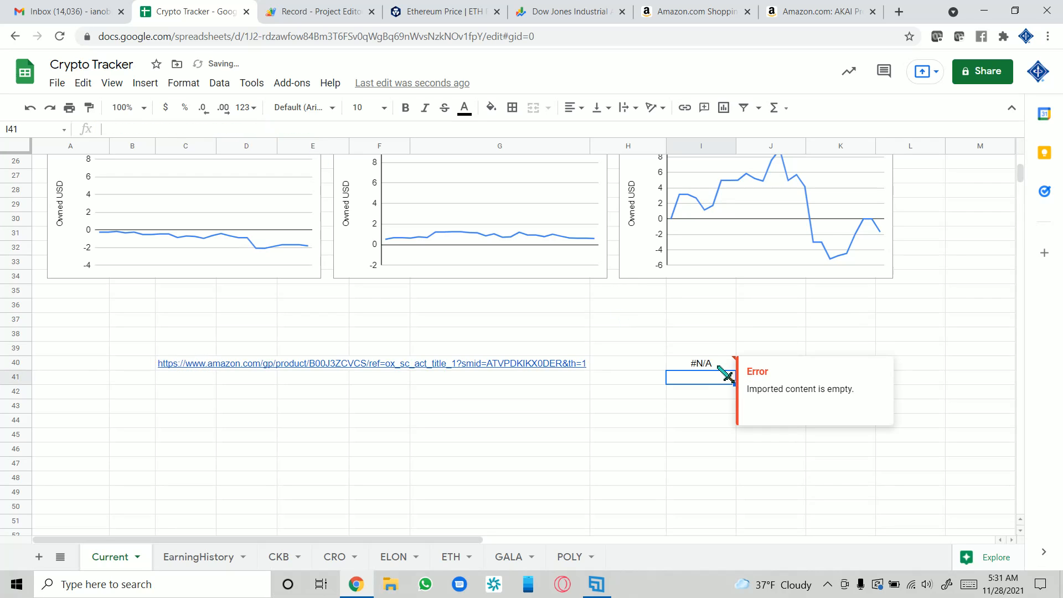
# - Check the IMPORTXML formula in I40 against the price span's markup on the AKAI product page
pyautogui.click(720, 364)
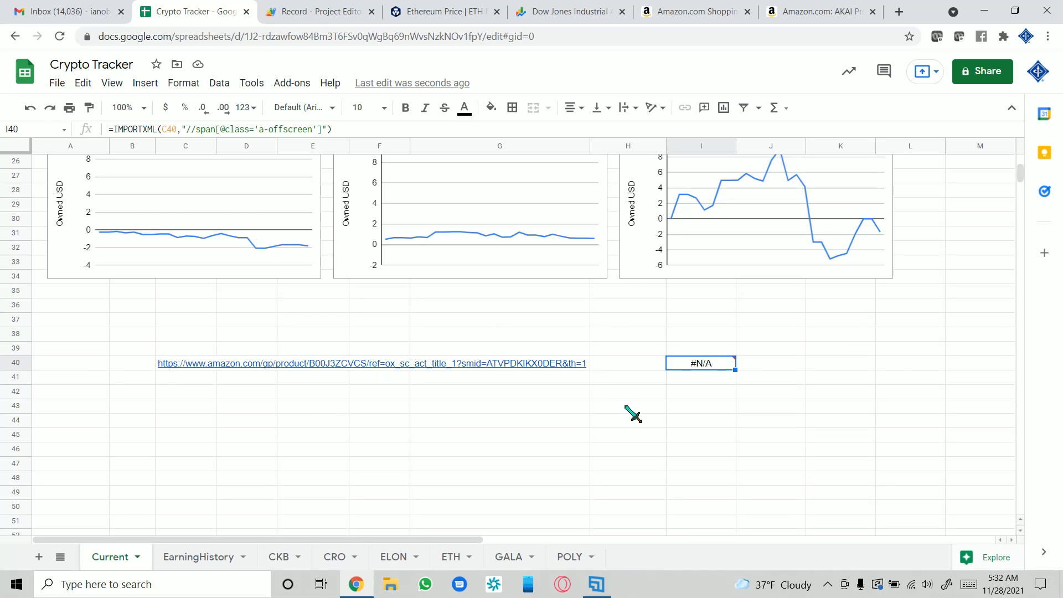
pyautogui.moveTo(701, 363)
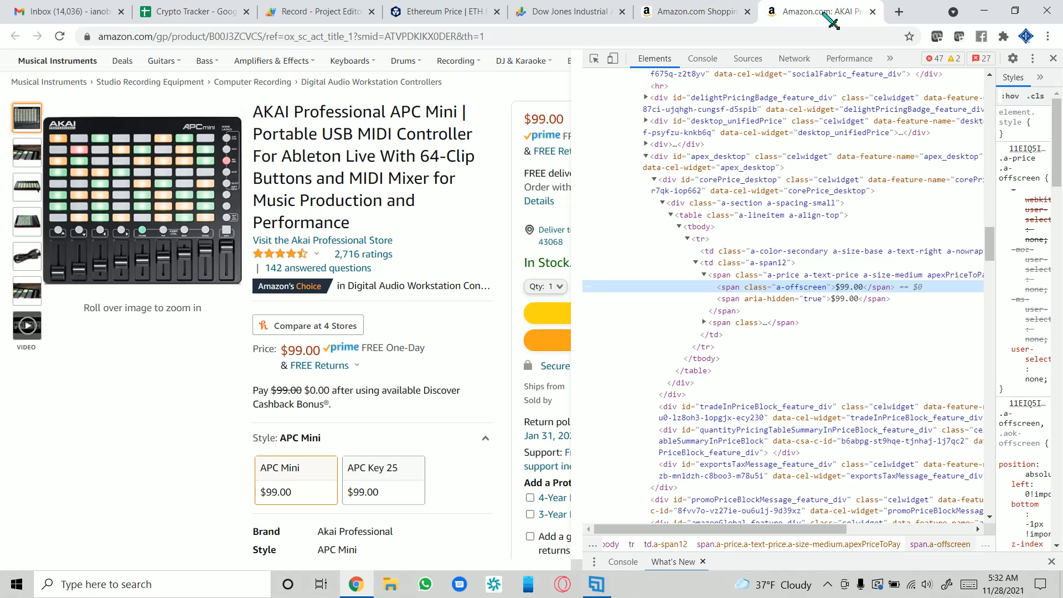
pyautogui.click(825, 13)
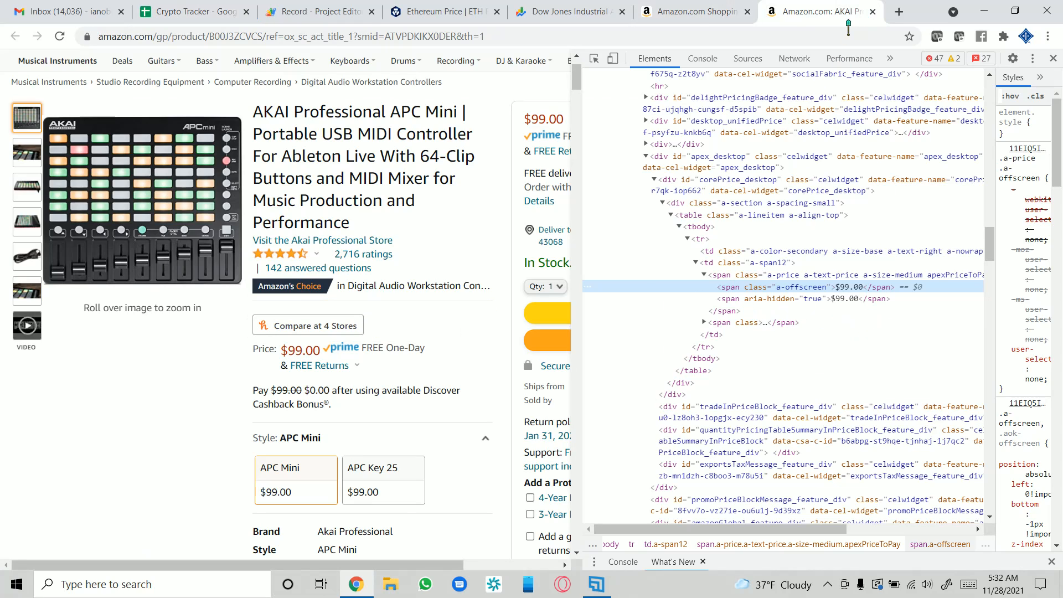
pyautogui.click(670, 15)
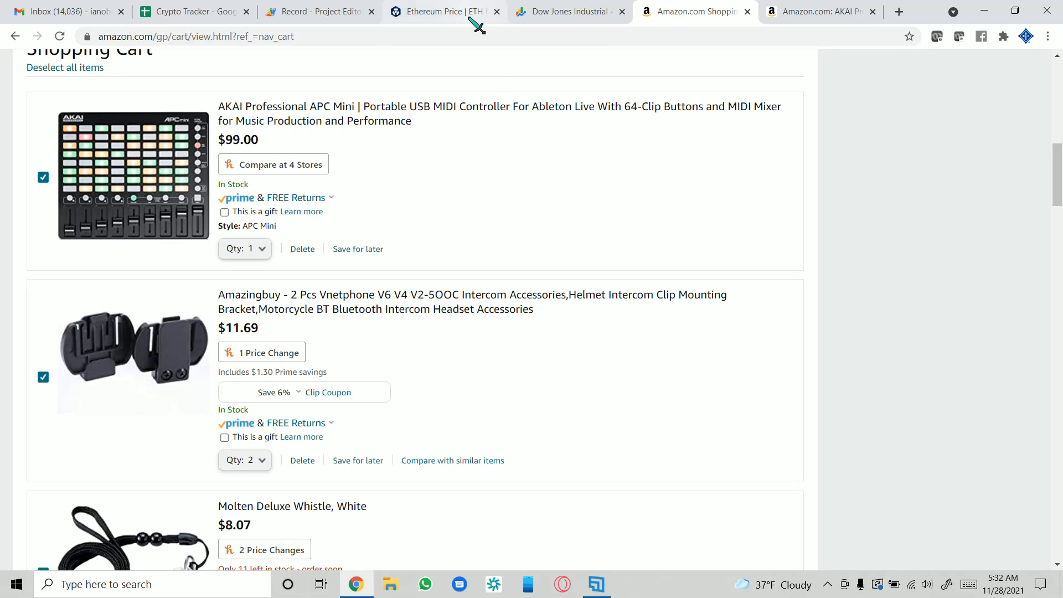
pyautogui.click(842, 15)
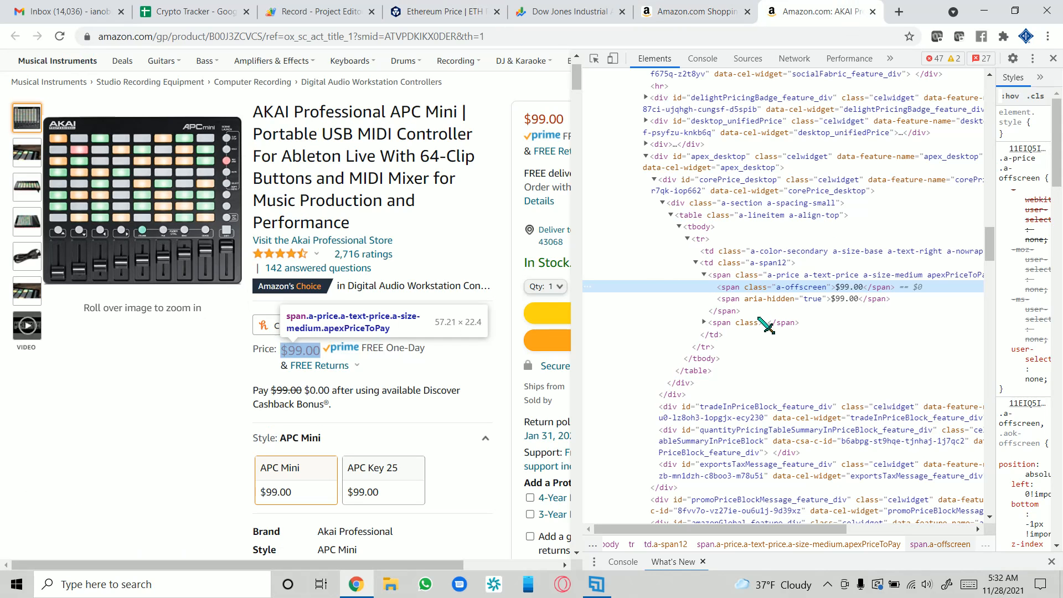
pyautogui.click(209, 12)
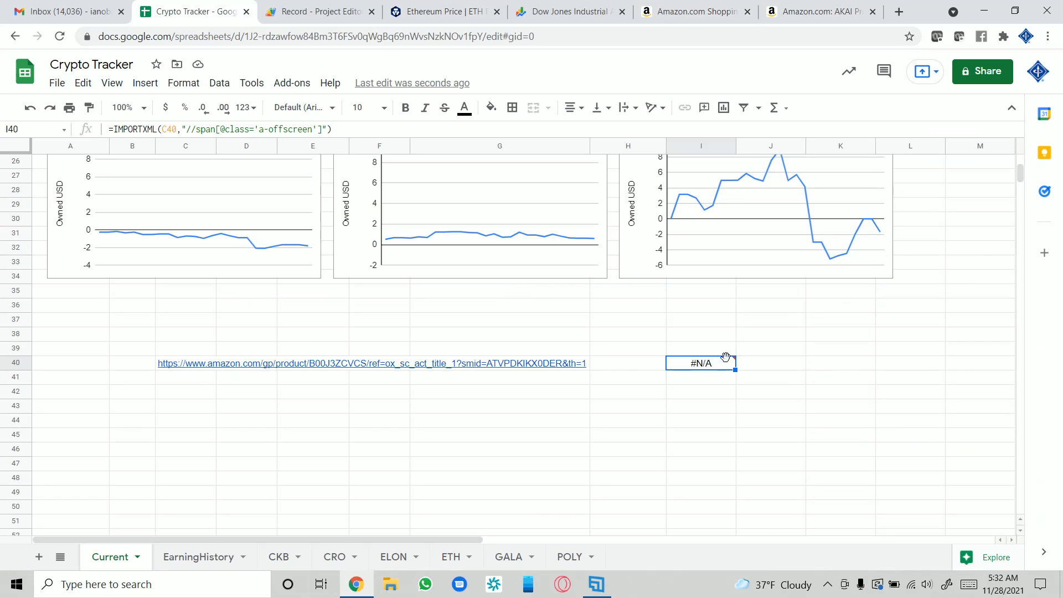
pyautogui.click(232, 128)
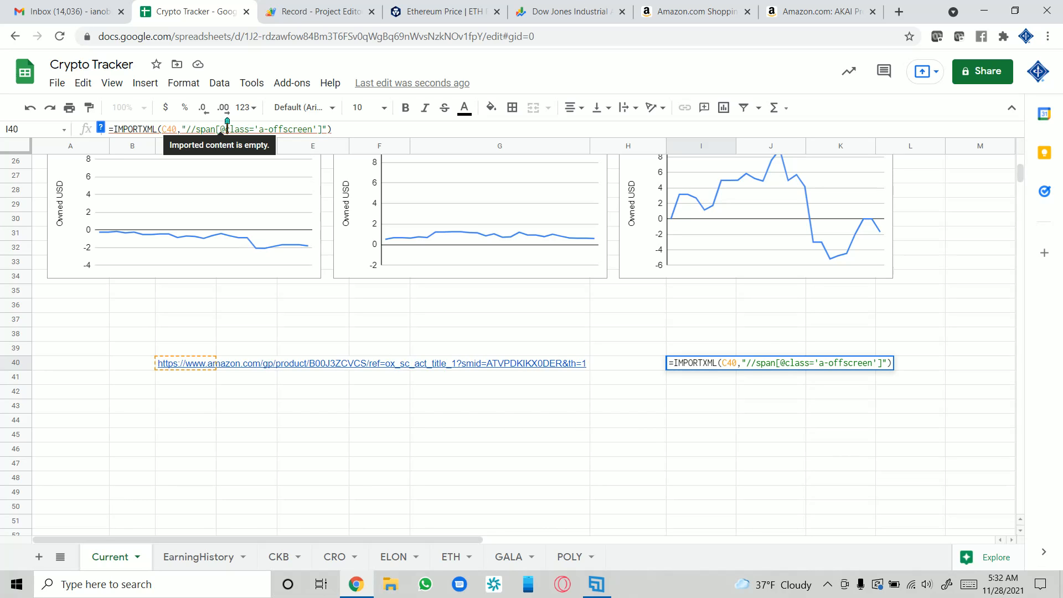
pyautogui.click(116, 18)
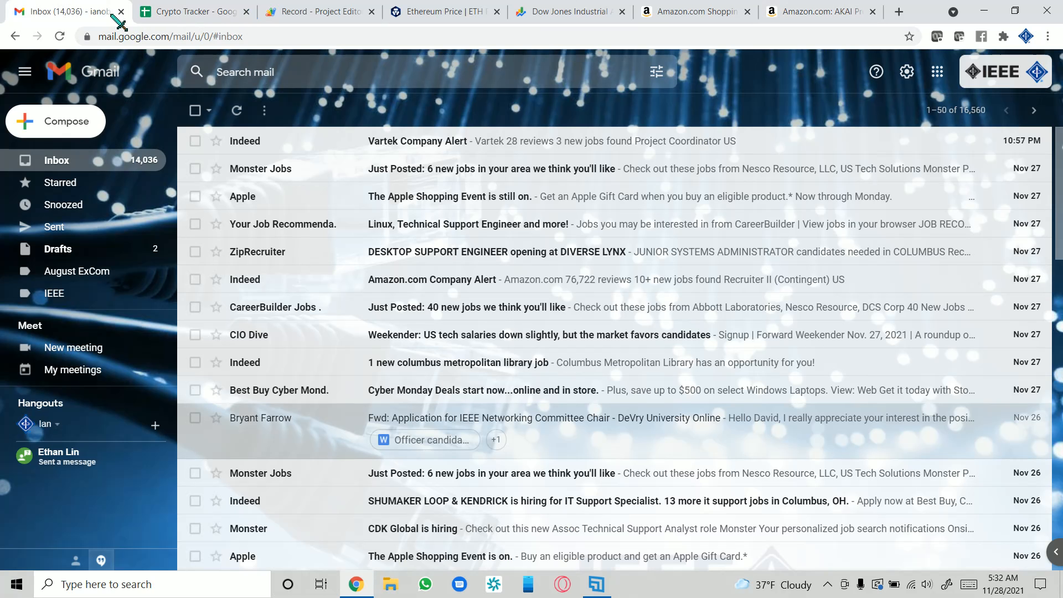
pyautogui.click(180, 12)
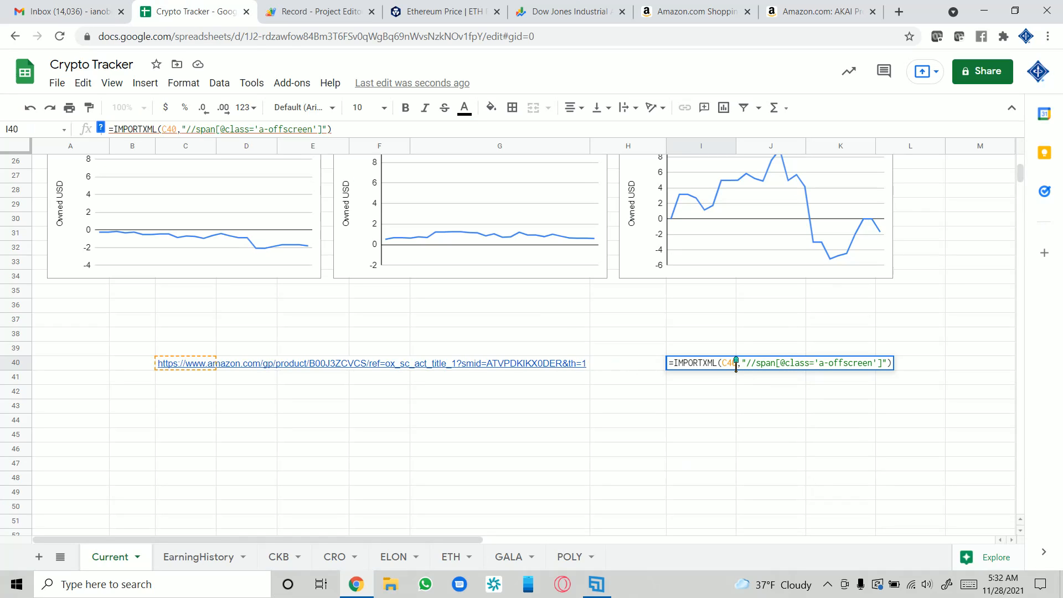
# - Clear the Amazon link and the price formula from cells B40:J40 of the Current sheet
pyautogui.moveTo(132, 365); pyautogui.dragTo(780, 372)
pyautogui.press('Delete')
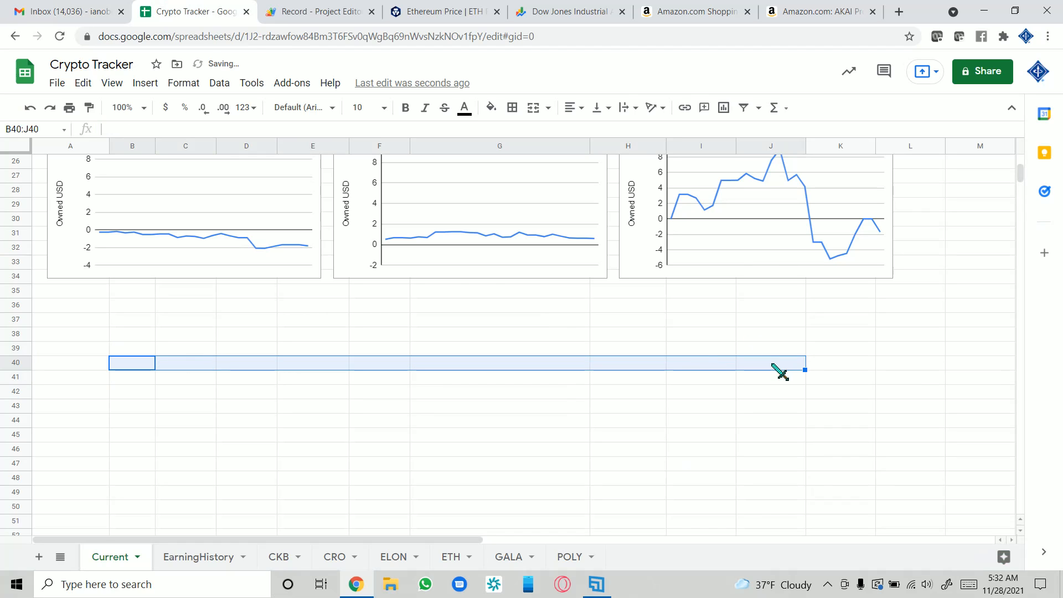
pyautogui.click(443, 335)
# - Review the Current sheet's charts and coin table, from Title to started at, including the blank Totals cells G2:J2
pyautogui.scroll(8, 446, 344)
pyautogui.scroll(-2, 470, 354)
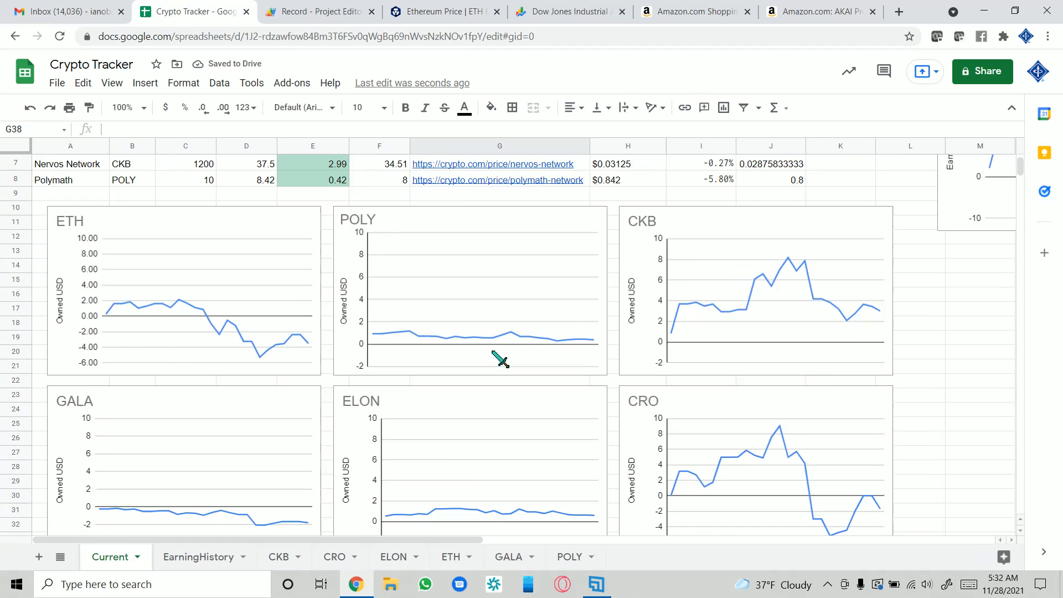
pyautogui.scroll(-6, 499, 357)
pyautogui.scroll(8, 498, 357)
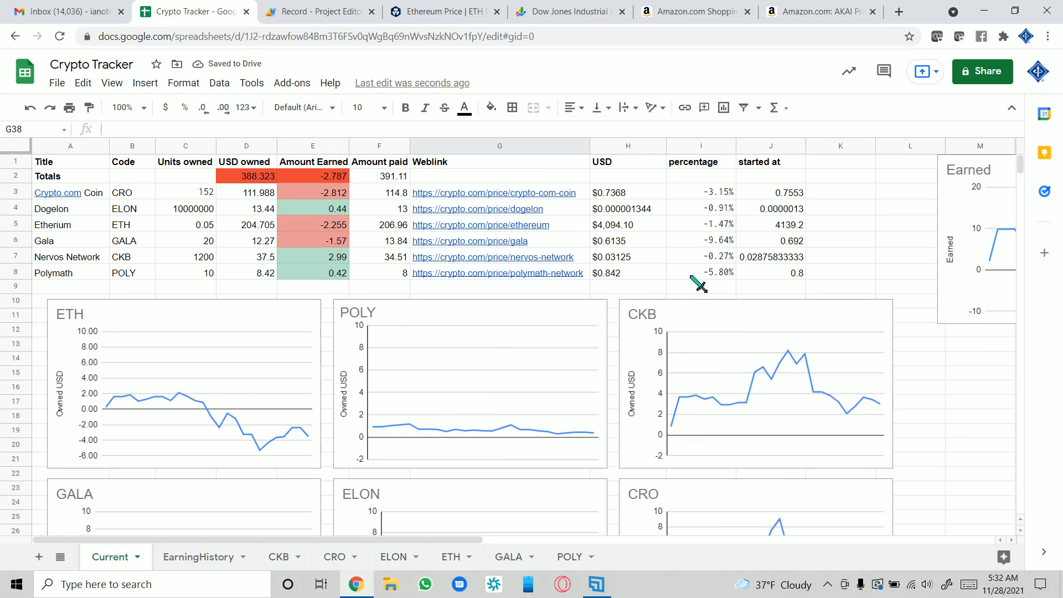
pyautogui.click(778, 179)
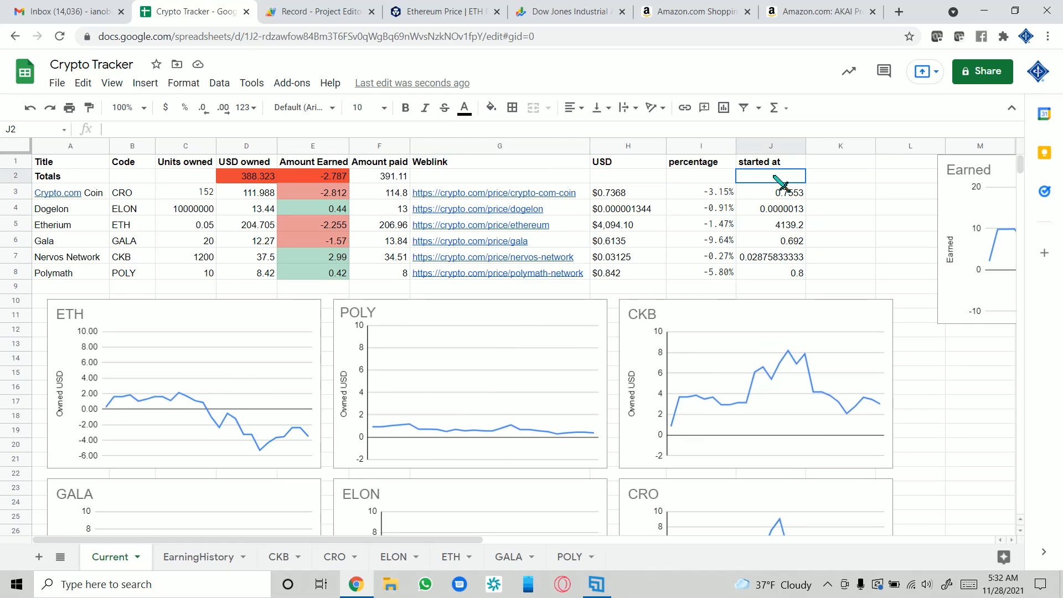
pyautogui.click(487, 176)
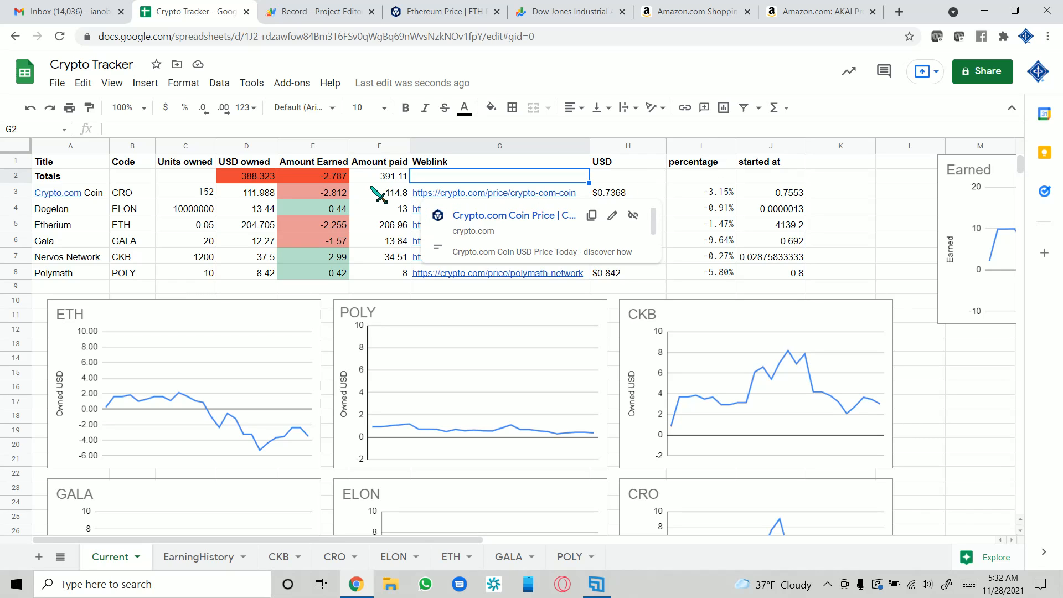
pyautogui.moveTo(78, 161); pyautogui.dragTo(786, 277)
pyautogui.click(872, 277)
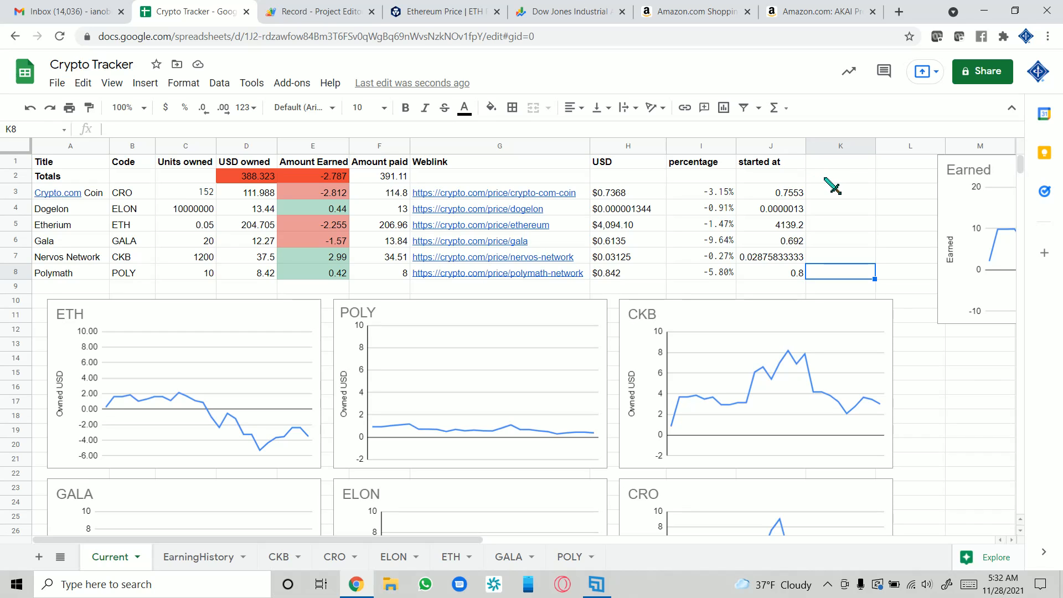
pyautogui.click(462, 181)
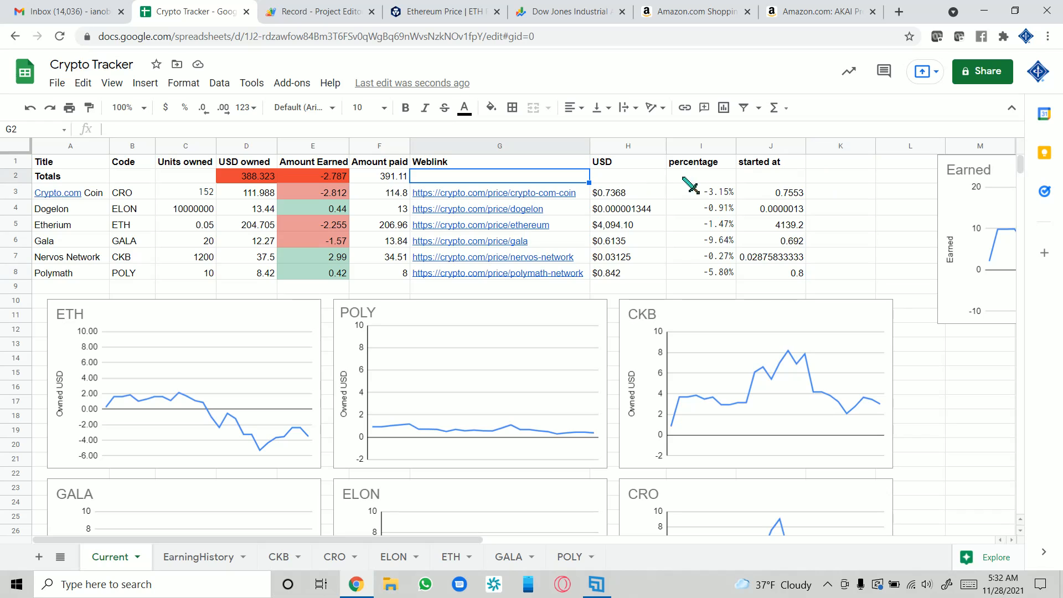
pyautogui.moveTo(759, 183); pyautogui.dragTo(532, 184)
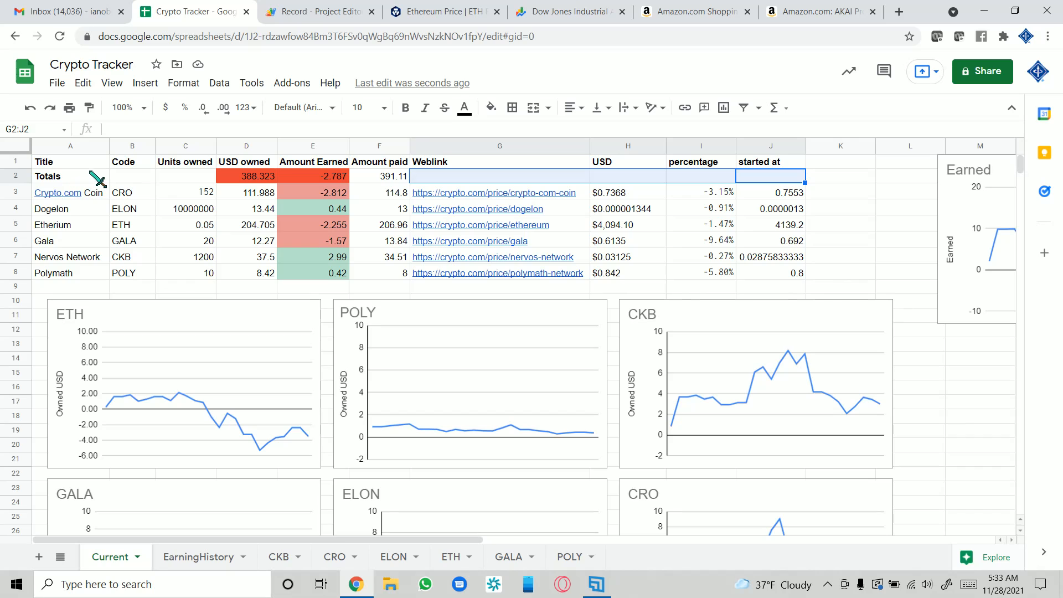
pyautogui.moveTo(829, 293); pyautogui.dragTo(842, 231)
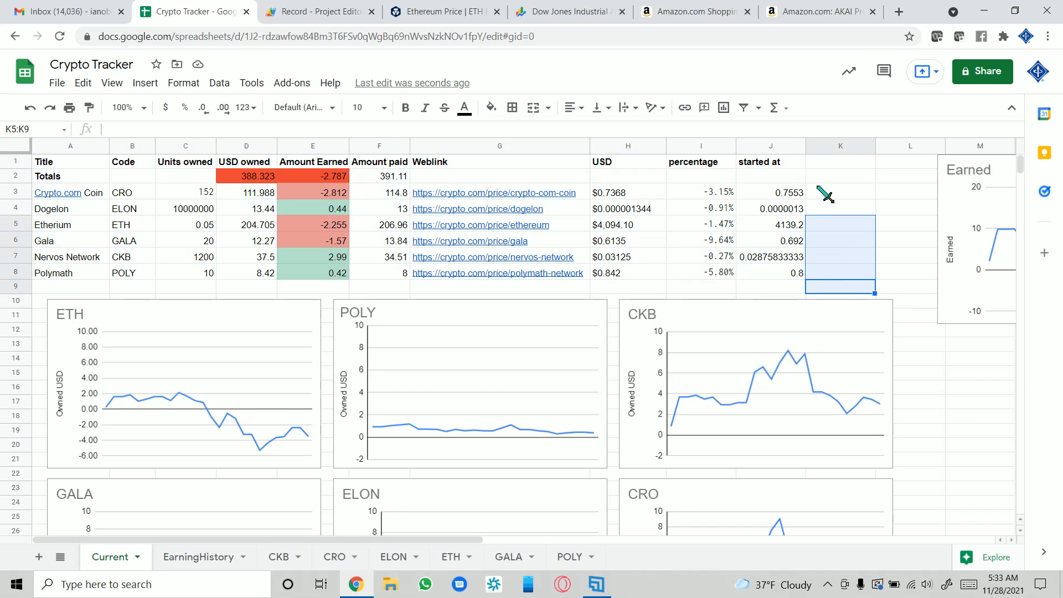
pyautogui.click(796, 185)
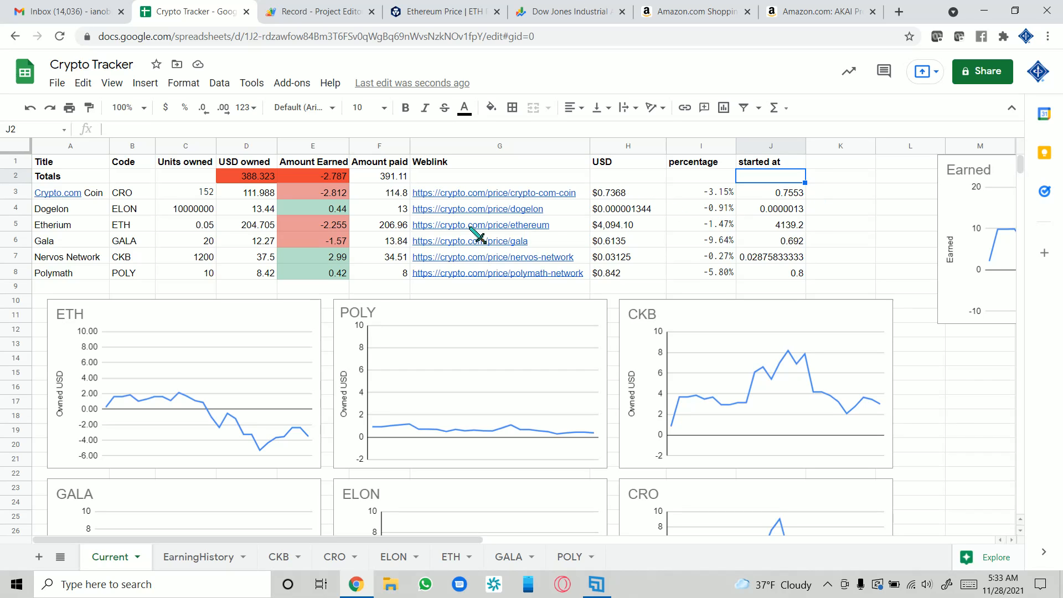
pyautogui.moveTo(471, 228)
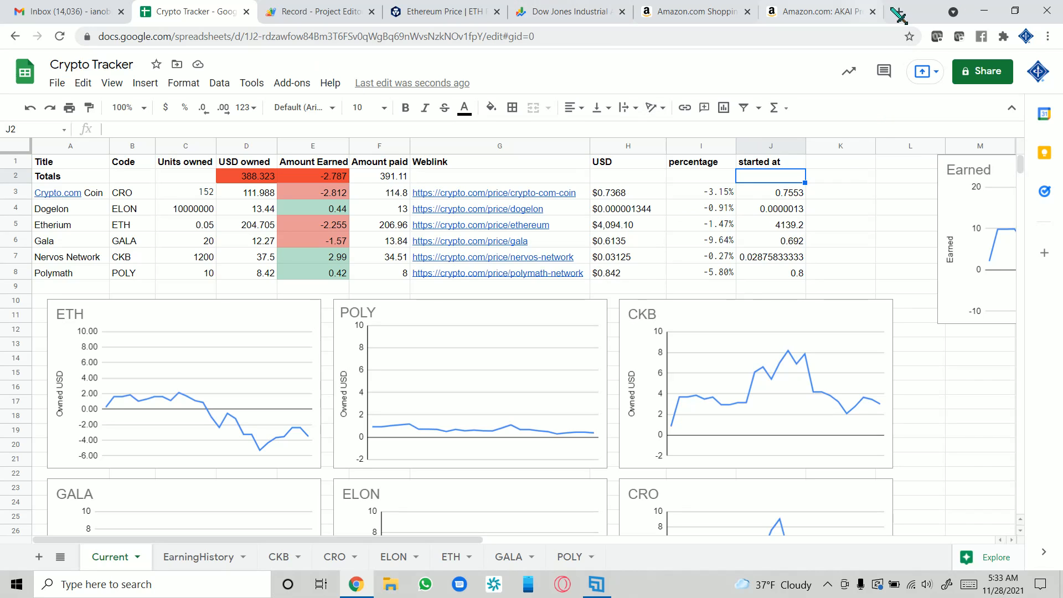
# - Close the two Amazon pages, the Dow Jones Industrial Average page and the Ethereum Price page in the browser
pyautogui.click(873, 11)
pyautogui.click(872, 12)
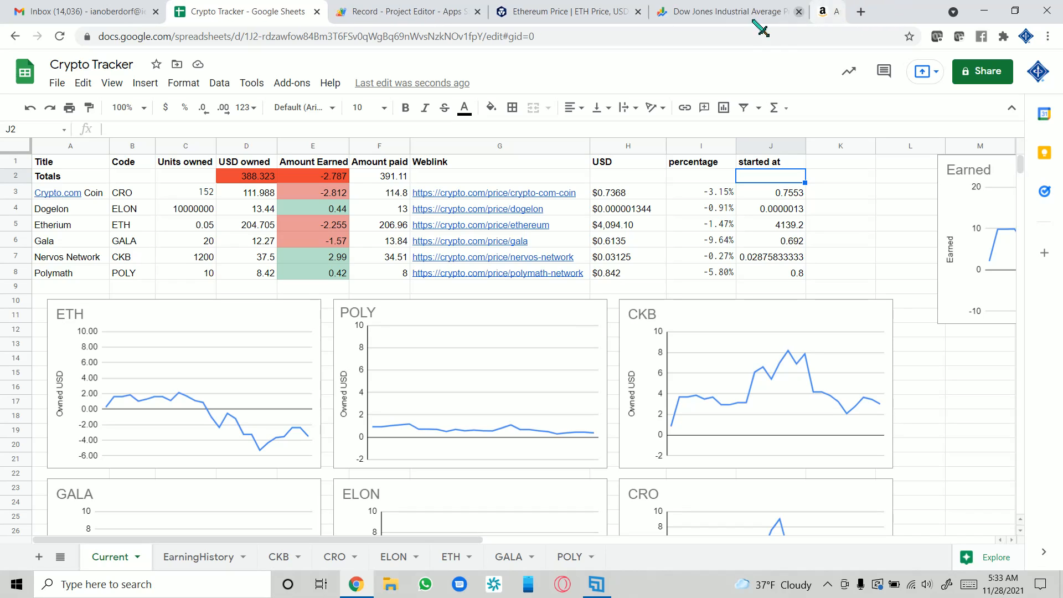
pyautogui.click(825, 12)
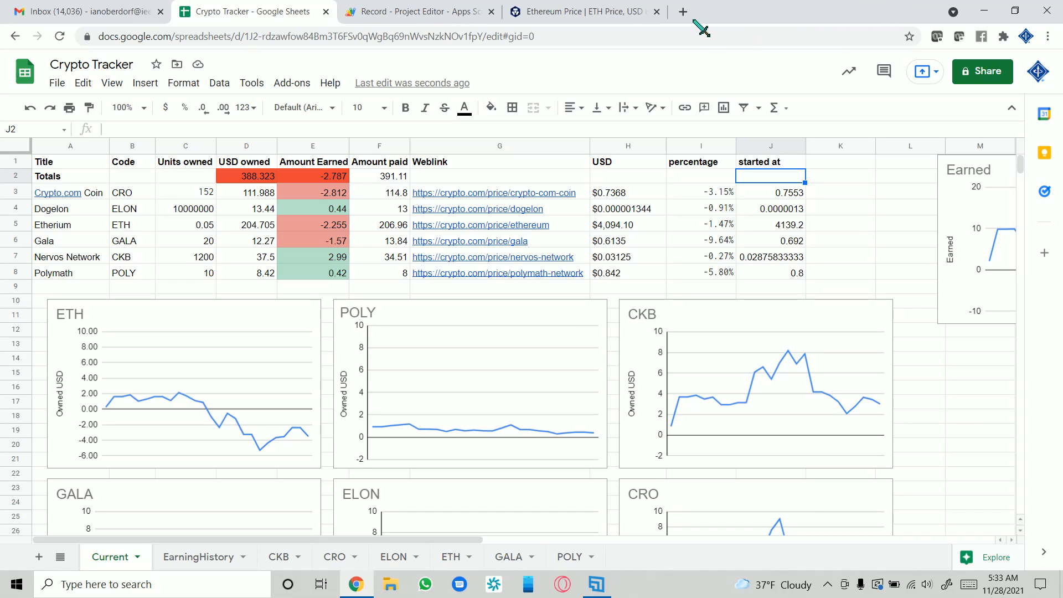
pyautogui.click(657, 11)
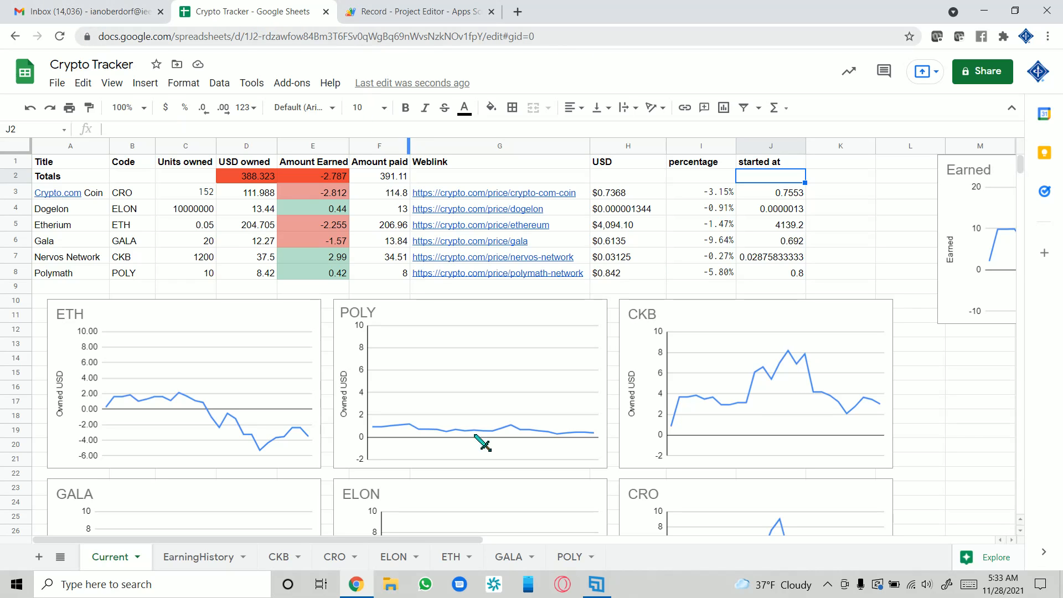
pyautogui.click(596, 584)
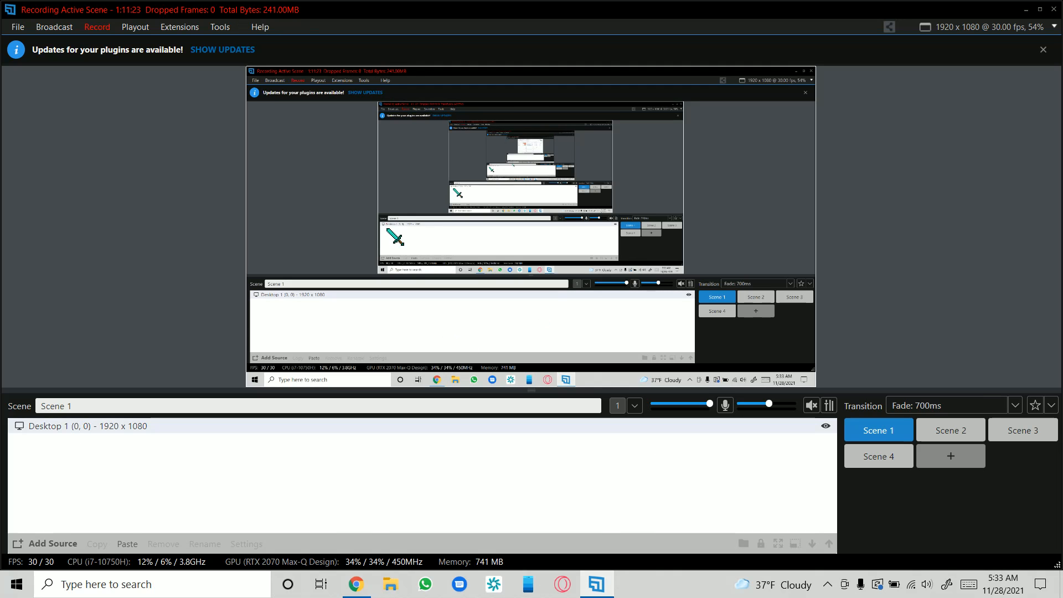